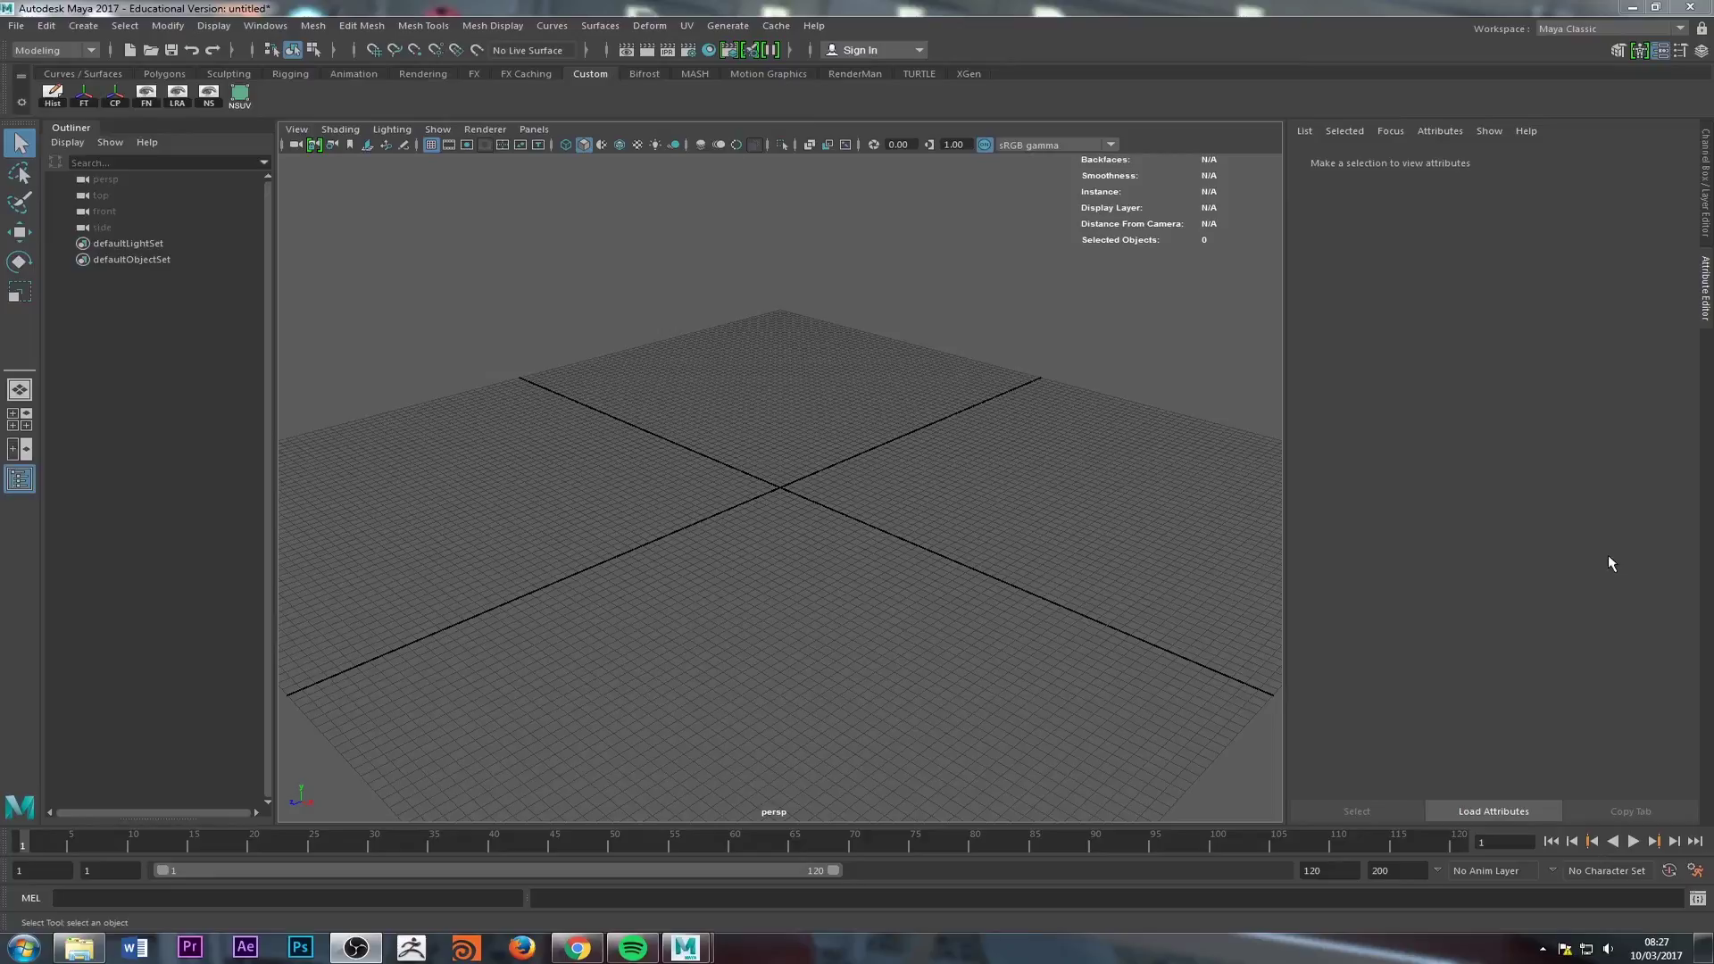
# Step: View the MattePaintingSkeleton2 reference image from Digital_Compositing_2016_2017_Classes_Data, Classes, Week_06 on the Projects BackUp drive, and return to Maya
pyautogui.click(79, 948)
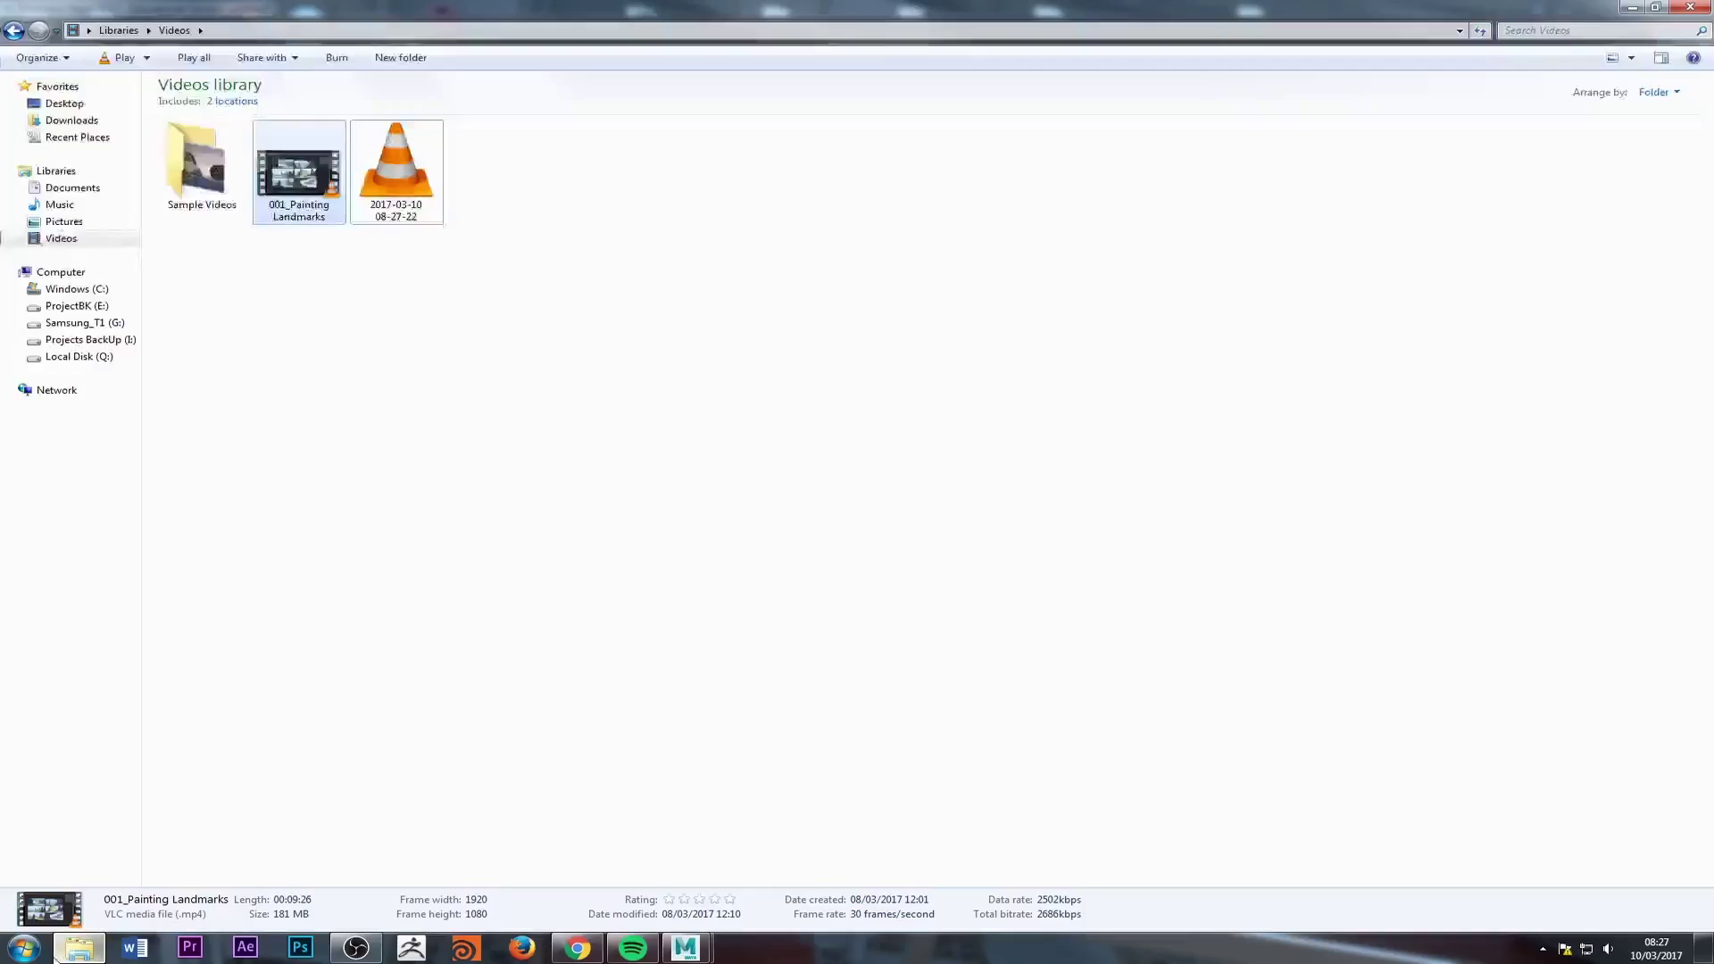
pyautogui.click(89, 340)
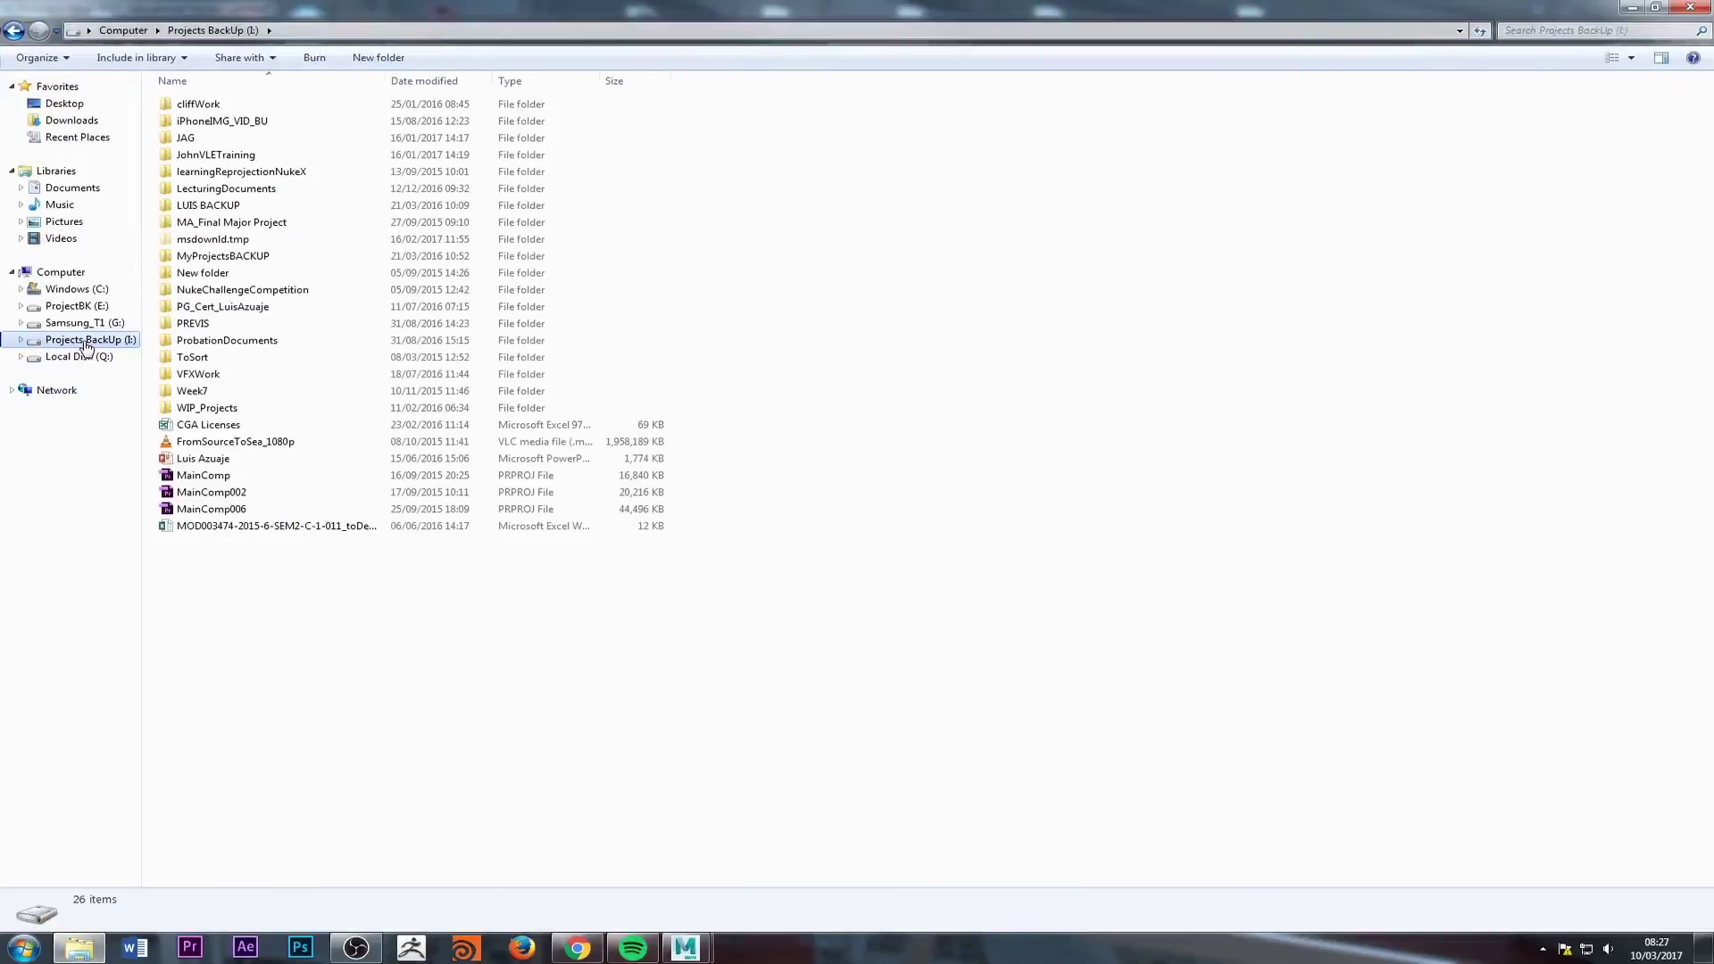
pyautogui.doubleClick(205, 189)
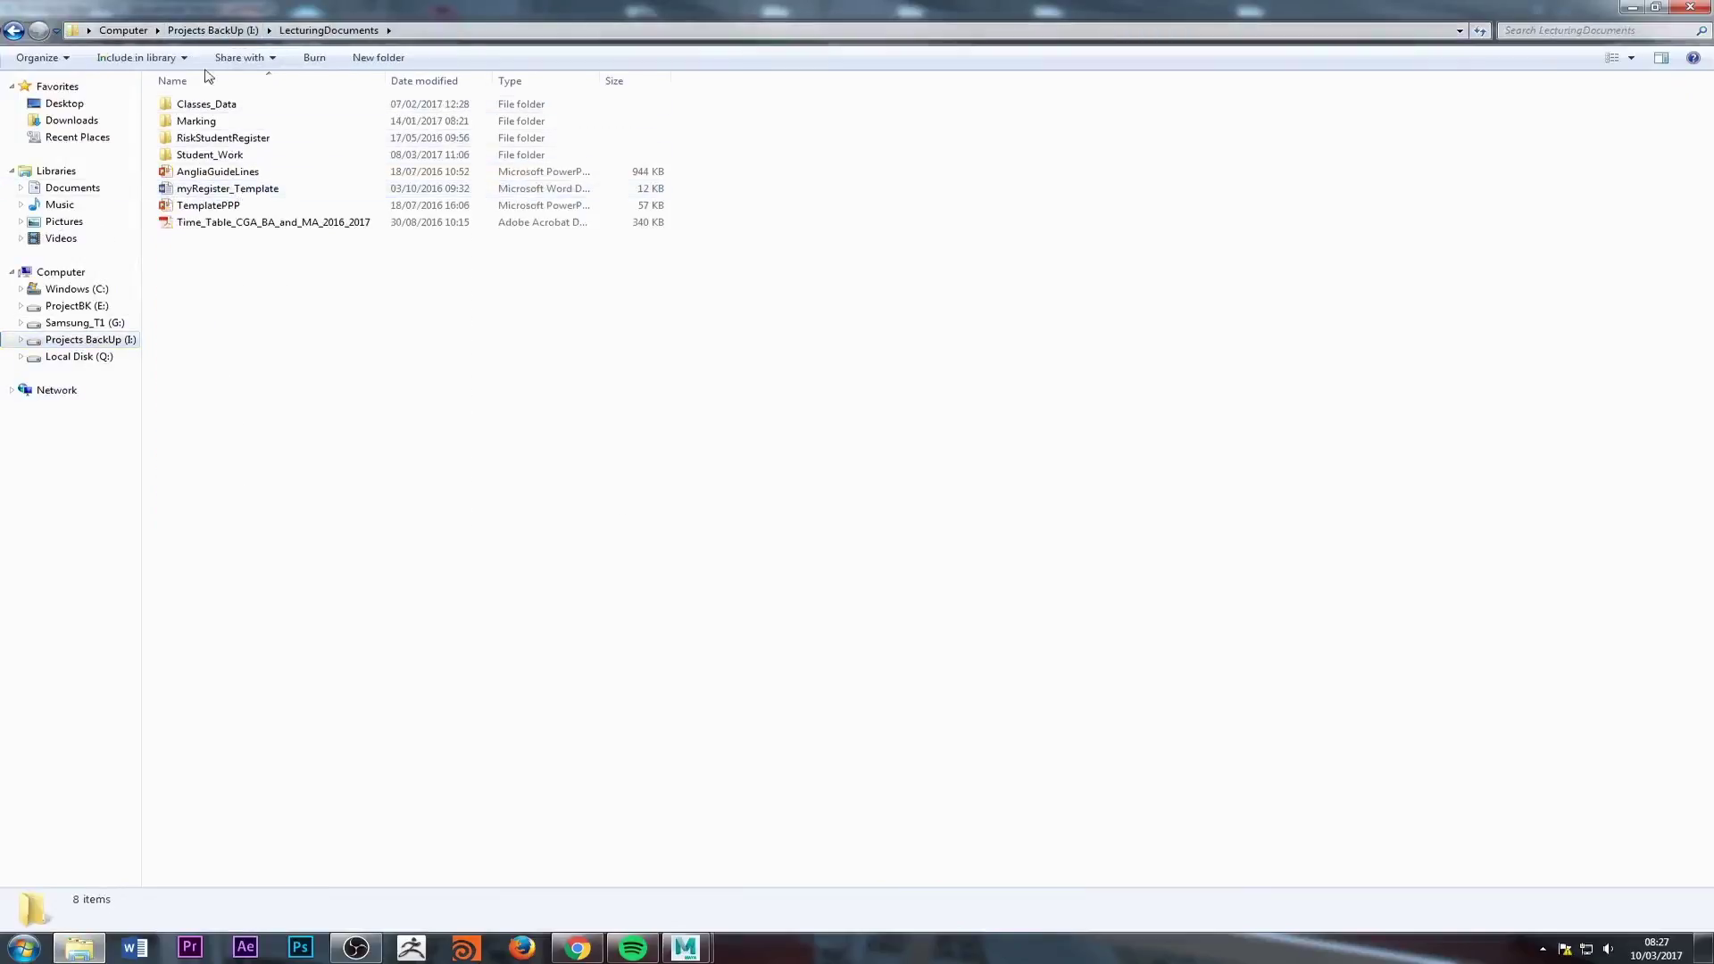
pyautogui.doubleClick(205, 104)
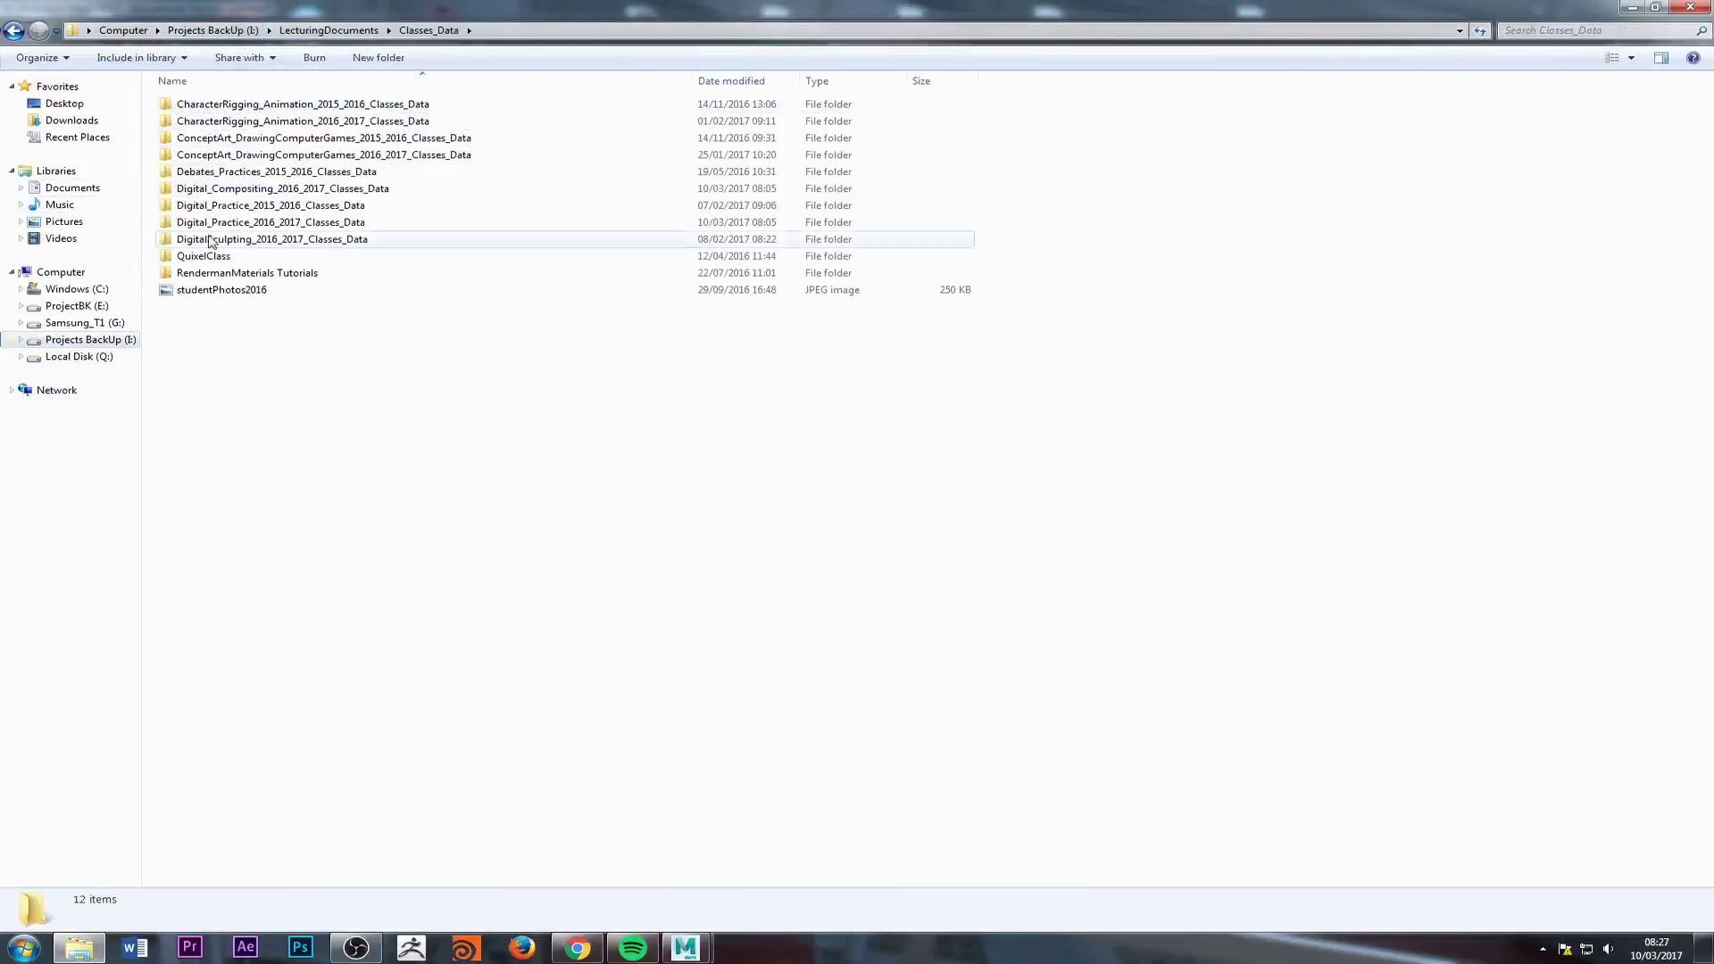
pyautogui.doubleClick(265, 189)
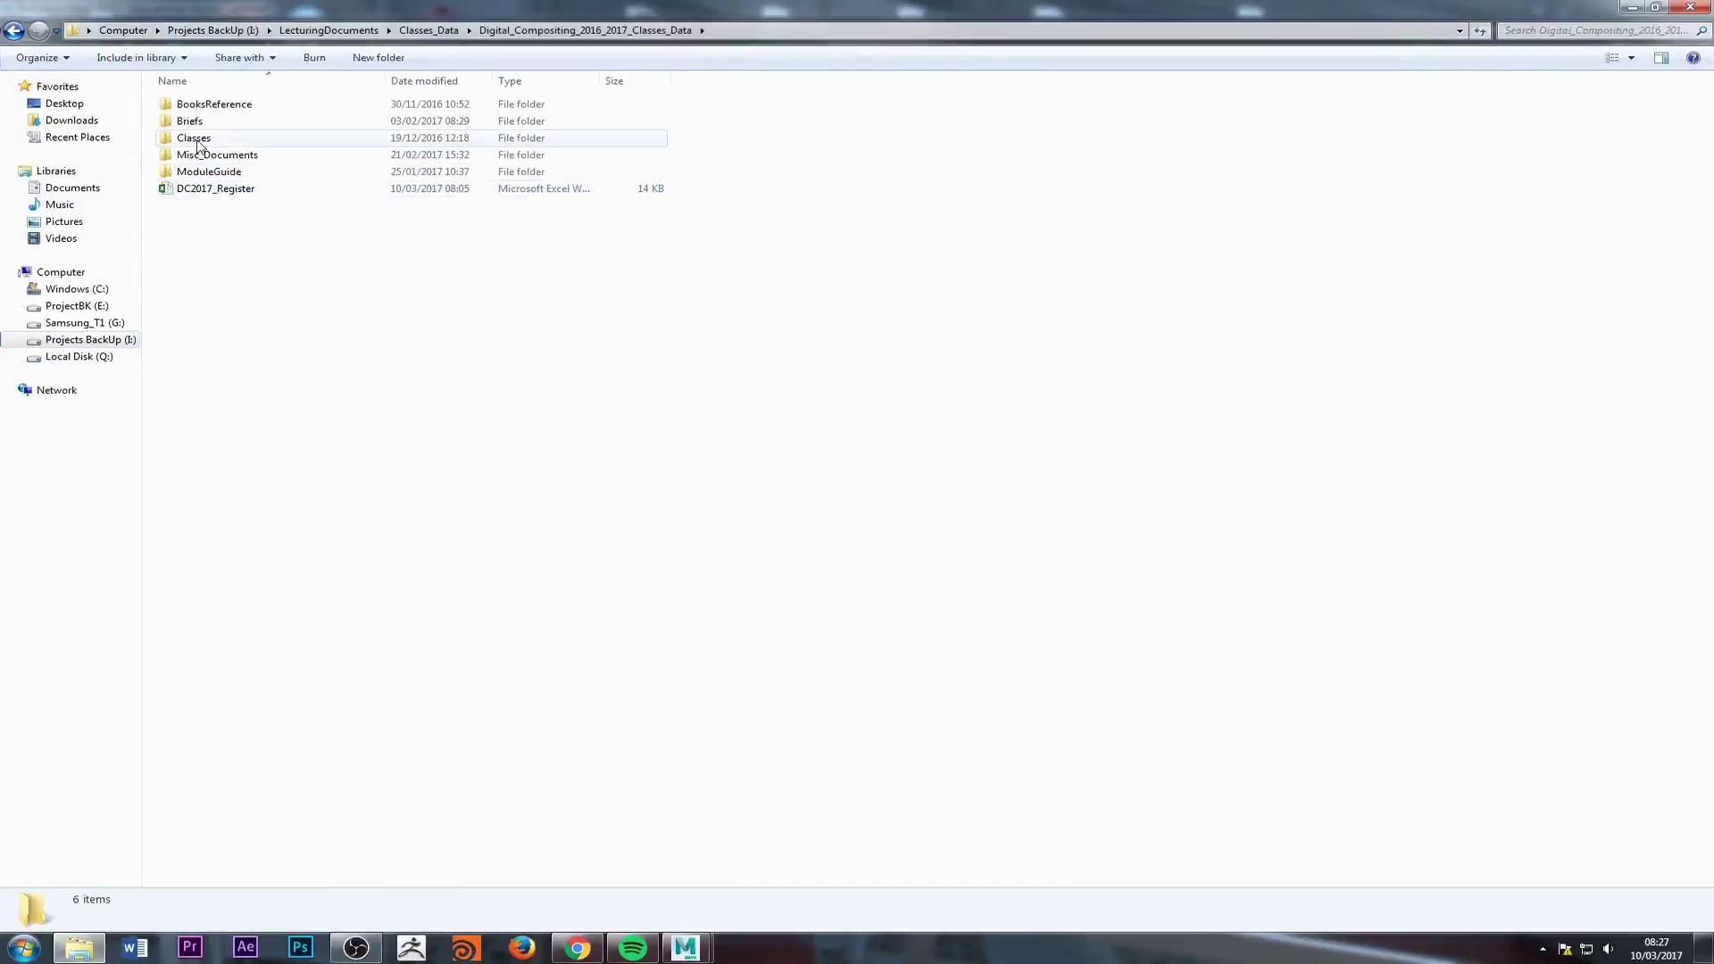
pyautogui.click(192, 139)
pyautogui.doubleClick(192, 139)
pyautogui.doubleClick(199, 189)
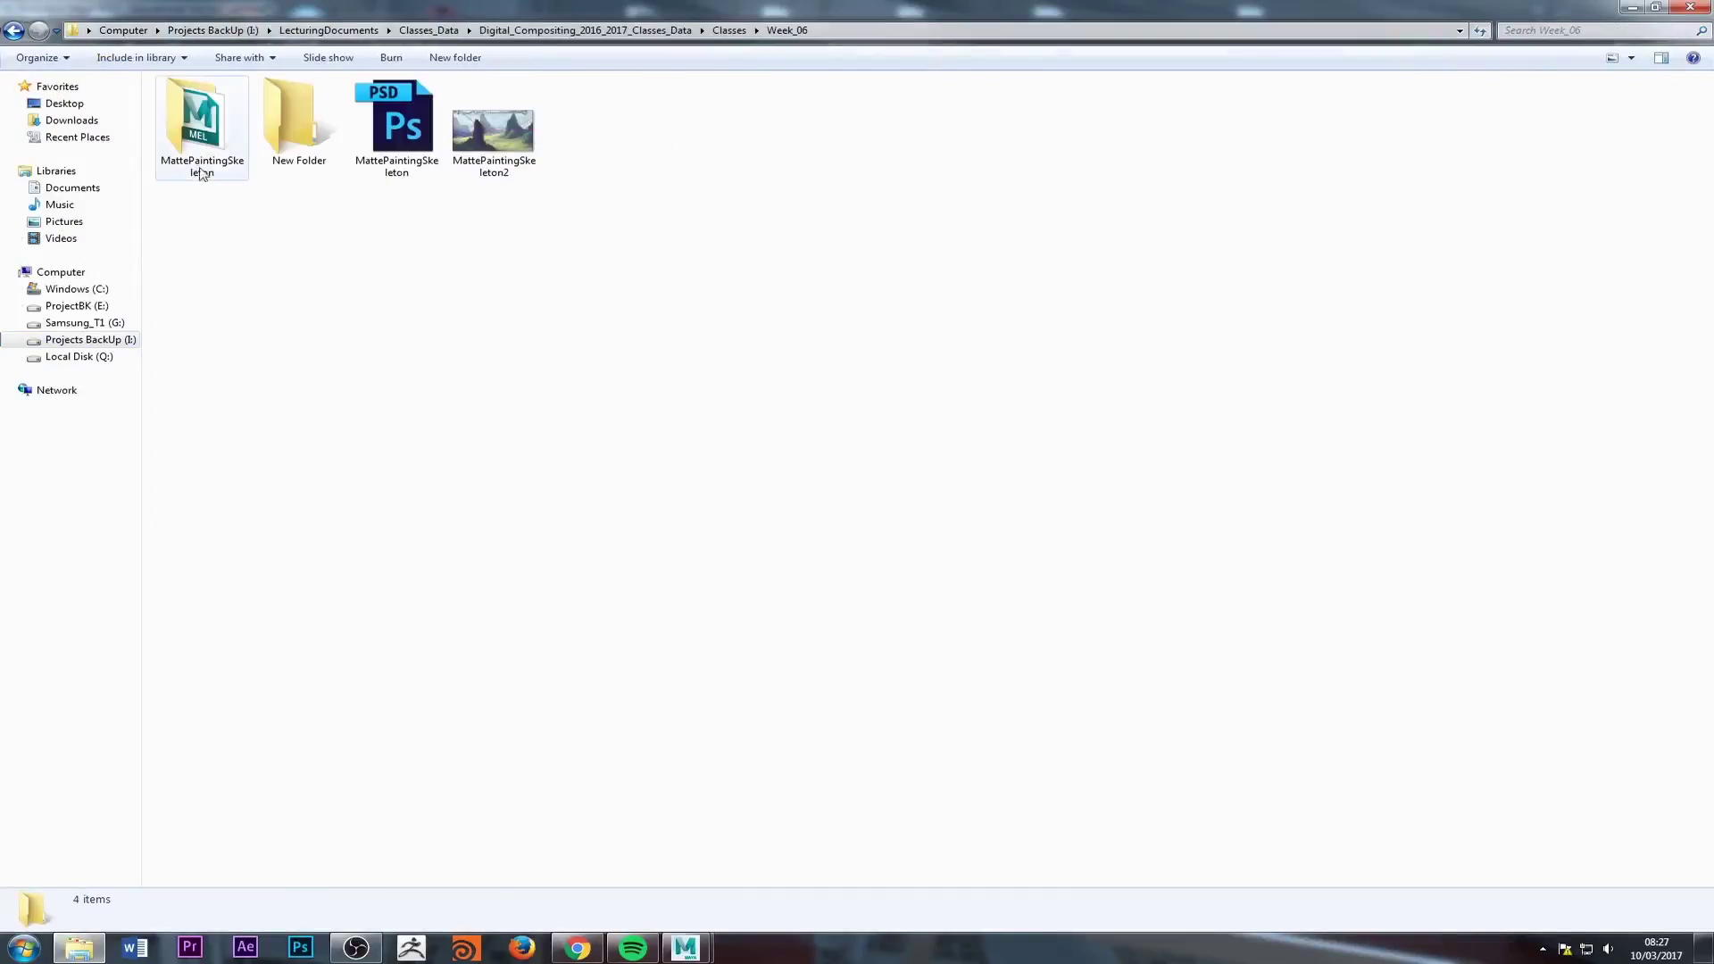
pyautogui.doubleClick(493, 132)
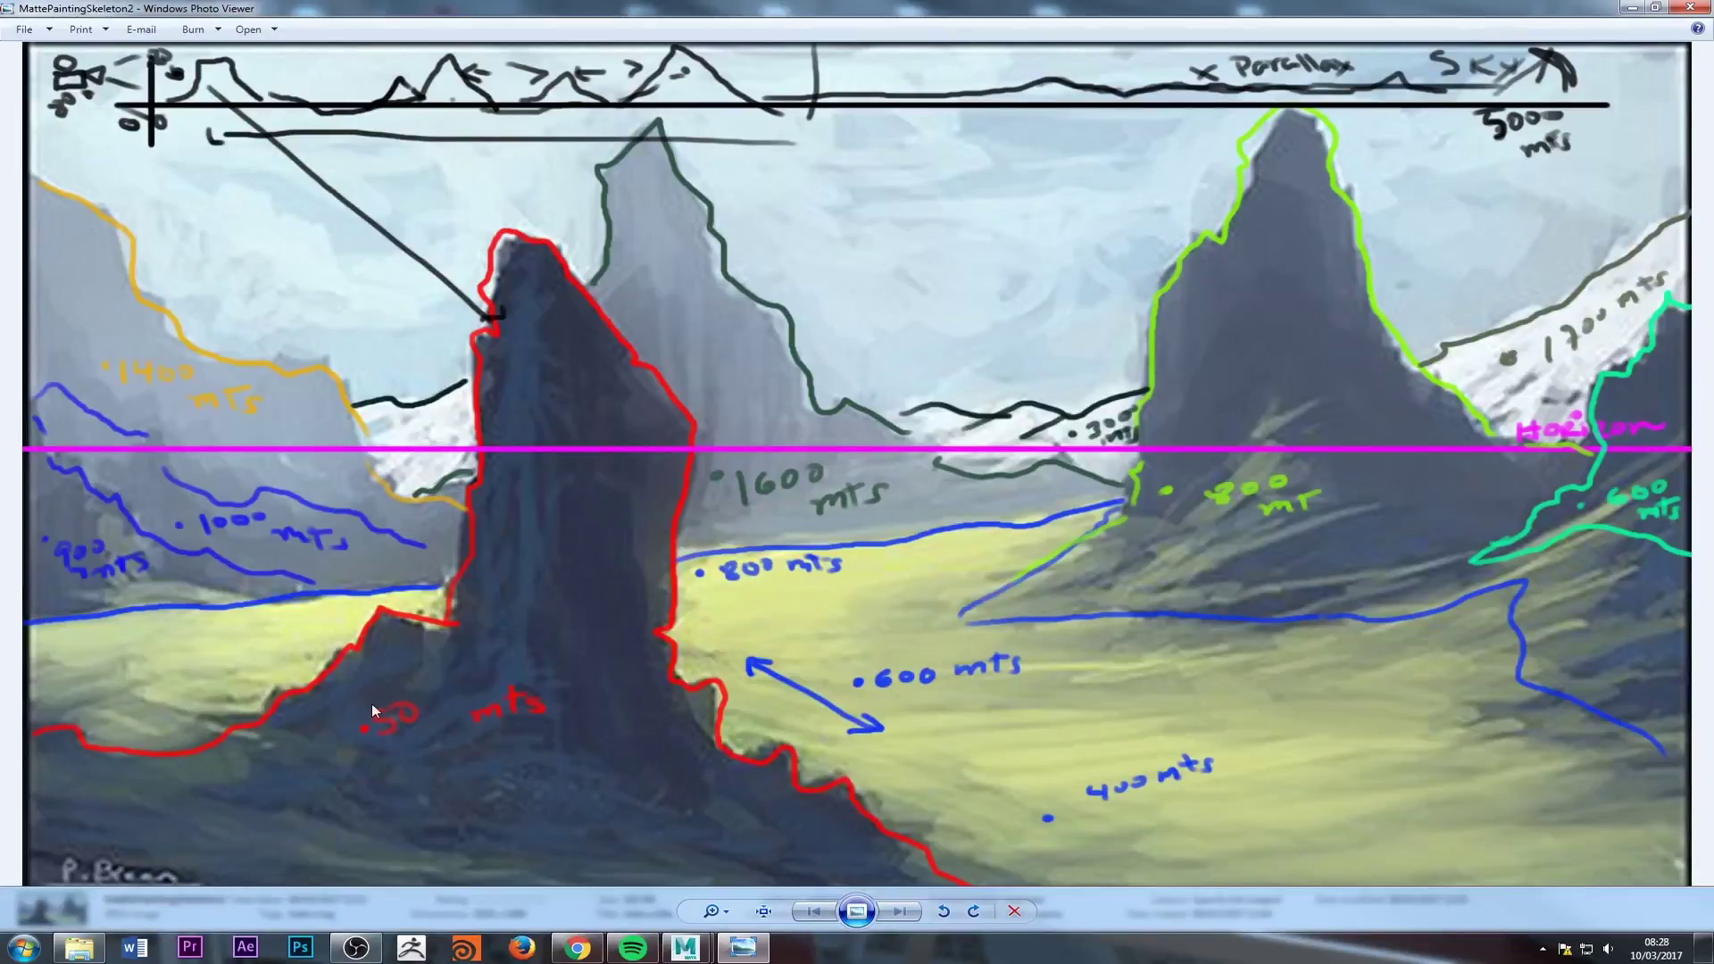
pyautogui.click(1631, 10)
pyautogui.hotkey('alt', 'Tab')
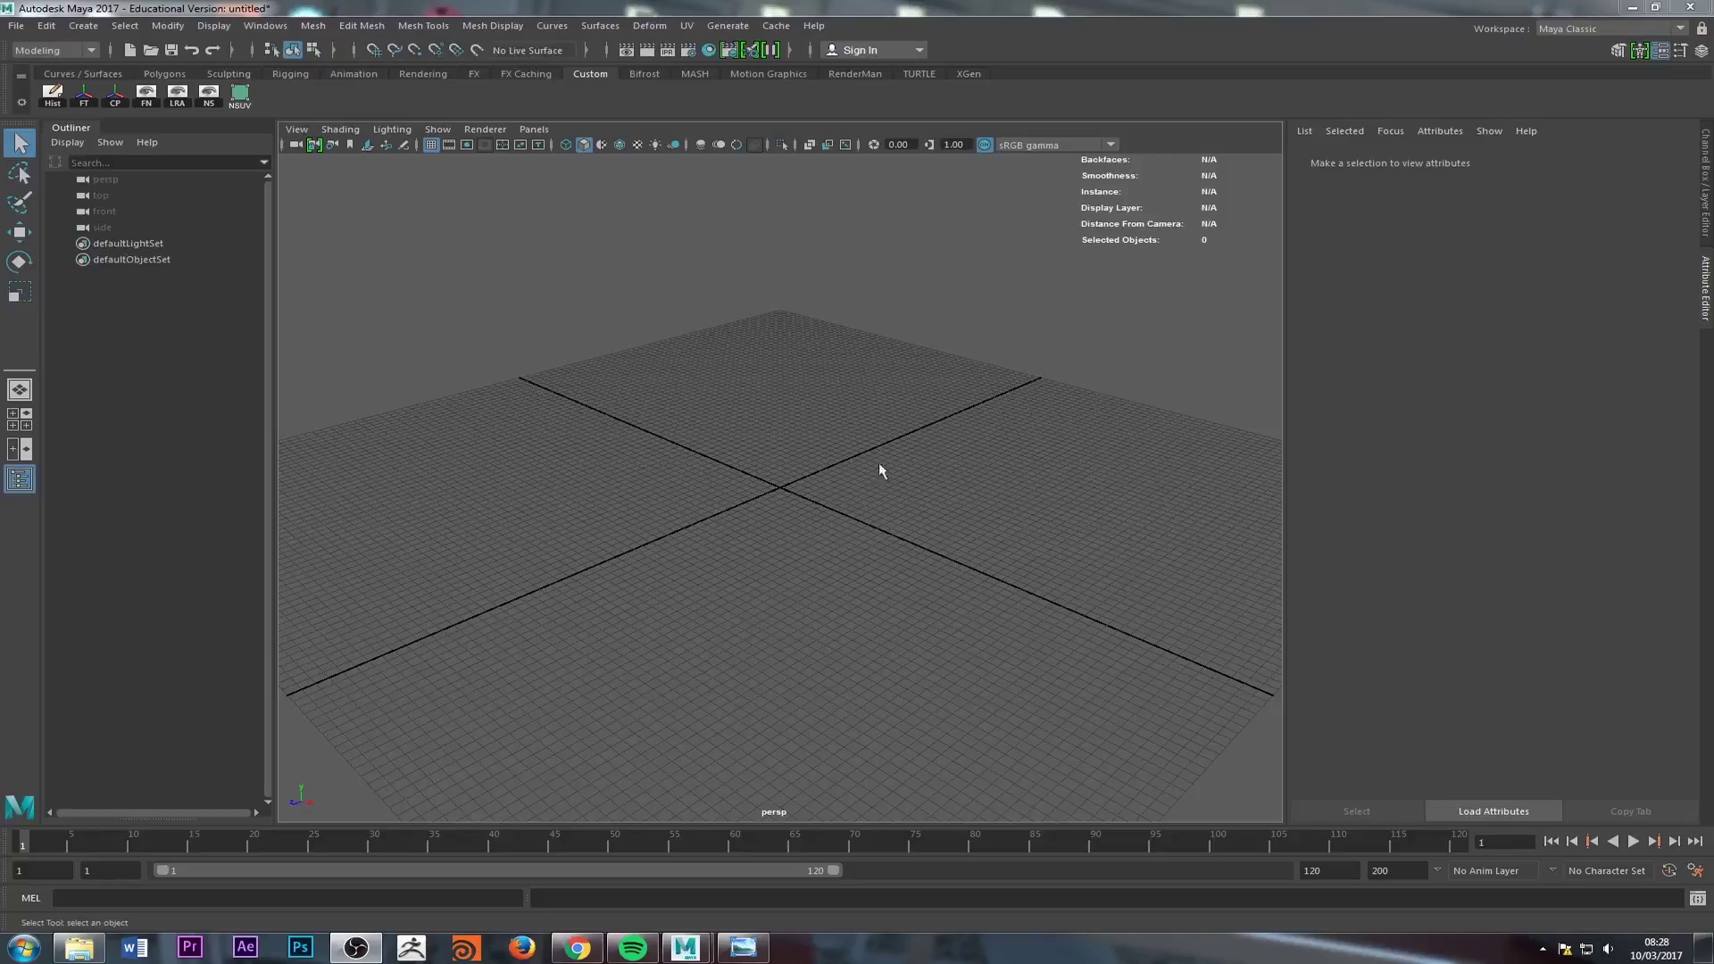
# Step: Set the linear working unit to meter in the Maya preferences and save them
pyautogui.click(1698, 872)
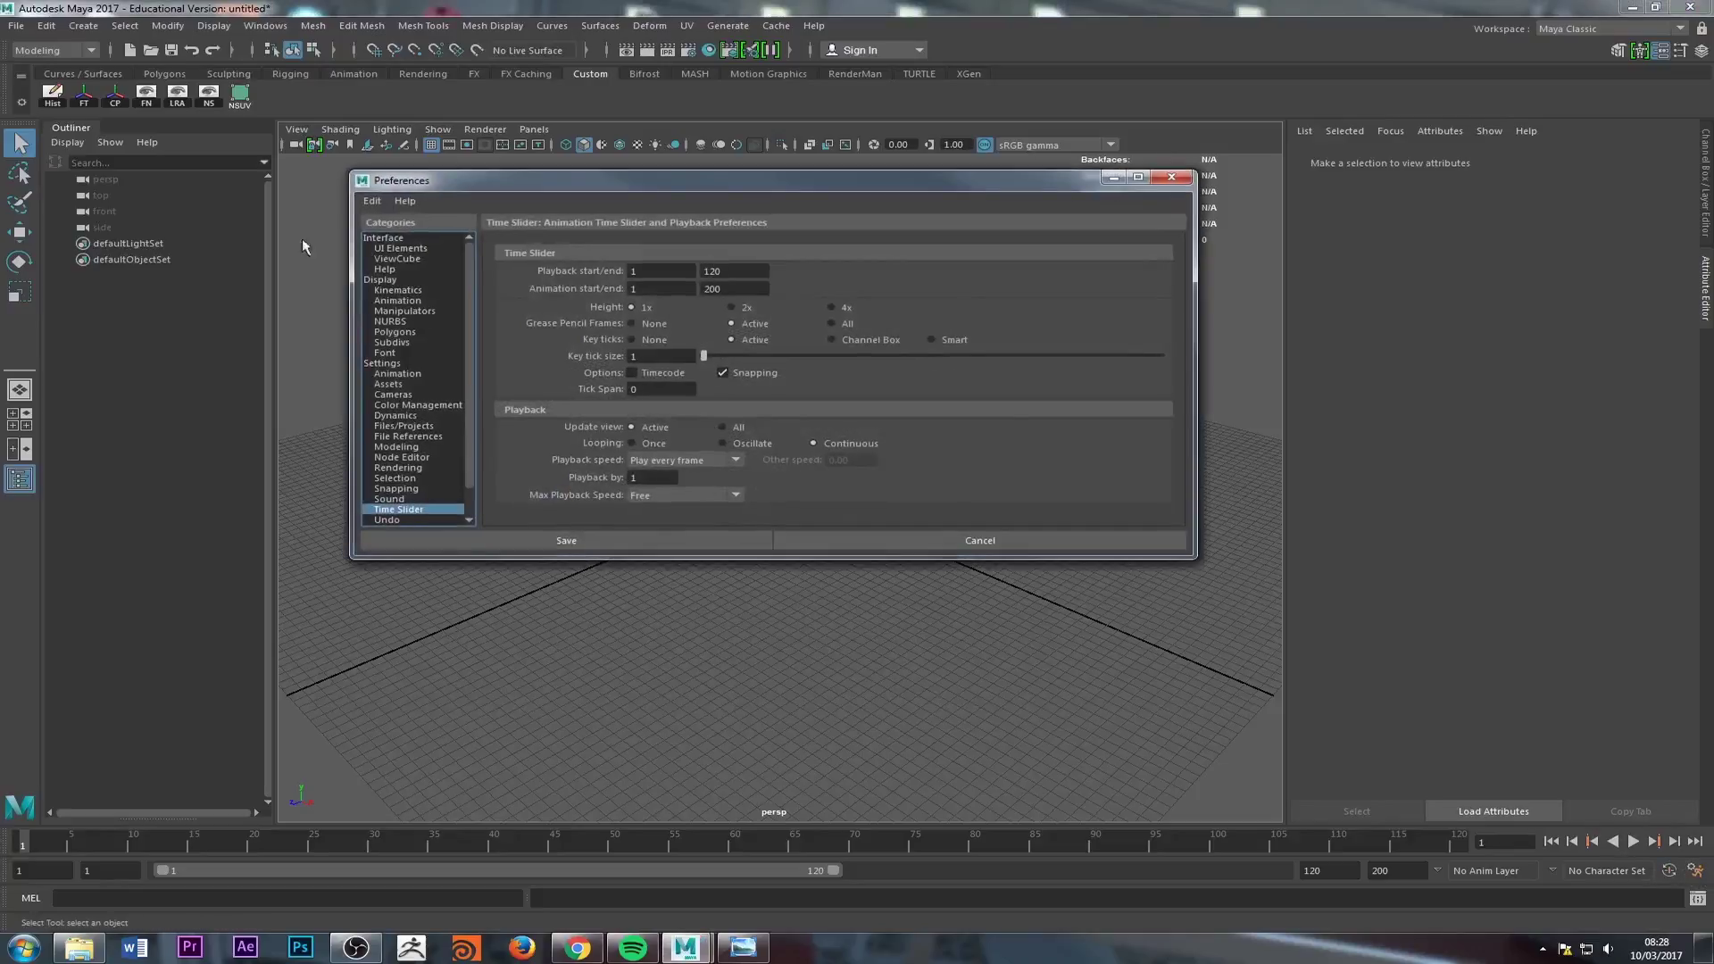
pyautogui.click(384, 364)
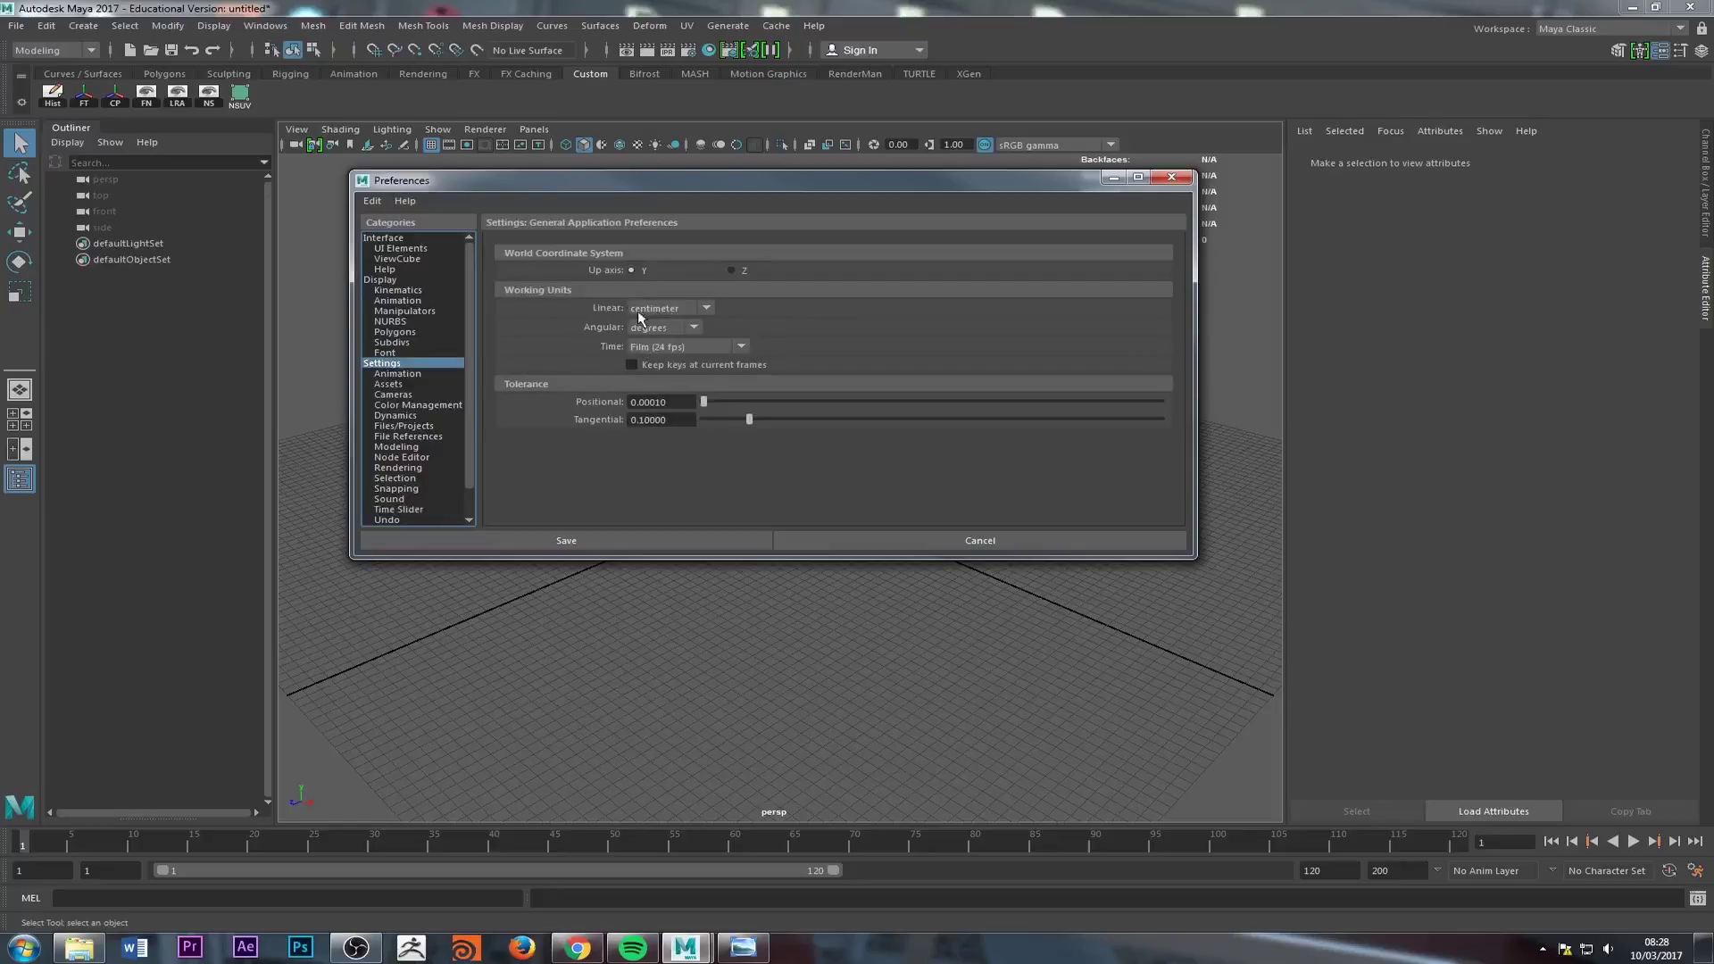
pyautogui.click(665, 309)
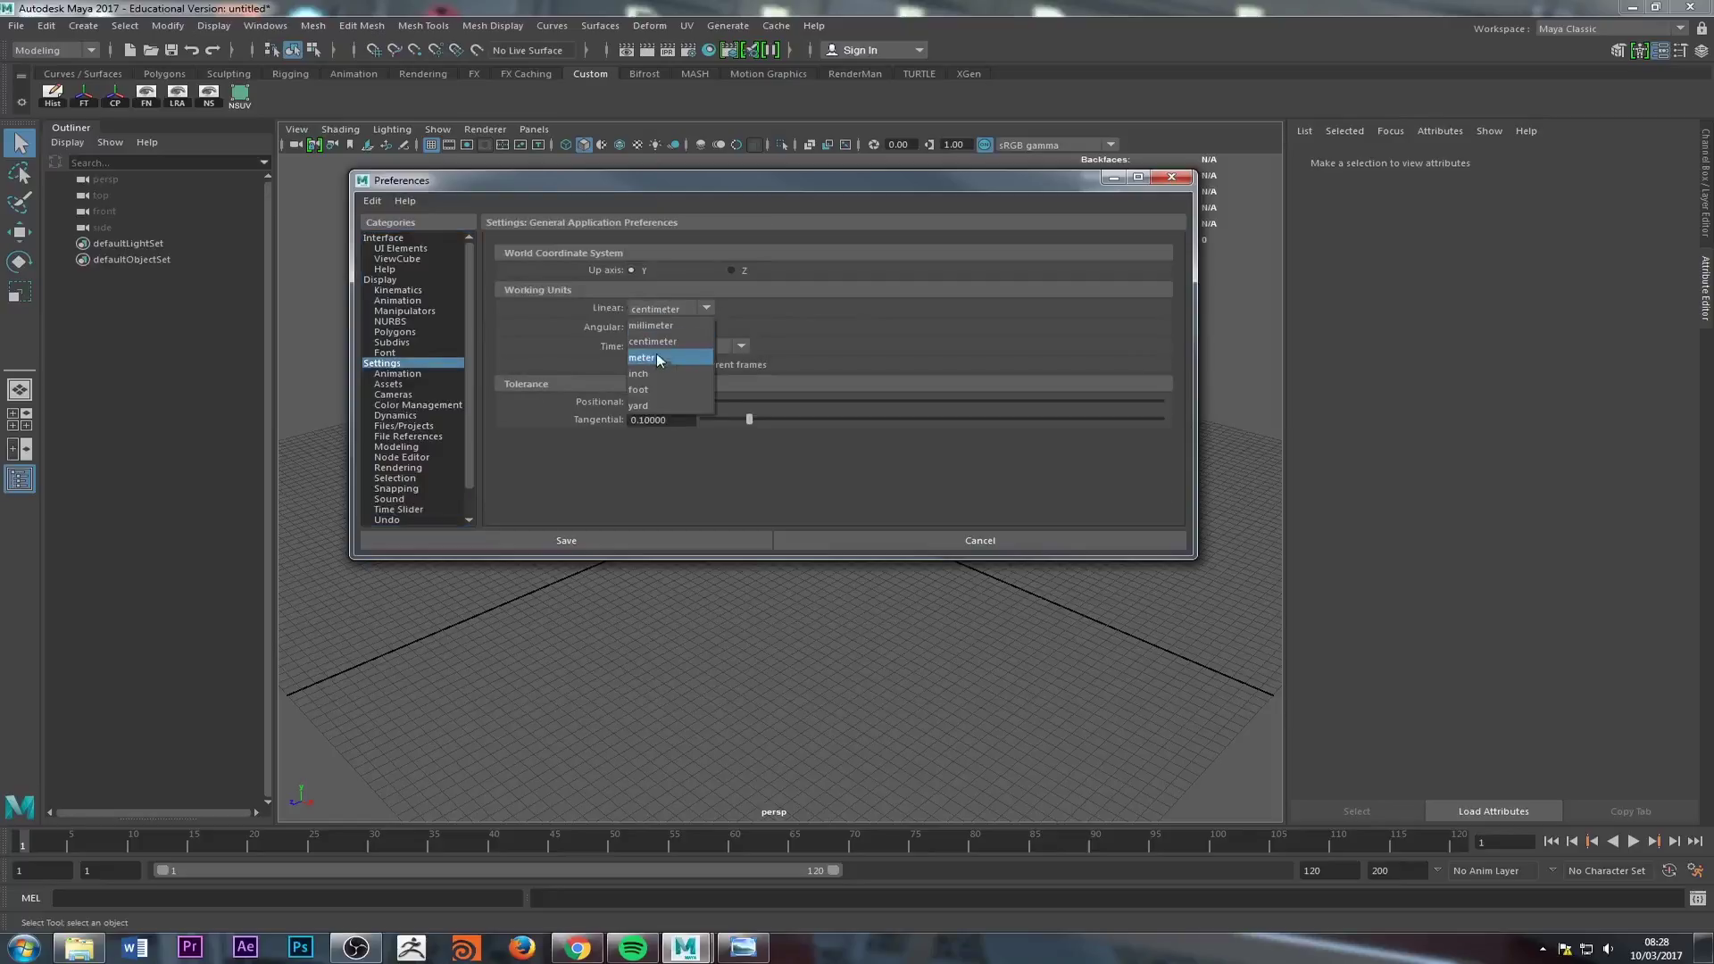
pyautogui.click(650, 358)
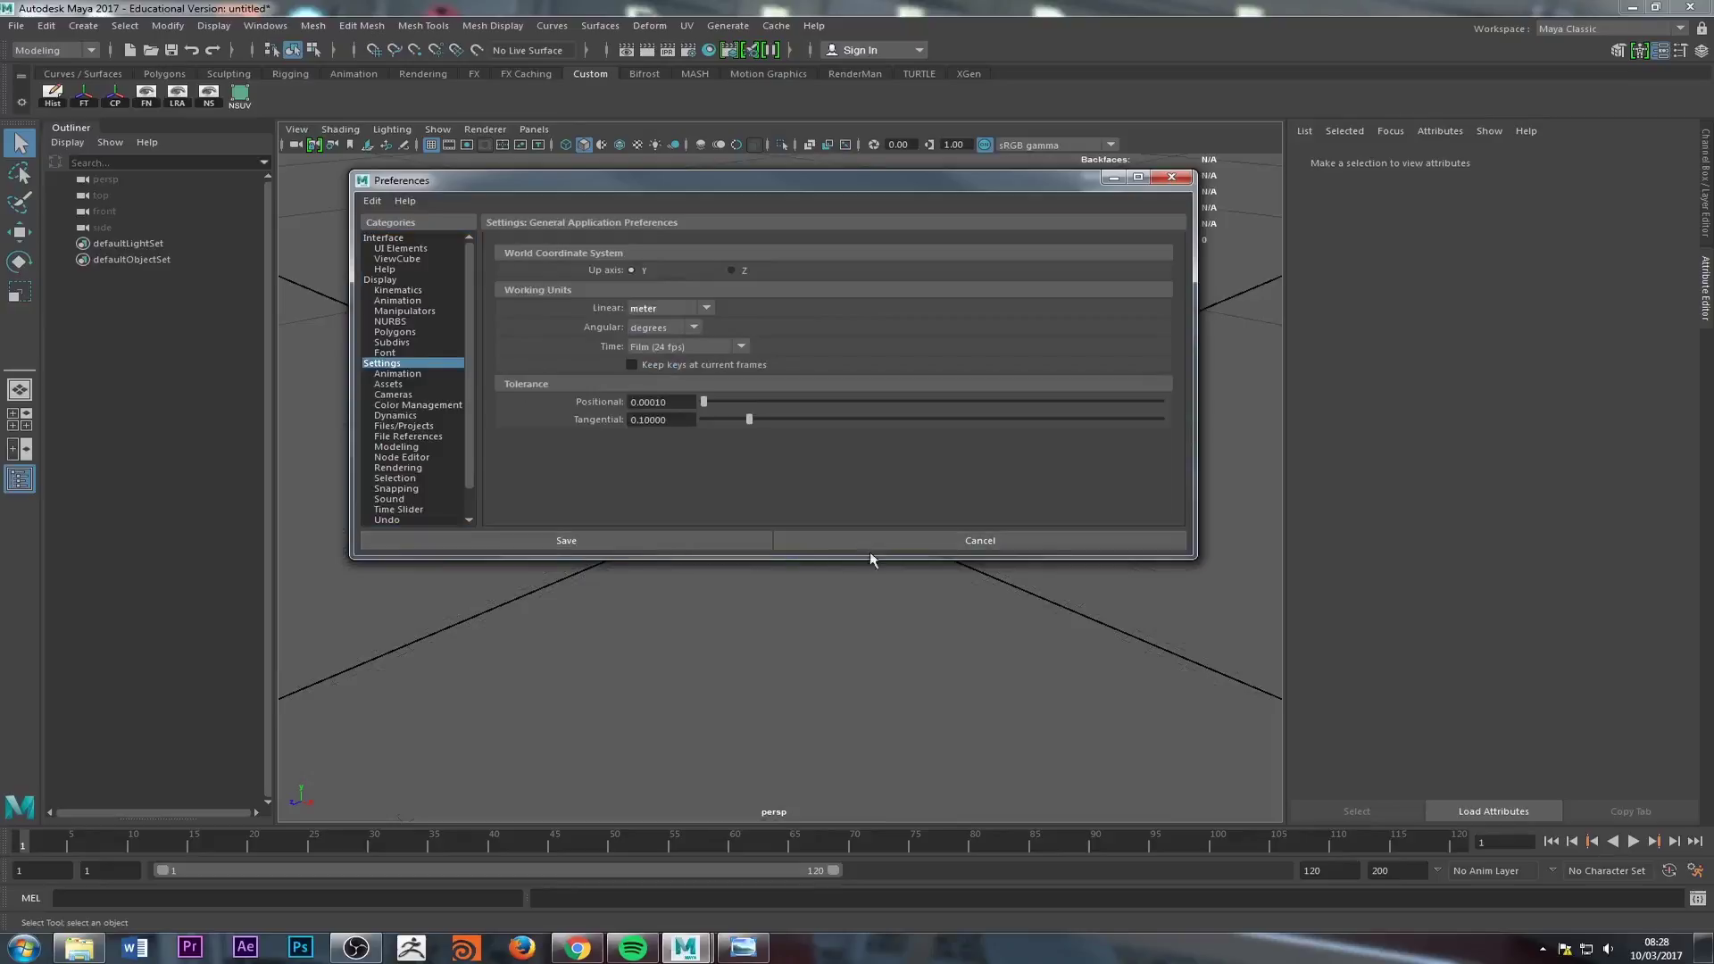
pyautogui.click(587, 545)
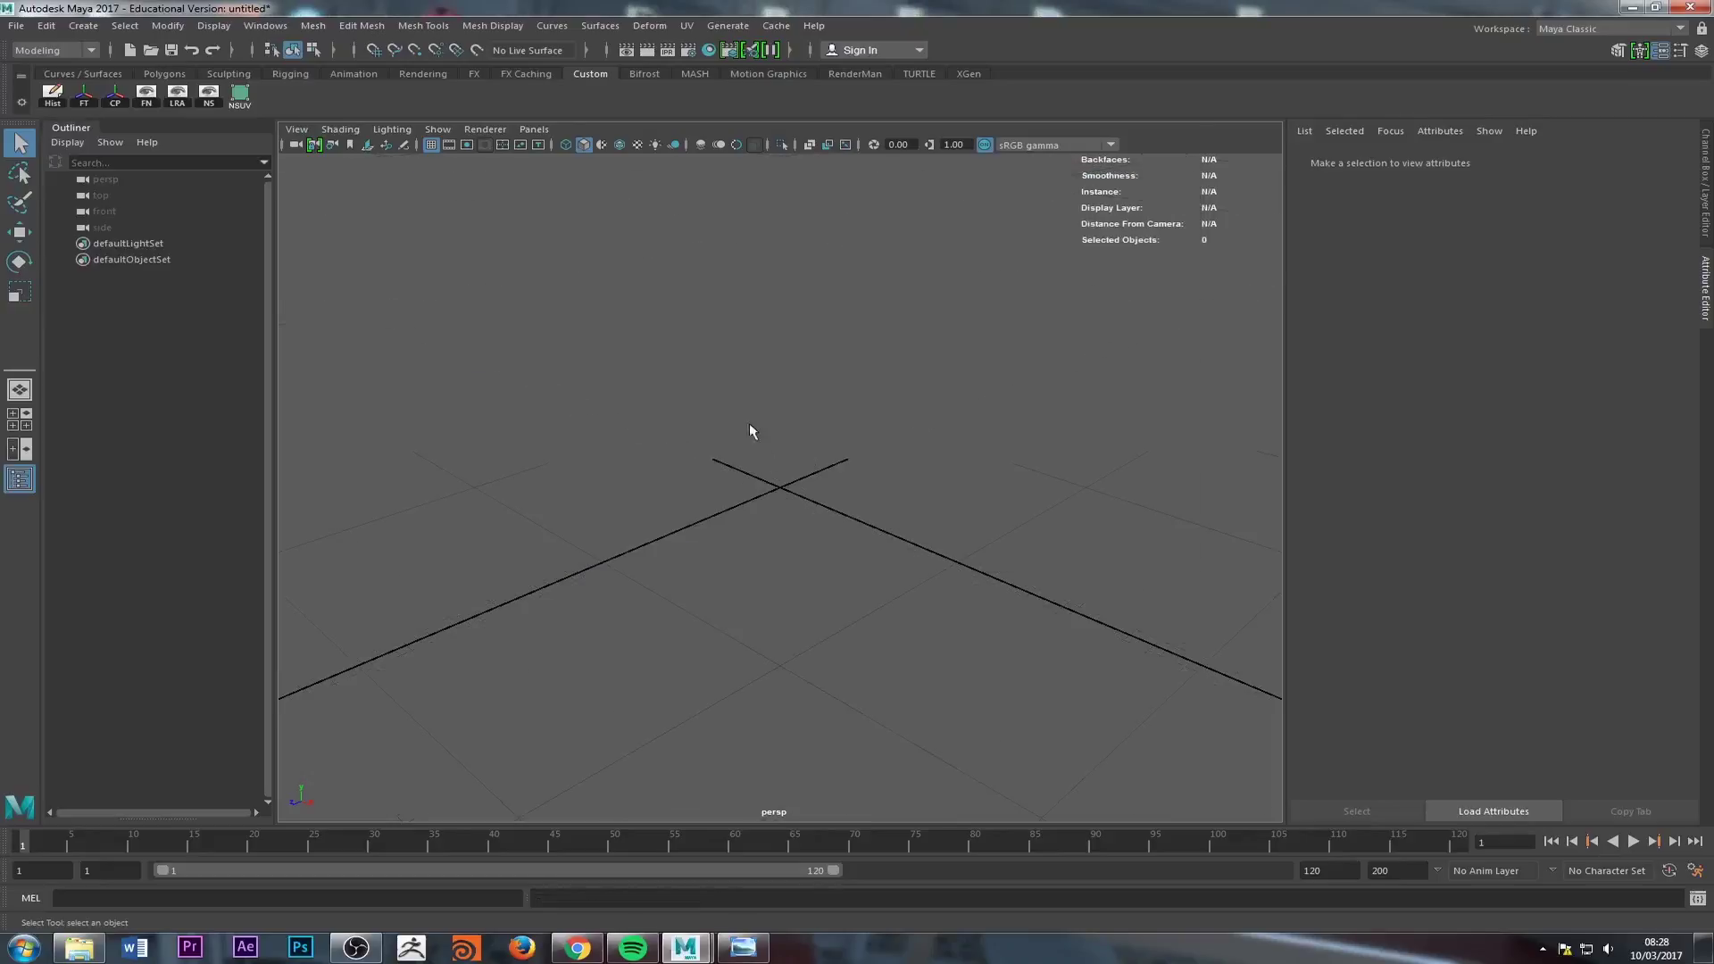
# Step: Examine how the grid displays in the perspective view at different angles and distances
pyautogui.scroll(-5, 748, 423)
pyautogui.keyDown('alt'); pyautogui.moveTo(721, 432); pyautogui.dragTo(777, 446); pyautogui.keyUp('alt')
pyautogui.scroll(5, 739, 379)
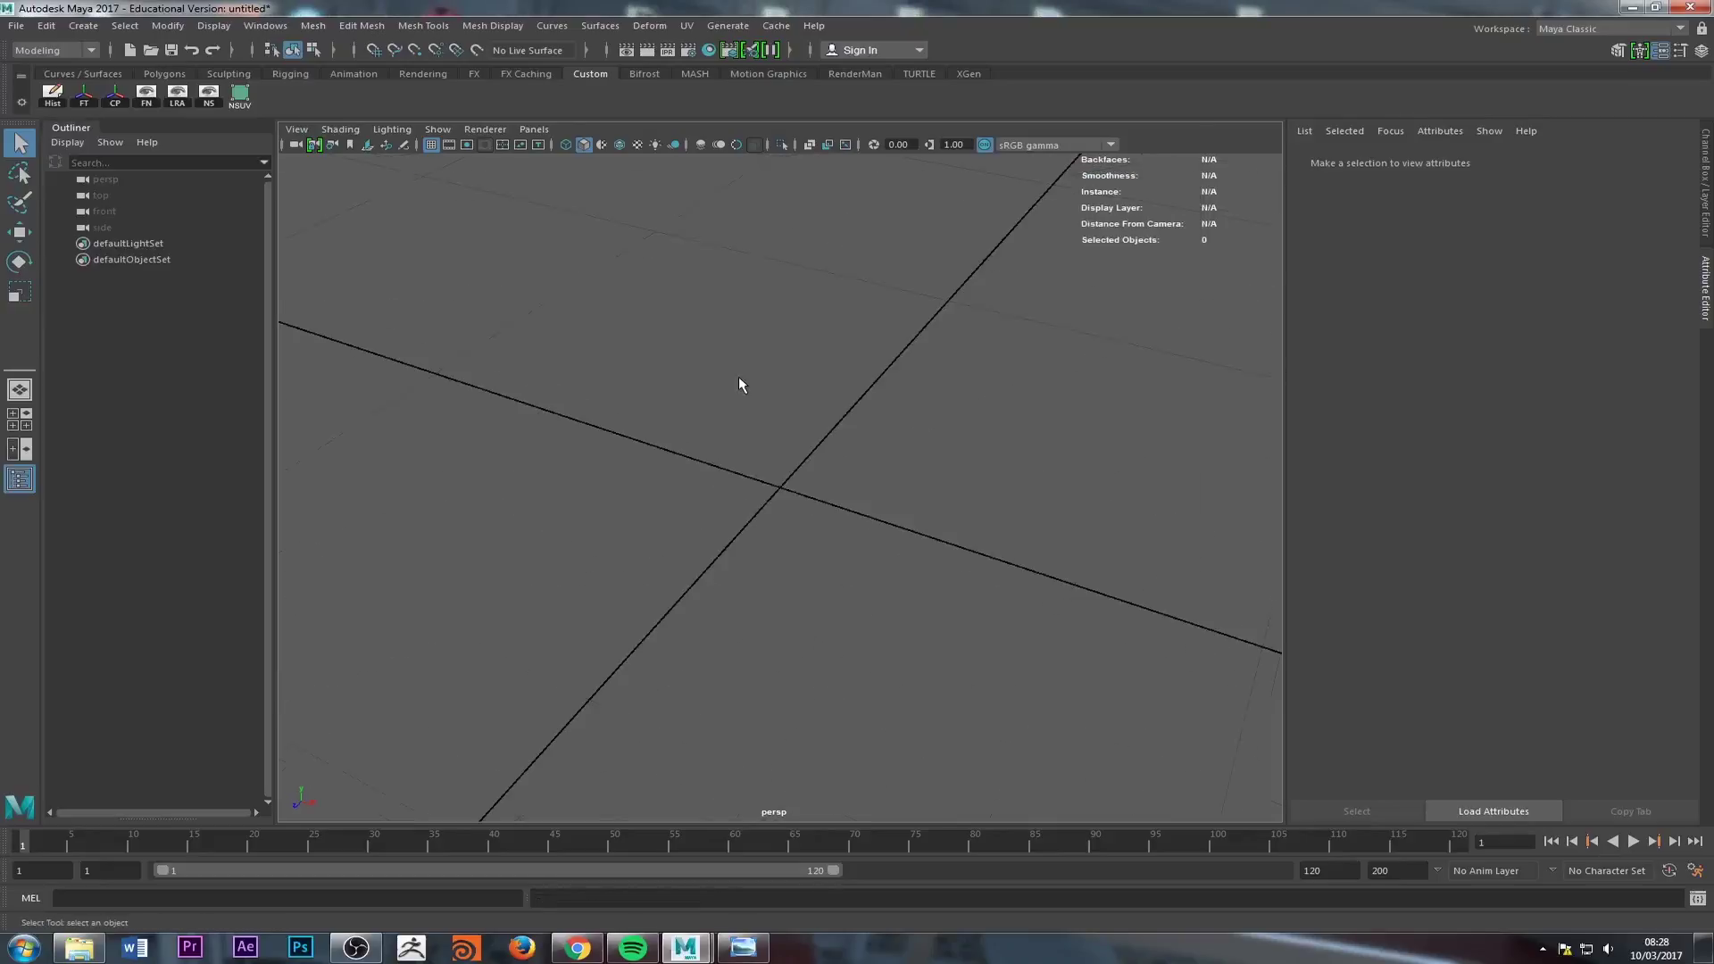
pyautogui.moveTo(746, 387)
pyautogui.keyDown('alt'); pyautogui.mouseDown()
pyautogui.moveTo(688, 375)
pyautogui.moveTo(669, 417)
pyautogui.moveTo(774, 396)
pyautogui.mouseUp(); pyautogui.keyUp('alt')
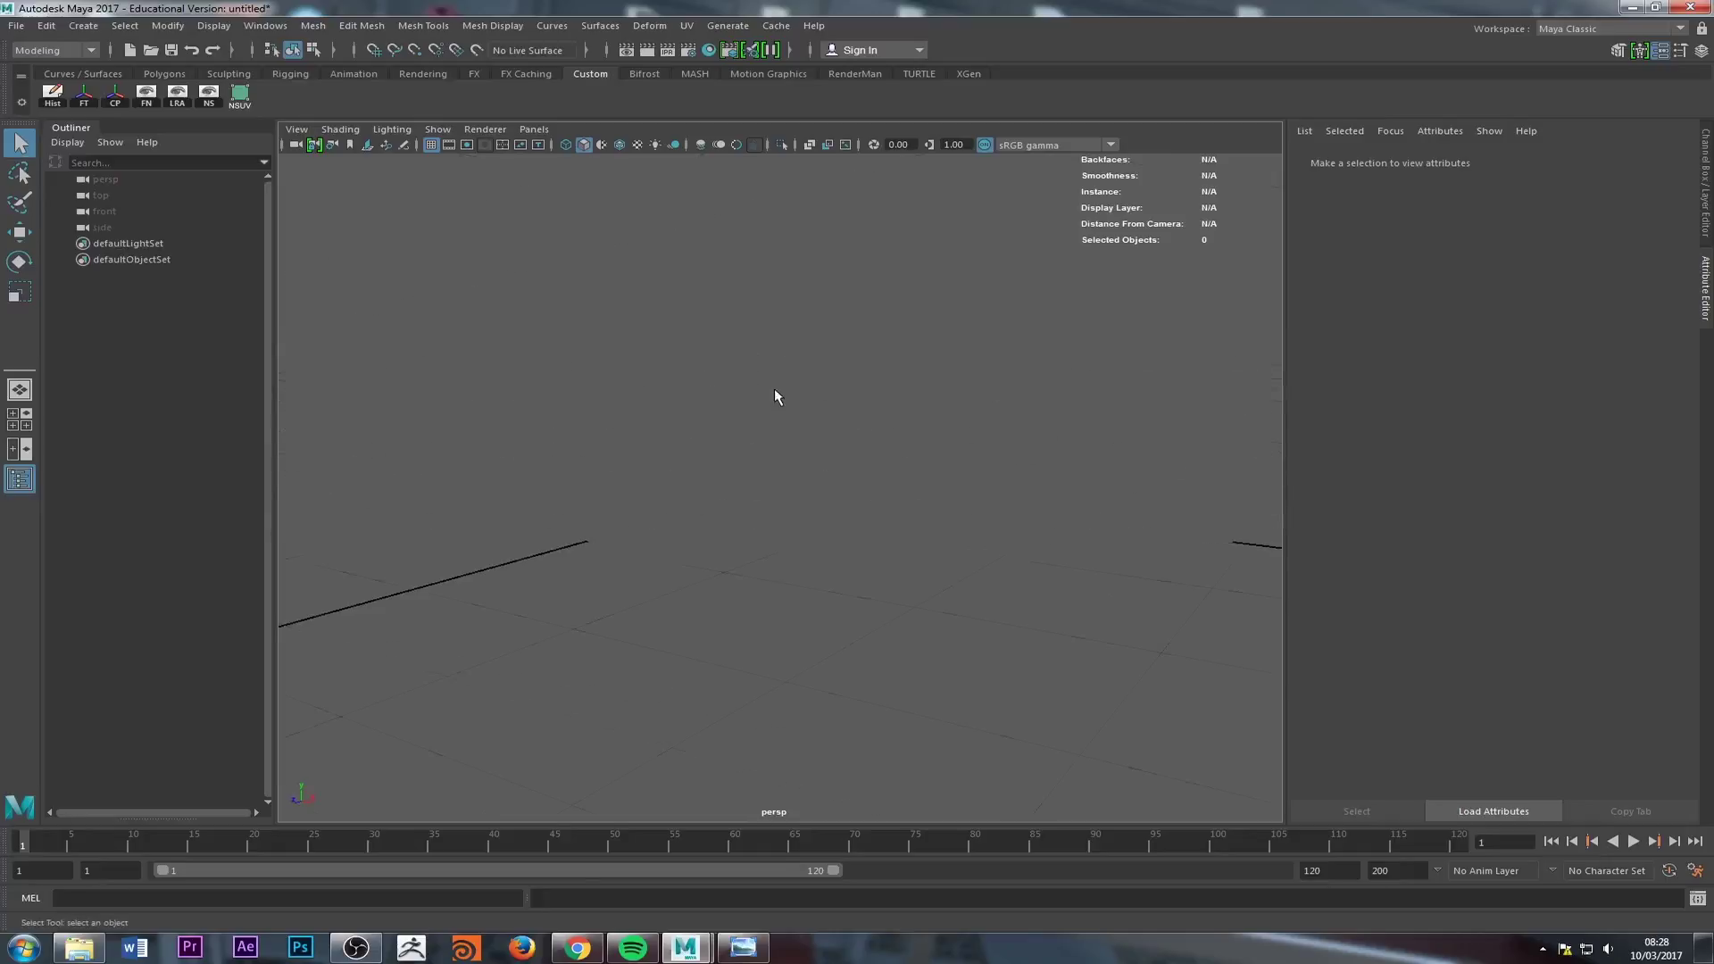
pyautogui.scroll(-4, 776, 393)
pyautogui.scroll(6, 775, 398)
pyautogui.scroll(-3, 769, 394)
pyautogui.scroll(-3, 768, 401)
pyautogui.scroll(4, 766, 404)
pyautogui.scroll(-4, 766, 404)
pyautogui.scroll(3, 762, 398)
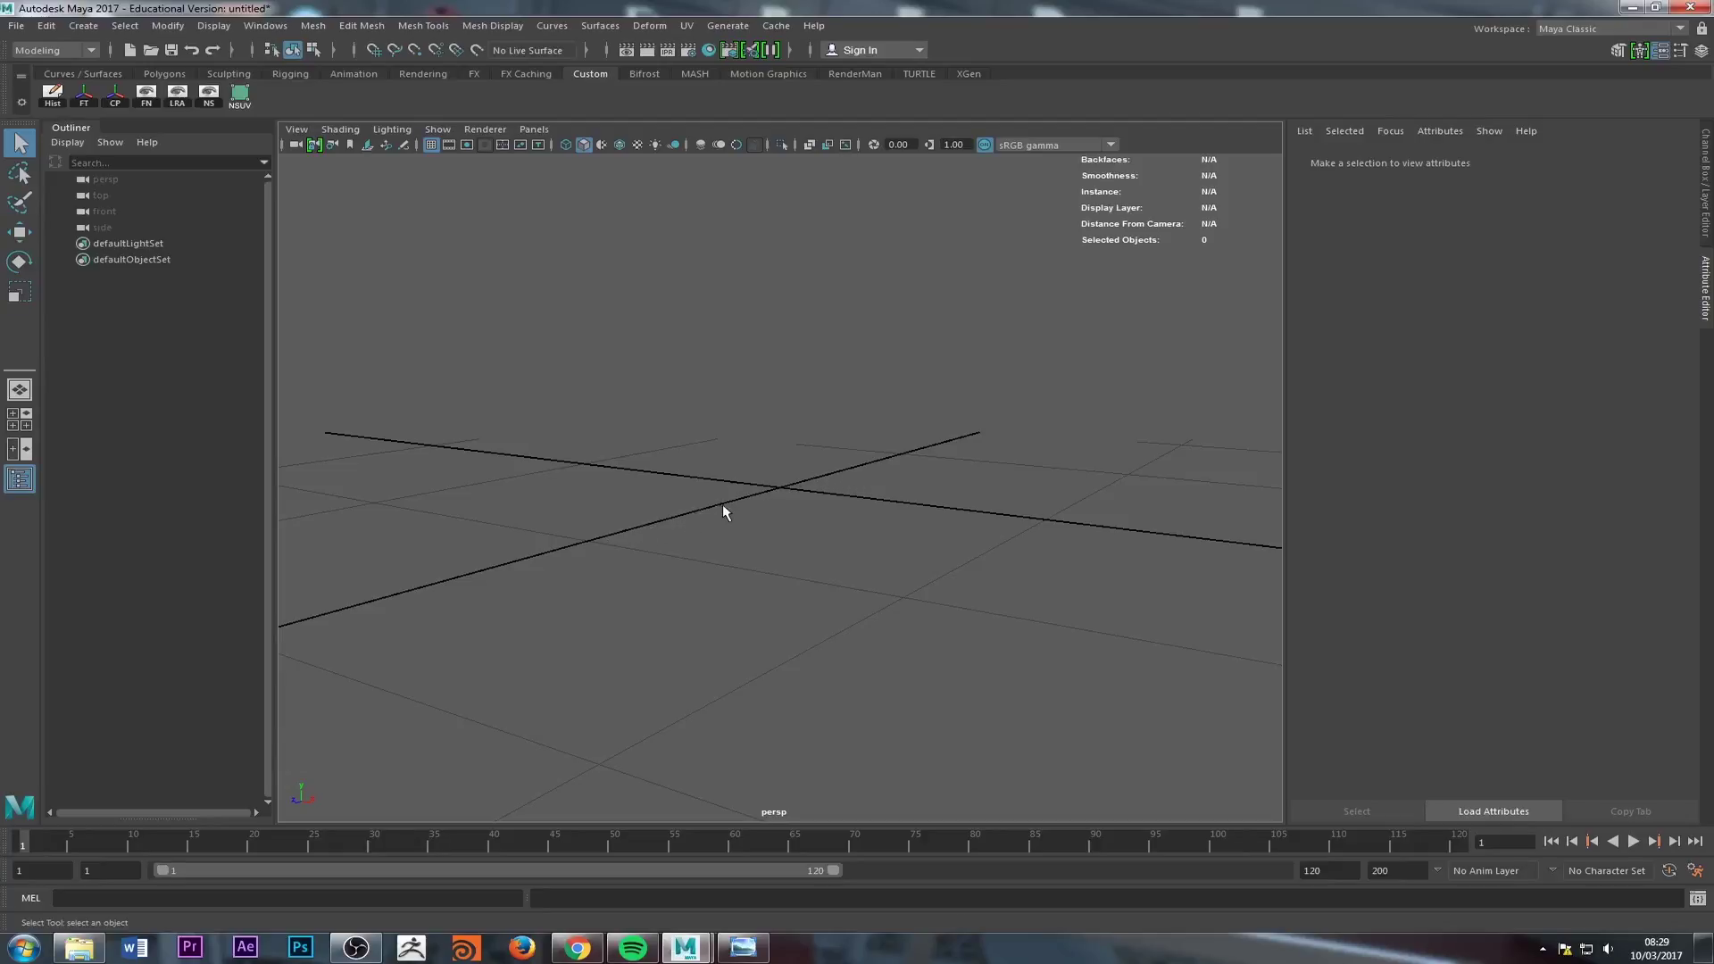
# Step: Set the perspective camera's far clip plane to 10000 and check the grid at a distance
pyautogui.click(295, 144)
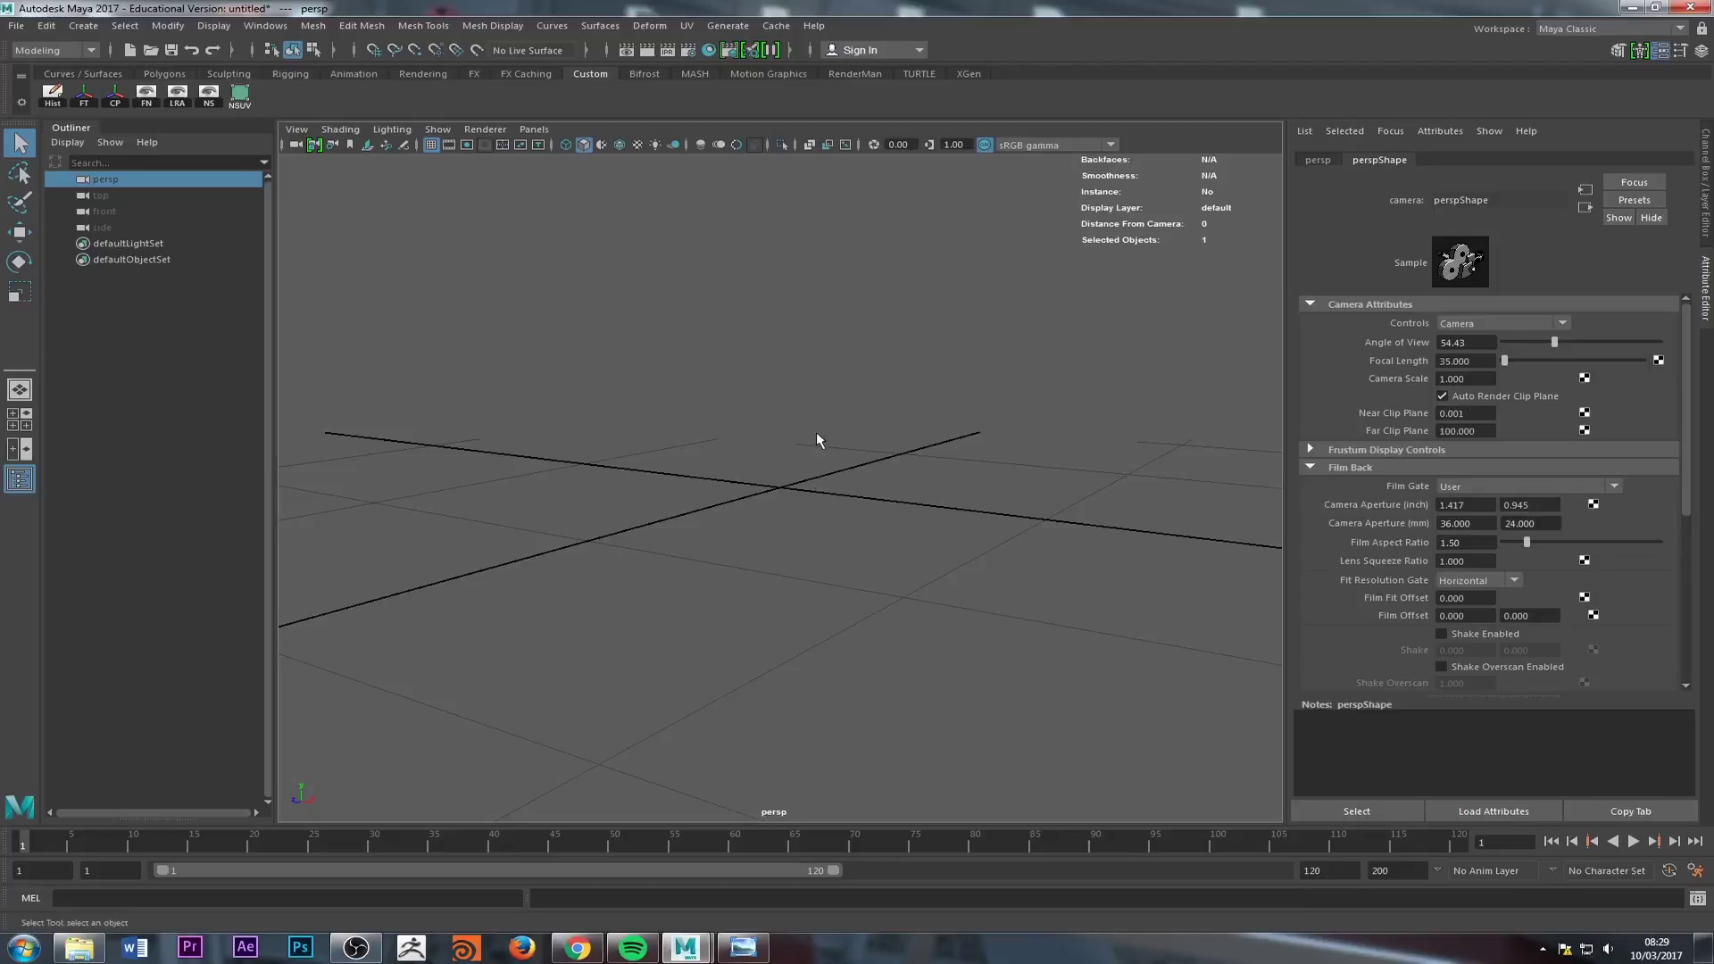
pyautogui.moveTo(1486, 432); pyautogui.dragTo(1330, 439)
pyautogui.write('10')
pyautogui.press('Return')
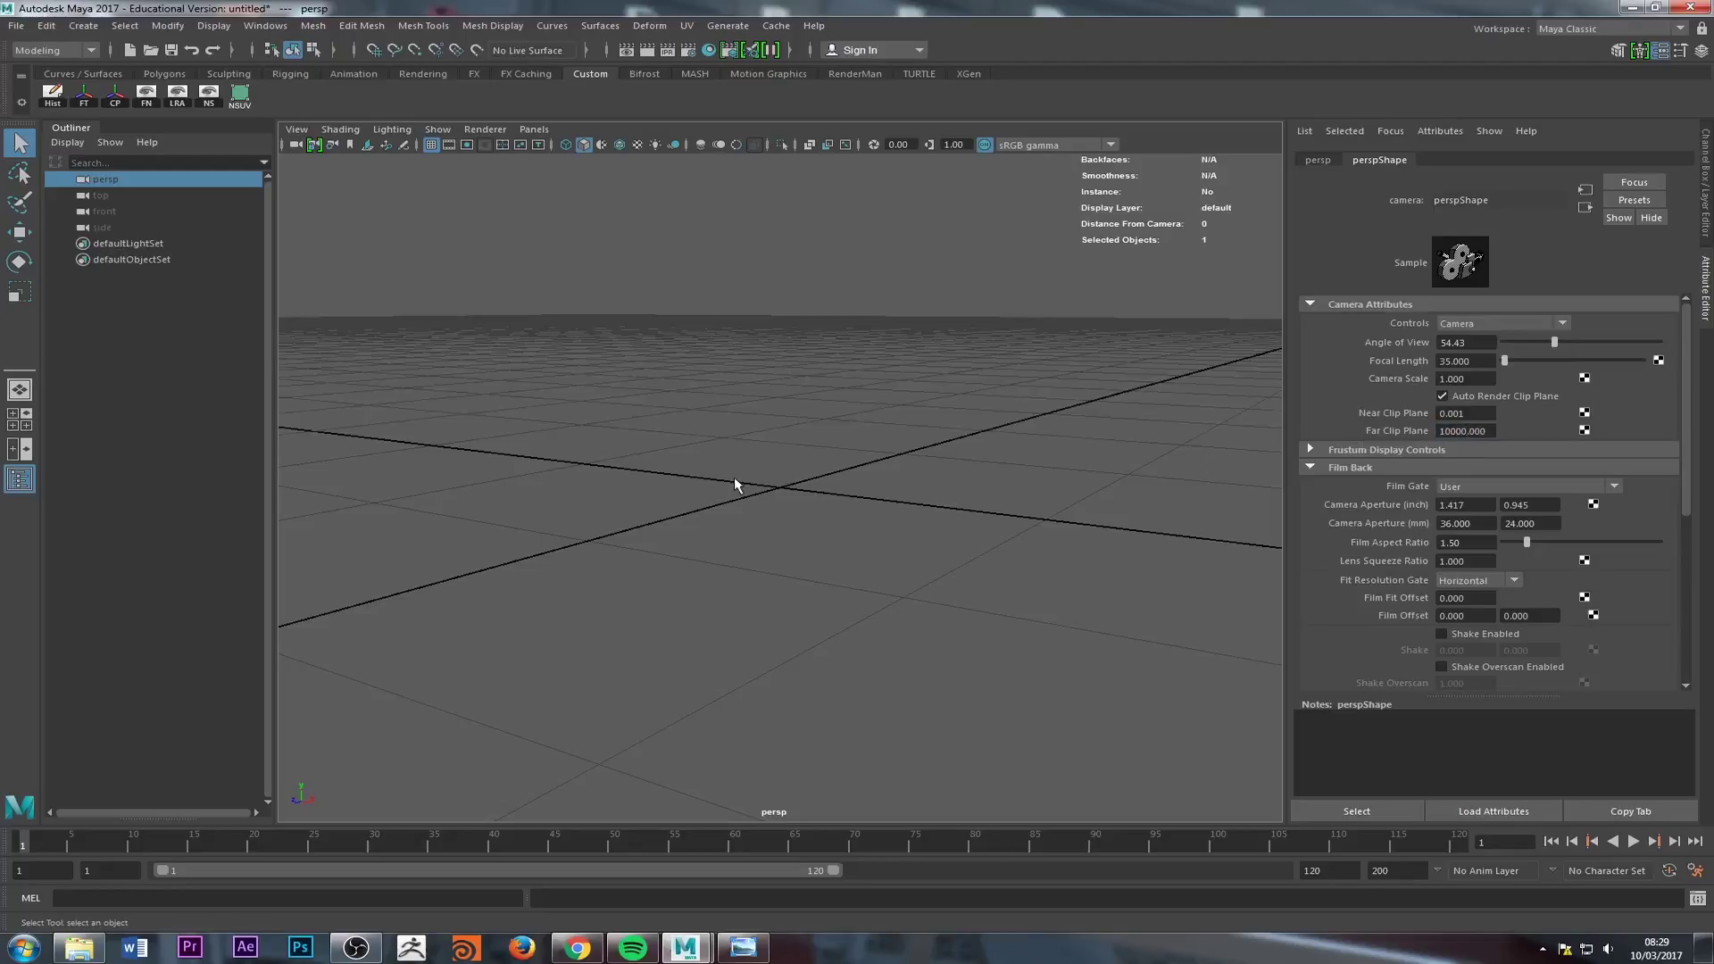
pyautogui.keyDown('alt'); pyautogui.moveTo(738, 482); pyautogui.dragTo(752, 545); pyautogui.keyUp('alt')
pyautogui.scroll(5, 731, 533)
pyautogui.keyDown('alt'); pyautogui.moveTo(719, 473); pyautogui.dragTo(751, 864, button='middle'); pyautogui.keyUp('alt')
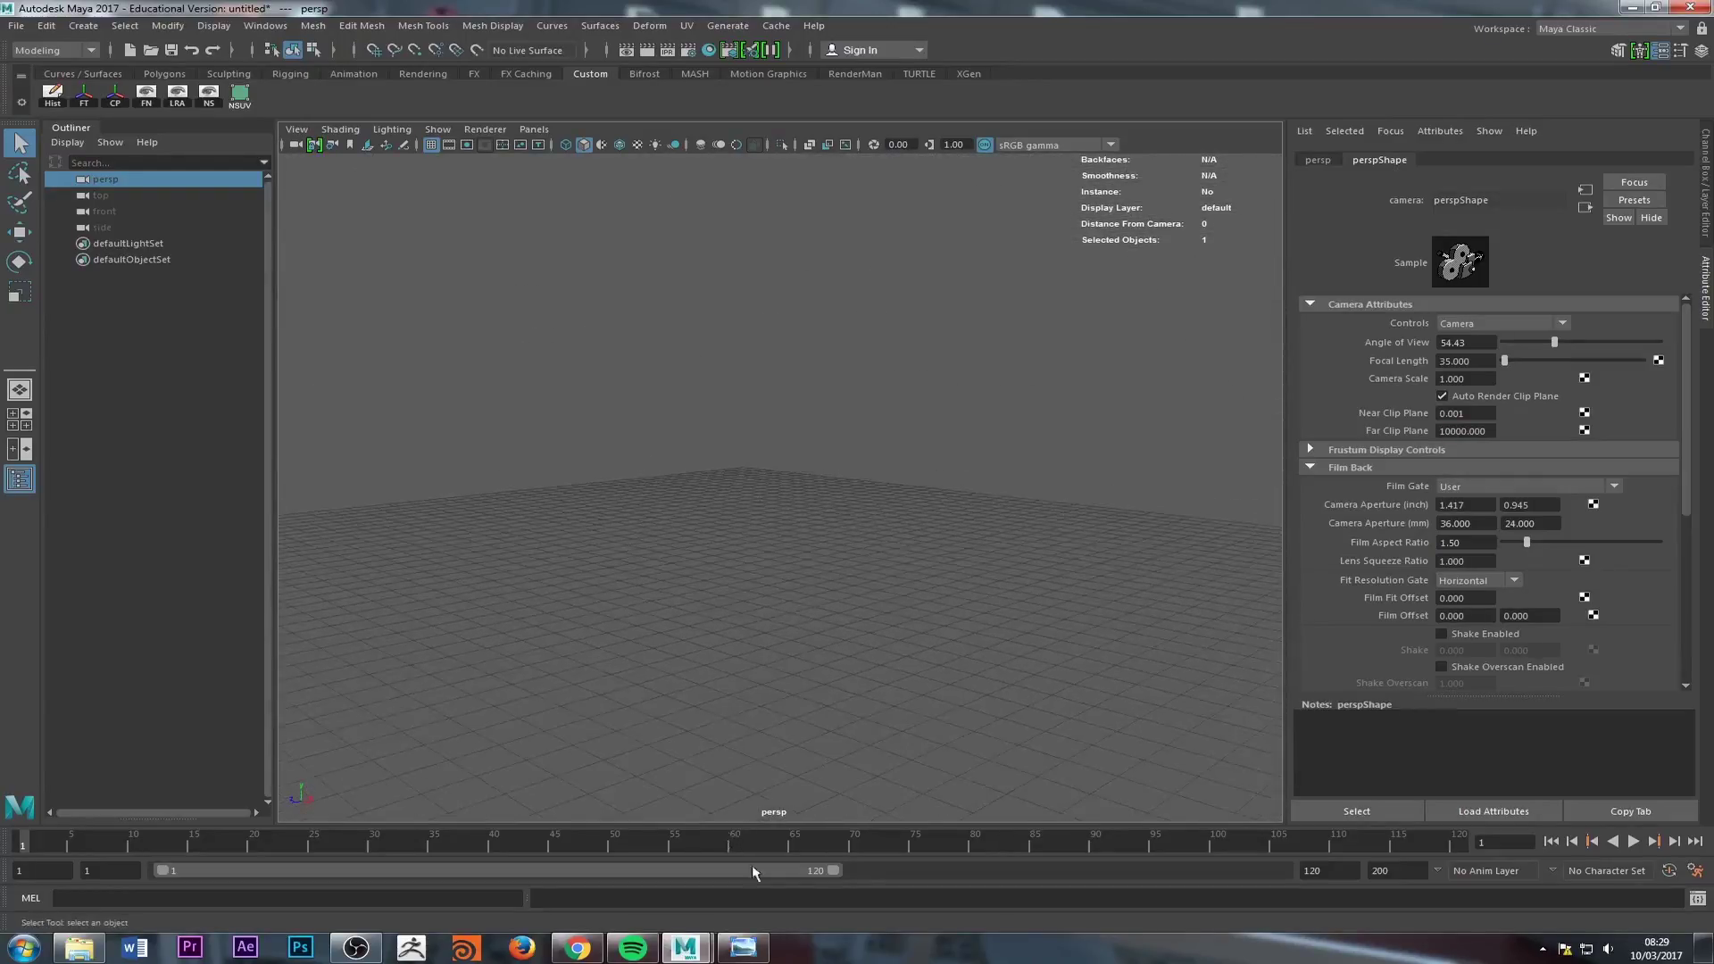
pyautogui.scroll(-5, 743, 524)
pyautogui.keyDown('alt'); pyautogui.moveTo(714, 533); pyautogui.dragTo(861, 611); pyautogui.keyUp('alt')
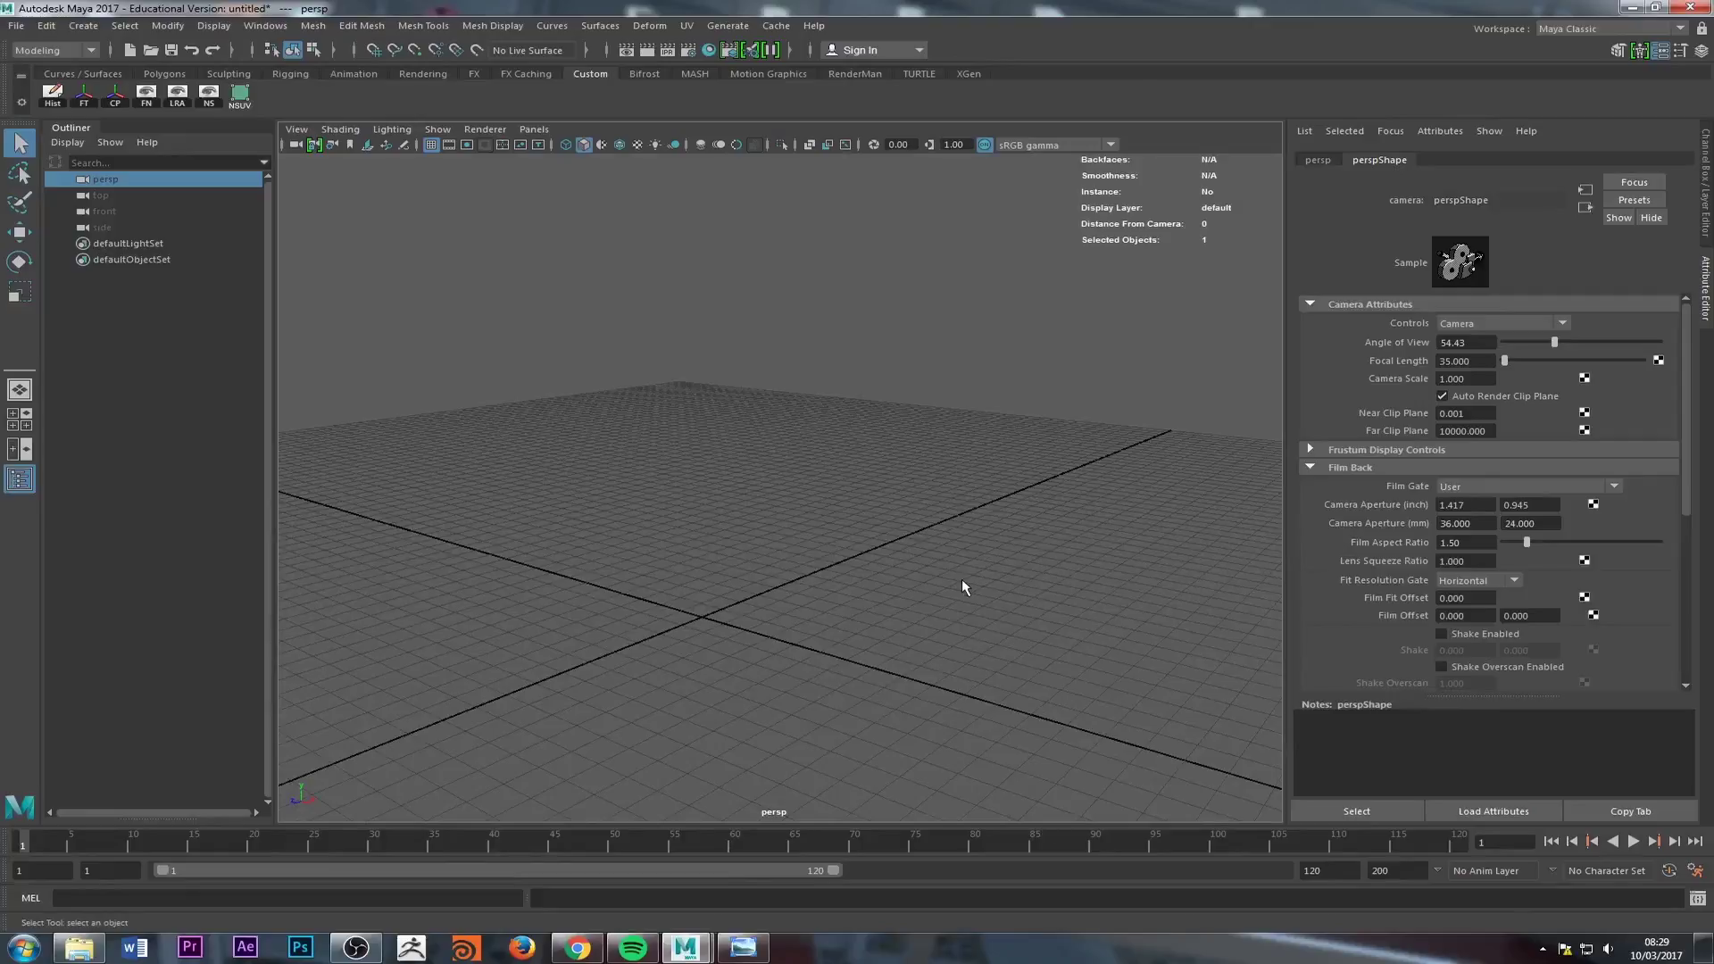
pyautogui.keyDown('alt'); pyautogui.moveTo(811, 536); pyautogui.dragTo(627, 619); pyautogui.keyUp('alt')
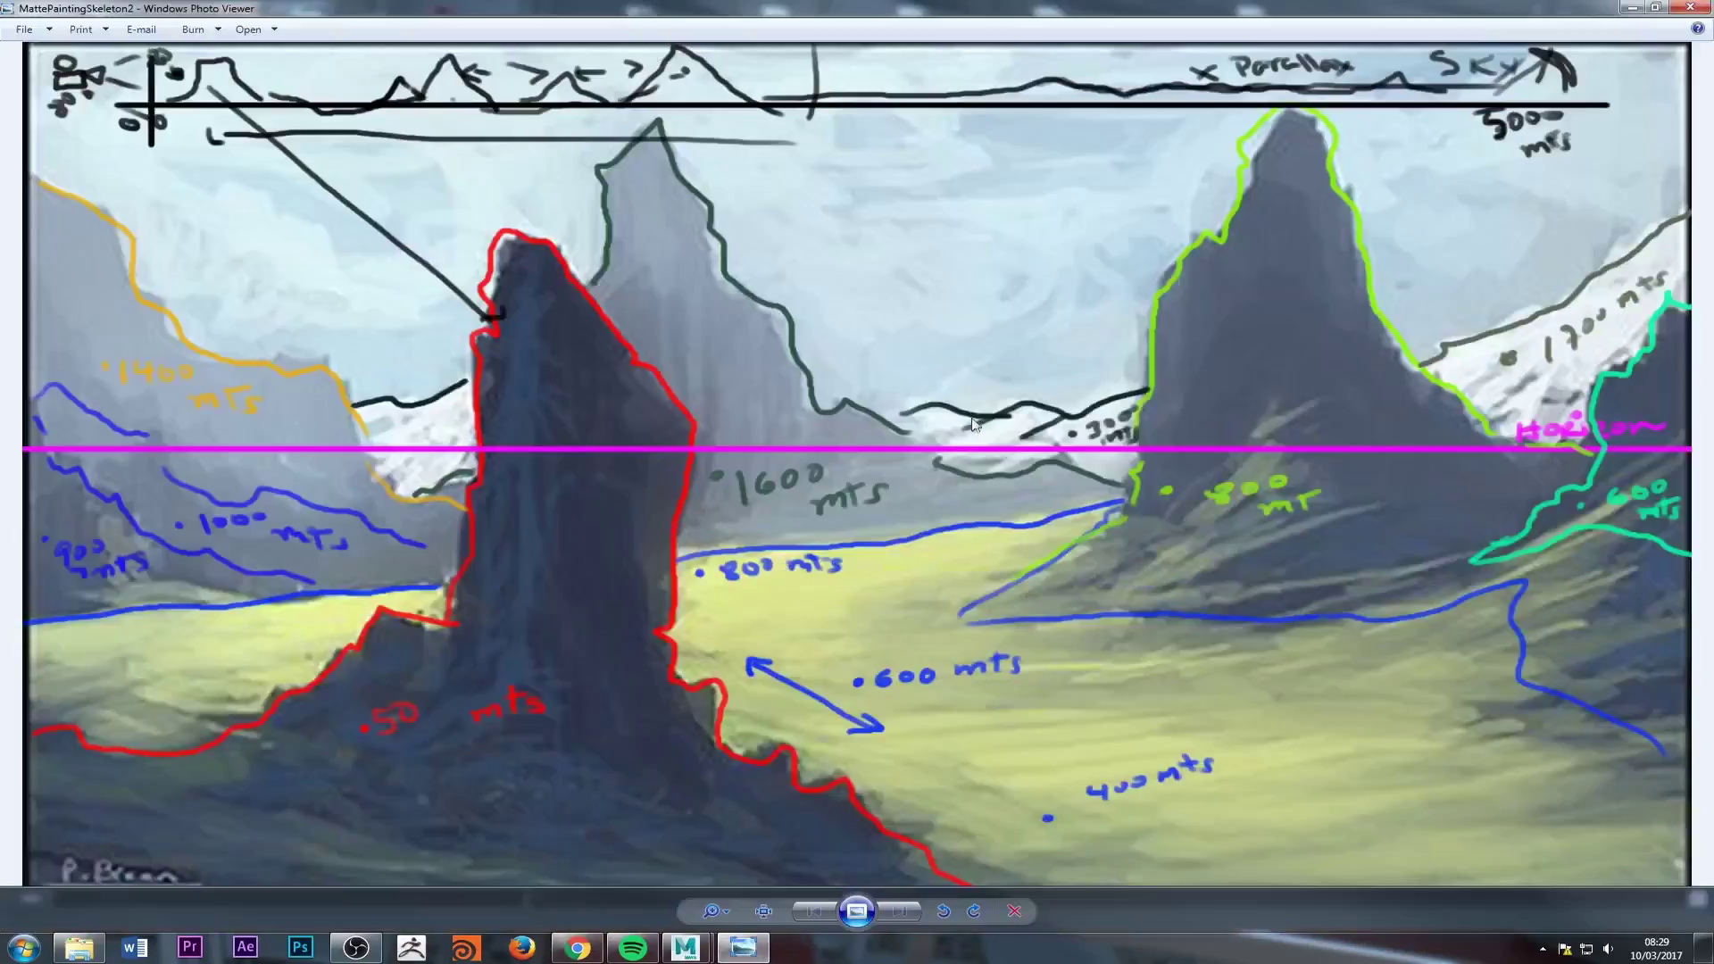
# Step: Check the distances annotated on the matte painting reference, then return to Maya and clear the selection
pyautogui.click(743, 947)
pyautogui.click(1632, 7)
pyautogui.click(675, 586)
pyautogui.keyDown('alt'); pyautogui.moveTo(676, 596); pyautogui.dragTo(157, 321); pyautogui.keyUp('alt')
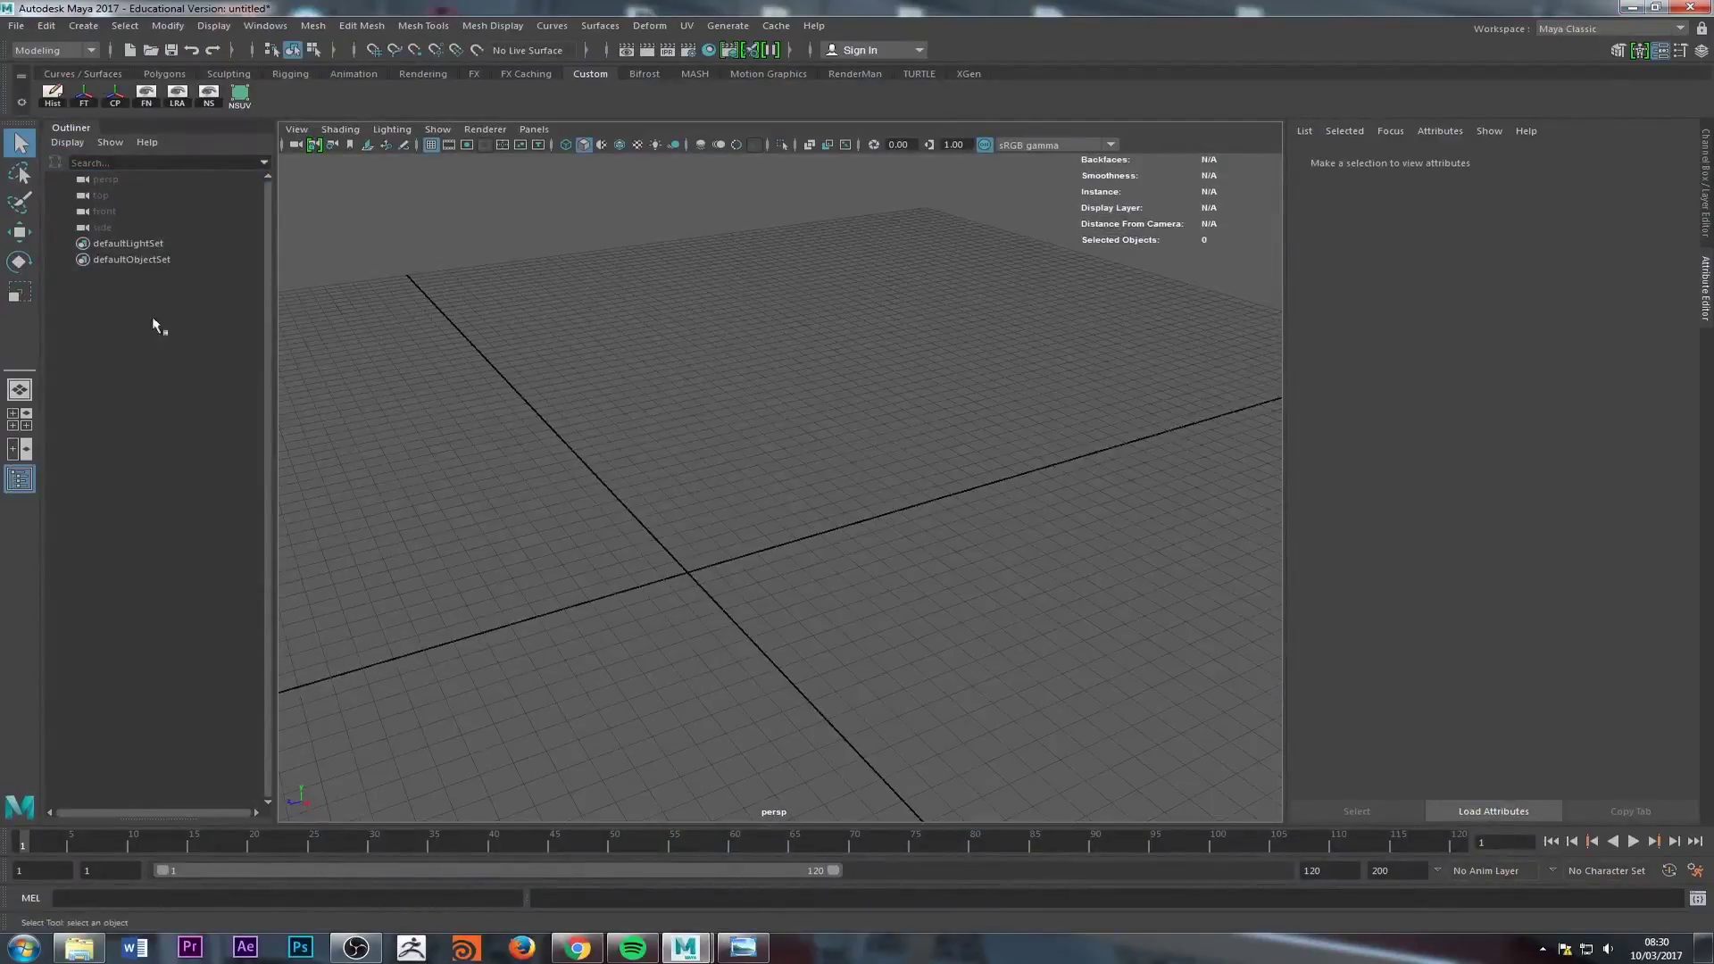
# Step: Create a locator at the origin and frame it in the perspective view
pyautogui.click(85, 25)
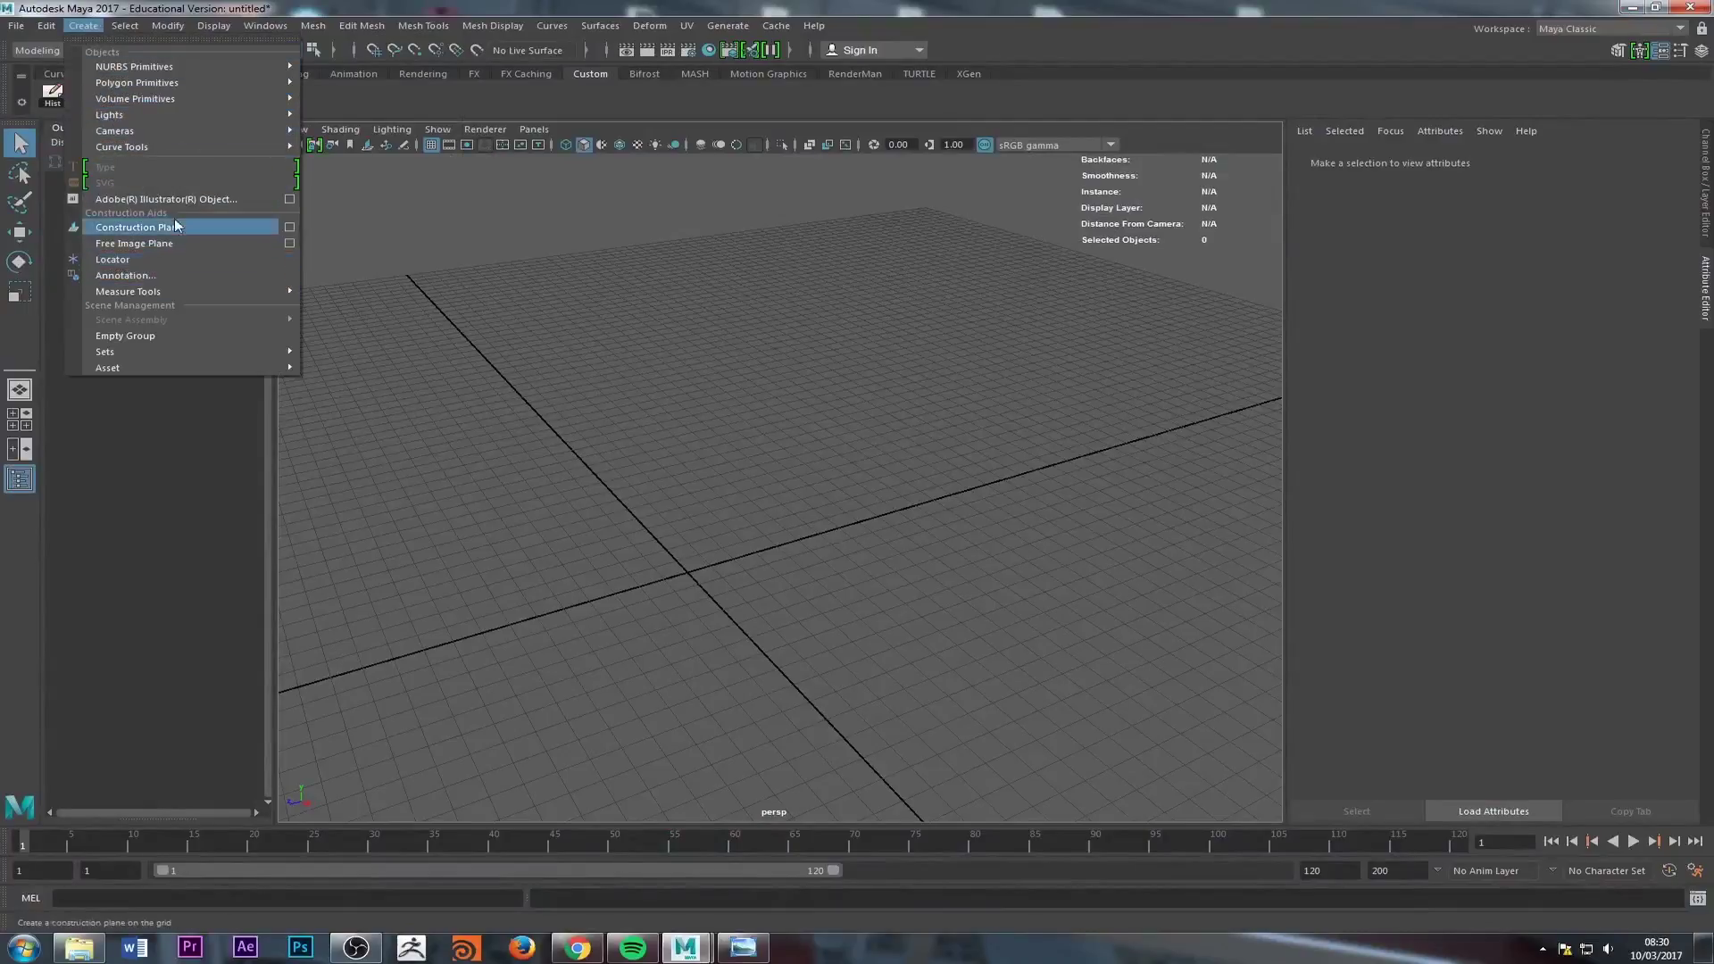
pyautogui.click(140, 260)
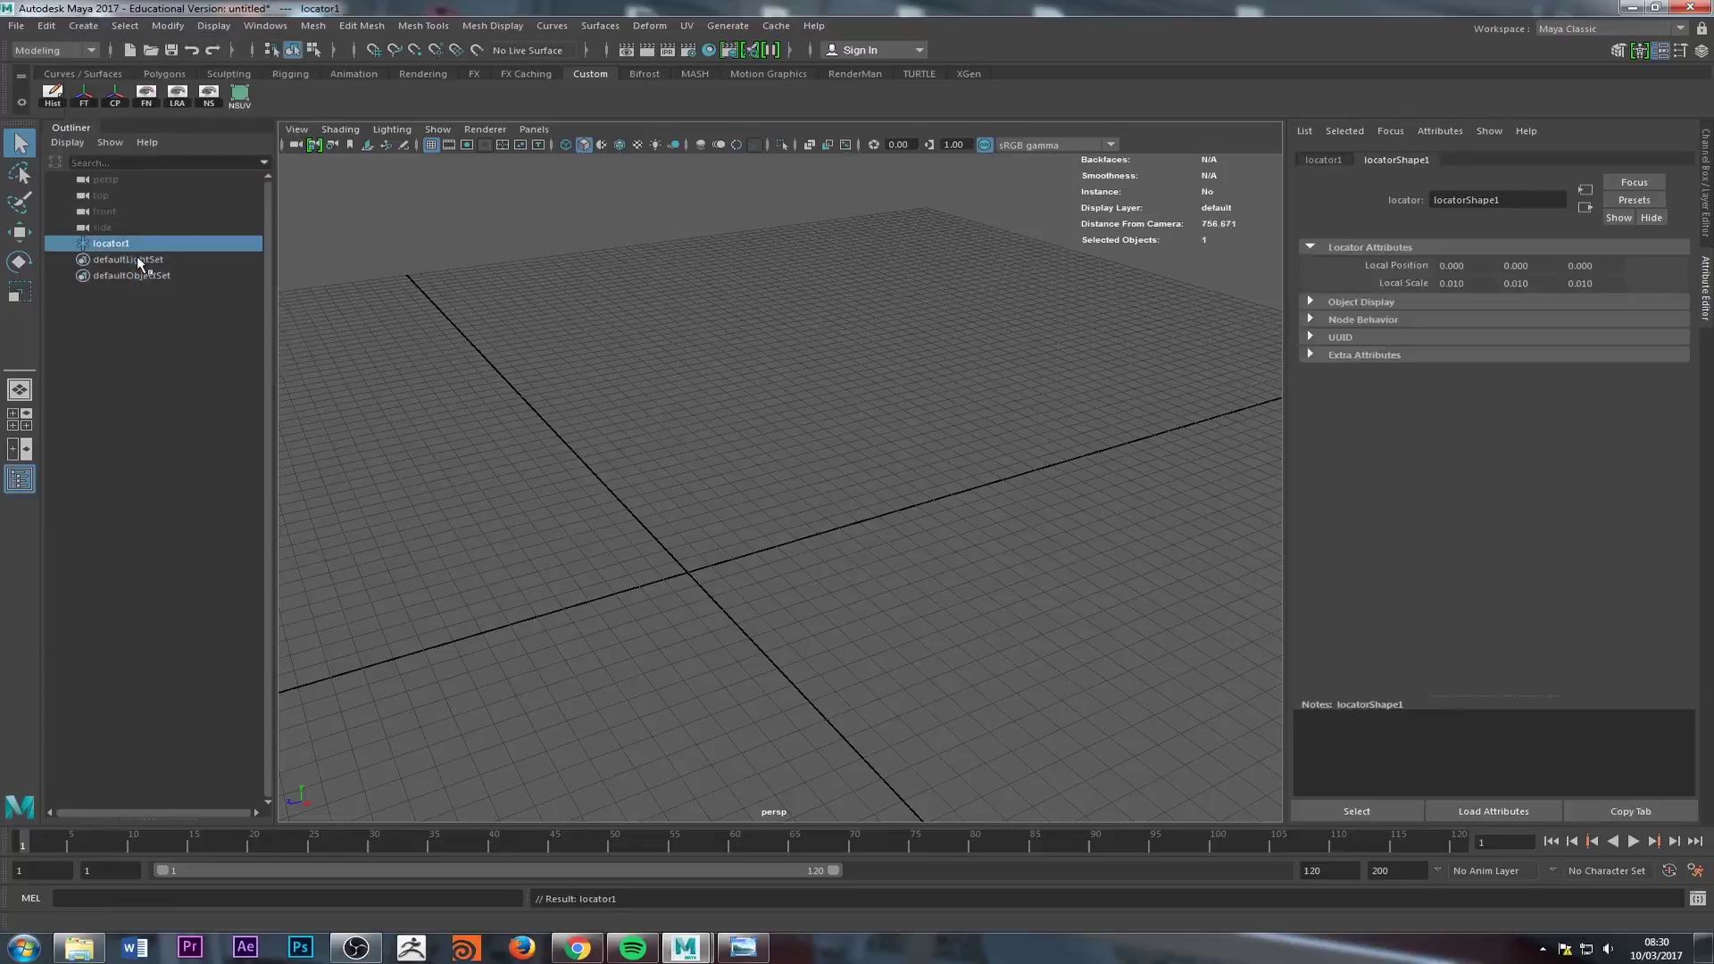
pyautogui.press('f')
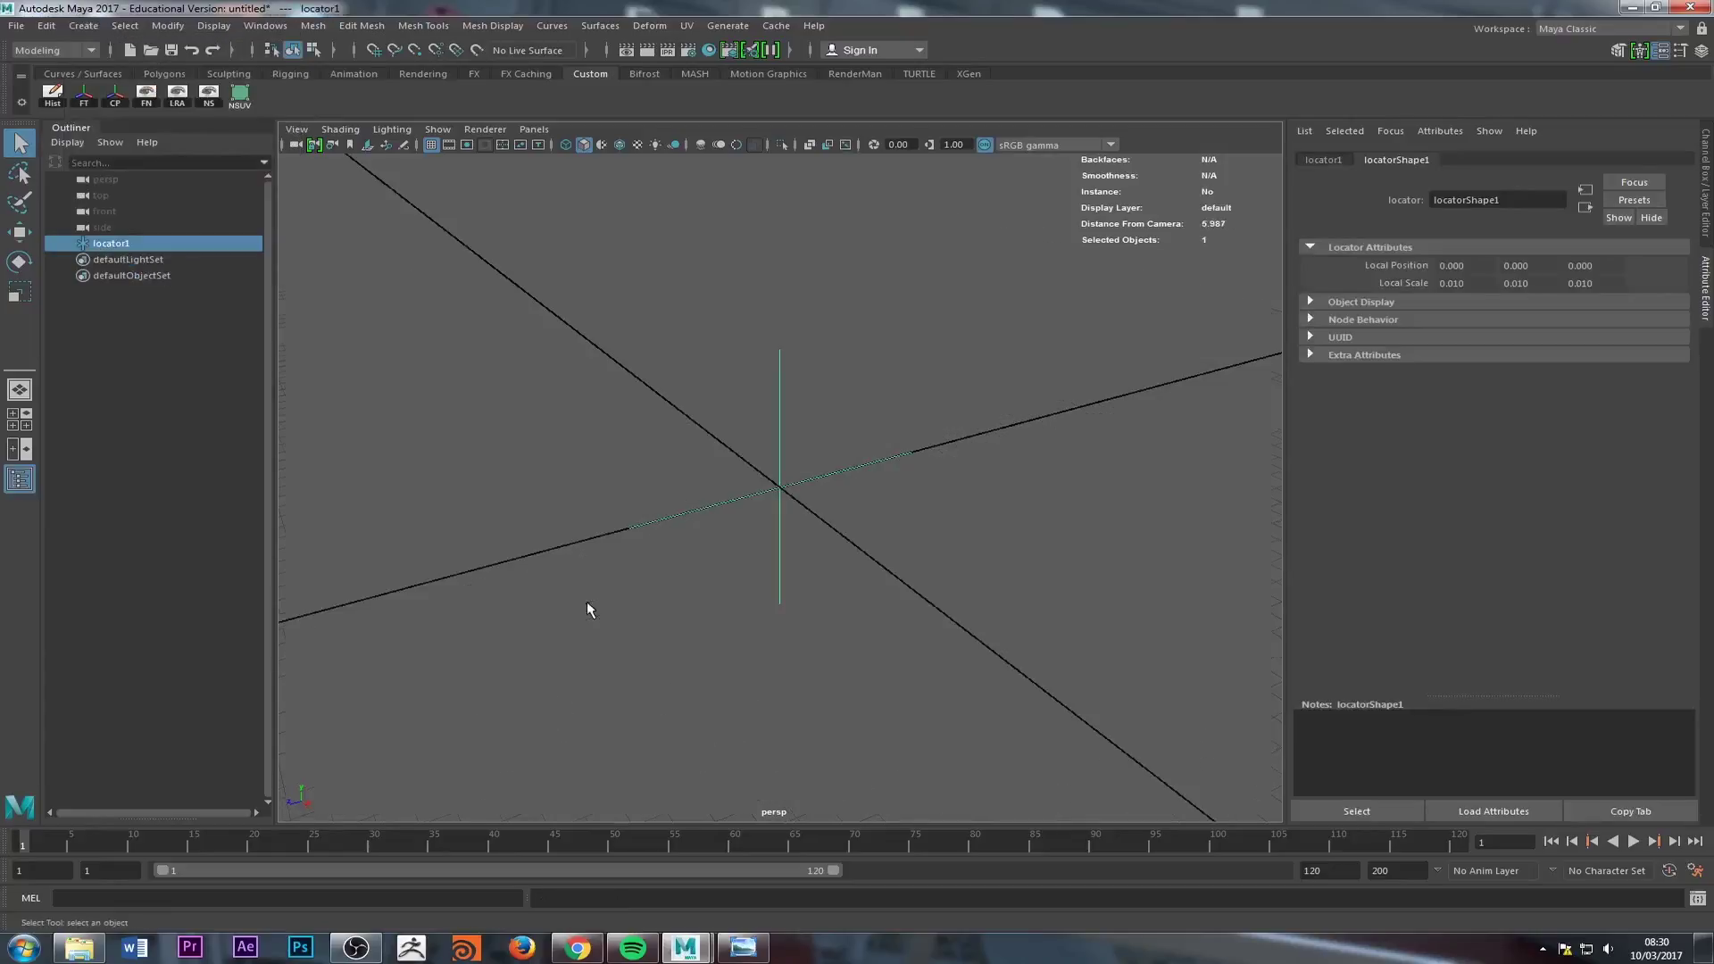
pyautogui.keyDown('alt'); pyautogui.moveTo(587, 603); pyautogui.dragTo(357, 552, button='right'); pyautogui.keyUp('alt')
pyautogui.keyDown('alt'); pyautogui.moveTo(963, 447); pyautogui.dragTo(758, 482, button='right'); pyautogui.keyUp('alt')
pyautogui.keyDown('alt'); pyautogui.moveTo(509, 527); pyautogui.dragTo(460, 580); pyautogui.keyUp('alt')
pyautogui.scroll(-5, 460, 580)
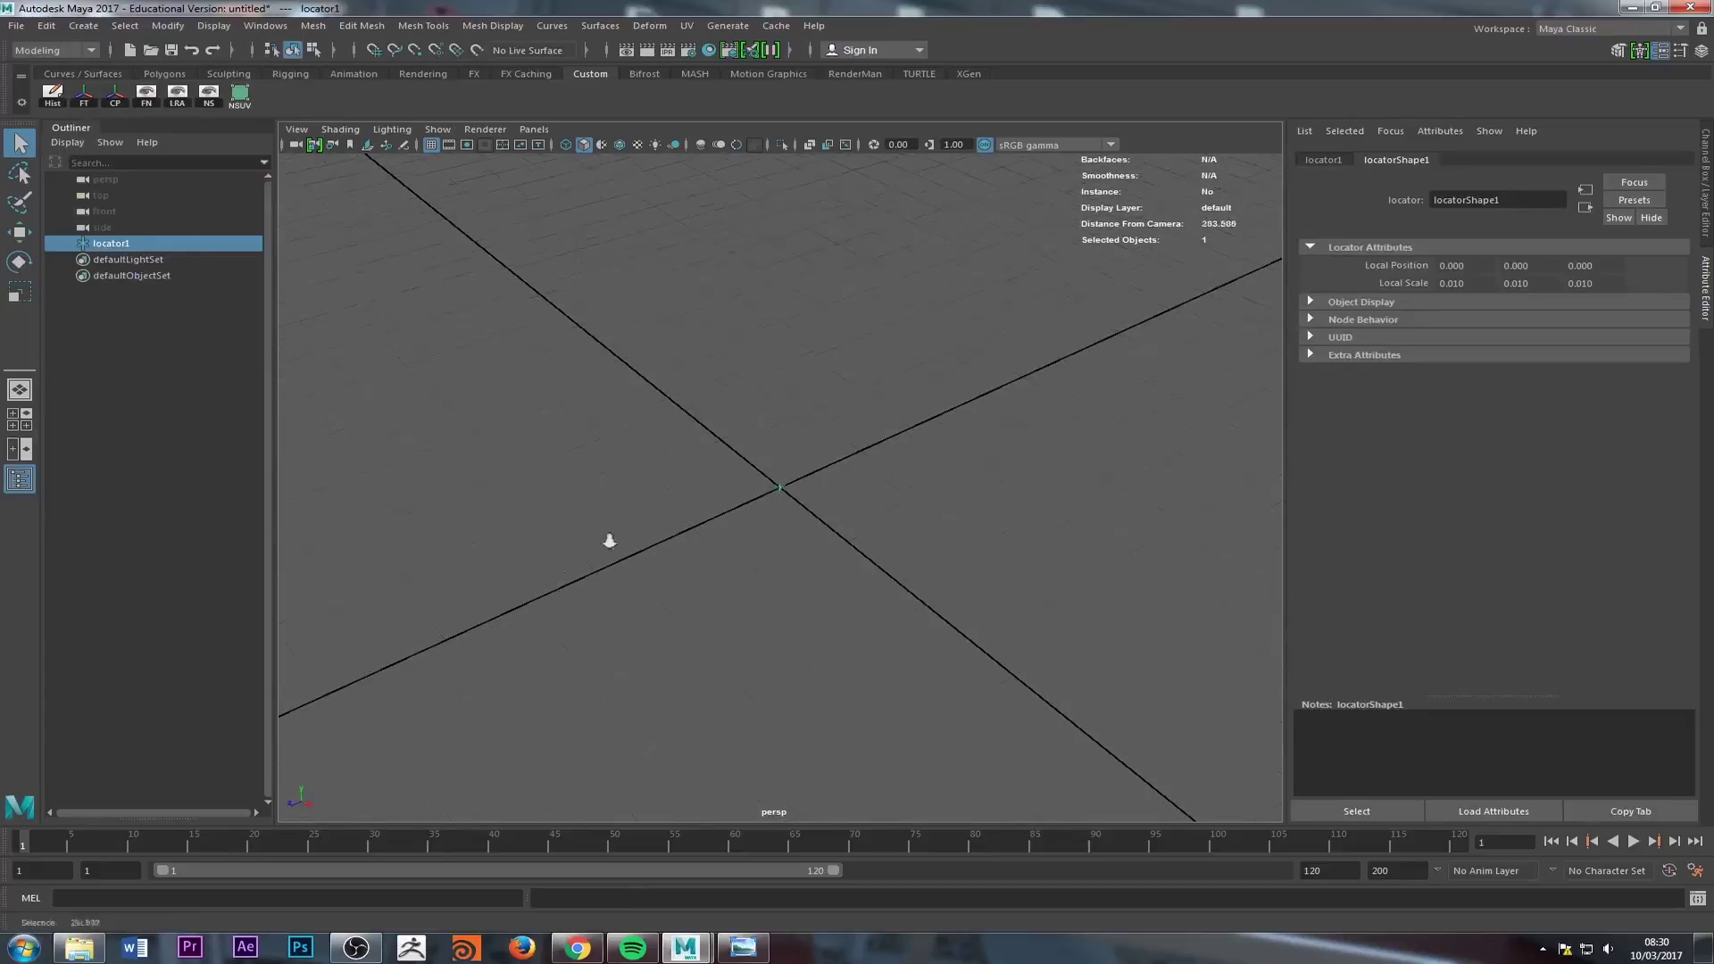
# Step: Set the locator shape's local scale to 50 on X, Y and Z
pyautogui.click(1706, 207)
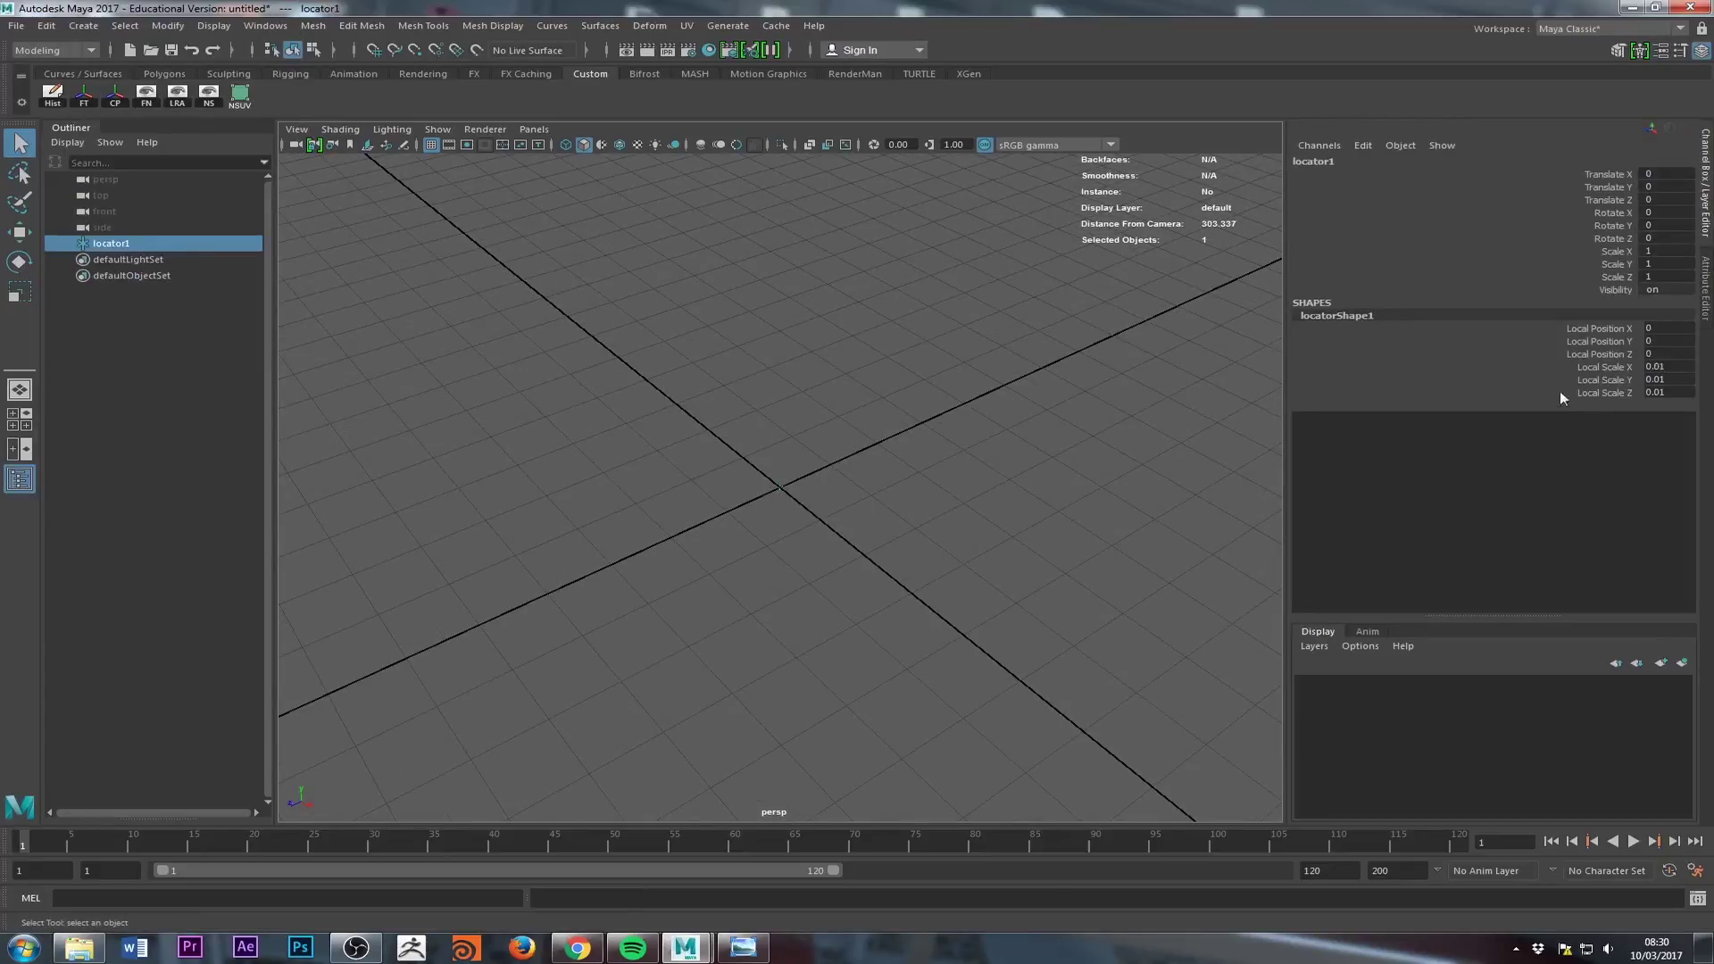
pyautogui.moveTo(1653, 355); pyautogui.dragTo(1675, 383)
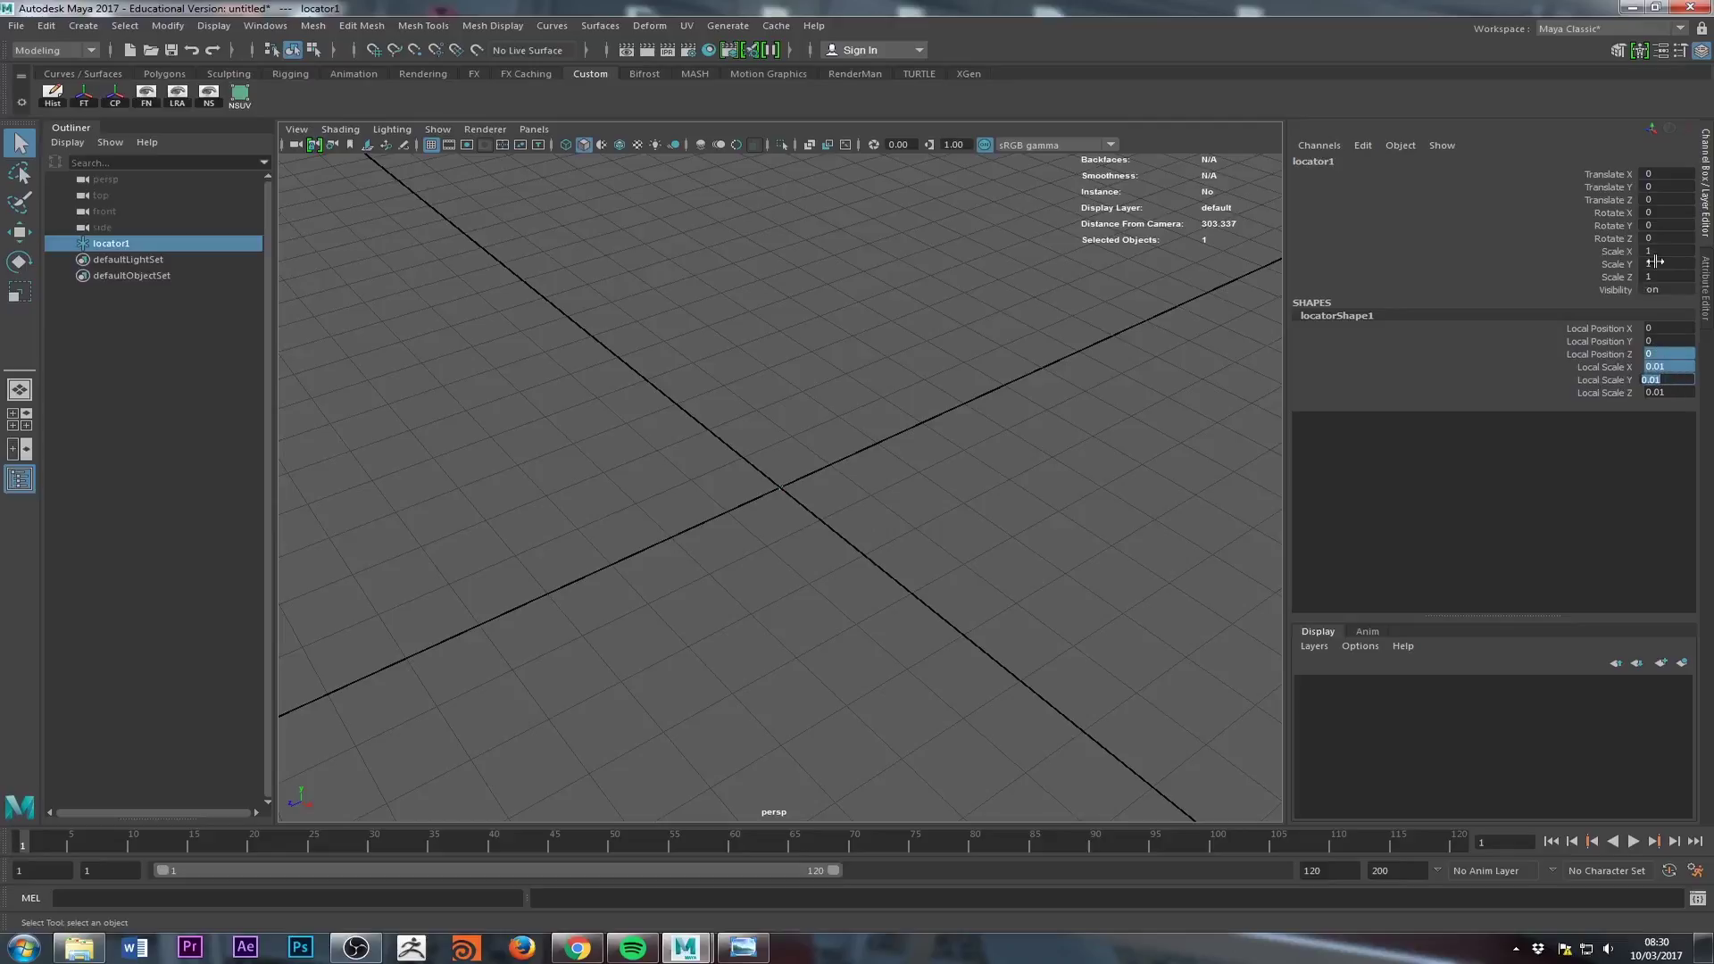
pyautogui.moveTo(1653, 251); pyautogui.dragTo(1658, 277)
pyautogui.click(1661, 330)
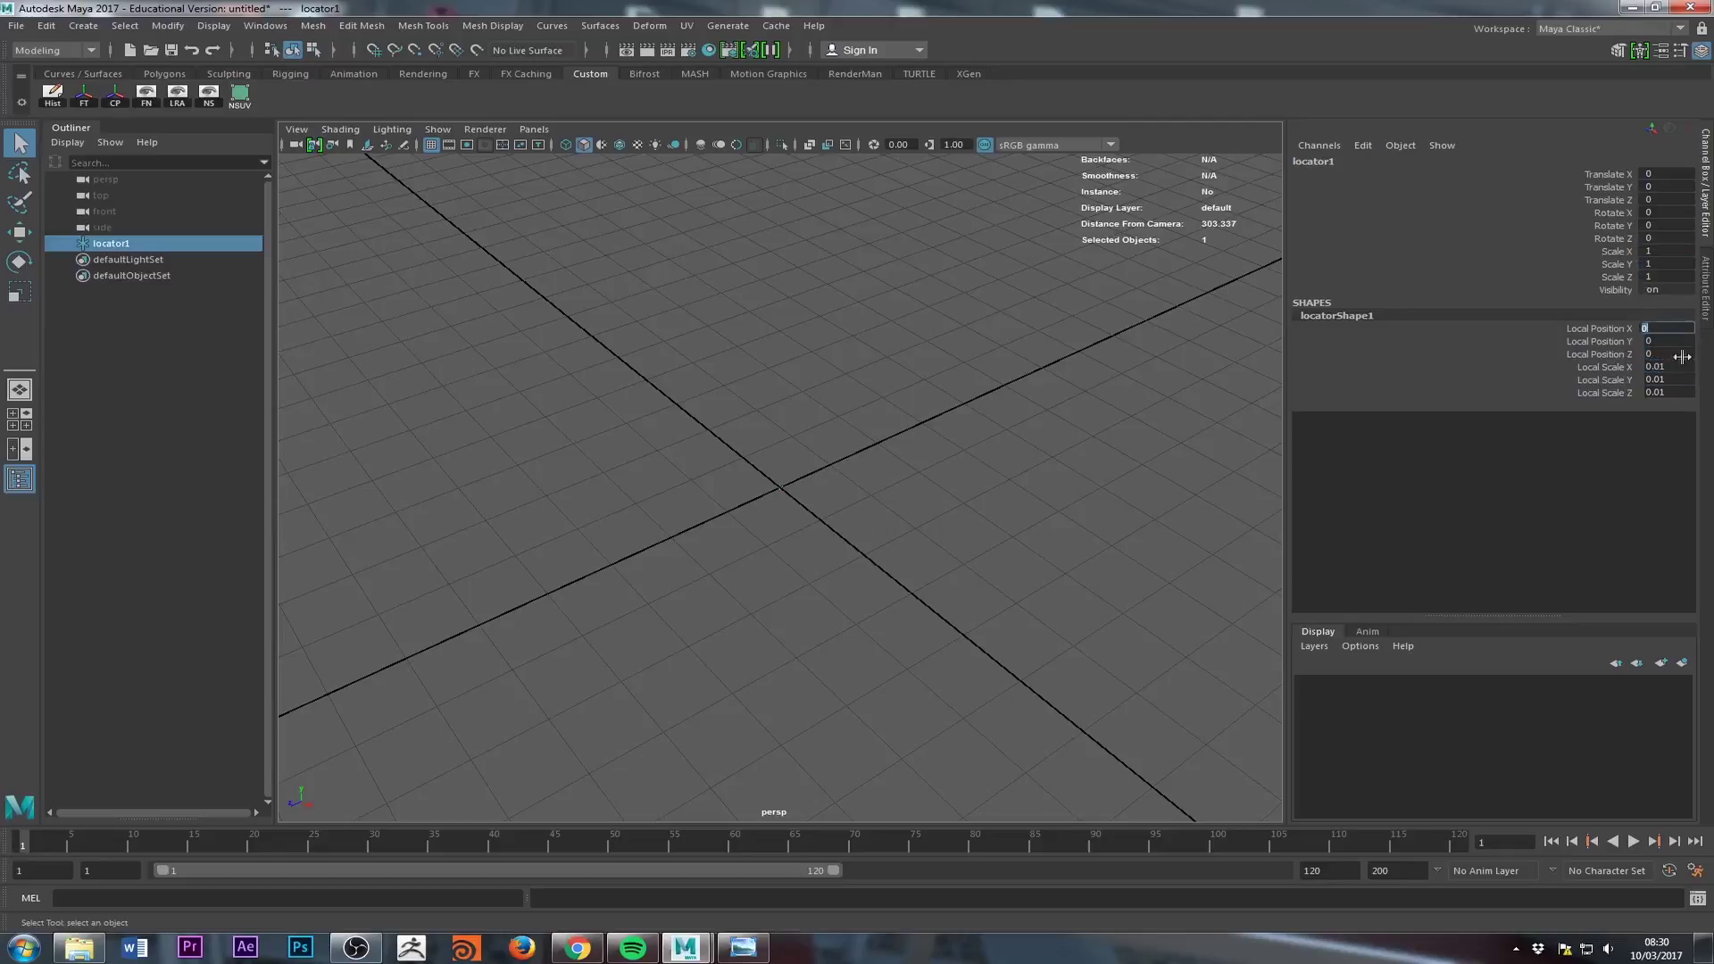
pyautogui.click(1681, 367)
pyautogui.click(1669, 390)
pyautogui.moveTo(1677, 366); pyautogui.dragTo(1682, 391)
pyautogui.write('50')
pyautogui.press('Return')
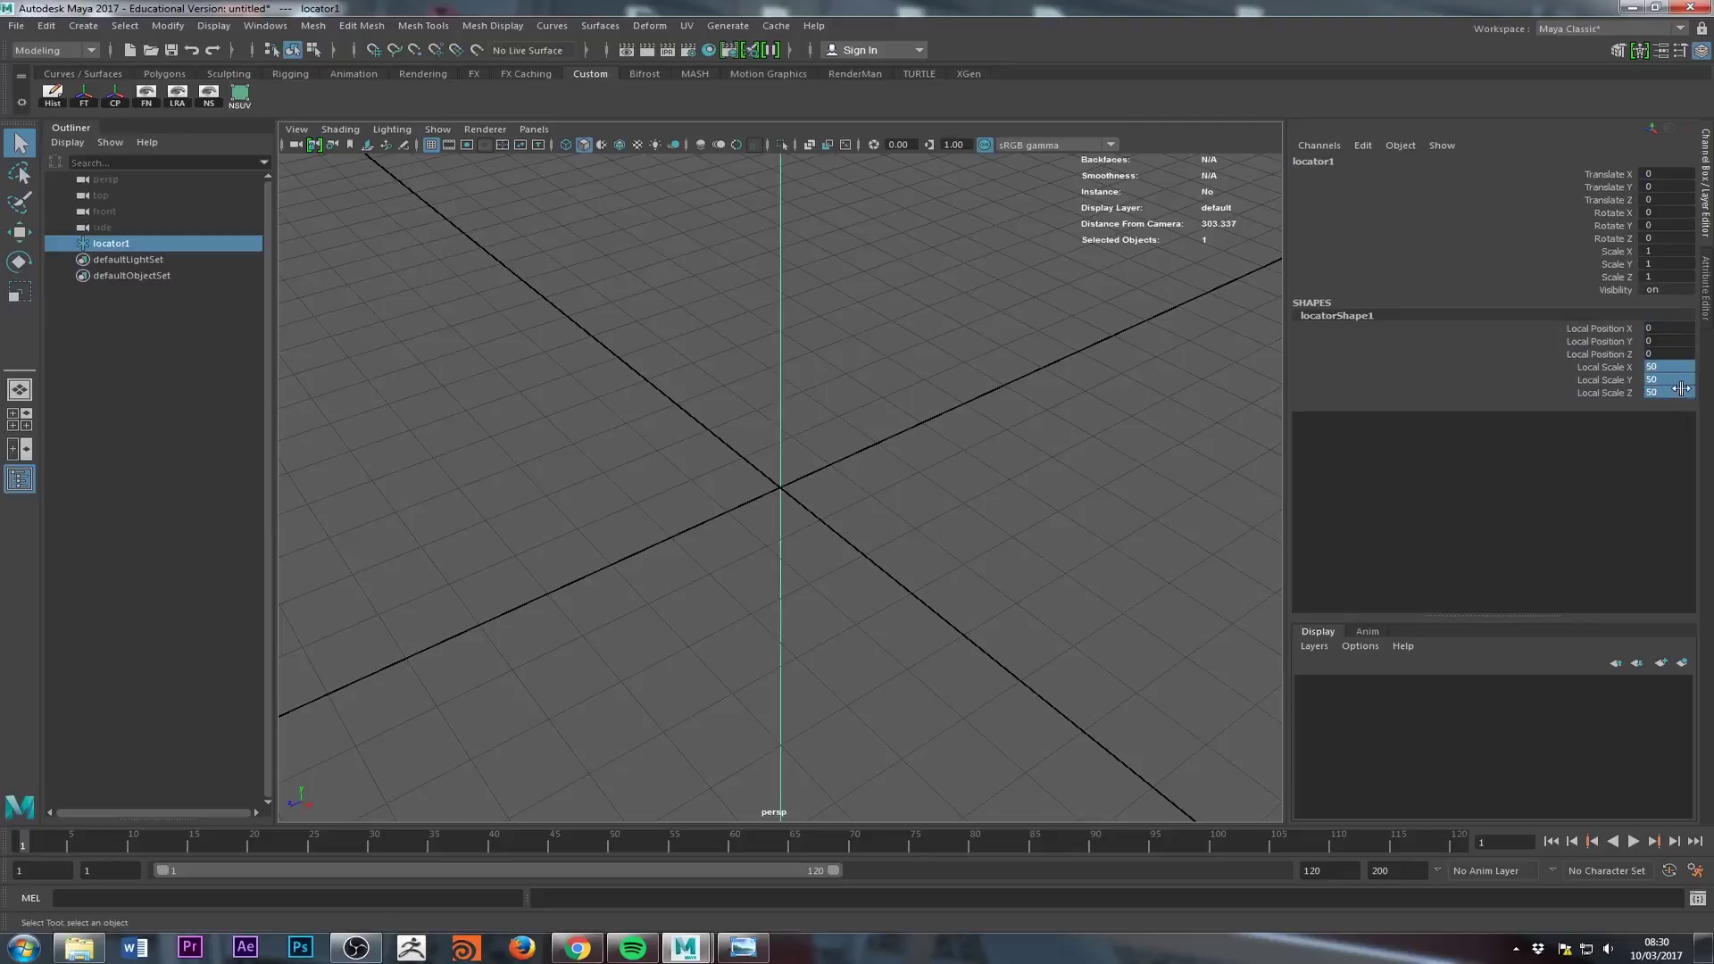
# Step: Reduce the locator shape's local scale to 10 on X, Y and Z
pyautogui.scroll(-5, 794, 717)
pyautogui.scroll(-5, 793, 716)
pyautogui.scroll(2, 773, 619)
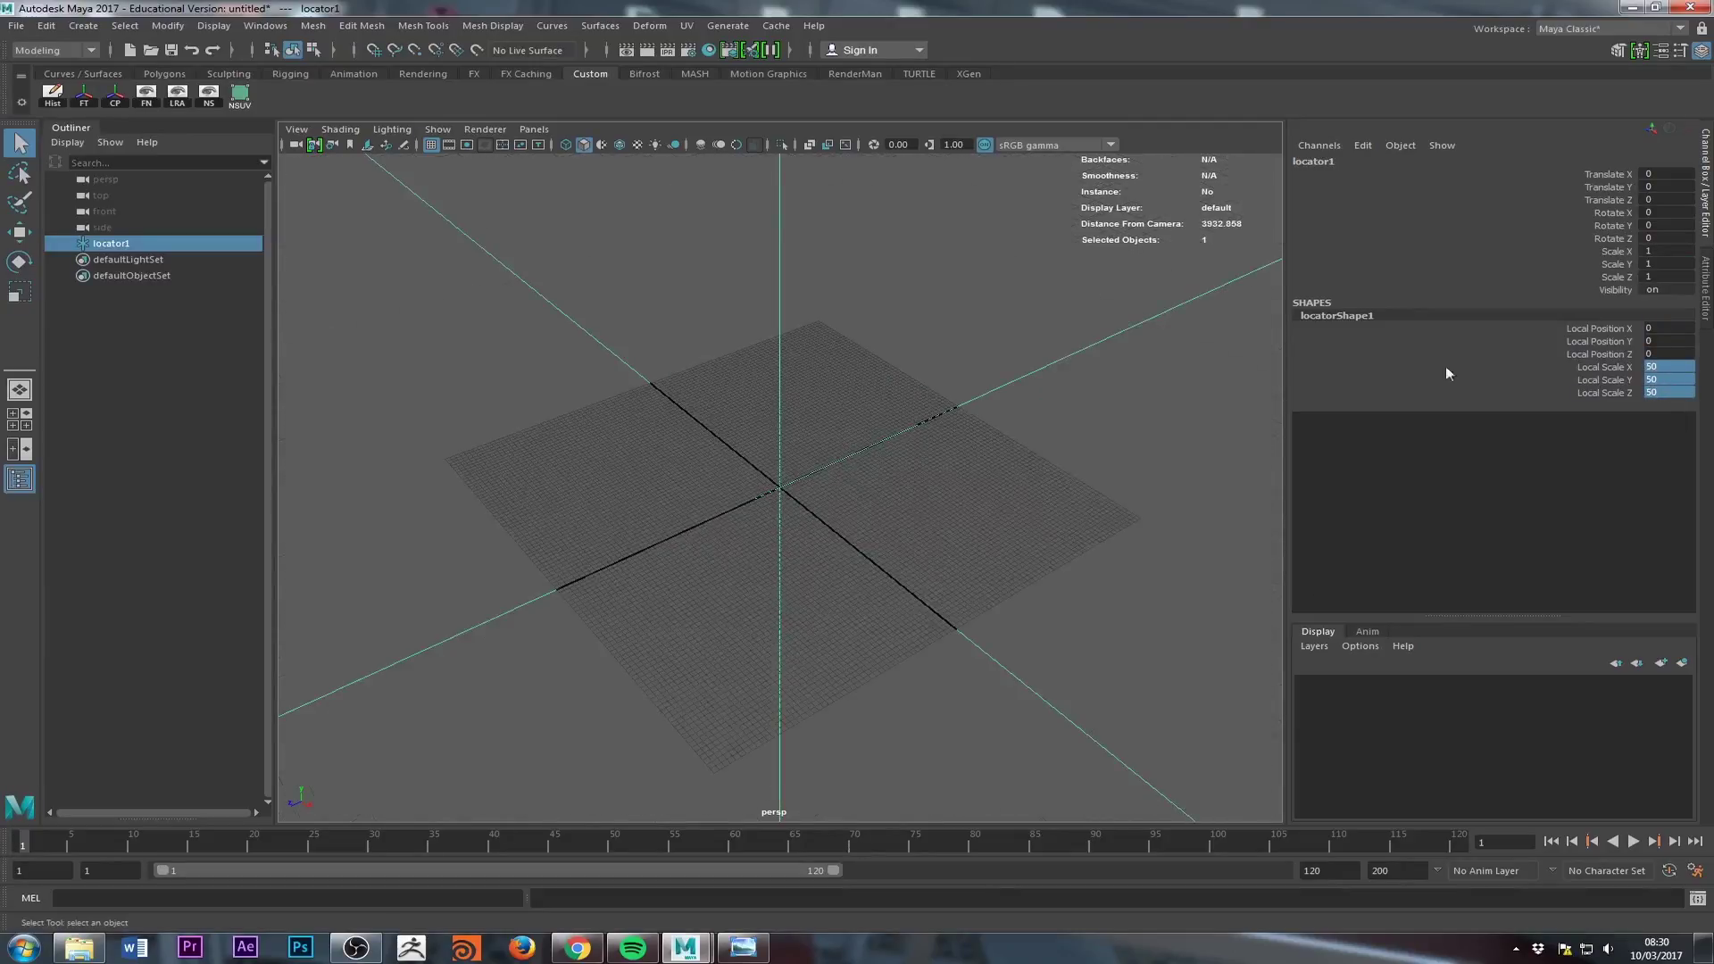
pyautogui.moveTo(1672, 392); pyautogui.dragTo(1673, 395)
pyautogui.write('10')
pyautogui.press('Return')
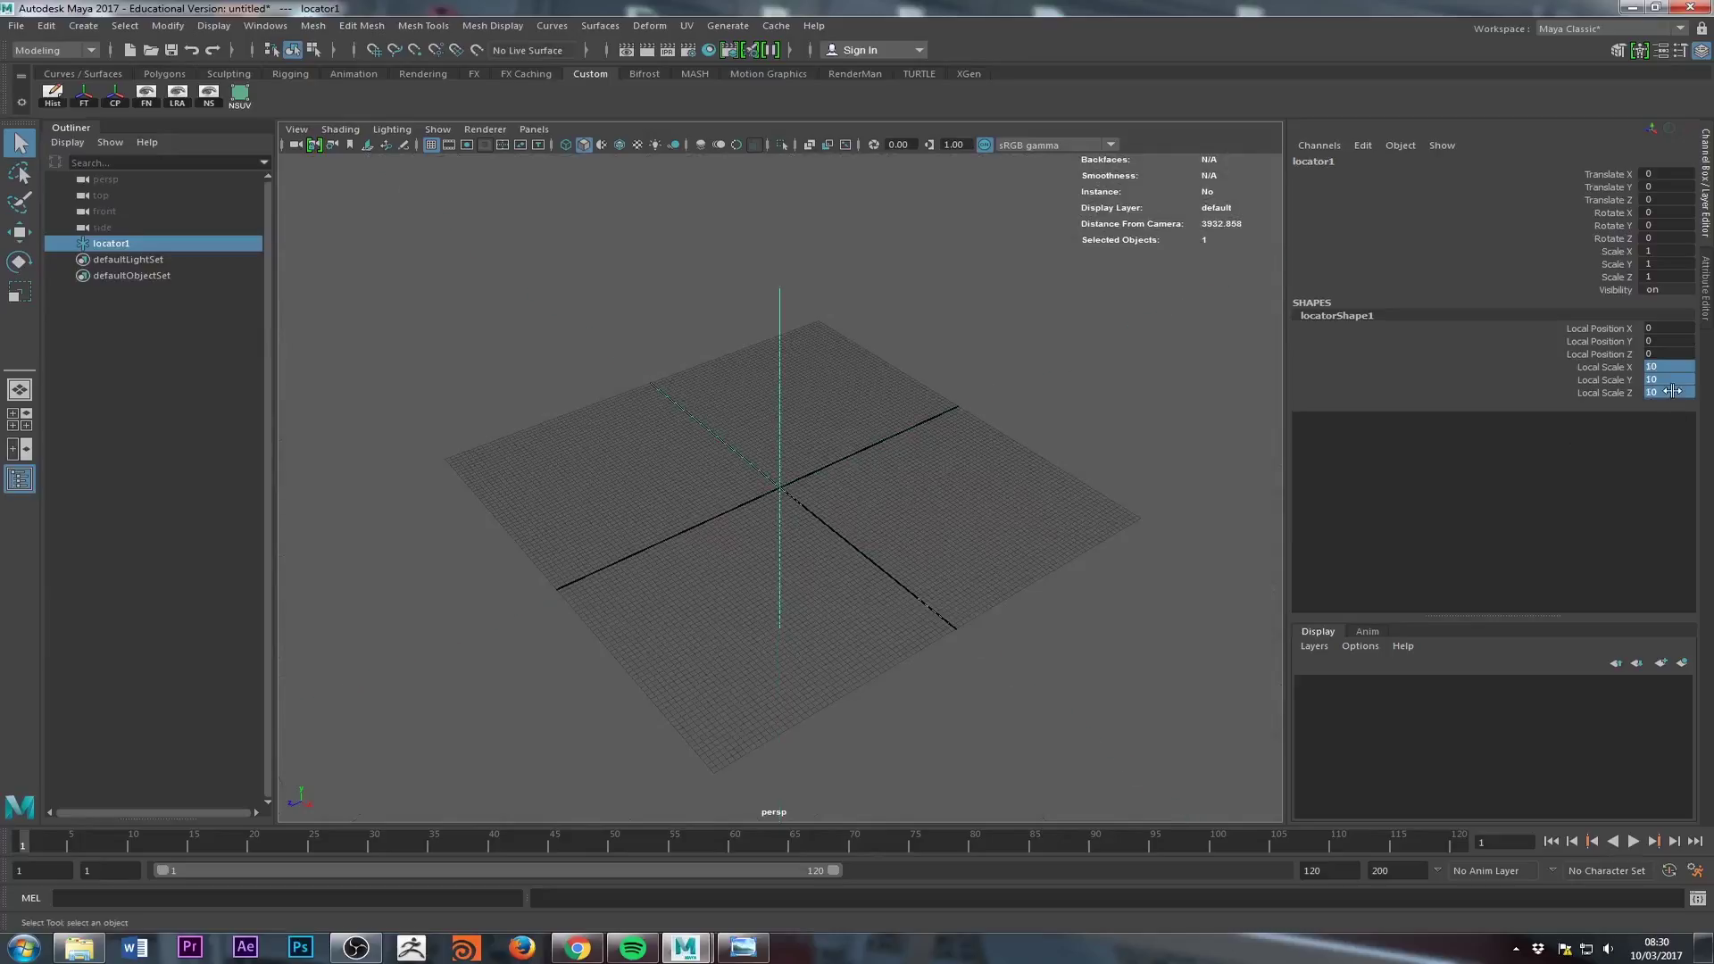
# Step: Try a smaller local scale of 4 for the locator shape, then set it to 3 on X, Y and Z
pyautogui.click(1674, 392)
pyautogui.write('4')
pyautogui.press('Return')
pyautogui.moveTo(1654, 366); pyautogui.dragTo(1648, 392)
pyautogui.write('3')
pyautogui.press('Return')
pyautogui.scroll(10, 911, 495)
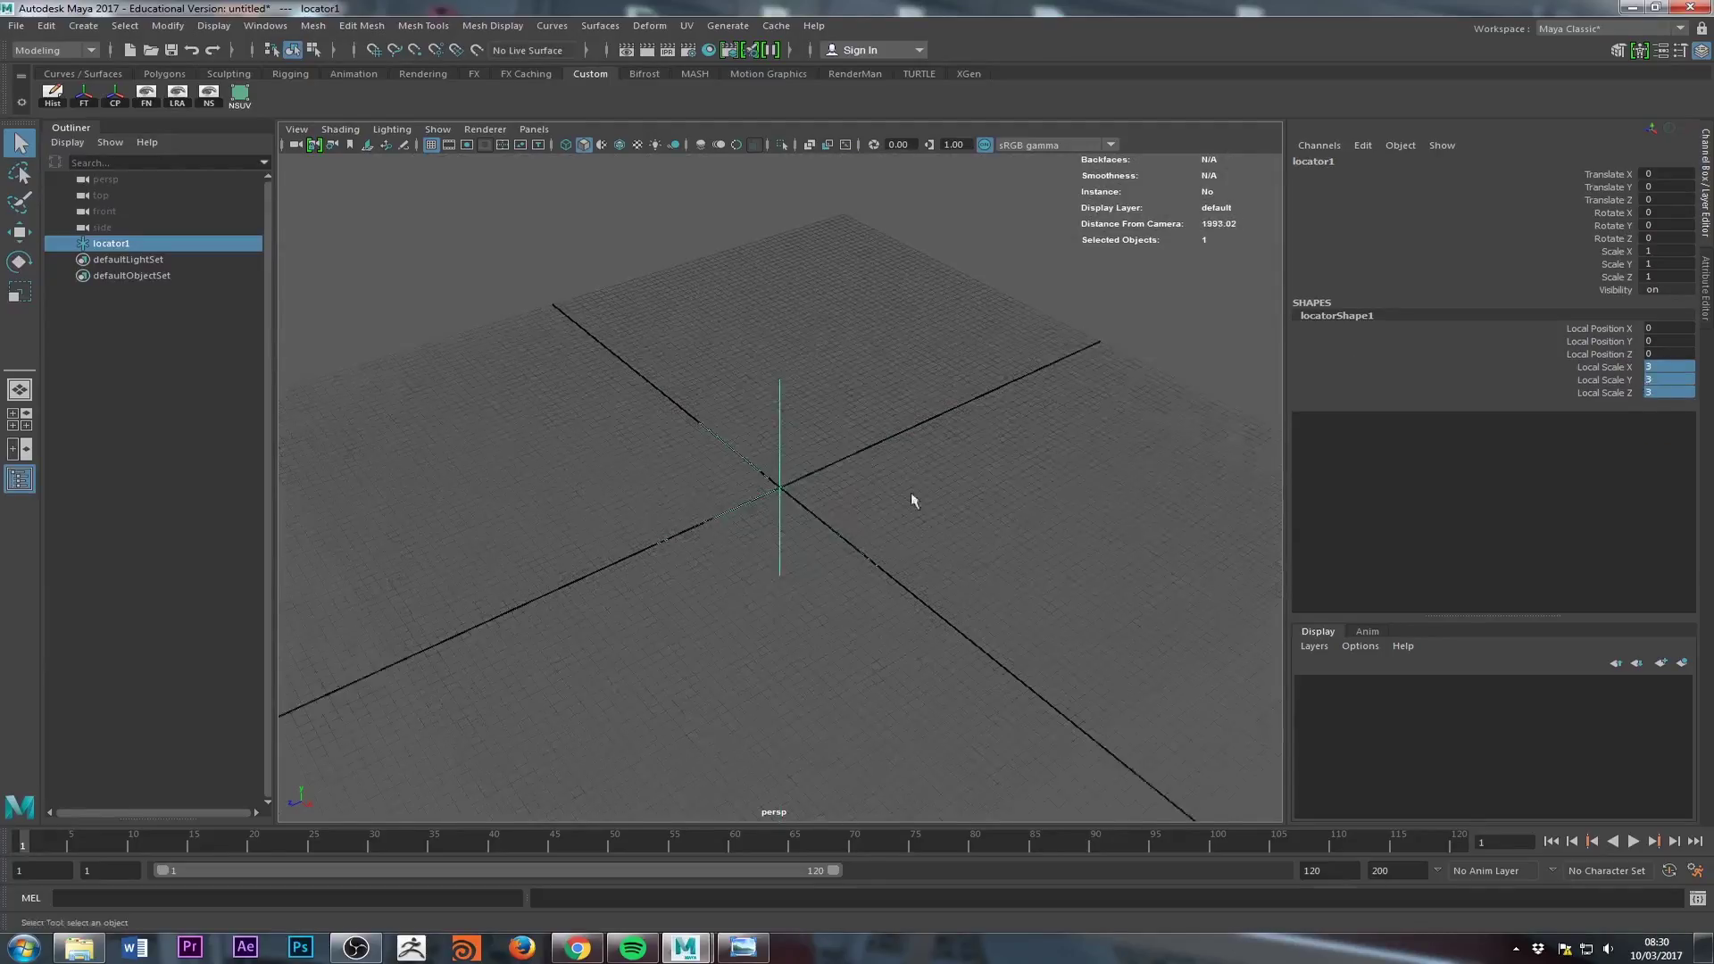
# Step: Rename the locator to DMP_LandMark_
pyautogui.press('w')
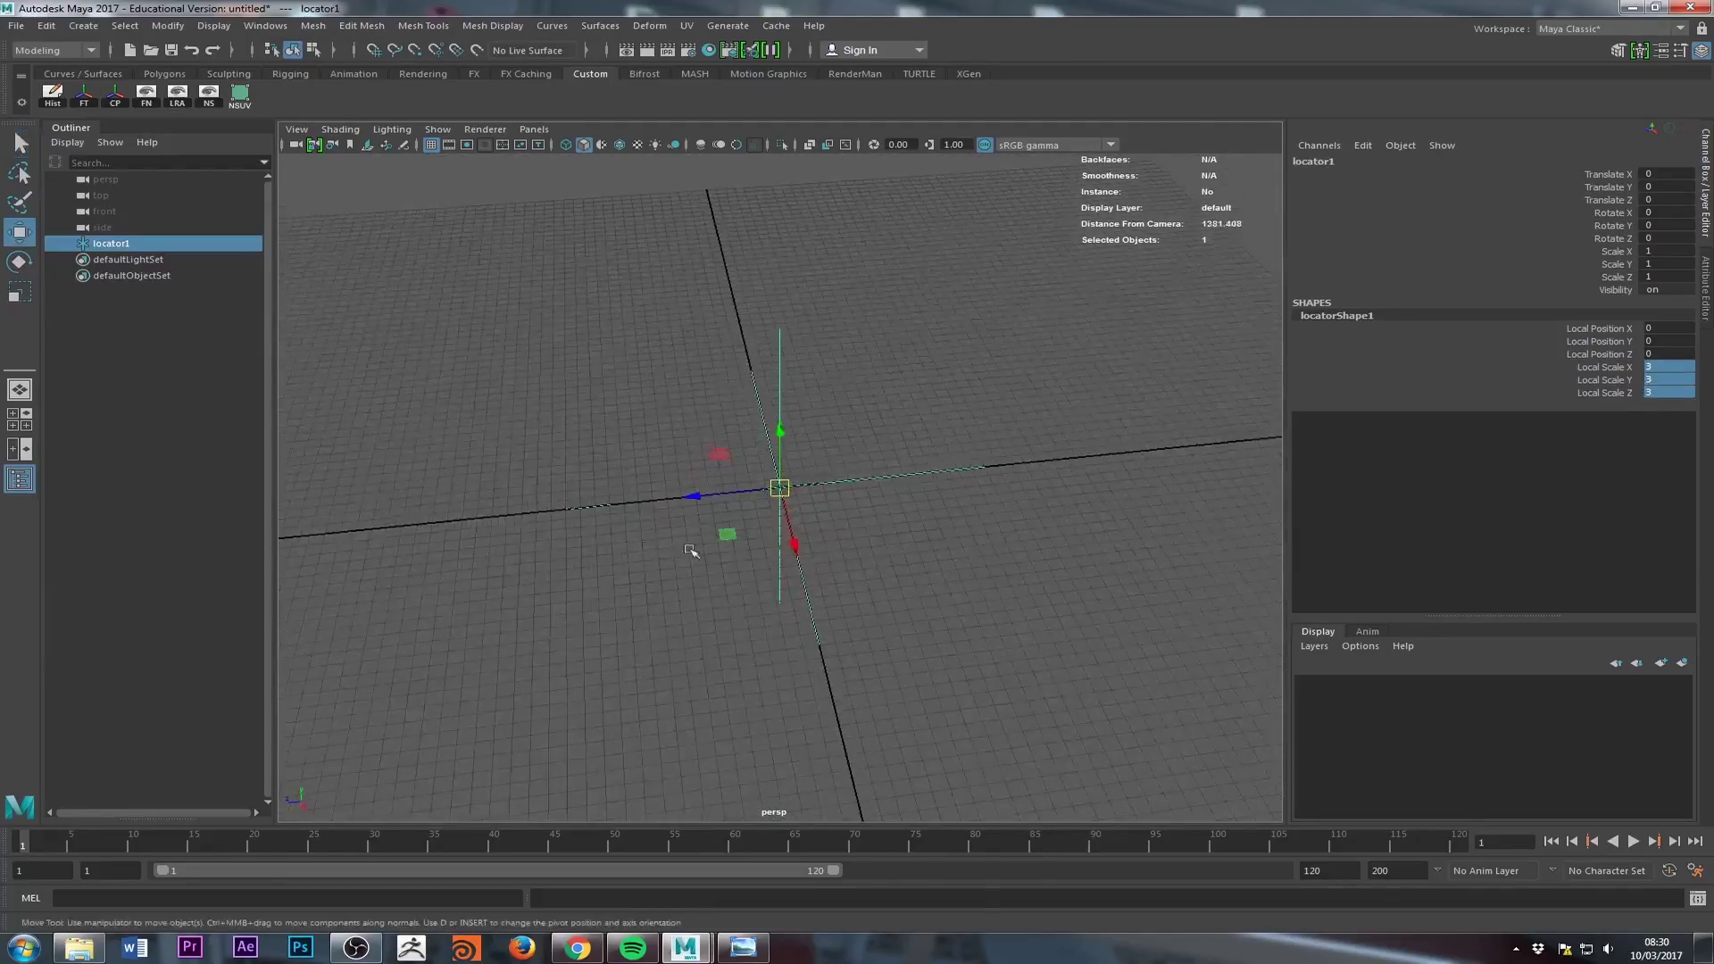
pyautogui.keyDown('alt'); pyautogui.moveTo(691, 551); pyautogui.dragTo(705, 600); pyautogui.keyUp('alt')
pyautogui.keyDown('alt'); pyautogui.moveTo(705, 600); pyautogui.dragTo(1205, 497, button='right'); pyautogui.keyUp('alt')
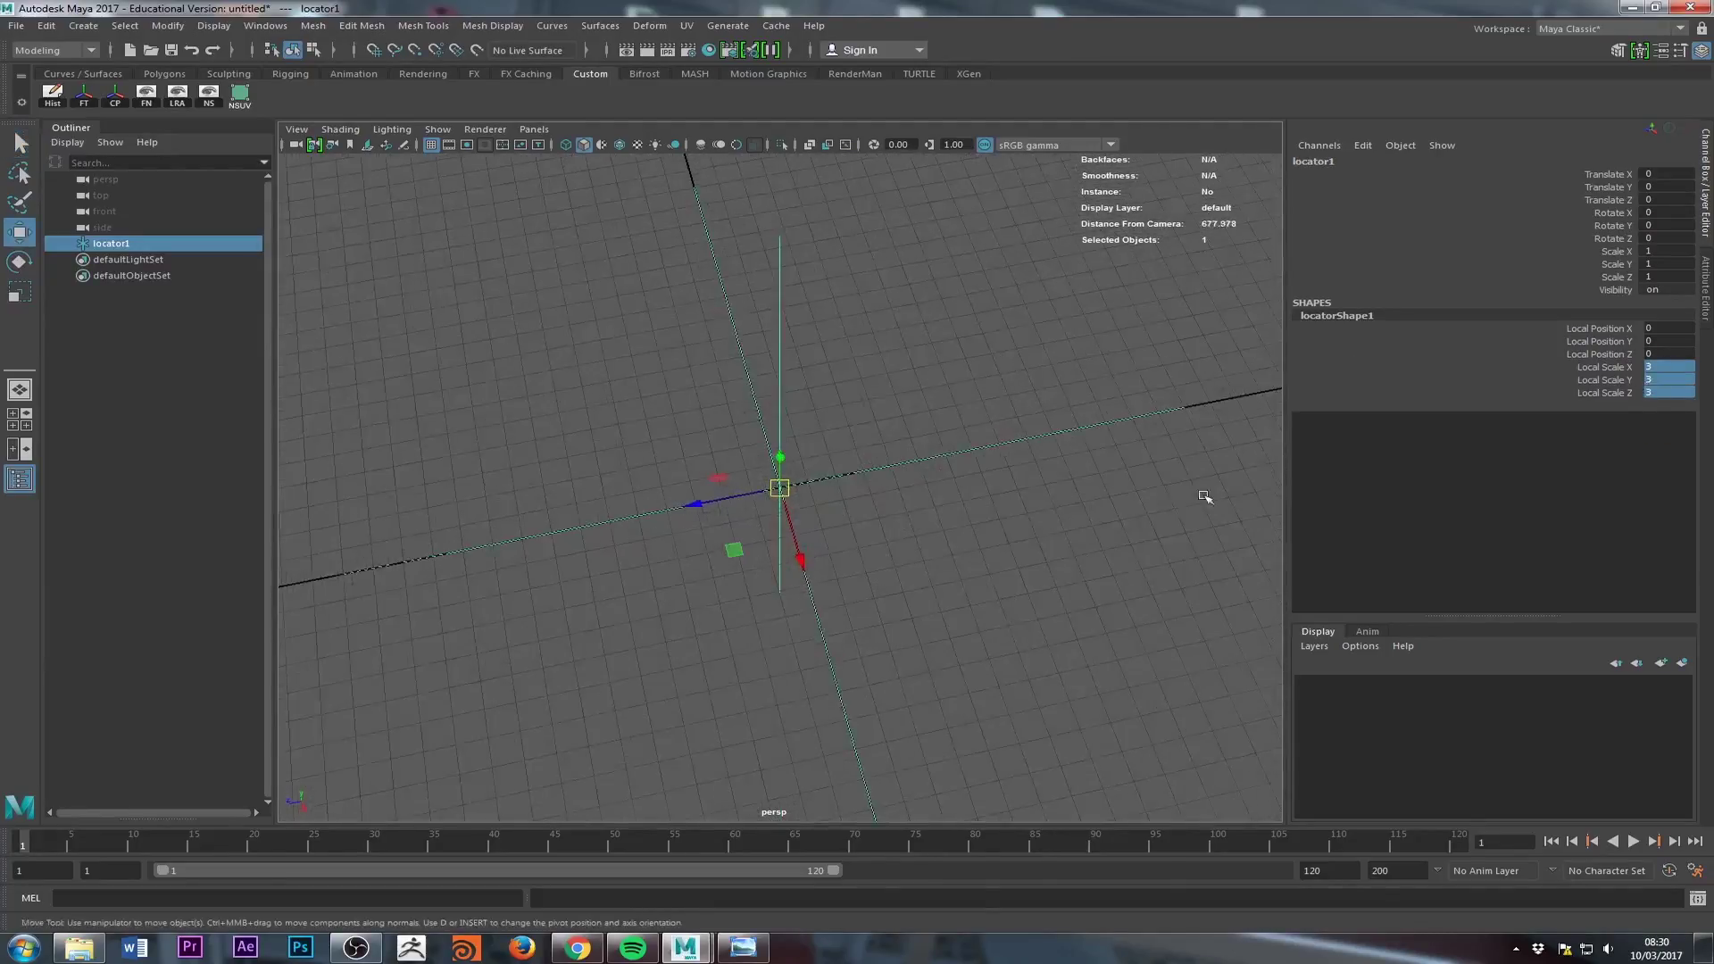
pyautogui.keyDown('alt'); pyautogui.moveTo(902, 518); pyautogui.dragTo(918, 517); pyautogui.keyUp('alt')
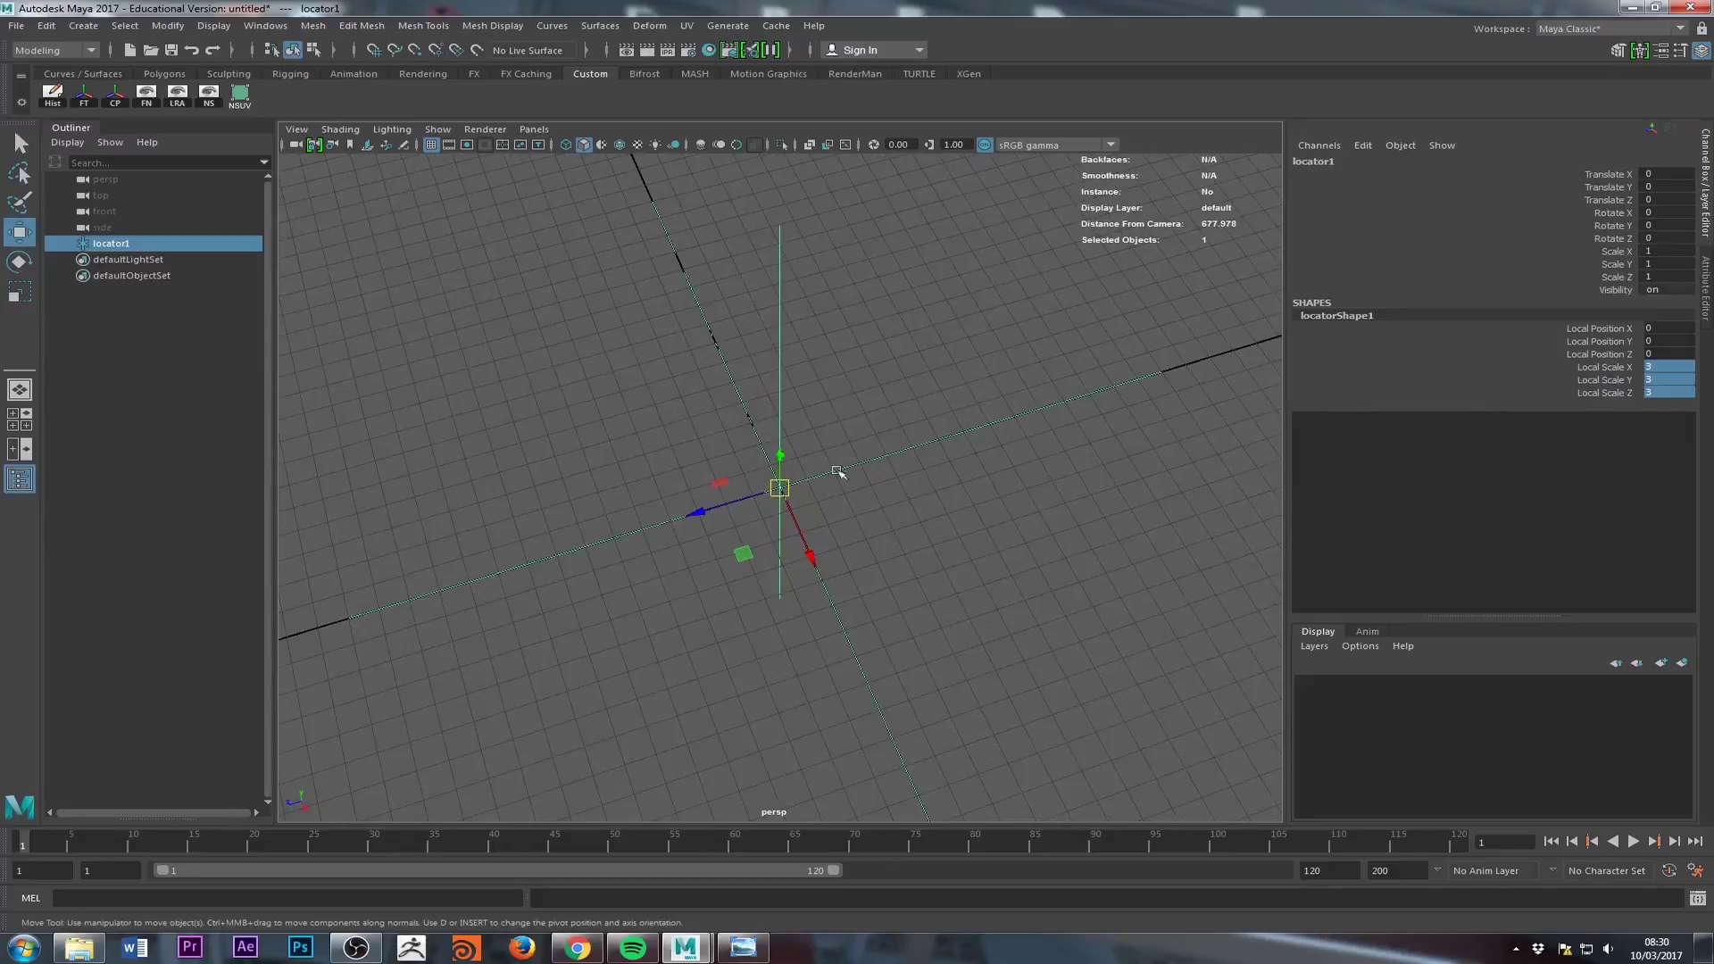
pyautogui.keyDown('alt'); pyautogui.moveTo(1130, 404); pyautogui.dragTo(1354, 199); pyautogui.keyUp('alt')
pyautogui.click(1343, 160)
pyautogui.write('pl')
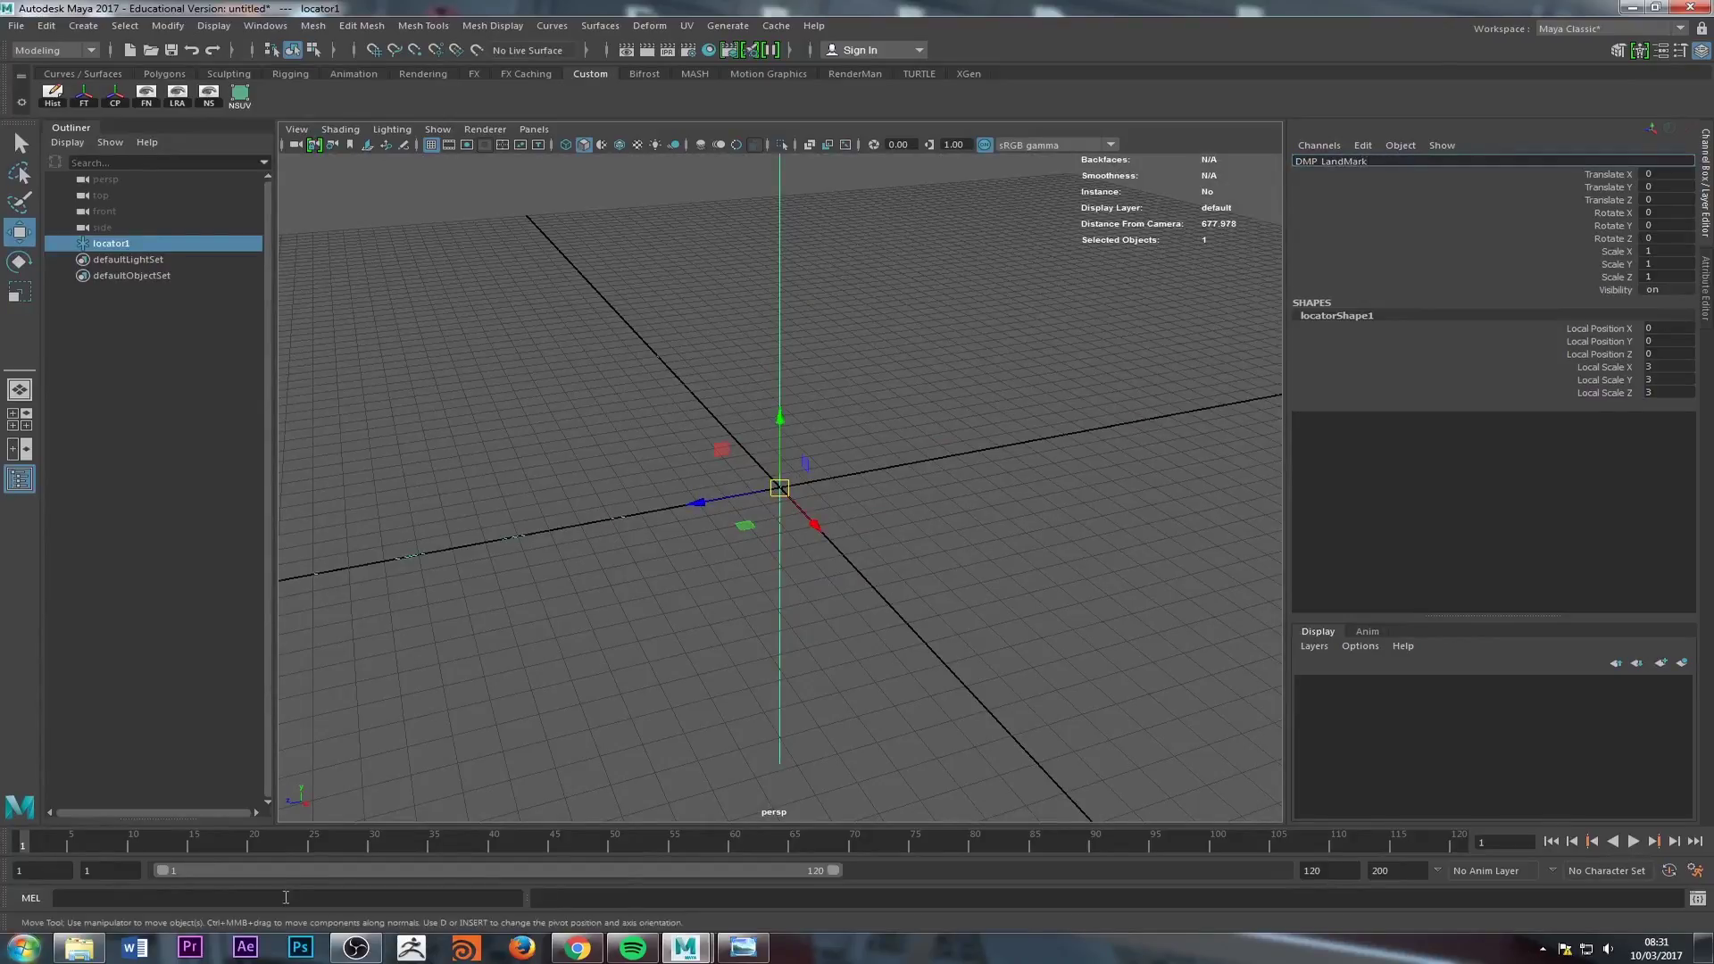
pyautogui.press('Return')
# Step: Check the annotated distances on the matte painting reference and set the locator shape's local scale to 1 on X, Y and Z
pyautogui.click(746, 952)
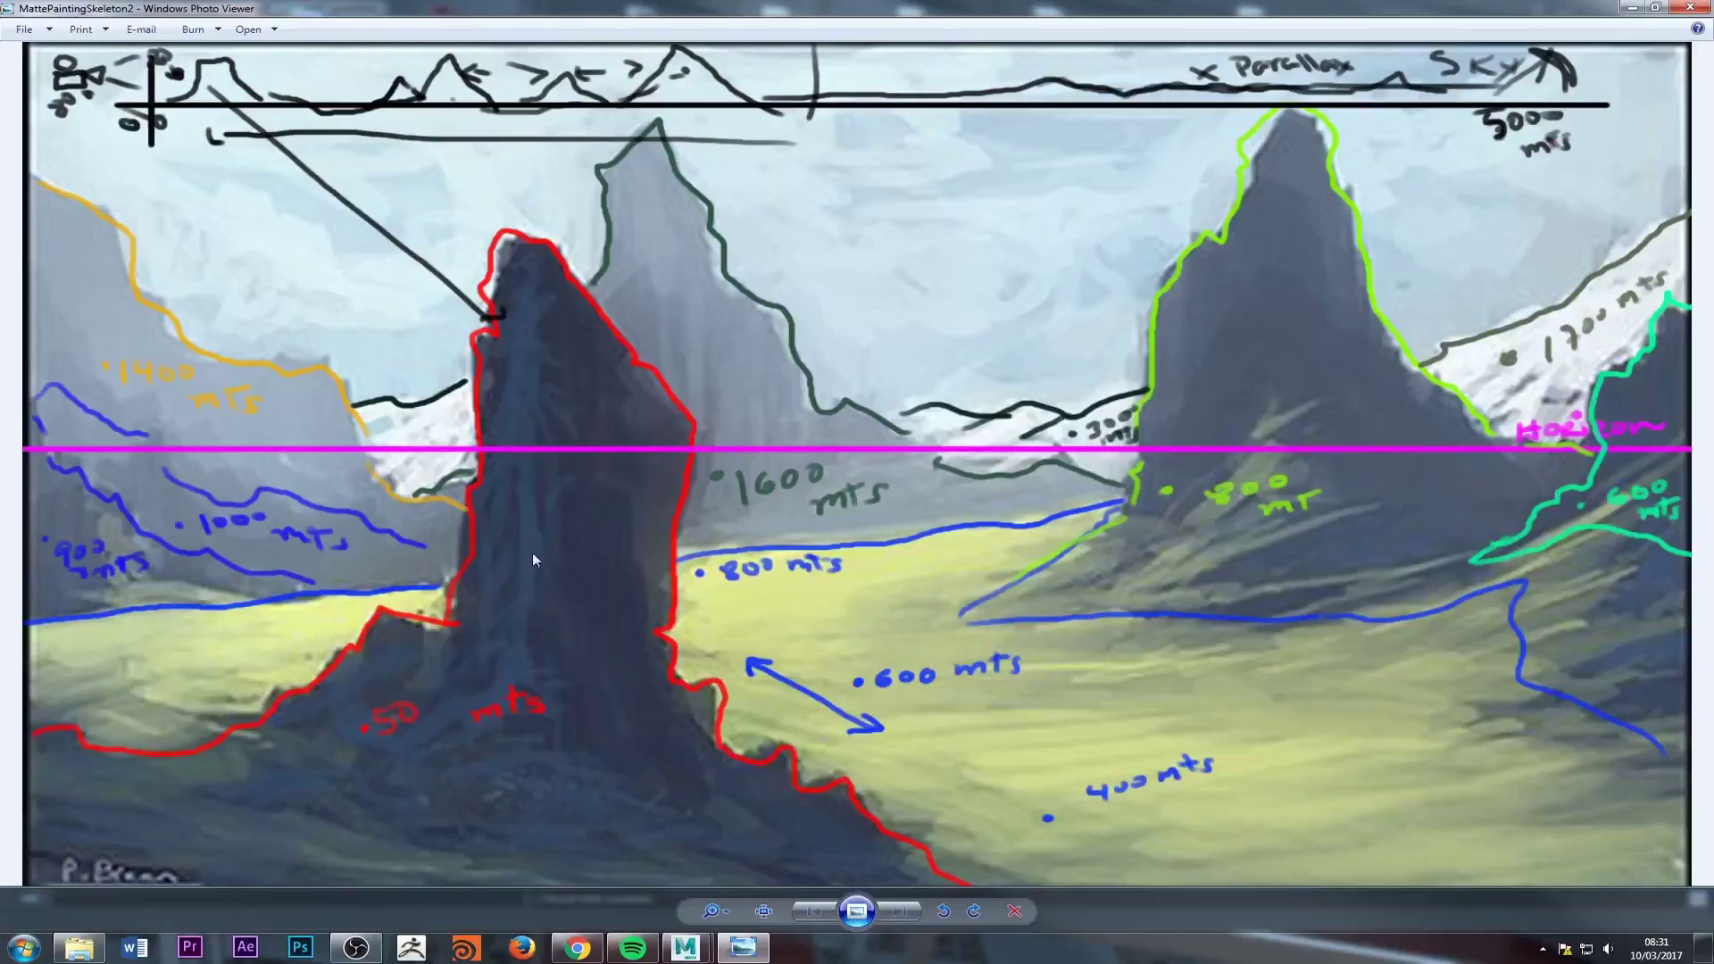
pyautogui.click(1630, 8)
pyautogui.moveTo(725, 356); pyautogui.dragTo(857, 406)
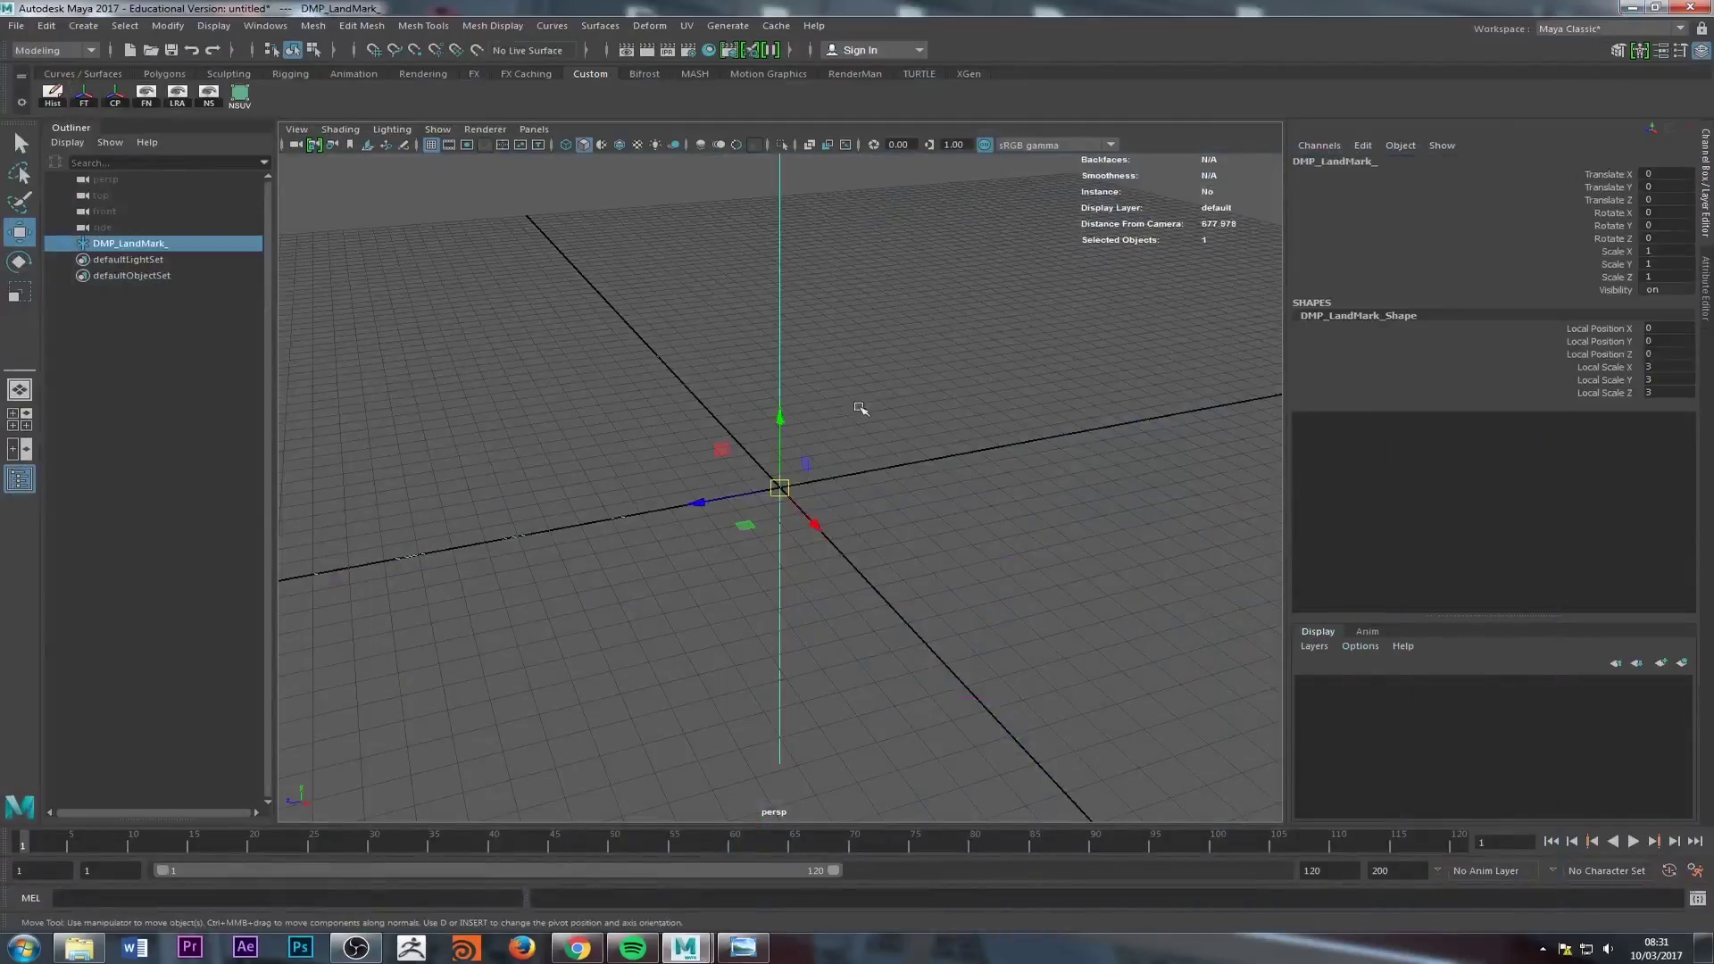
pyautogui.moveTo(1658, 371); pyautogui.dragTo(1682, 396)
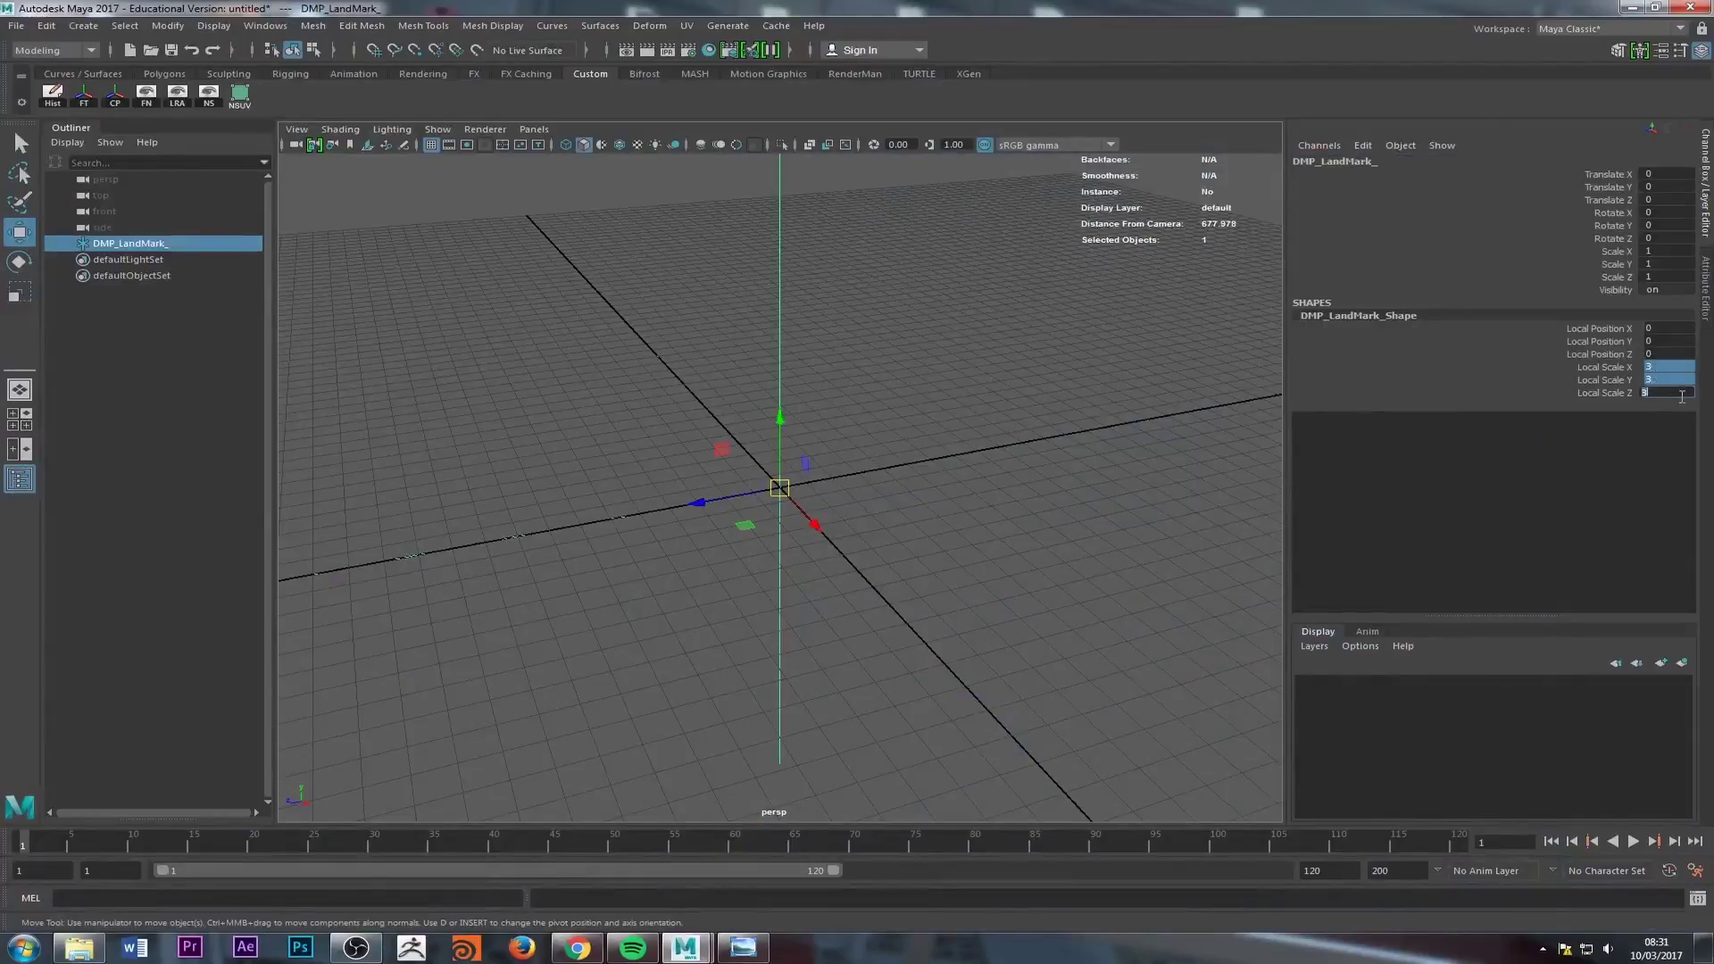
pyautogui.write('1')
pyautogui.press('Return')
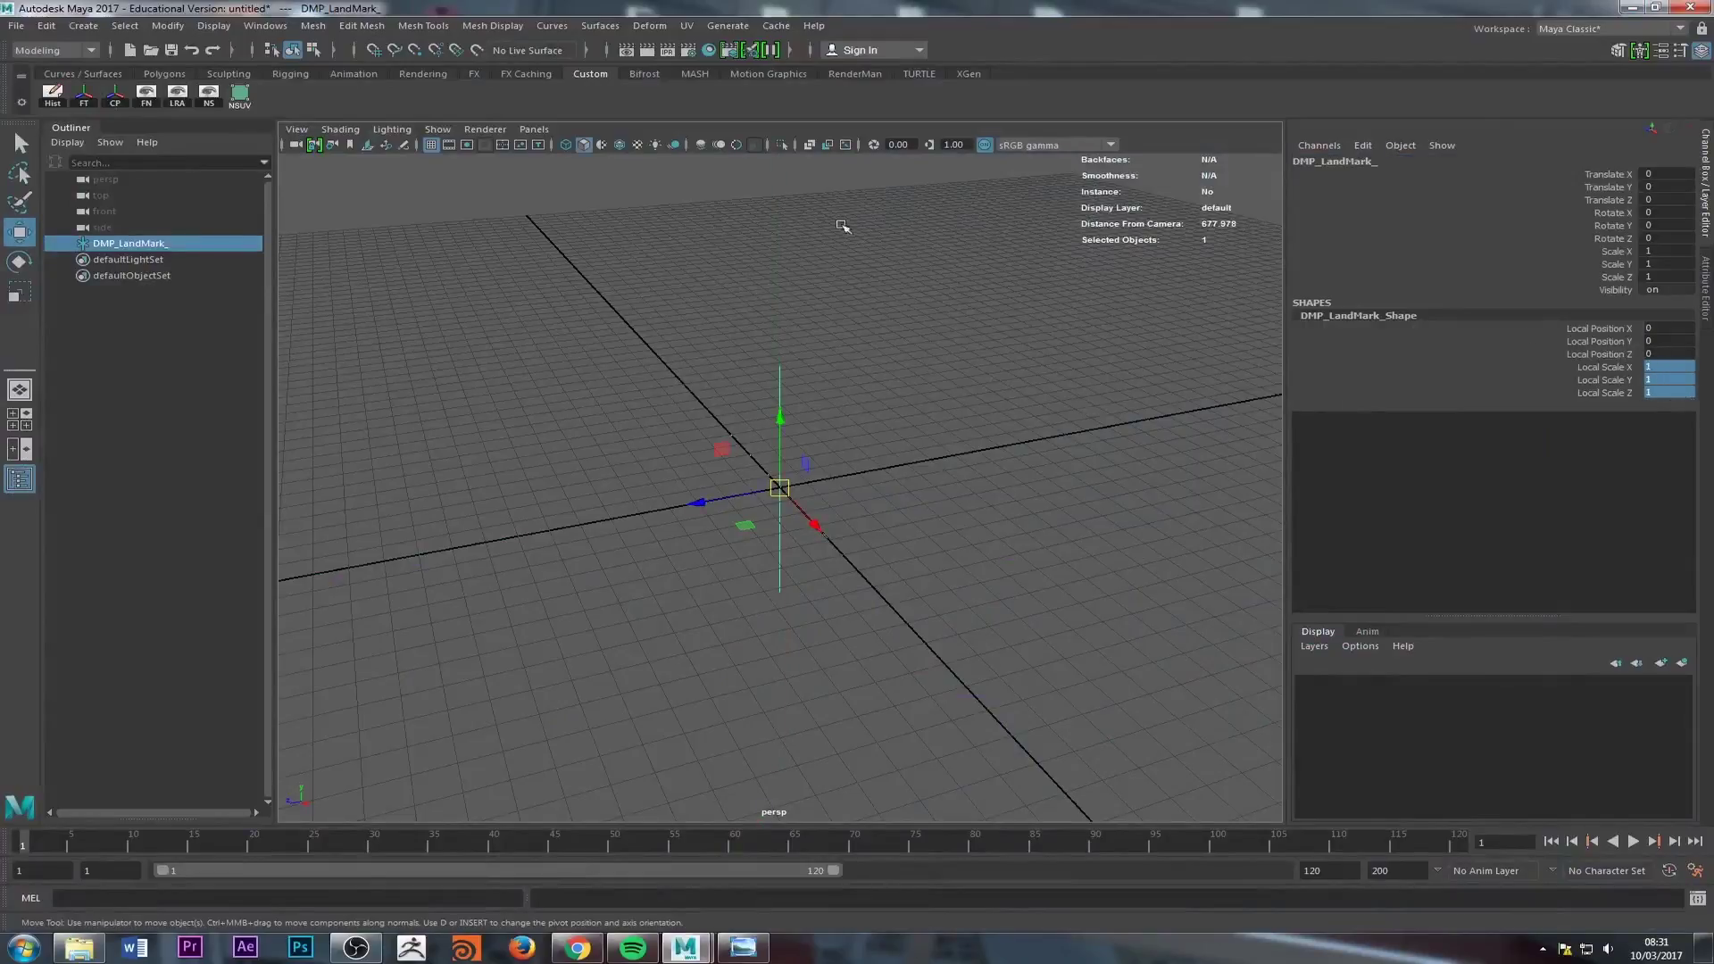
# Step: Examine the locator and the direction of the world axes from several angles in the perspective view
pyautogui.keyDown('alt'); pyautogui.moveTo(841, 225); pyautogui.dragTo(679, 368); pyautogui.keyUp('alt')
pyautogui.click(677, 343)
pyautogui.moveTo(765, 421); pyautogui.dragTo(1088, 460)
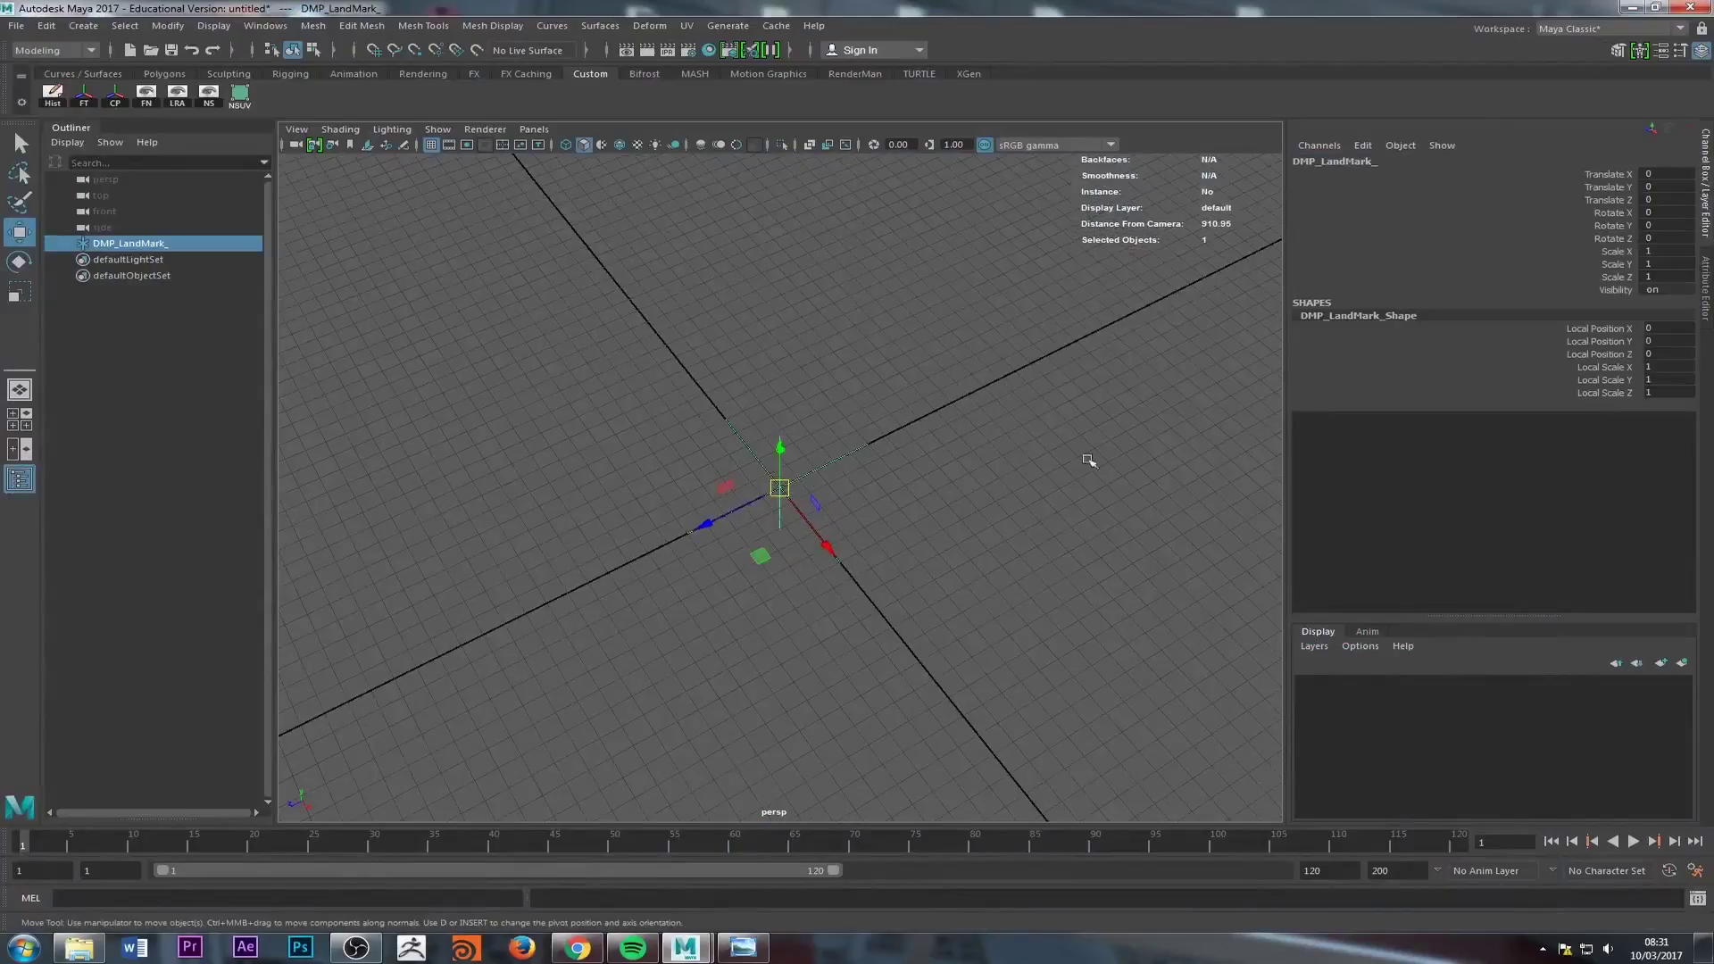
pyautogui.click(1390, 161)
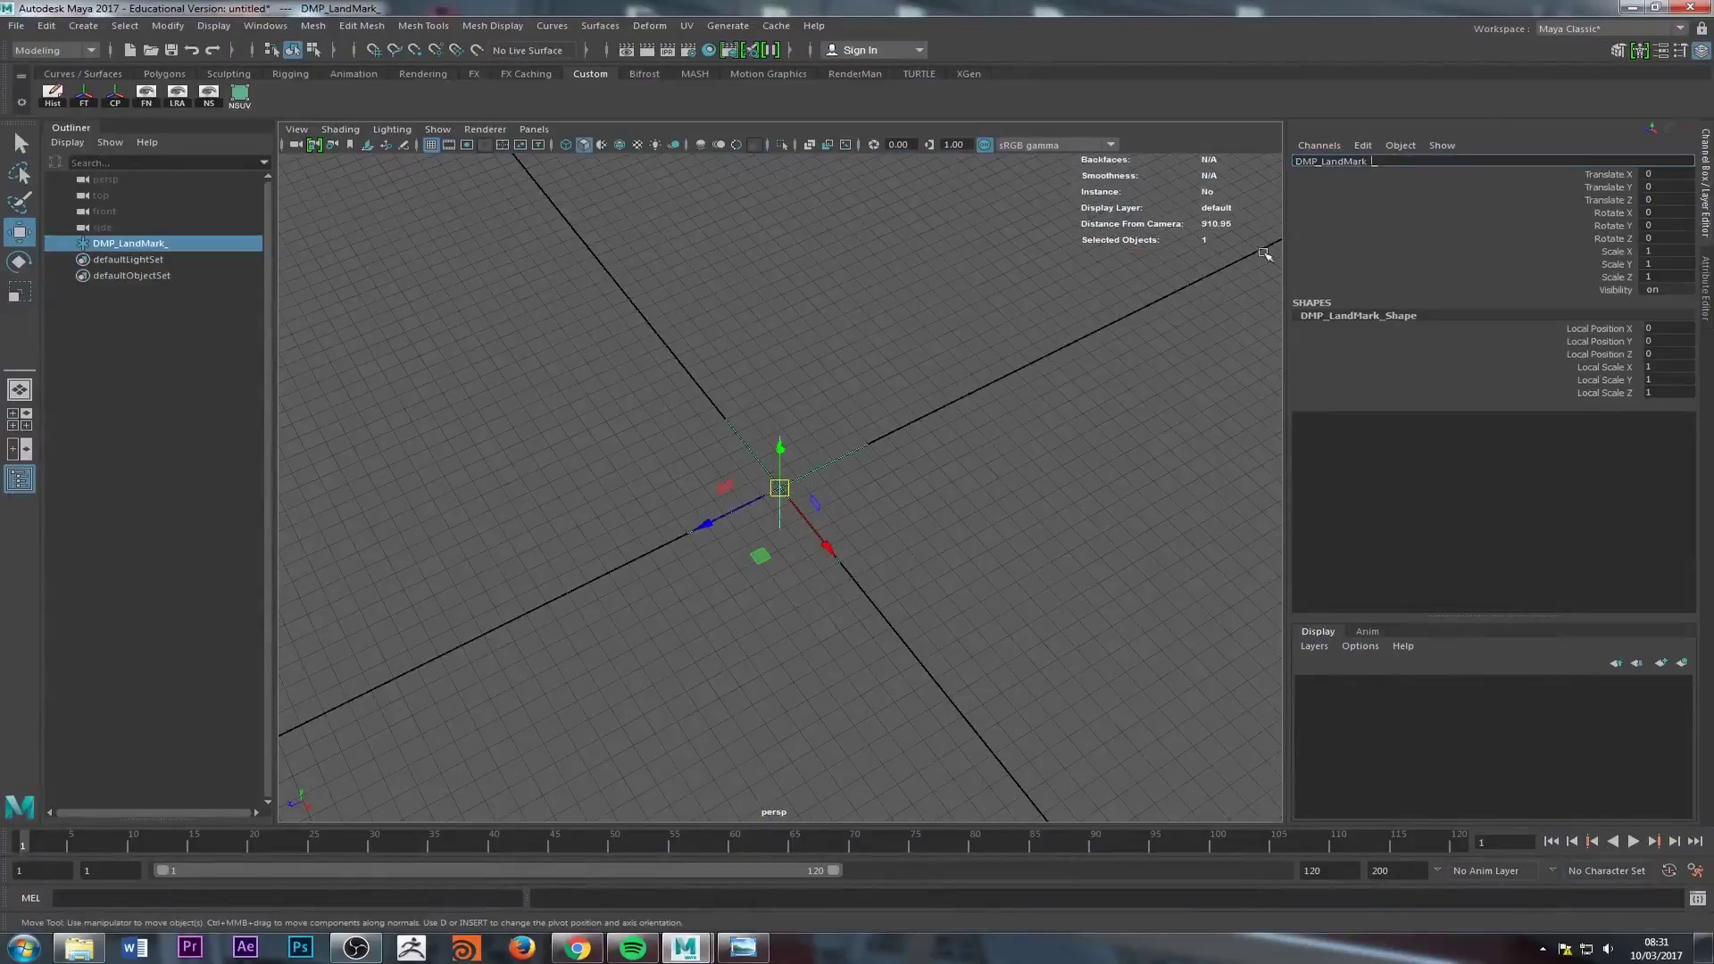
pyautogui.click(937, 425)
pyautogui.click(778, 445)
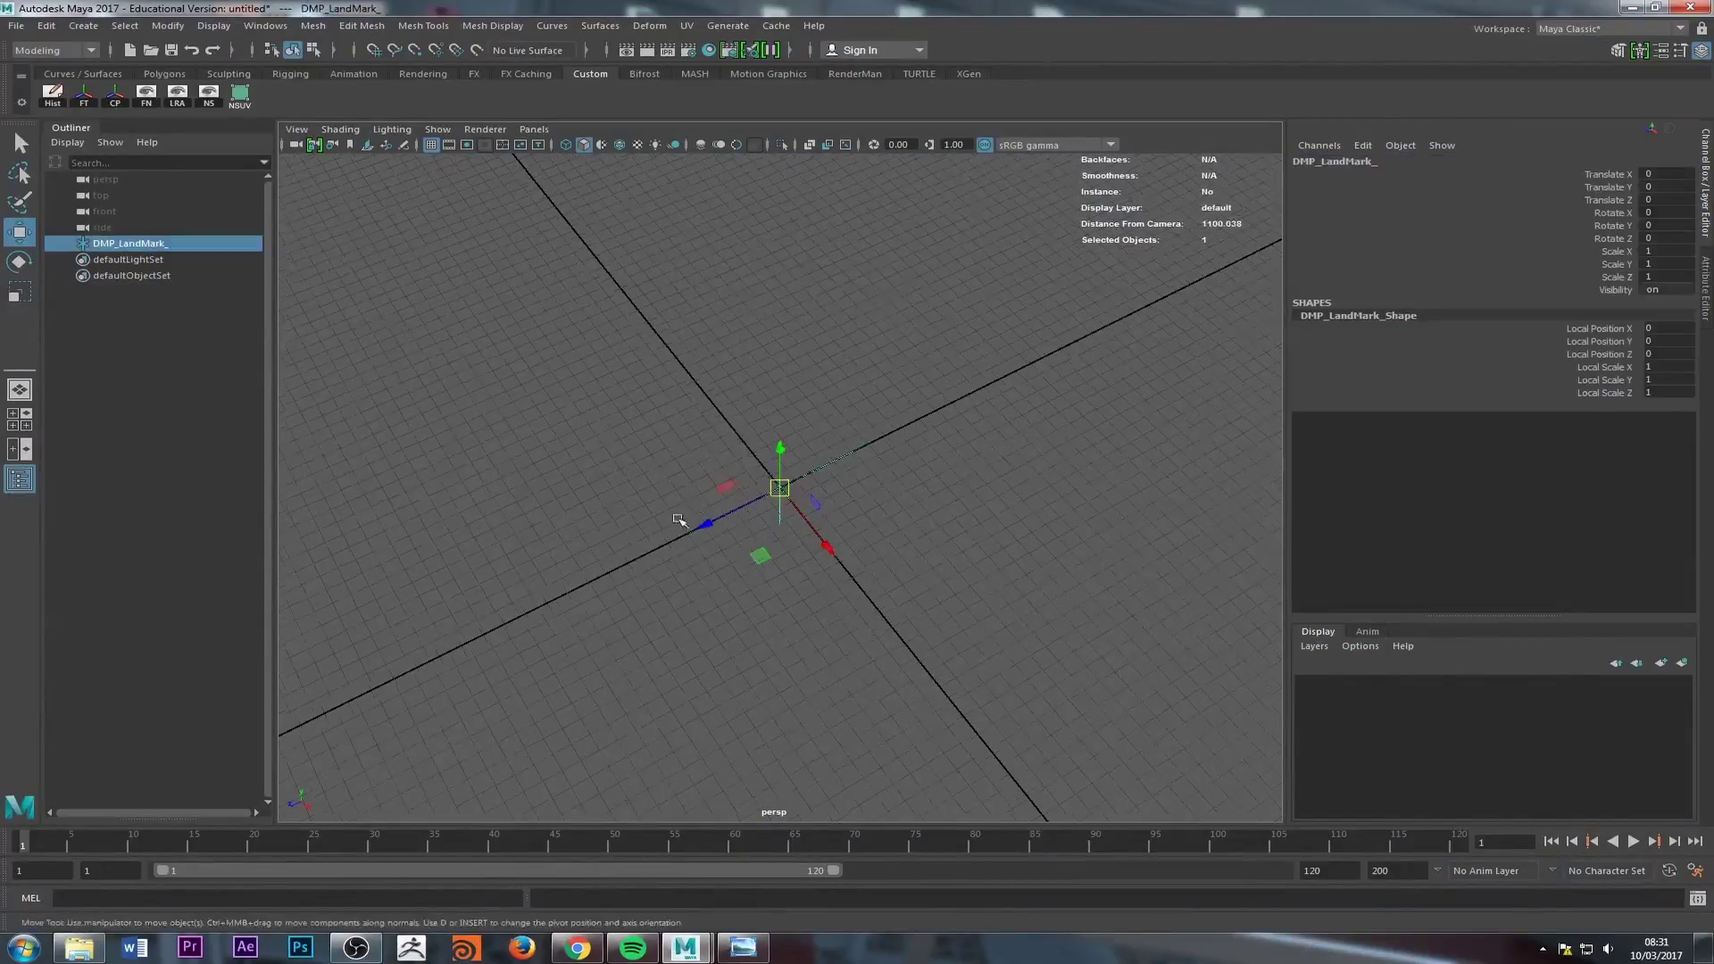
pyautogui.keyDown('alt'); pyautogui.moveTo(593, 567); pyautogui.dragTo(702, 520); pyautogui.keyUp('alt')
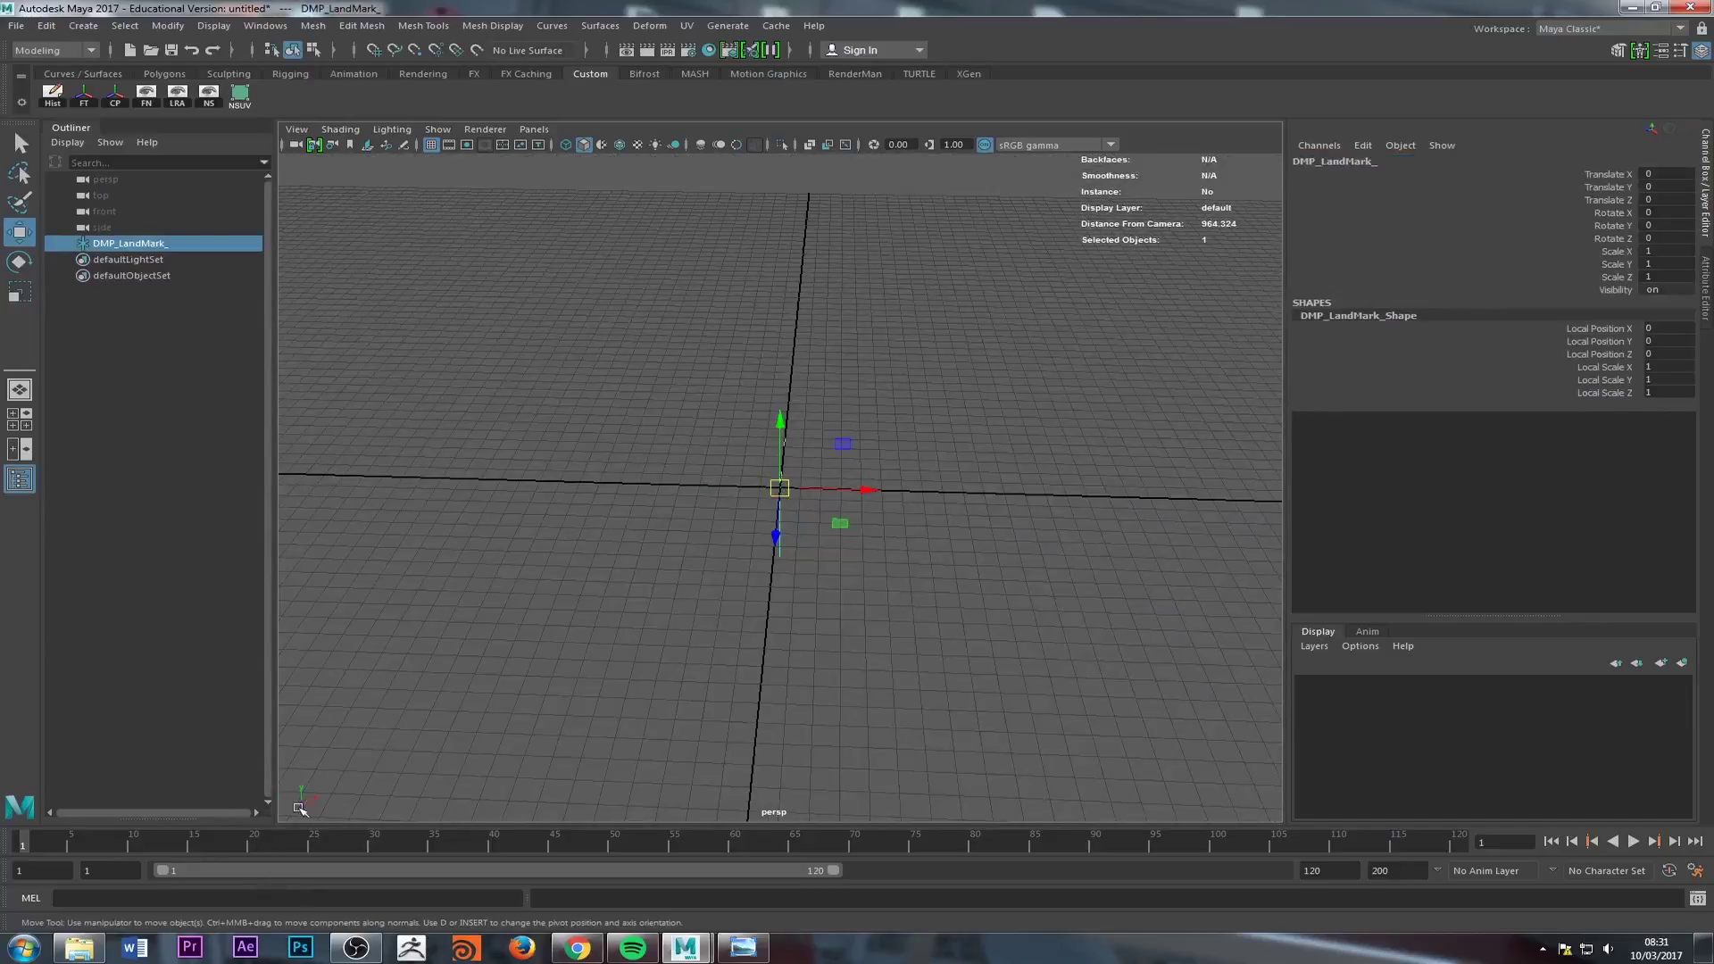
pyautogui.keyDown('alt'); pyautogui.moveTo(330, 787); pyautogui.dragTo(410, 749); pyautogui.keyUp('alt')
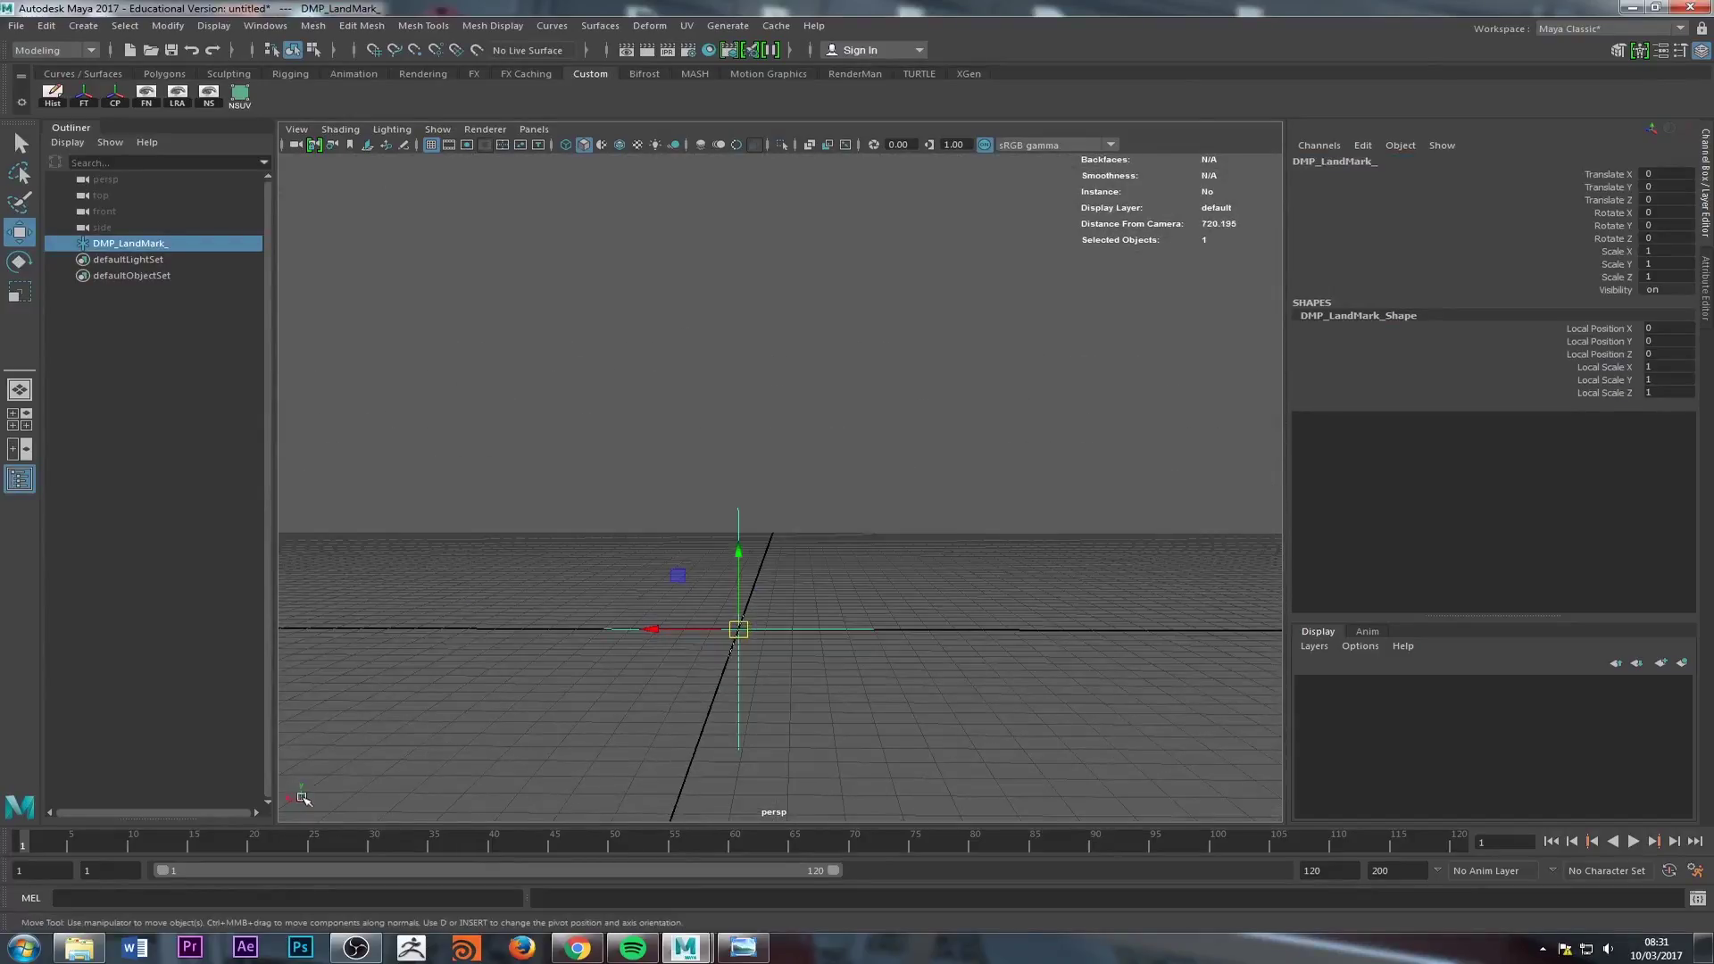
pyautogui.keyDown('alt'); pyautogui.moveTo(520, 715); pyautogui.dragTo(315, 795); pyautogui.keyUp('alt')
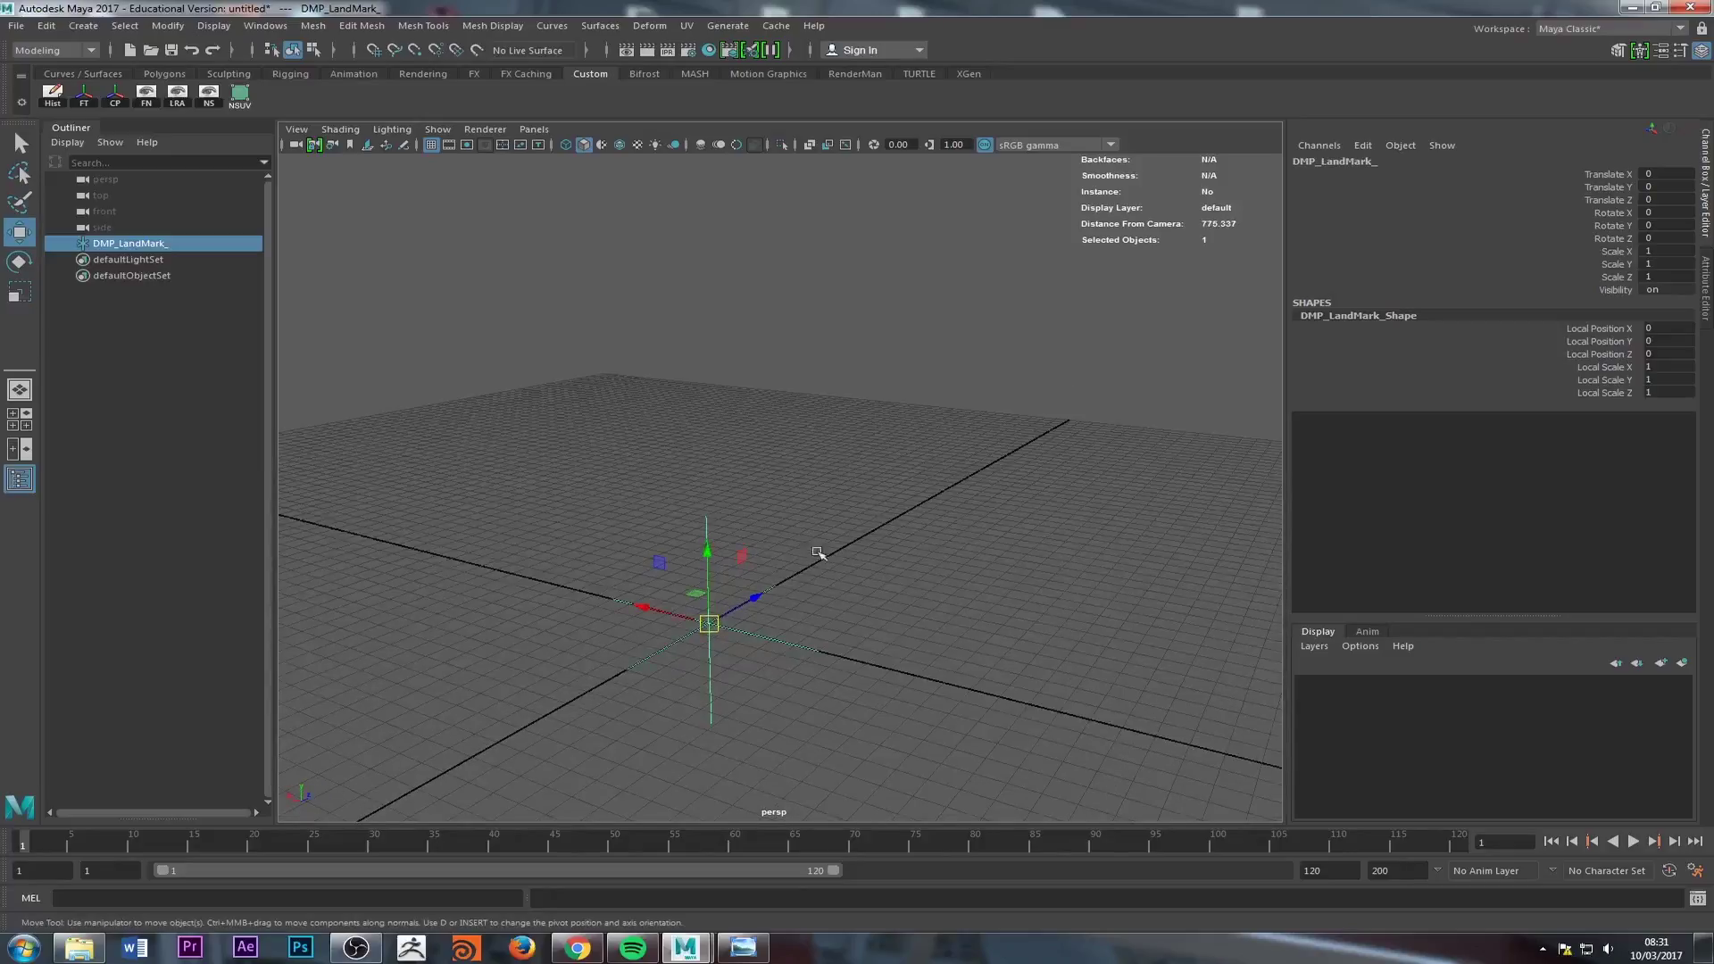
pyautogui.keyDown('alt'); pyautogui.moveTo(818, 554); pyautogui.dragTo(890, 555); pyautogui.keyUp('alt')
pyautogui.click(777, 604)
pyautogui.click(725, 621)
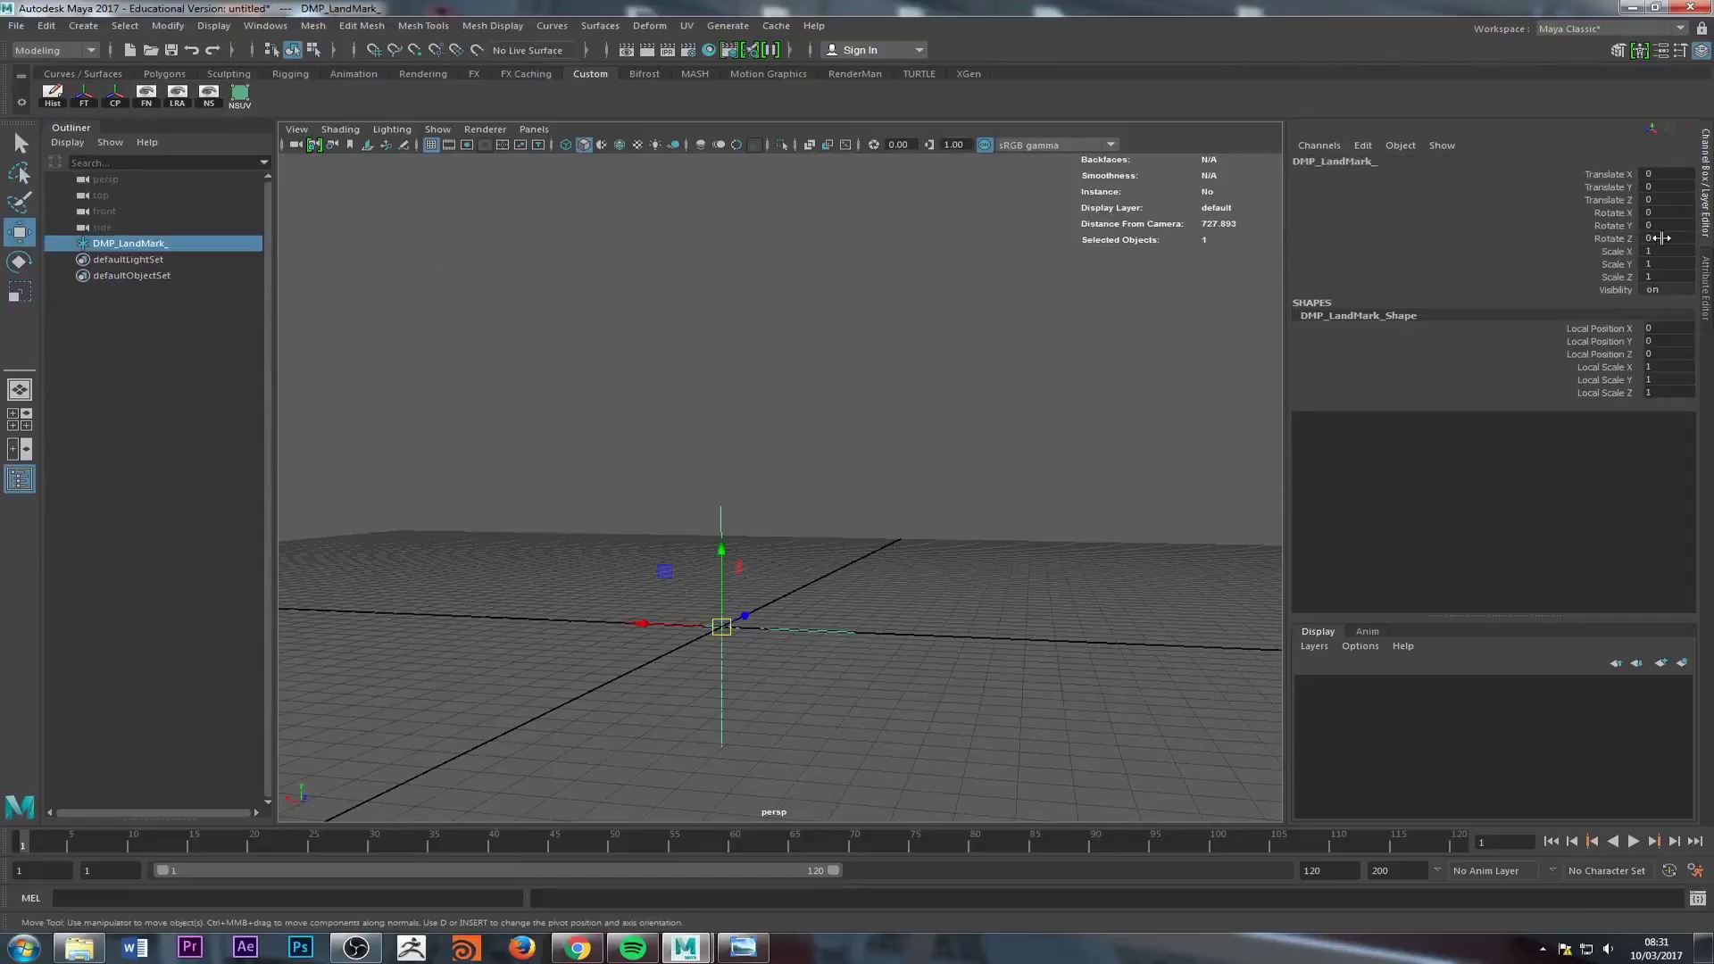
# Step: Set the landmark locator's Translate Z to 50
pyautogui.doubleClick(1669, 198)
pyautogui.write('50')
pyautogui.press('Return')
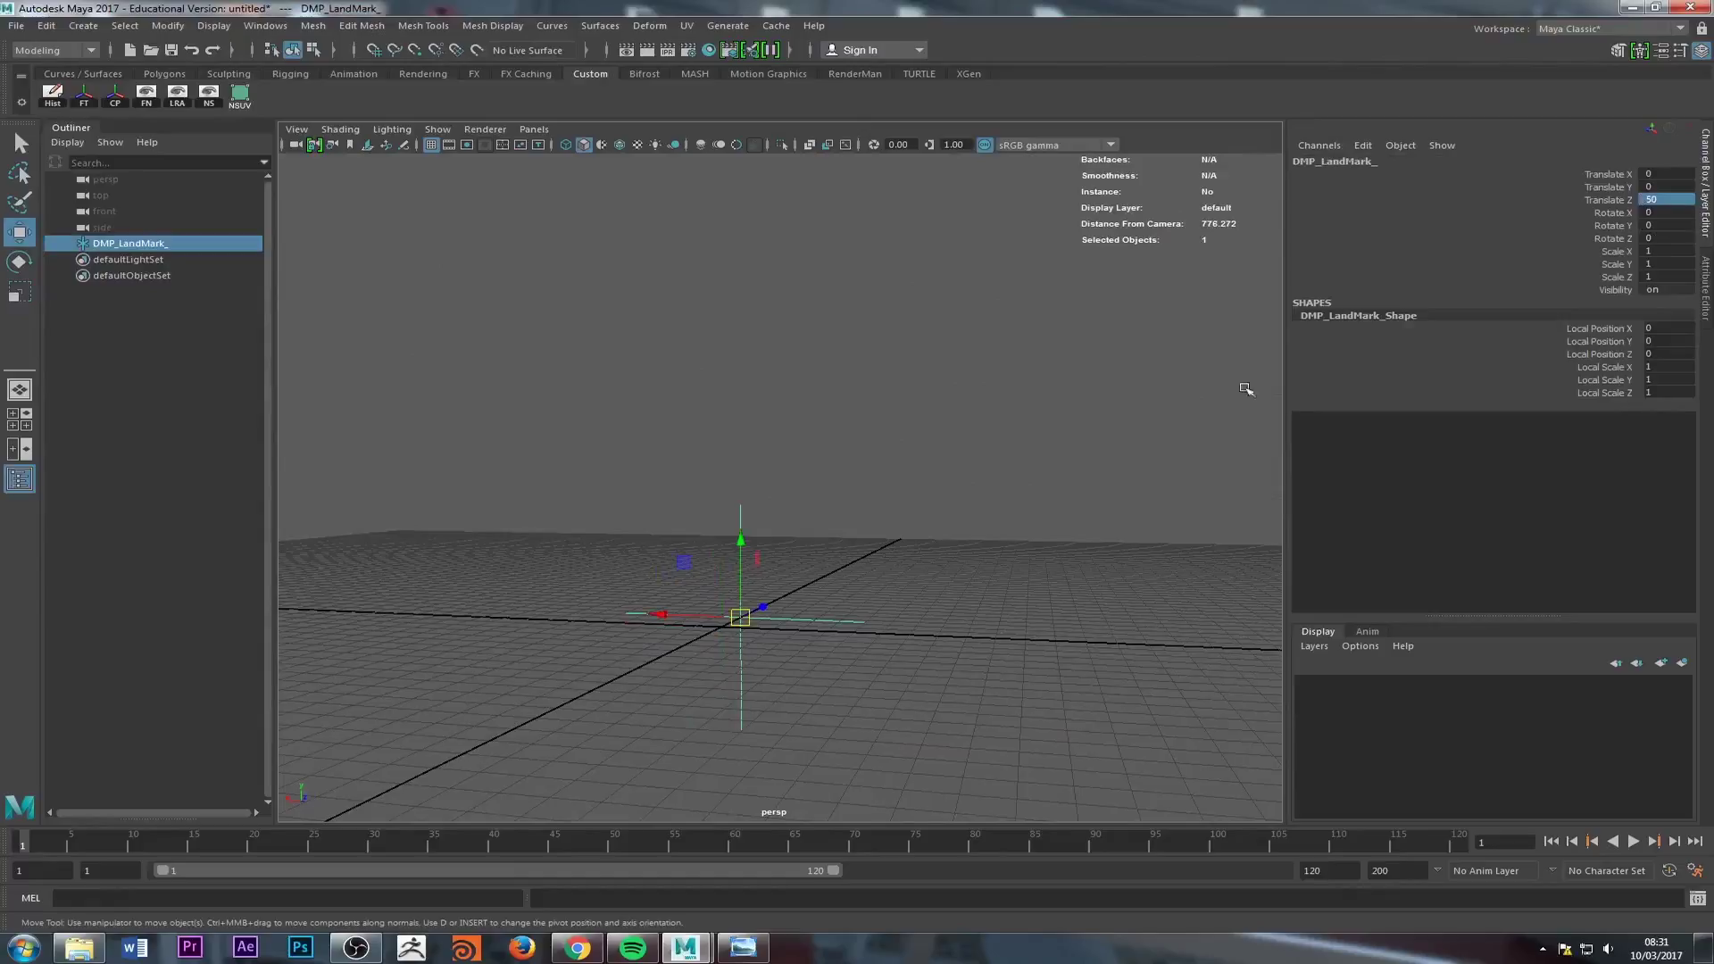
pyautogui.keyDown('alt'); pyautogui.moveTo(854, 407); pyautogui.dragTo(745, 656); pyautogui.keyUp('alt')
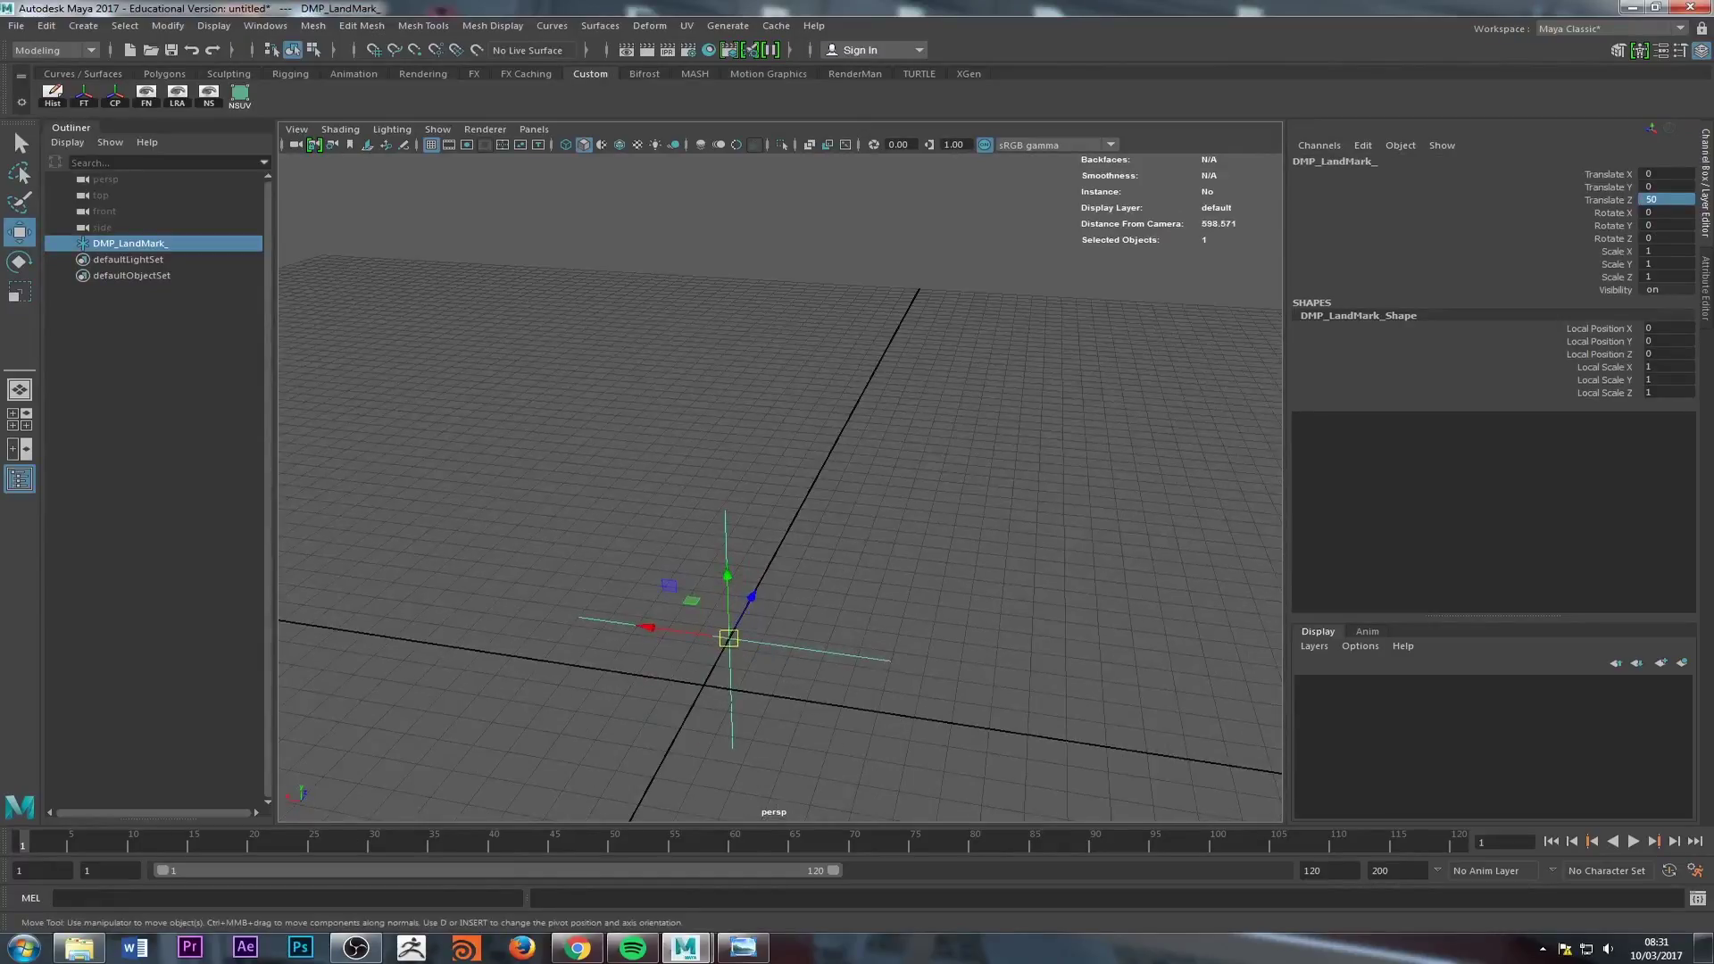
# Step: Check the linear working unit in the general settings preferences, close them, and deselect the locator
pyautogui.click(1697, 870)
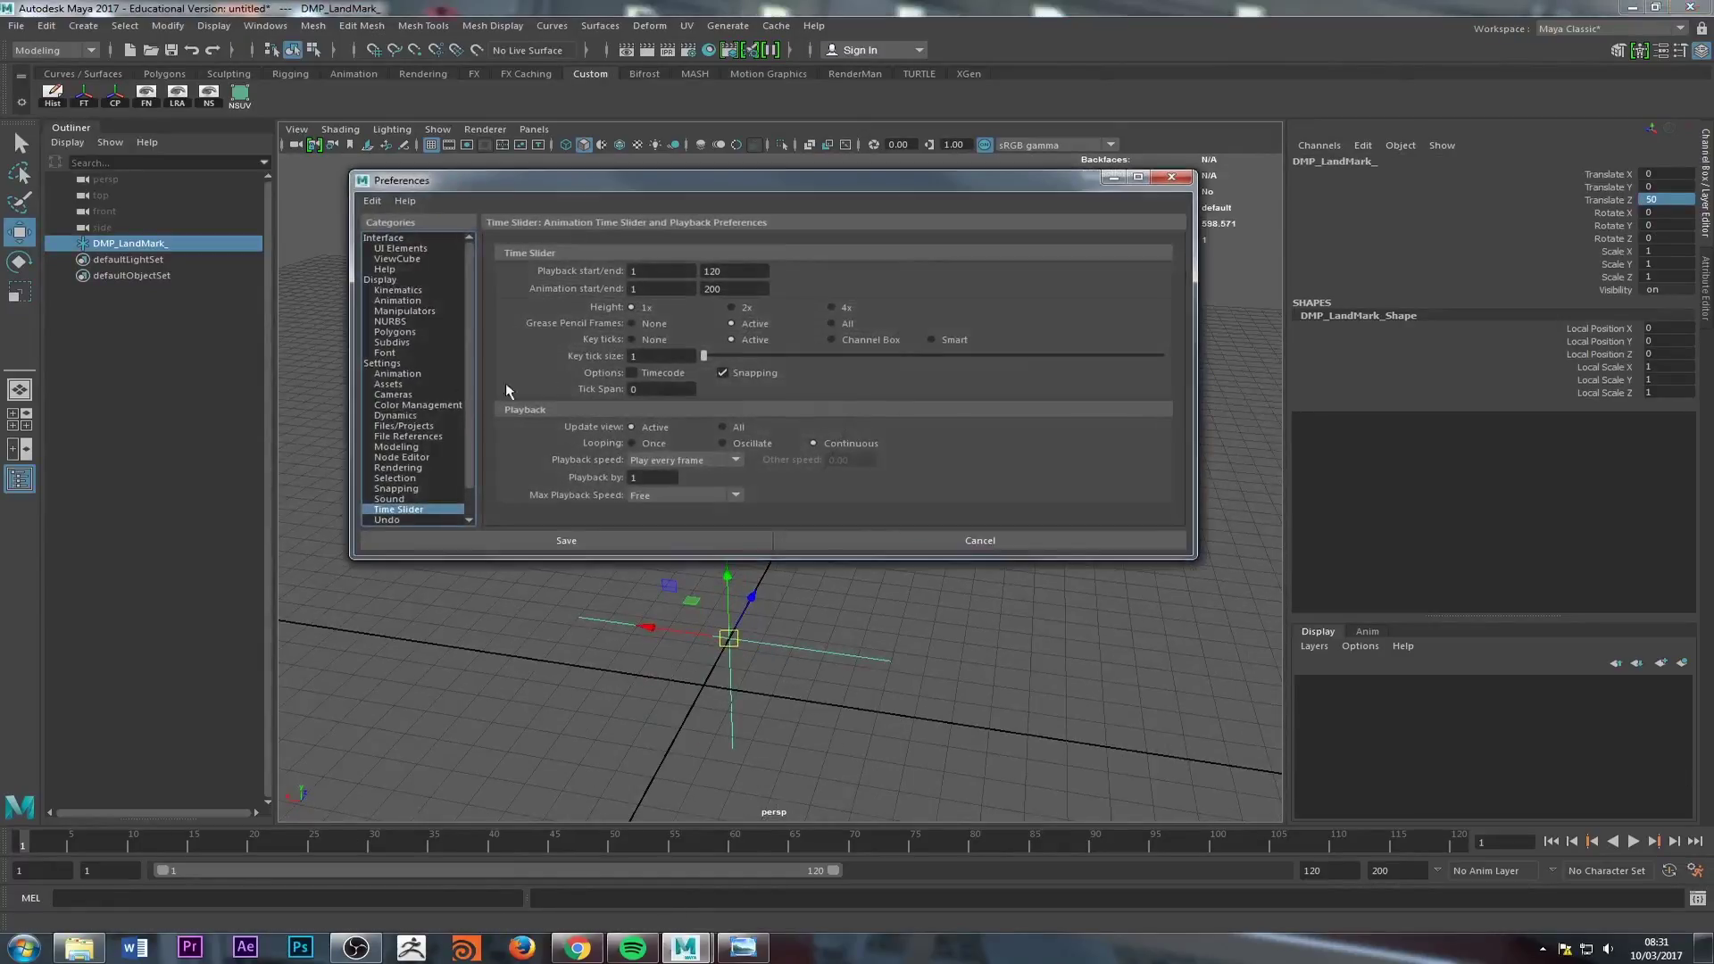
pyautogui.click(381, 363)
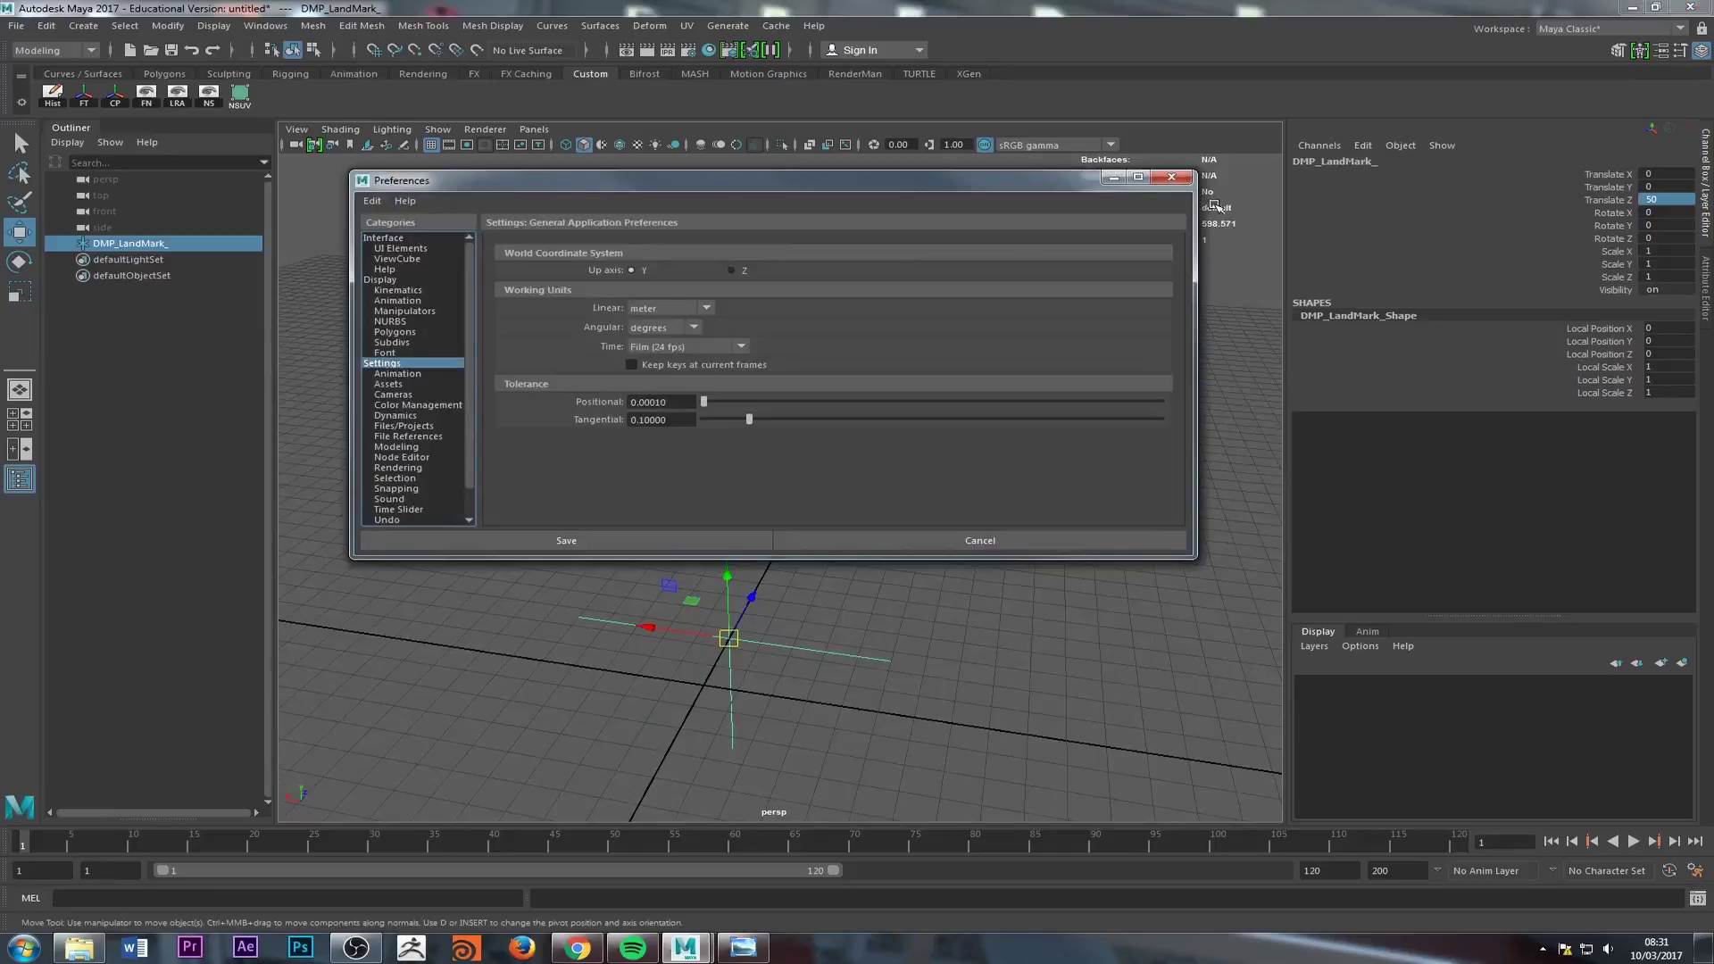
pyautogui.click(1180, 179)
pyautogui.keyDown('alt'); pyautogui.moveTo(585, 666); pyautogui.dragTo(972, 405); pyautogui.keyUp('alt')
pyautogui.click(856, 367)
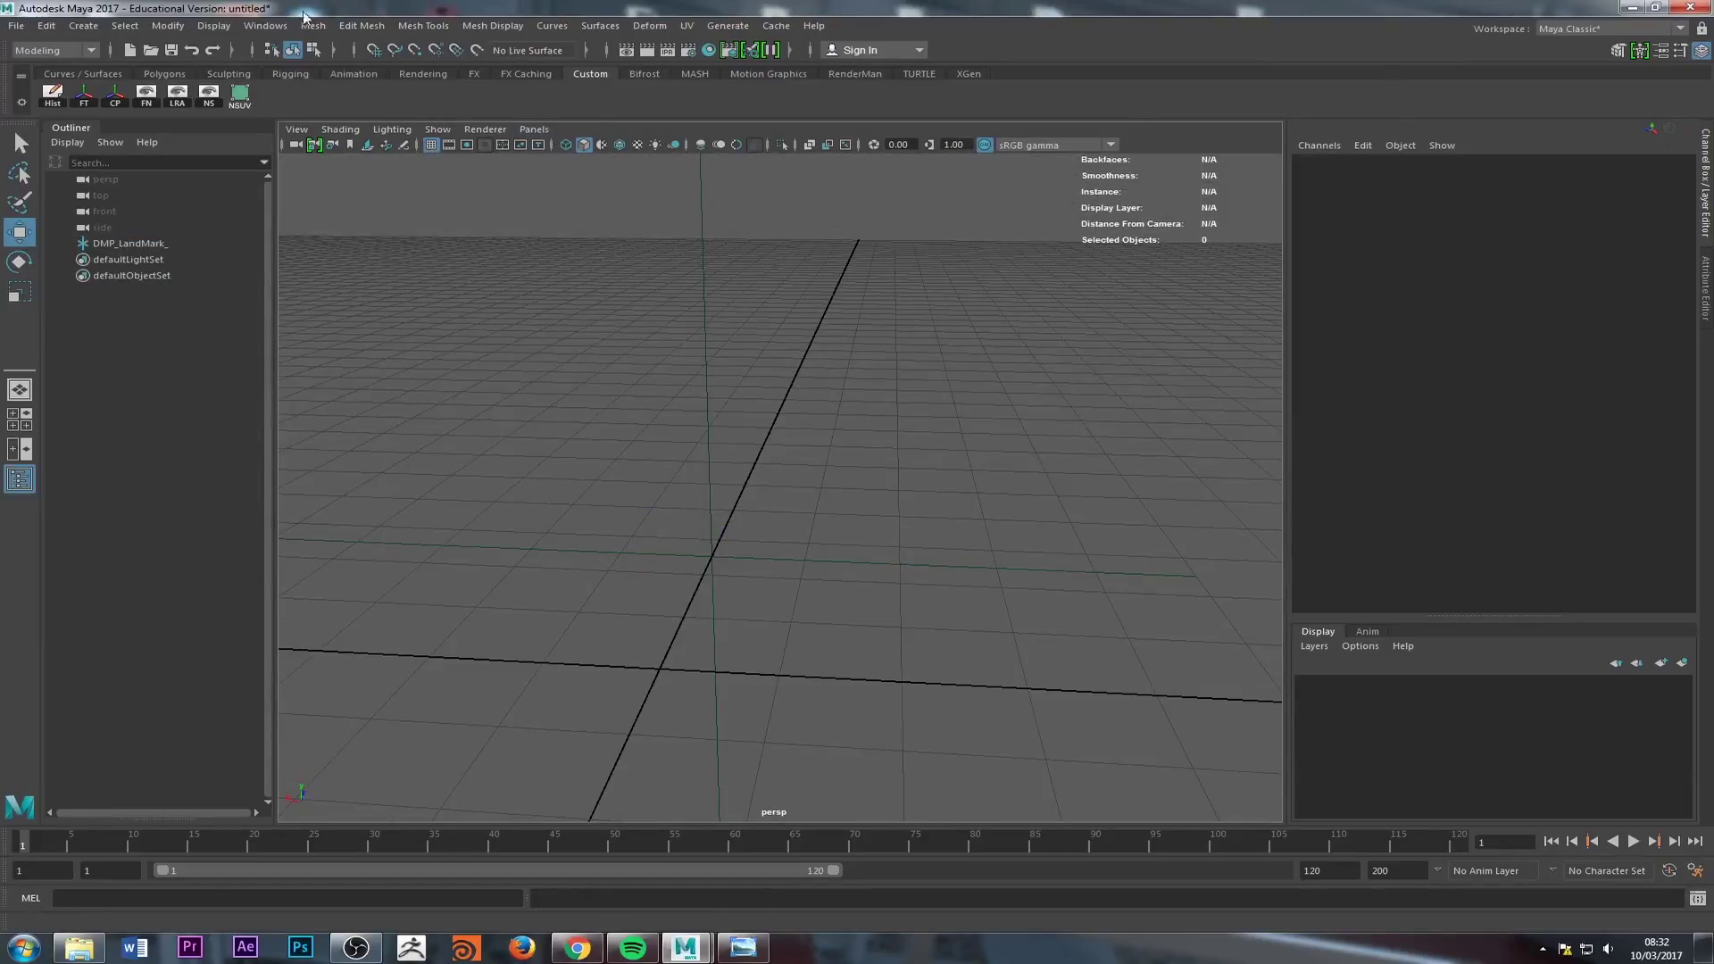
# Step: Reset the viewport grid options to their default settings and apply them
pyautogui.click(265, 25)
pyautogui.moveTo(214, 25)
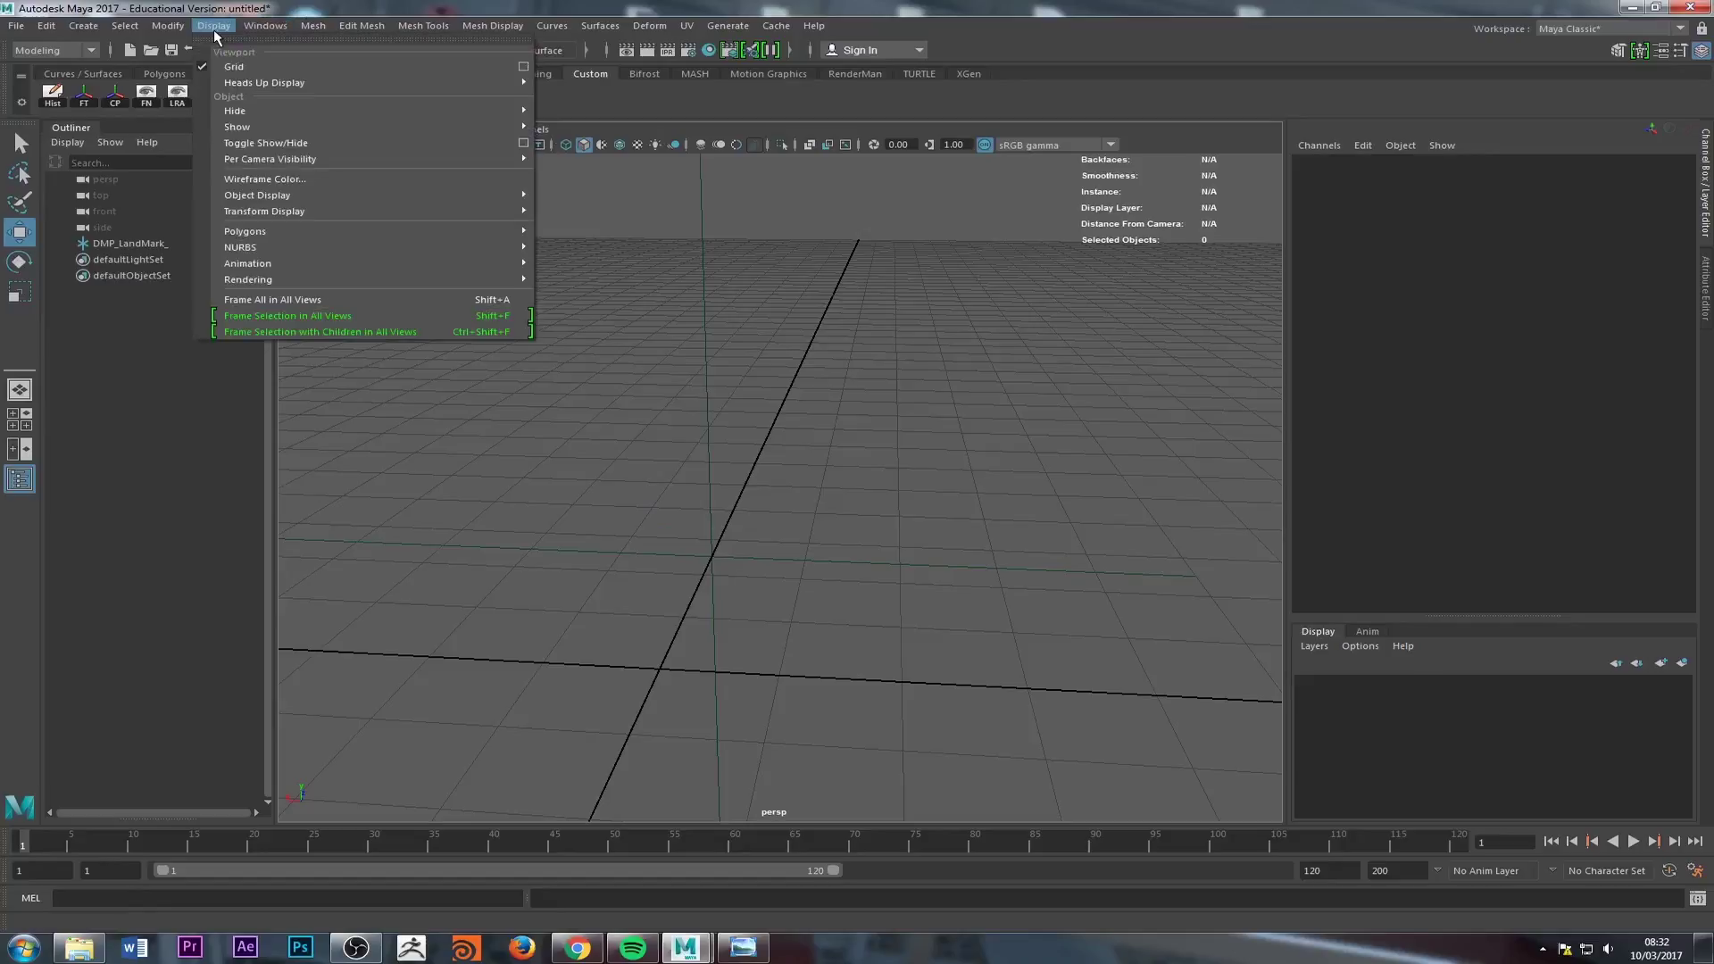
pyautogui.click(523, 66)
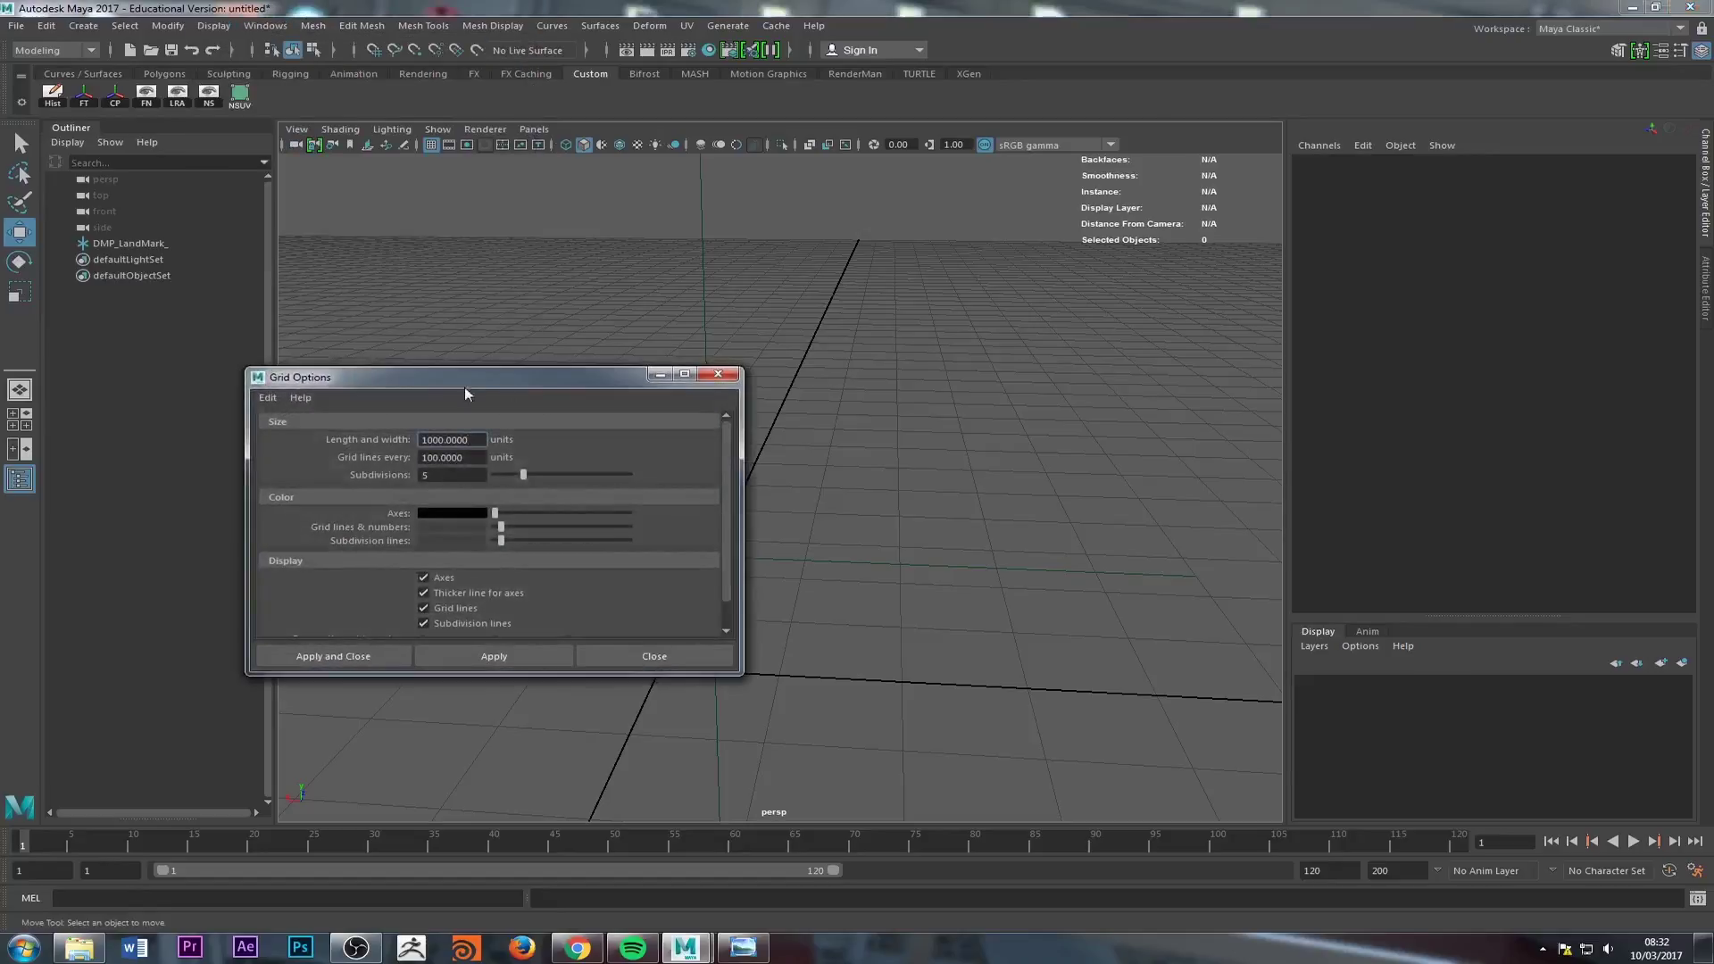
pyautogui.click(262, 400)
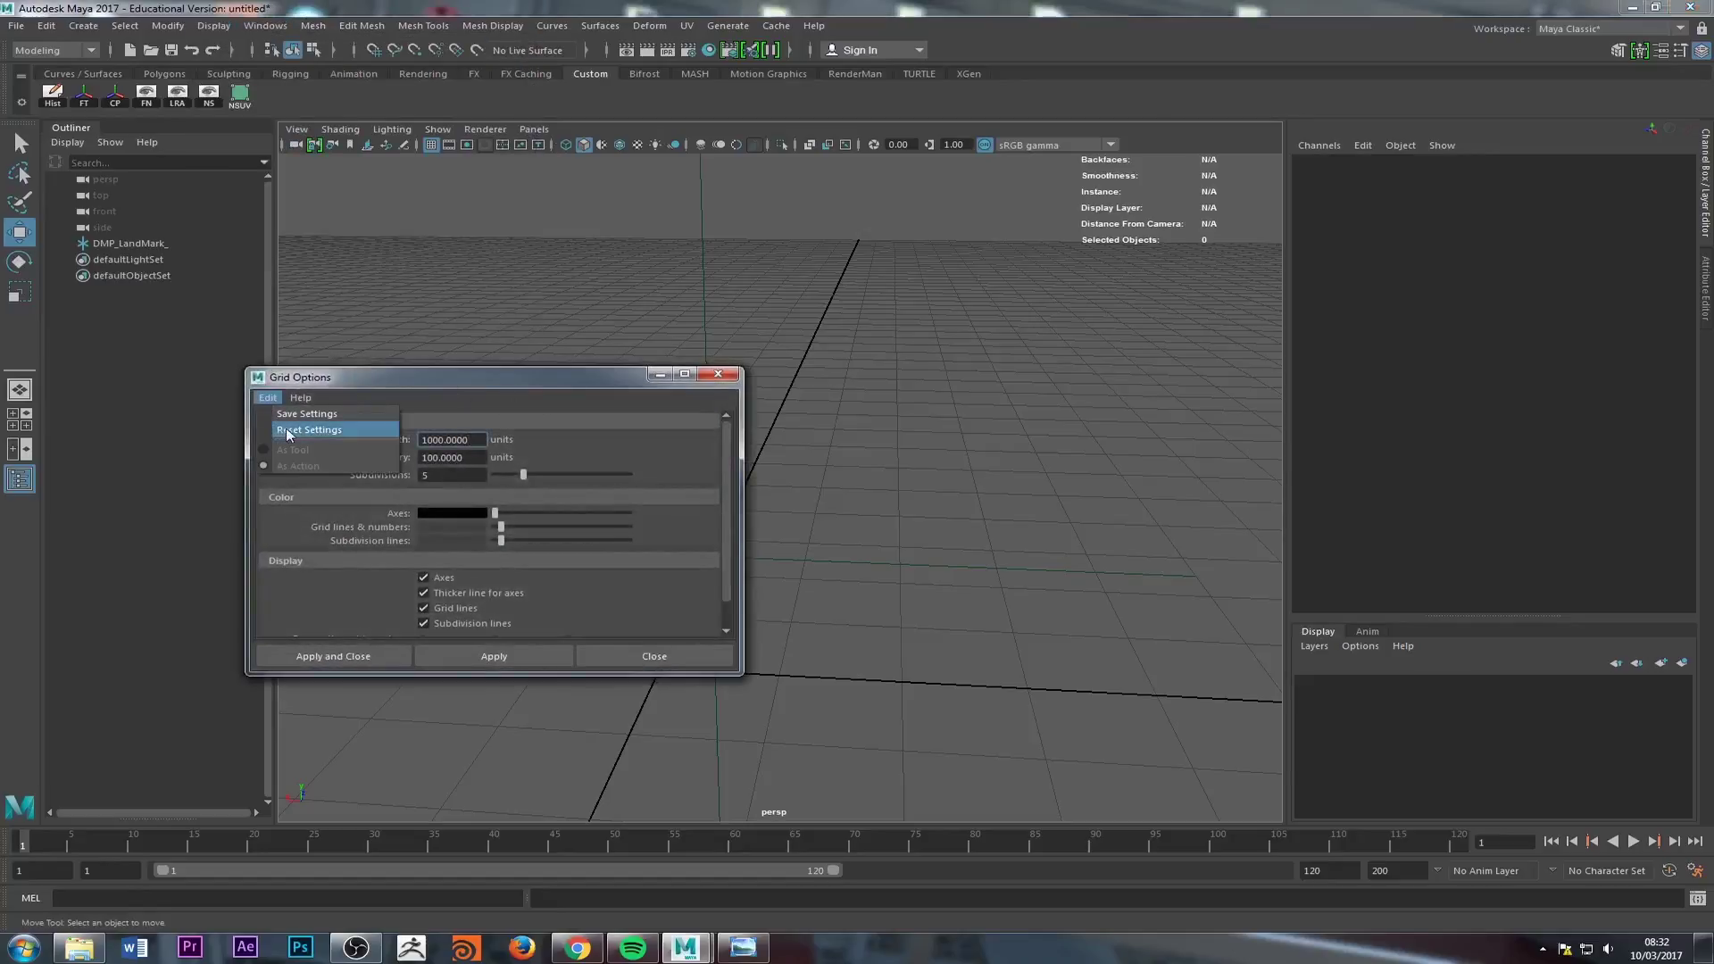
pyautogui.click(288, 432)
pyautogui.click(493, 656)
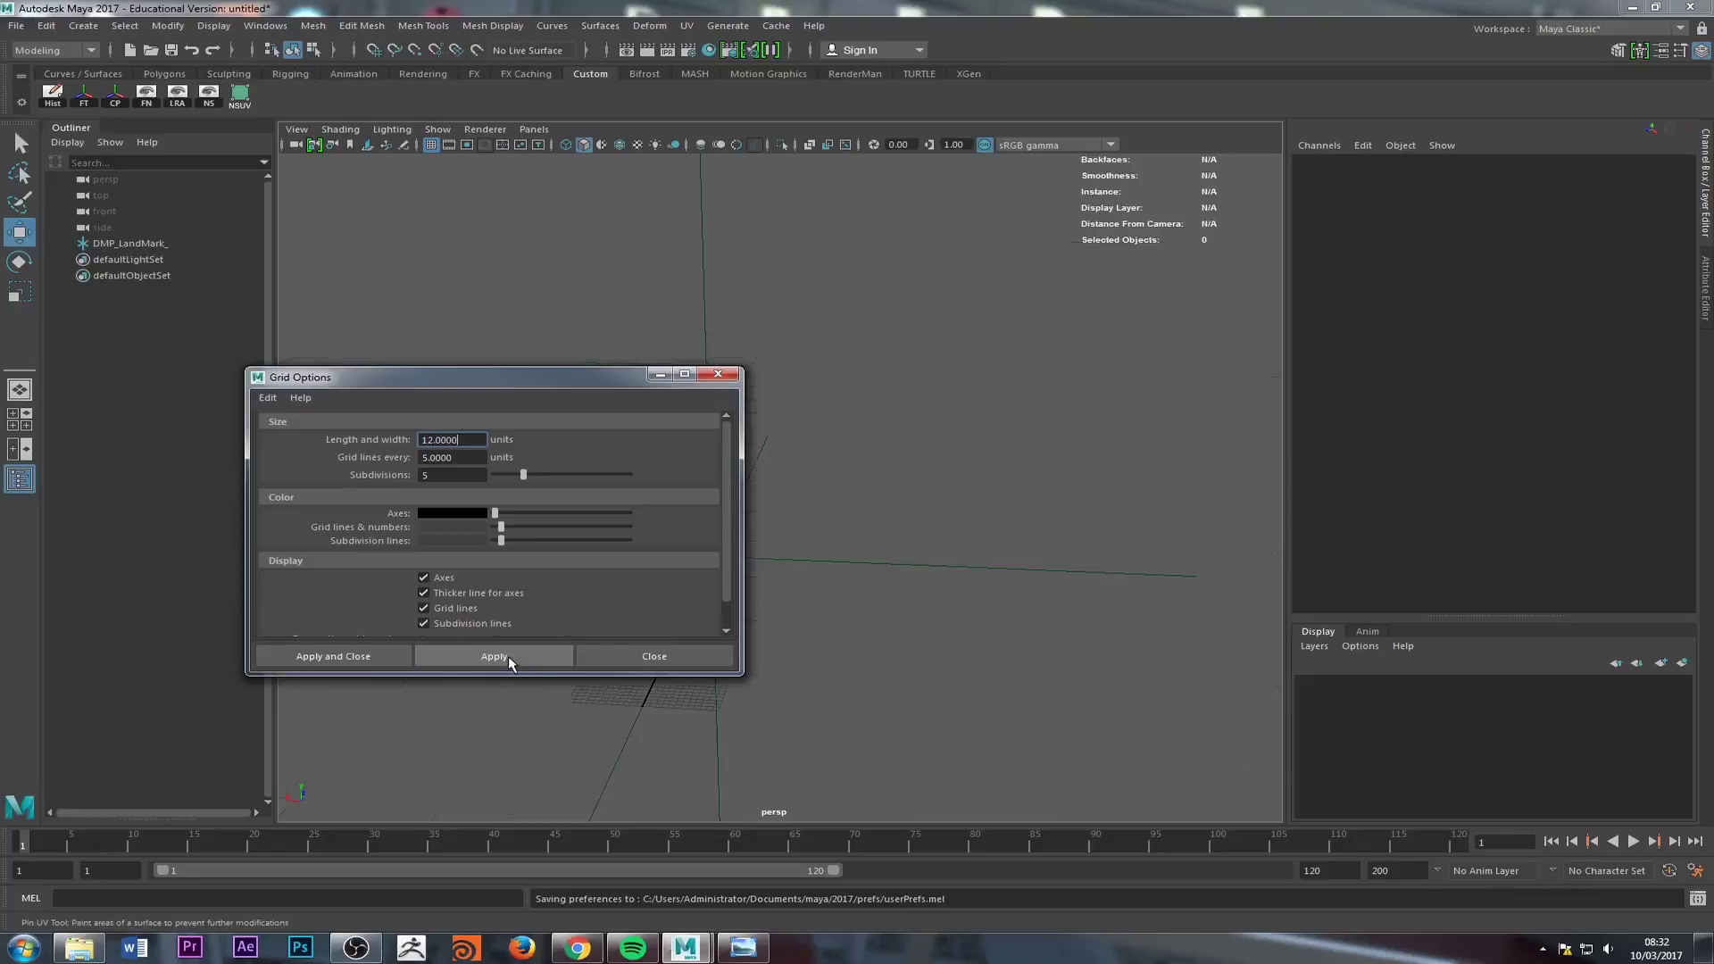
pyautogui.click(640, 658)
# Step: Set the landmark locator shape's local scale to 0.1 on X, Y and Z, then deselect the locator
pyautogui.keyDown('alt'); pyautogui.moveTo(639, 660); pyautogui.dragTo(836, 506); pyautogui.keyUp('alt')
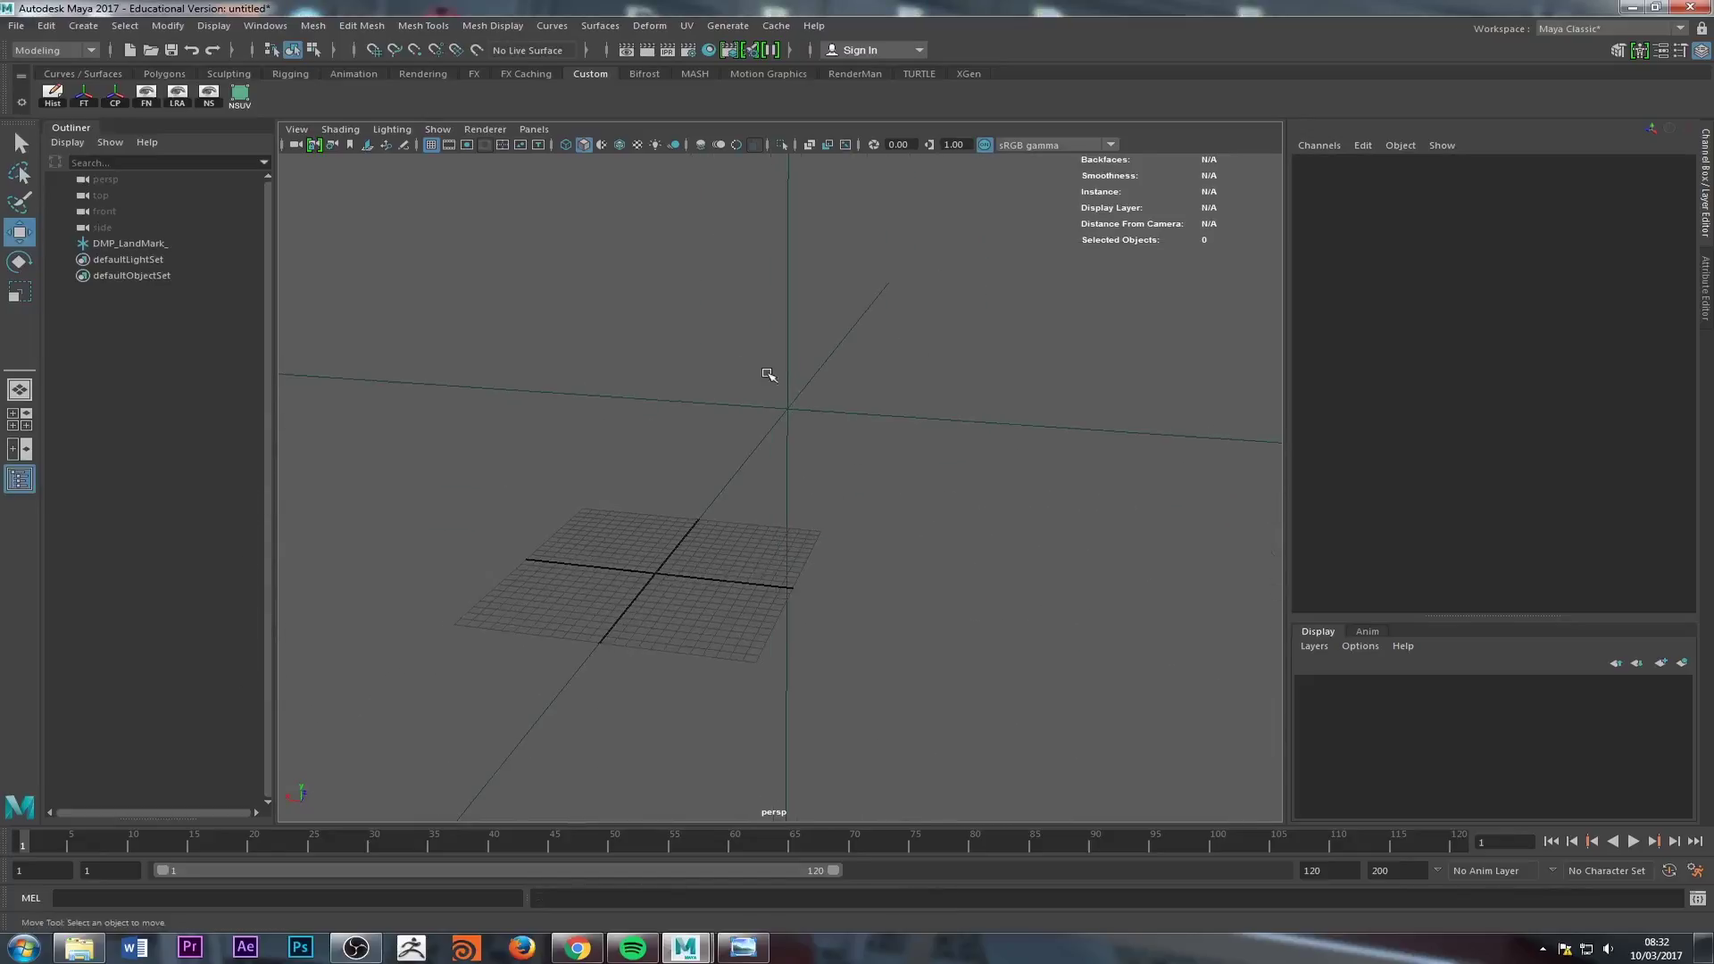
pyautogui.click(787, 392)
pyautogui.moveTo(1656, 367); pyautogui.dragTo(1674, 410)
pyautogui.press('Return')
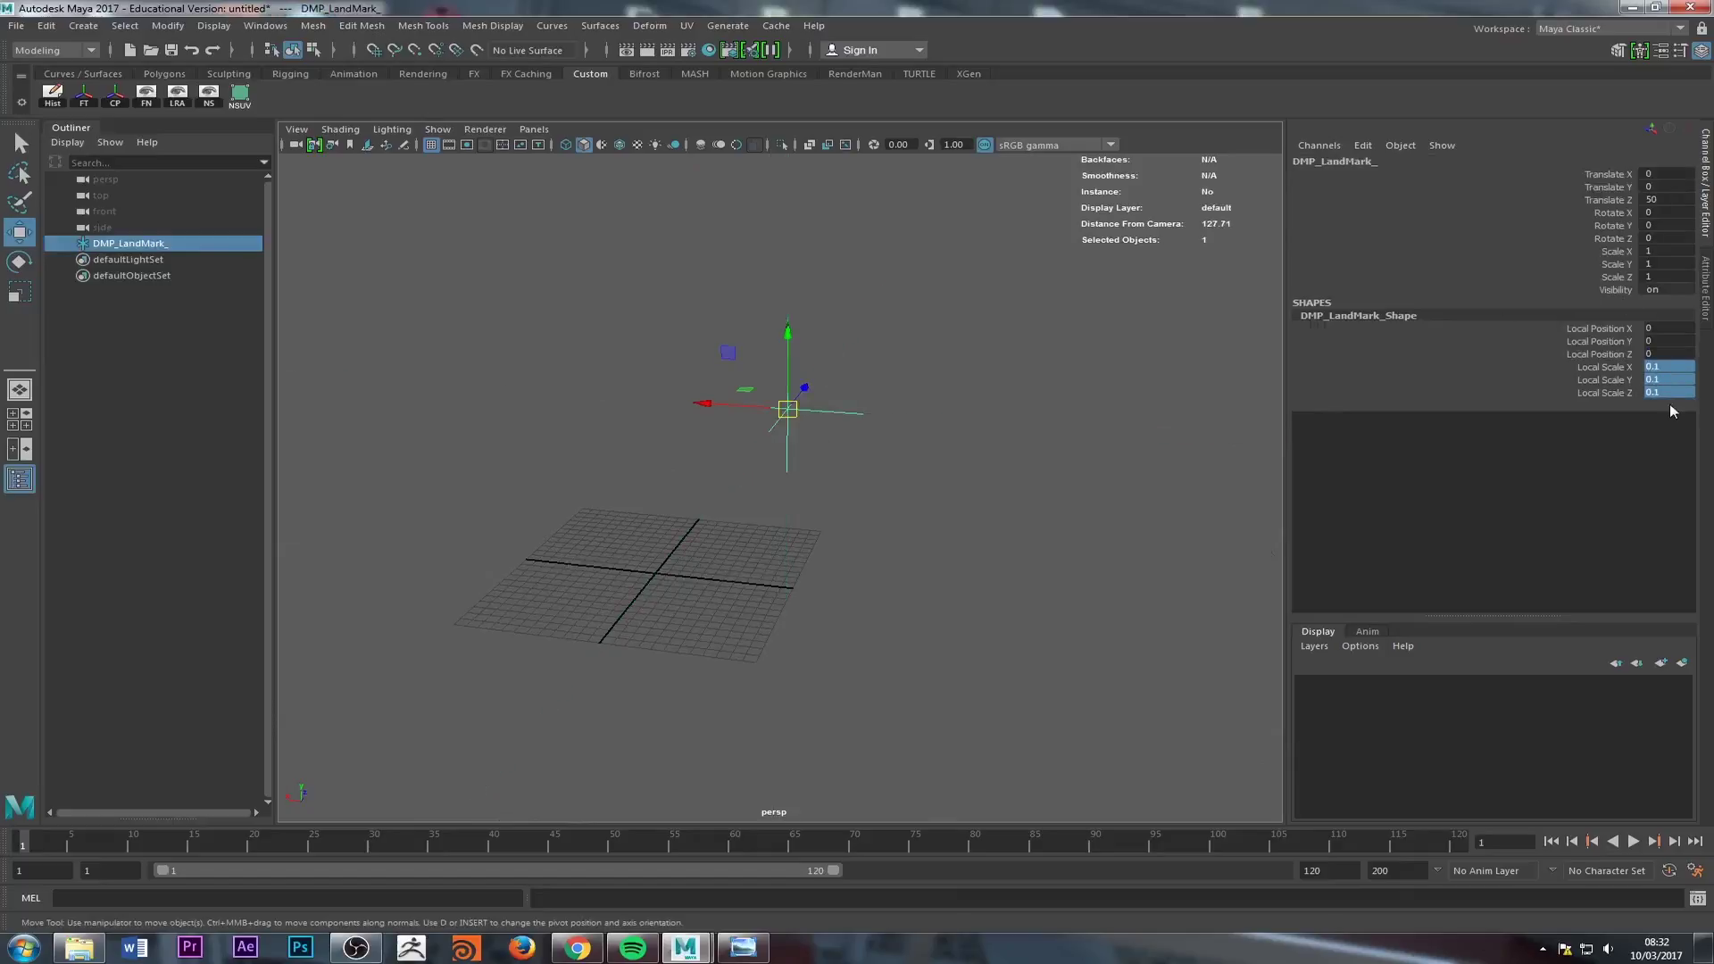
pyautogui.keyDown('alt'); pyautogui.moveTo(889, 651); pyautogui.dragTo(767, 651); pyautogui.keyUp('alt')
pyautogui.click(774, 534)
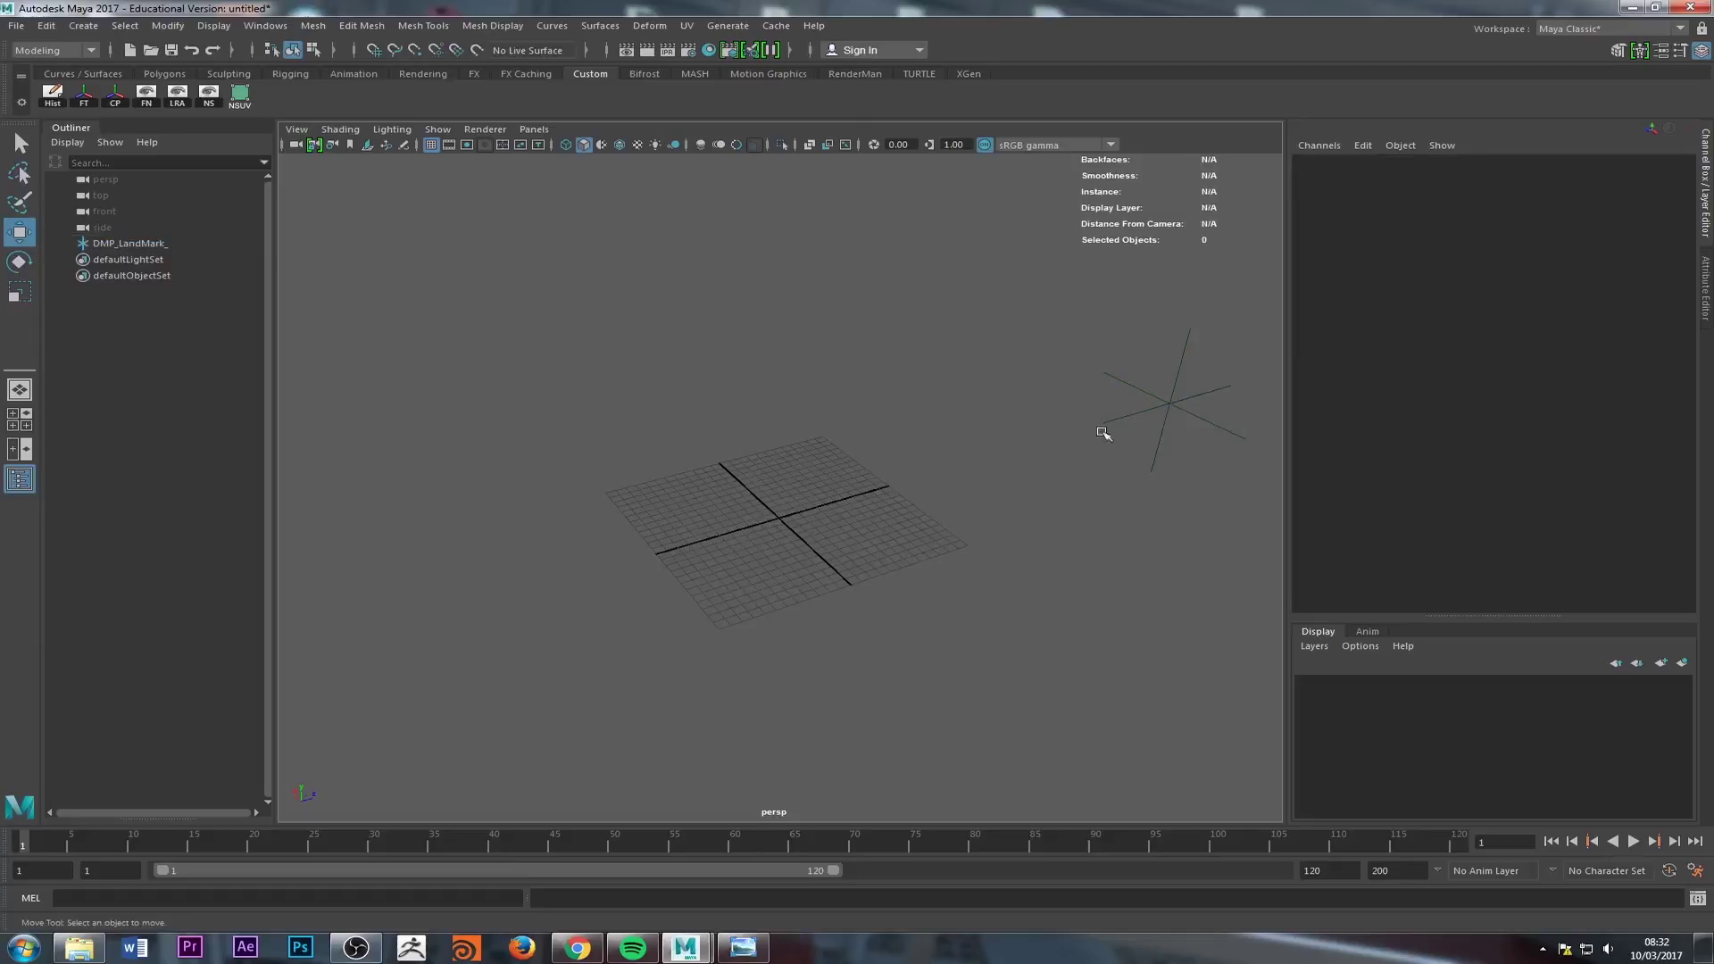
# Step: Try moving the landmark locator slightly along Z, then set its Translate Z back to 50
pyautogui.click(1154, 393)
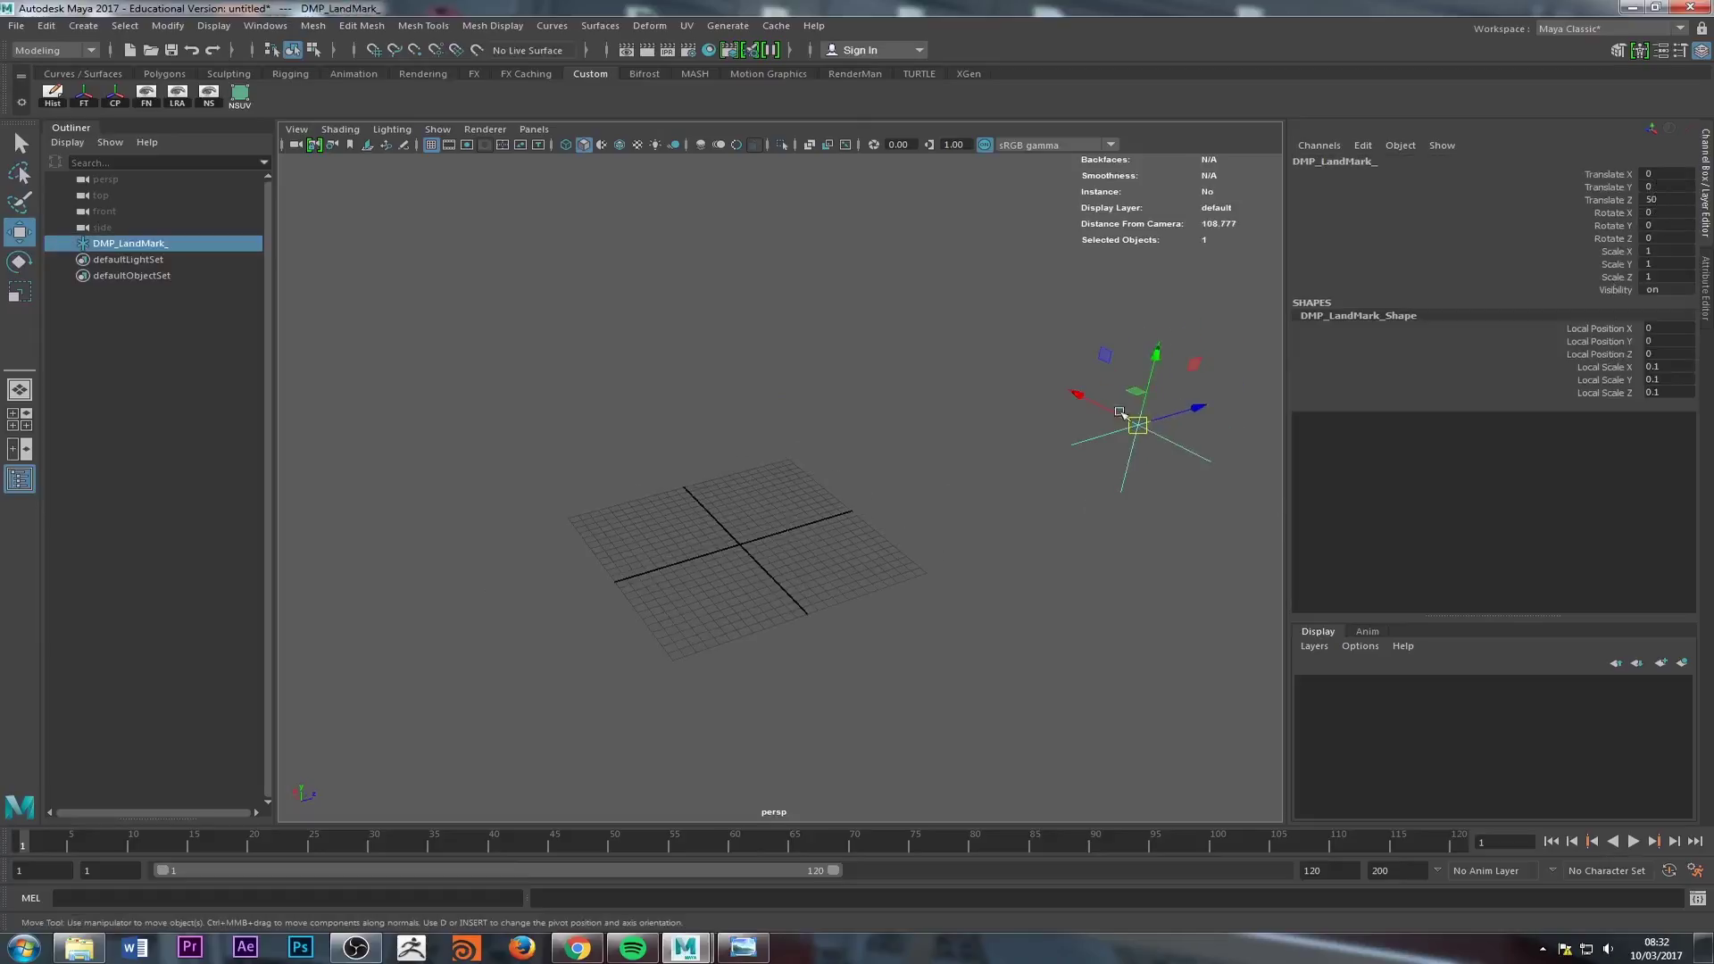
pyautogui.moveTo(1199, 408)
pyautogui.mouseDown()
pyautogui.moveTo(883, 510)
pyautogui.moveTo(1221, 407)
pyautogui.mouseUp()
pyautogui.doubleClick(1669, 198)
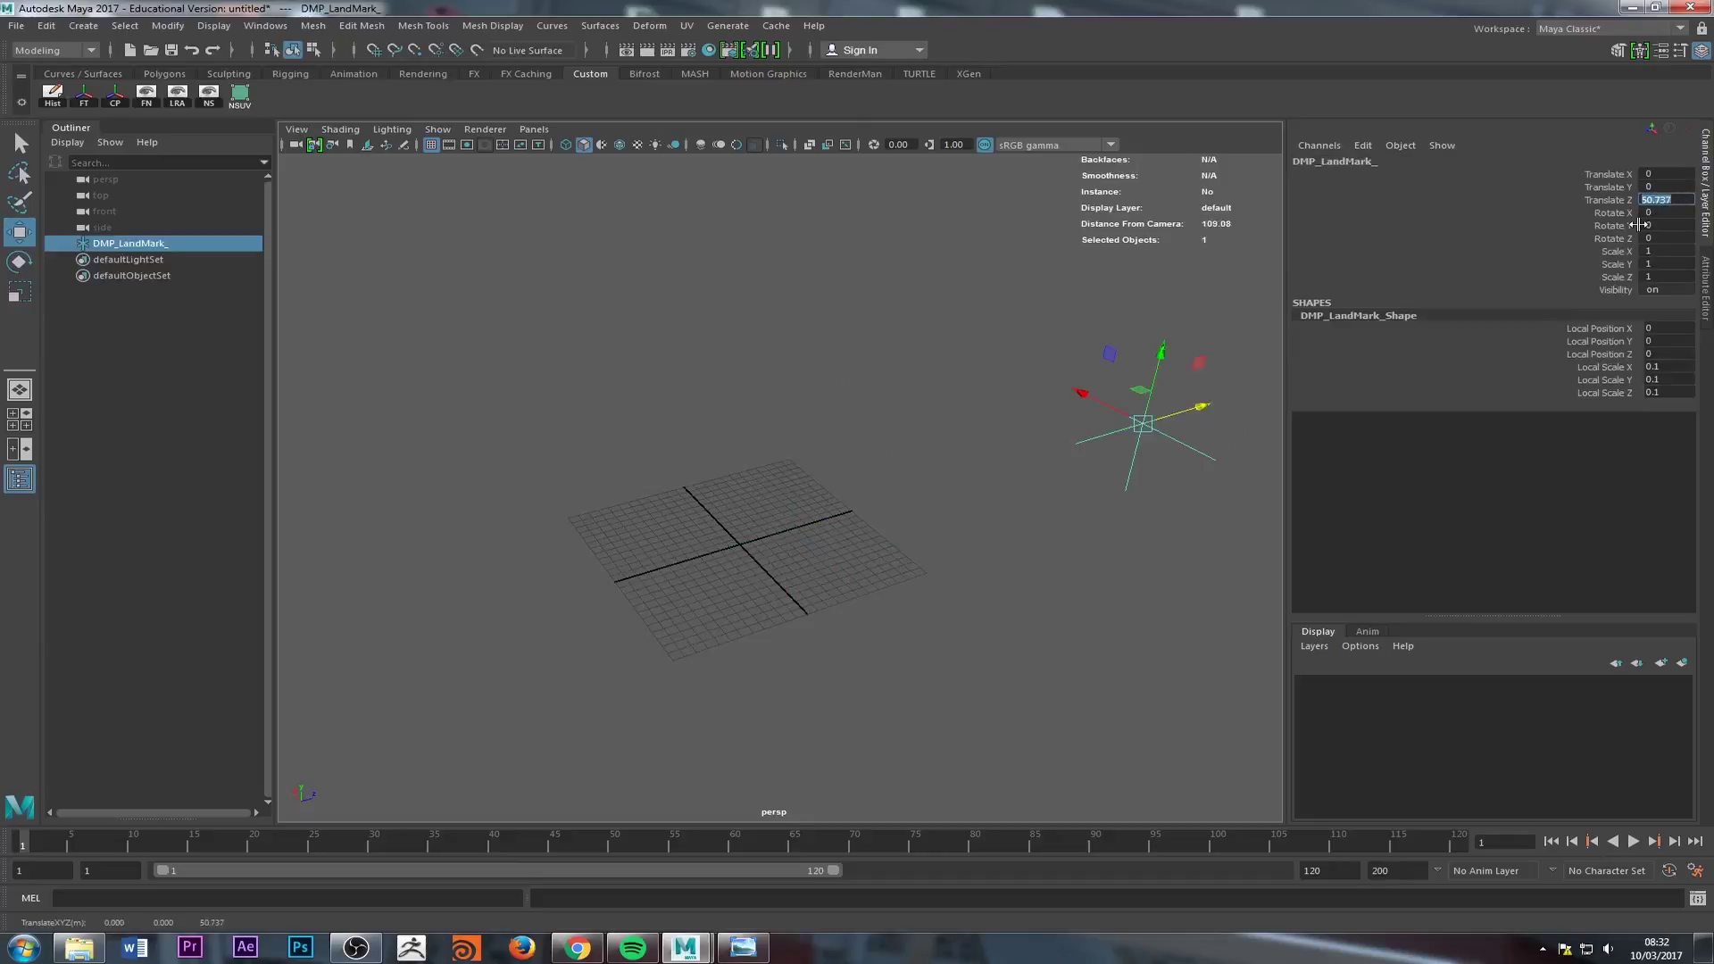
pyautogui.write('50')
pyautogui.press('Return')
# Step: Rename the landmark locator to DMP_LandMark_50
pyautogui.keyDown('alt'); pyautogui.moveTo(658, 355); pyautogui.dragTo(636, 521); pyautogui.keyUp('alt')
pyautogui.click(798, 471)
pyautogui.moveTo(835, 438); pyautogui.dragTo(803, 533)
pyautogui.click(1347, 164)
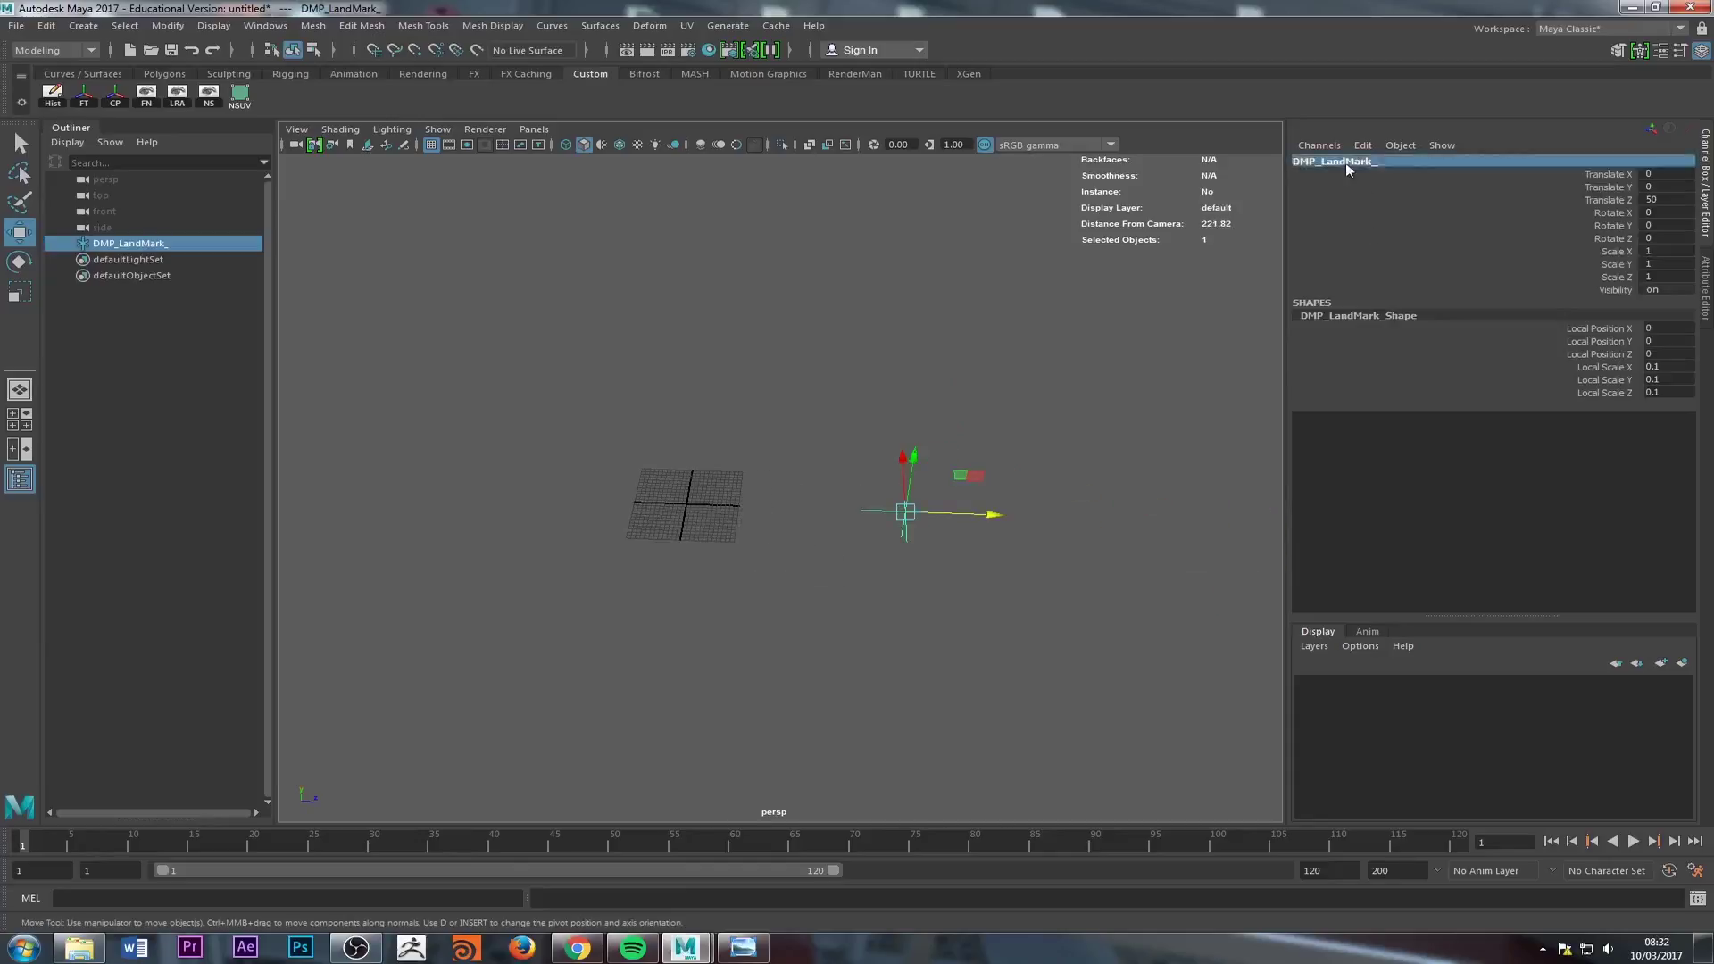
pyautogui.click(1397, 163)
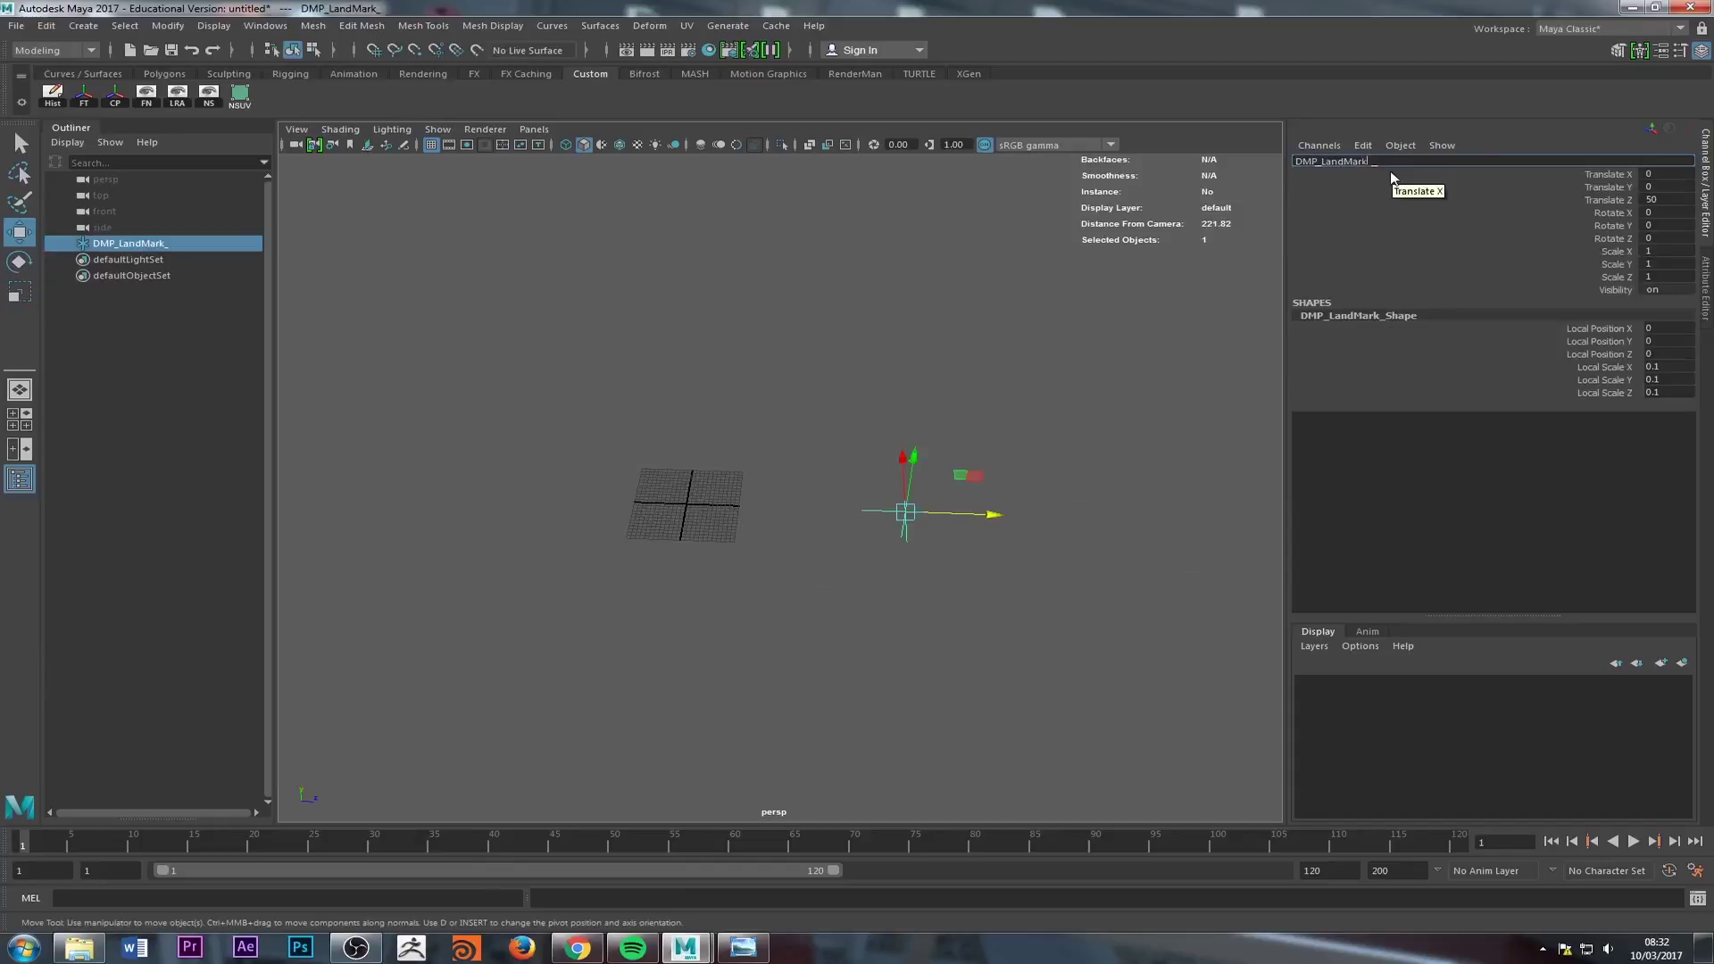
pyautogui.write('50')
pyautogui.press('Return')
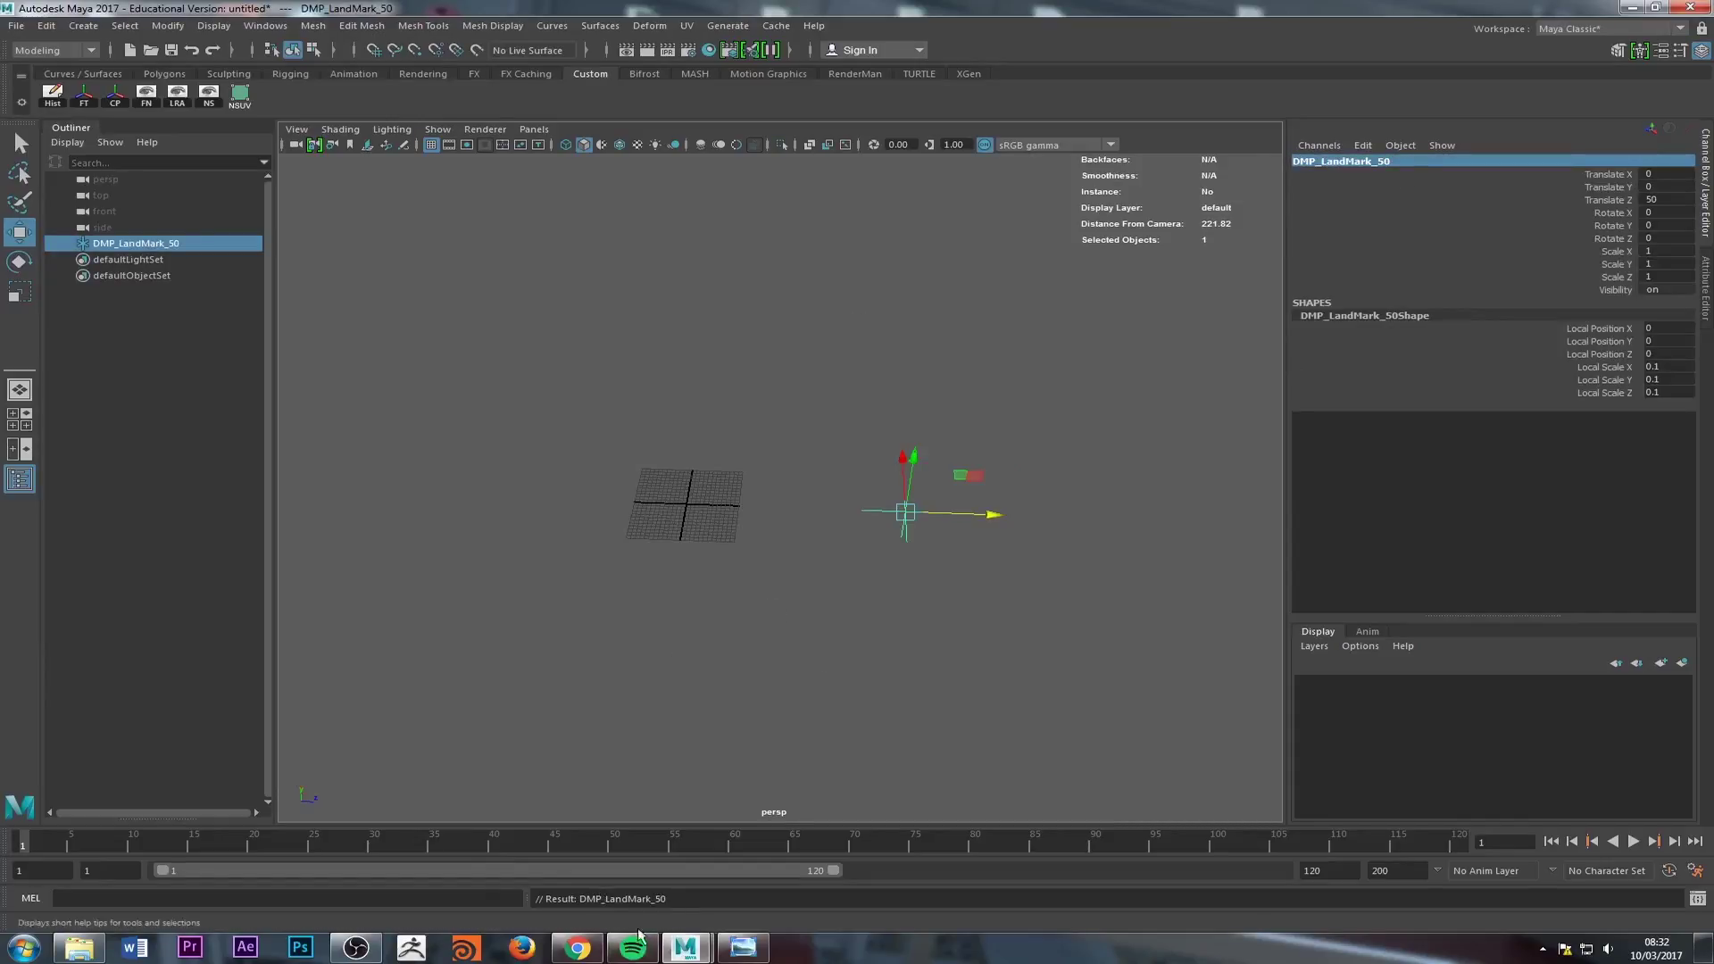
# Step: Consult the matte painting reference, then duplicate the DMP_LandMark_50 locator and move the copy along Z to about 118
pyautogui.click(744, 947)
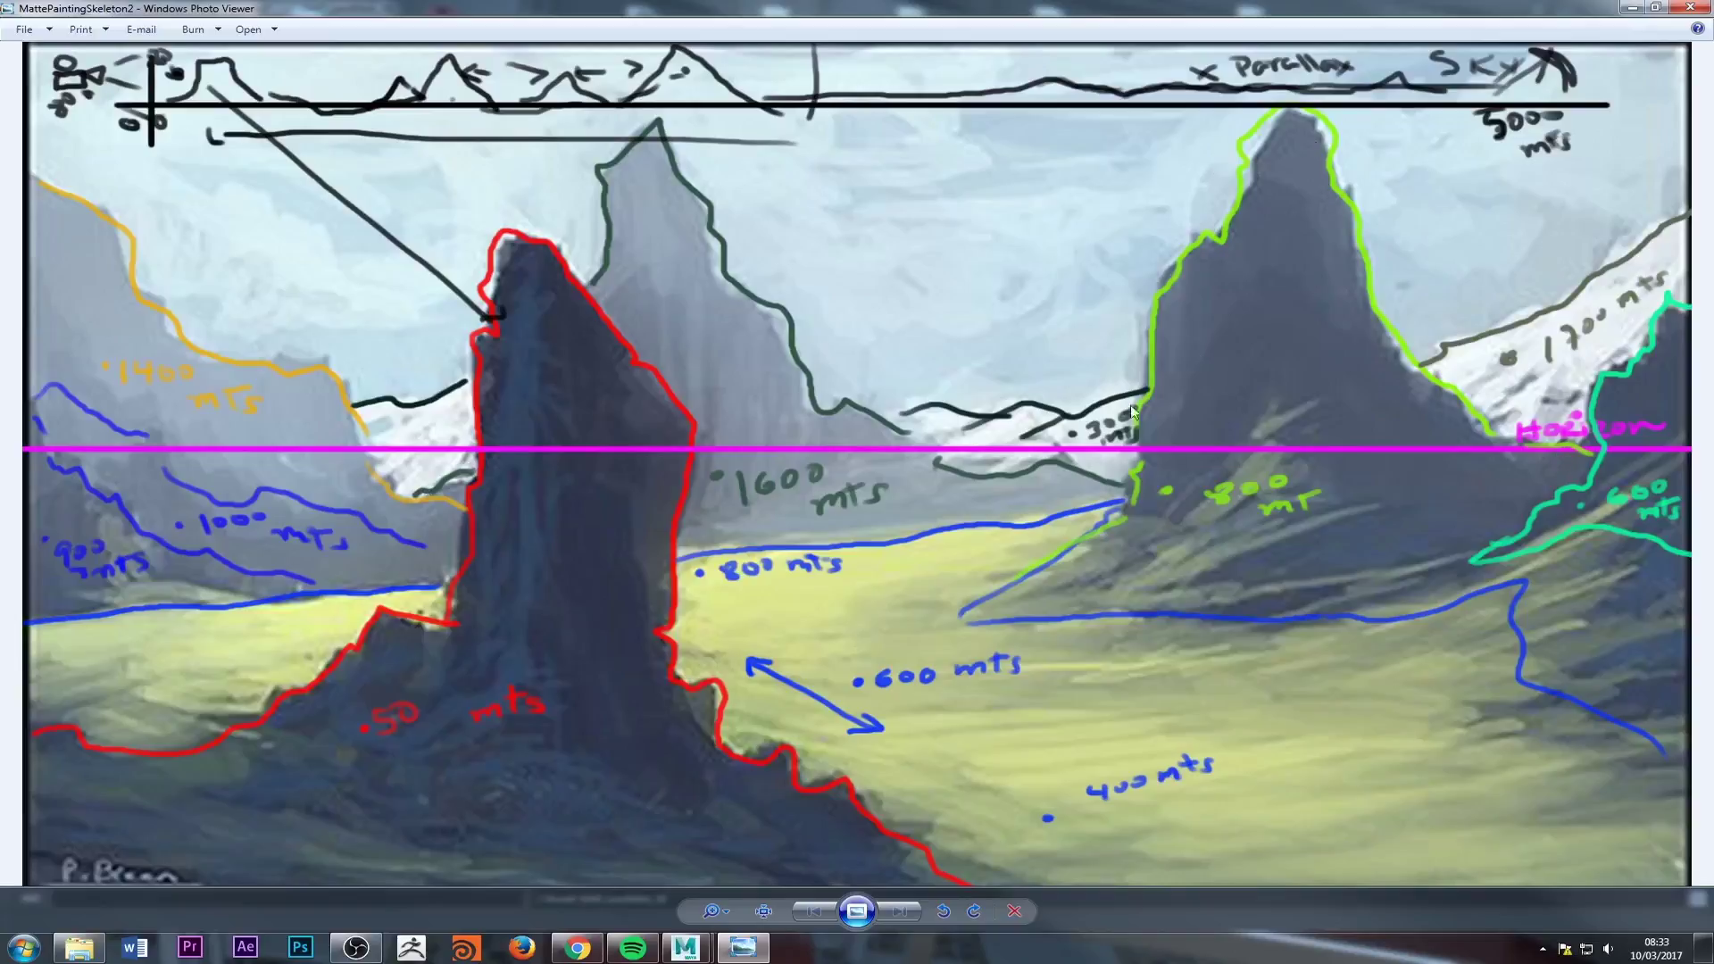
pyautogui.click(1631, 8)
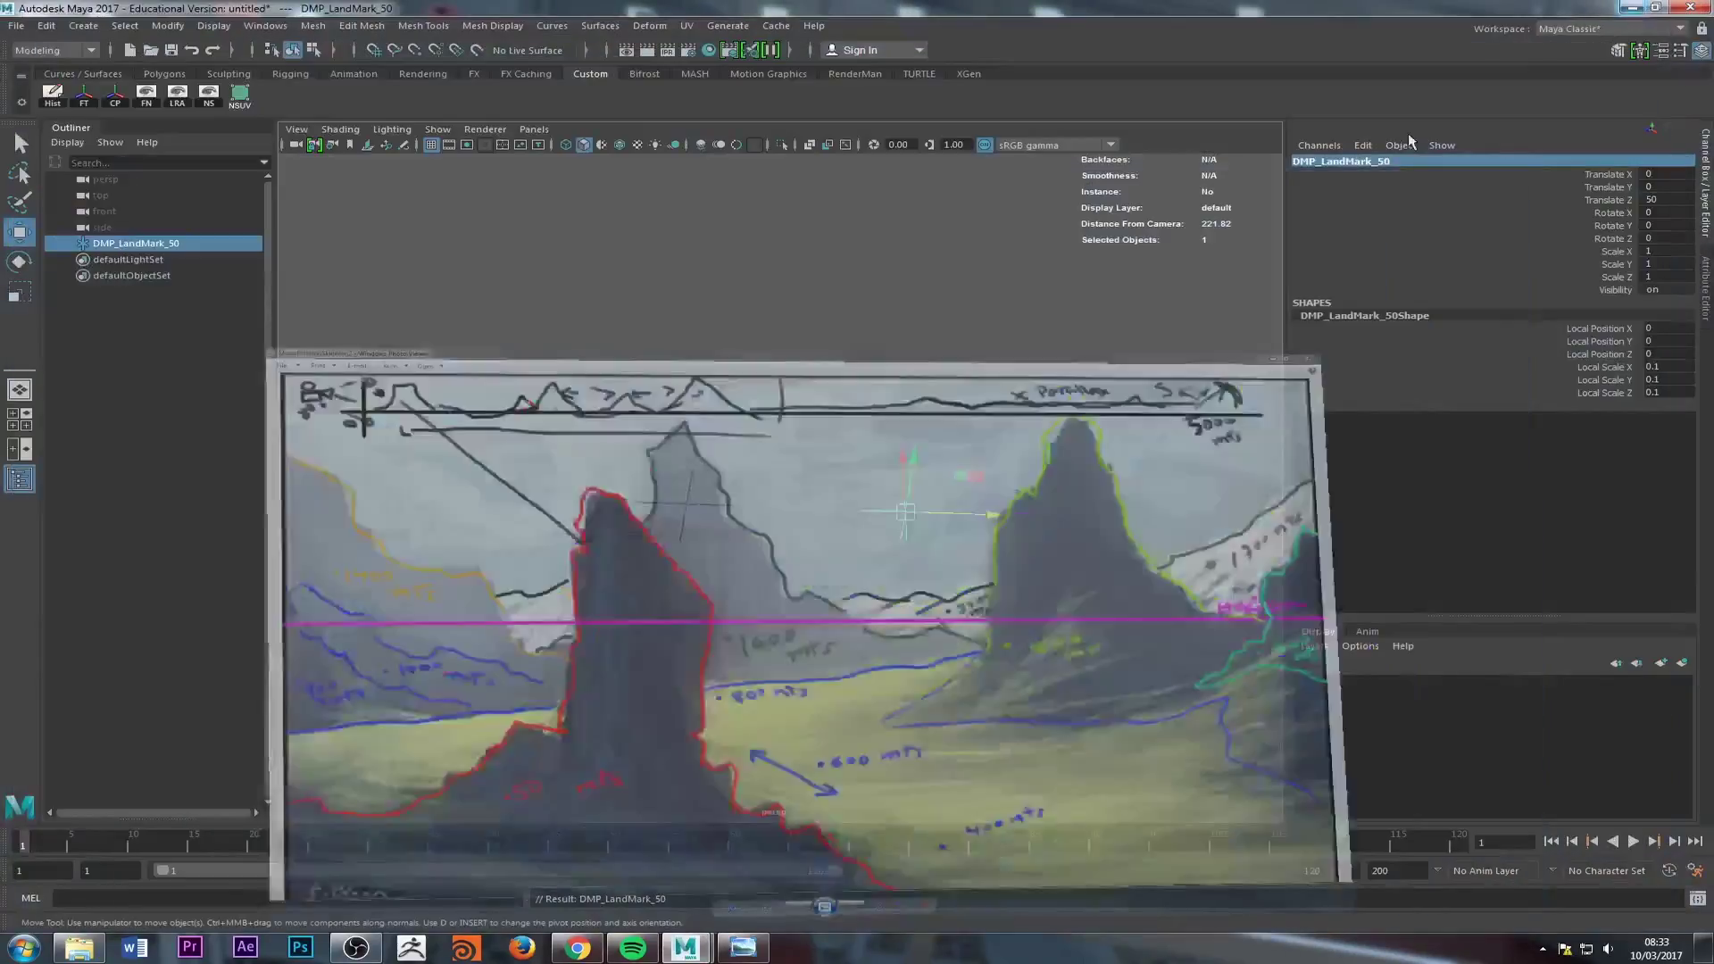
pyautogui.click(893, 574)
pyautogui.moveTo(877, 465); pyautogui.dragTo(1300, 517)
pyautogui.hotkey('ctrl', 'd')
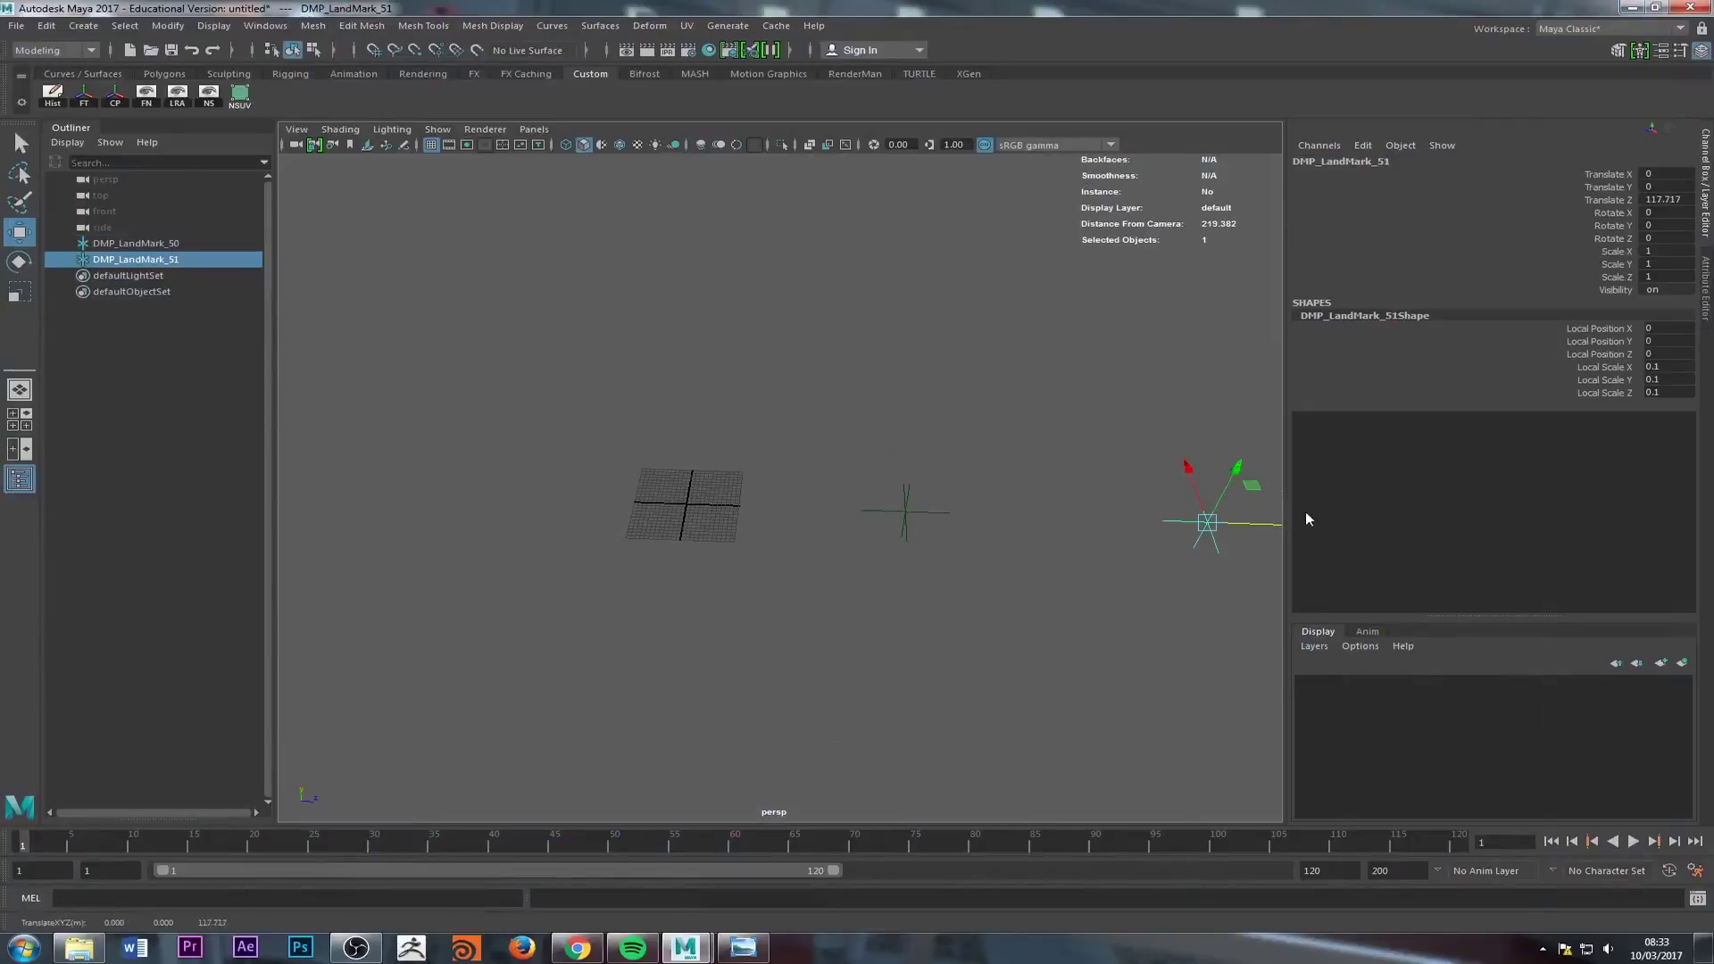
# Step: Set the duplicated landmark locator's Translate Z to 400
pyautogui.doubleClick(1653, 200)
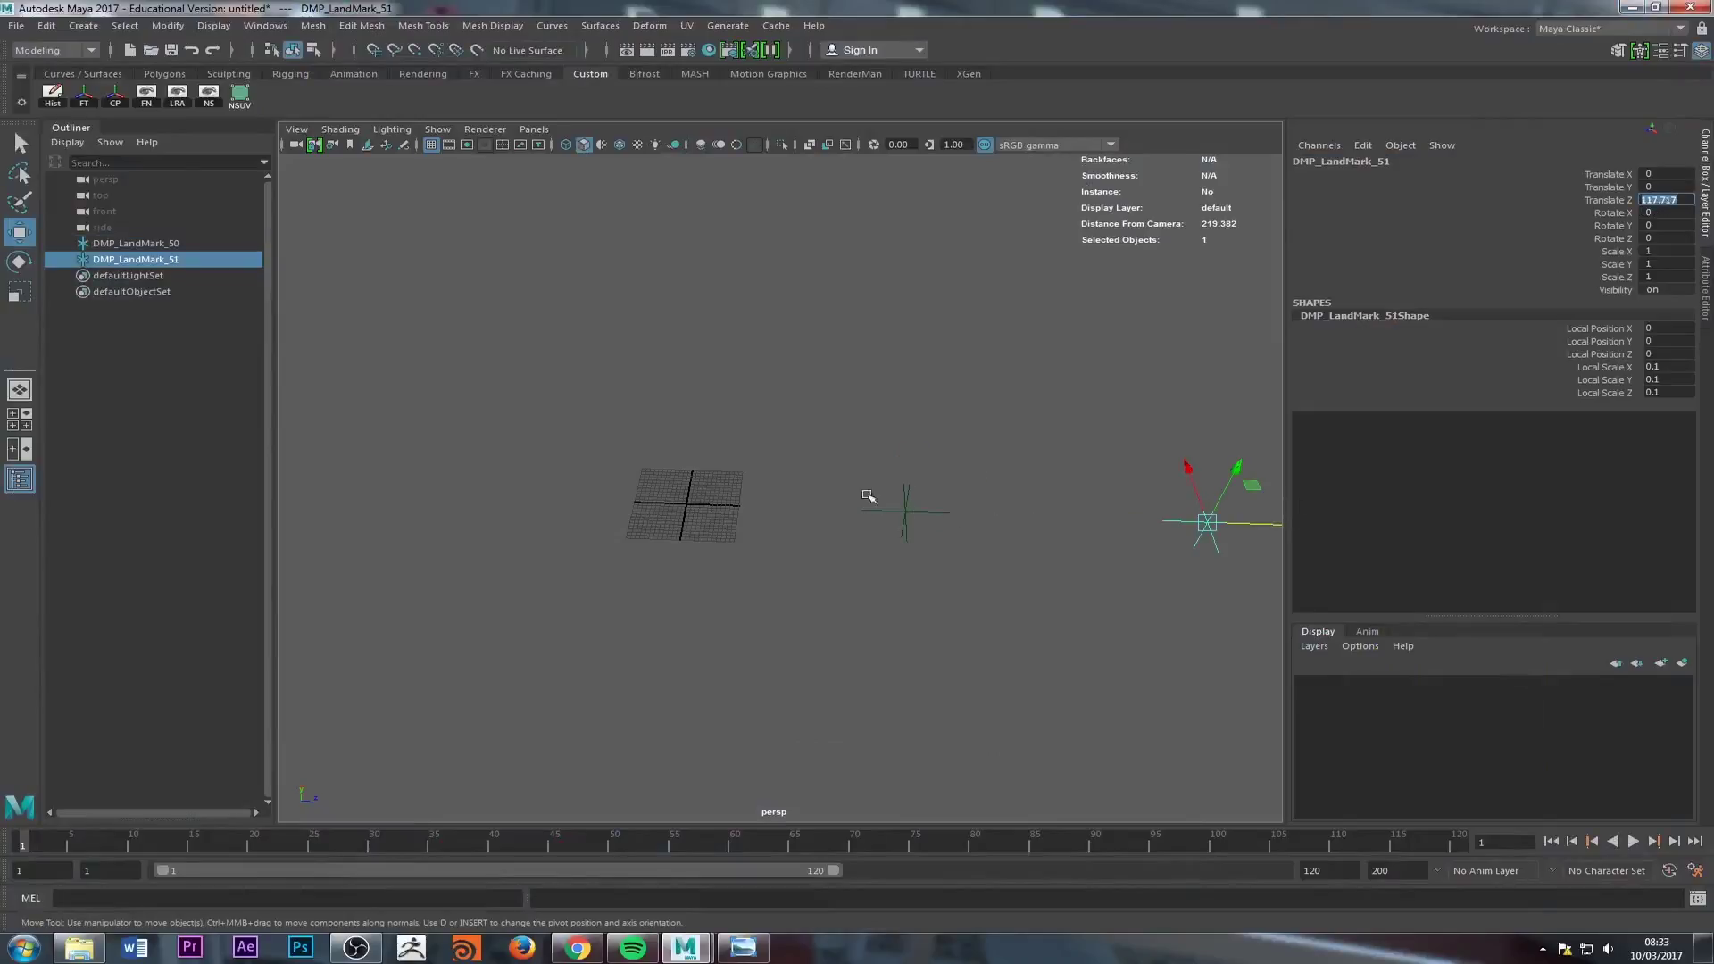
pyautogui.moveTo(854, 485); pyautogui.dragTo(928, 552)
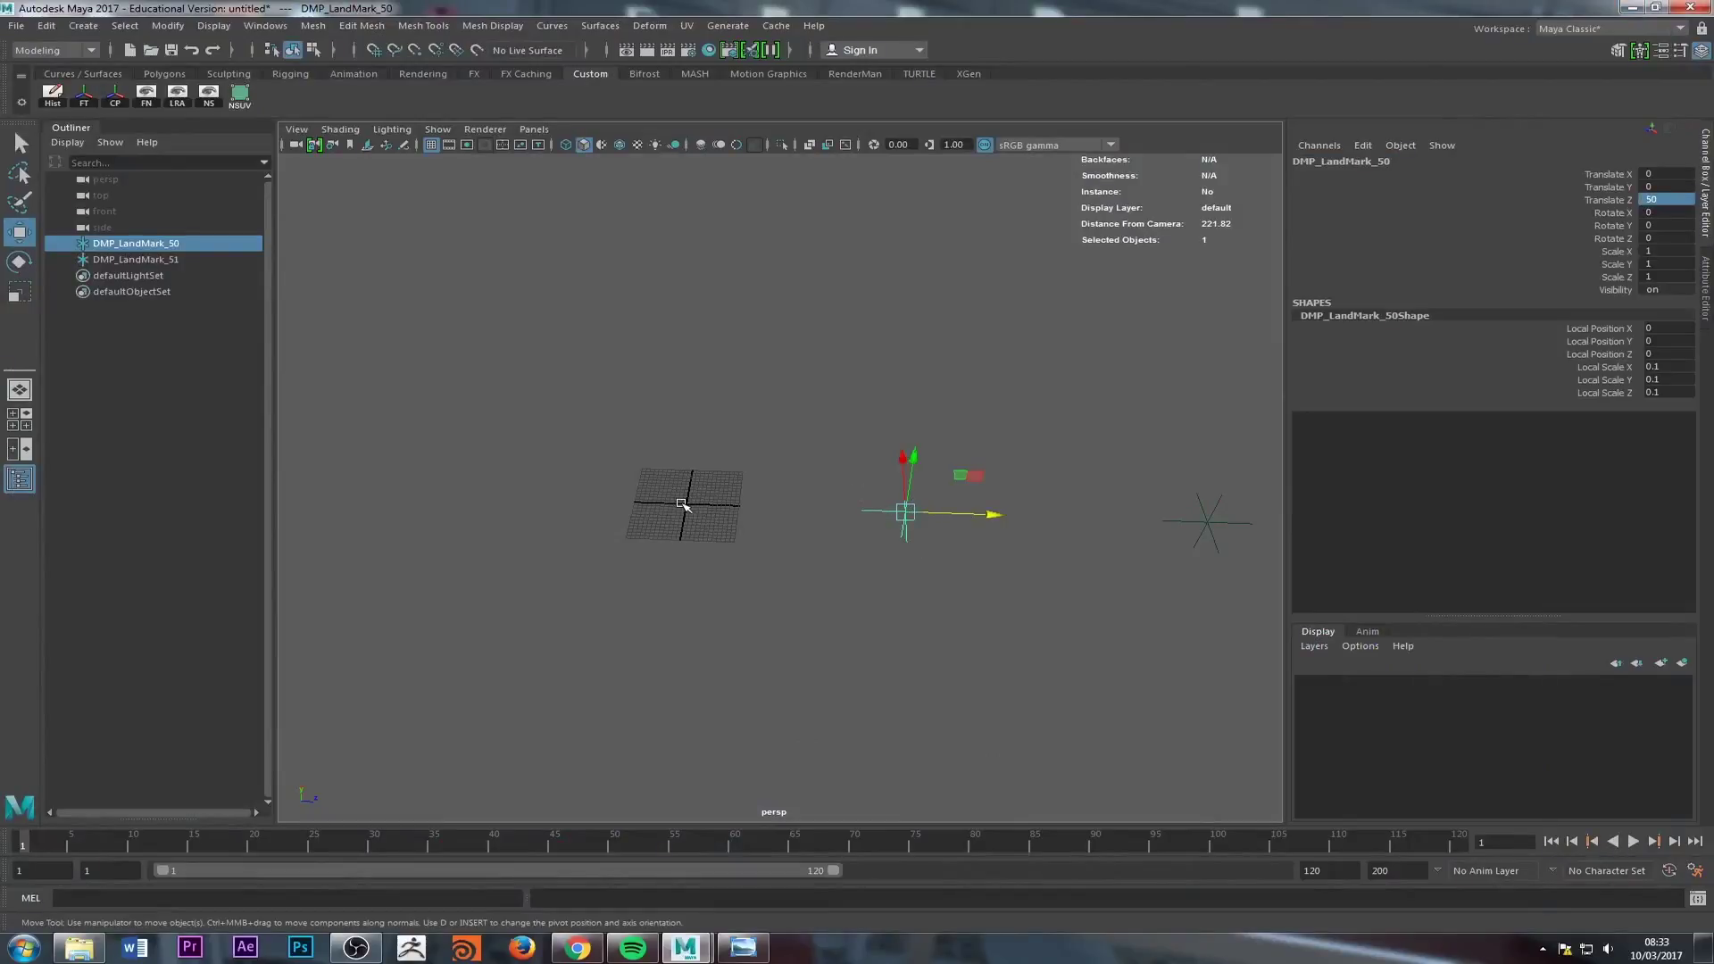
pyautogui.moveTo(1178, 505); pyautogui.dragTo(1258, 536)
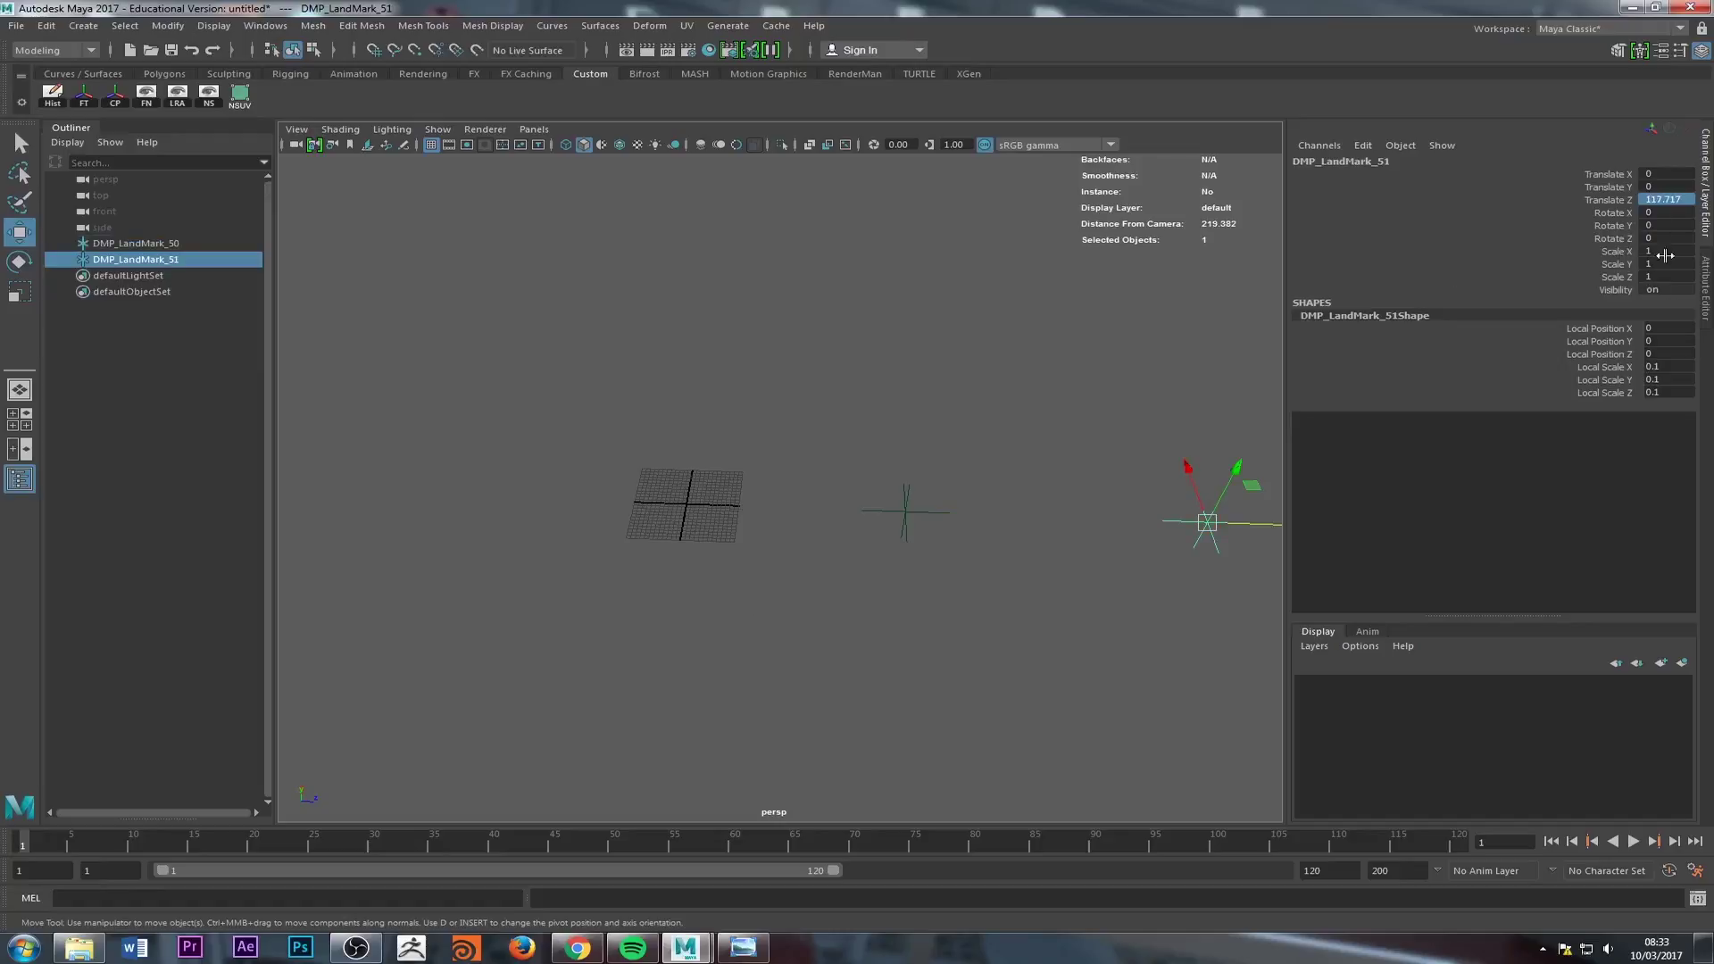
pyautogui.doubleClick(1669, 199)
pyautogui.write('400')
pyautogui.press('Return')
pyautogui.scroll(-6, 616, 504)
pyautogui.keyDown('alt'); pyautogui.moveTo(1227, 402); pyautogui.dragTo(945, 466, button='middle'); pyautogui.keyUp('alt')
pyautogui.scroll(-2, 928, 473)
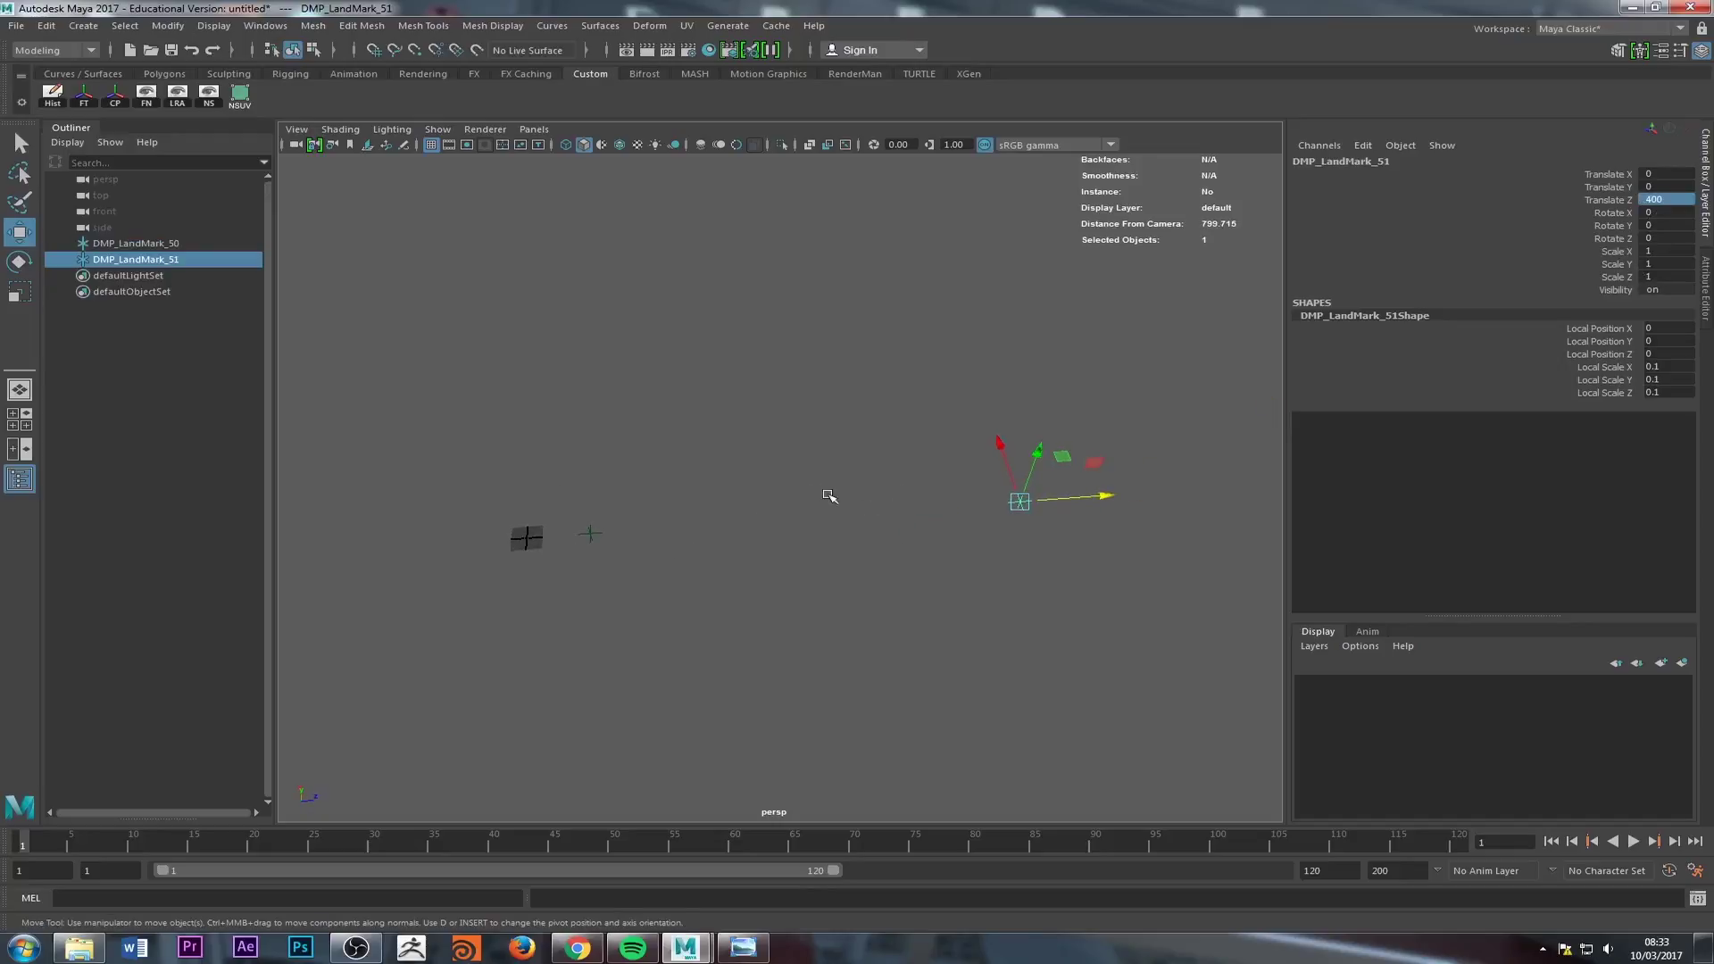
# Step: Rename the duplicated landmark locator to DMP_LandMark_400, then deselect it
pyautogui.click(1002, 508)
pyautogui.moveTo(977, 484); pyautogui.dragTo(1063, 543)
pyautogui.click(1398, 163)
pyautogui.click(1398, 163)
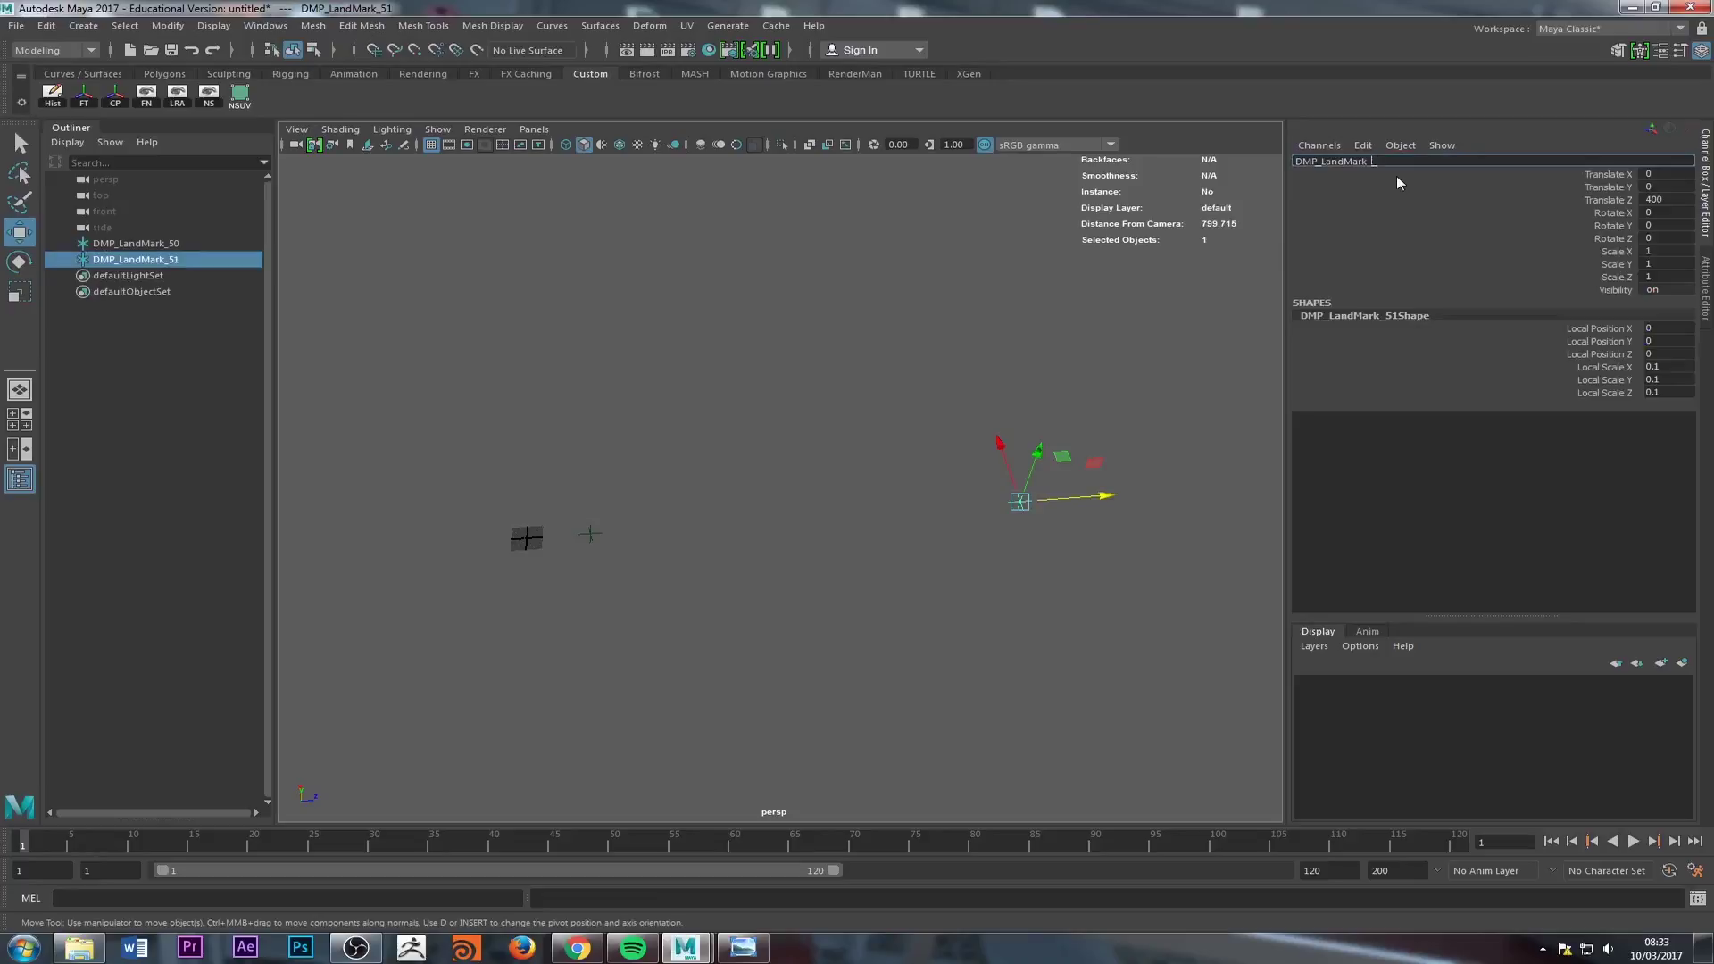
pyautogui.write('400')
pyautogui.press('Return')
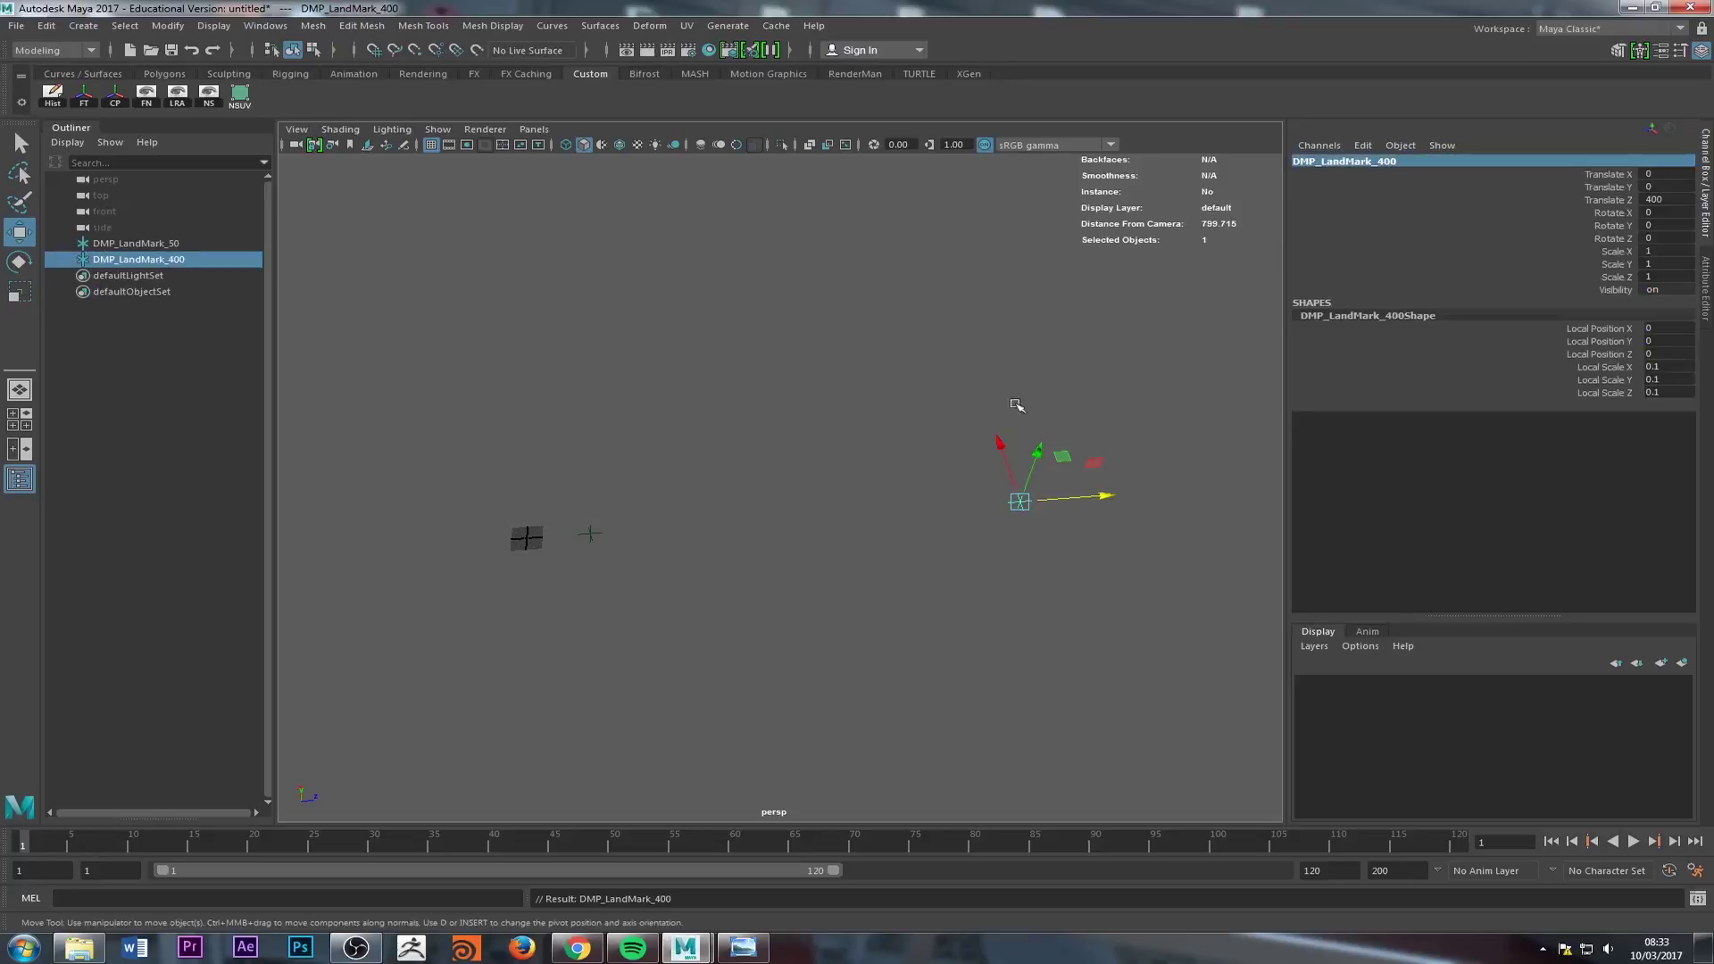
pyautogui.click(905, 459)
pyautogui.keyDown('alt'); pyautogui.moveTo(687, 560); pyautogui.dragTo(822, 574); pyautogui.keyUp('alt')
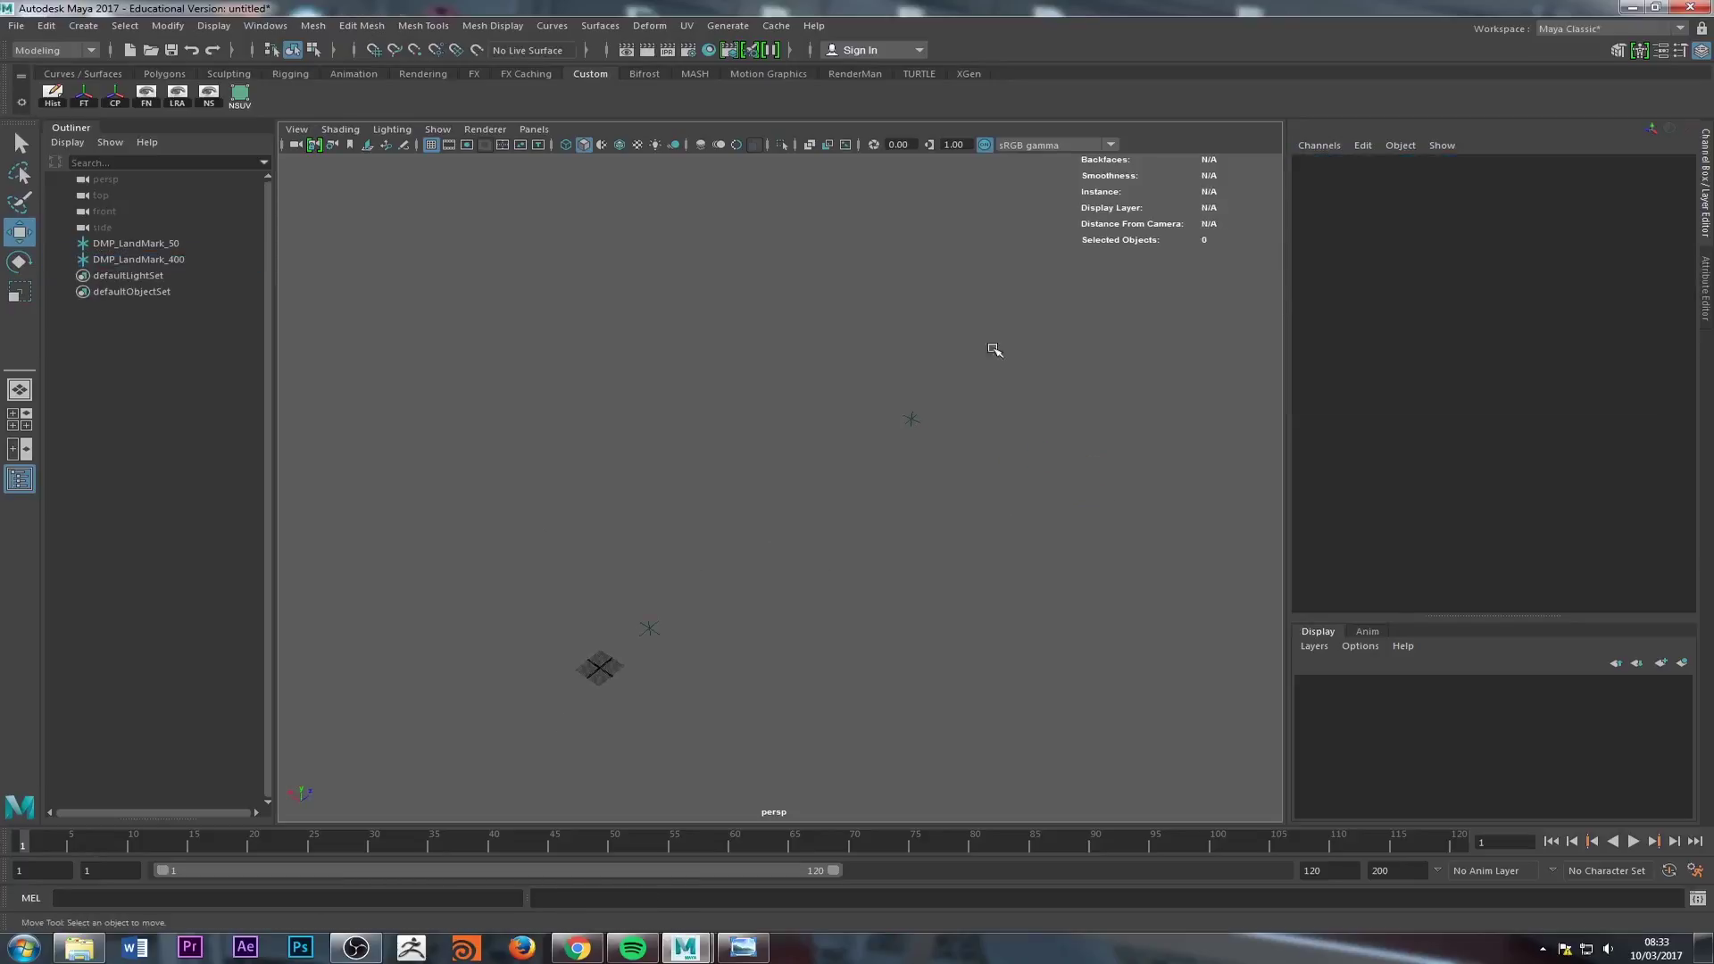
# Step: Open the scene DMP_skeleton_001.ma without saving changes to the untitled scene
pyautogui.click(150, 50)
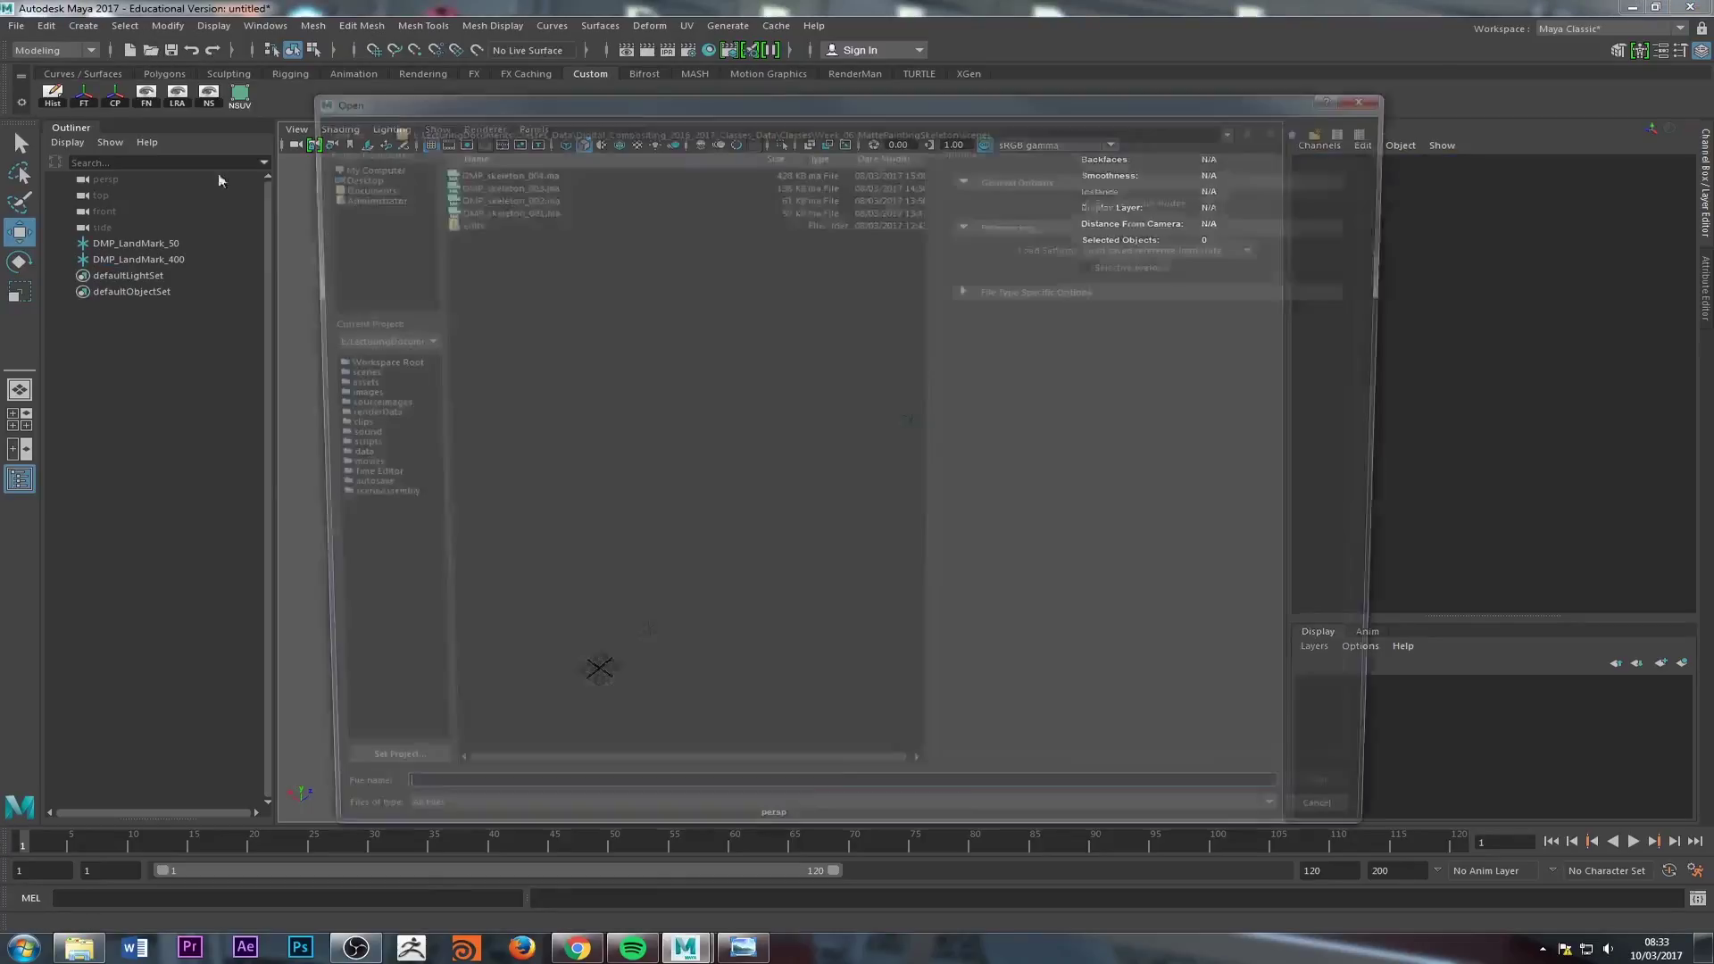
pyautogui.doubleClick(496, 207)
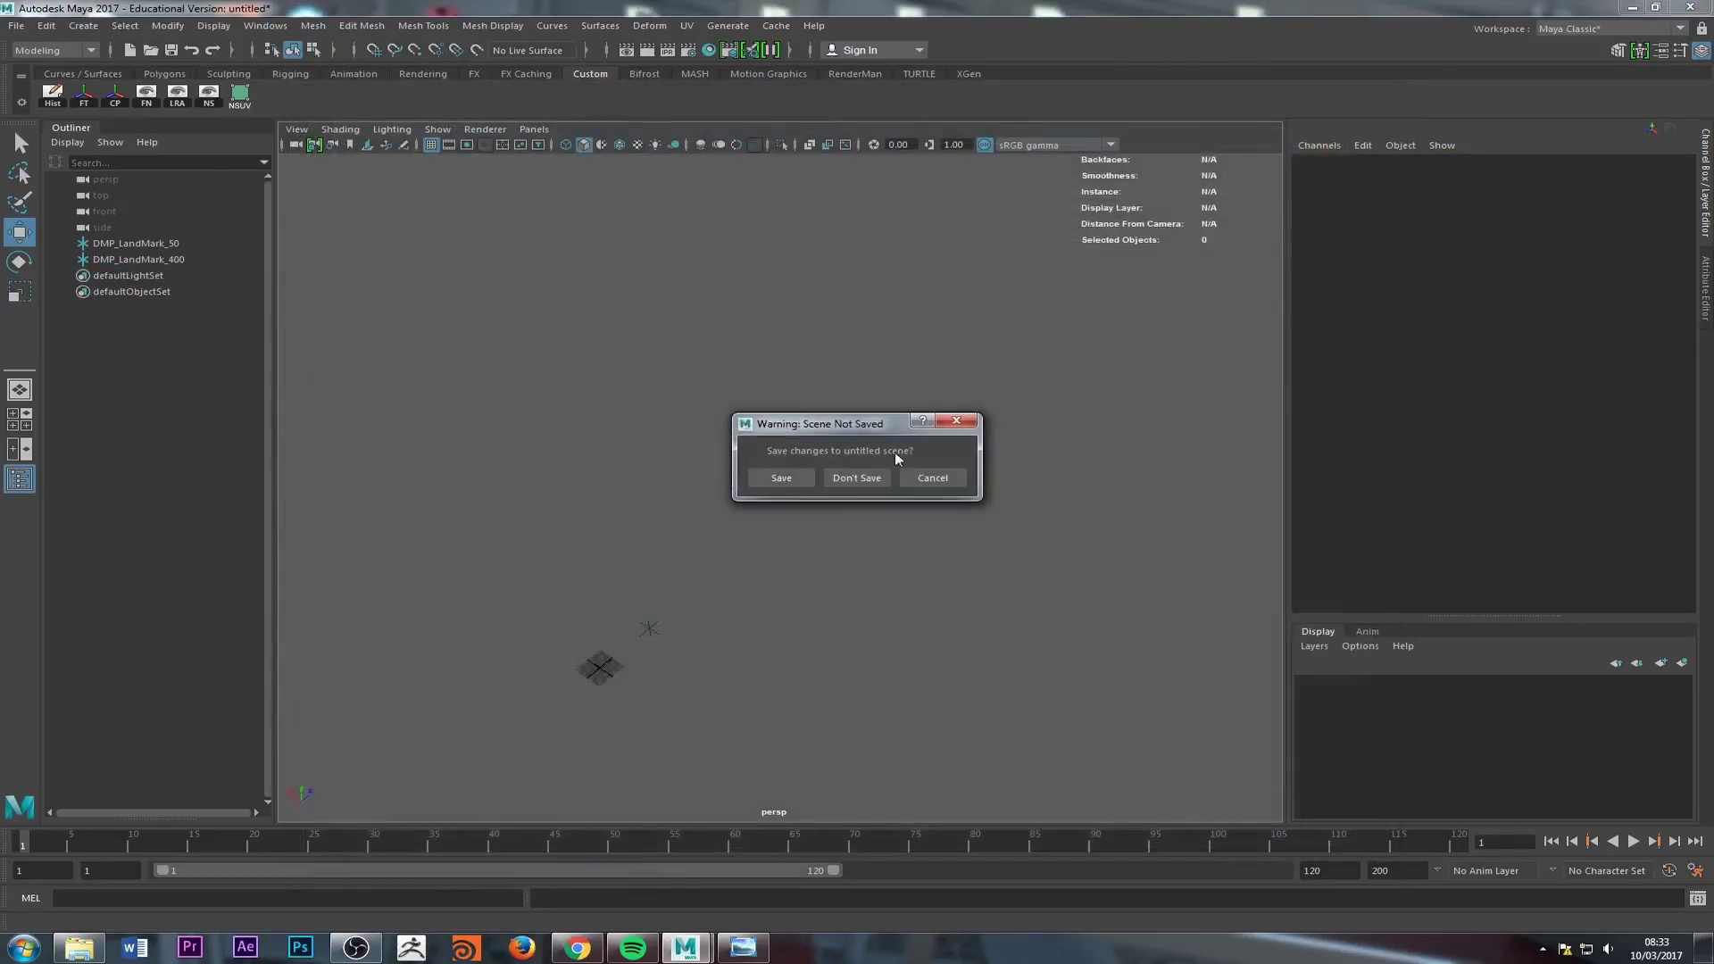
pyautogui.click(837, 474)
pyautogui.keyDown('alt'); pyautogui.moveTo(731, 446); pyautogui.dragTo(595, 555); pyautogui.keyUp('alt')
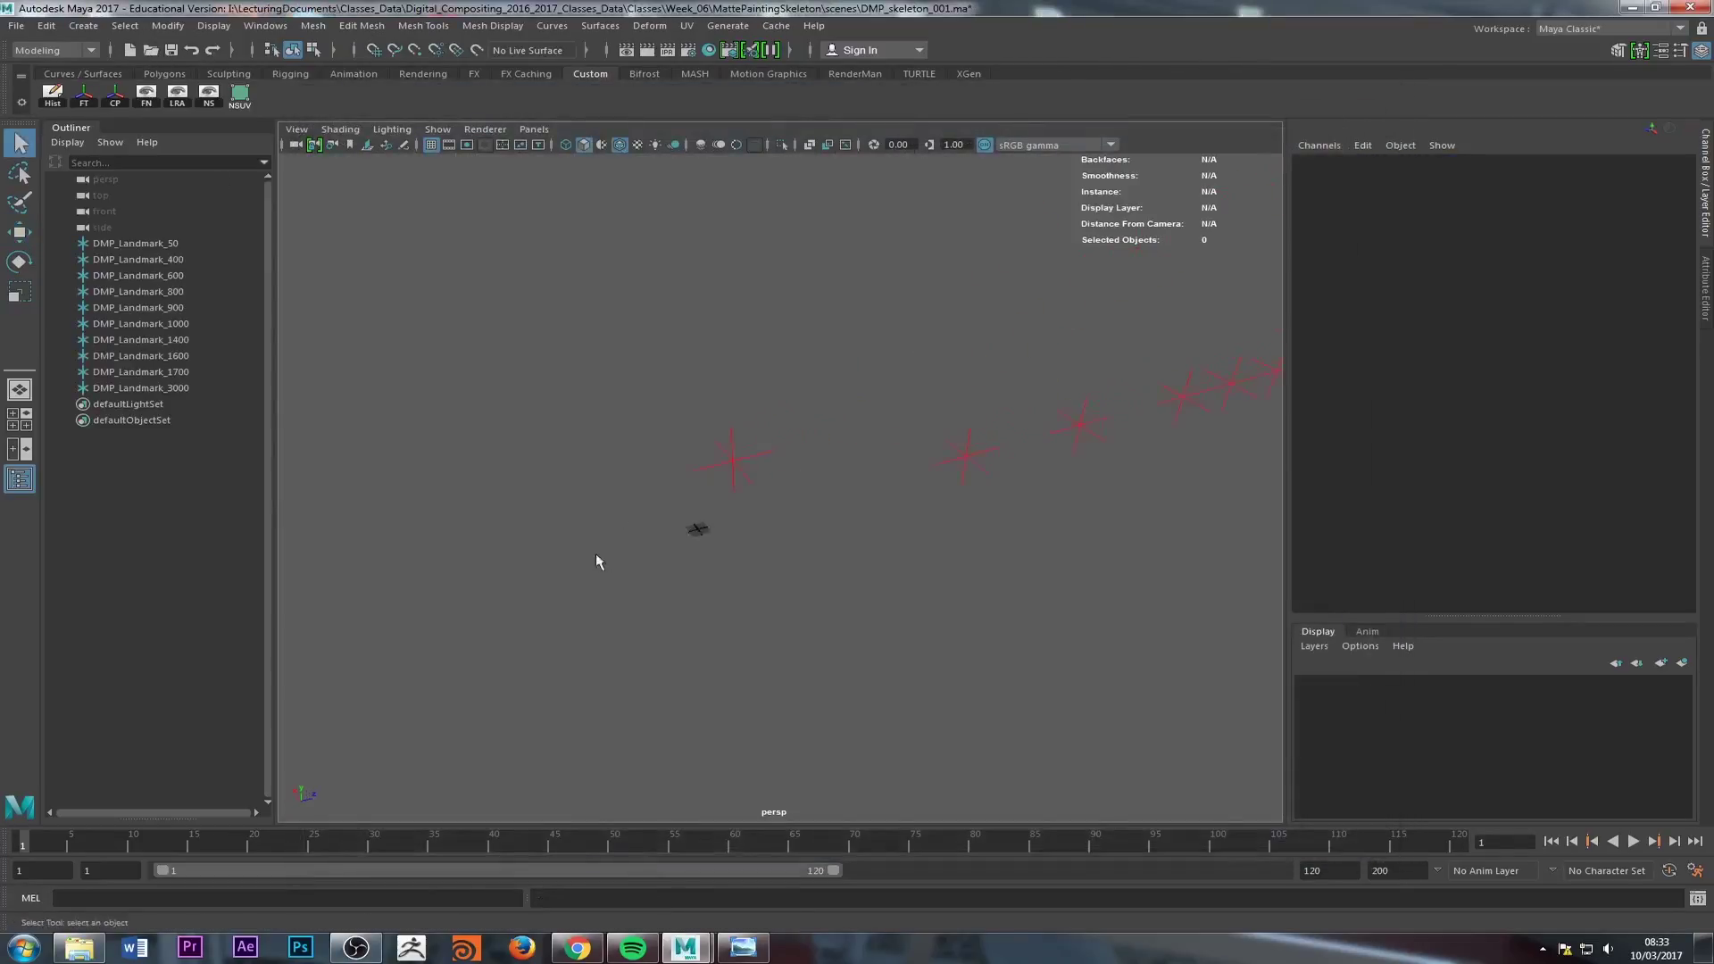
# Step: Set the DMP_Landmark_50 locator's Translate Y to 0
pyautogui.click(697, 456)
pyautogui.click(1678, 186)
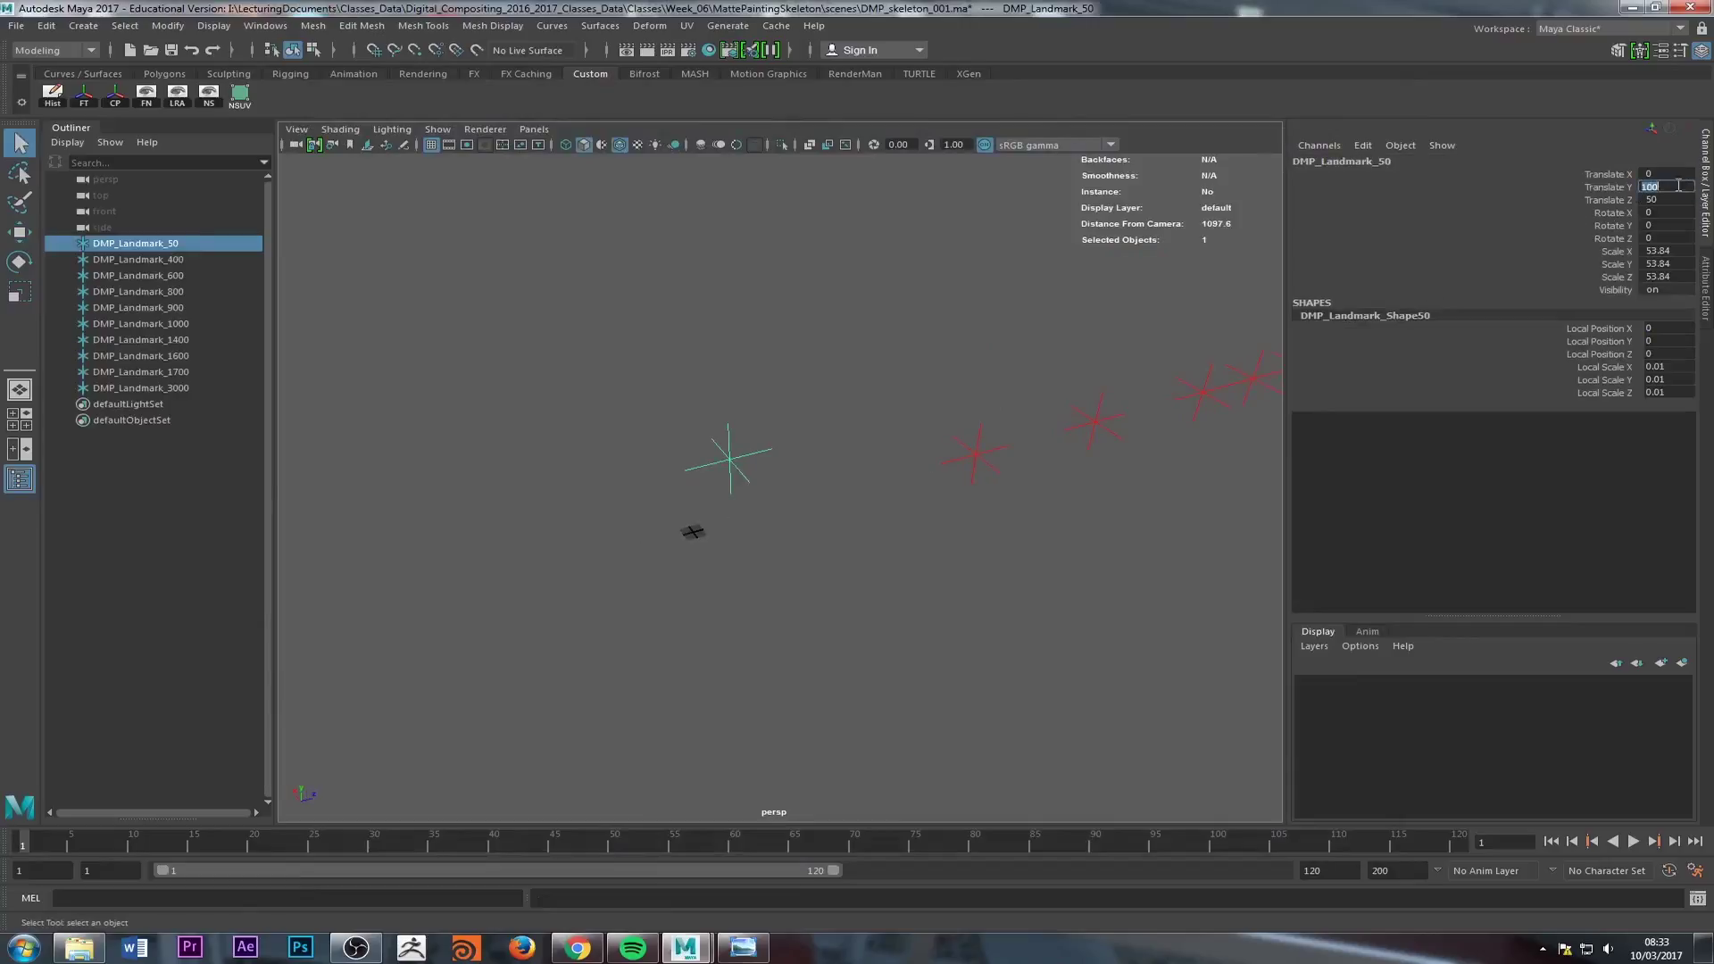
pyautogui.write('0')
pyautogui.press('Return')
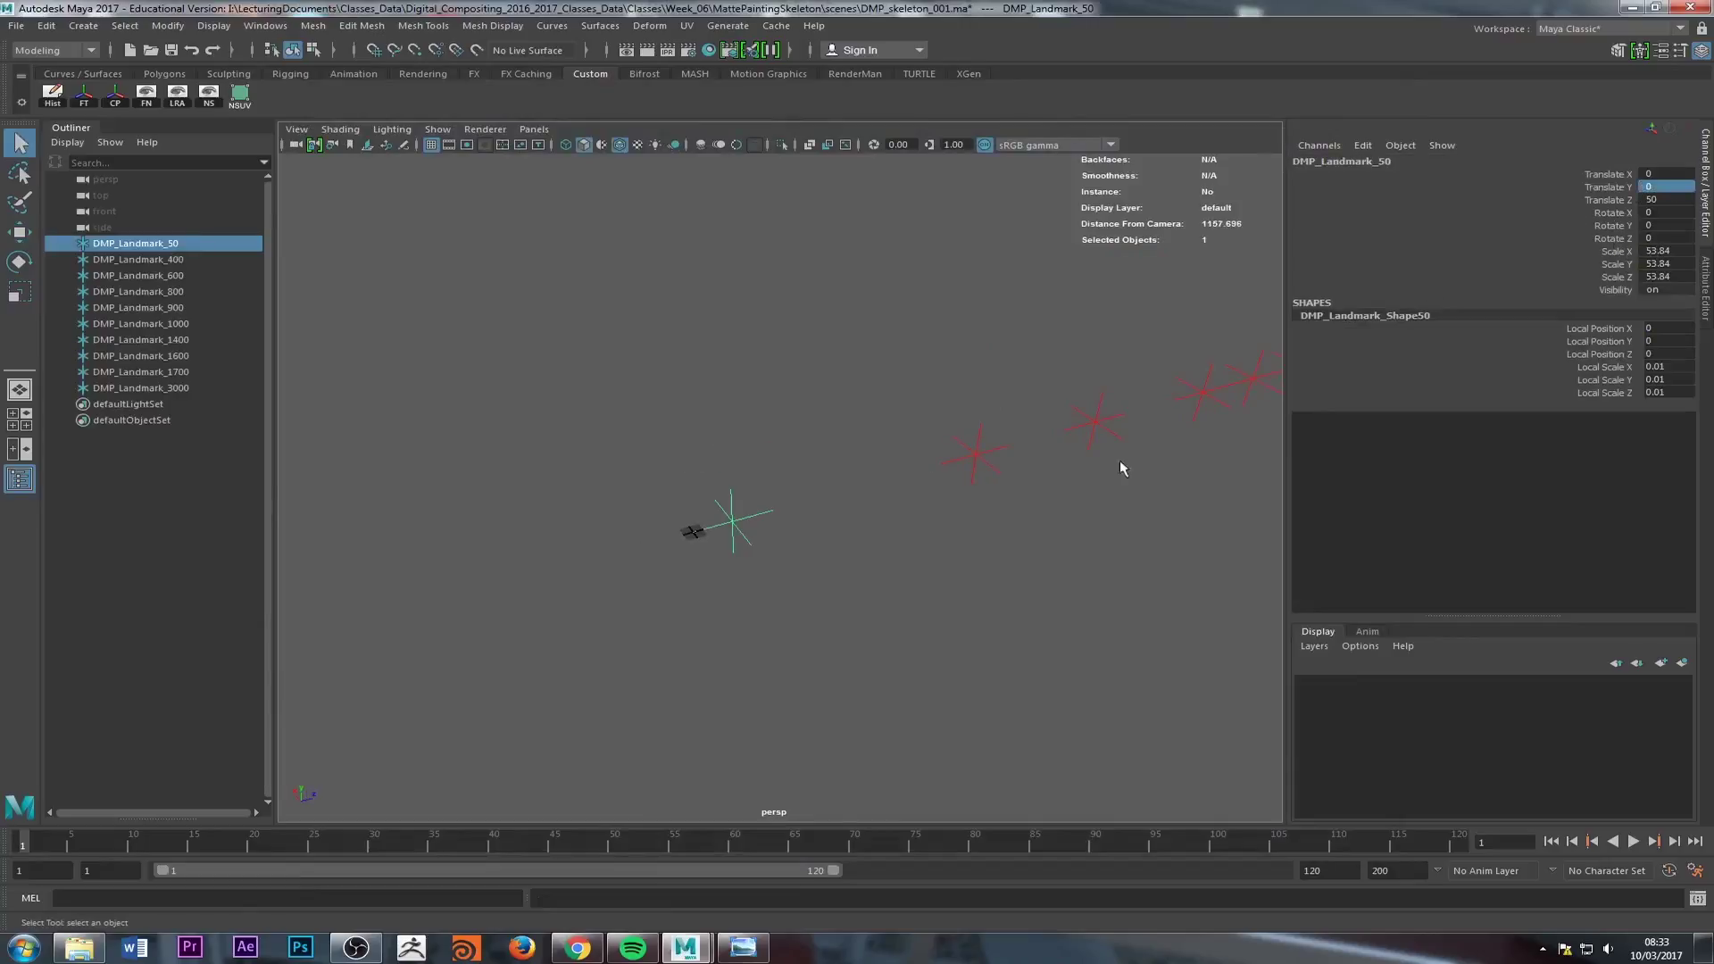
pyautogui.keyDown('alt'); pyautogui.moveTo(593, 647); pyautogui.dragTo(695, 630); pyautogui.keyUp('alt')
pyautogui.keyDown('alt'); pyautogui.moveTo(694, 630); pyautogui.dragTo(1000, 737, button='right'); pyautogui.keyUp('alt')
# Step: Check the Animation and general Settings categories in the preferences, then close them
pyautogui.click(1695, 870)
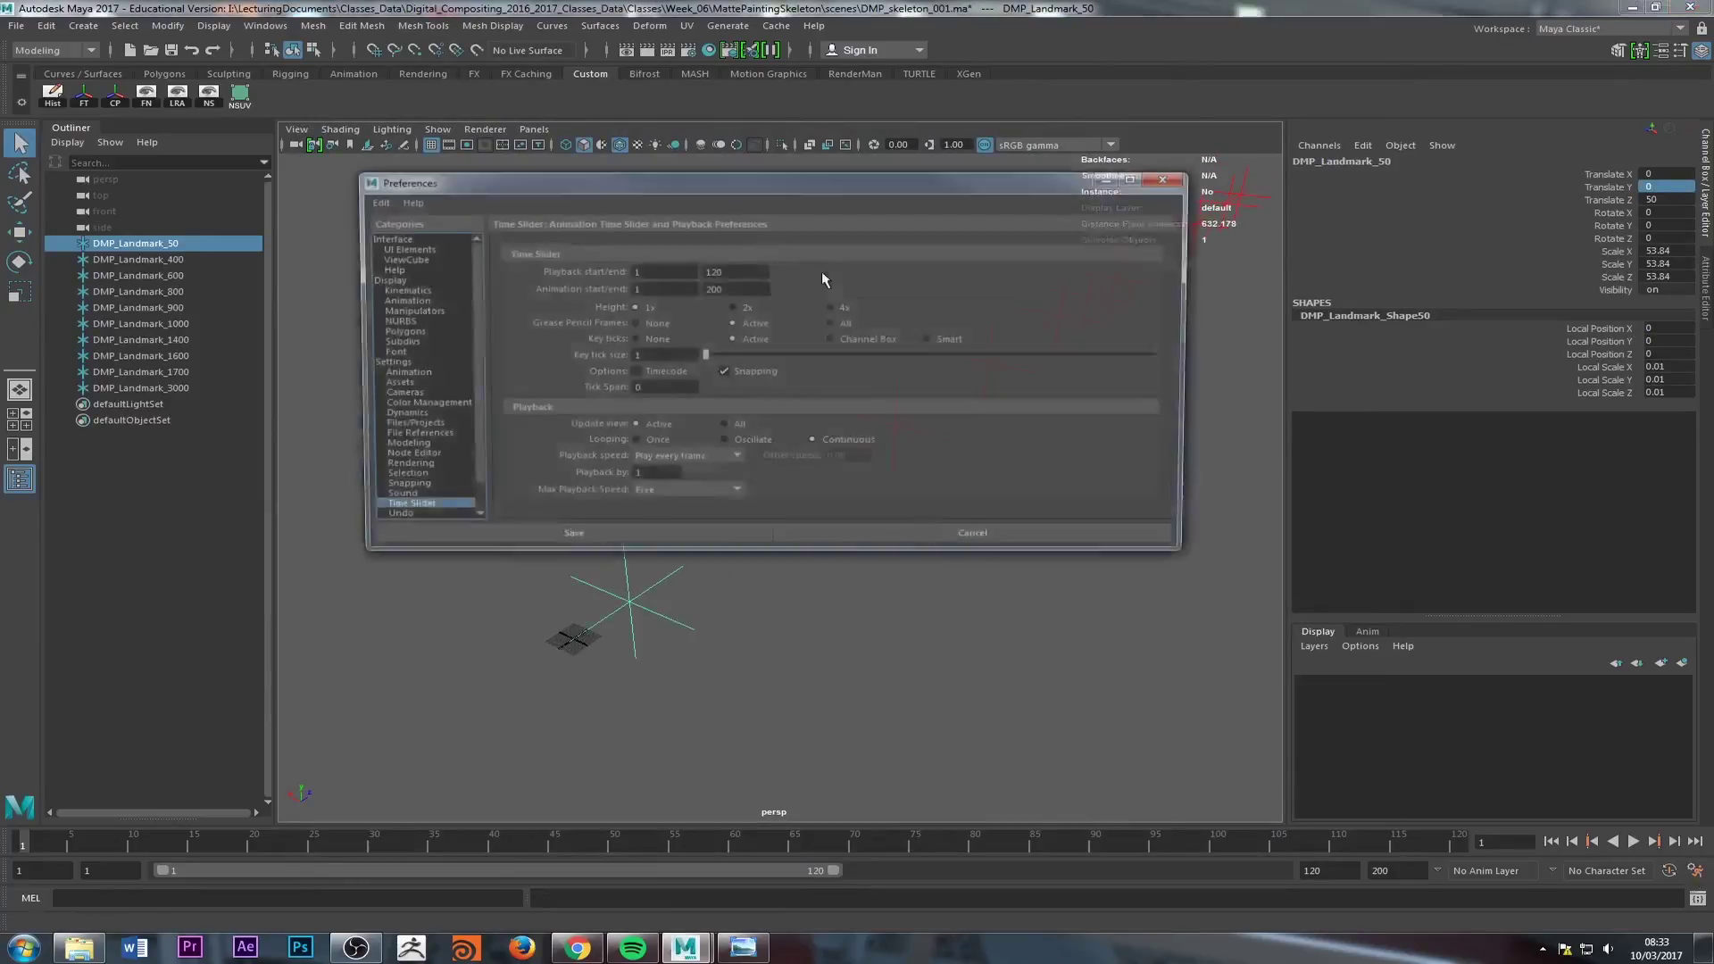
pyautogui.click(385, 369)
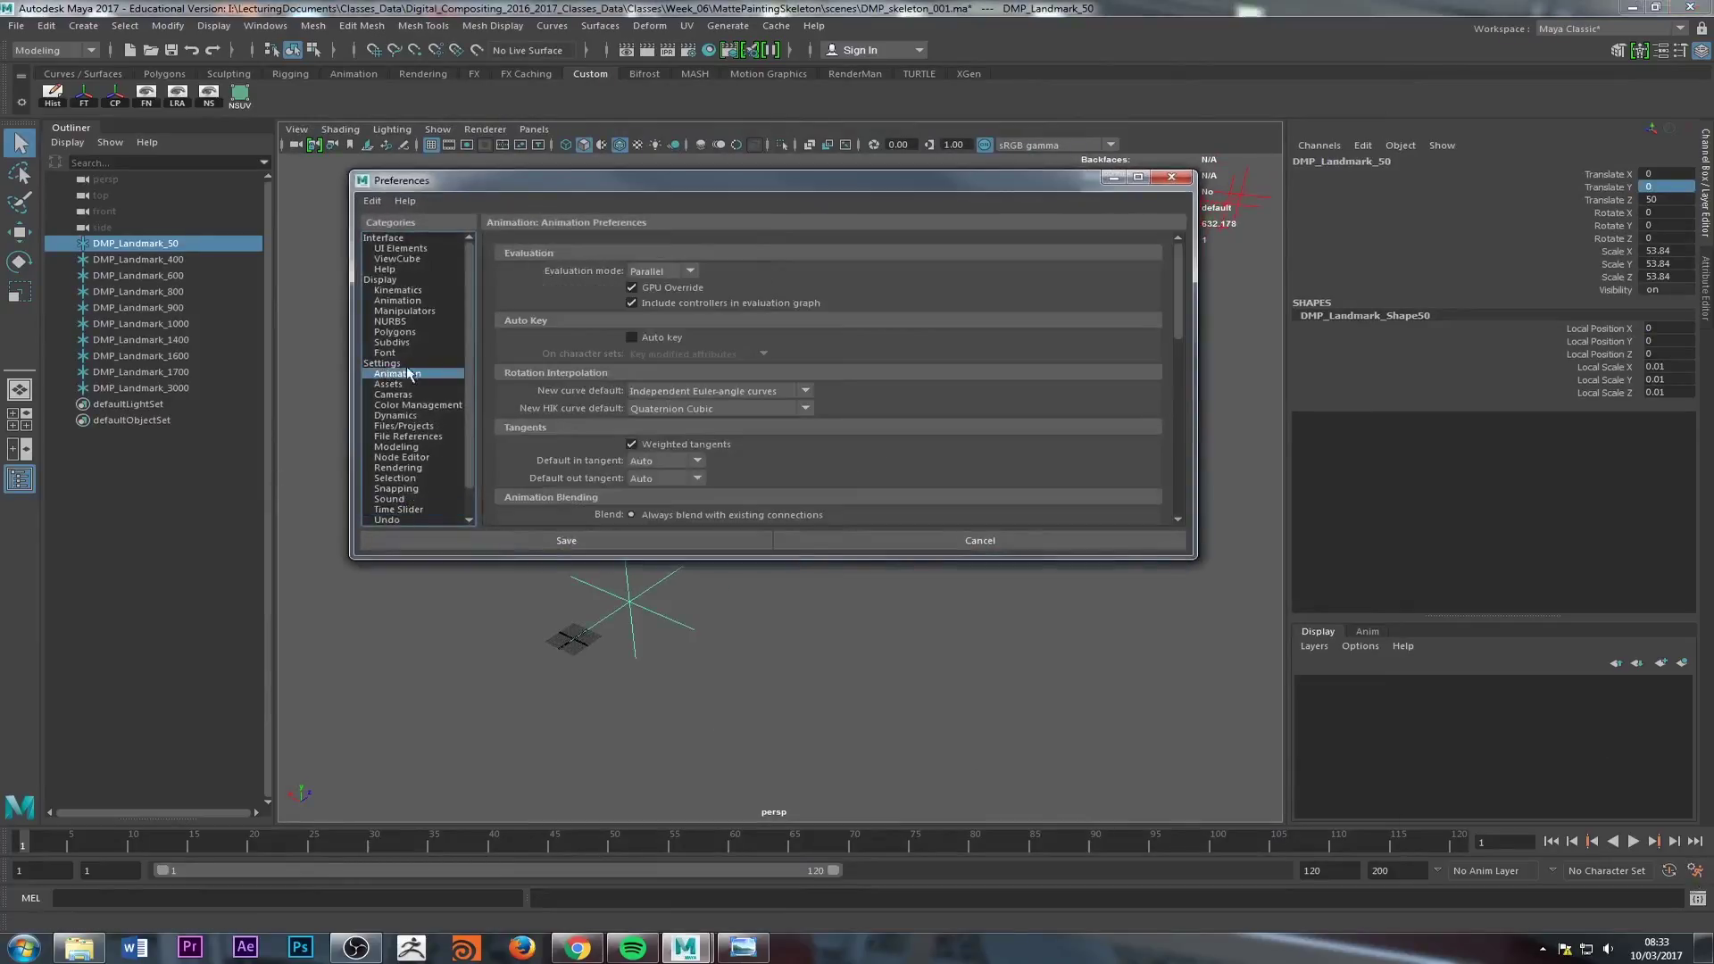
pyautogui.click(403, 365)
pyautogui.click(1171, 177)
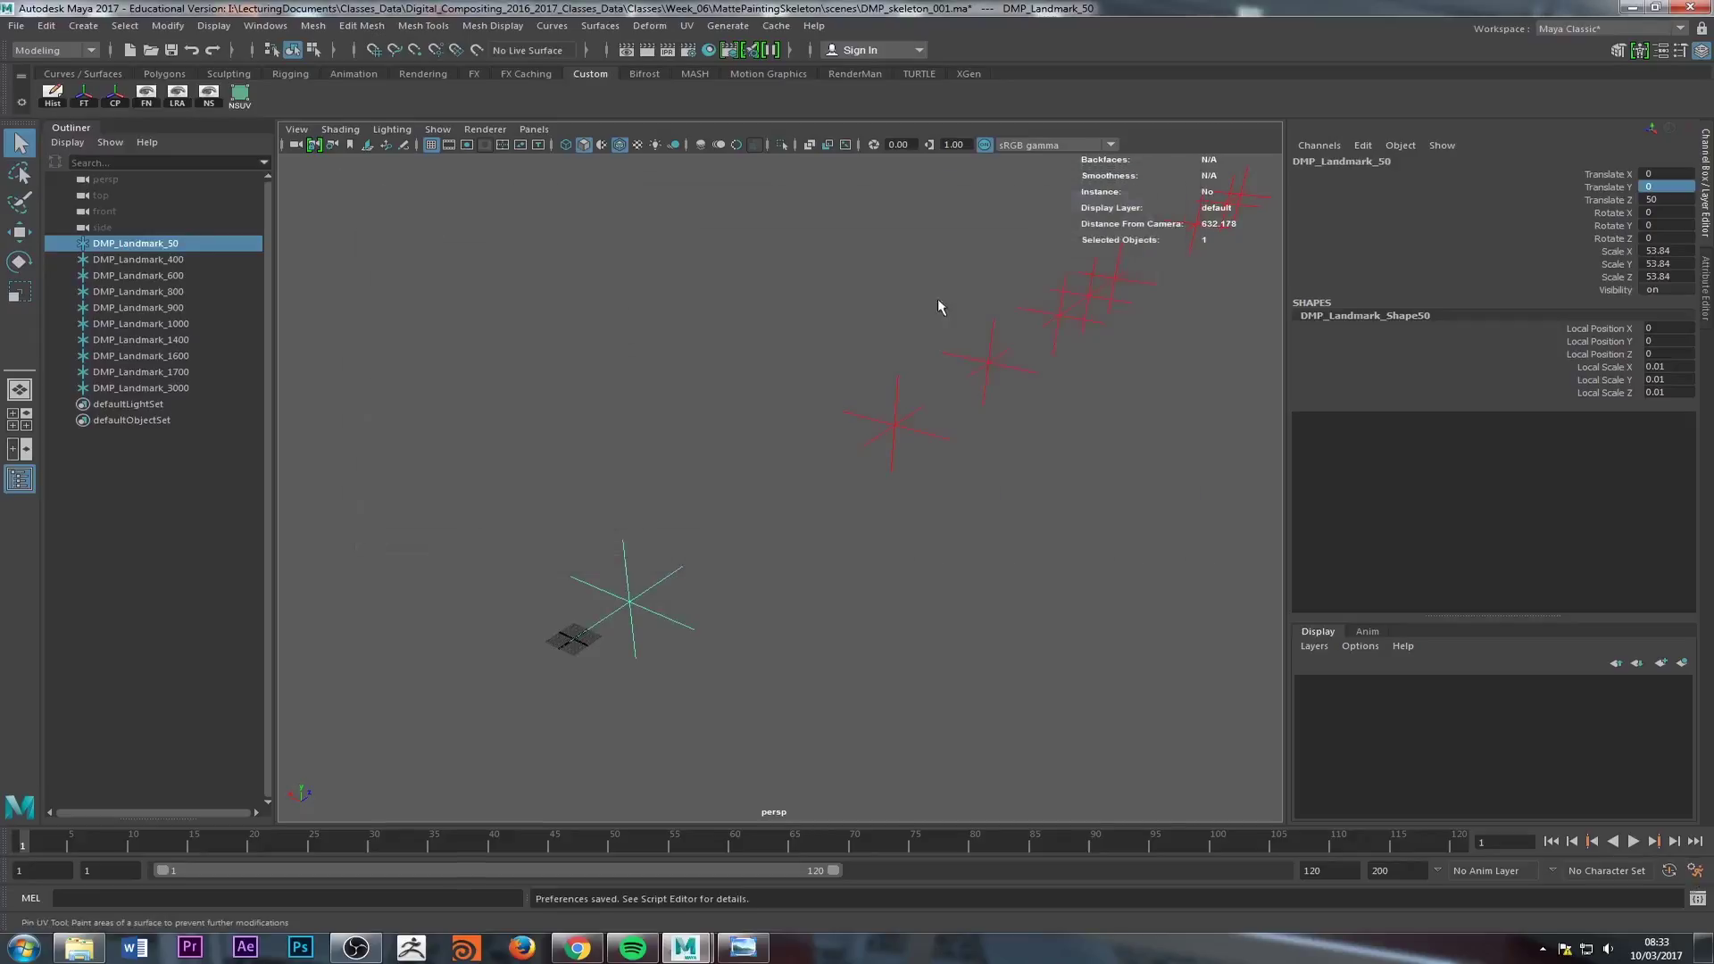
# Step: Inspect the names and Translate Z values of the nearer landmark locators, from DMP_Landmark_50 through DMP_Landmark_1000
pyautogui.click(623, 445)
pyautogui.keyDown('alt'); pyautogui.moveTo(623, 444); pyautogui.dragTo(603, 497, button='right'); pyautogui.keyUp('alt')
pyautogui.keyDown('alt'); pyautogui.moveTo(603, 497); pyautogui.dragTo(555, 488); pyautogui.keyUp('alt')
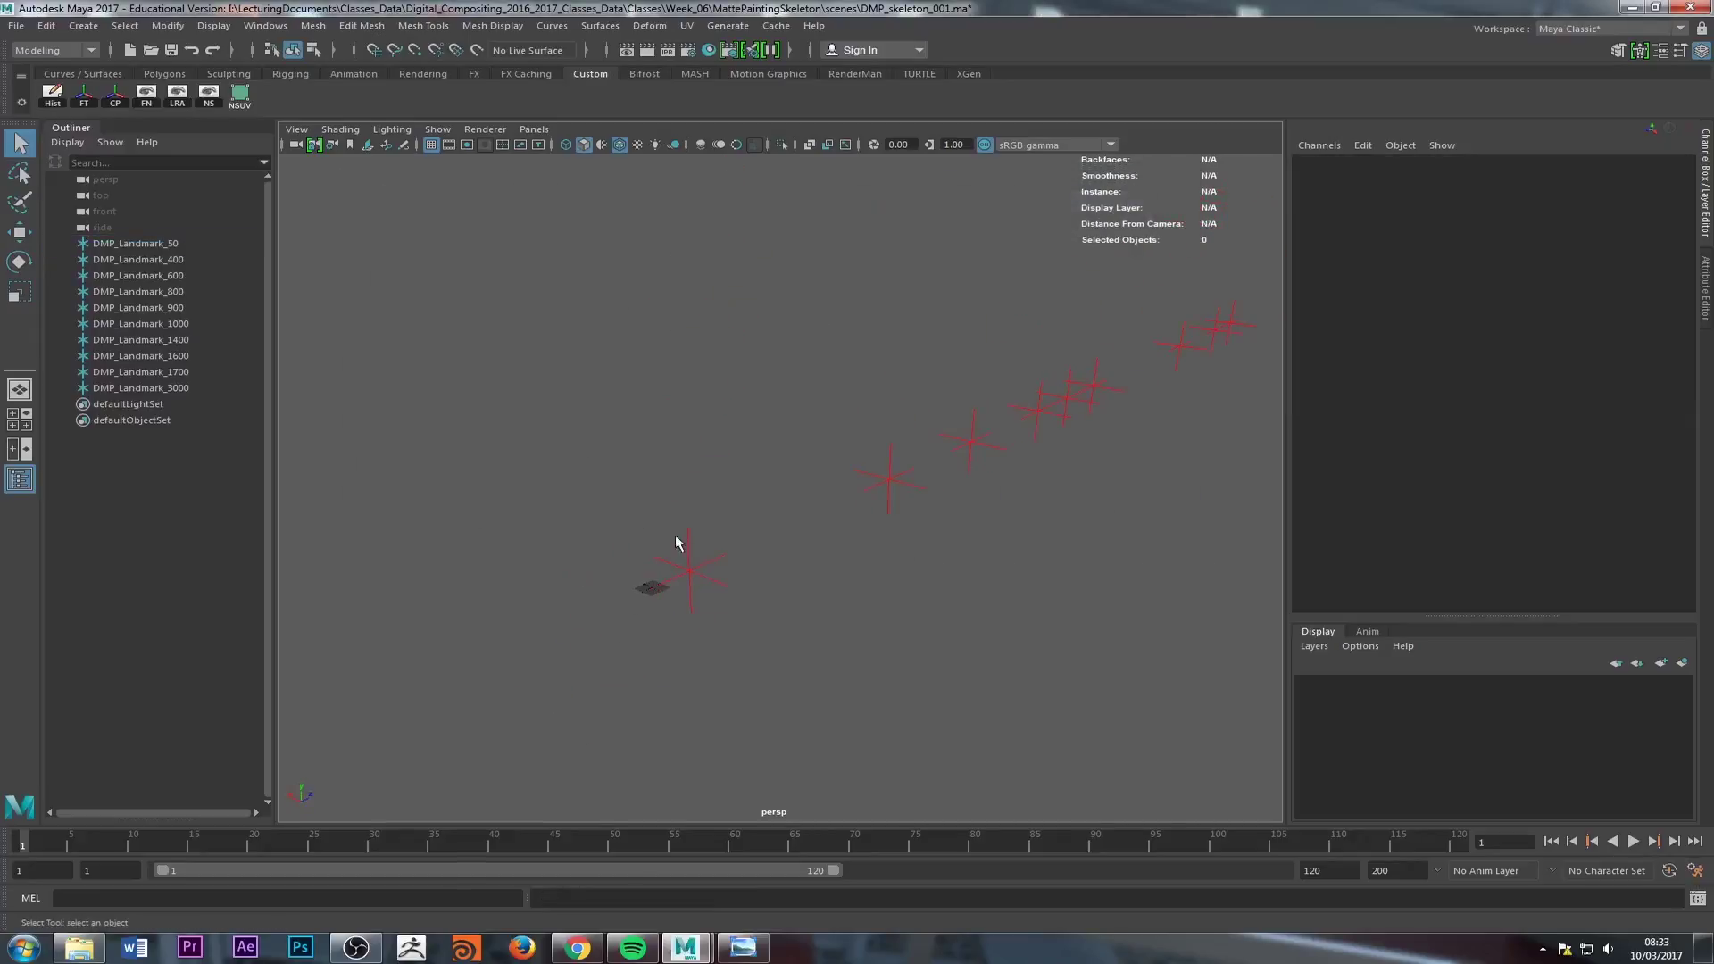
pyautogui.click(686, 553)
pyautogui.keyDown('alt'); pyautogui.moveTo(843, 560); pyautogui.dragTo(763, 620, button='middle'); pyautogui.keyUp('alt')
pyautogui.keyDown('alt'); pyautogui.moveTo(763, 620); pyautogui.dragTo(754, 579); pyautogui.keyUp('alt')
pyautogui.keyDown('alt'); pyautogui.moveTo(846, 538); pyautogui.dragTo(728, 558, button='middle'); pyautogui.keyUp('alt')
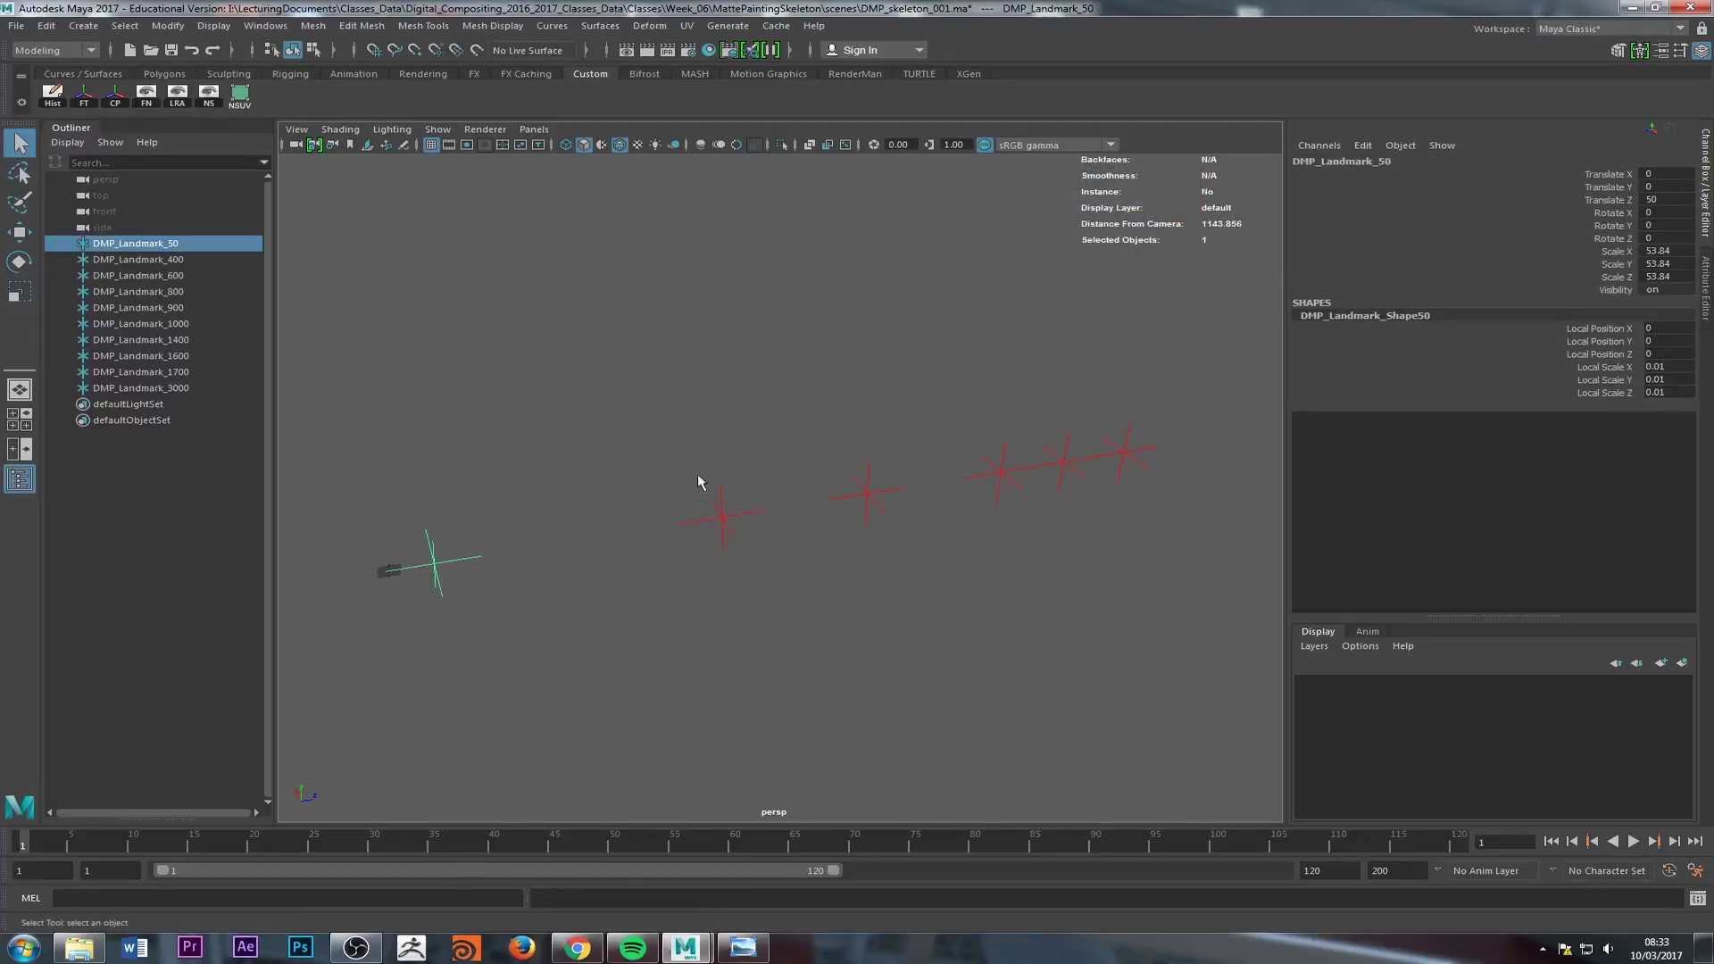
pyautogui.click(730, 531)
pyautogui.moveTo(828, 458); pyautogui.dragTo(868, 523)
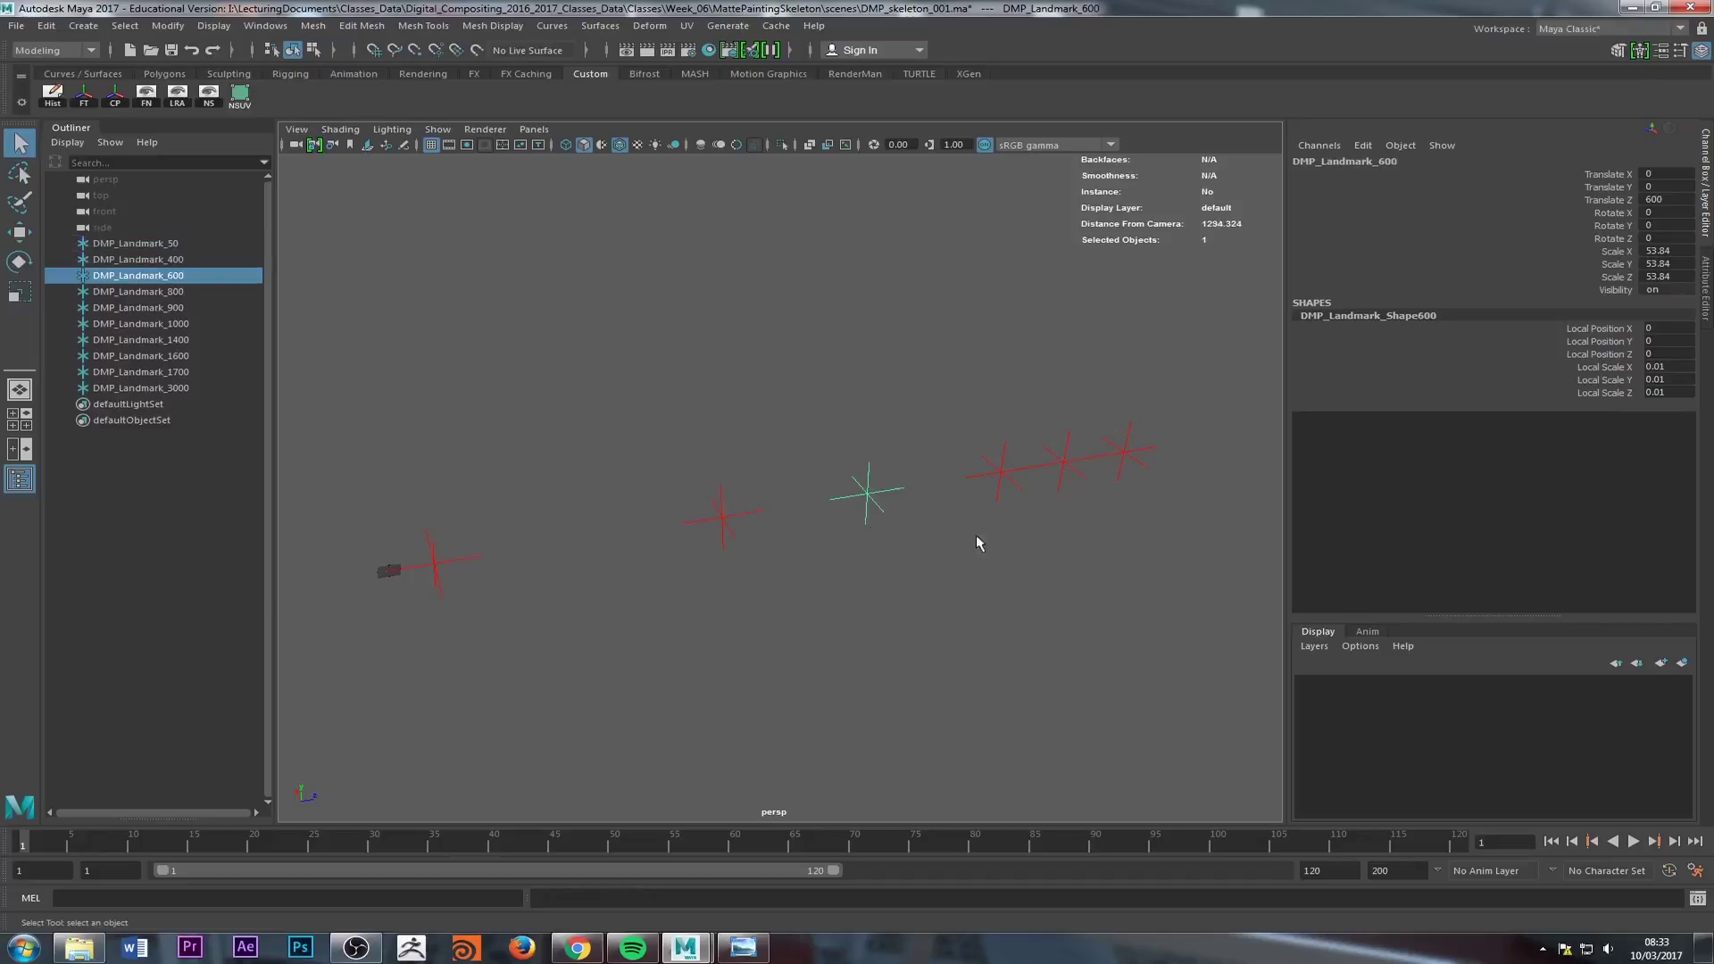
pyautogui.keyDown('alt'); pyautogui.moveTo(919, 511); pyautogui.dragTo(789, 549, button='middle'); pyautogui.keyUp('alt')
pyautogui.moveTo(855, 479); pyautogui.dragTo(887, 551)
pyautogui.moveTo(935, 490); pyautogui.dragTo(1023, 505)
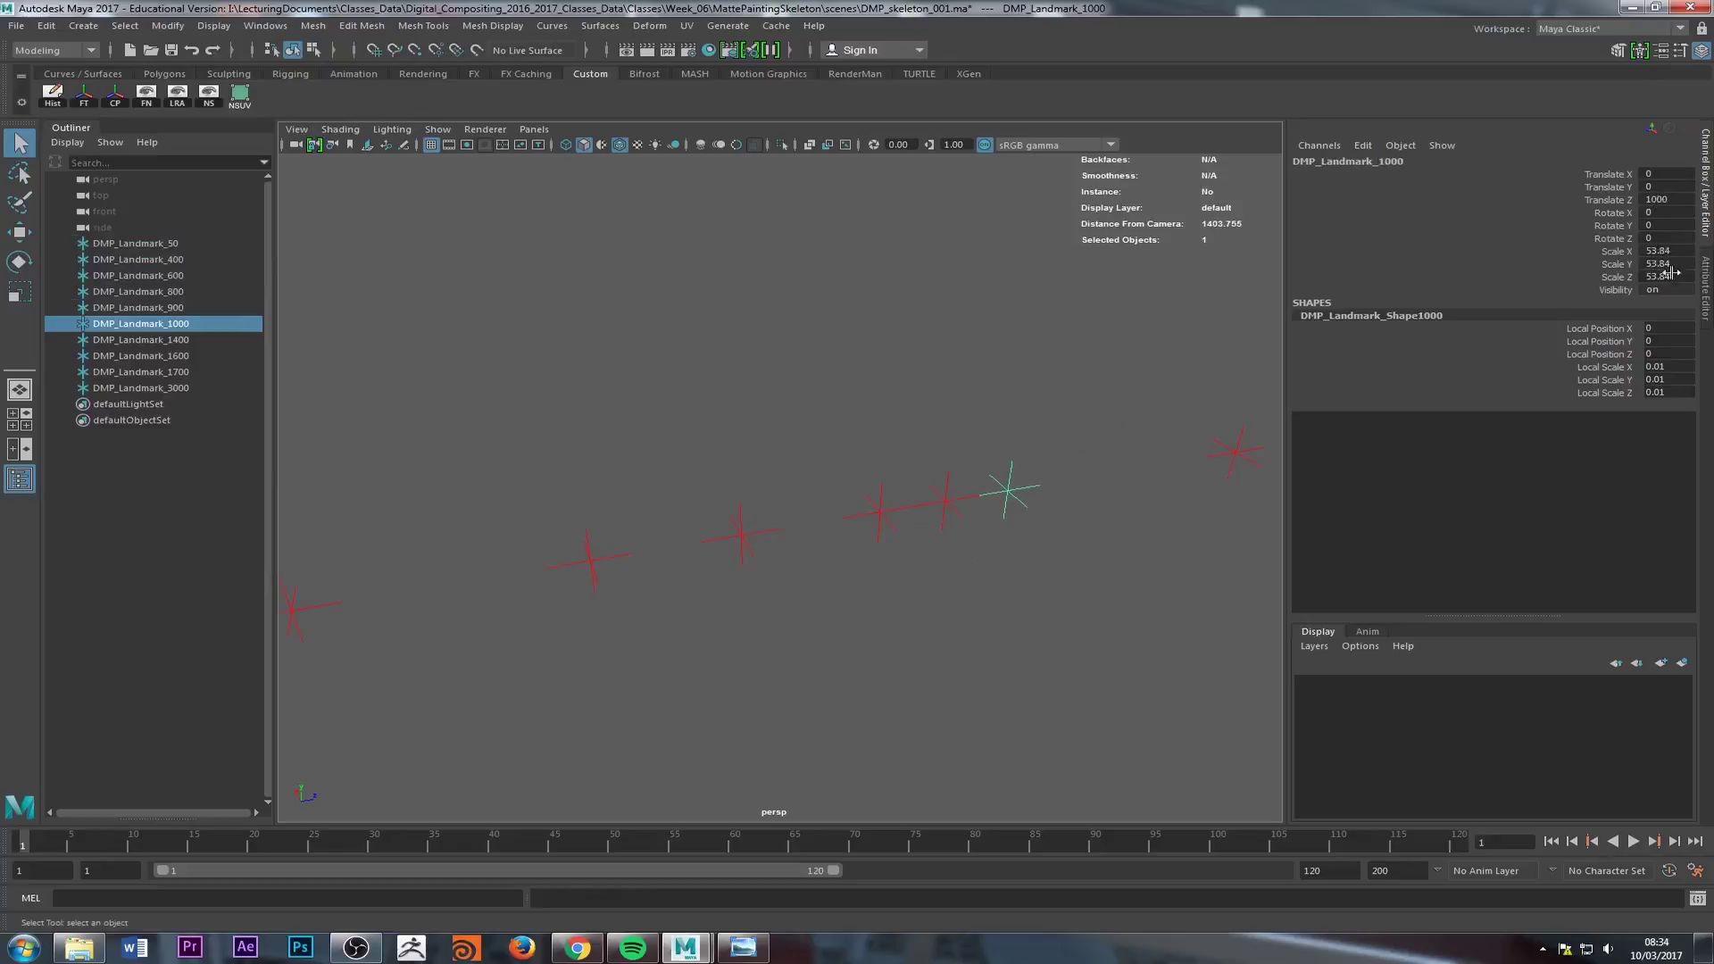
# Step: Inspect the names and Translate Z values of the farther landmark locators, from DMP_Landmark_1400 through DMP_Landmark_3000
pyautogui.keyDown('alt'); pyautogui.moveTo(991, 602); pyautogui.dragTo(763, 654, button='middle'); pyautogui.keyUp('alt')
pyautogui.click(1014, 521)
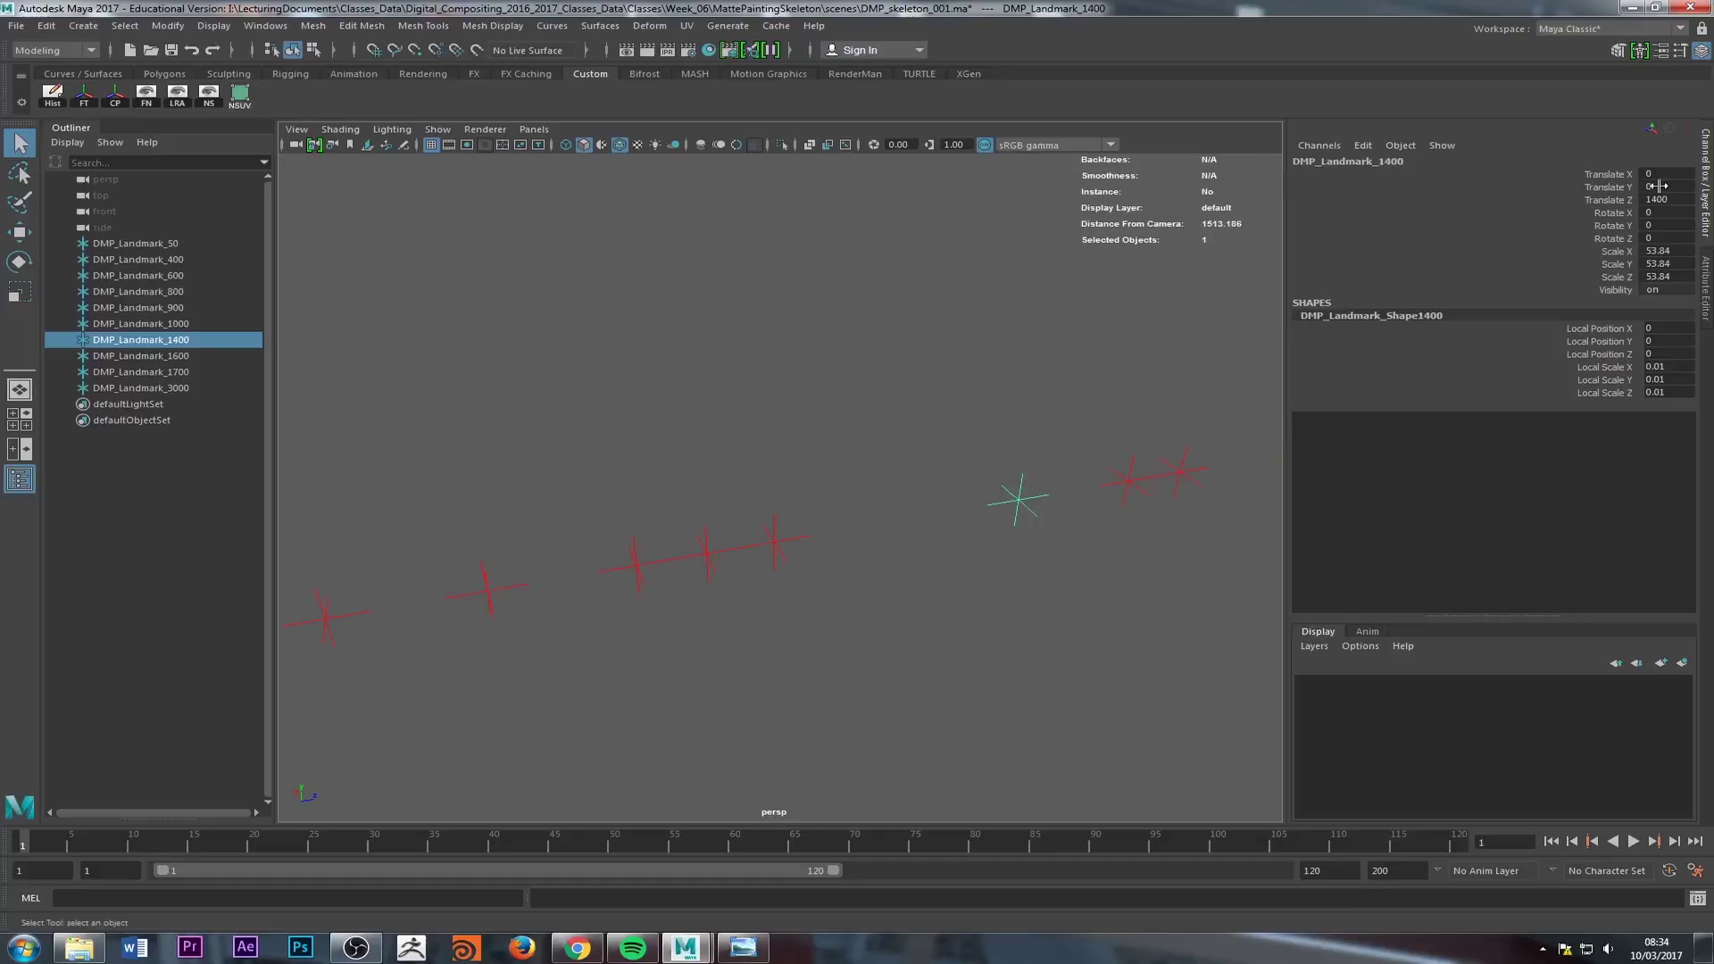
pyautogui.click(1128, 478)
pyautogui.click(1179, 470)
pyautogui.keyDown('alt'); pyautogui.moveTo(1201, 559); pyautogui.dragTo(872, 559); pyautogui.keyUp('alt')
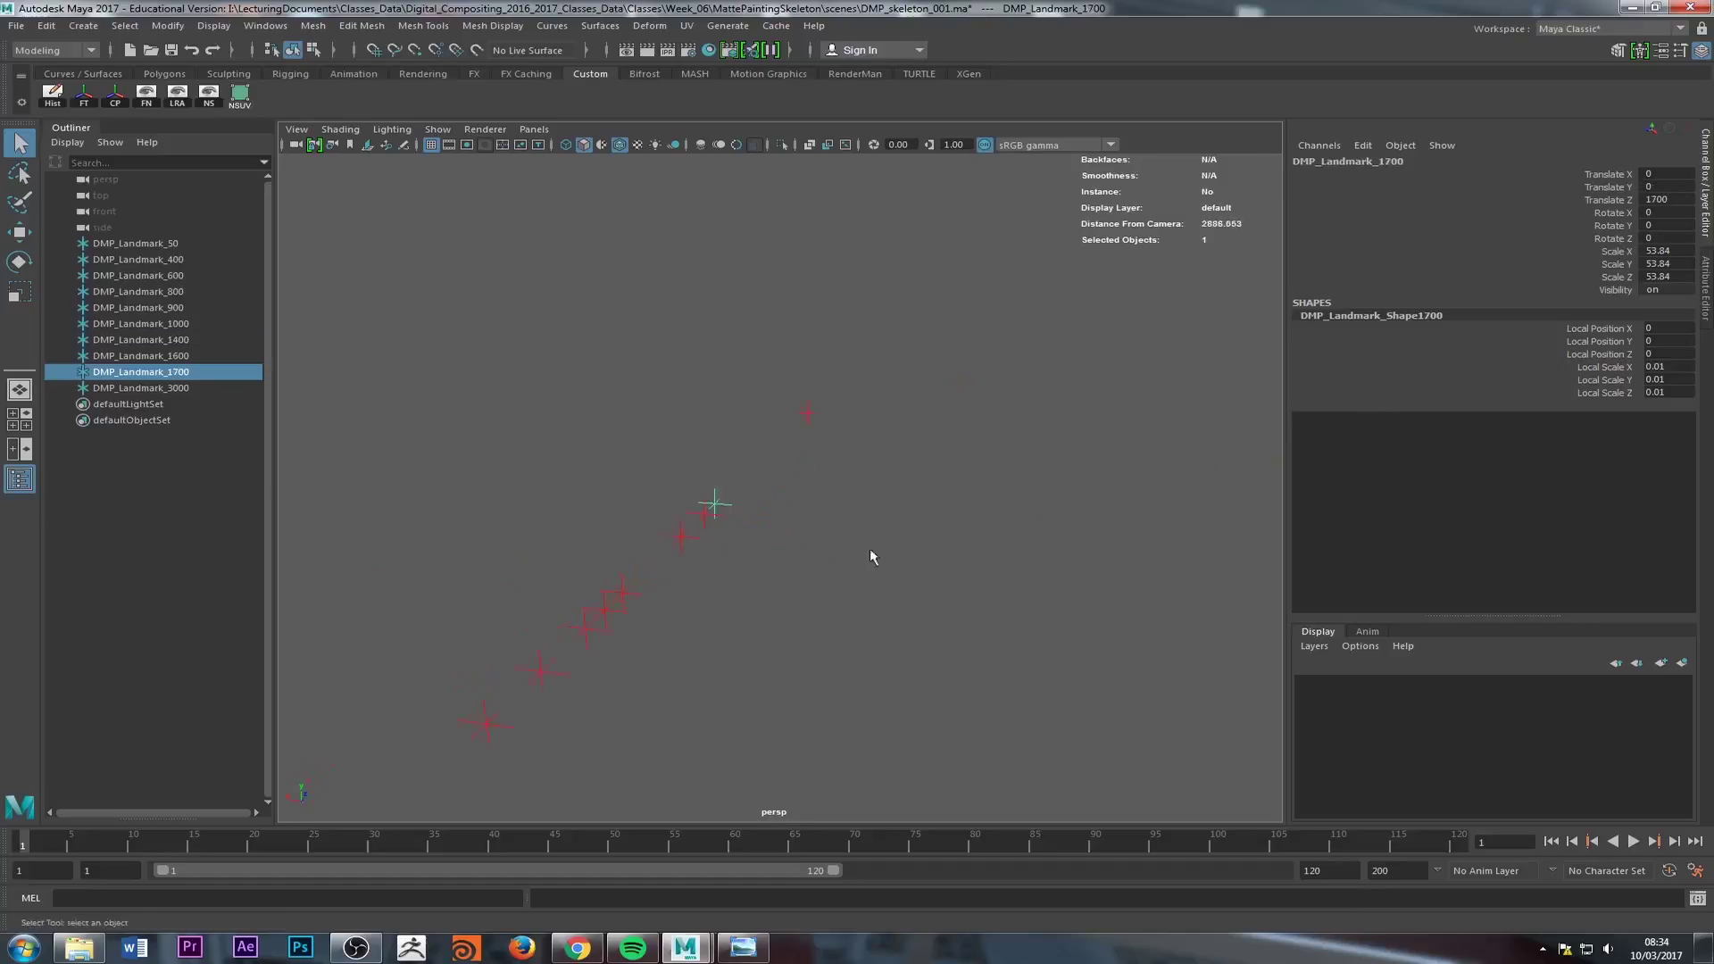
pyautogui.keyDown('alt'); pyautogui.moveTo(872, 559); pyautogui.dragTo(788, 476, button='right'); pyautogui.keyUp('alt')
pyautogui.click(891, 371)
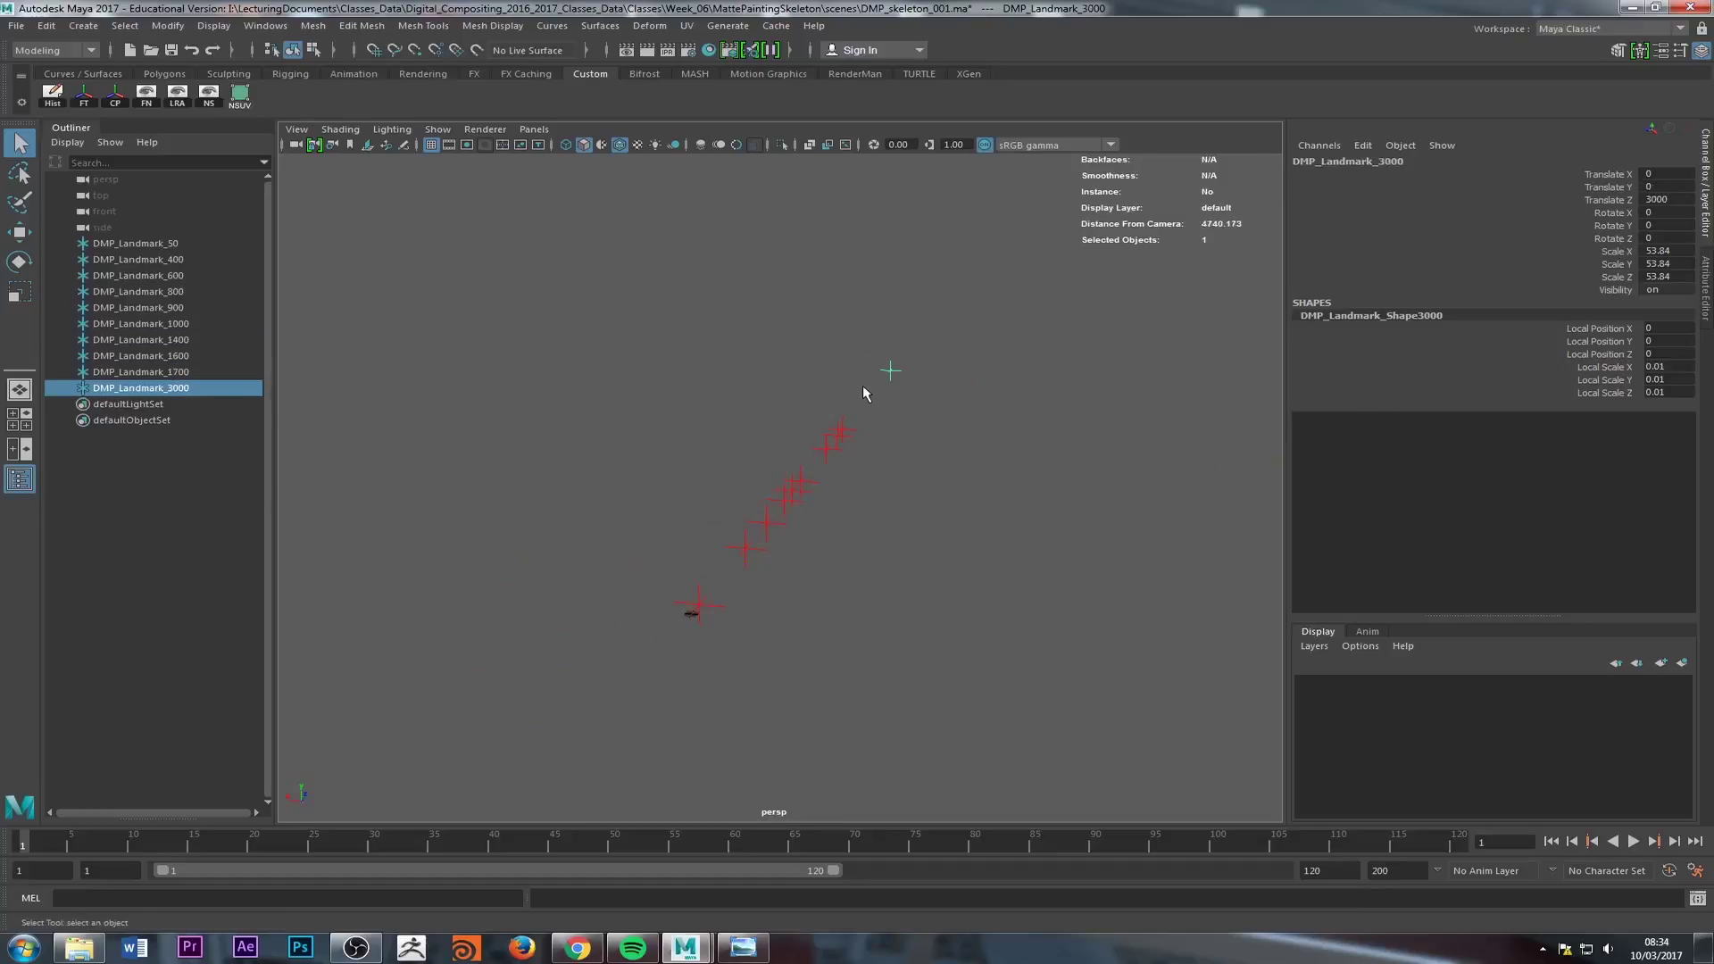
# Step: Compare the DMP_Landmark_600 and DMP_Landmark_800 locators with the distances annotated on the matte painting reference, then return to Maya
pyautogui.keyDown('alt'); pyautogui.moveTo(705, 571); pyautogui.dragTo(755, 587, button='right'); pyautogui.keyUp('alt')
pyautogui.click(739, 565)
pyautogui.click(780, 532)
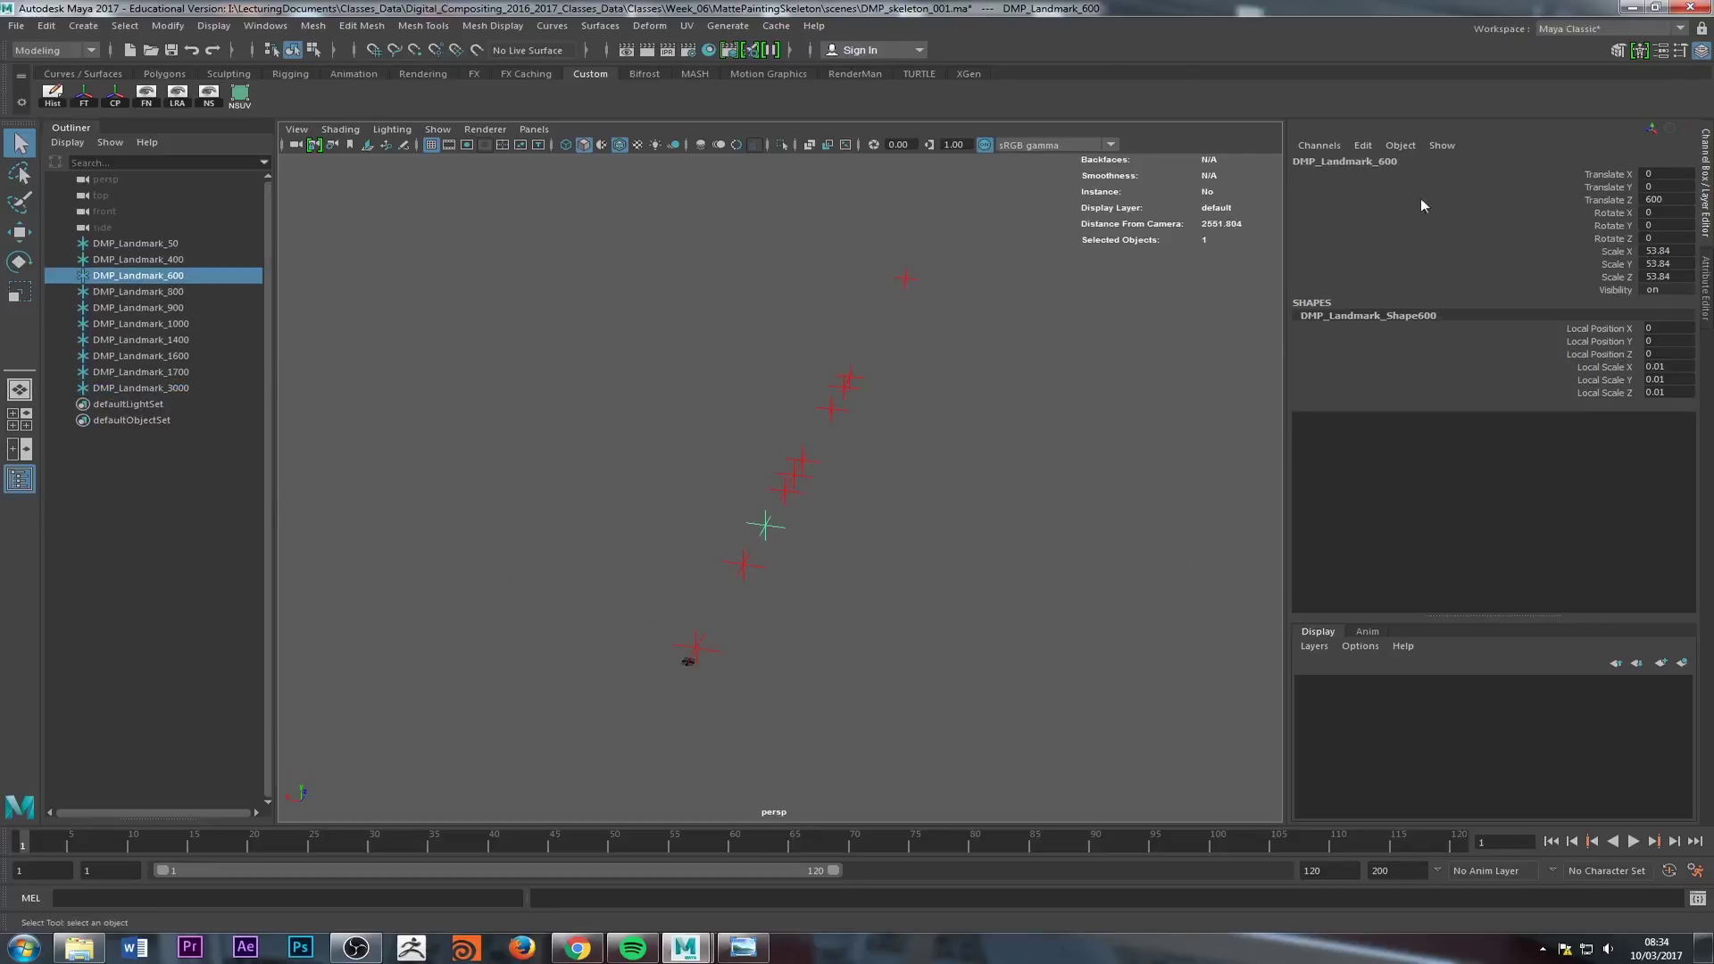
pyautogui.click(790, 489)
pyautogui.click(786, 492)
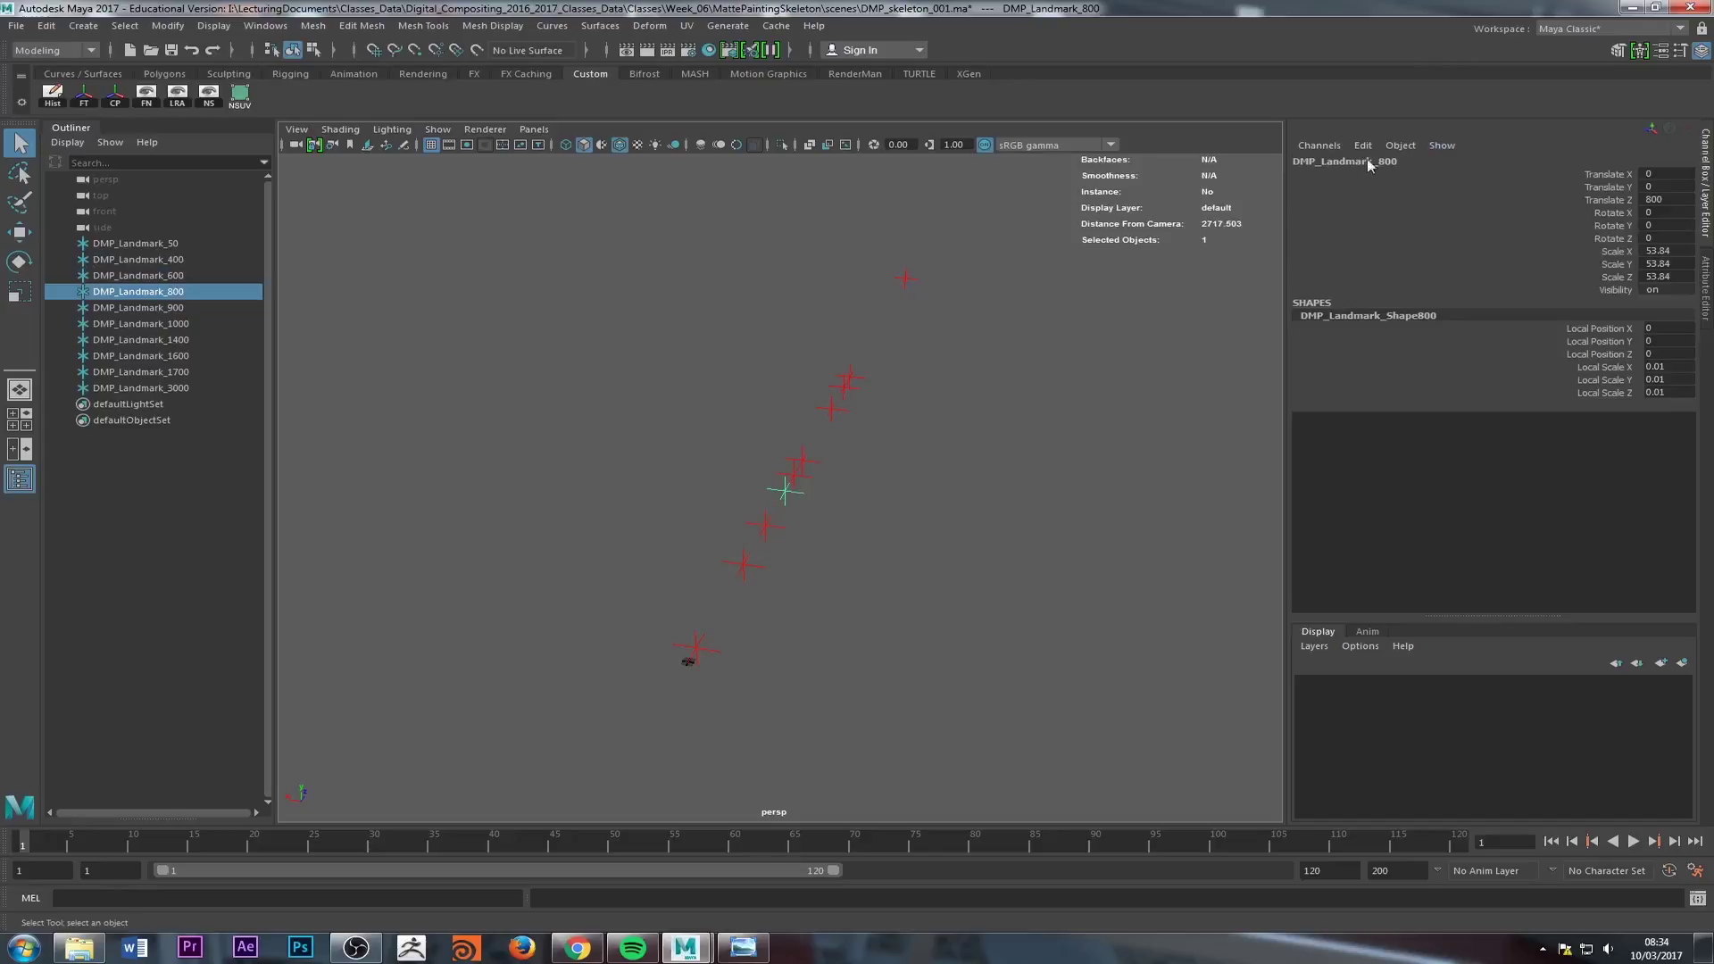
pyautogui.click(864, 869)
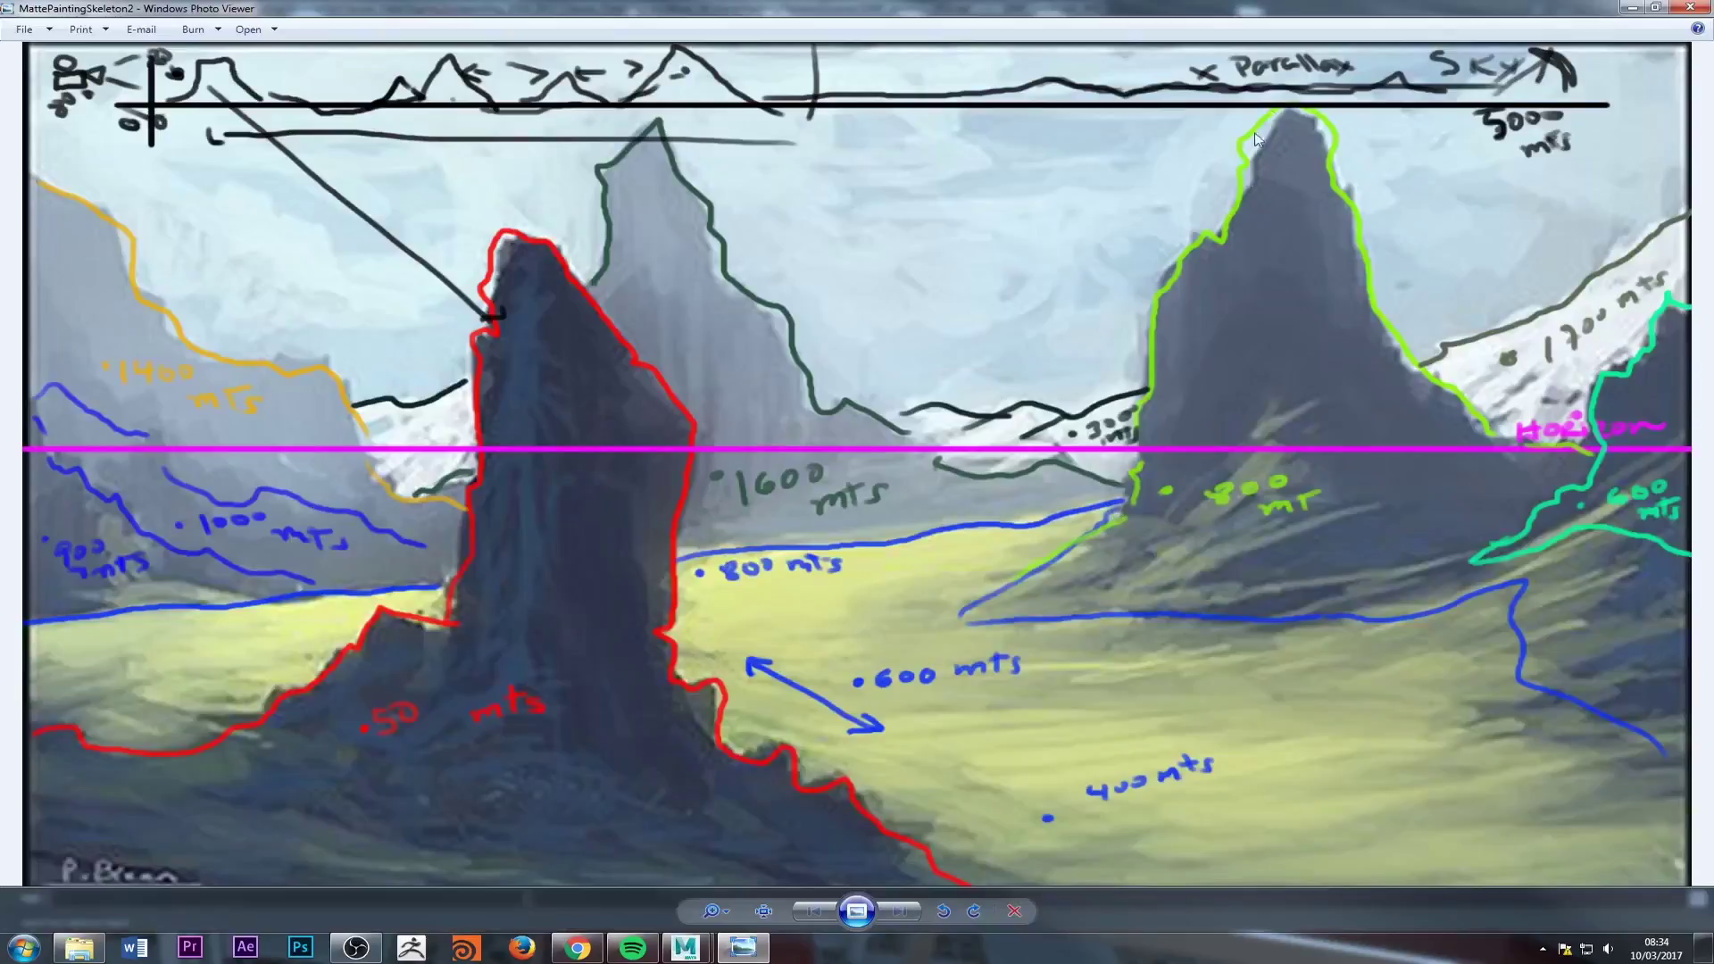
pyautogui.click(1631, 7)
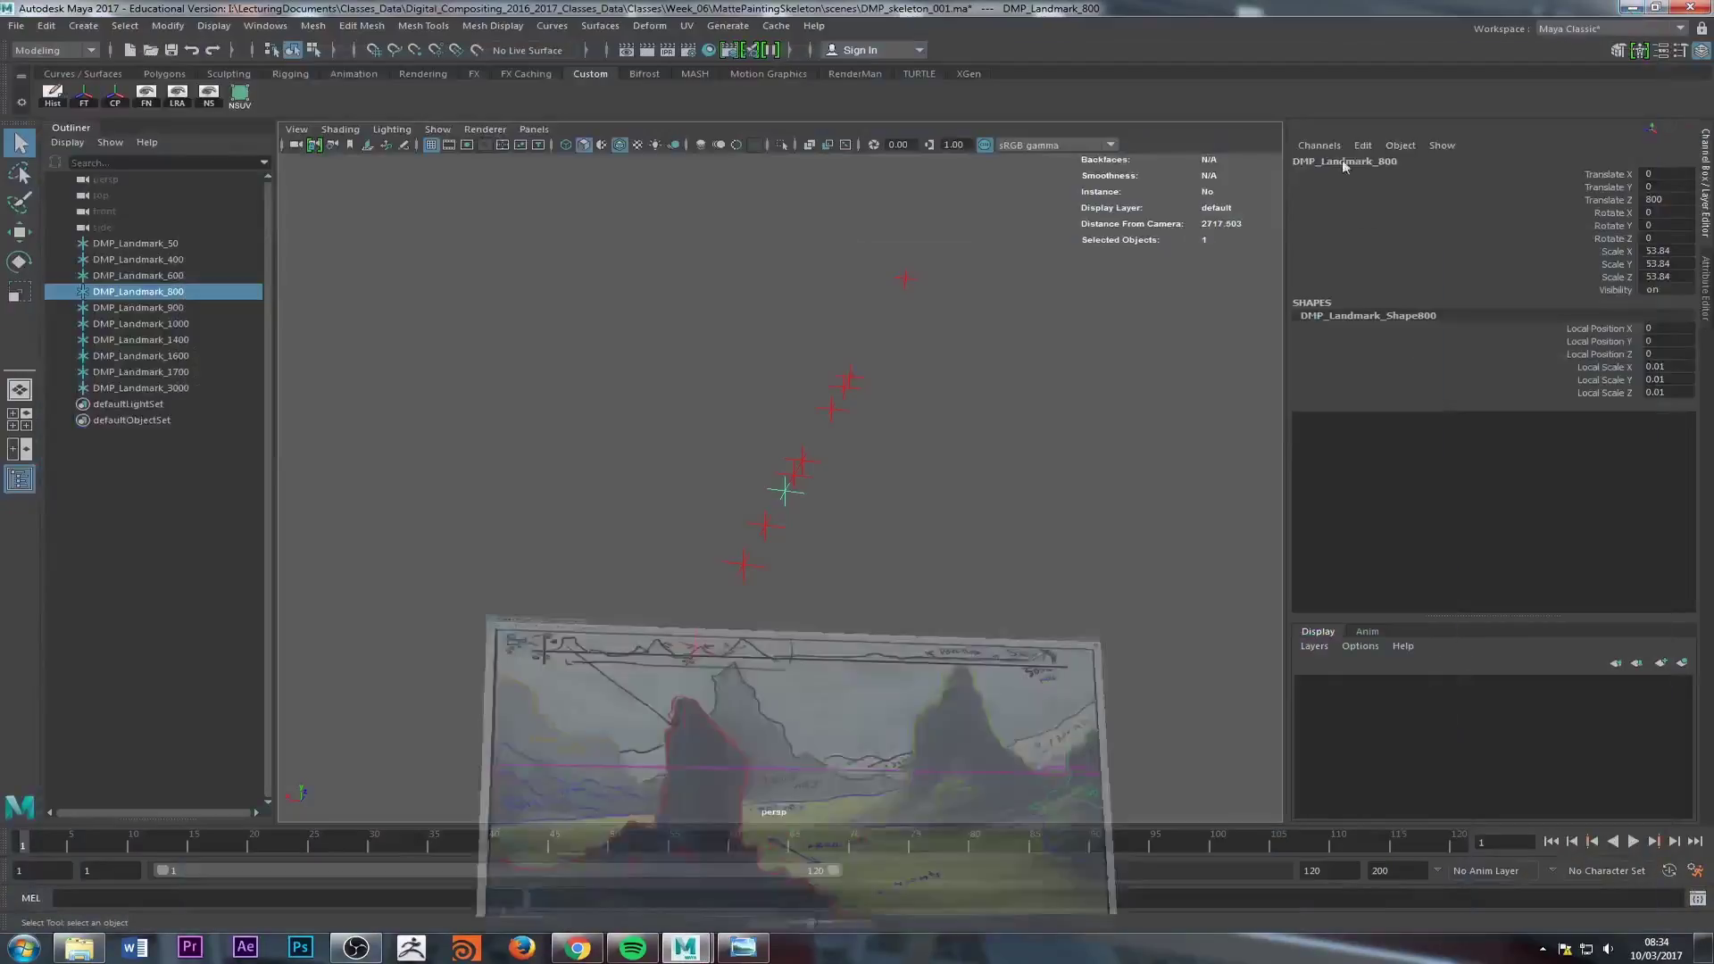
pyautogui.click(651, 462)
pyautogui.keyDown('alt'); pyautogui.moveTo(777, 460); pyautogui.dragTo(573, 524); pyautogui.keyUp('alt')
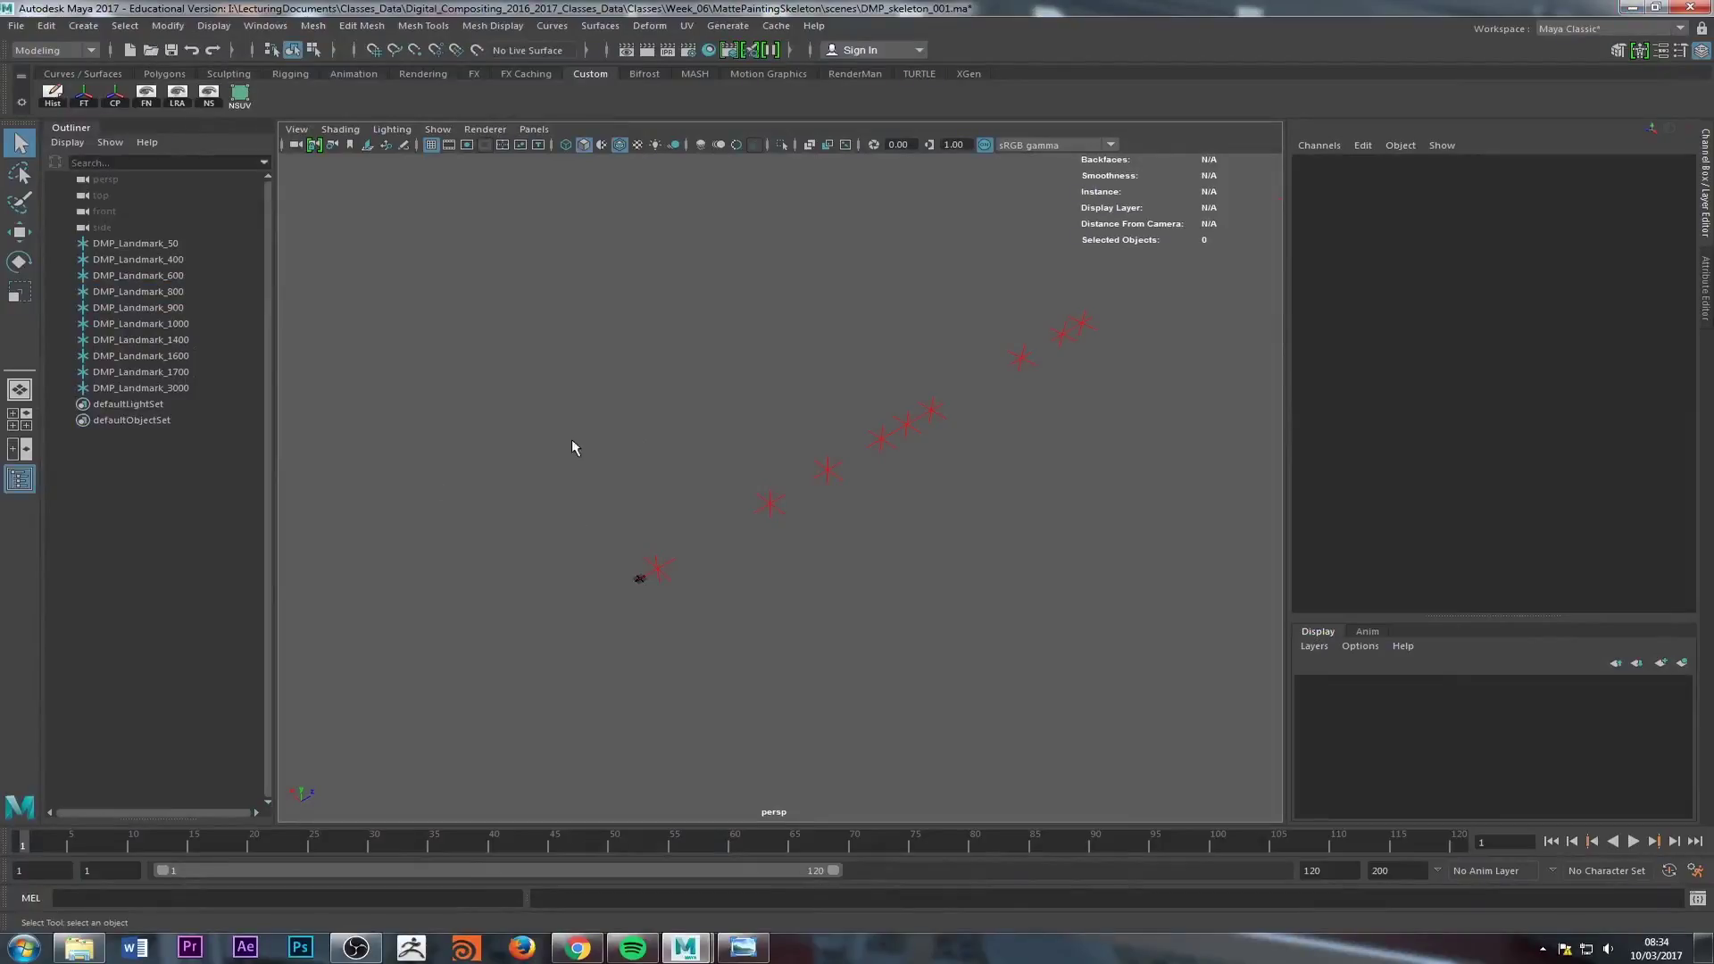
pyautogui.keyDown('alt'); pyautogui.moveTo(409, 393); pyautogui.dragTo(538, 416); pyautogui.keyUp('alt')
pyautogui.keyDown('alt'); pyautogui.moveTo(433, 350); pyautogui.dragTo(428, 417); pyautogui.keyUp('alt')
pyautogui.click(129, 372)
pyautogui.click(542, 452)
pyautogui.keyDown('alt'); pyautogui.moveTo(542, 452); pyautogui.dragTo(582, 430); pyautogui.keyUp('alt')
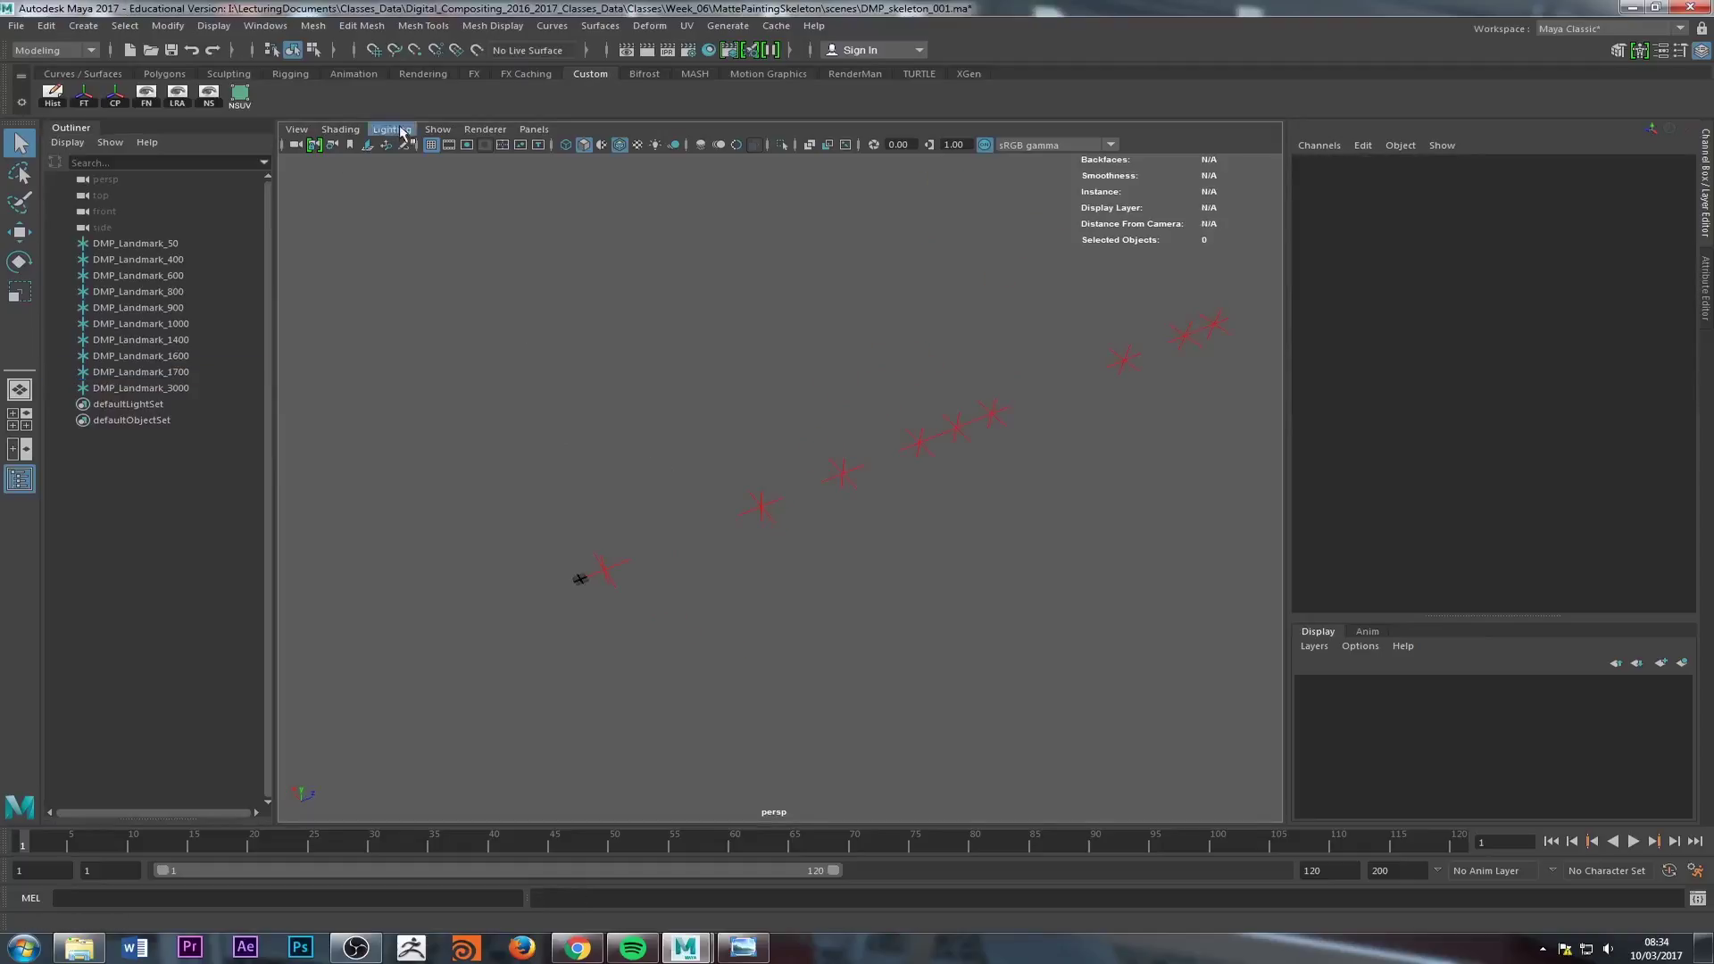
# Step: Create a new camera at the scene origin
pyautogui.click(534, 130)
pyautogui.moveTo(569, 150)
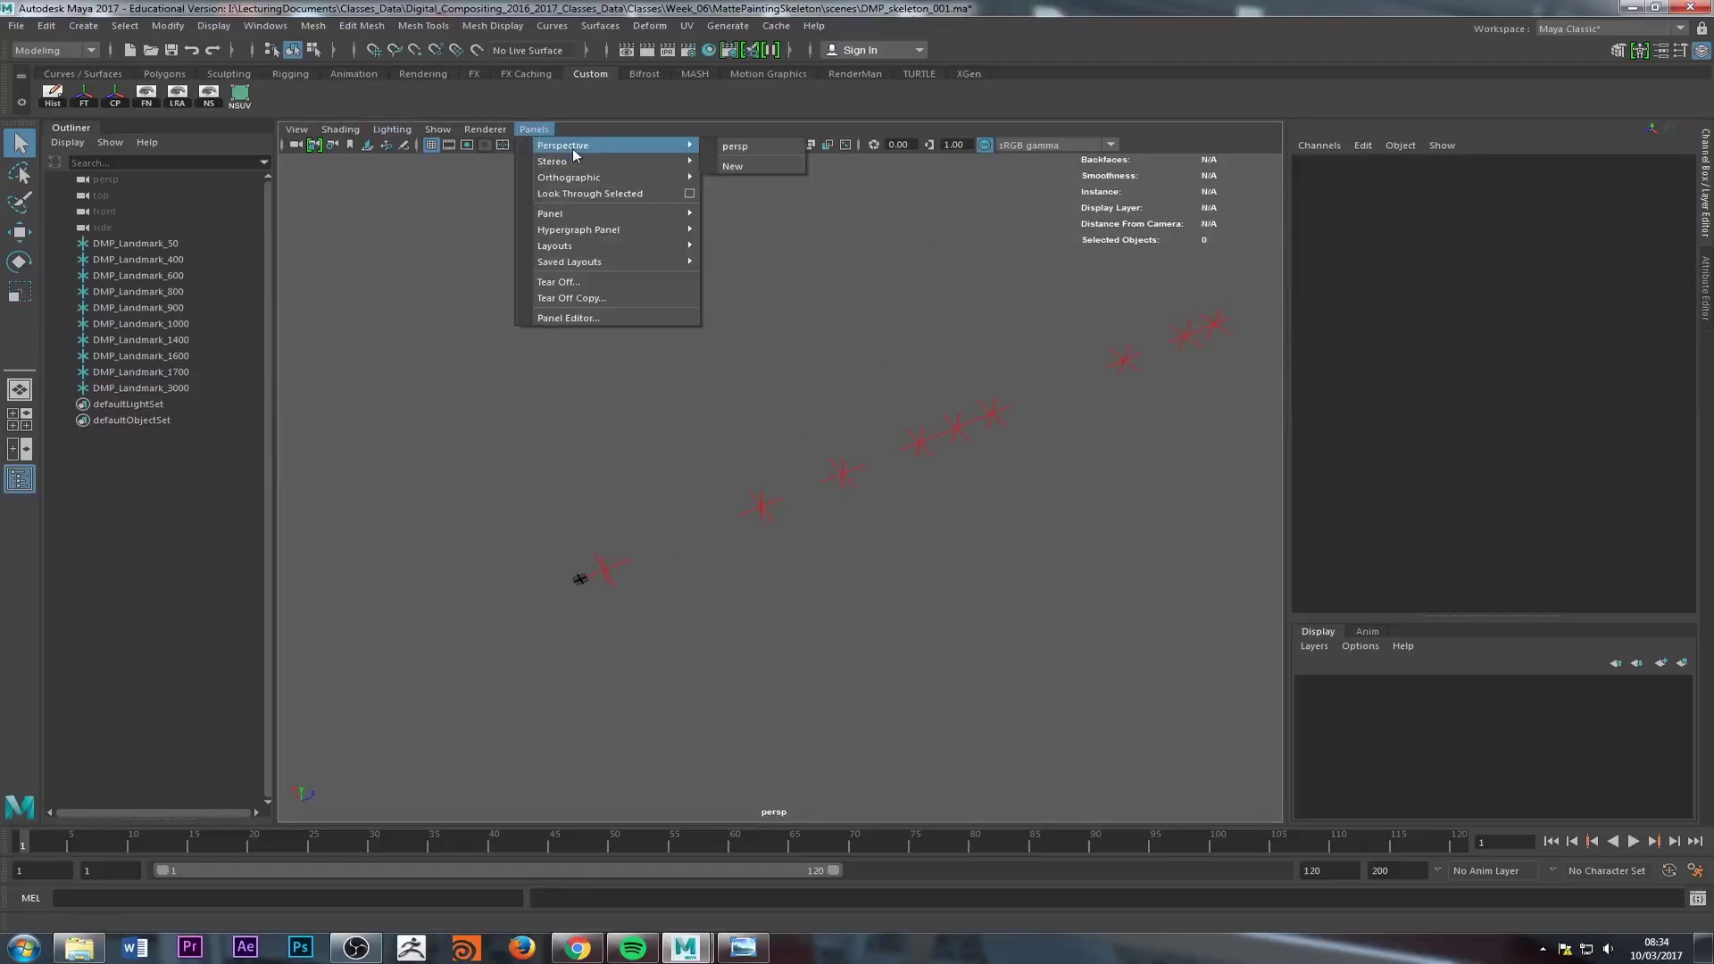
pyautogui.click(84, 27)
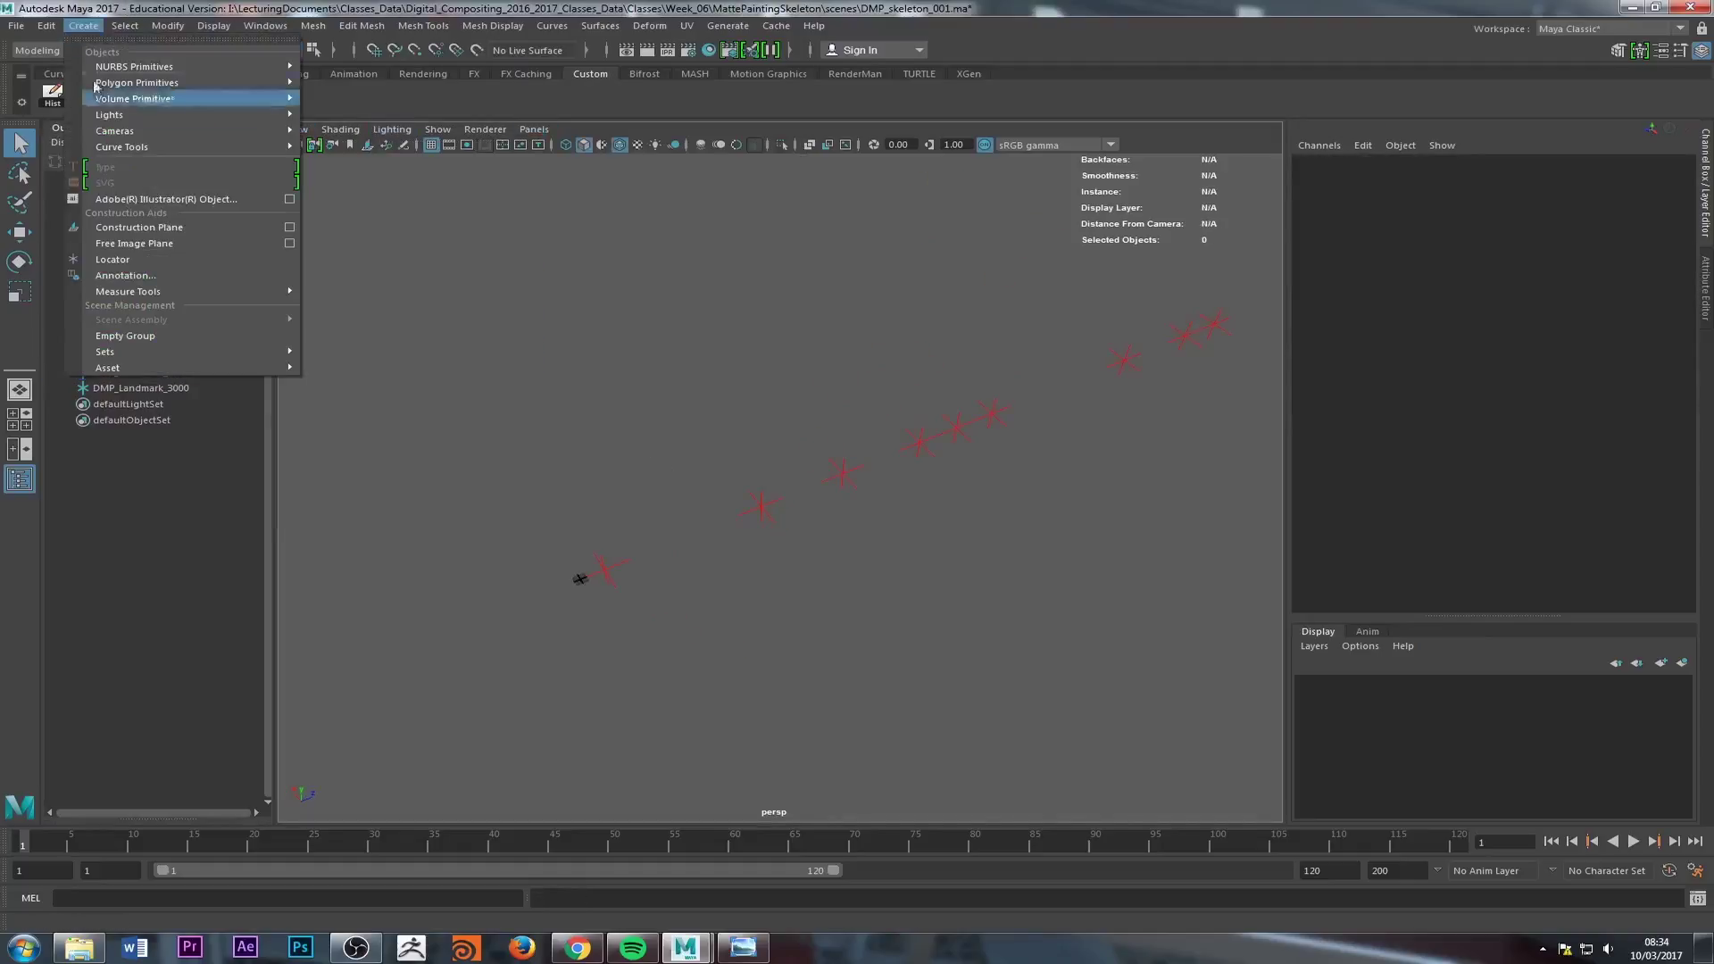
pyautogui.moveTo(157, 127)
pyautogui.click(339, 143)
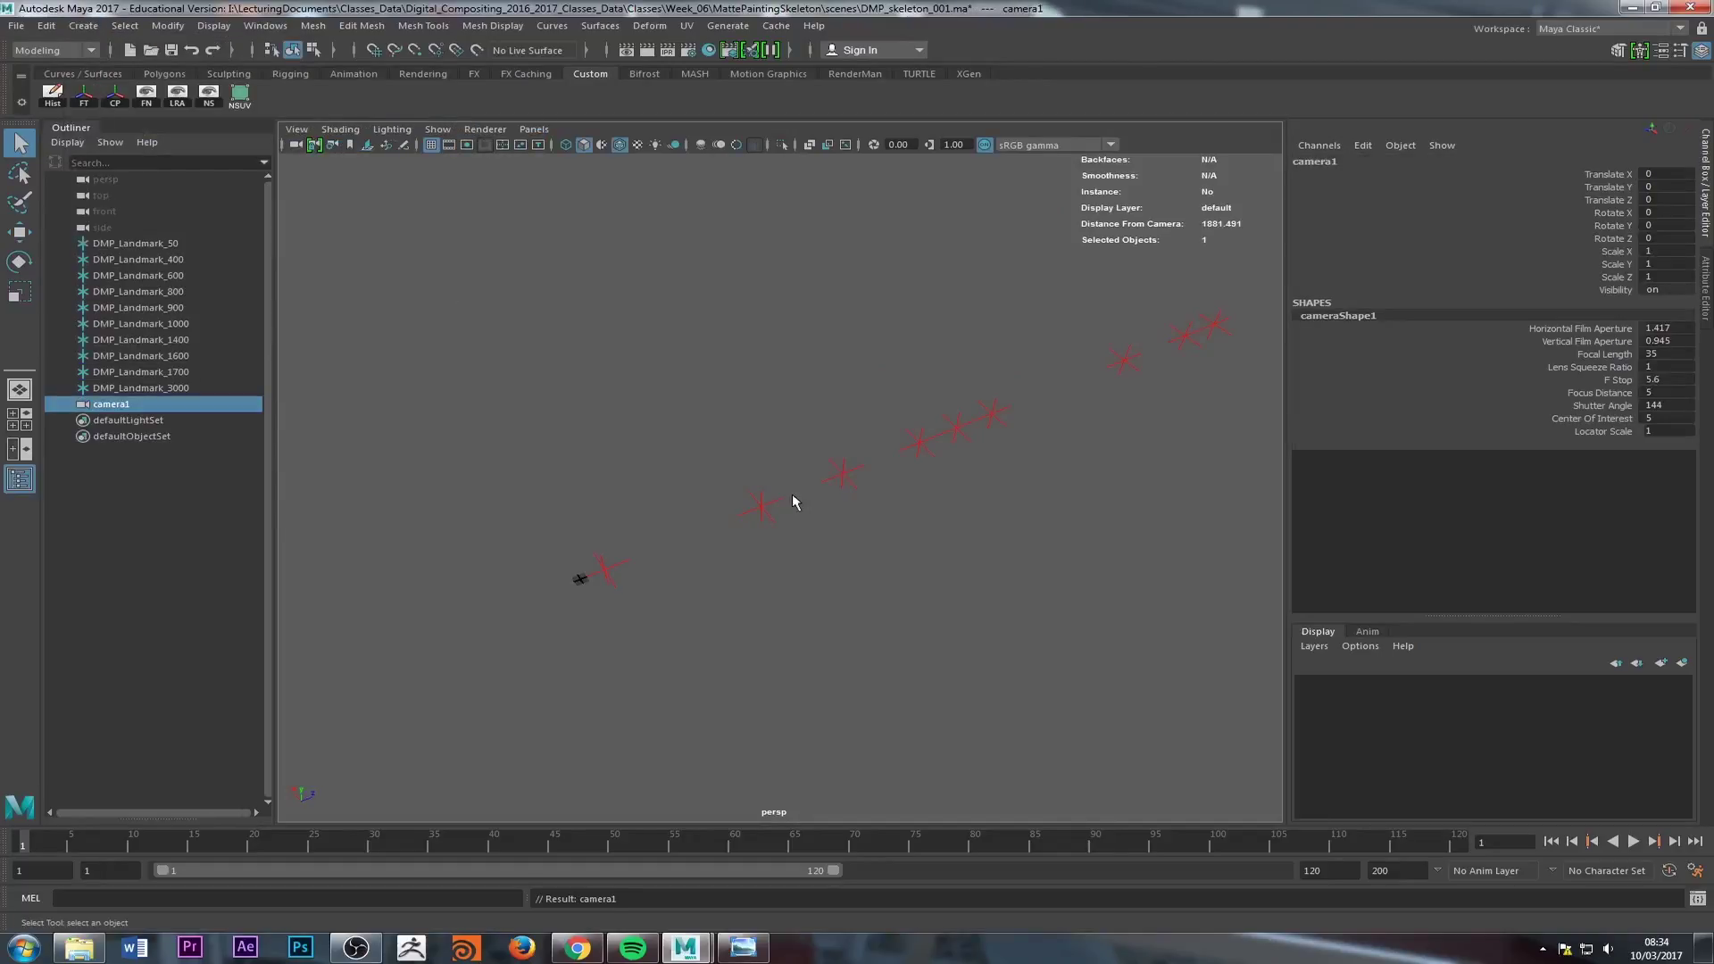
# Step: Scale the new camera up uniformly to about 10120 on X, Y and Z
pyautogui.press('w')
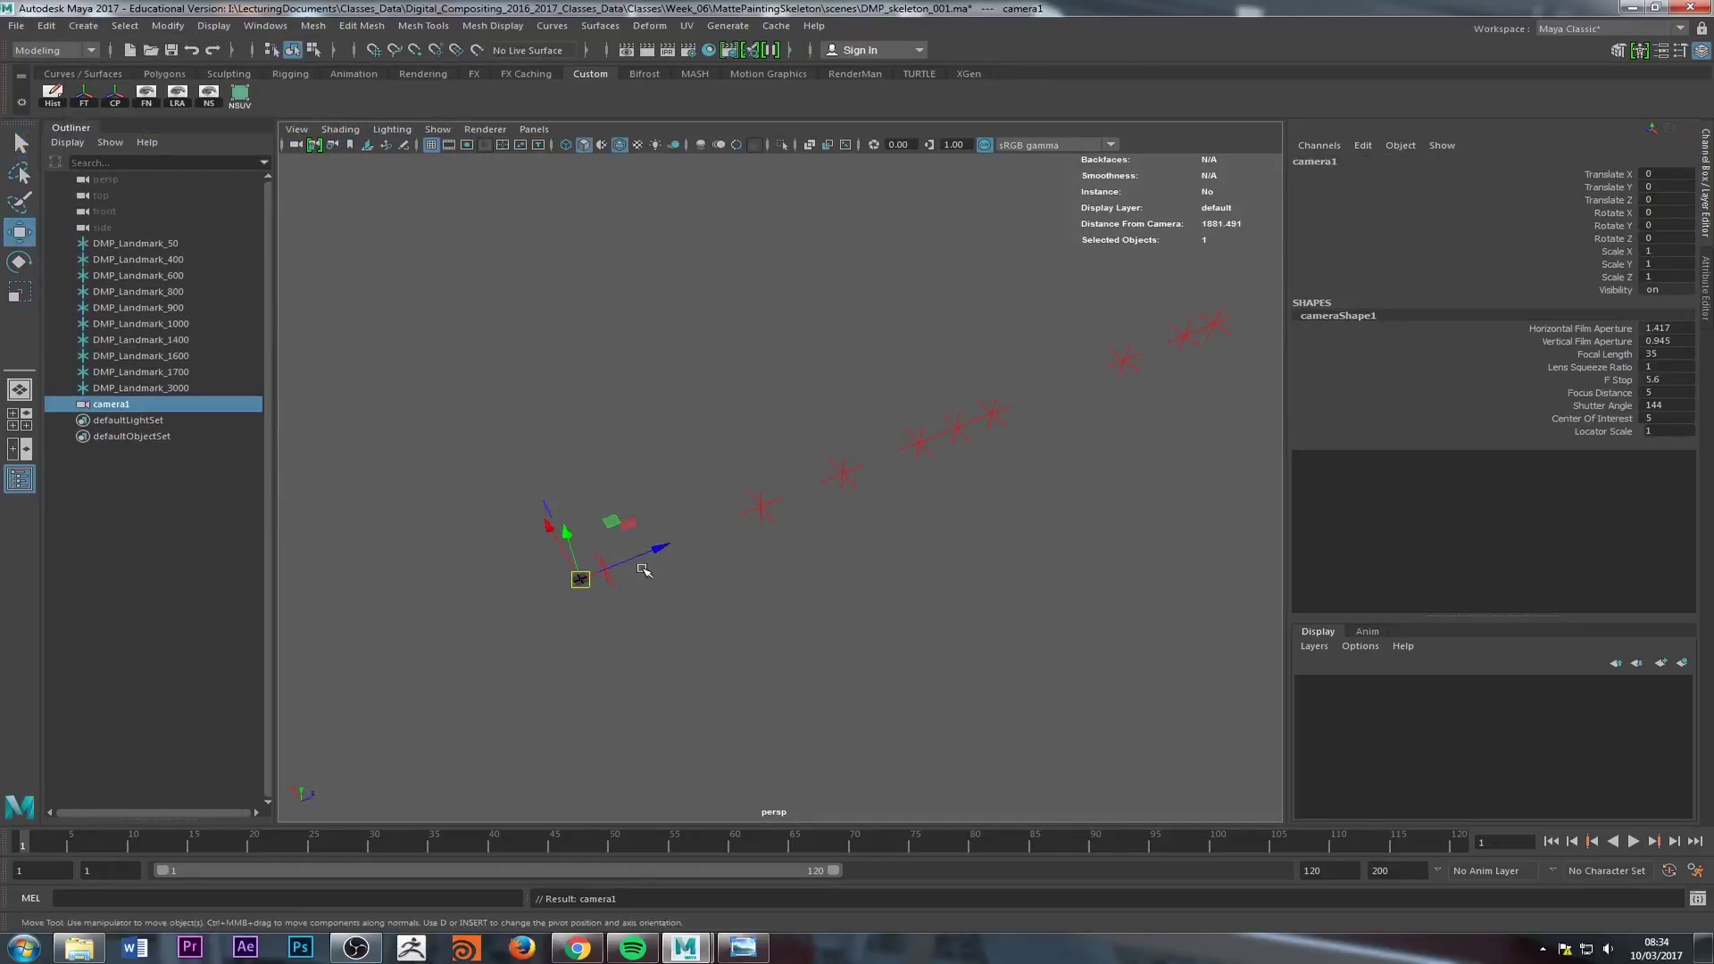
pyautogui.press('e')
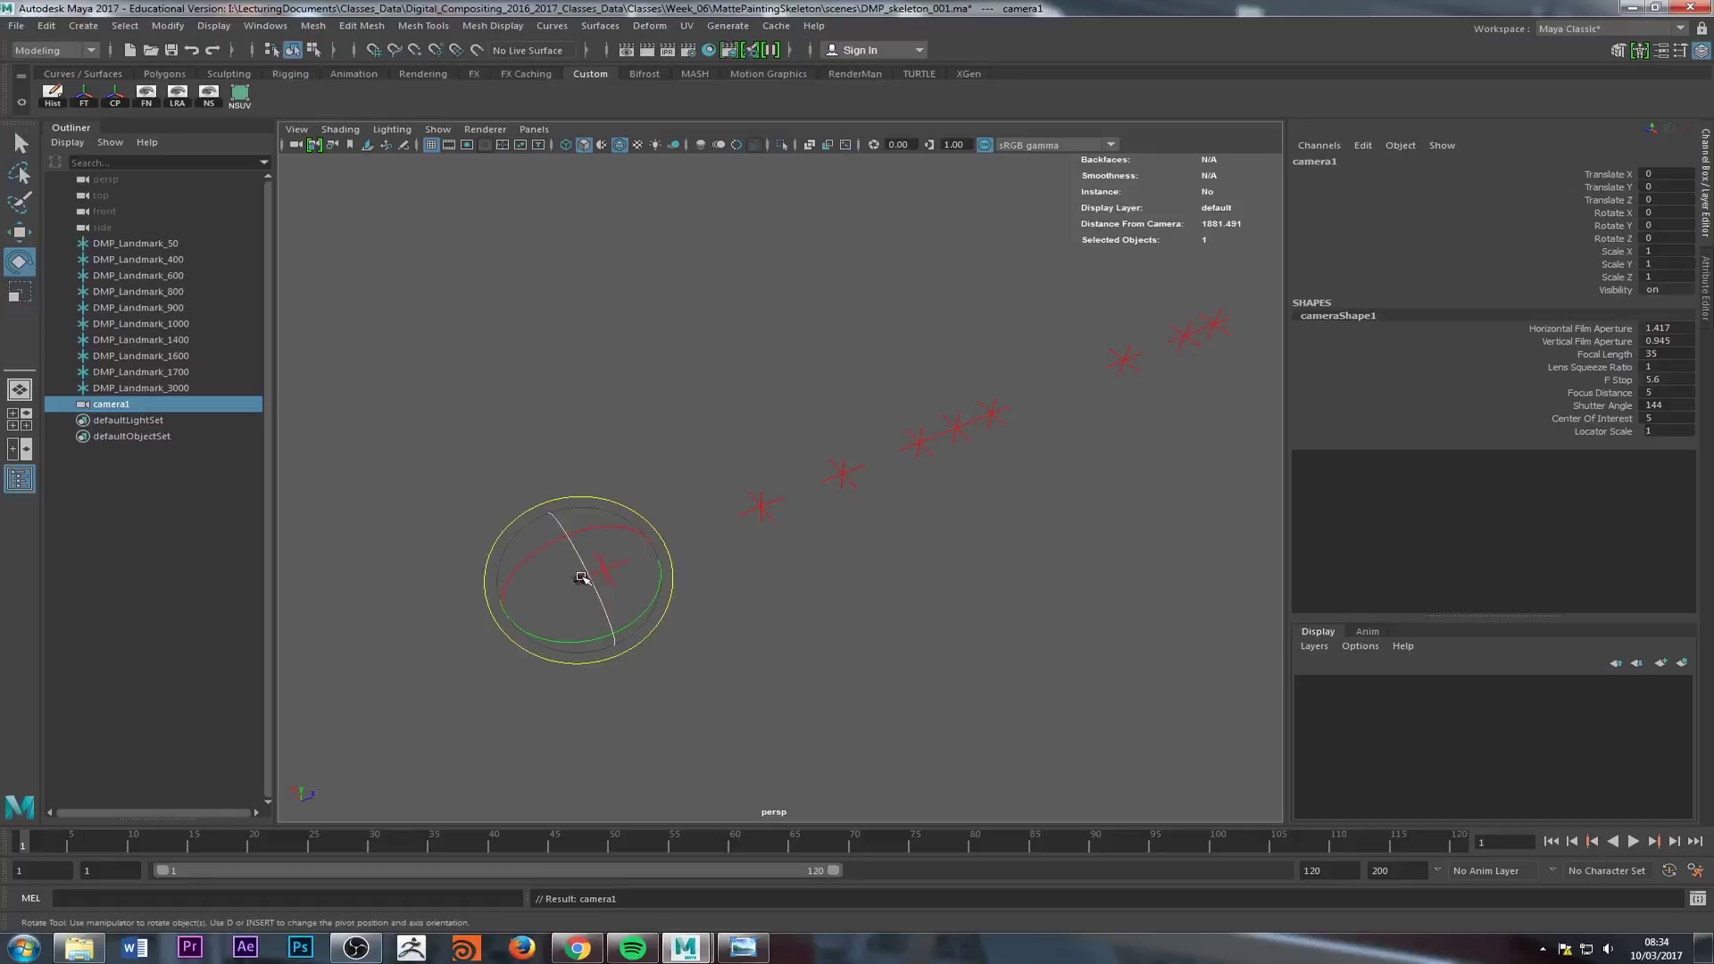
pyautogui.press('r')
pyautogui.moveTo(580, 578); pyautogui.dragTo(688, 586)
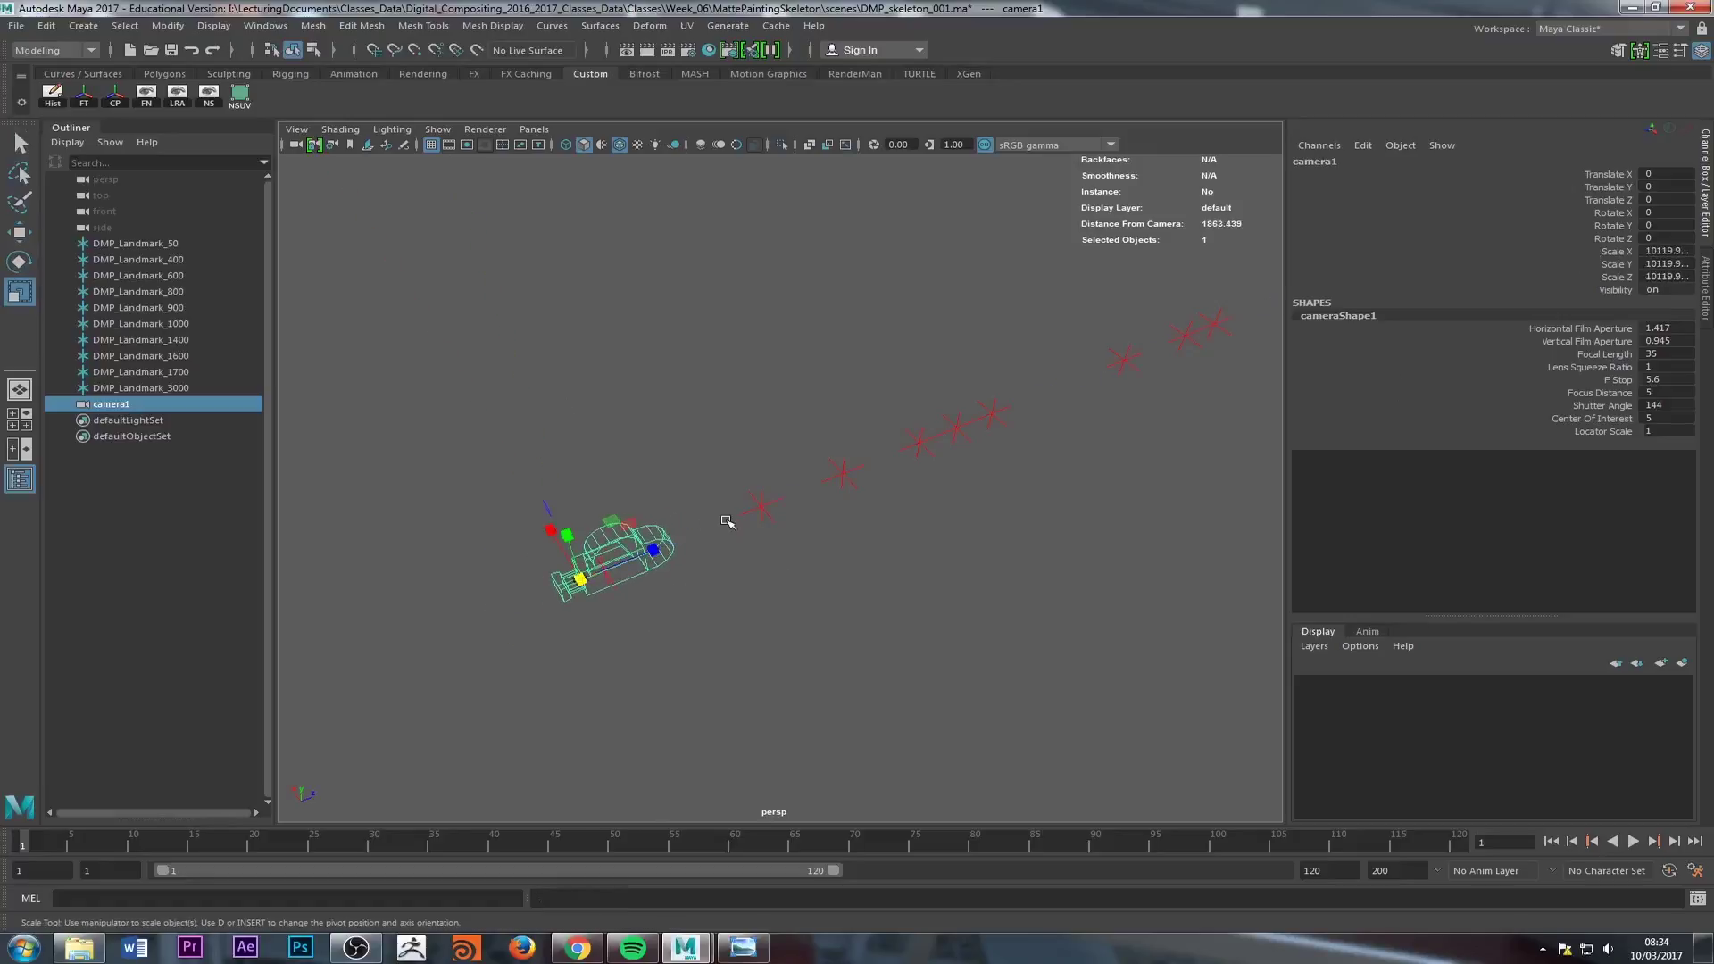
# Step: Rotate the new camera around to face the landmark locators, setting its Rotate Y to -180
pyautogui.press('e')
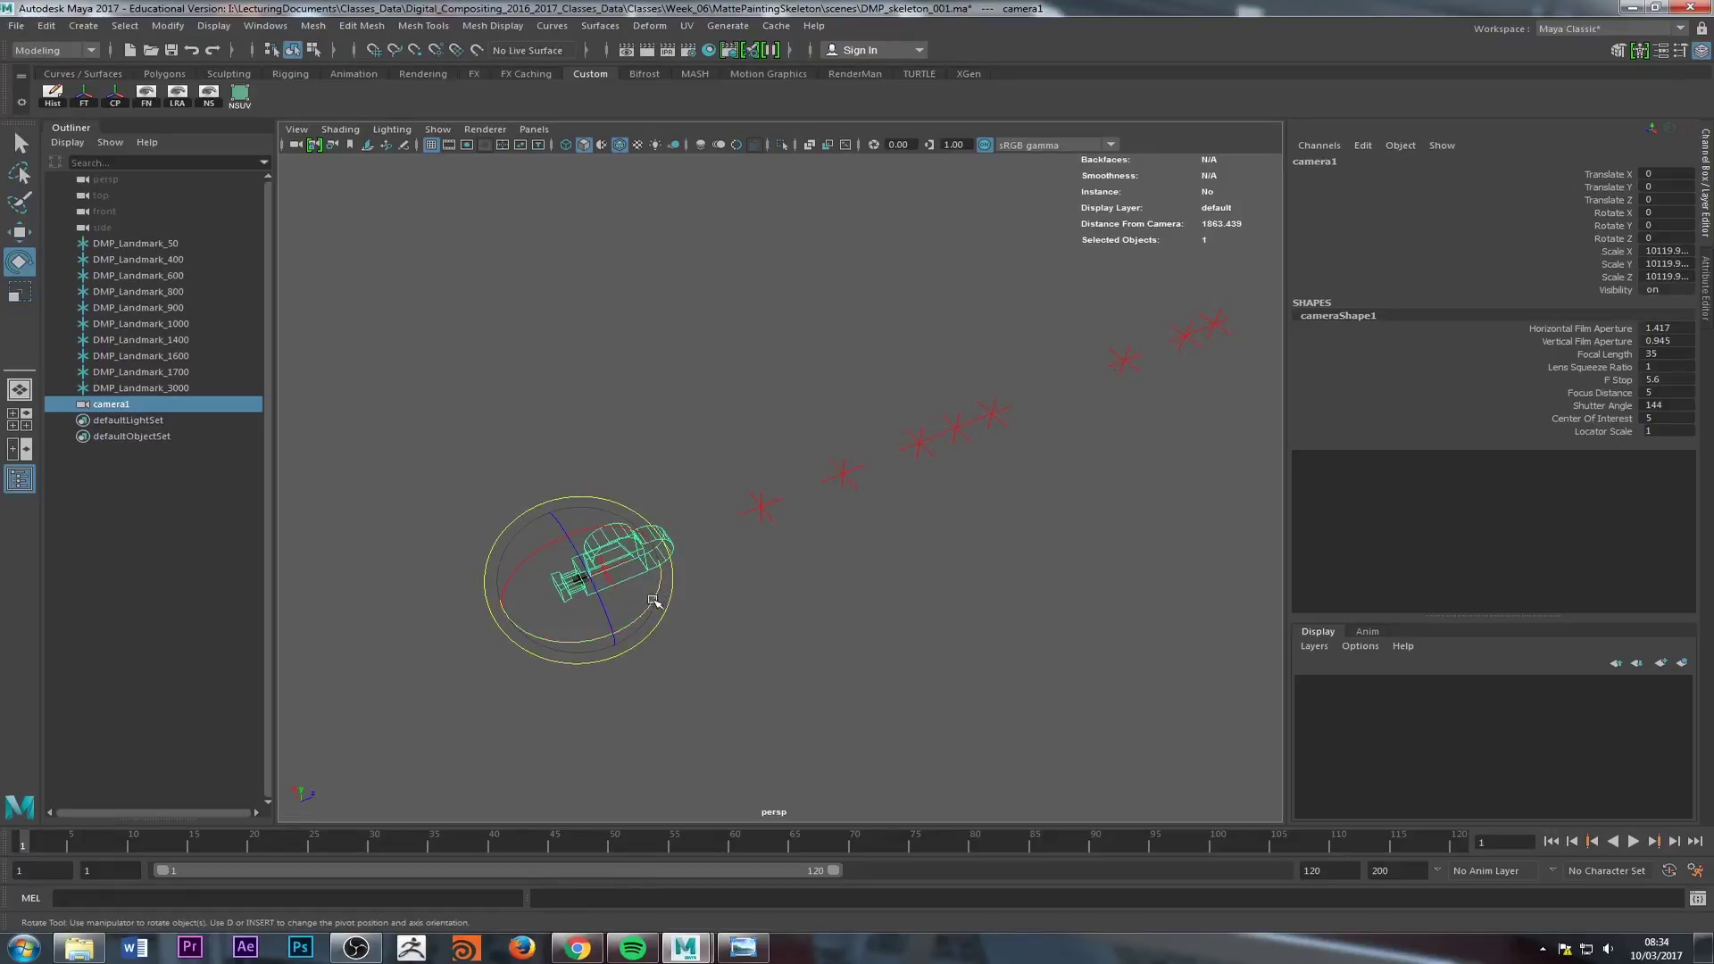
pyautogui.moveTo(654, 602); pyautogui.dragTo(477, 543)
pyautogui.click(1694, 226)
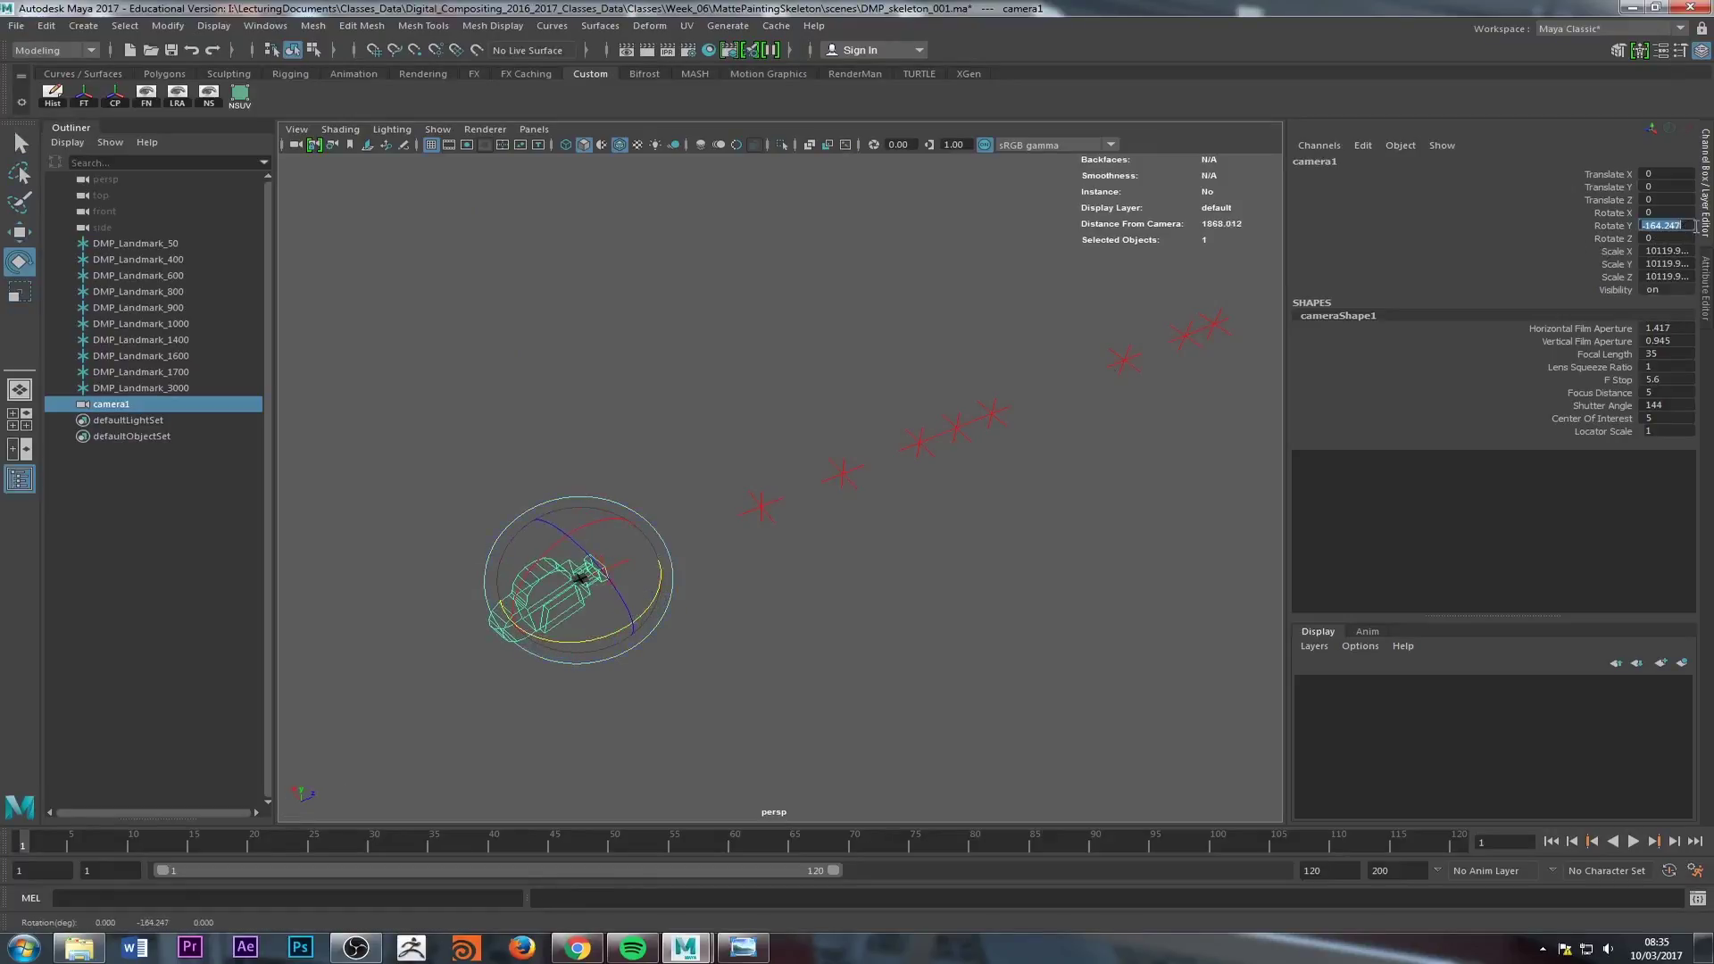
pyautogui.write('-180')
pyautogui.press('Return')
# Step: Move the camera back along Z, away from the landmark locators, to a Translate Z of about -250
pyautogui.press('w')
pyautogui.press('f')
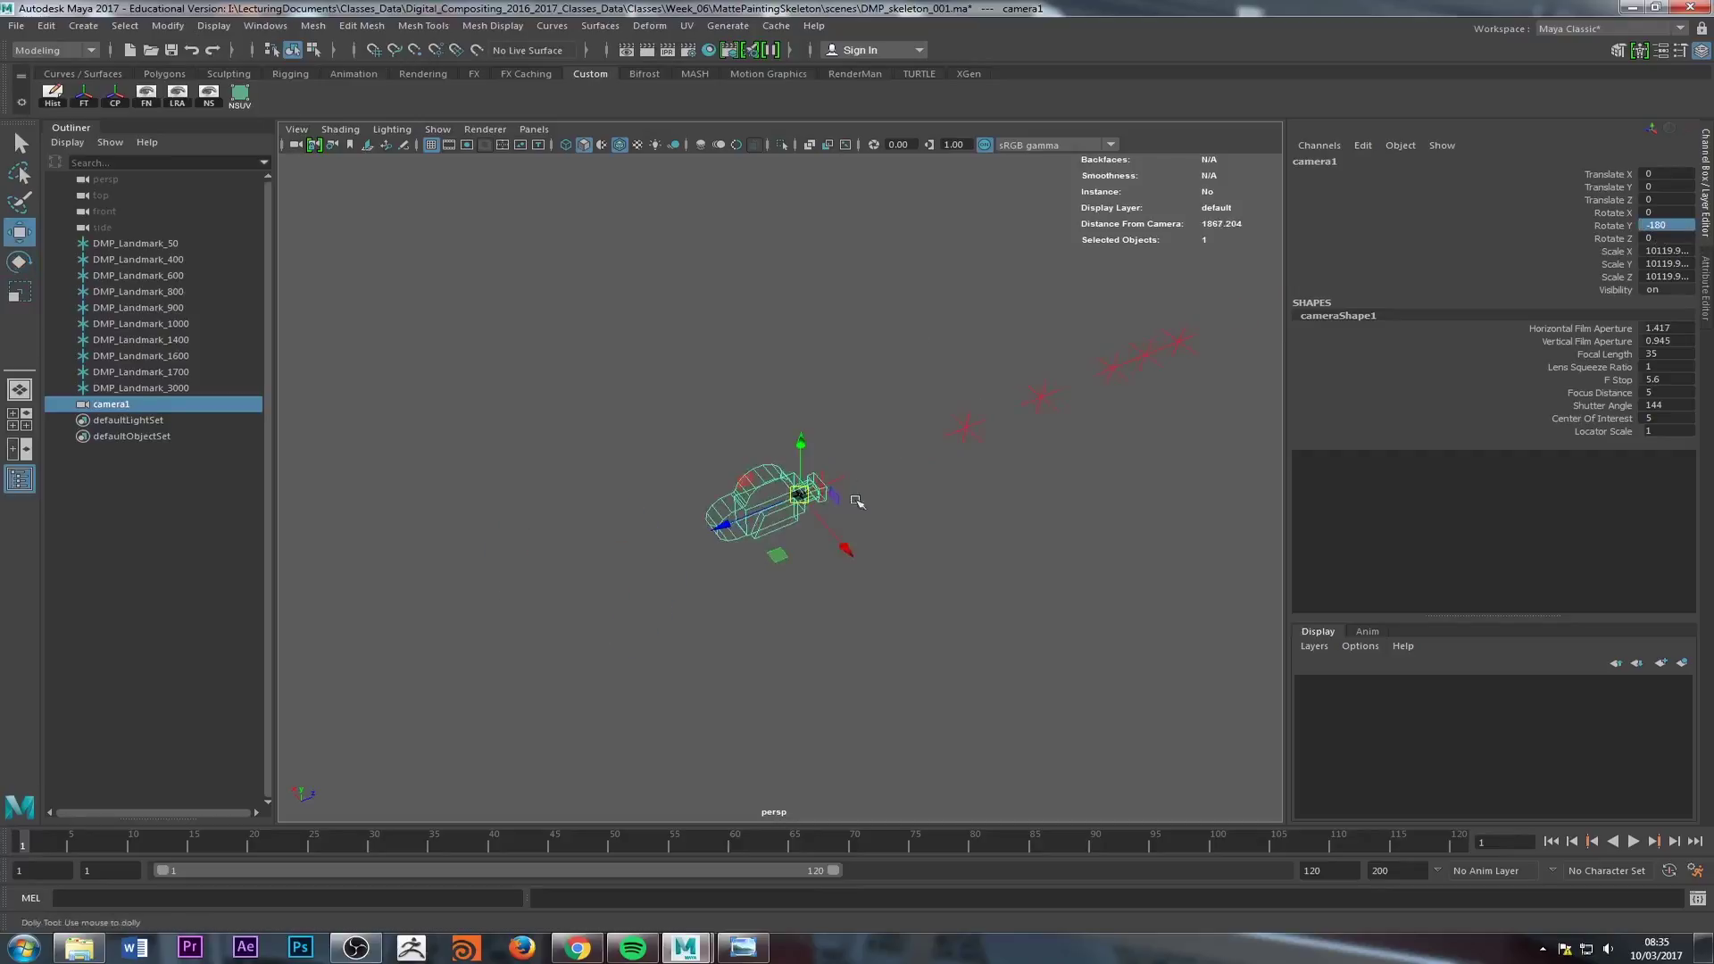
pyautogui.moveTo(731, 527); pyautogui.dragTo(596, 581)
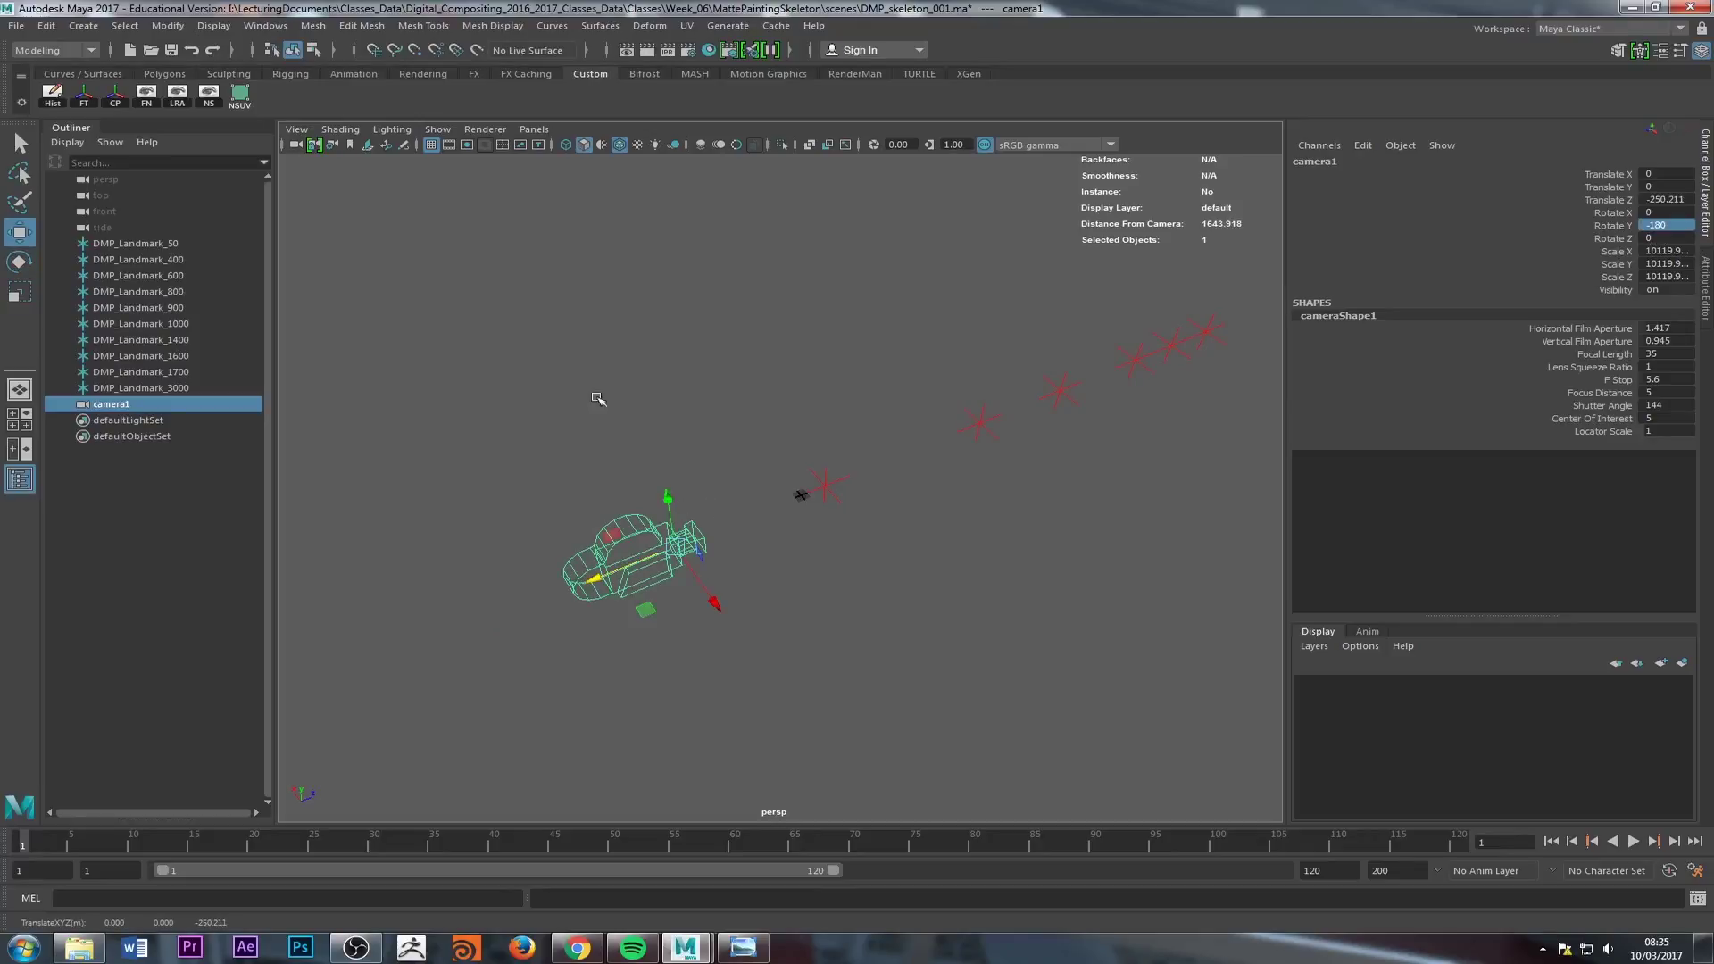
# Step: Look through camera1 in the viewport and check the image size in the render settings
pyautogui.click(534, 129)
pyautogui.moveTo(661, 148)
pyautogui.click(745, 150)
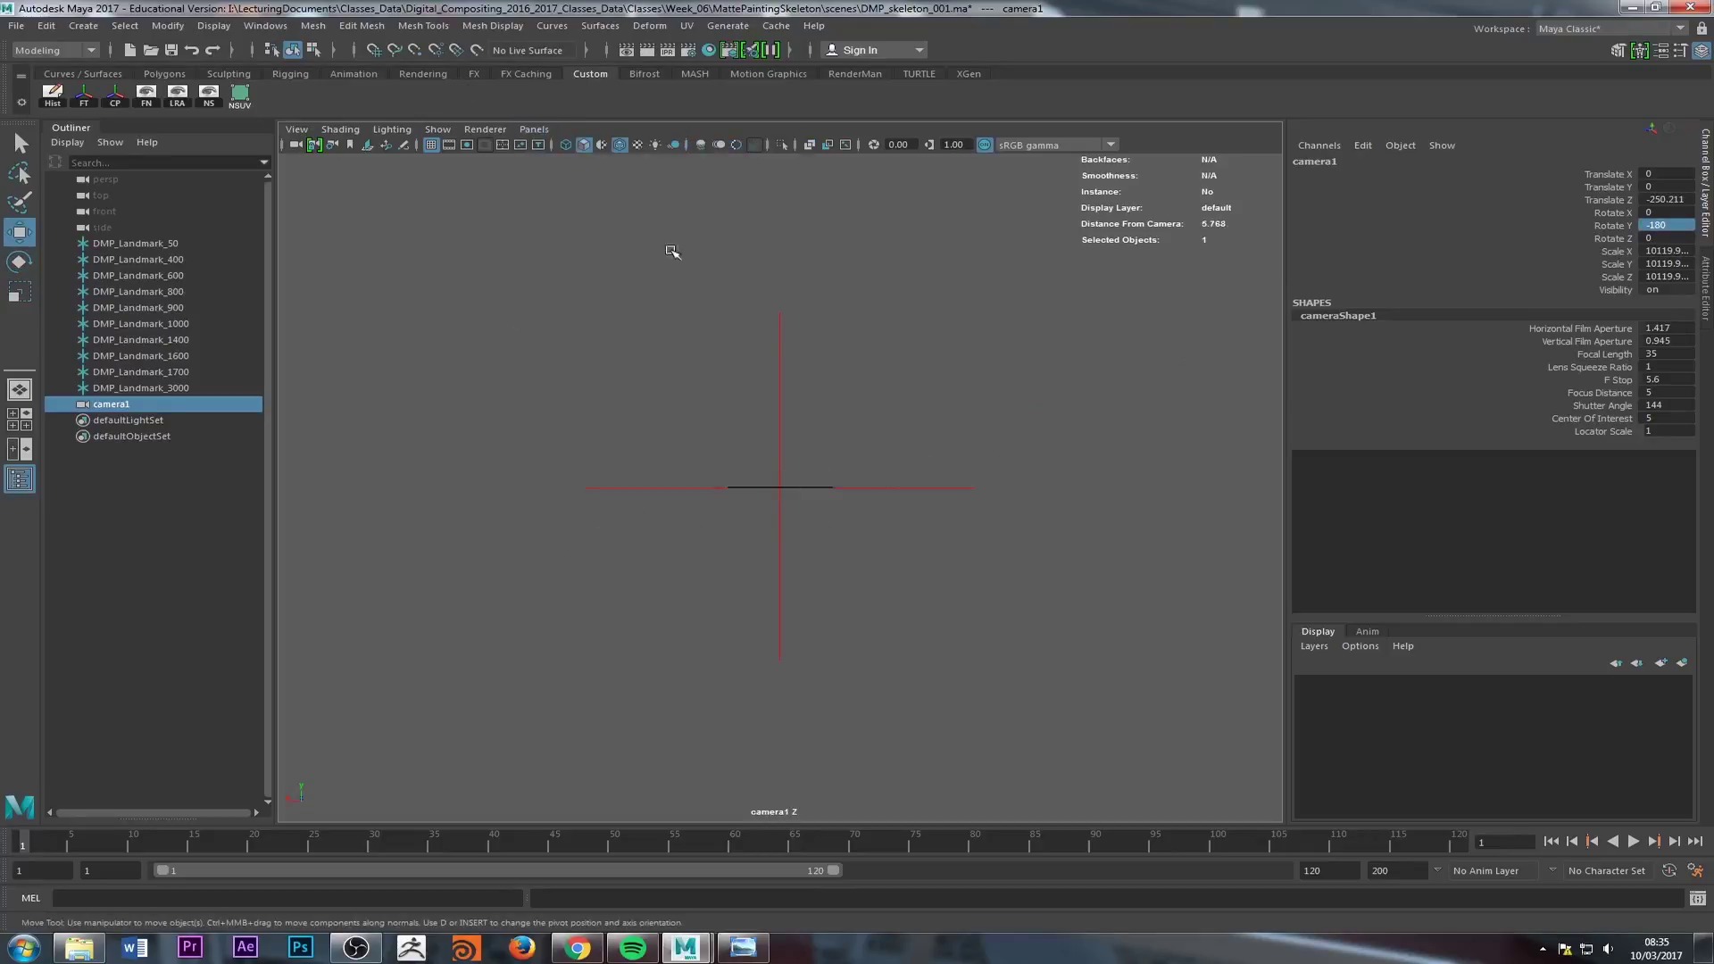
pyautogui.click(689, 51)
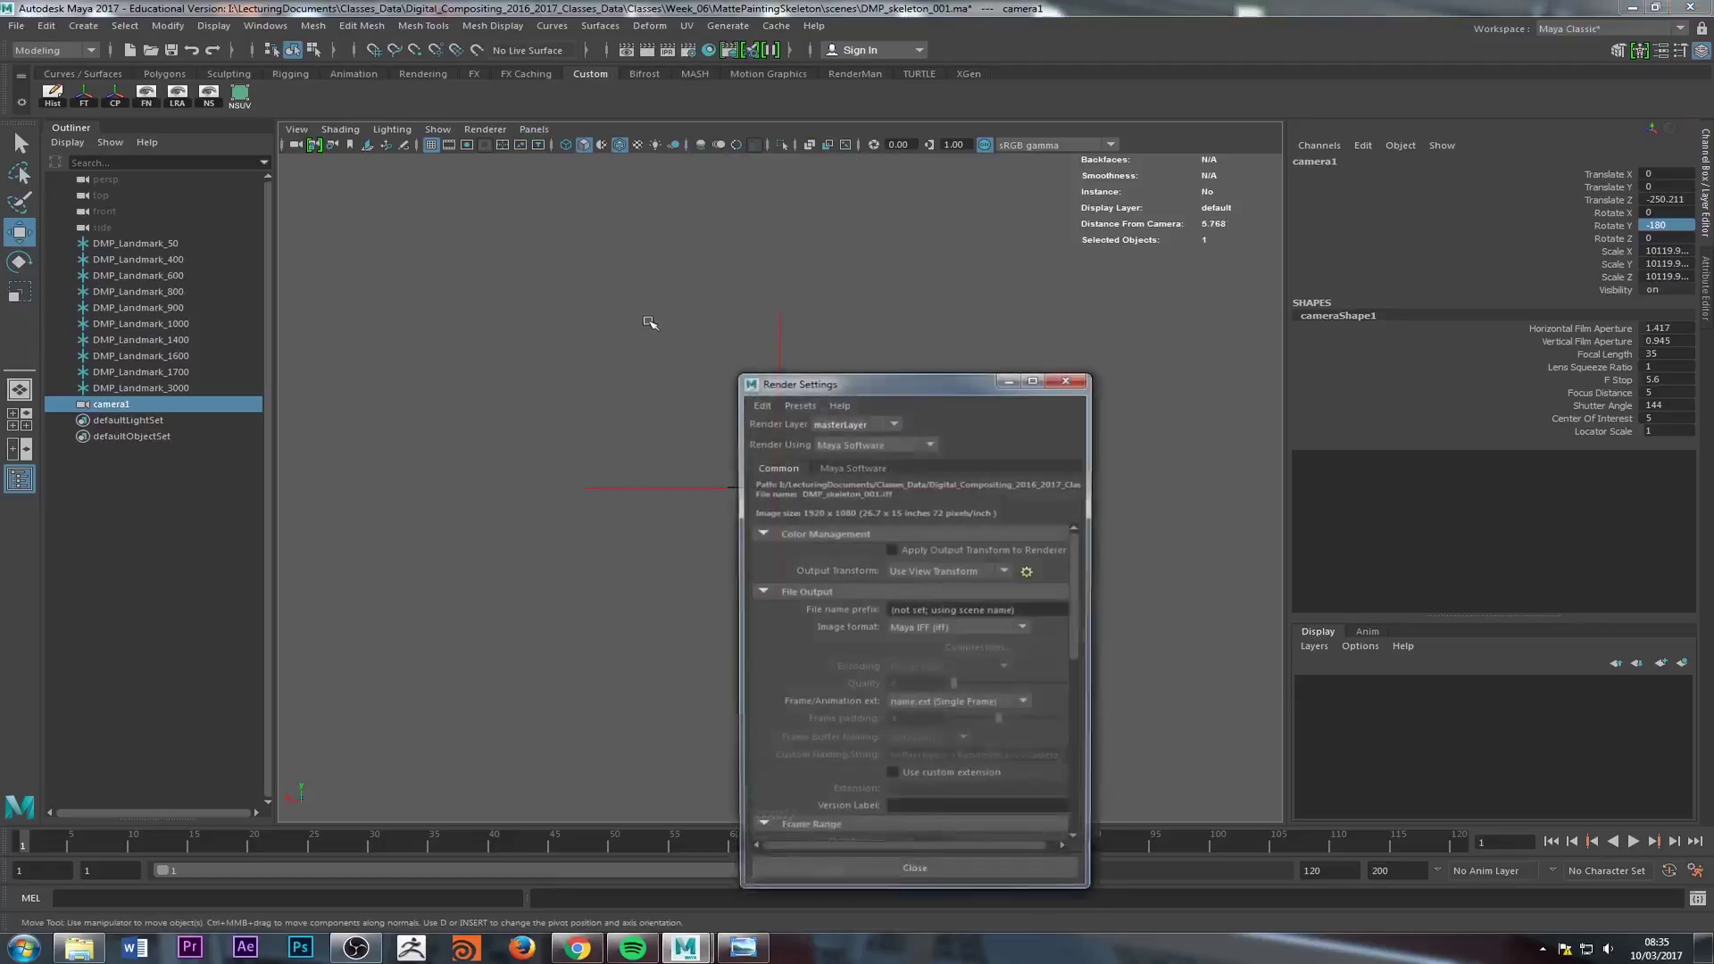
pyautogui.scroll(-5, 876, 527)
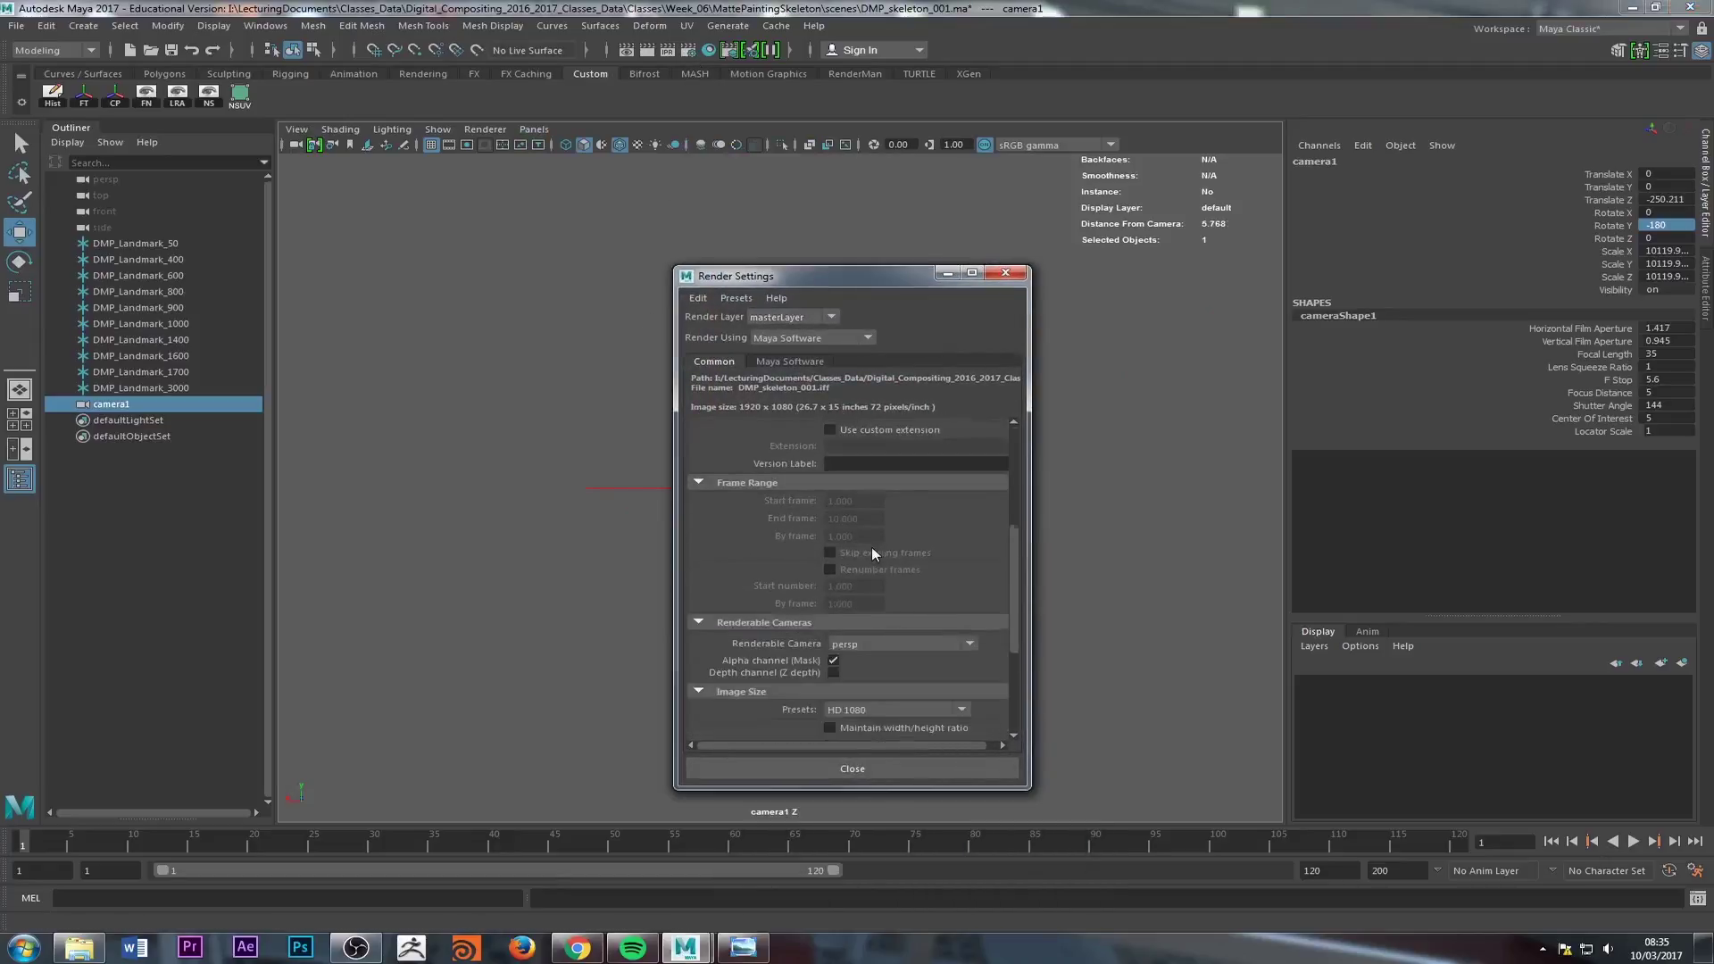
pyautogui.click(852, 768)
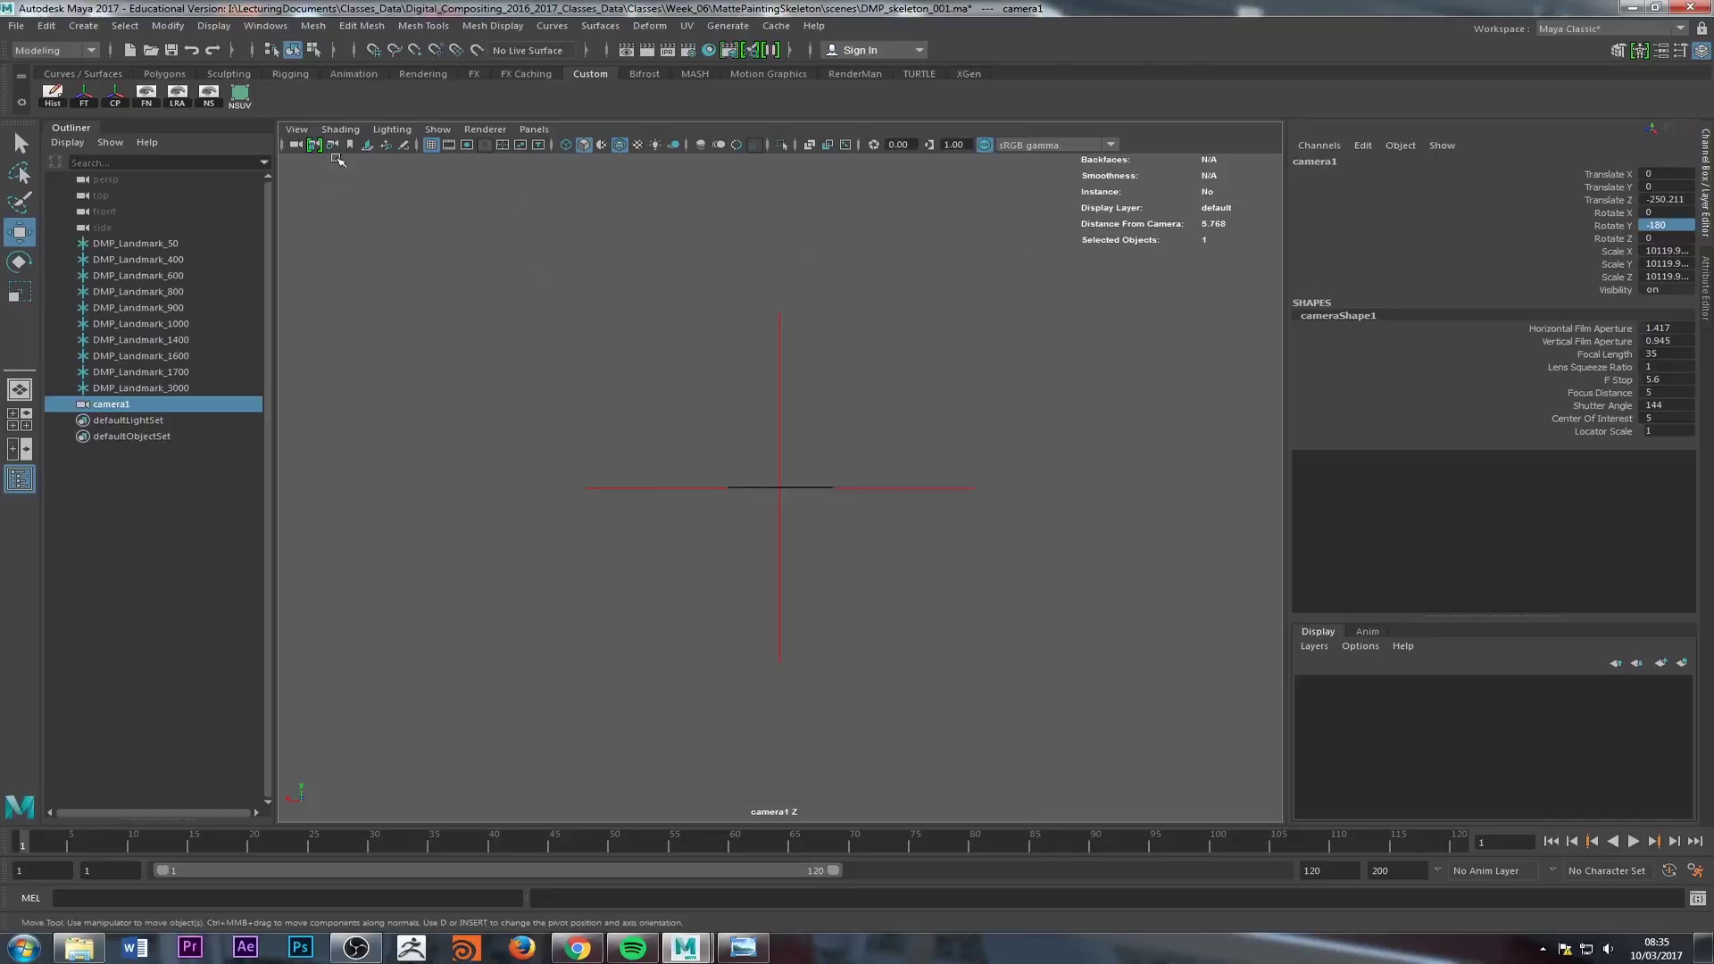
# Step: Display the resolution gate in the camera1 view
pyautogui.click(296, 129)
pyautogui.moveTo(365, 434)
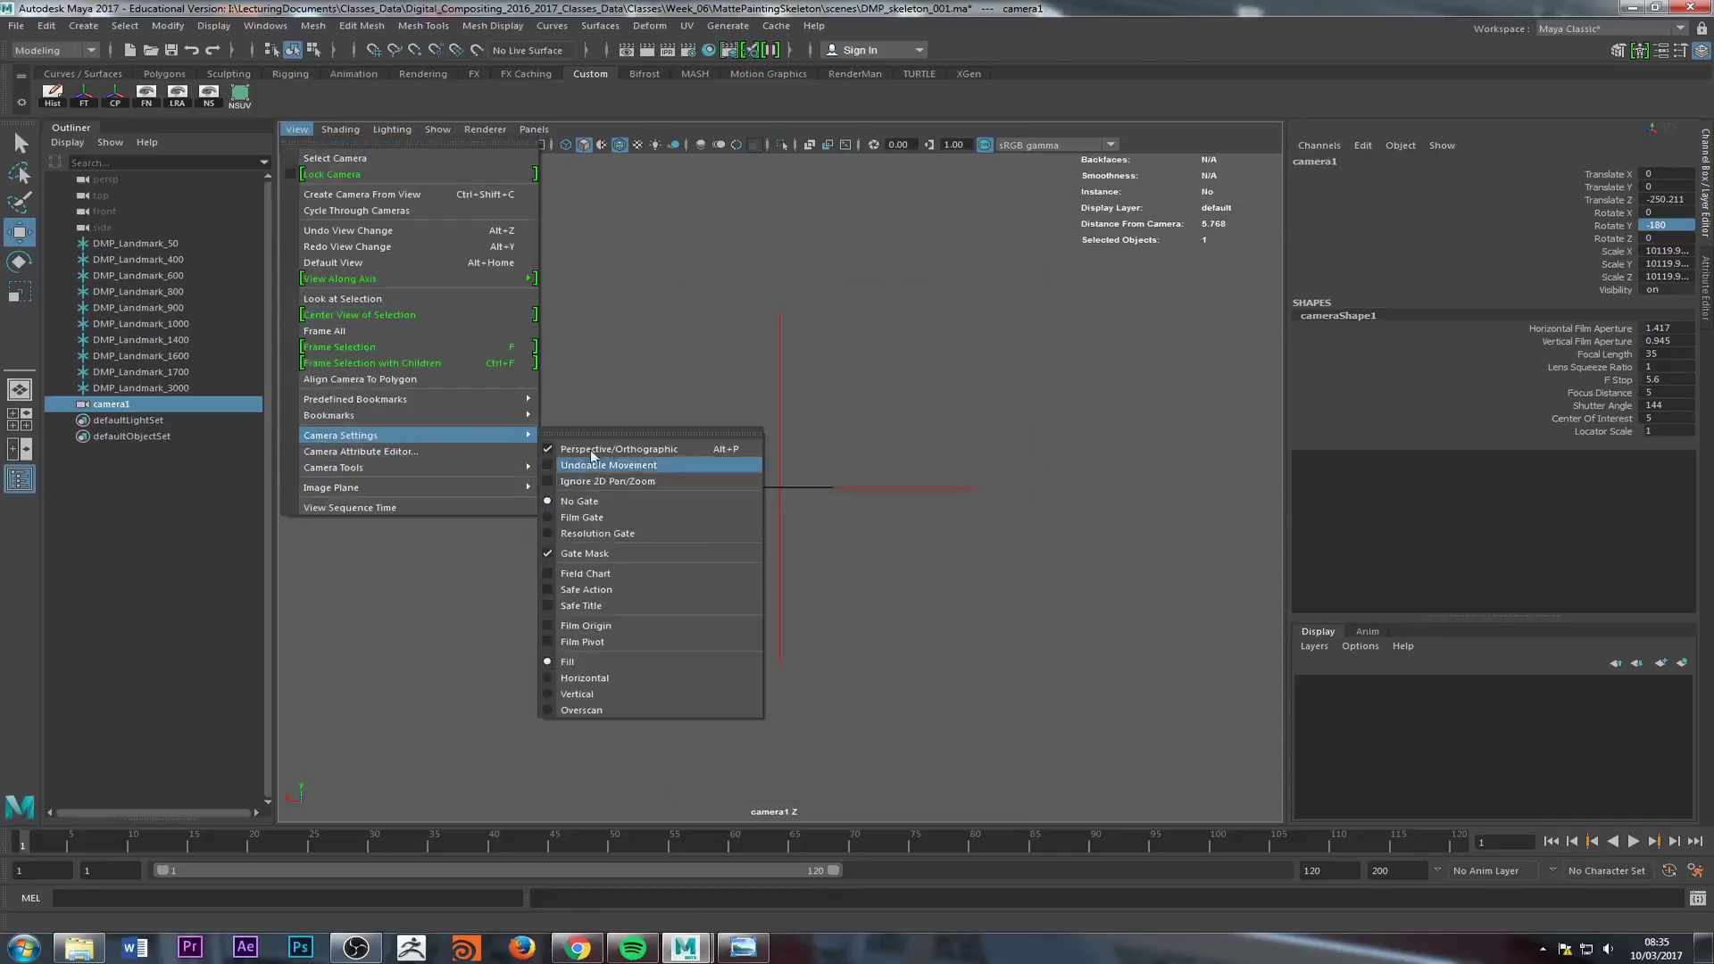
pyautogui.click(613, 535)
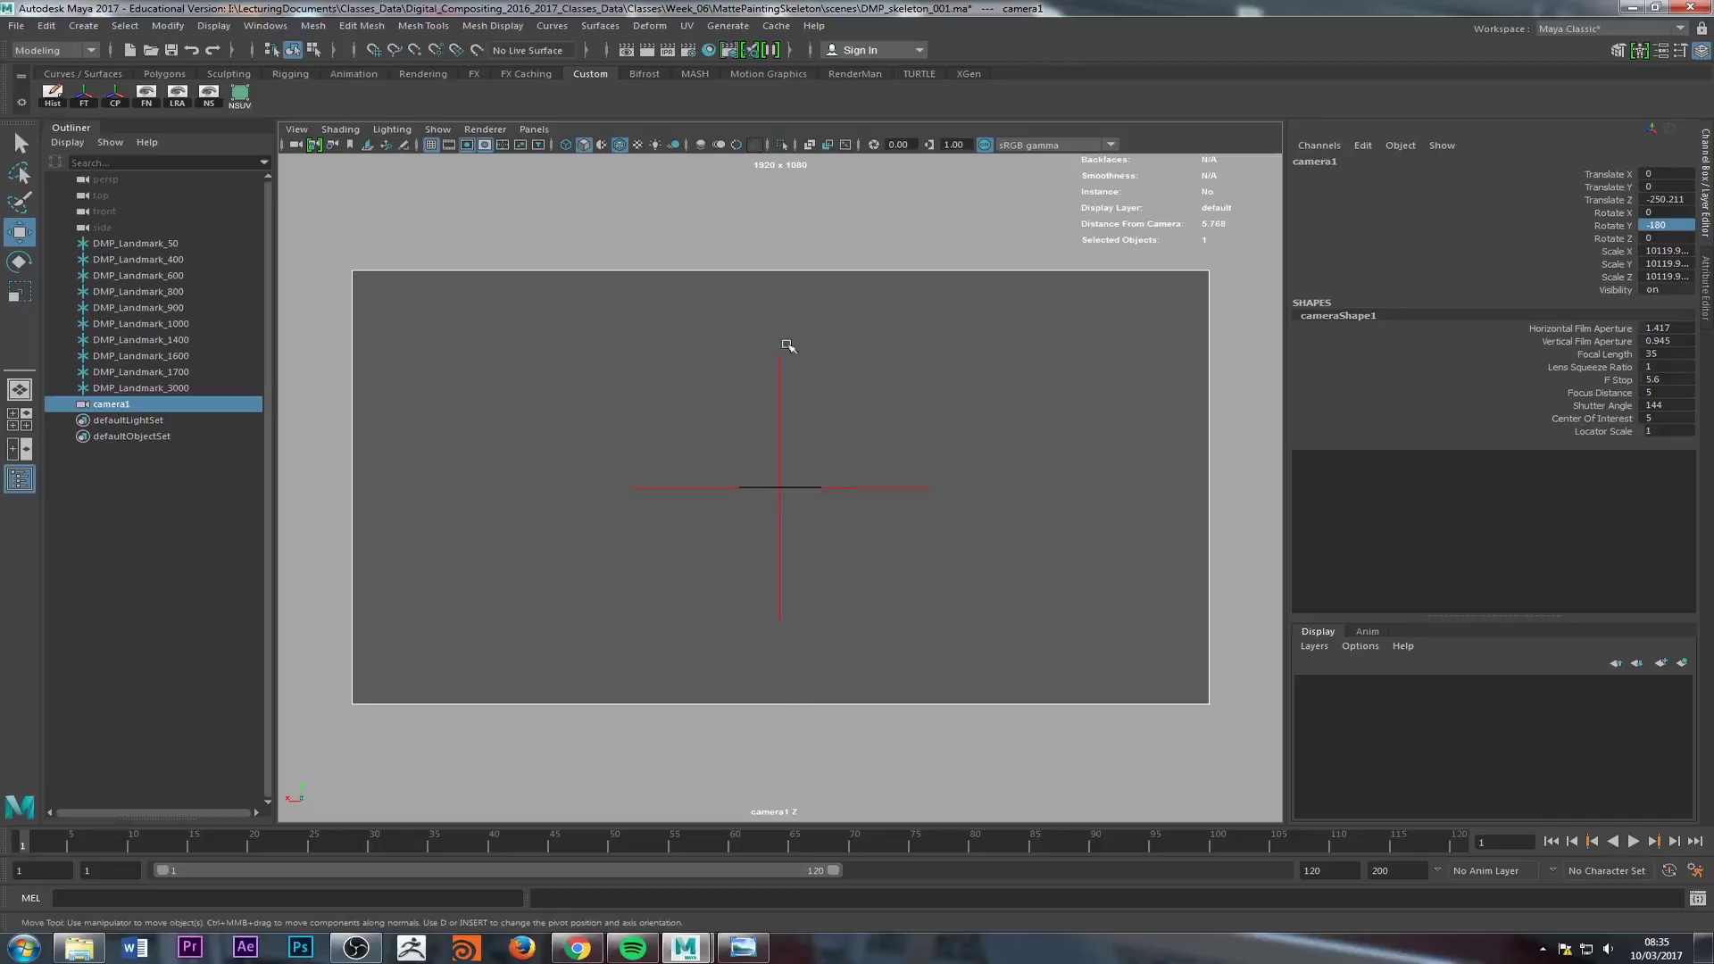
# Step: Orbit and dolly camera1 back until the landmark locators sit near the middle of the resolution gate
pyautogui.keyDown('alt'); pyautogui.moveTo(746, 440); pyautogui.dragTo(713, 464); pyautogui.keyUp('alt')
pyautogui.keyDown('alt'); pyautogui.moveTo(714, 466); pyautogui.dragTo(550, 684, button='right'); pyautogui.keyUp('alt')
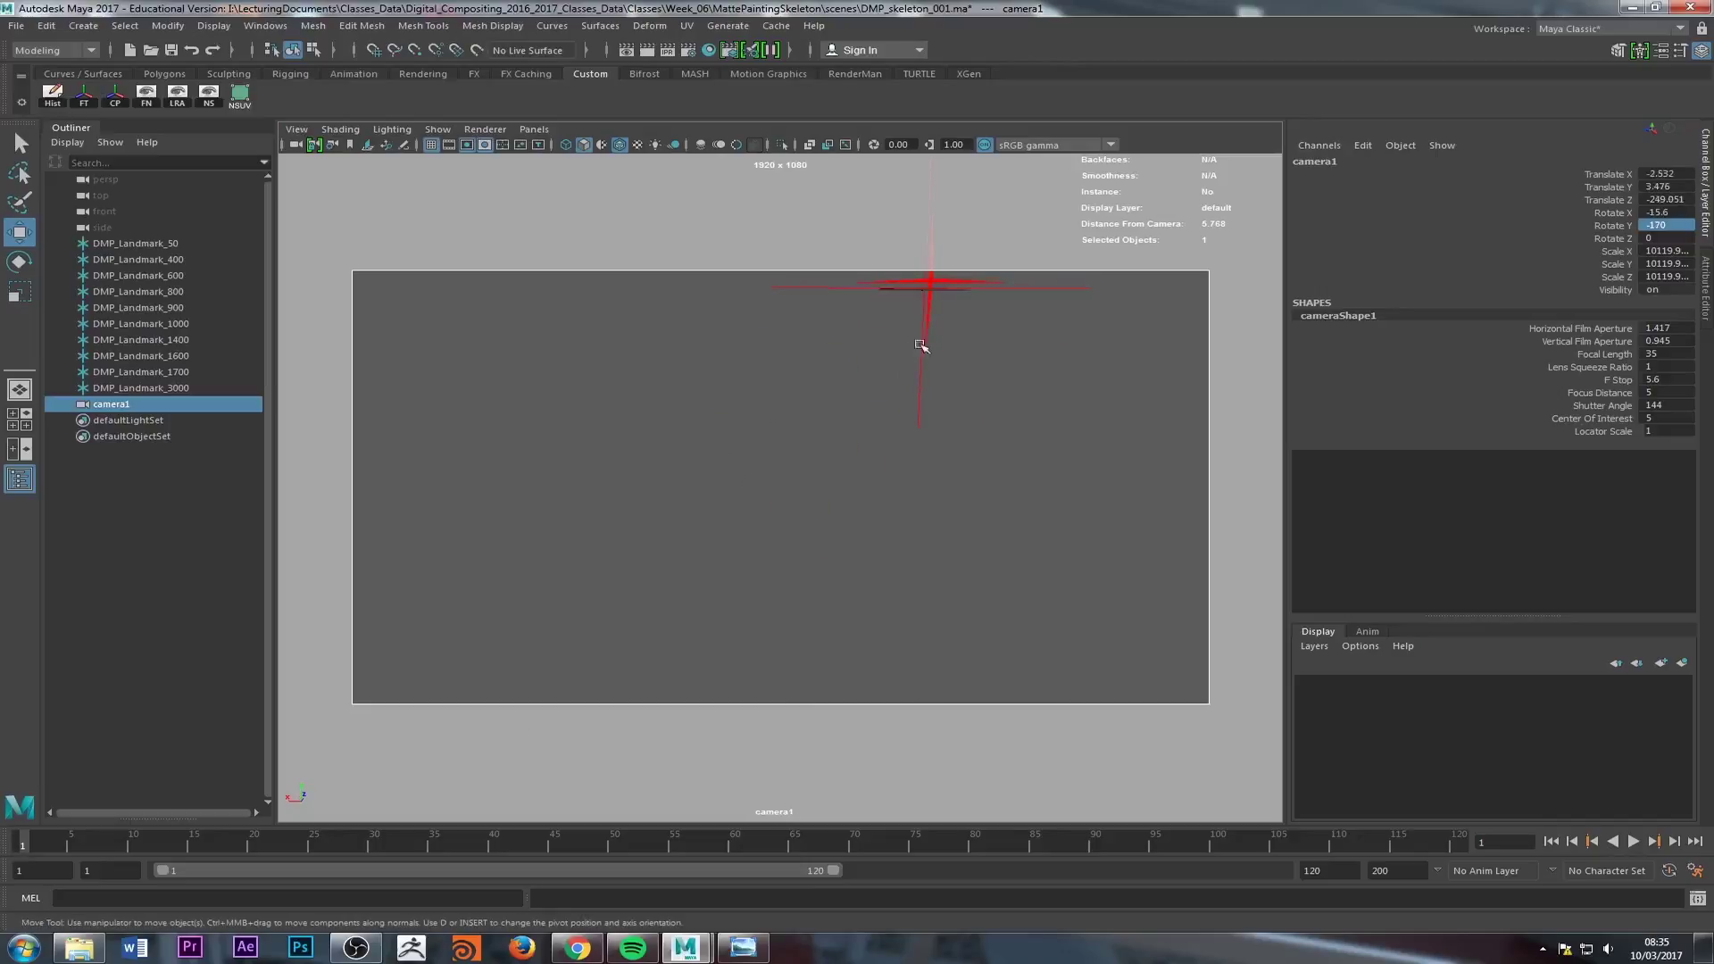
pyautogui.scroll(-10, 898, 327)
pyautogui.keyDown('alt'); pyautogui.moveTo(896, 325); pyautogui.dragTo(891, 330, button='middle'); pyautogui.keyUp('alt')
pyautogui.keyDown('alt'); pyautogui.moveTo(891, 331); pyautogui.dragTo(701, 419); pyautogui.keyUp('alt')
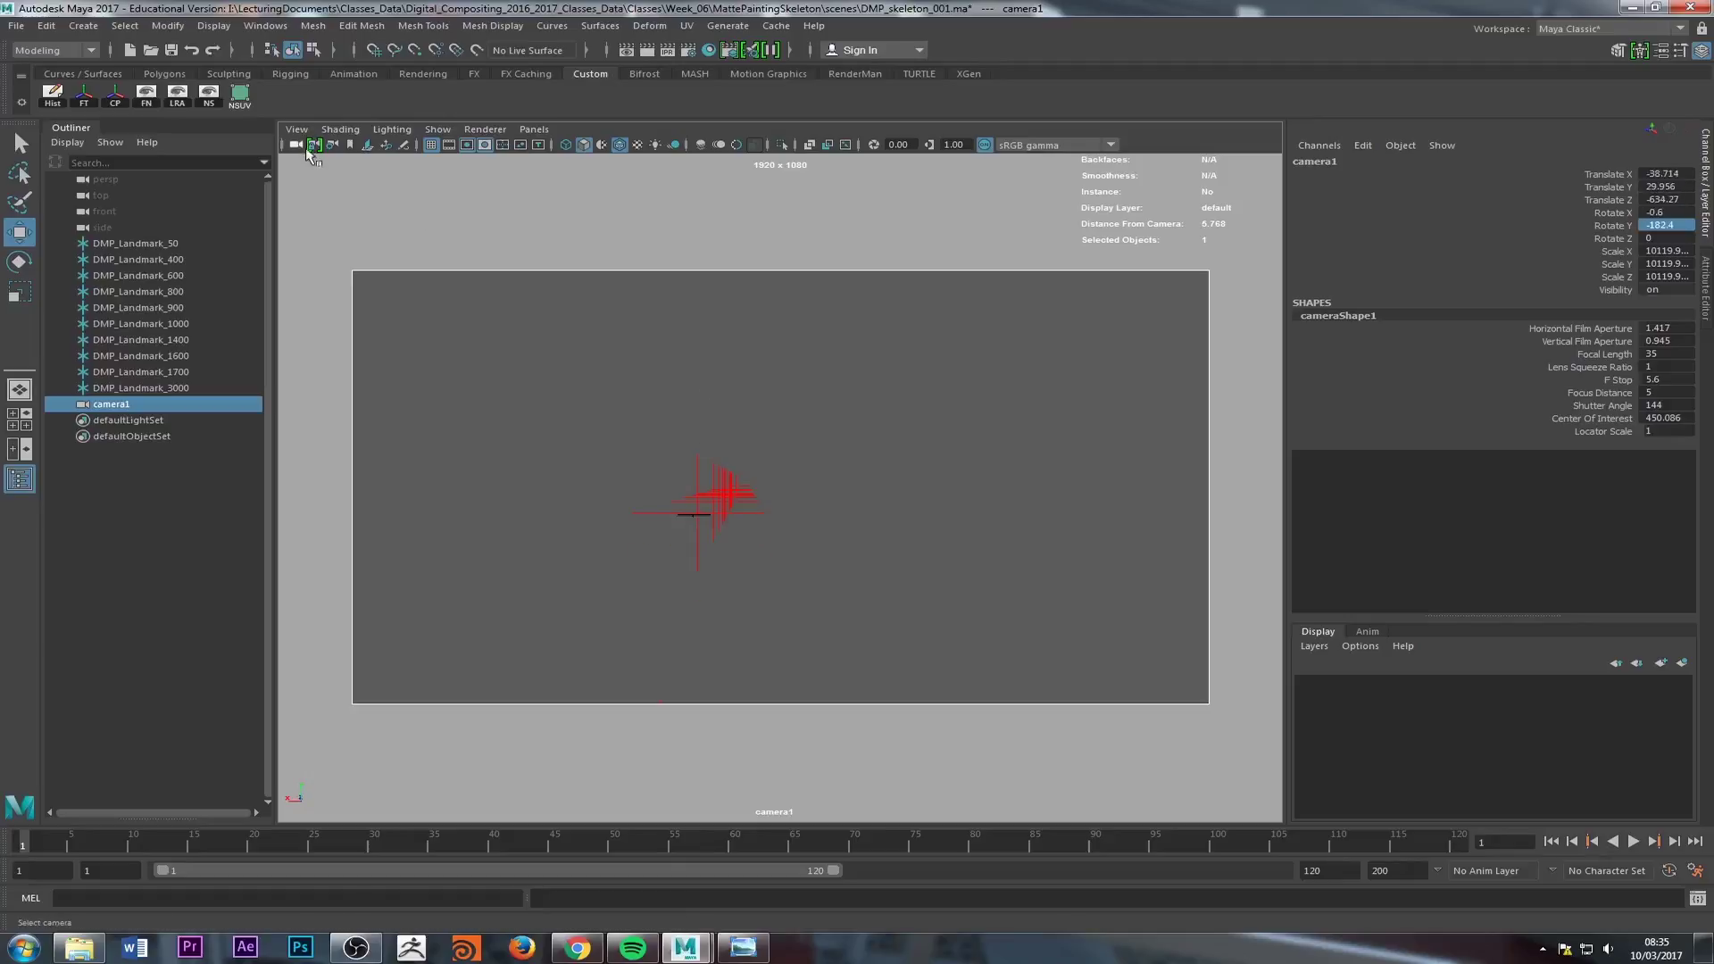
# Step: Set the focal length of camera1 to 50
pyautogui.click(1701, 292)
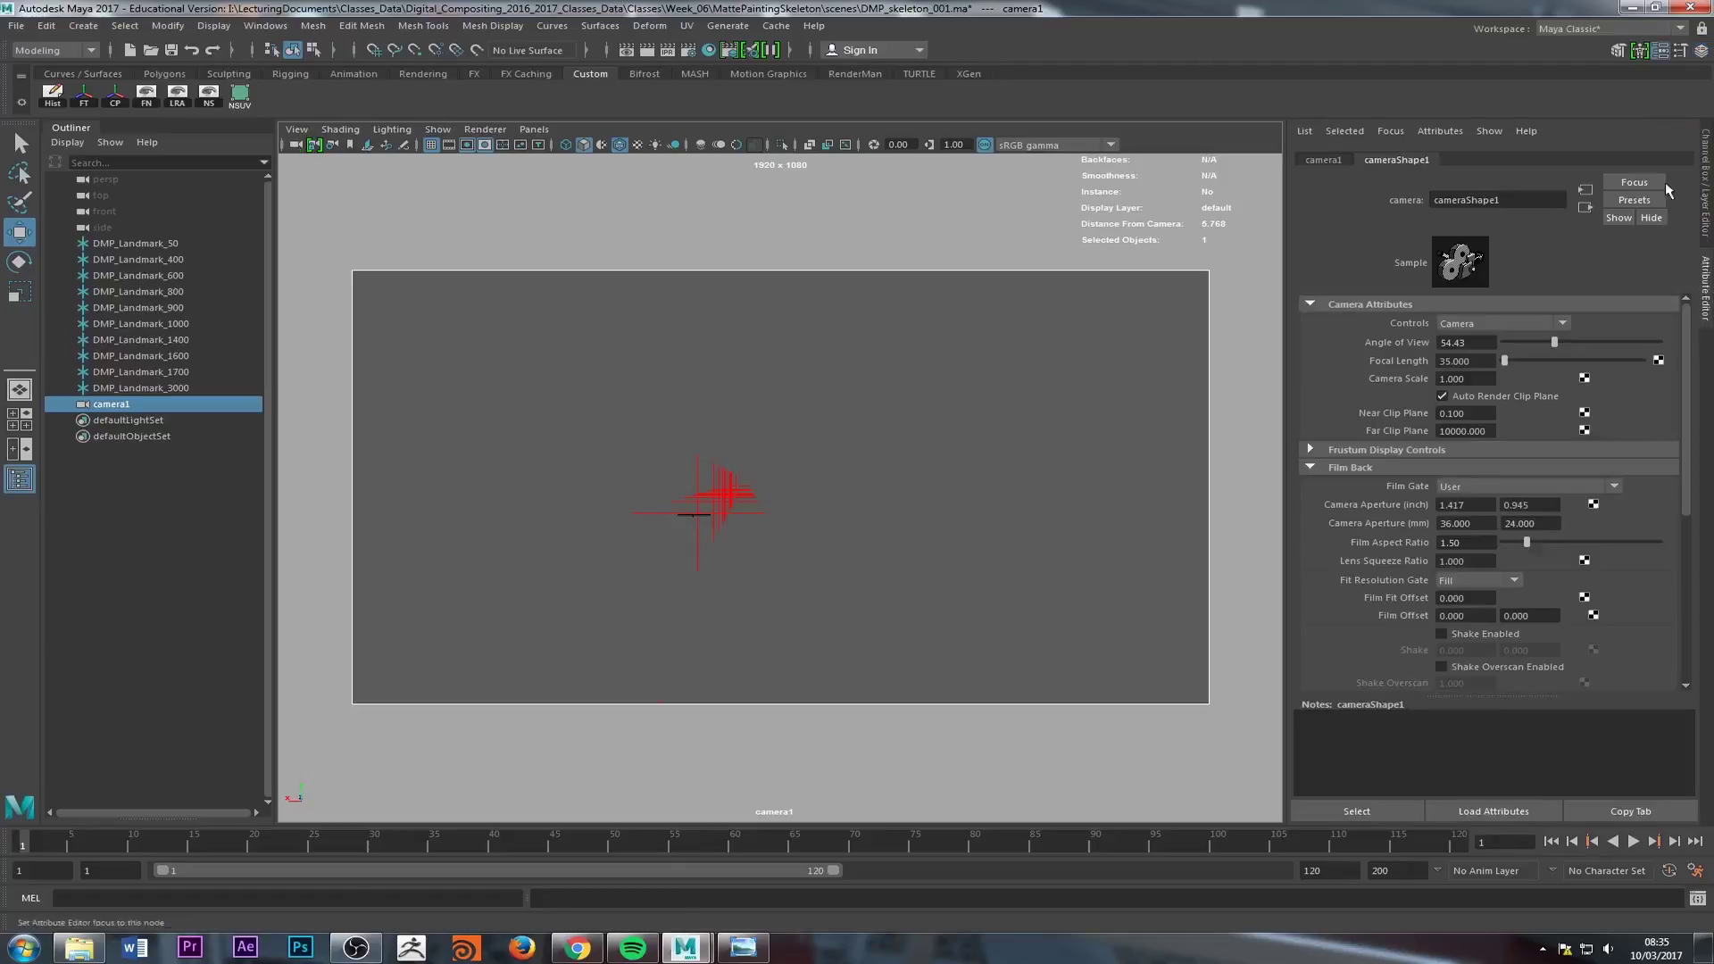
pyautogui.moveTo(1485, 363); pyautogui.dragTo(1371, 373)
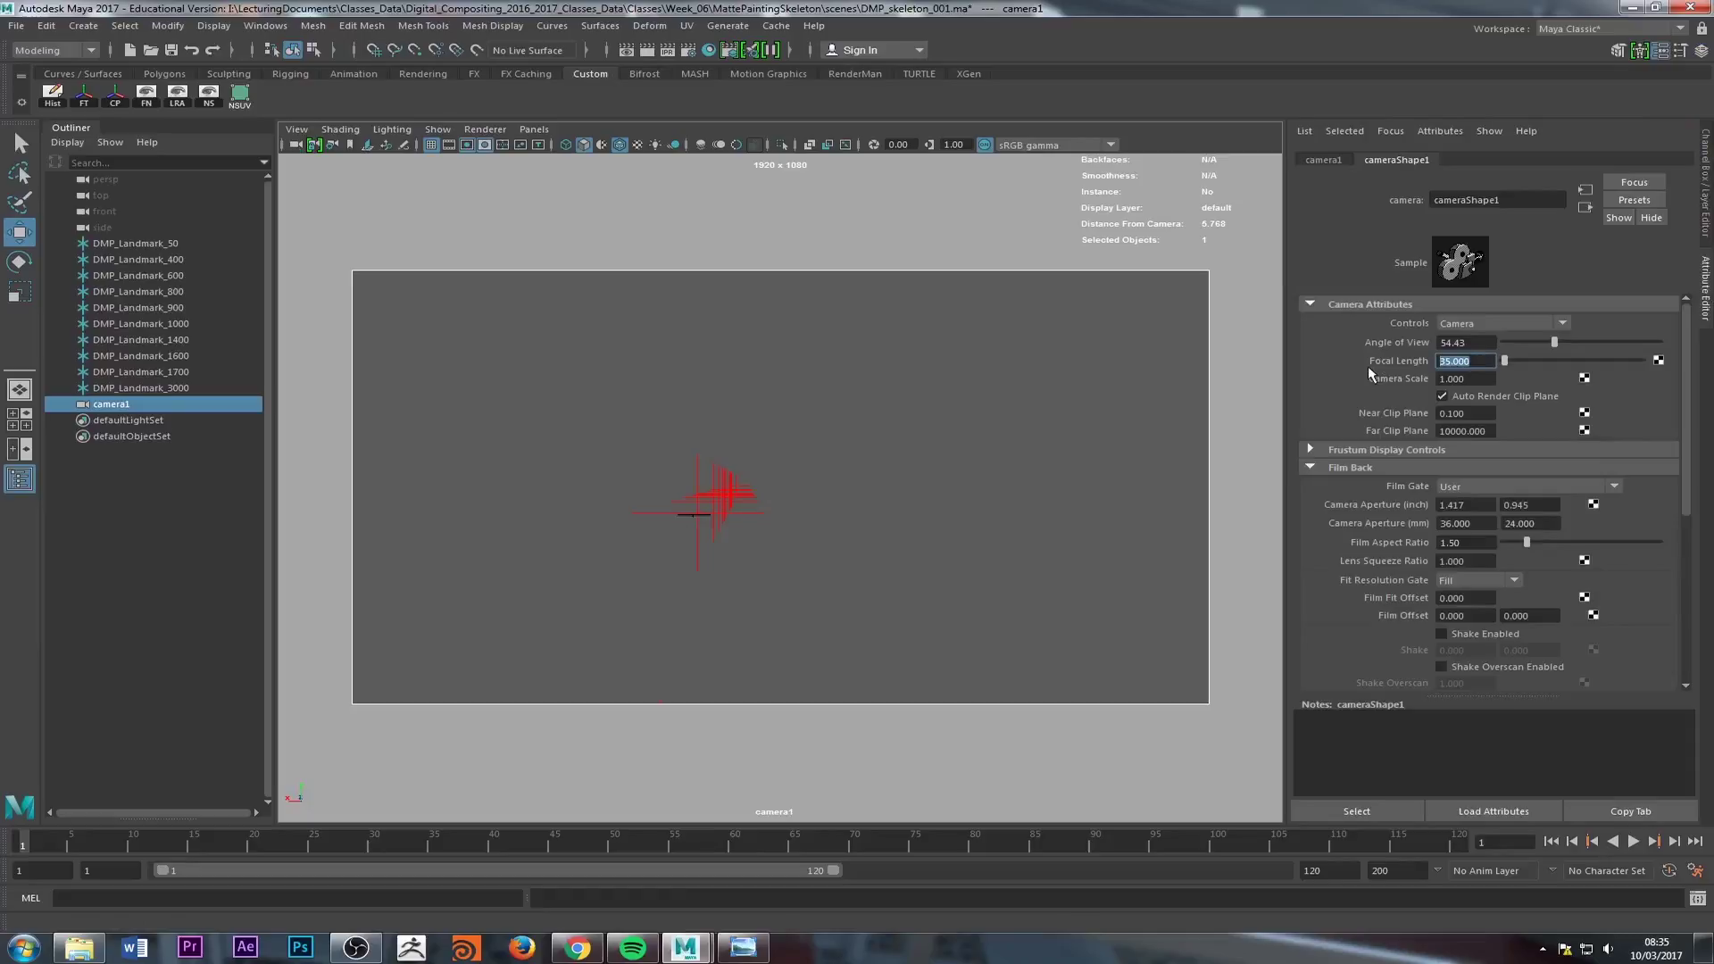
pyautogui.write('50')
pyautogui.press('Return')
# Step: Set the focal length of camera1 to 300 and reframe the landmark locators through it
pyautogui.click(1460, 362)
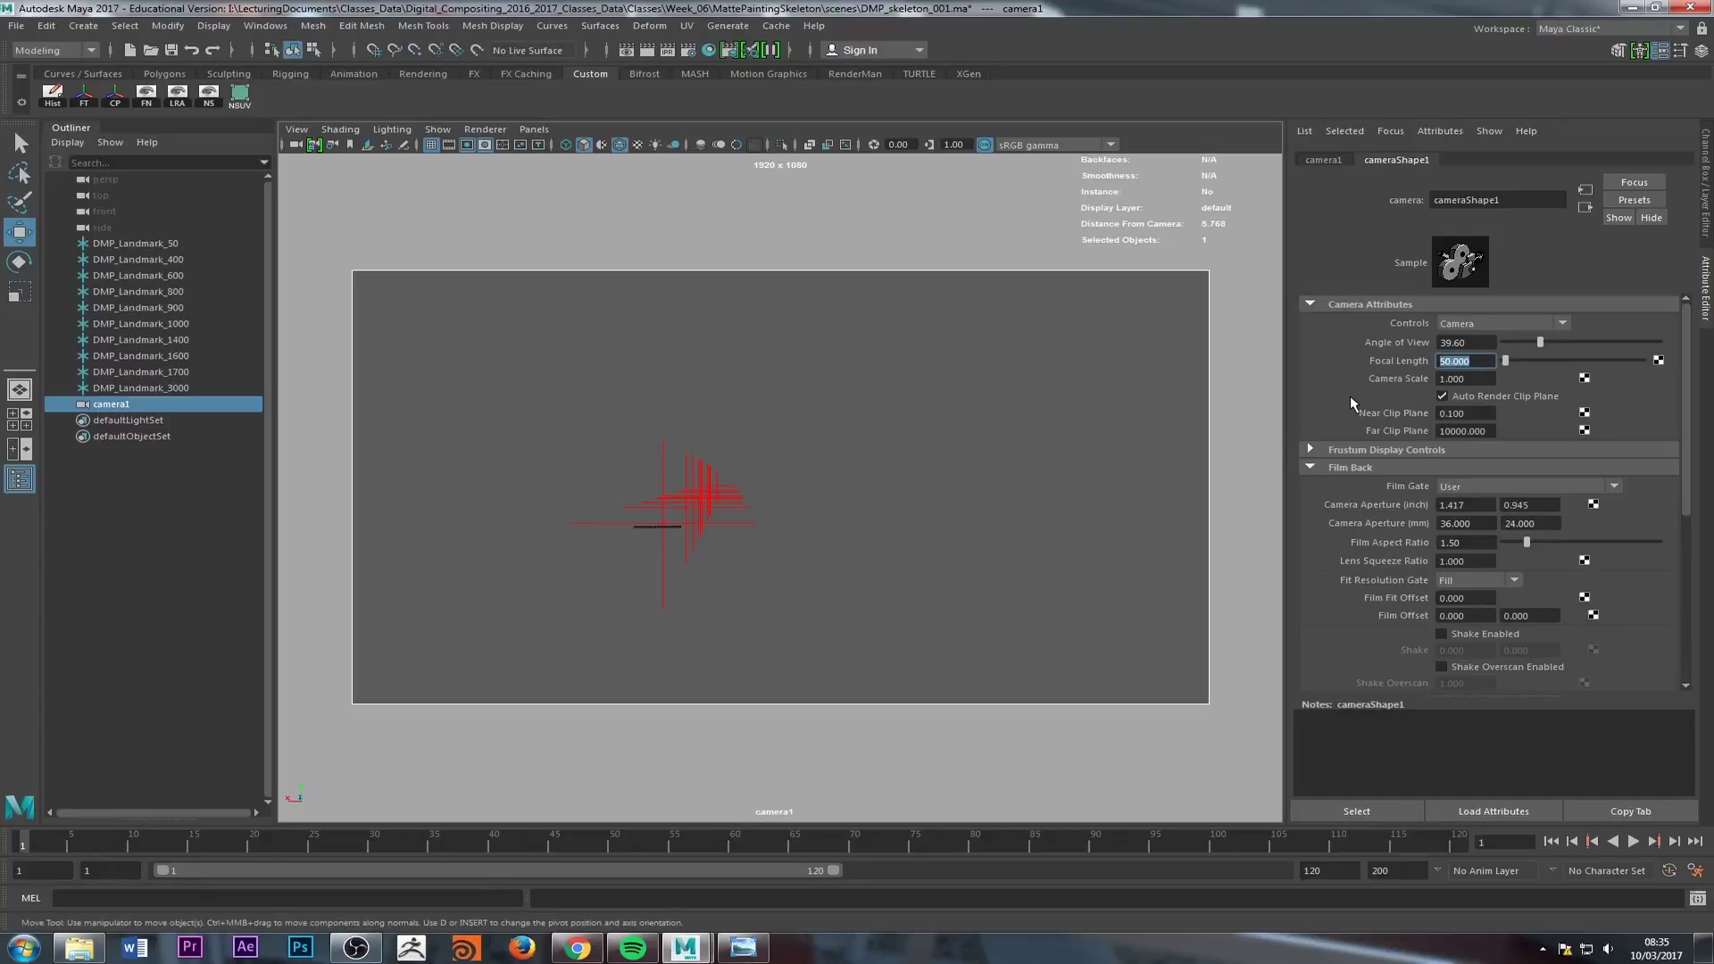
pyautogui.write('300')
pyautogui.press('Return')
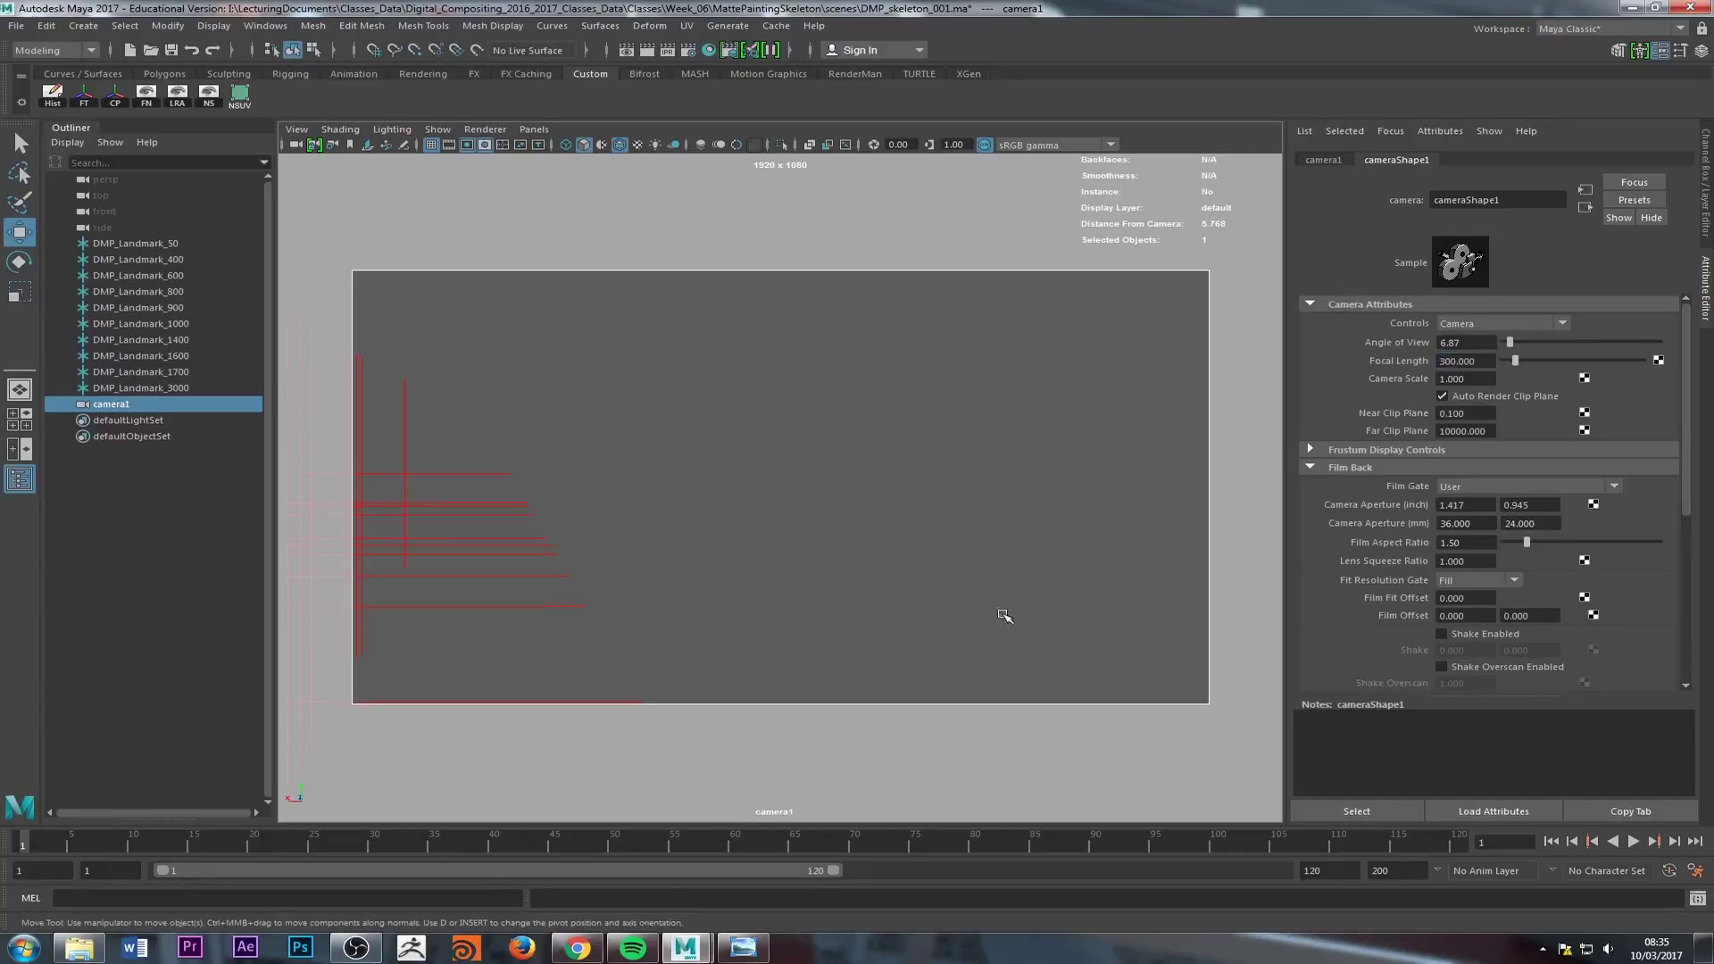
pyautogui.keyDown('alt'); pyautogui.moveTo(581, 673); pyautogui.dragTo(822, 601); pyautogui.keyUp('alt')
pyautogui.keyDown('alt'); pyautogui.moveTo(822, 600); pyautogui.dragTo(529, 576, button='middle'); pyautogui.keyUp('alt')
pyautogui.keyDown('alt'); pyautogui.moveTo(839, 600); pyautogui.dragTo(696, 585); pyautogui.keyUp('alt')
pyautogui.keyDown('alt'); pyautogui.moveTo(696, 585); pyautogui.dragTo(517, 715, button='middle'); pyautogui.keyUp('alt')
# Step: Set the focal length of camera1 to 30 and orbit slightly around the landmark locators
pyautogui.click(1475, 362)
pyautogui.write('30')
pyautogui.press('Return')
pyautogui.keyDown('alt'); pyautogui.moveTo(641, 600); pyautogui.dragTo(686, 584); pyautogui.keyUp('alt')
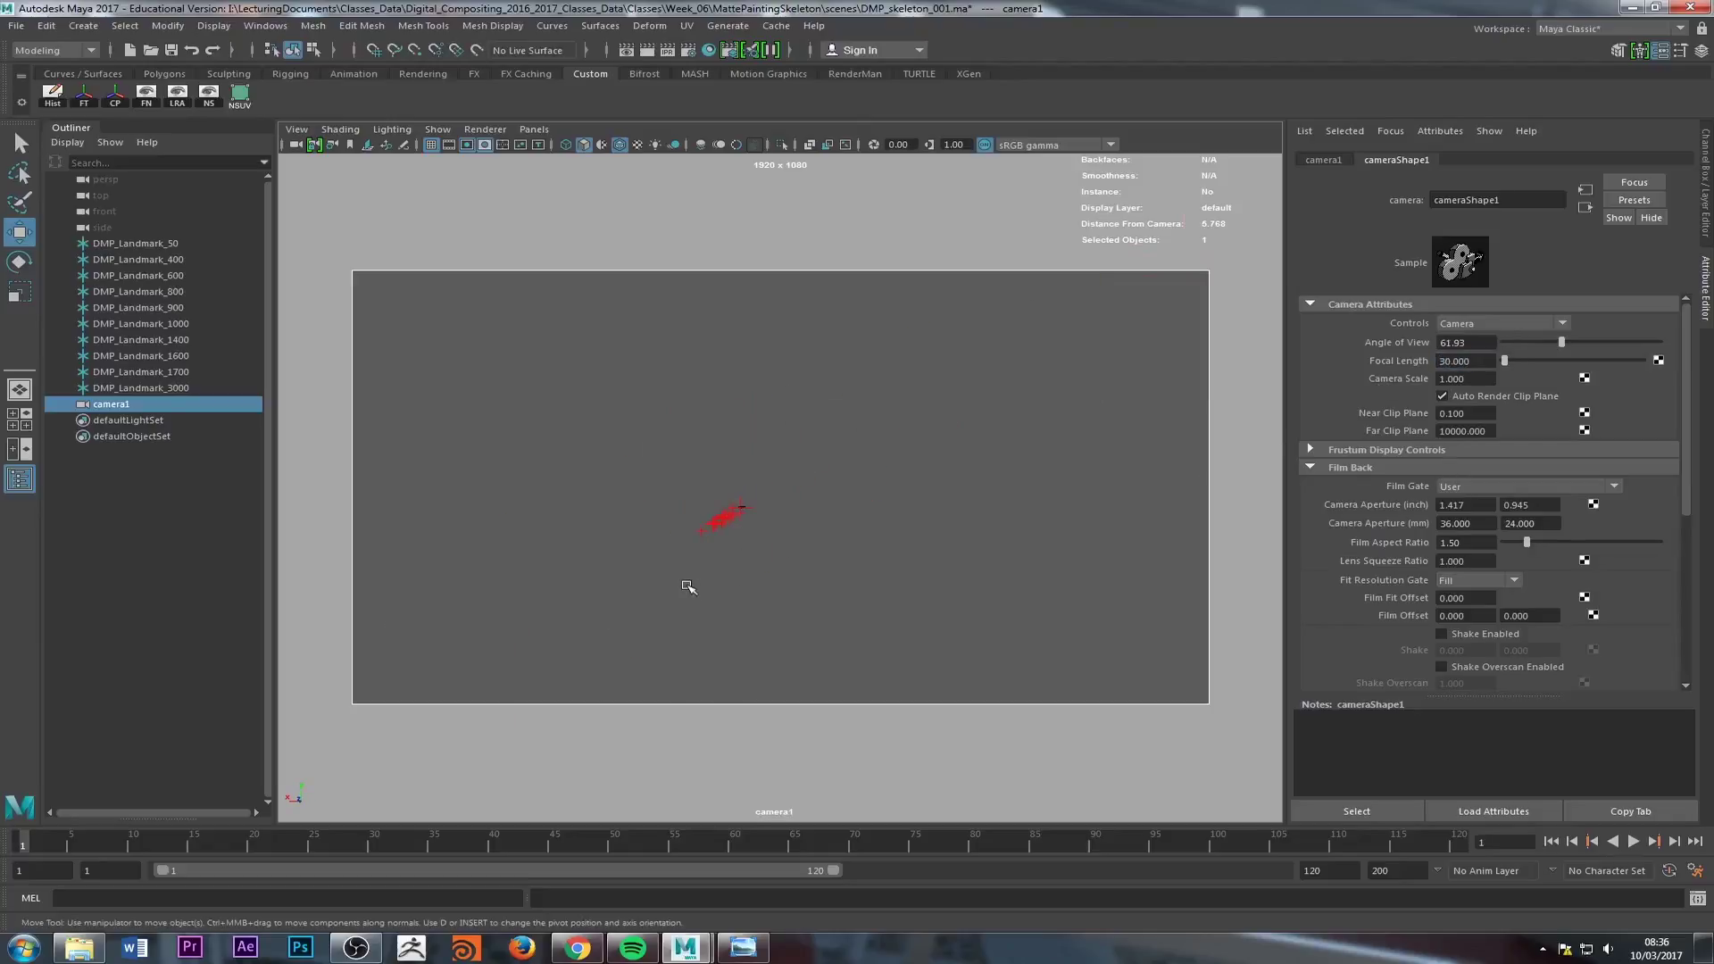
# Step: Reset camera1's Translate X, Y and Z to 0, and try to reframe the locators by dollying and orbiting its view
pyautogui.click(1705, 217)
pyautogui.doubleClick(1669, 225)
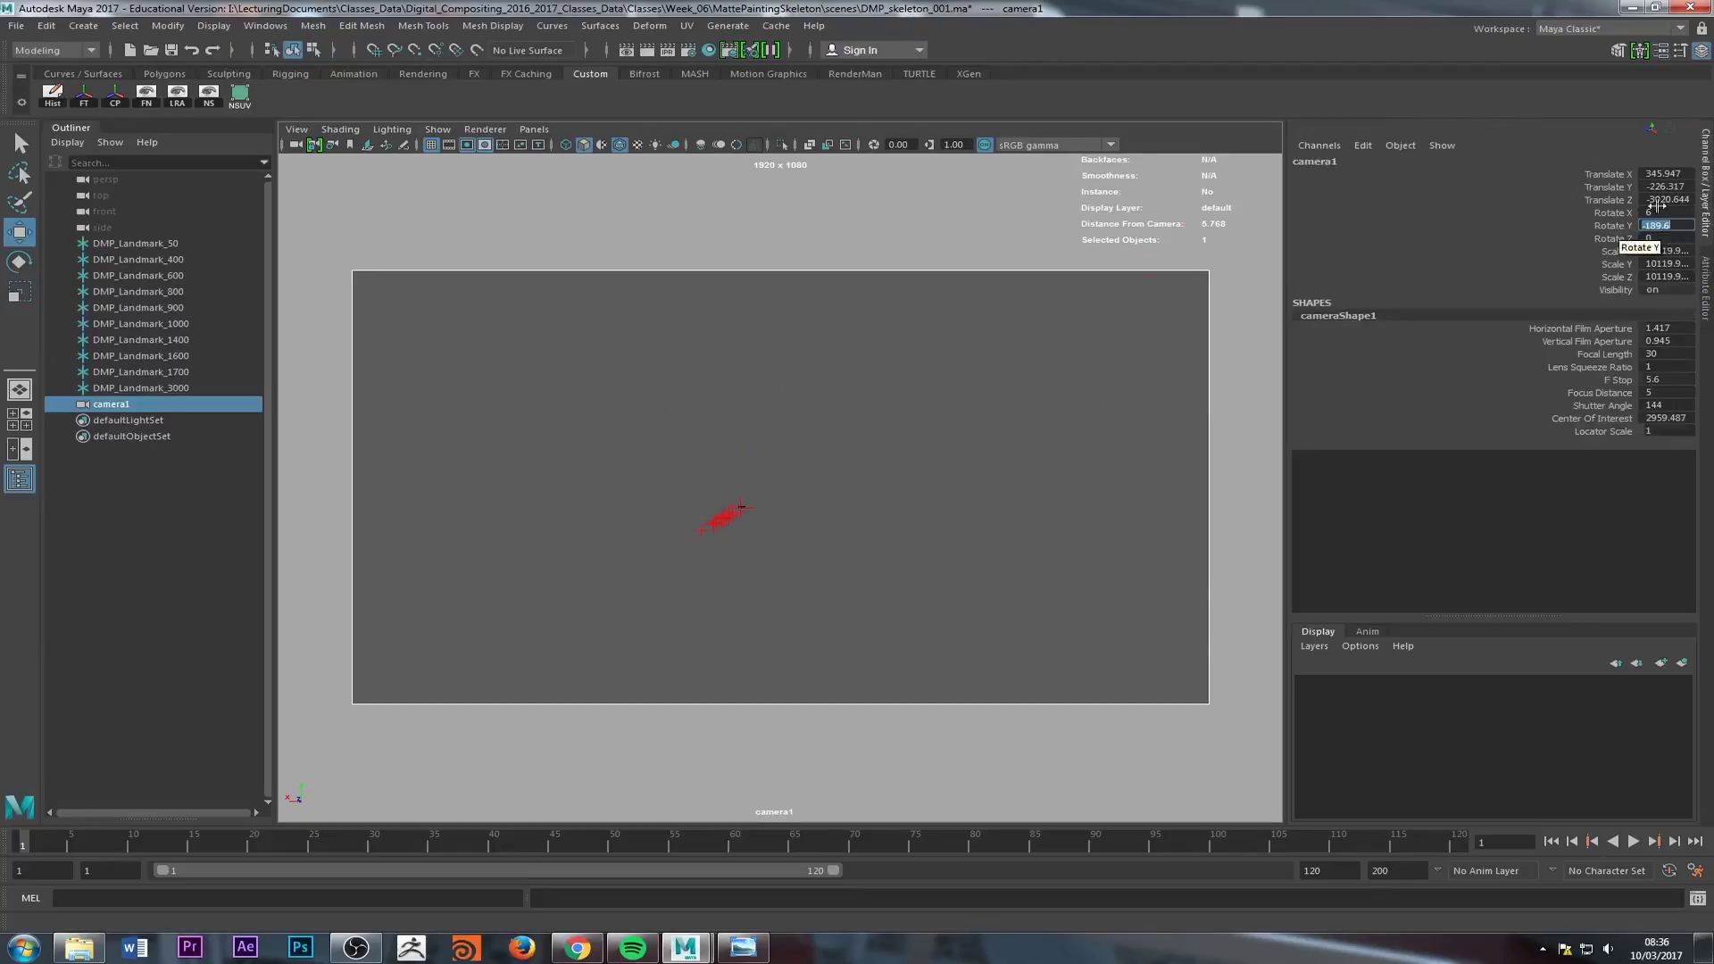
pyautogui.moveTo(1677, 175); pyautogui.dragTo(1680, 200)
pyautogui.write('0')
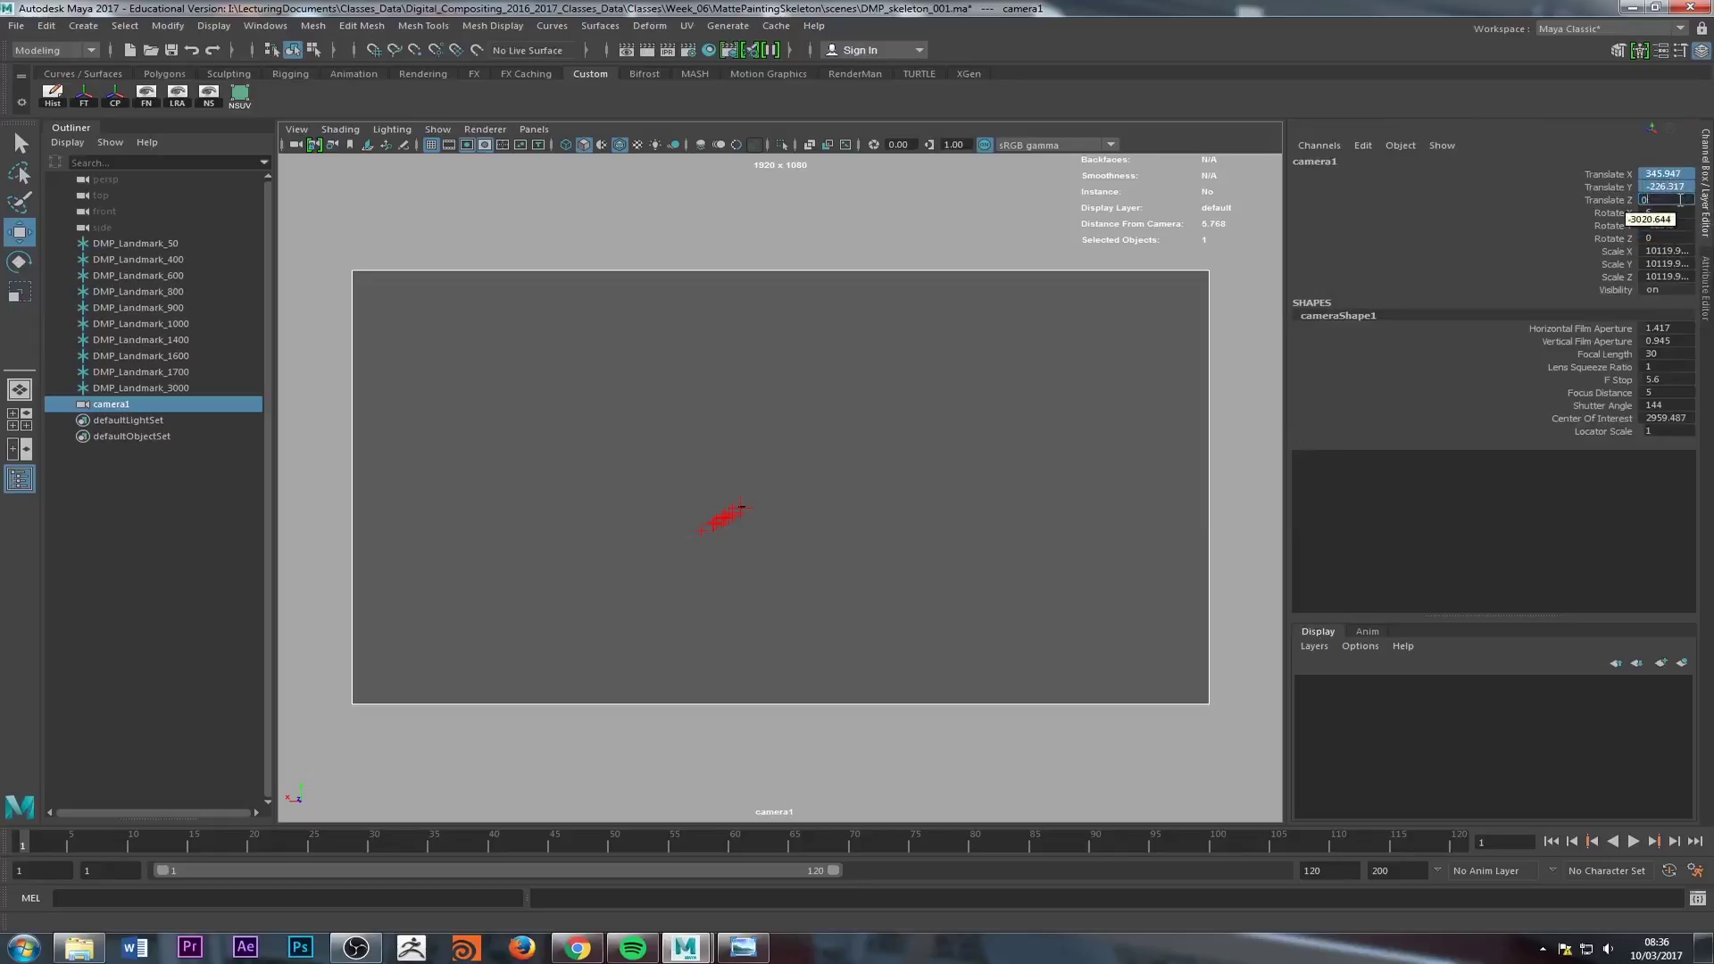
pyautogui.press('Return')
pyautogui.keyDown('alt'); pyautogui.moveTo(933, 428); pyautogui.dragTo(703, 432, button='right'); pyautogui.keyUp('alt')
pyautogui.scroll(-5, 703, 432)
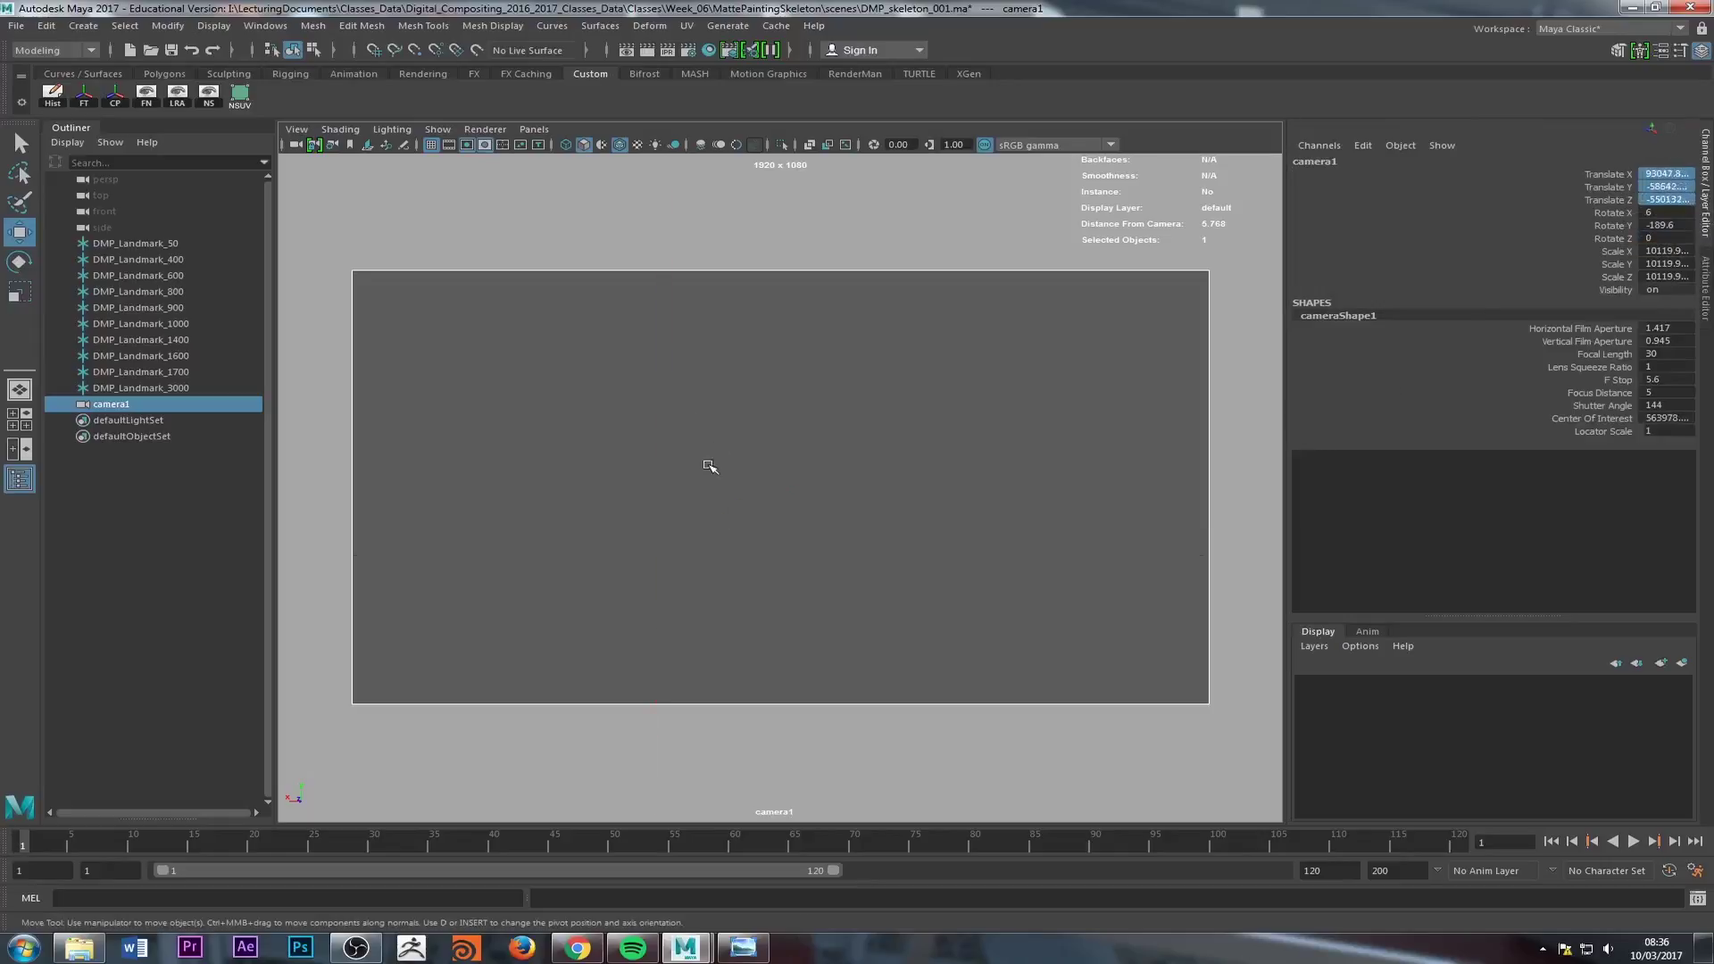
pyautogui.keyDown('alt'); pyautogui.moveTo(708, 465); pyautogui.dragTo(704, 524); pyautogui.keyUp('alt')
pyautogui.scroll(-5, 865, 408)
pyautogui.scroll(3, 867, 407)
# Step: Set Translate X, Y and Z of camera1 to 0 again
pyautogui.click(1678, 174)
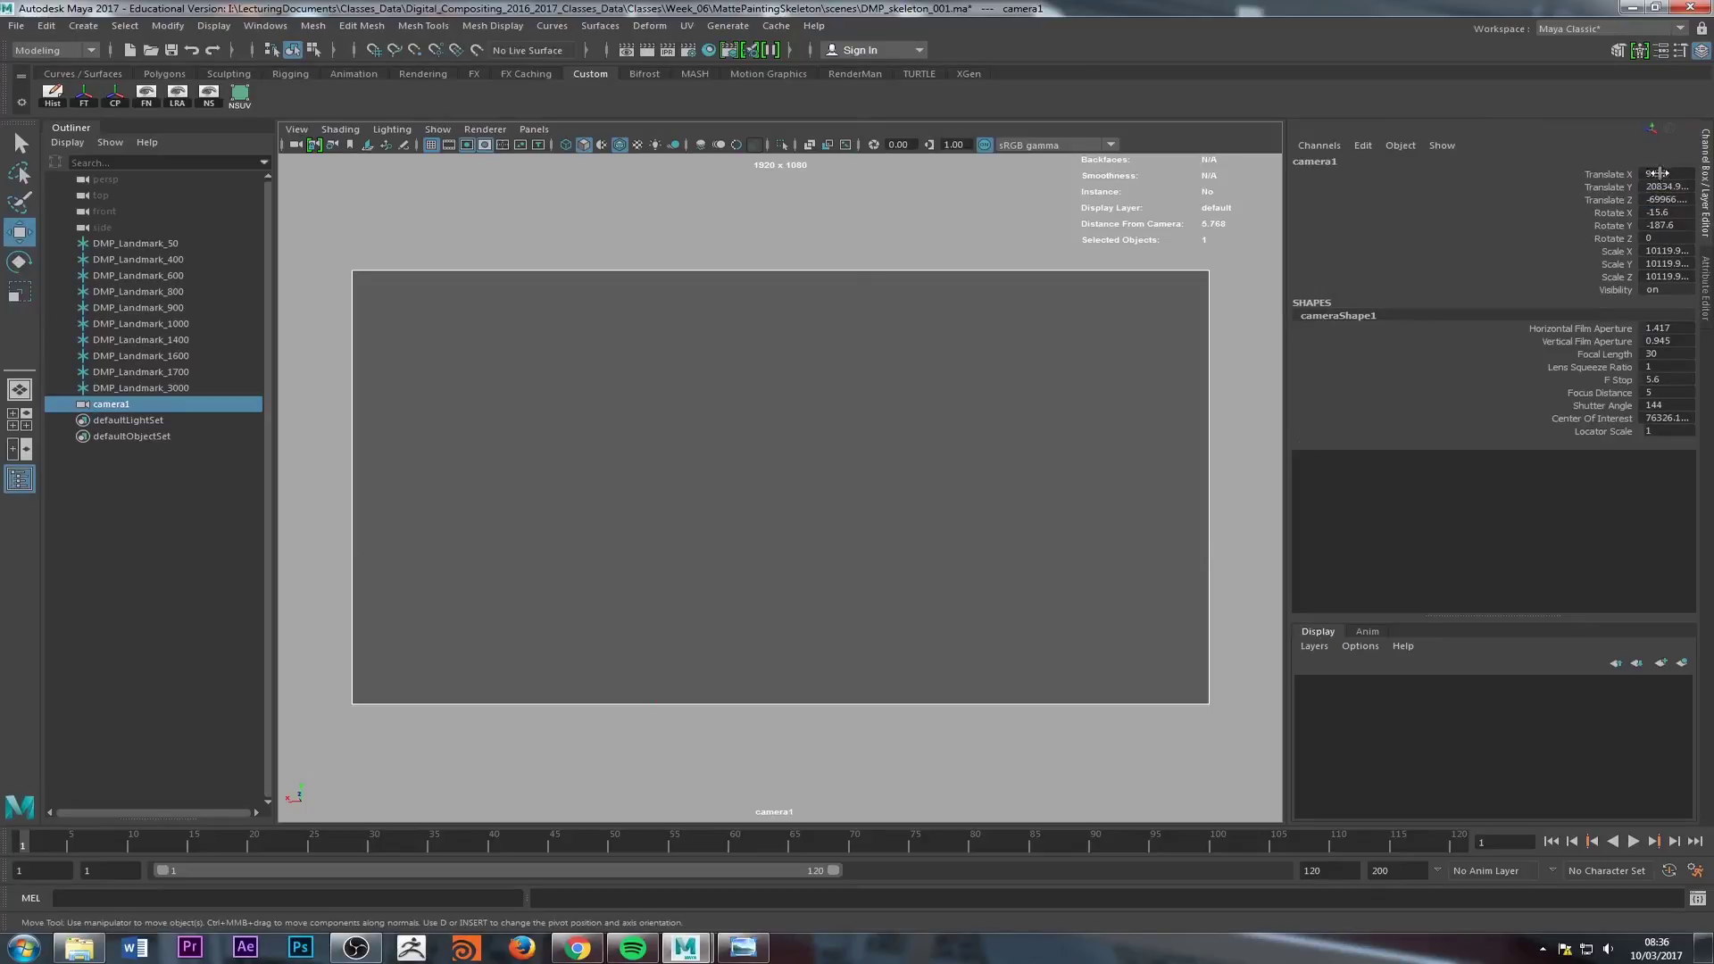
pyautogui.moveTo(1658, 174); pyautogui.dragTo(1681, 203)
pyautogui.write('0')
pyautogui.press('Return')
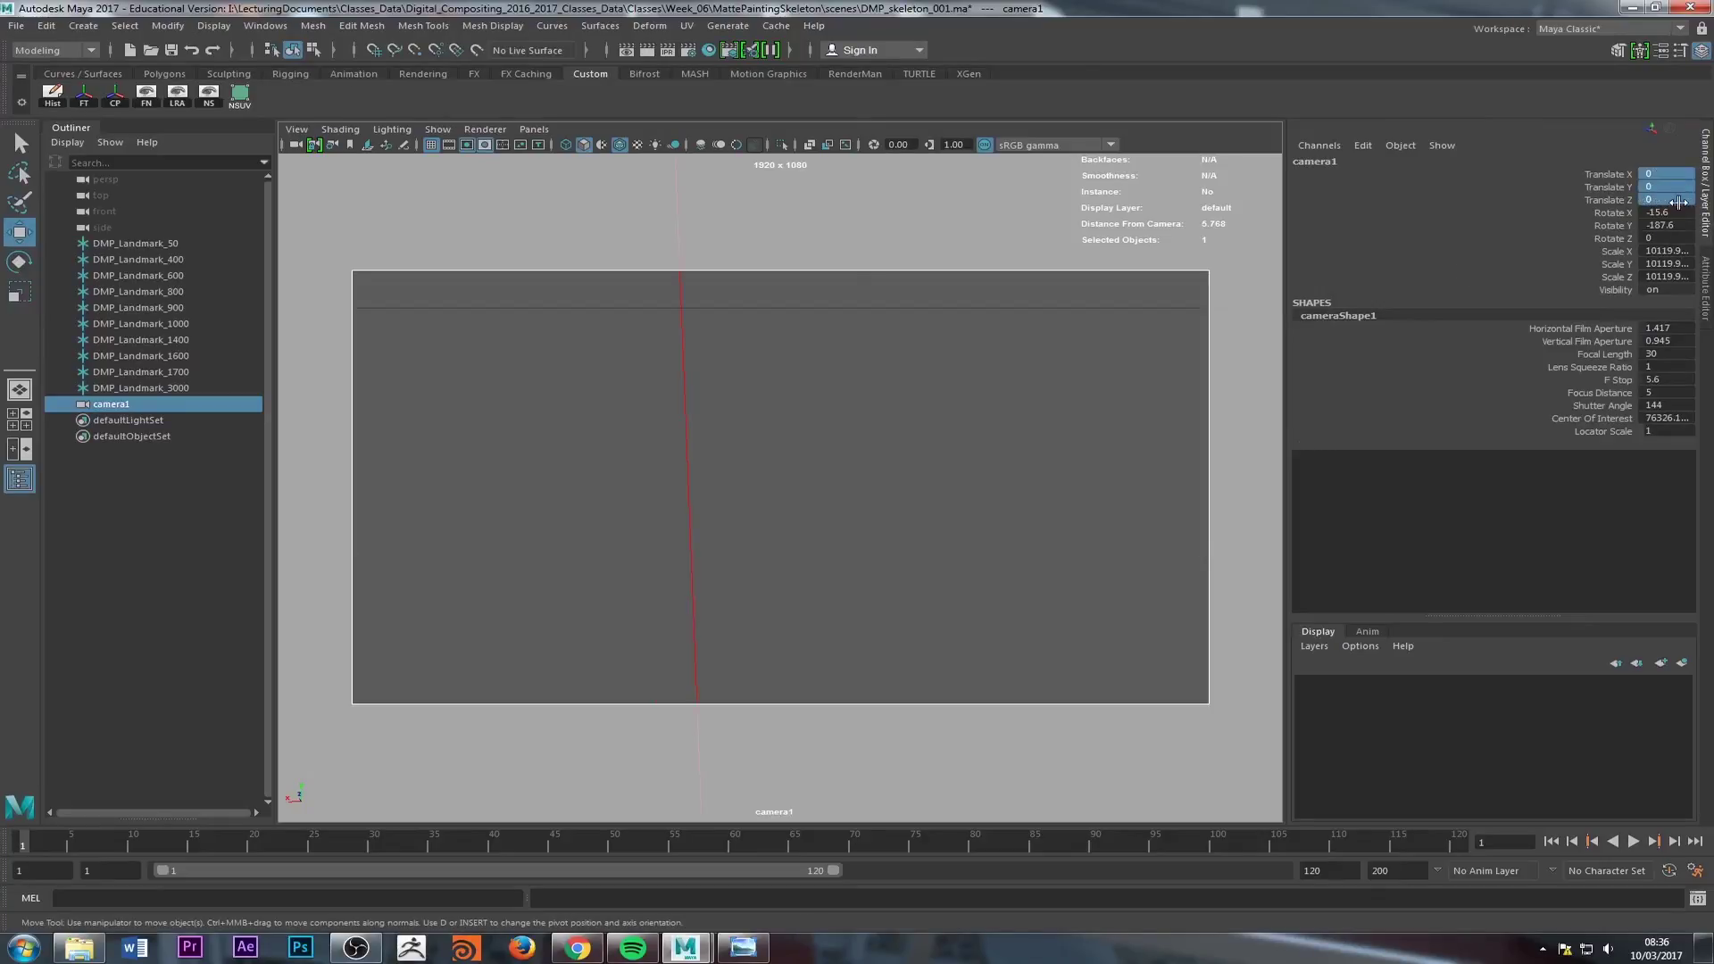
# Step: Switch back to the perspective view and set camera1's Translate X, Y, Z and Rotate X to 0
pyautogui.click(1706, 271)
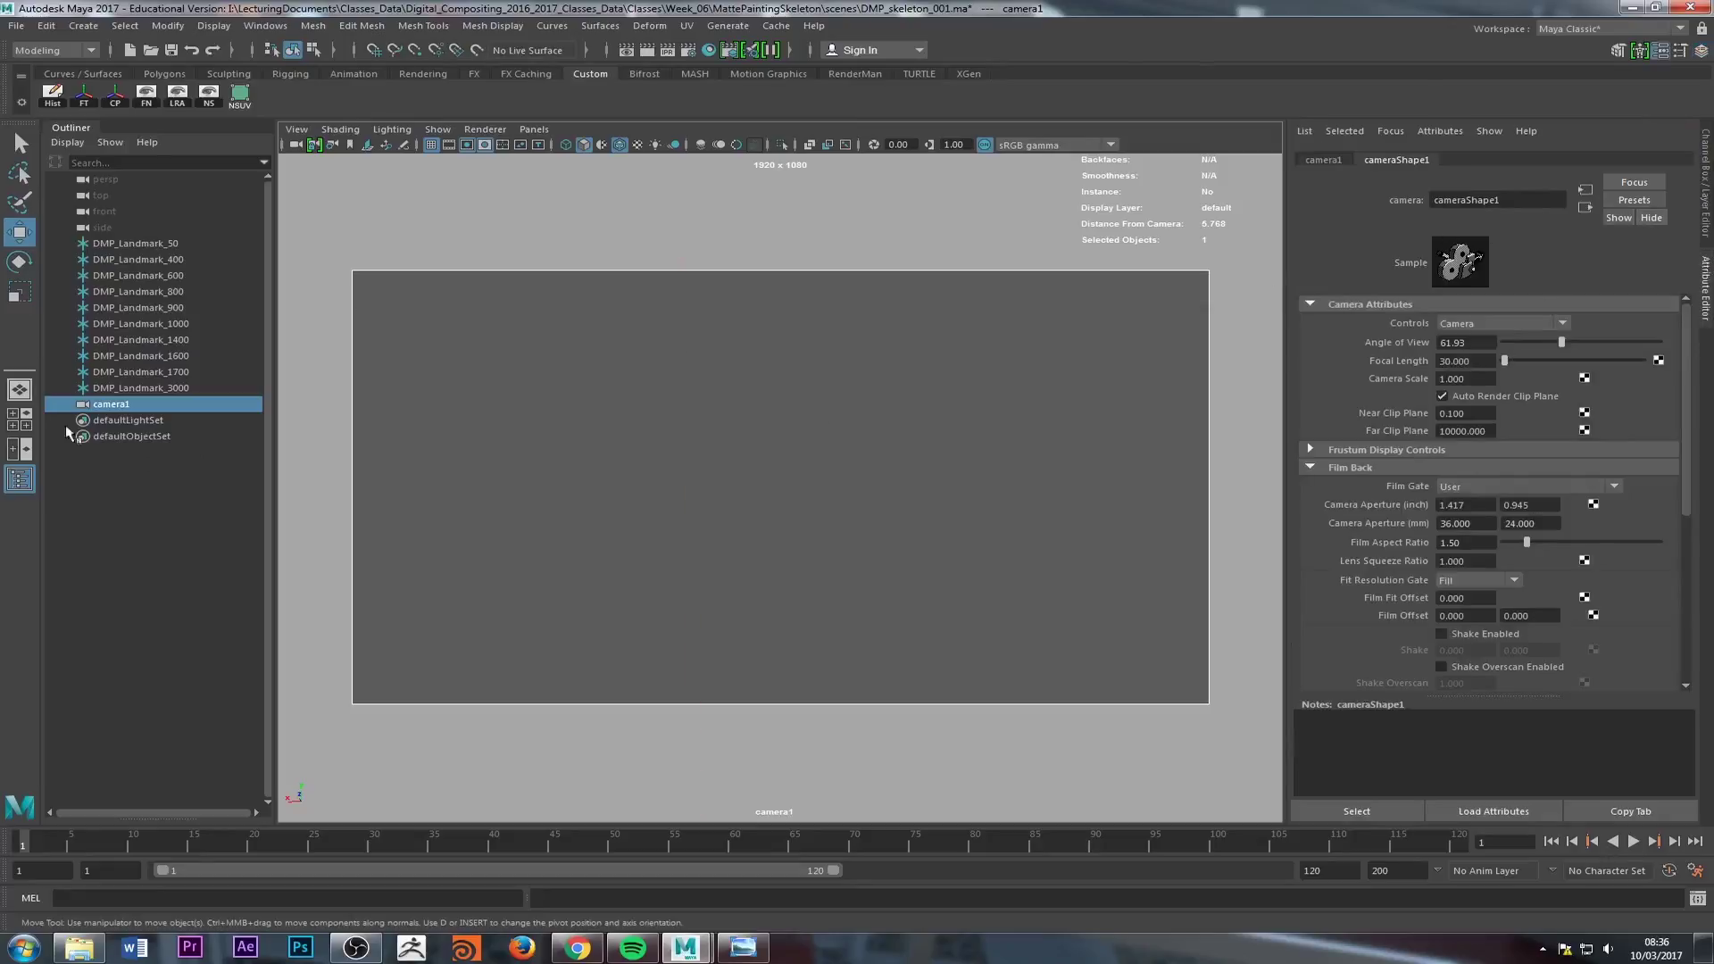
pyautogui.click(17, 393)
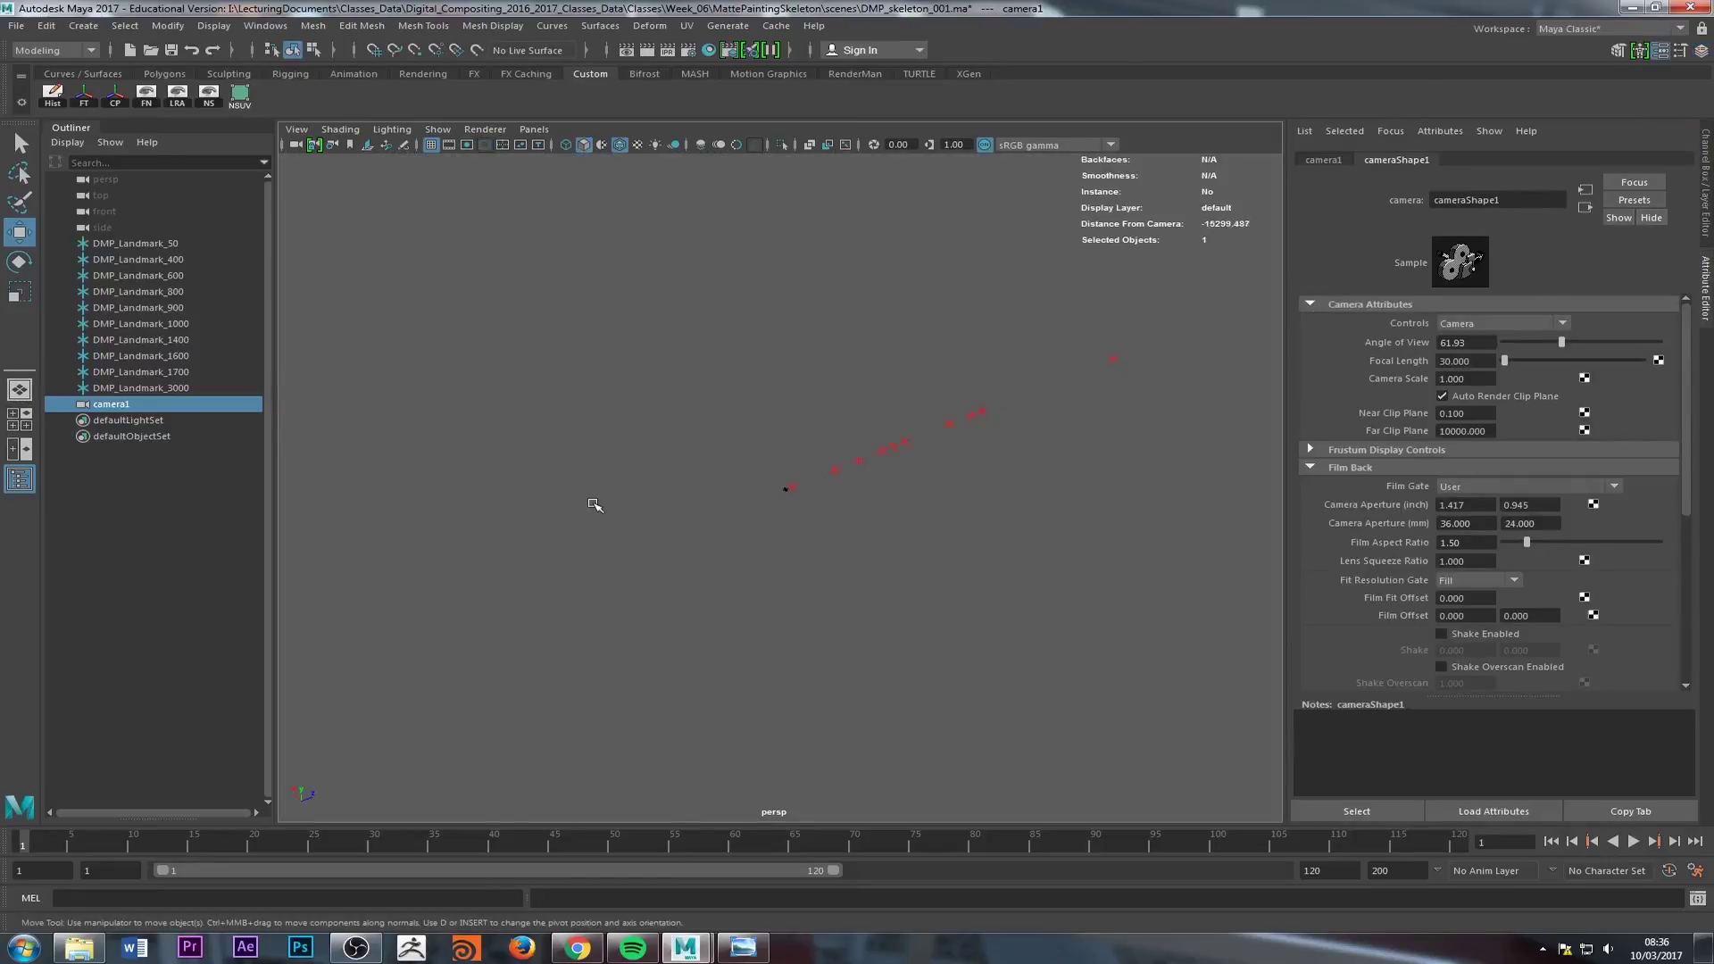
pyautogui.click(1704, 187)
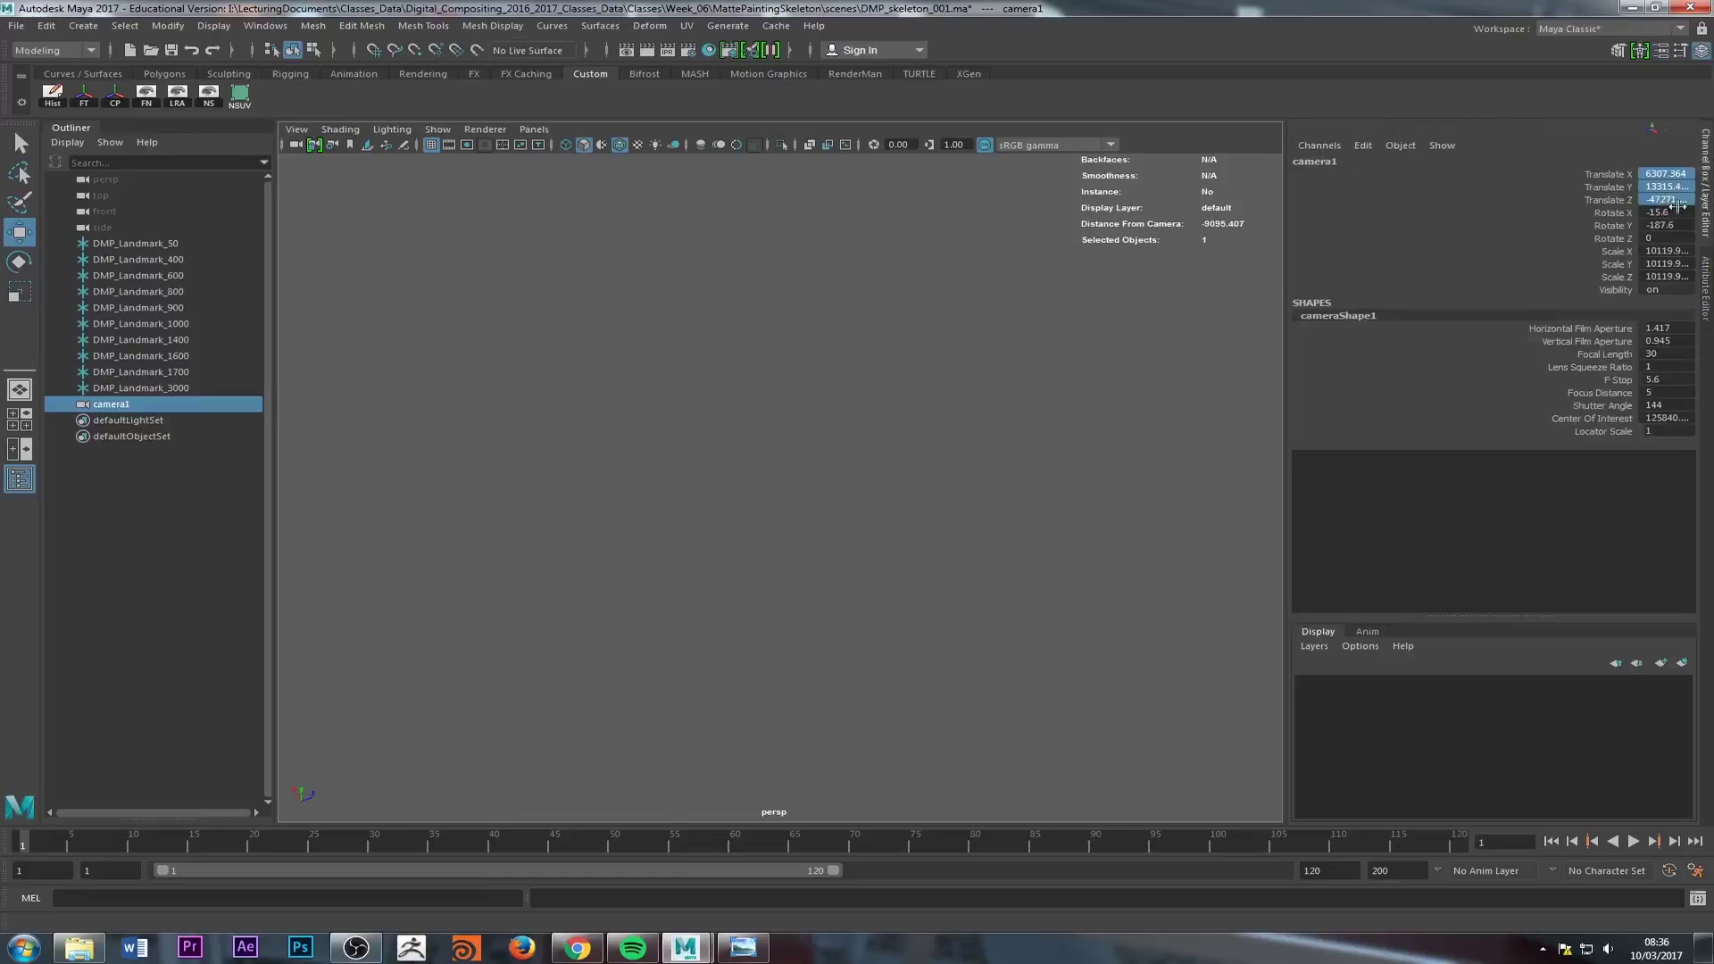
pyautogui.click(1685, 212)
pyautogui.press('Return')
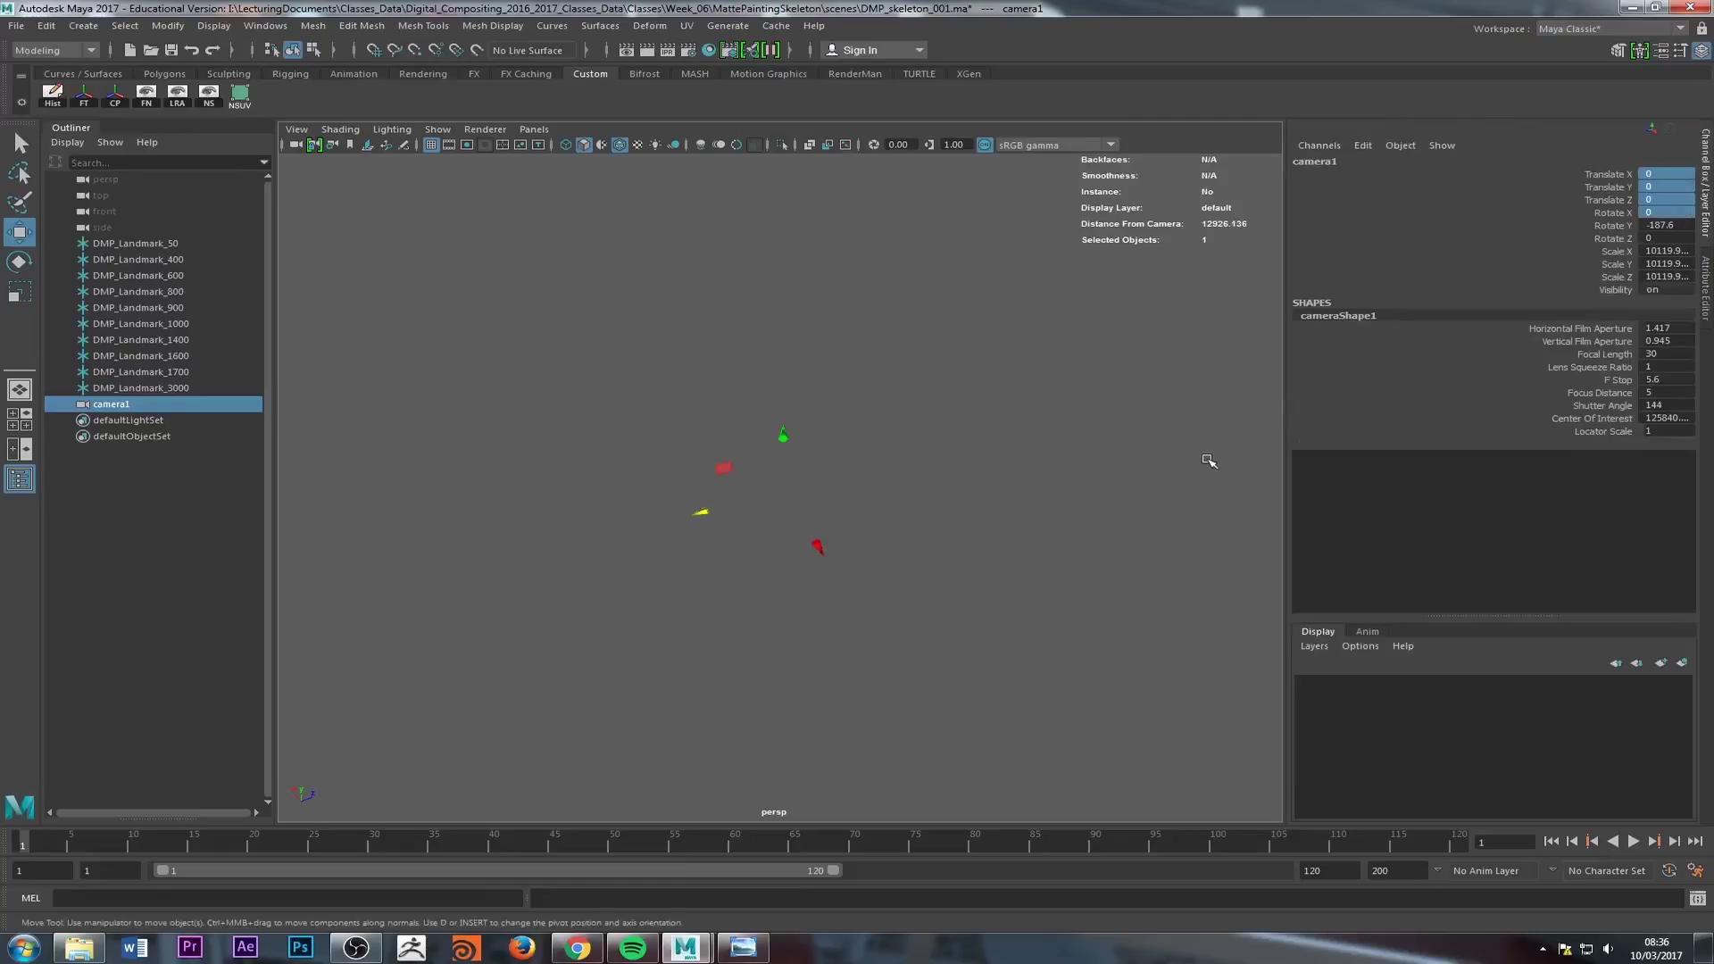
# Step: Frame camera1 in the perspective view and set its Rotate Y to -180
pyautogui.press('f')
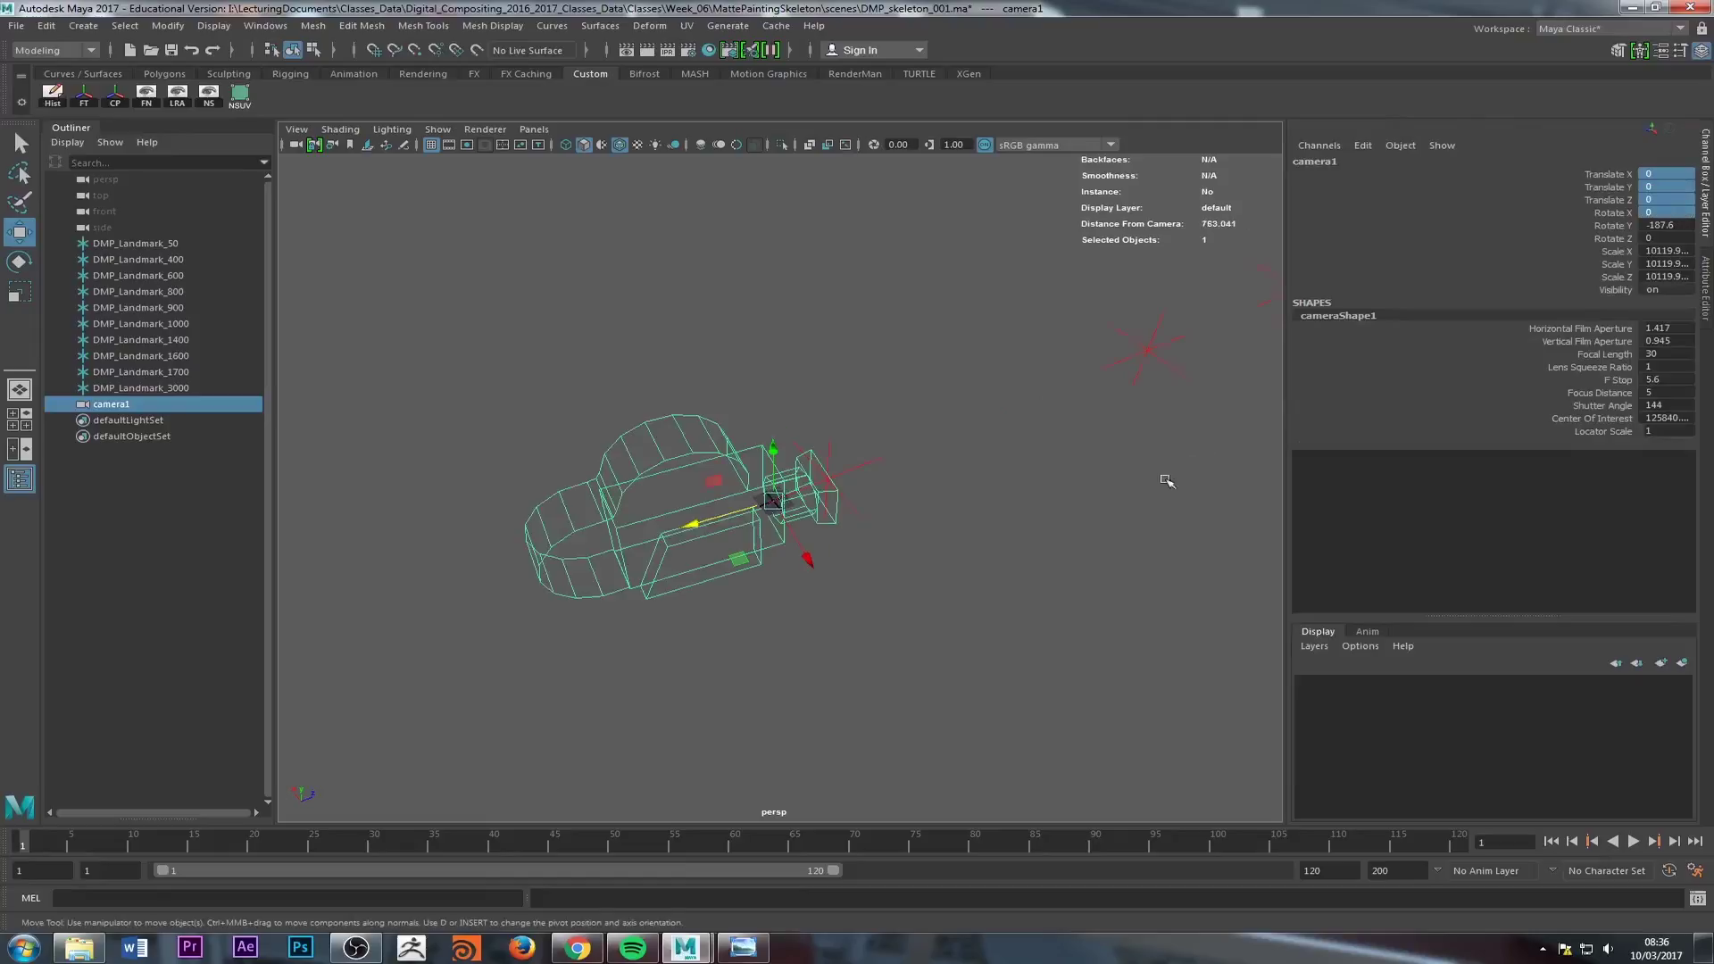
pyautogui.doubleClick(1663, 224)
pyautogui.write('1')
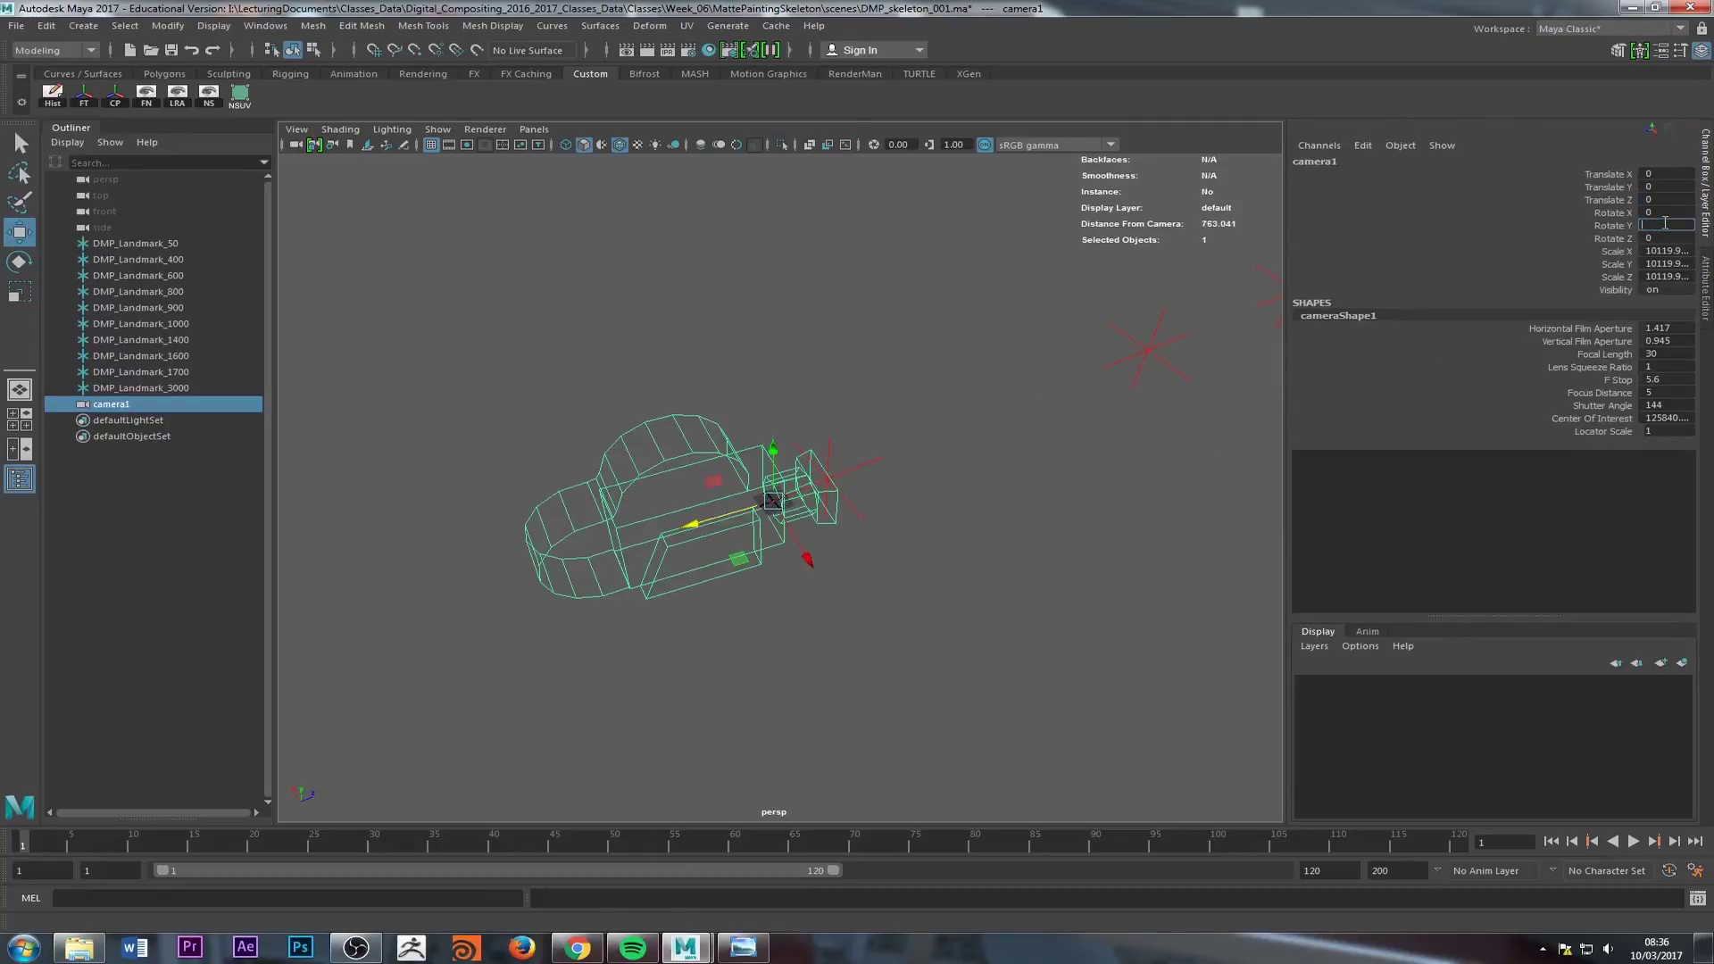
pyautogui.press('Return')
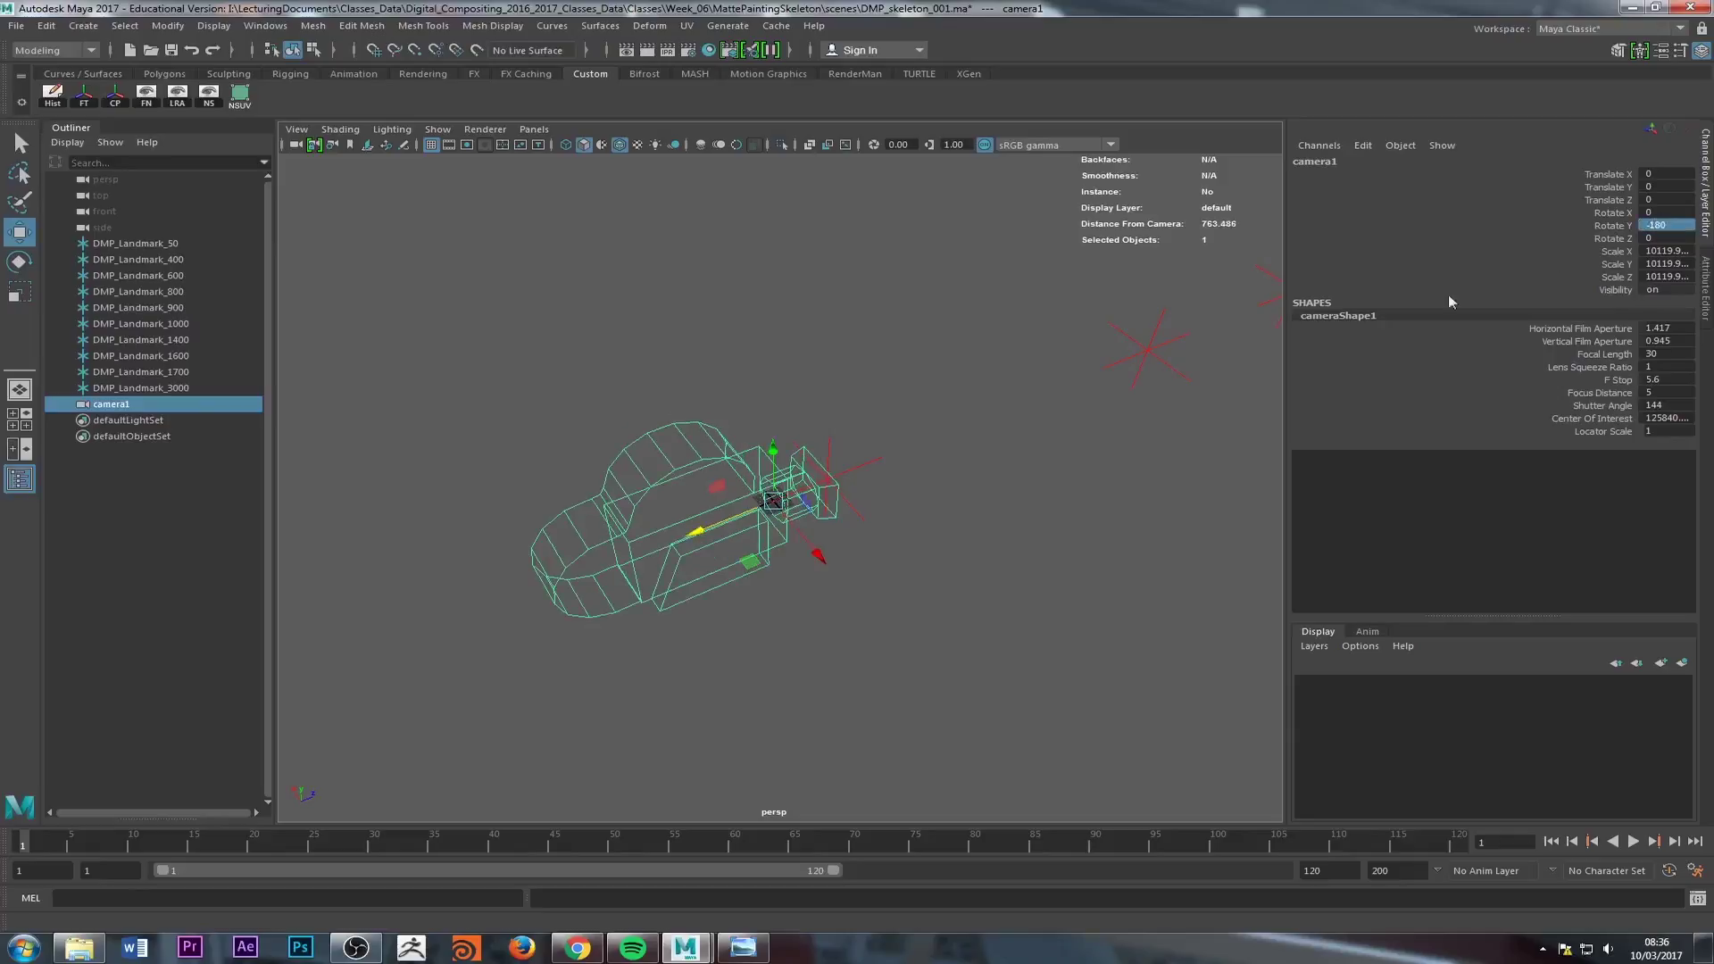
# Step: Move camera1 back from the origin along Z to a Translate Z of about -172
pyautogui.click(776, 336)
pyautogui.click(732, 446)
pyautogui.keyDown('alt'); pyautogui.moveTo(716, 521); pyautogui.dragTo(460, 608); pyautogui.keyUp('alt')
pyautogui.scroll(-2, 714, 527)
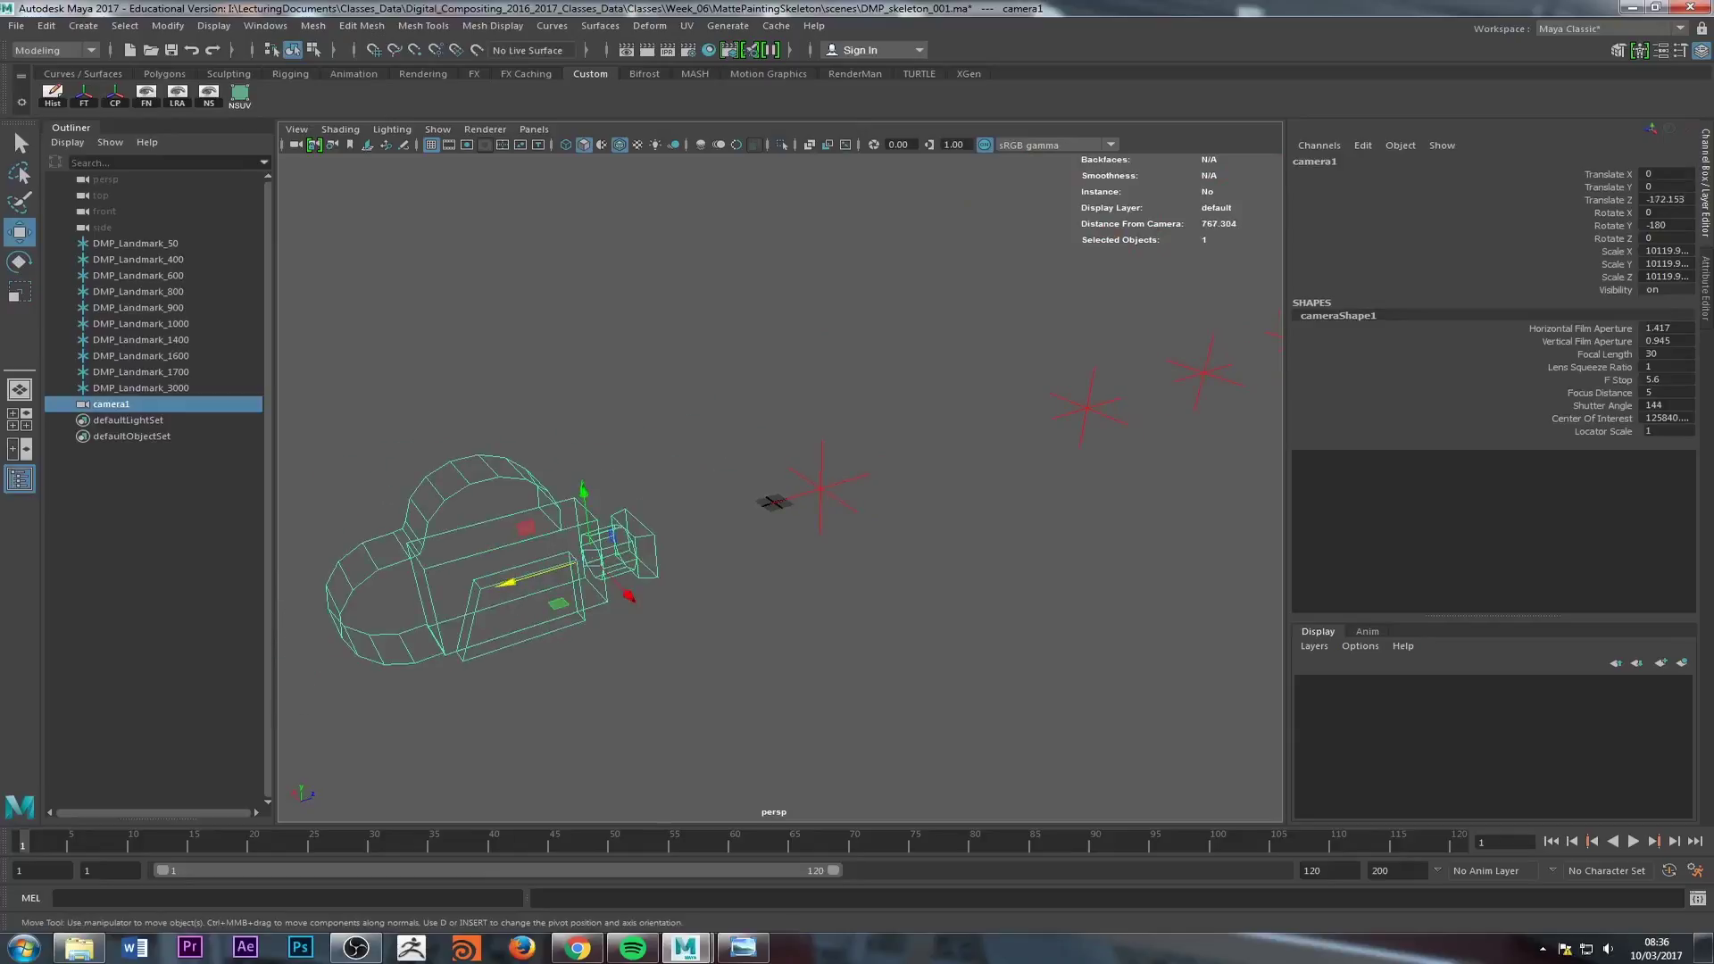
# Step: Check the camera placement sketched on the matte painting reference, then return to the Maya scene
pyautogui.click(745, 947)
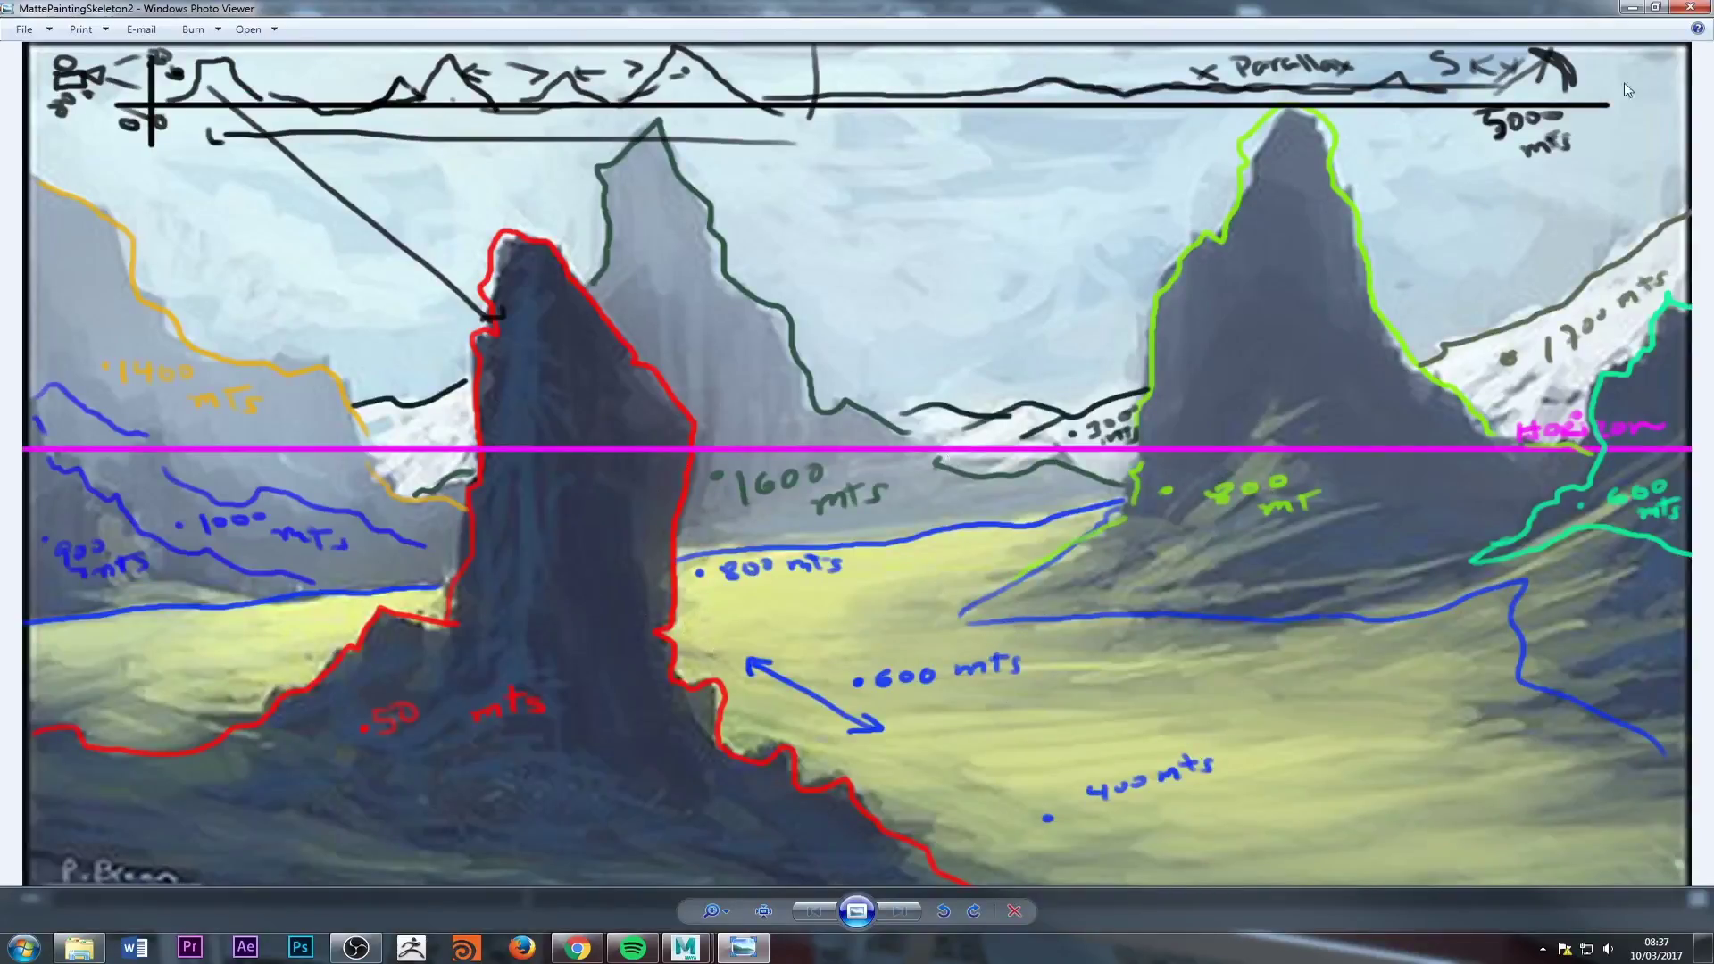
pyautogui.click(1631, 7)
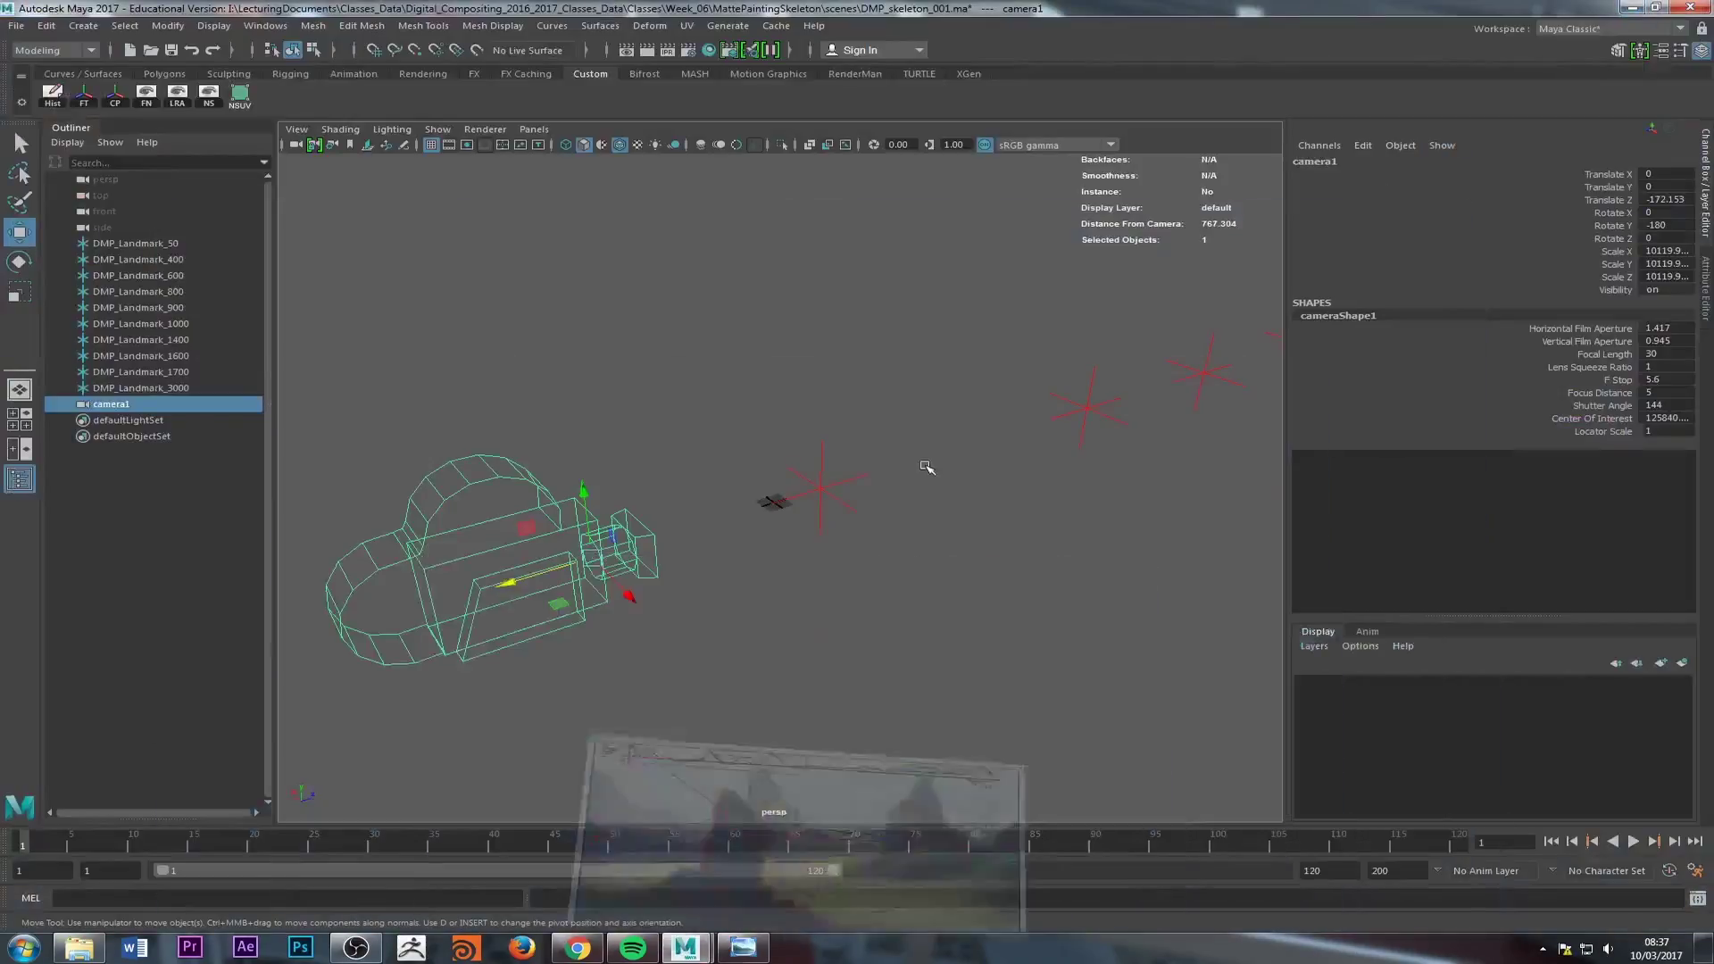
pyautogui.click(540, 131)
pyautogui.click(485, 445)
pyautogui.click(516, 515)
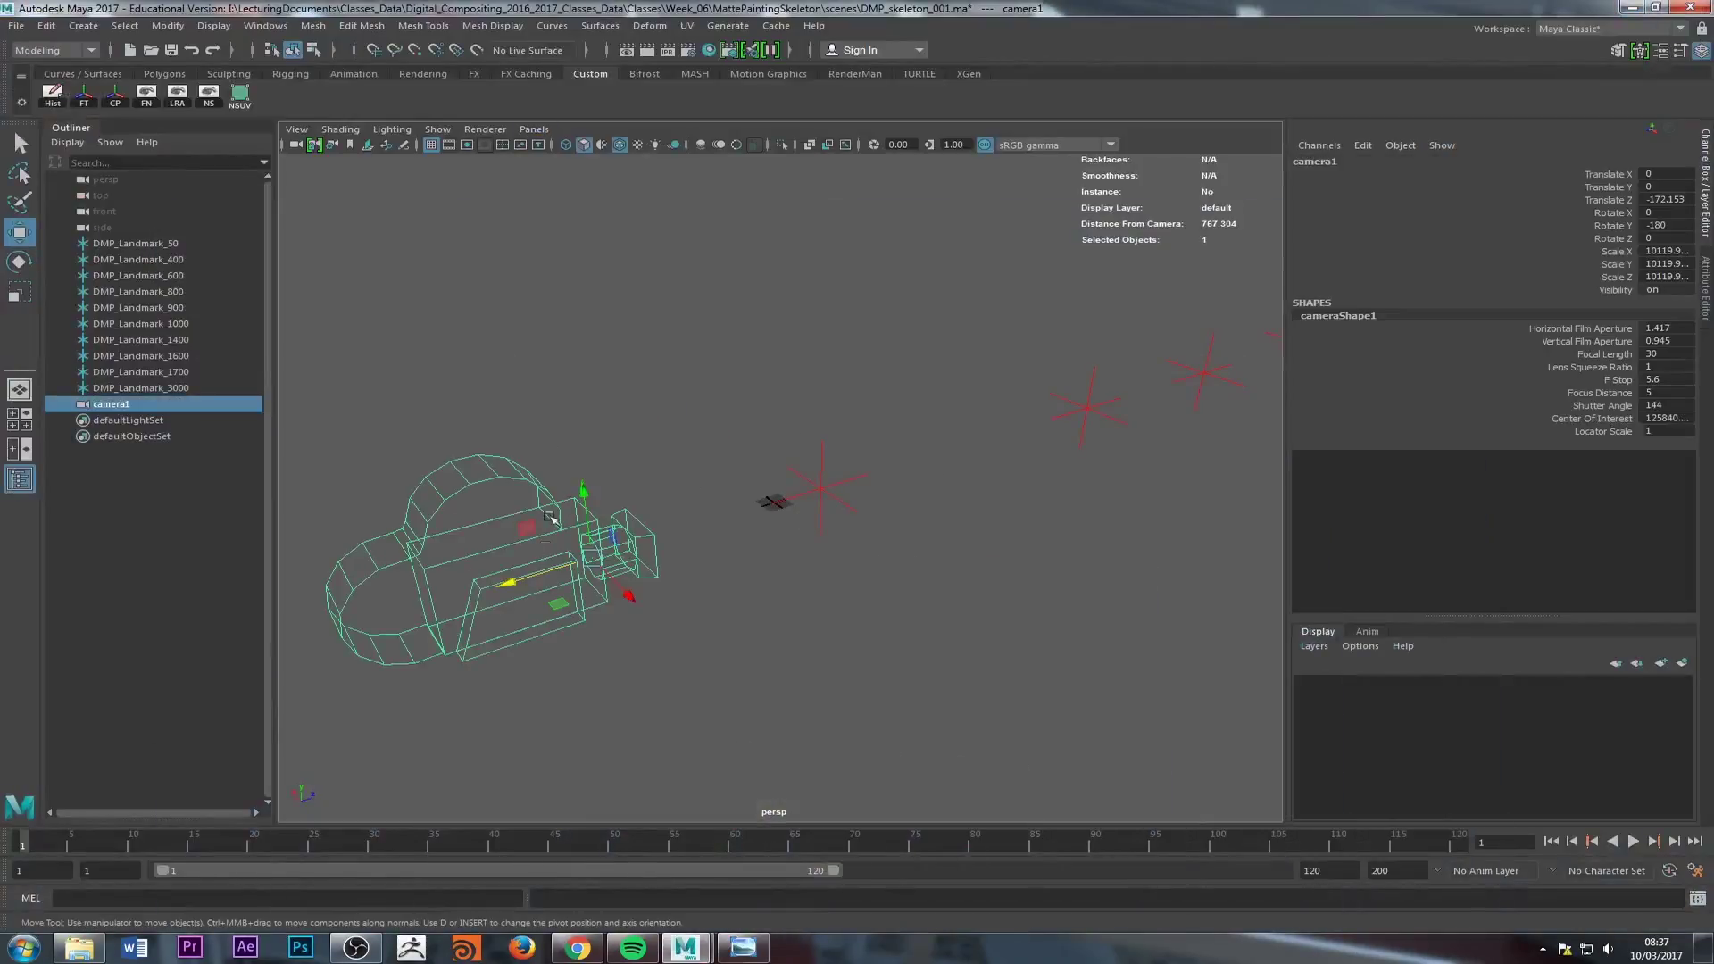
# Step: Raise camera1 above the ground by setting its Translate Y to 100
pyautogui.moveTo(584, 491); pyautogui.dragTo(627, 227)
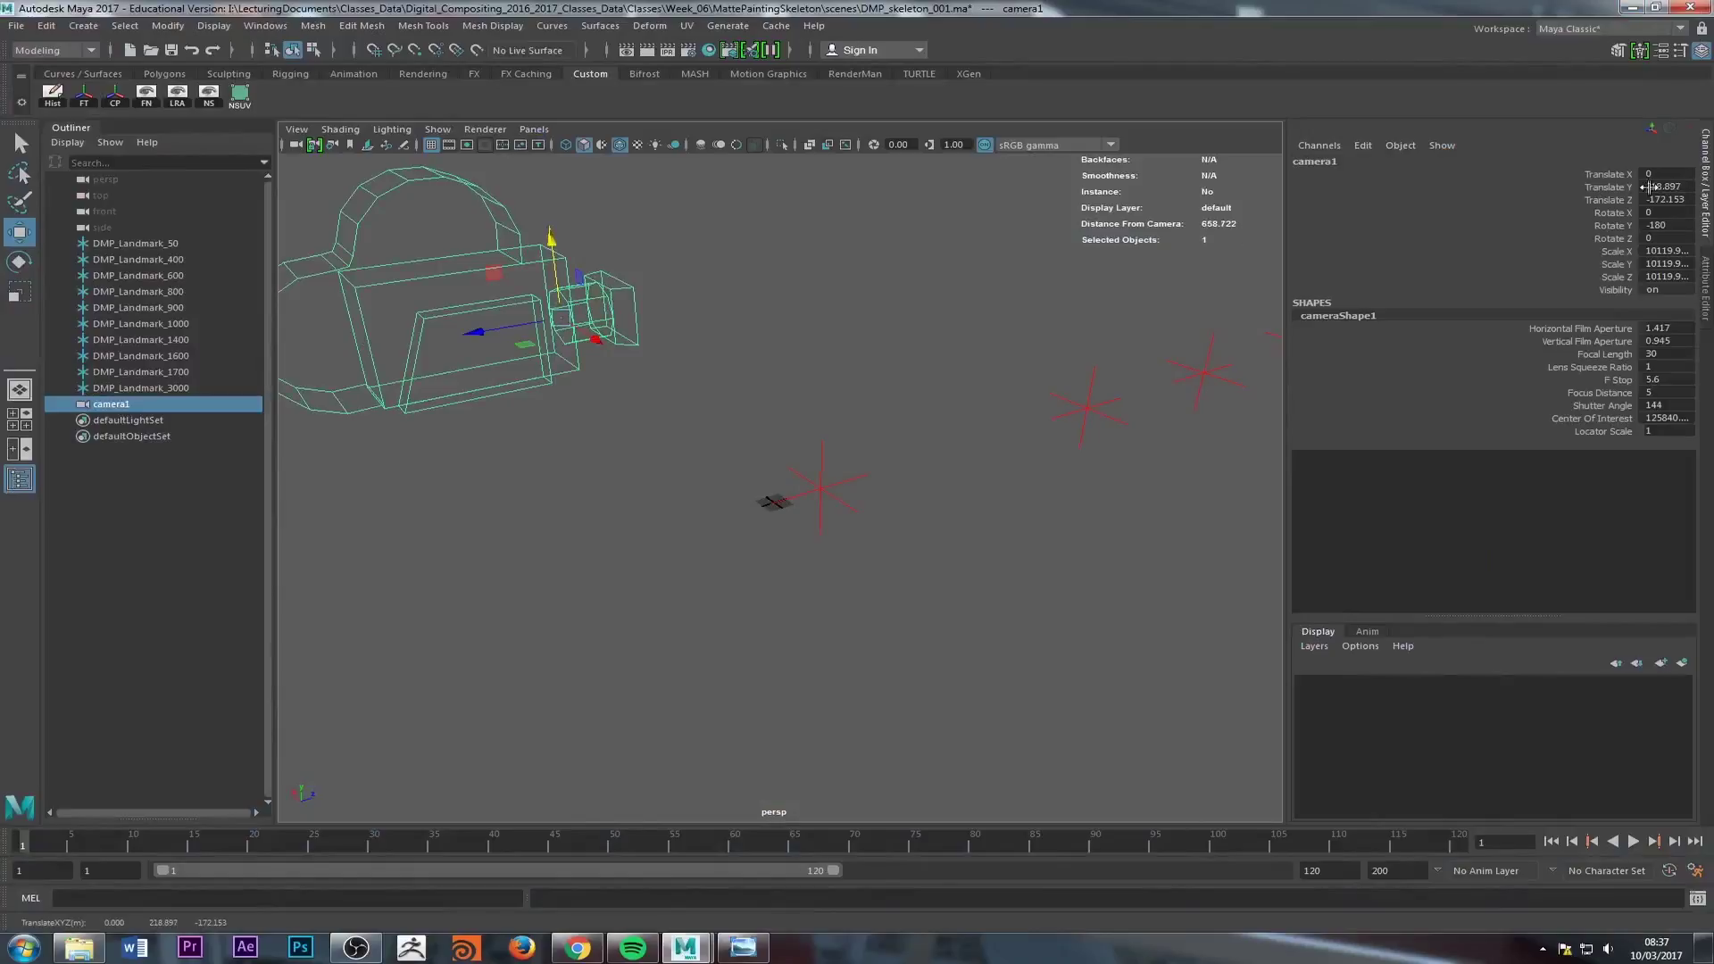
pyautogui.doubleClick(1690, 186)
pyautogui.write('100')
pyautogui.press('Return')
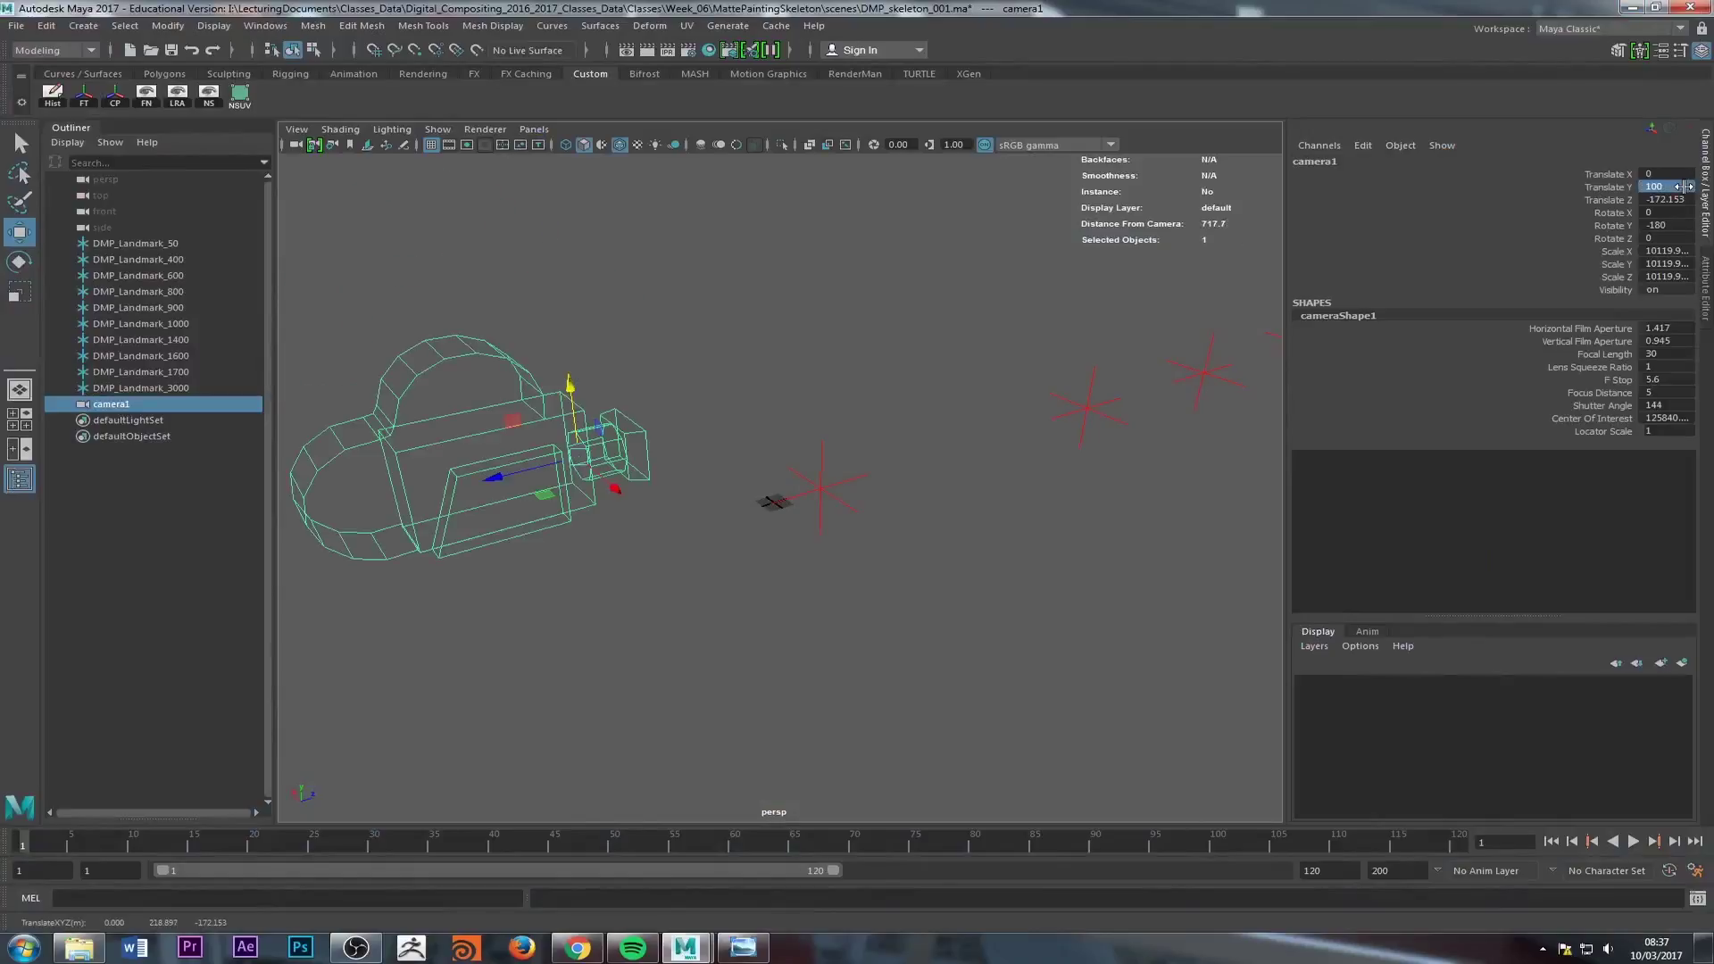
# Step: Raise the DMP_Landmark_50 locator by setting its Translate Y to 50
pyautogui.click(821, 475)
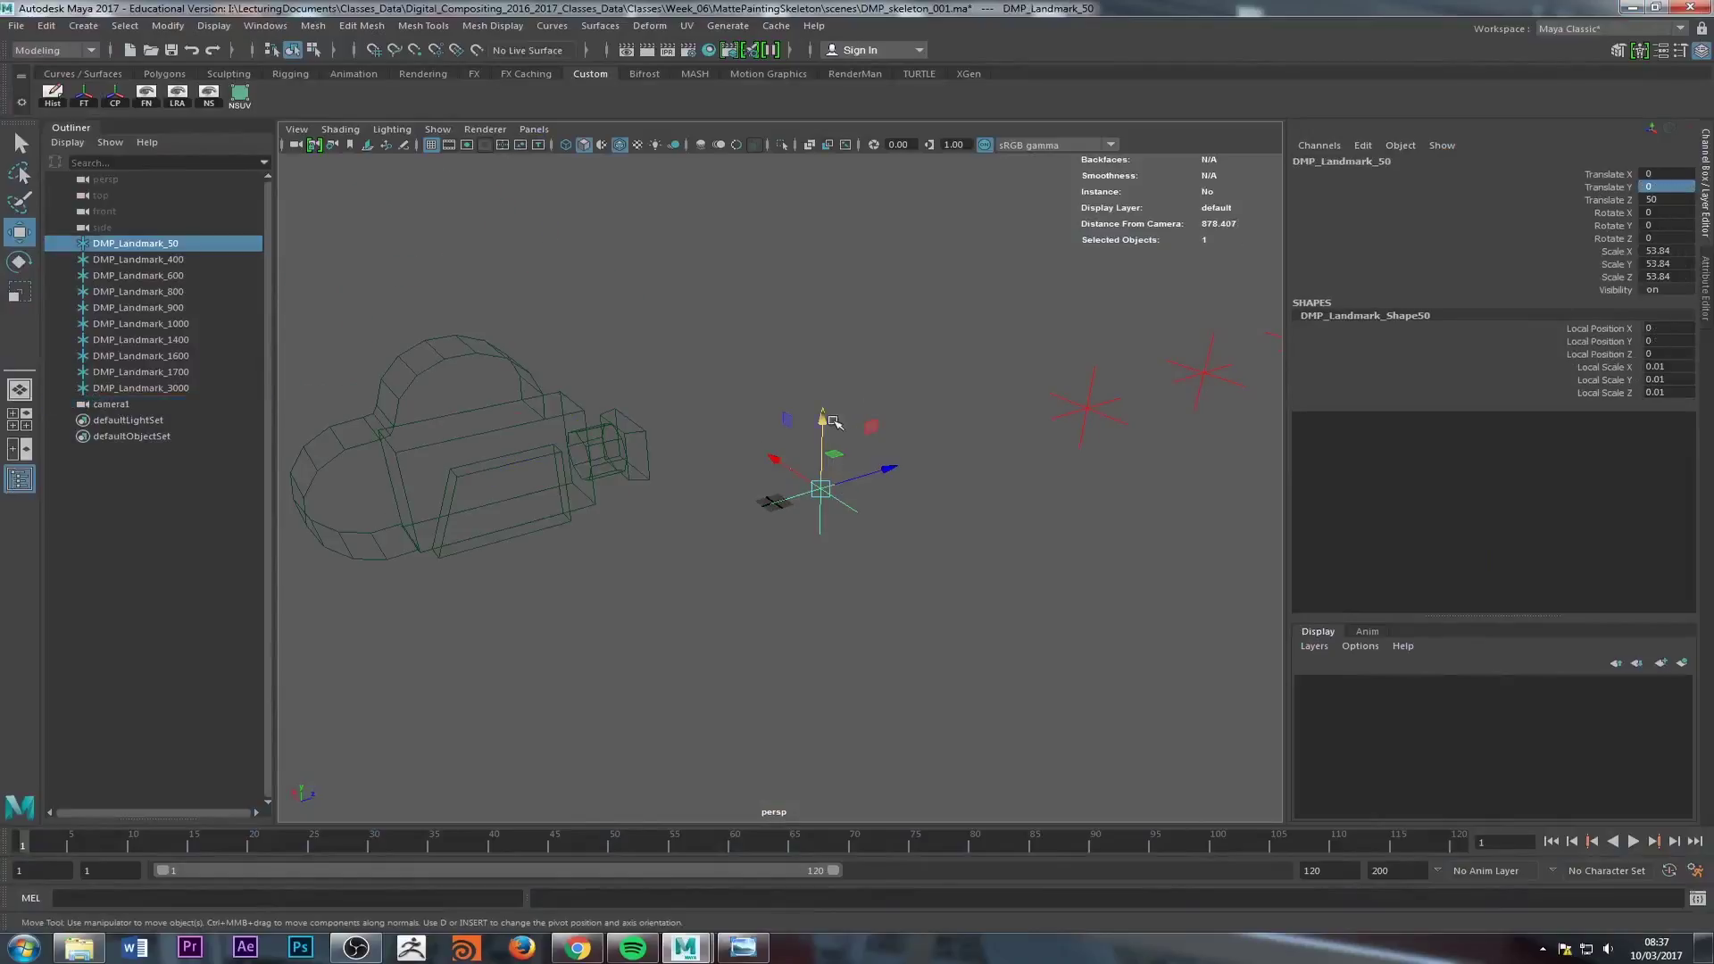
pyautogui.moveTo(833, 422); pyautogui.dragTo(824, 358)
pyautogui.doubleClick(1673, 185)
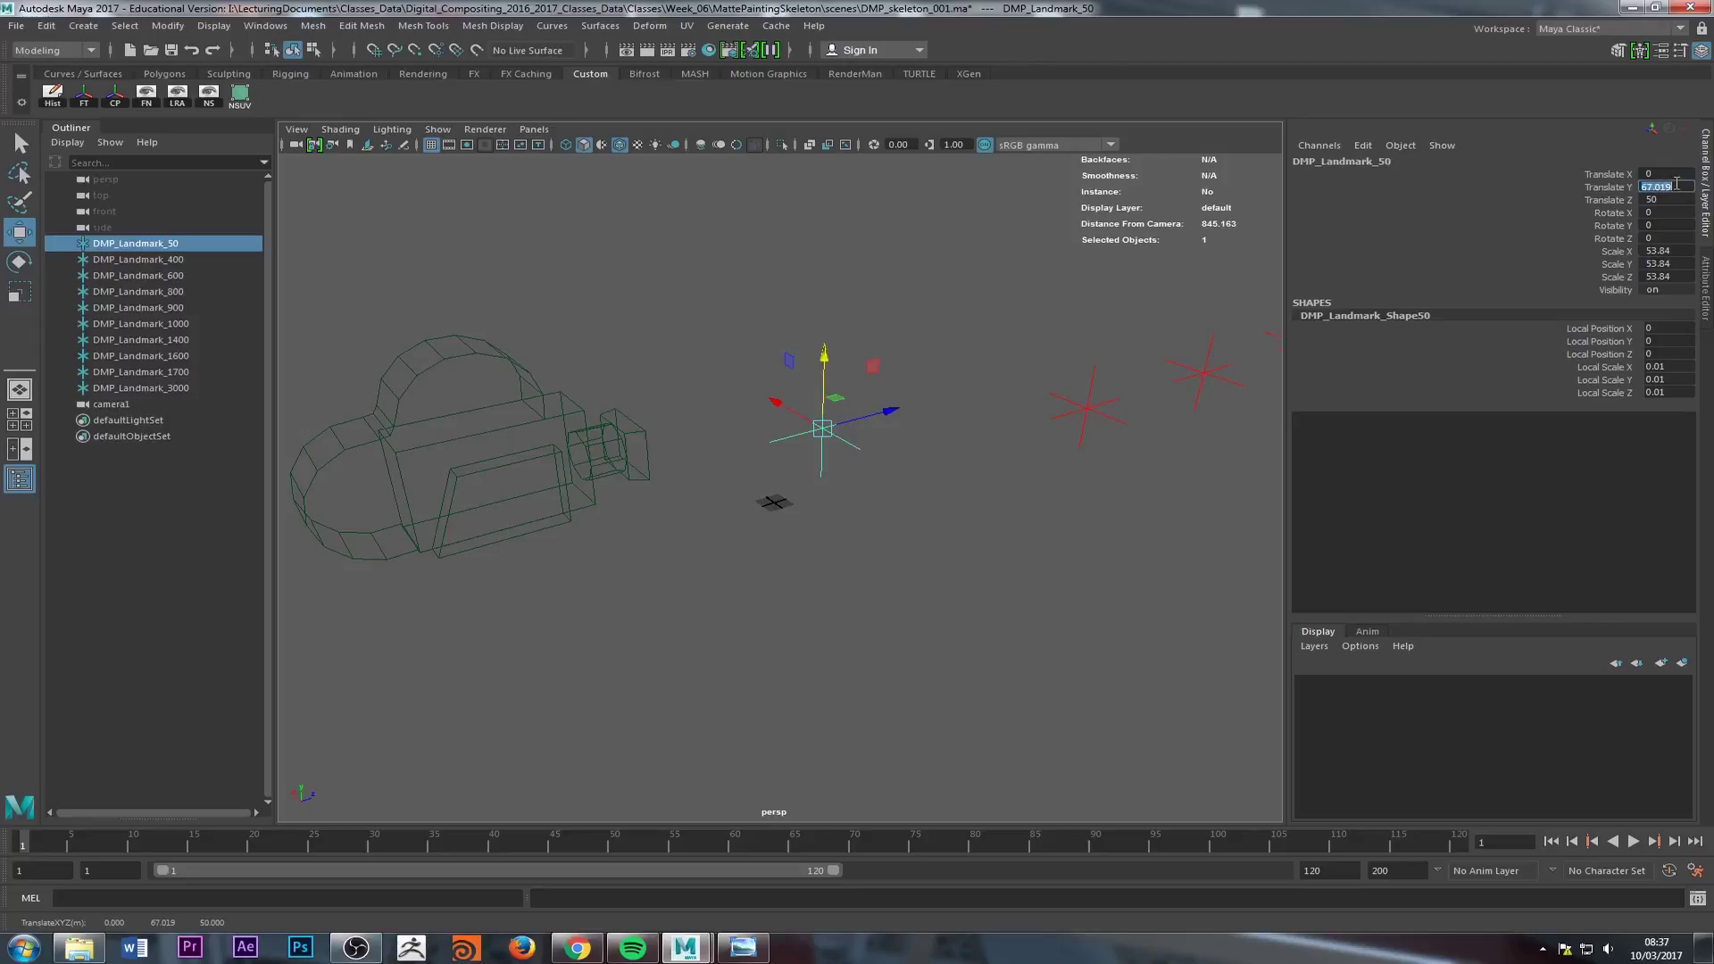
pyautogui.write('50')
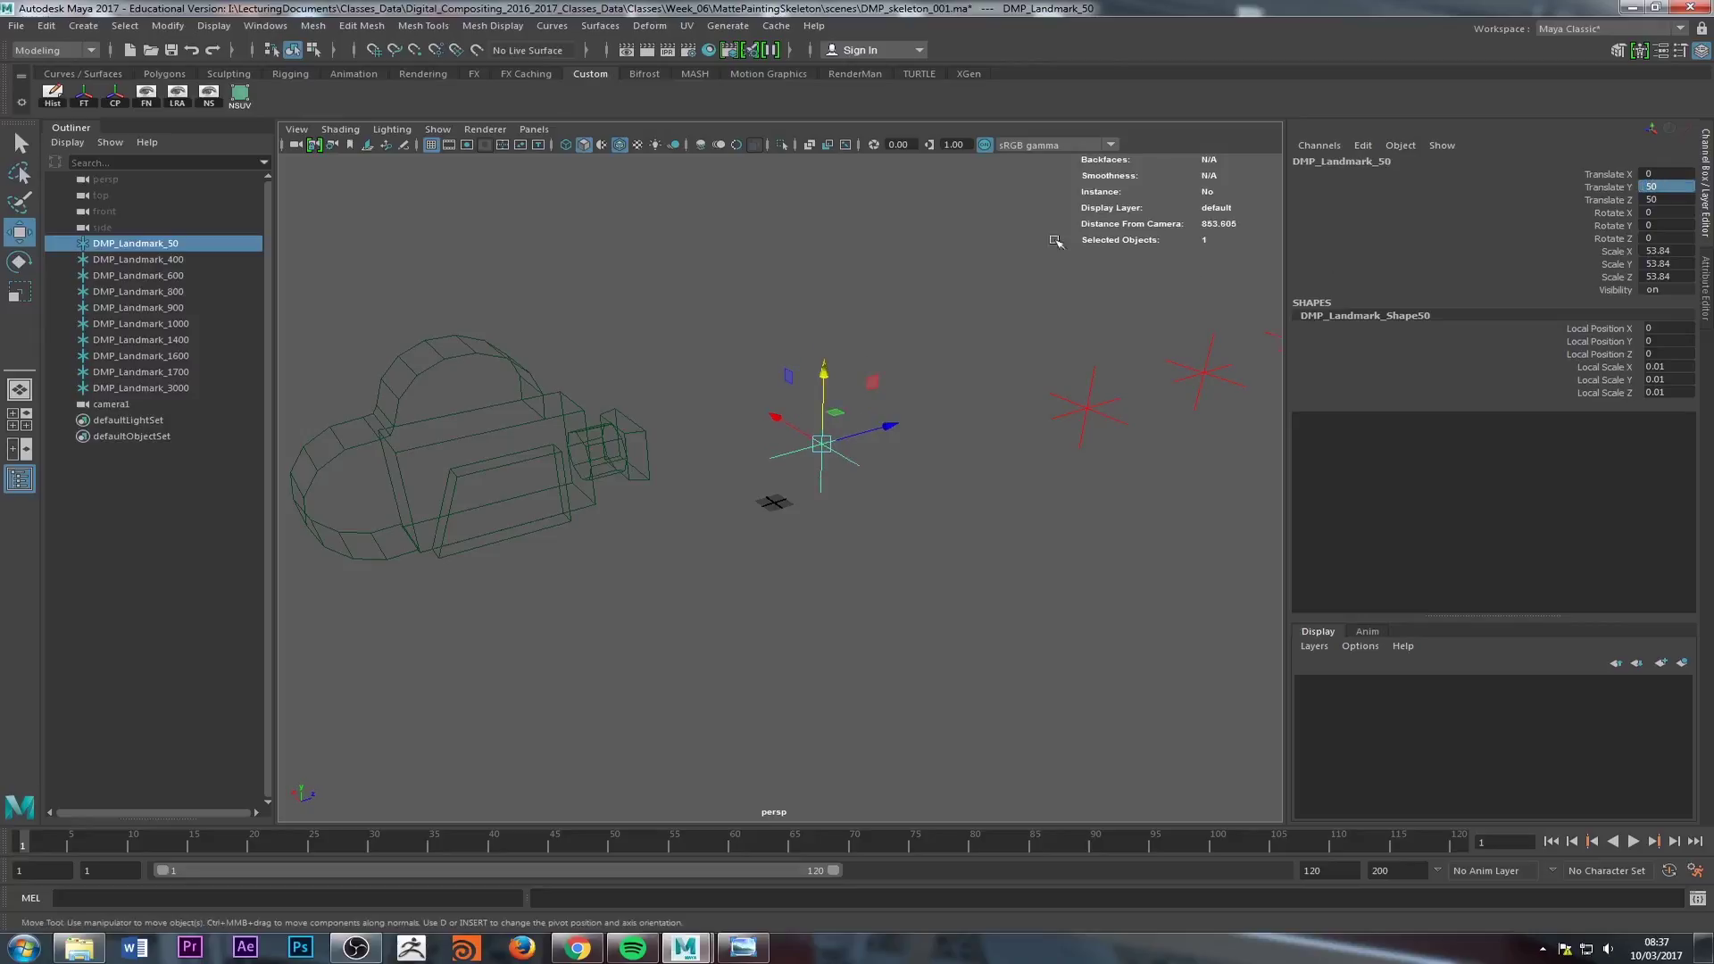
# Step: Look through camera1 and try to reframe the landmarks by panning and dollying its view
pyautogui.click(533, 129)
pyautogui.moveTo(661, 145)
pyautogui.click(739, 146)
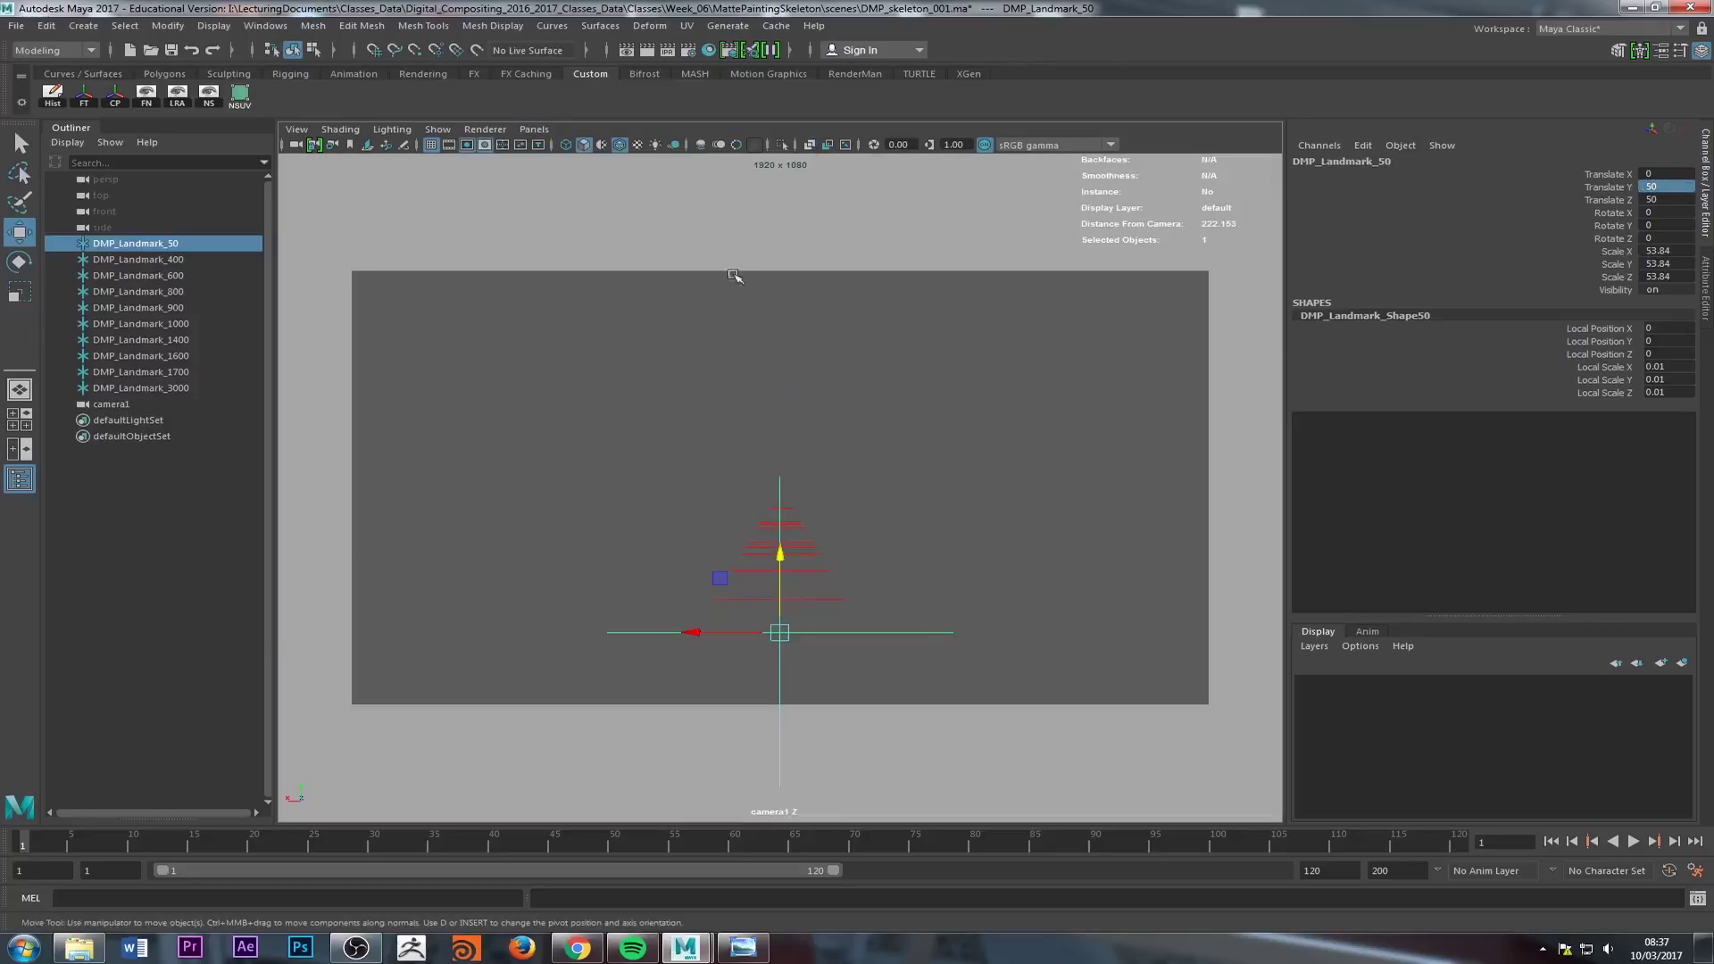
pyautogui.moveTo(804, 616)
pyautogui.keyDown('alt'); pyautogui.mouseDown(button='middle')
pyautogui.moveTo(783, 621)
pyautogui.moveTo(801, 612)
pyautogui.mouseUp(button='middle'); pyautogui.keyUp('alt')
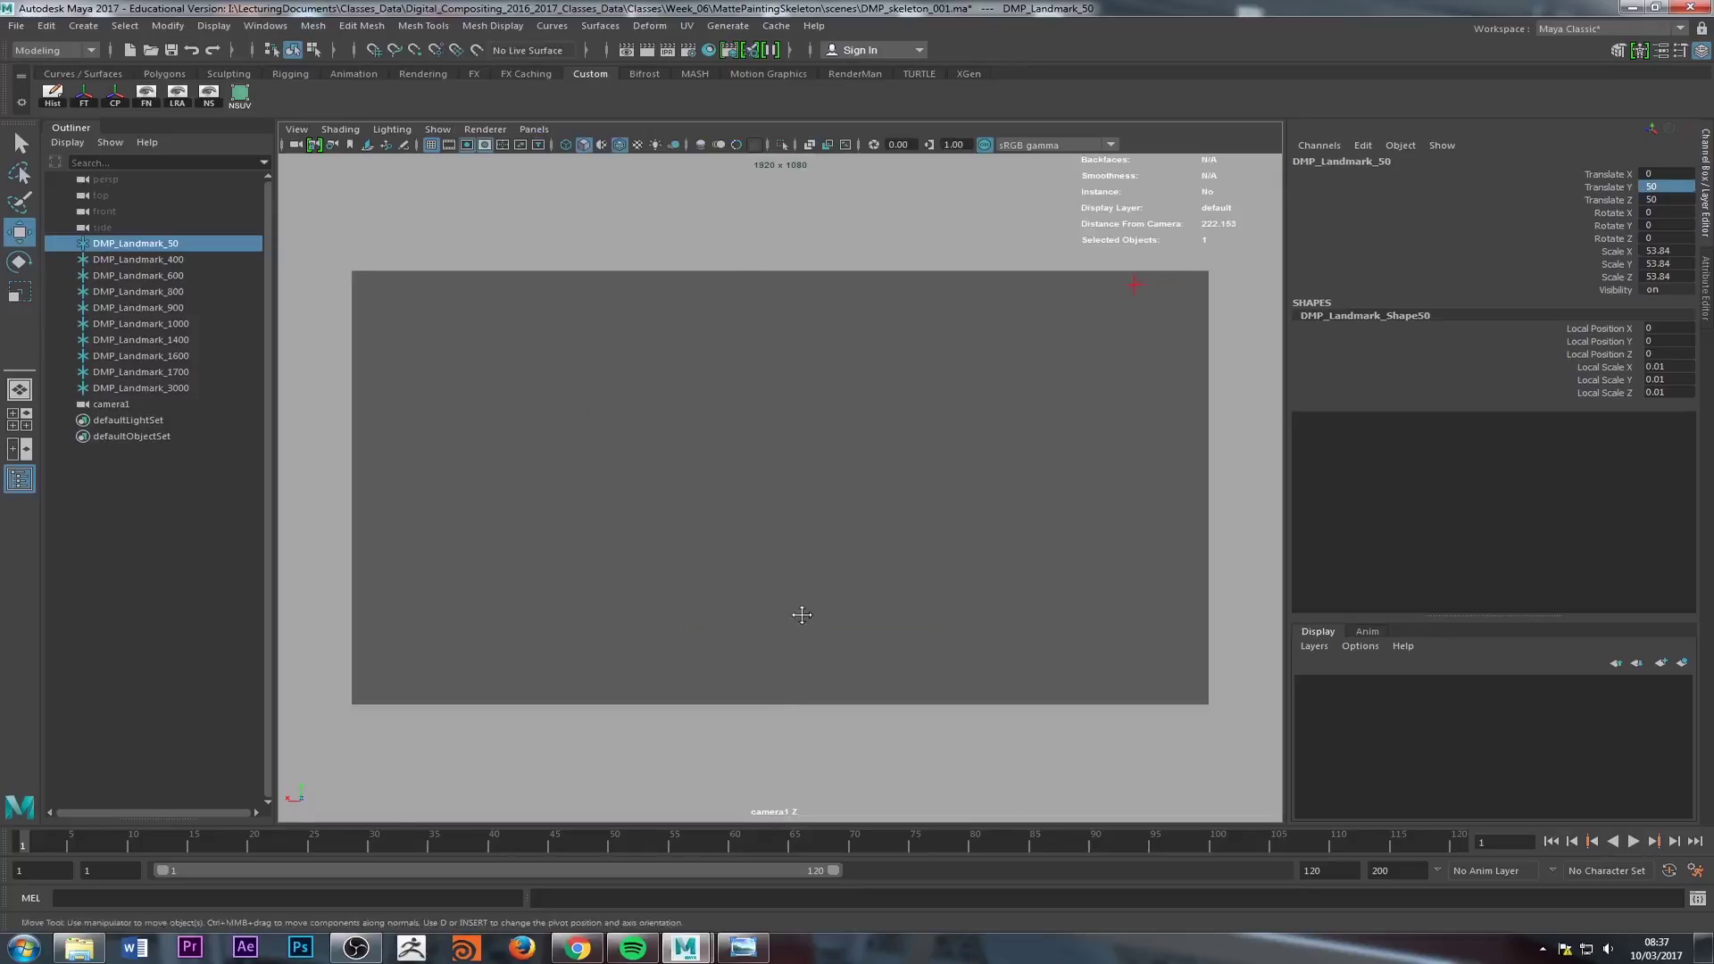
pyautogui.moveTo(803, 610)
pyautogui.keyDown('alt'); pyautogui.mouseDown(button='right')
pyautogui.moveTo(754, 604)
pyautogui.moveTo(795, 613)
pyautogui.mouseUp(button='right'); pyautogui.keyUp('alt')
pyautogui.keyDown('alt'); pyautogui.moveTo(796, 591); pyautogui.dragTo(783, 602, button='middle'); pyautogui.keyUp('alt')
pyautogui.keyDown('alt'); pyautogui.moveTo(782, 602); pyautogui.dragTo(786, 606, button='right'); pyautogui.keyUp('alt')
pyautogui.keyDown('alt'); pyautogui.moveTo(787, 606); pyautogui.dragTo(785, 601, button='middle'); pyautogui.keyUp('alt')
# Step: Return to the perspective view and set camera1's Translate X, Y and Z to 0
pyautogui.click(27, 393)
pyautogui.keyDown('alt'); pyautogui.moveTo(619, 490); pyautogui.dragTo(761, 485); pyautogui.keyUp('alt')
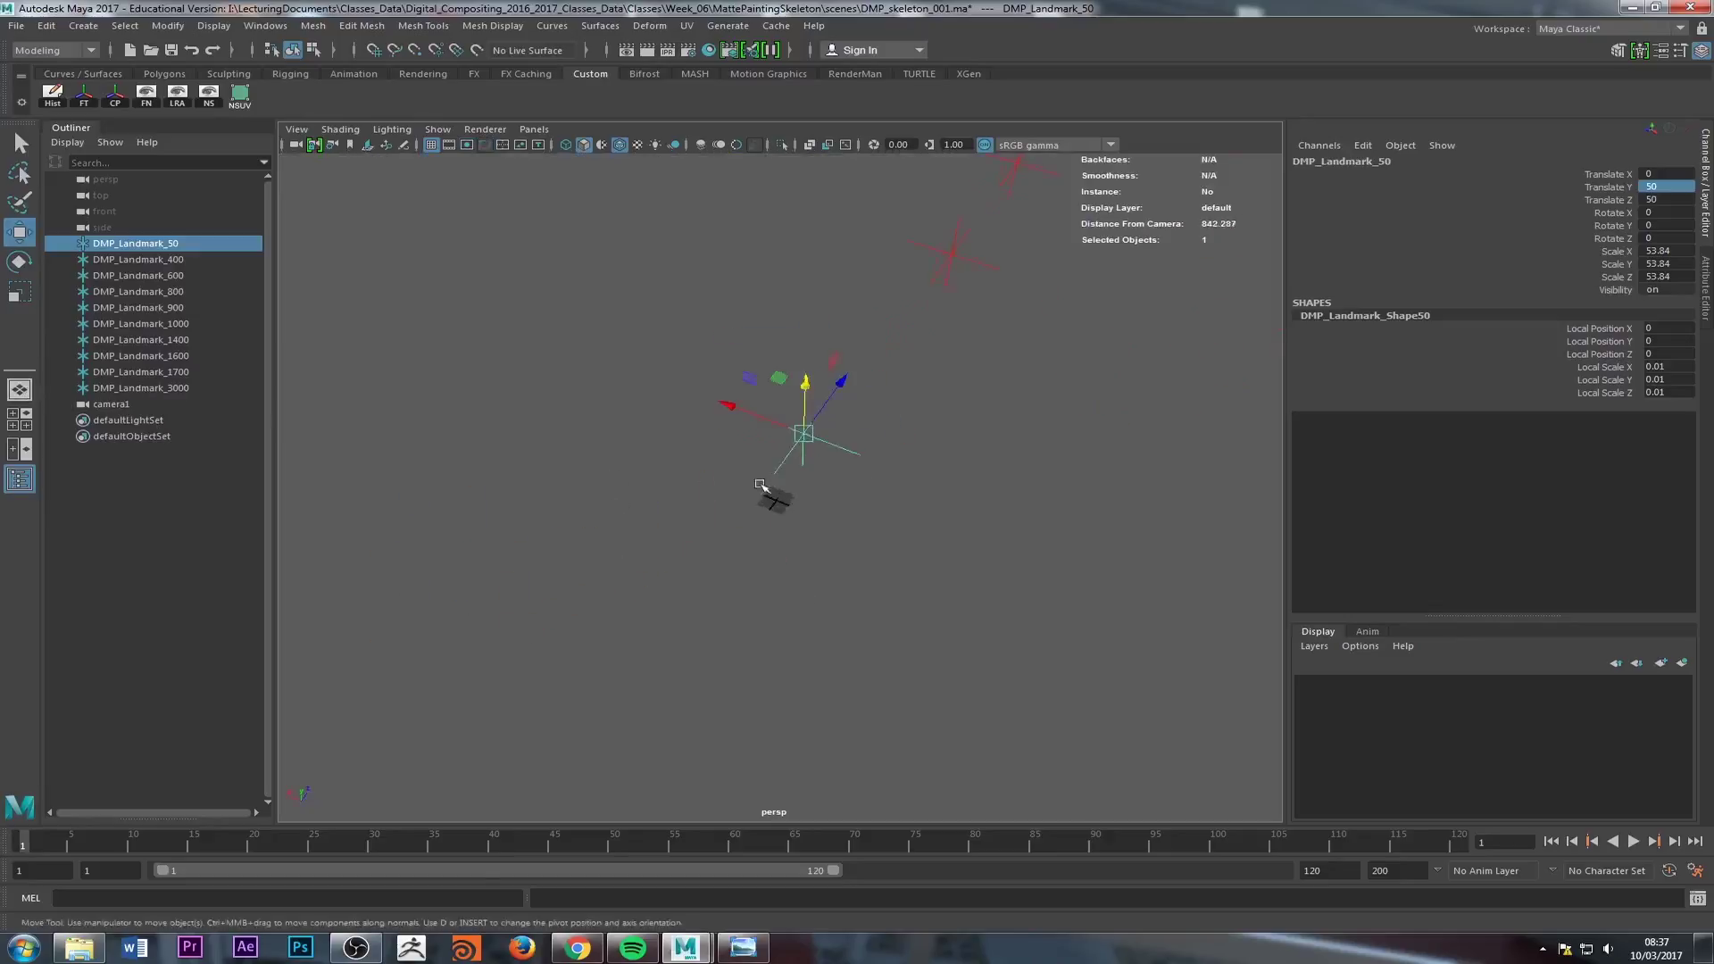
pyautogui.keyDown('alt'); pyautogui.moveTo(761, 485); pyautogui.dragTo(512, 474, button='right'); pyautogui.keyUp('alt')
pyautogui.moveTo(513, 474)
pyautogui.keyDown('alt'); pyautogui.mouseDown()
pyautogui.moveTo(678, 426)
pyautogui.moveTo(524, 443)
pyautogui.mouseUp(); pyautogui.keyUp('alt')
pyautogui.click(561, 527)
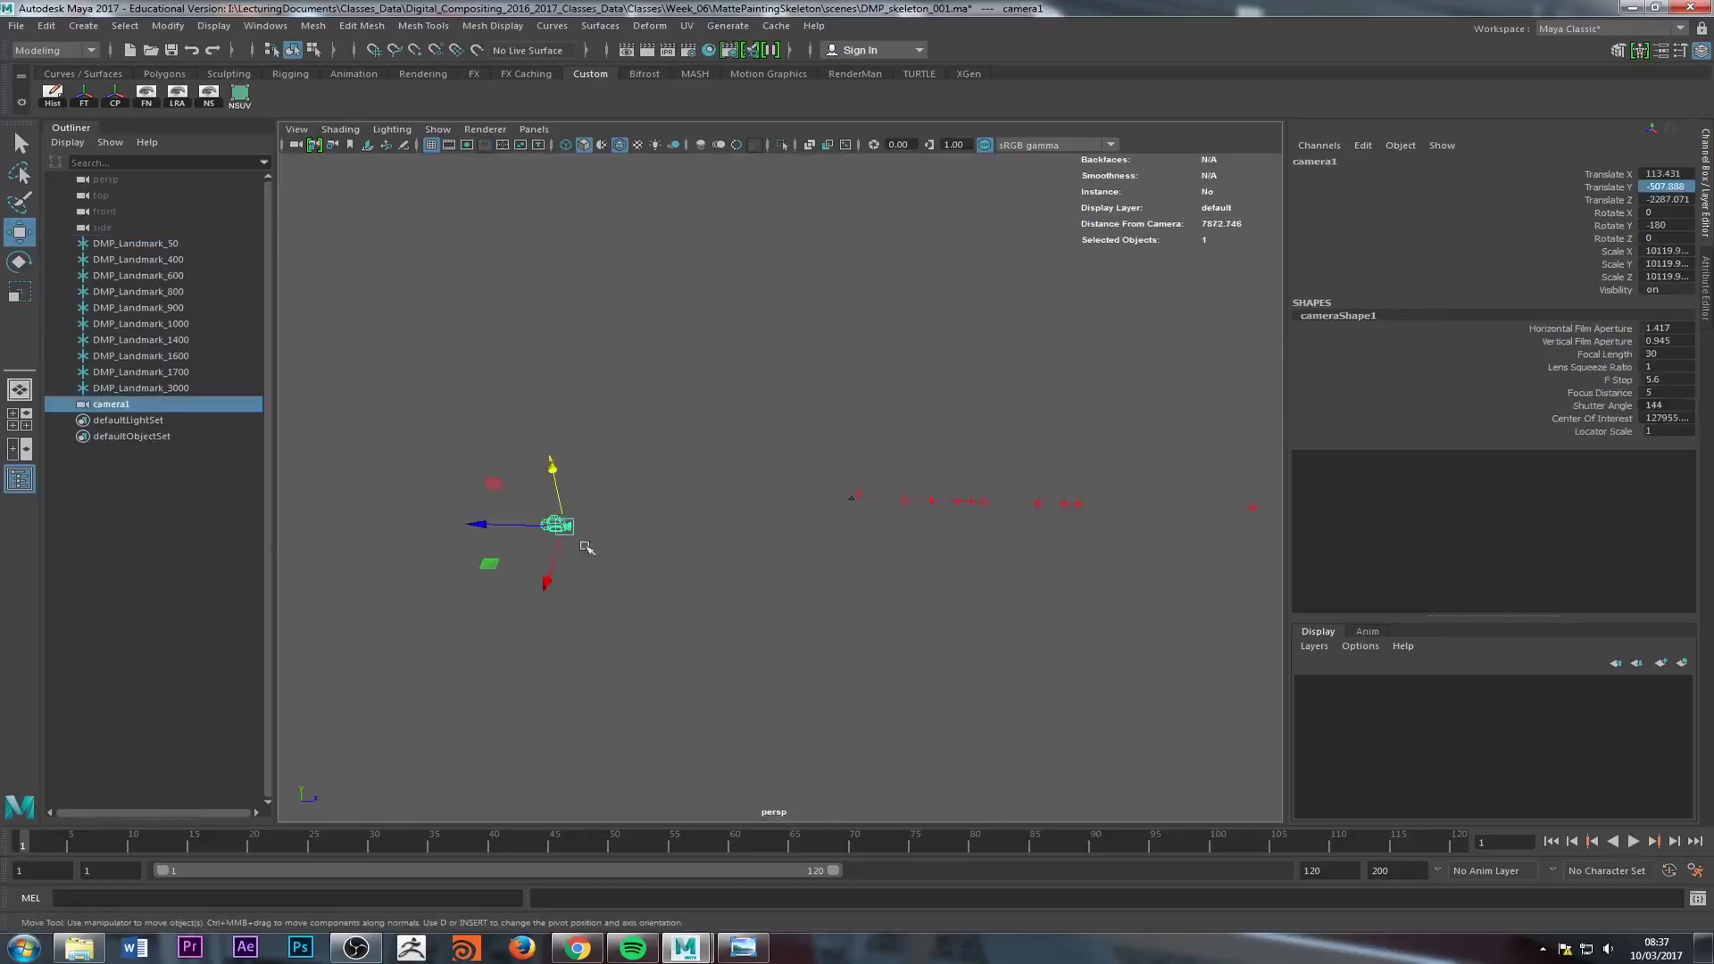
pyautogui.moveTo(1663, 172); pyautogui.dragTo(1663, 199)
pyautogui.write('0')
pyautogui.press('Return')
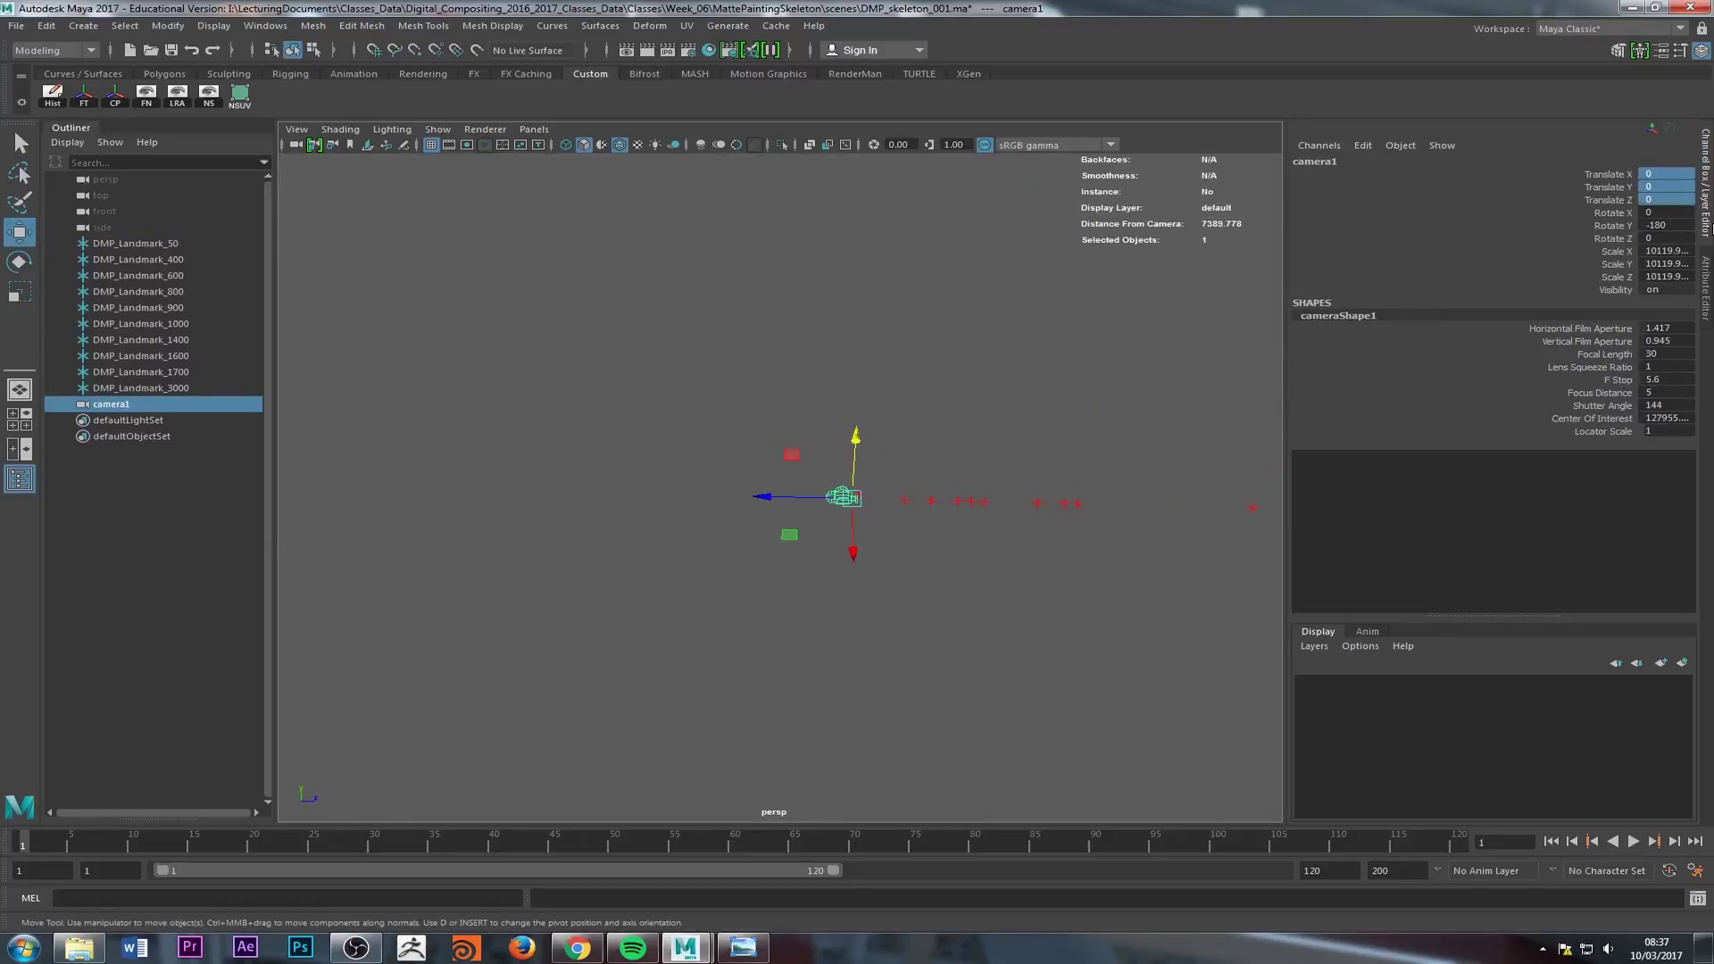
# Step: Check camera1's Center Of Interest value against its position relative to the landmarks
pyautogui.doubleClick(1655, 417)
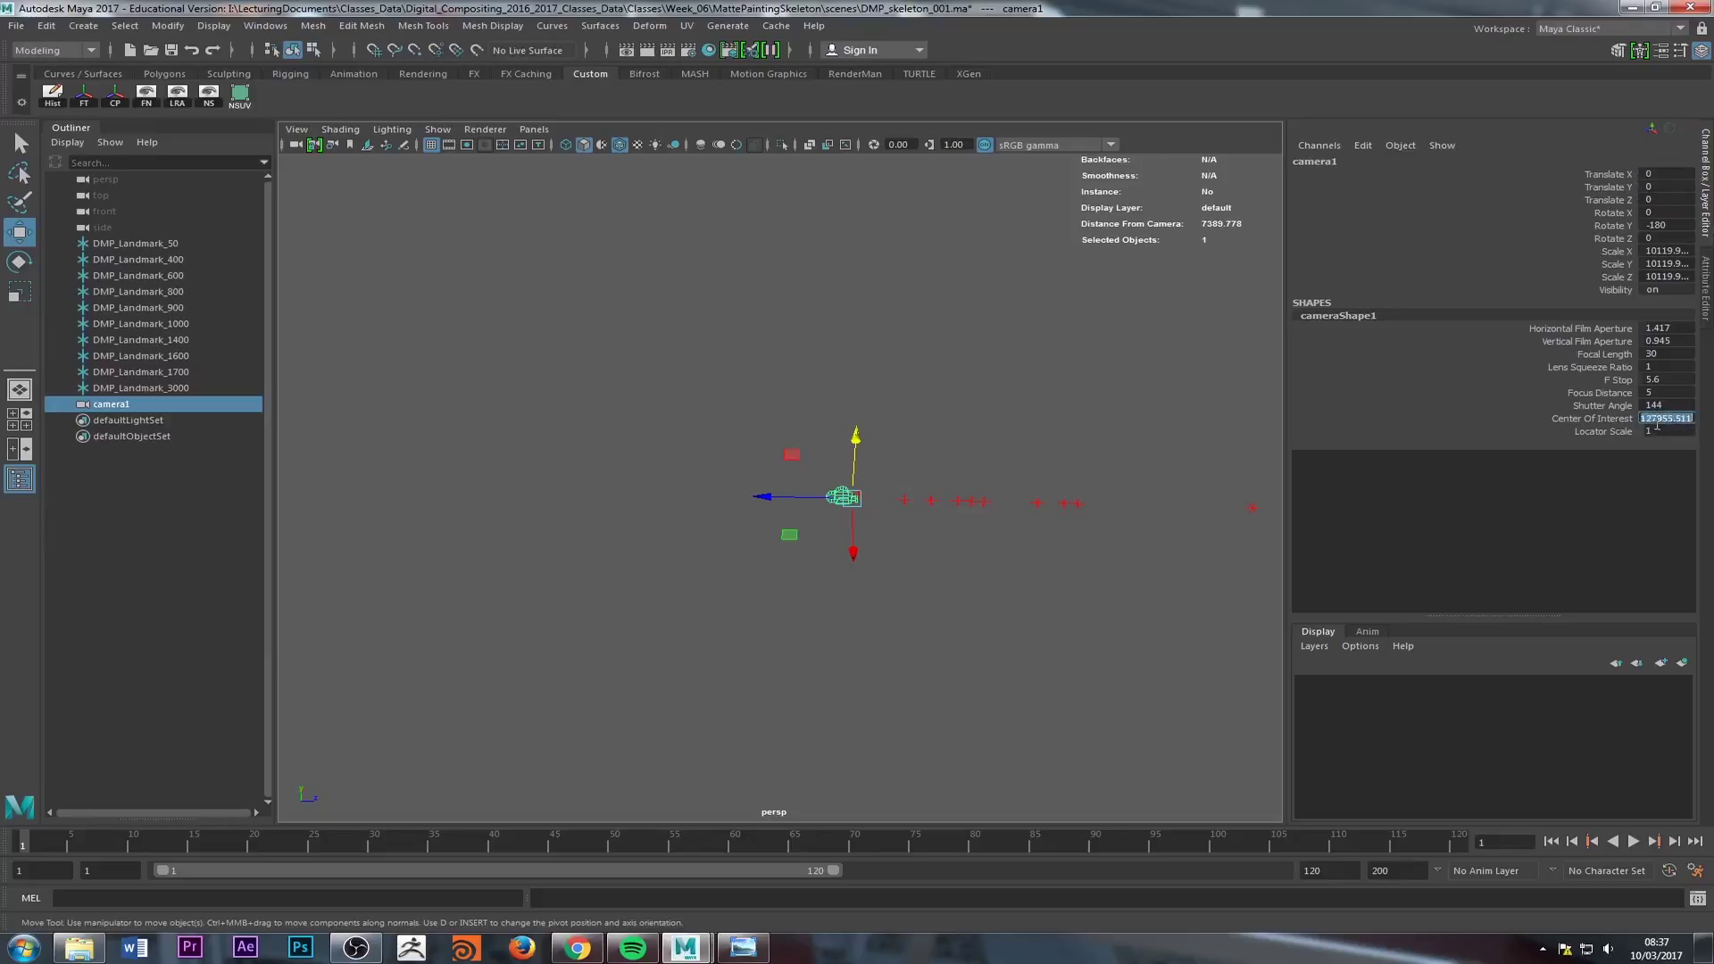
pyautogui.click(1659, 419)
pyautogui.keyDown('alt'); pyautogui.moveTo(905, 545); pyautogui.dragTo(879, 582); pyautogui.keyUp('alt')
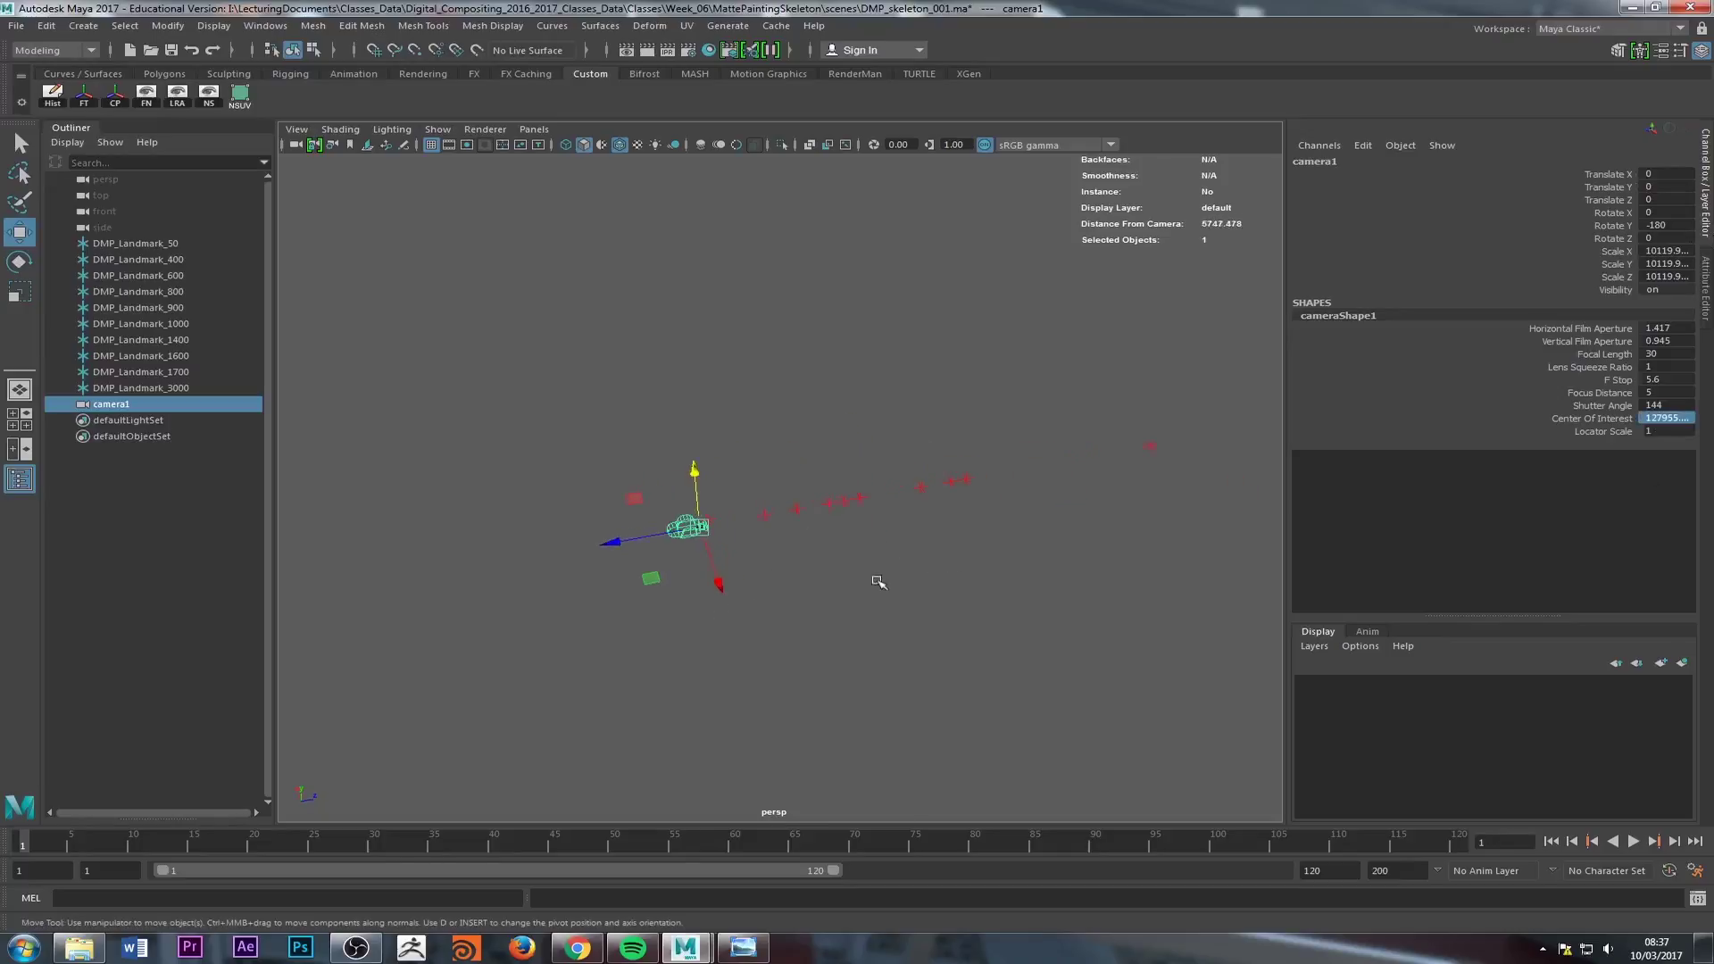
pyautogui.doubleClick(1661, 418)
pyautogui.click(1658, 419)
pyautogui.click(545, 437)
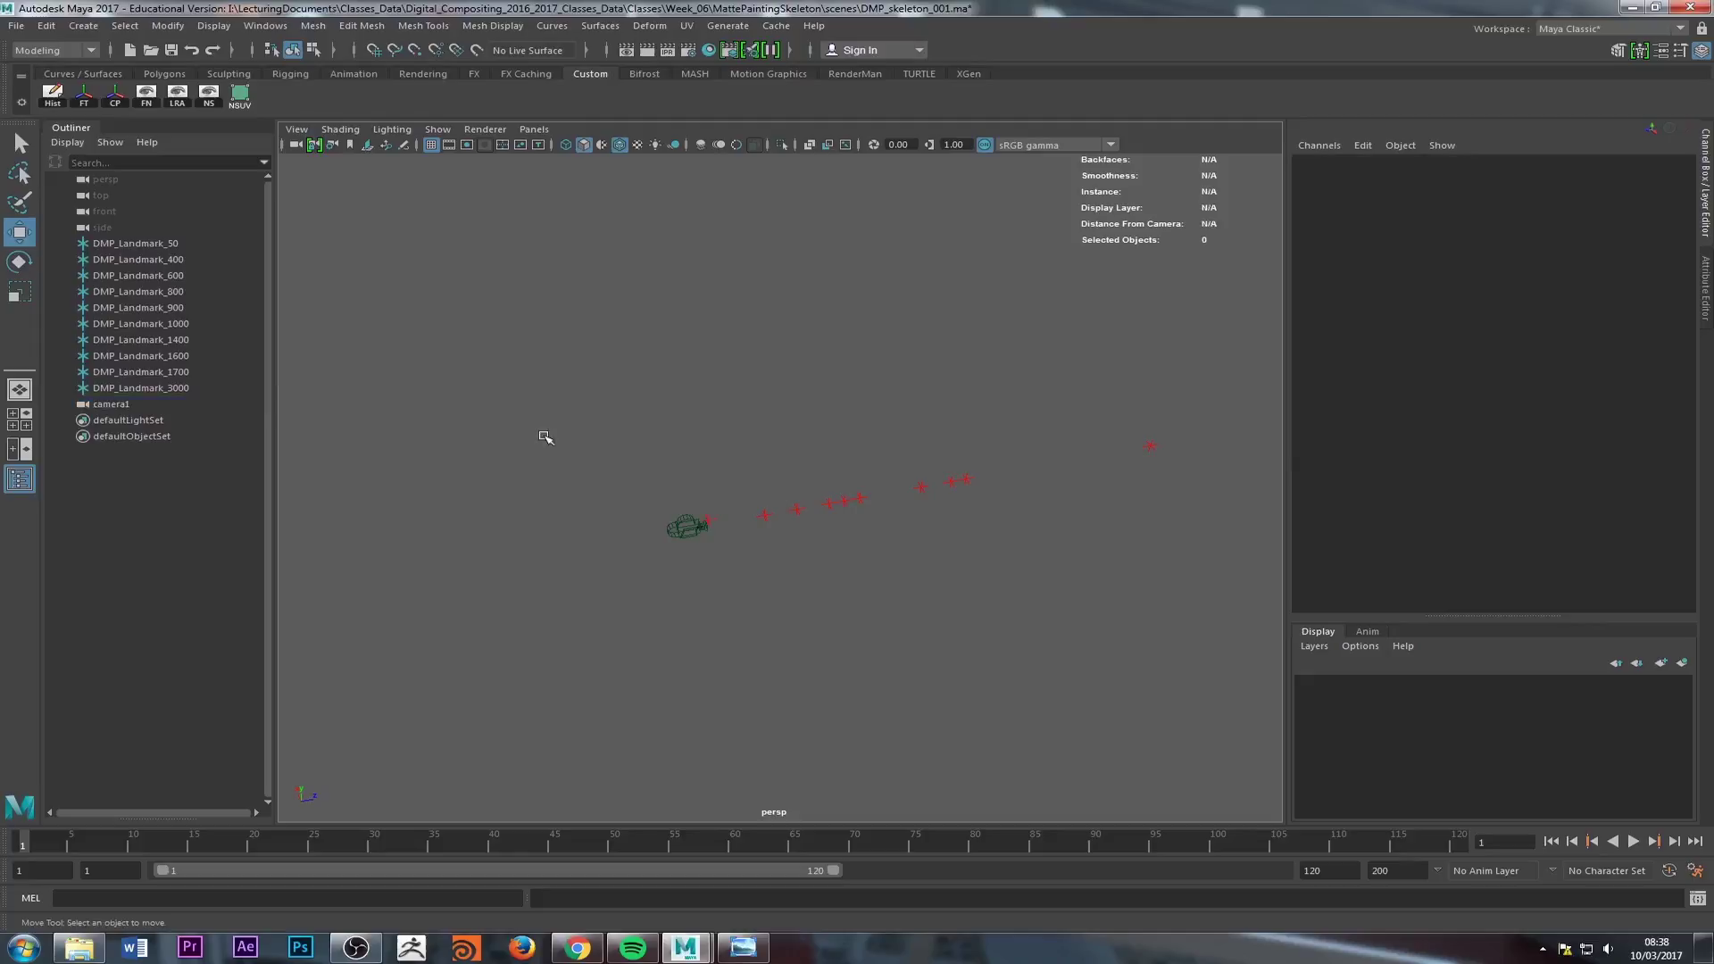
# Step: Select camera1 and show its manipulator handles for the camera origin and center of interest
pyautogui.click(683, 528)
pyautogui.press('e')
pyautogui.press('r')
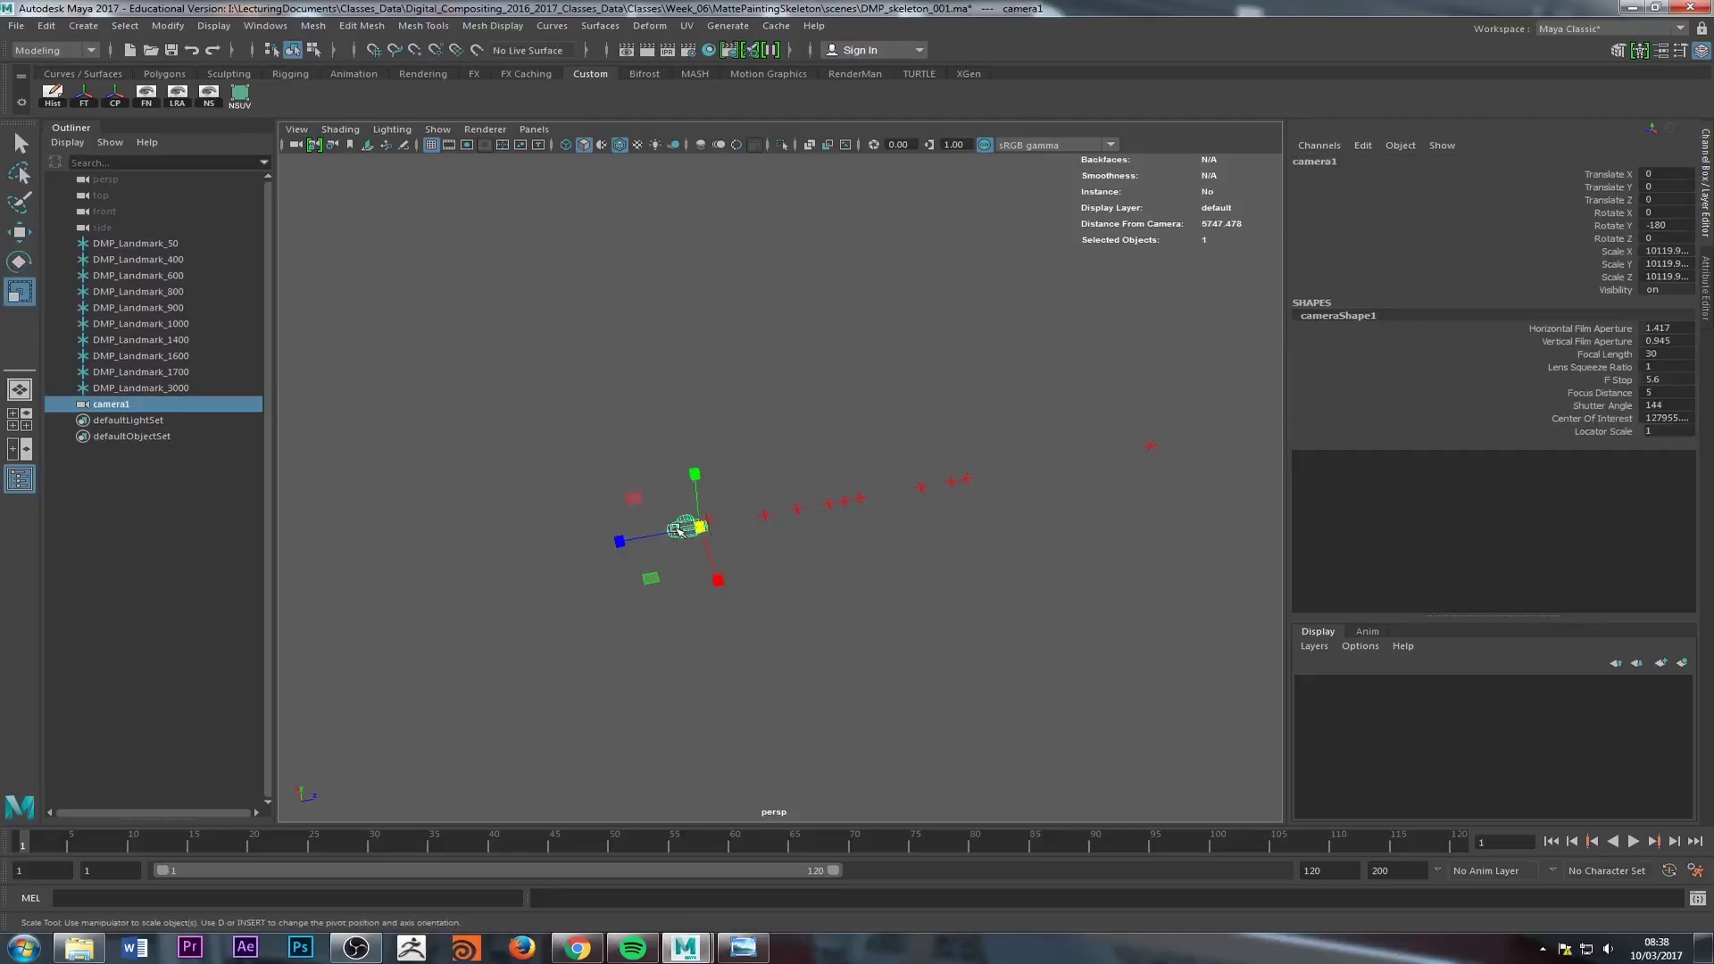
pyautogui.press('e')
pyautogui.press('t')
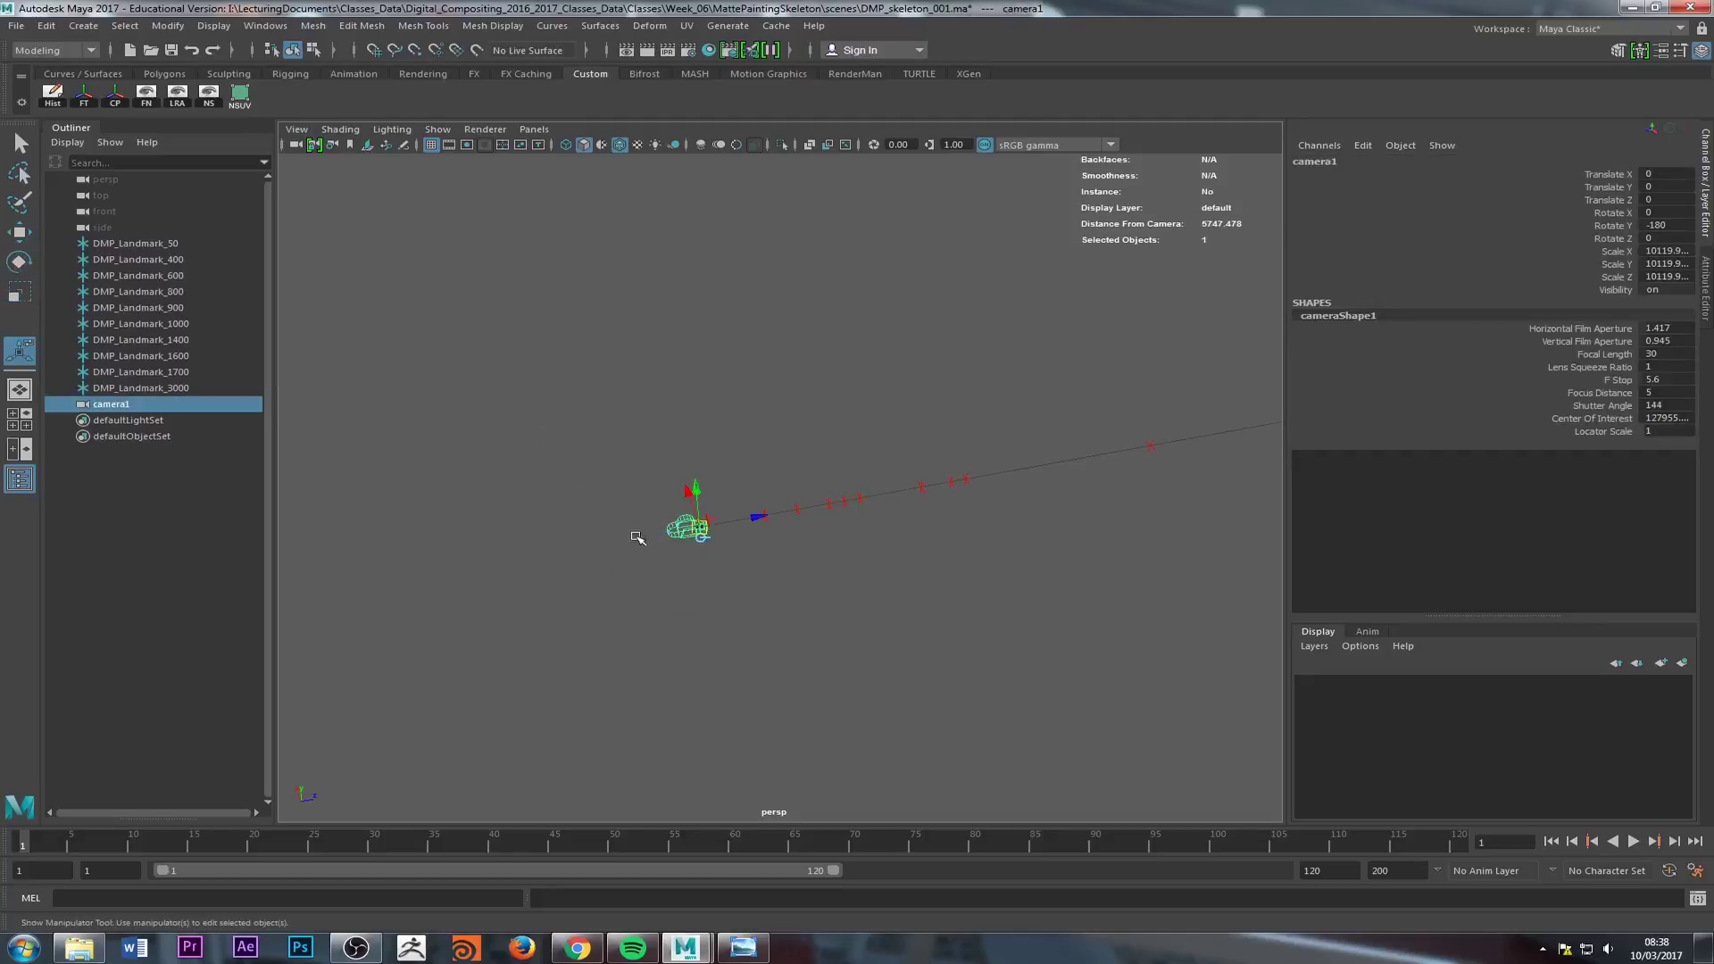
pyautogui.keyDown('alt'); pyautogui.moveTo(635, 532); pyautogui.dragTo(781, 501); pyautogui.keyUp('alt')
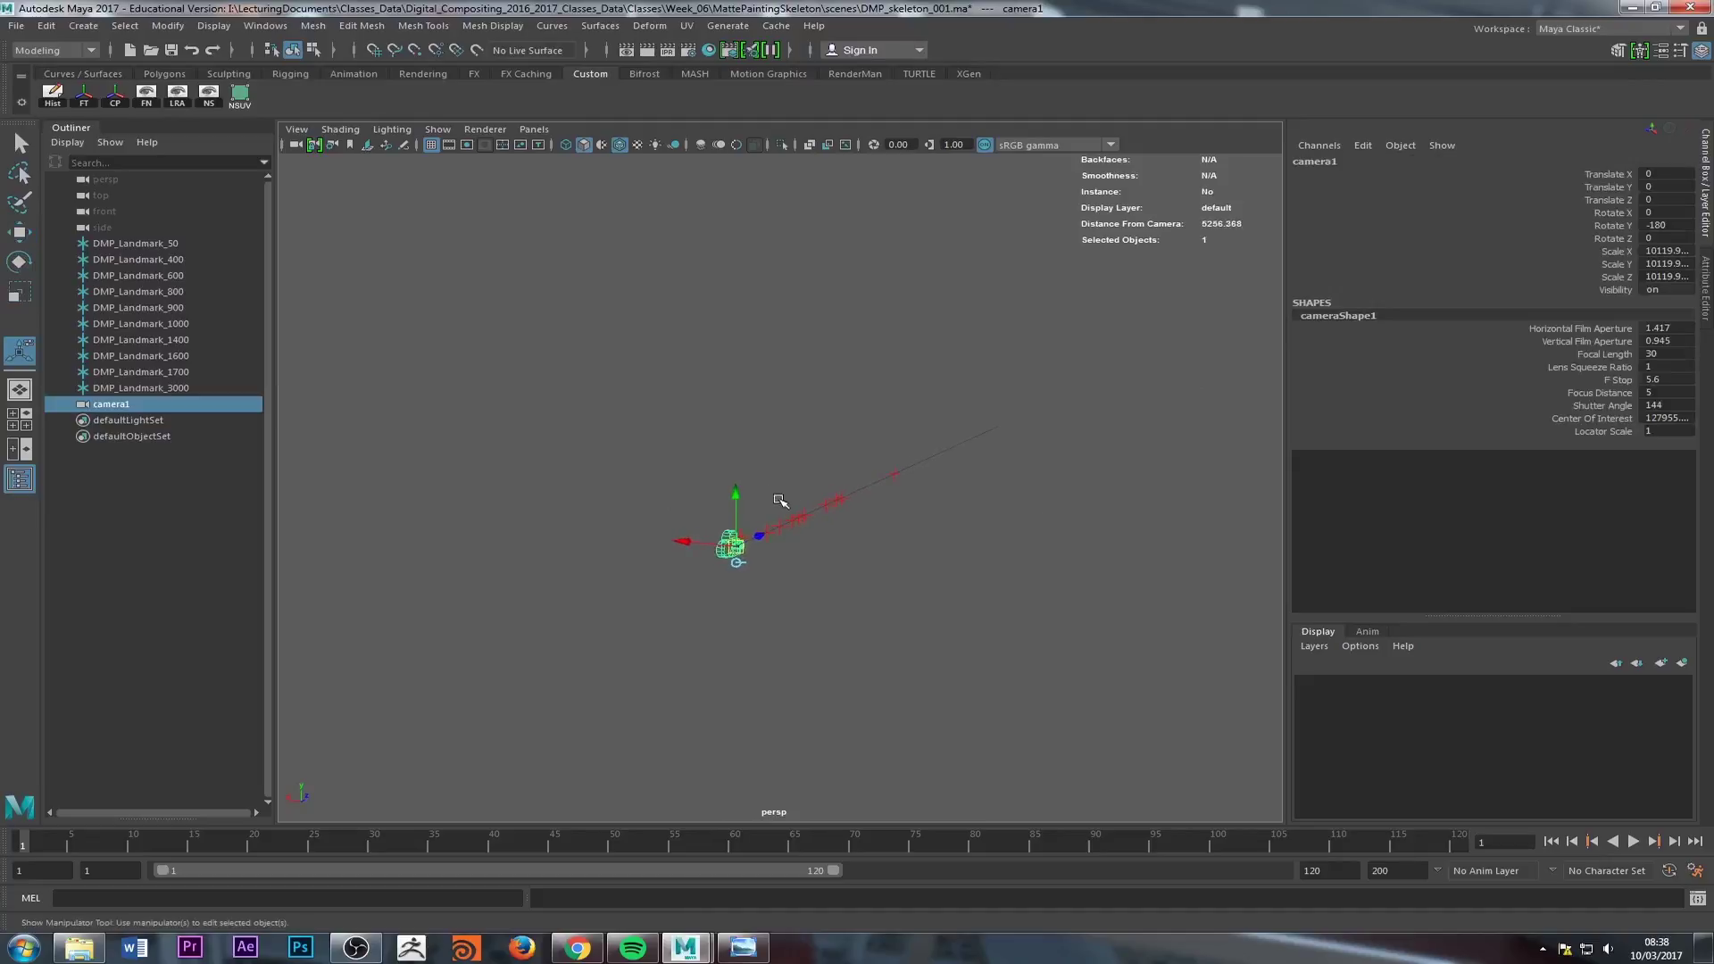
# Step: Raise camera1 to a Translate Y of about 295 and set its Center Of Interest to 200
pyautogui.click(1662, 418)
pyautogui.write('0')
pyautogui.press('Return')
pyautogui.keyDown('alt'); pyautogui.moveTo(907, 530); pyautogui.dragTo(723, 451); pyautogui.keyUp('alt')
pyautogui.doubleClick(1655, 419)
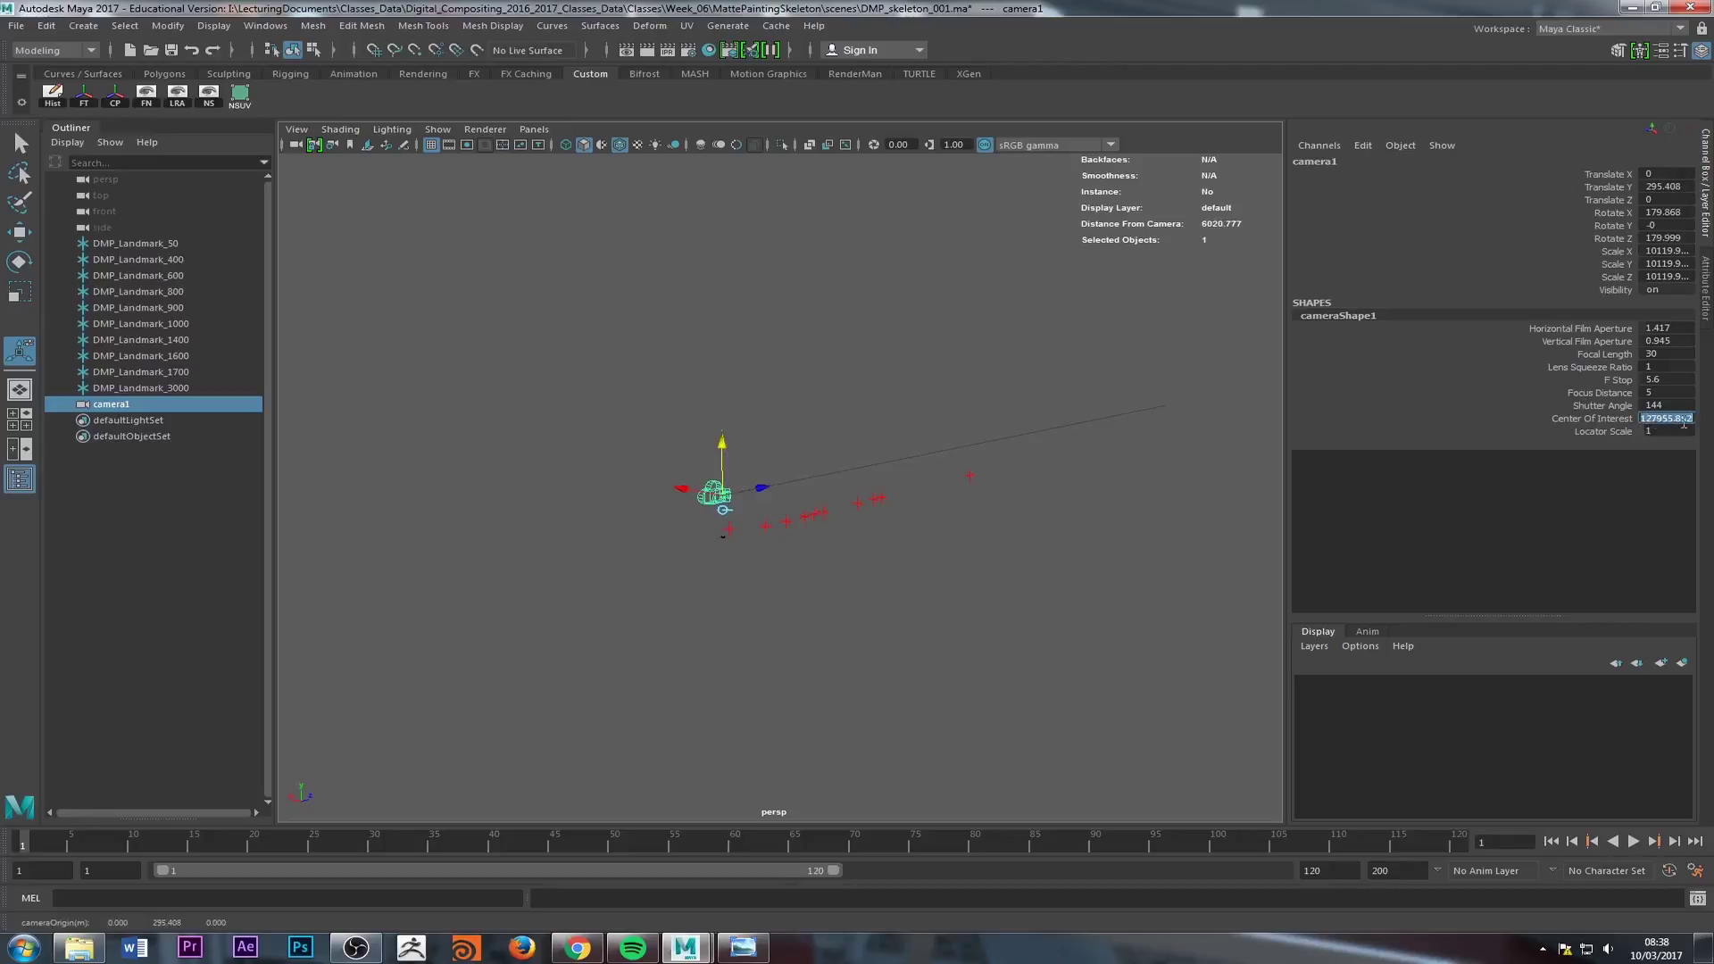
pyautogui.write('200')
pyautogui.press('Return')
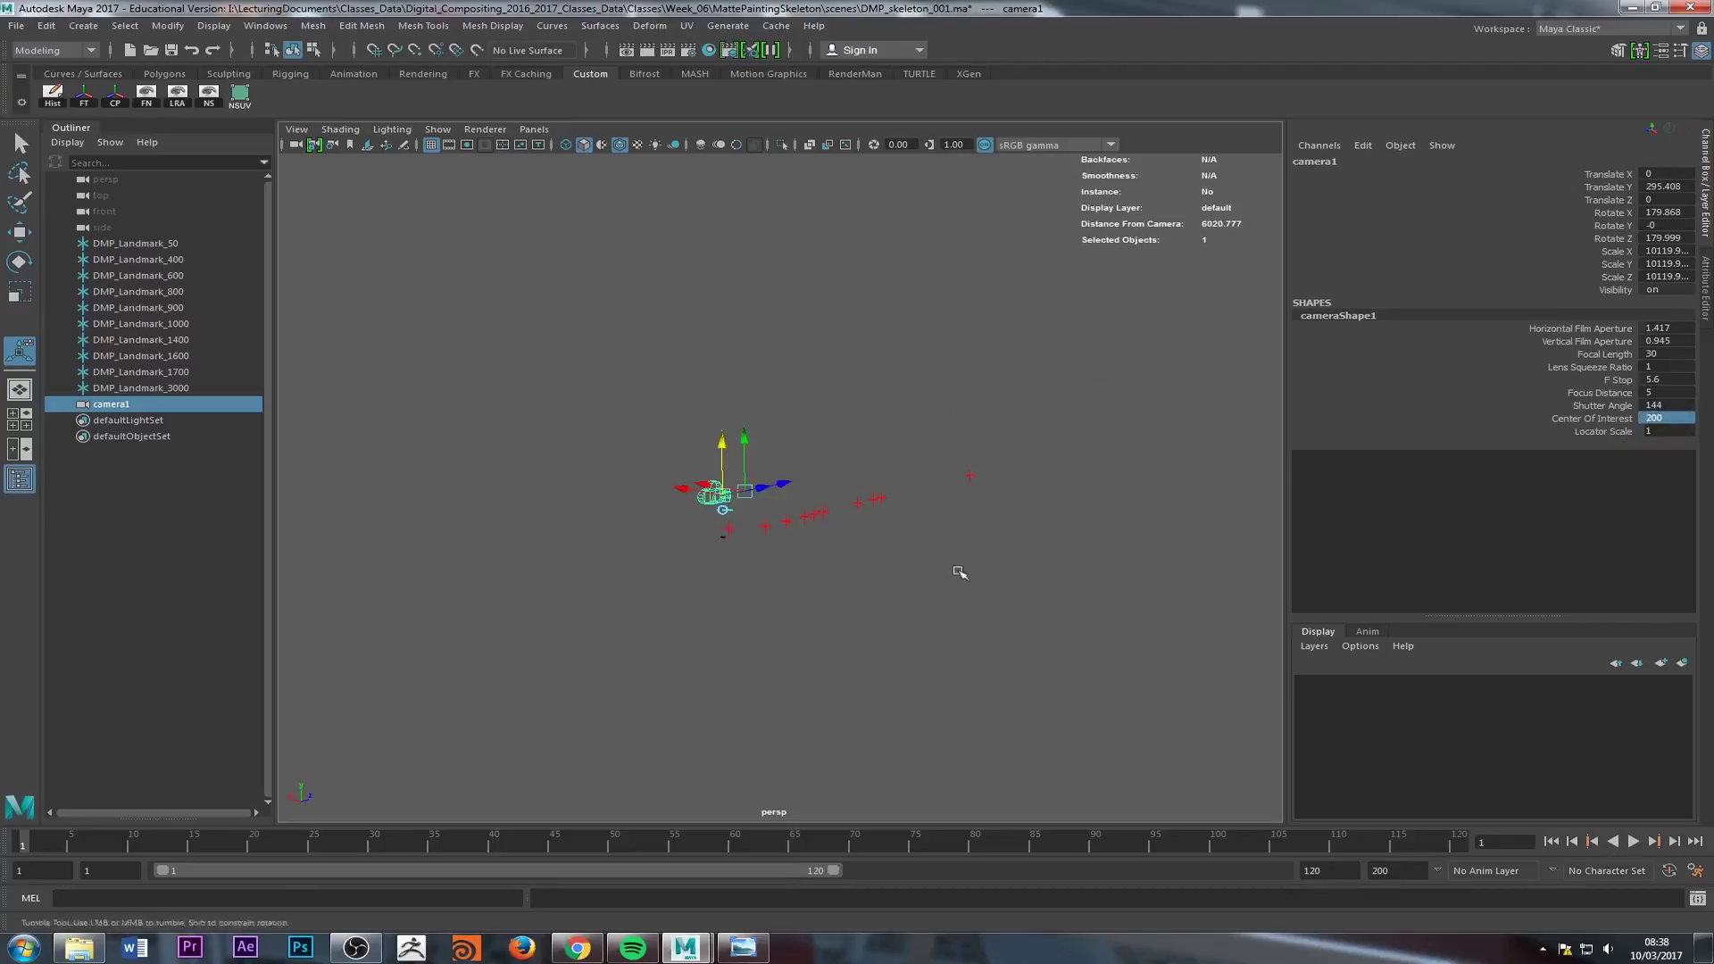
# Step: Move camera1 back to a Translate Z of about -260 and aim its center of interest at the DMP_Landmark_50 locator
pyautogui.scroll(5, 723, 616)
pyautogui.keyDown('alt'); pyautogui.moveTo(667, 555); pyautogui.dragTo(807, 581); pyautogui.keyUp('alt')
pyautogui.keyDown('alt'); pyautogui.moveTo(807, 581); pyautogui.dragTo(849, 583, button='right'); pyautogui.keyUp('alt')
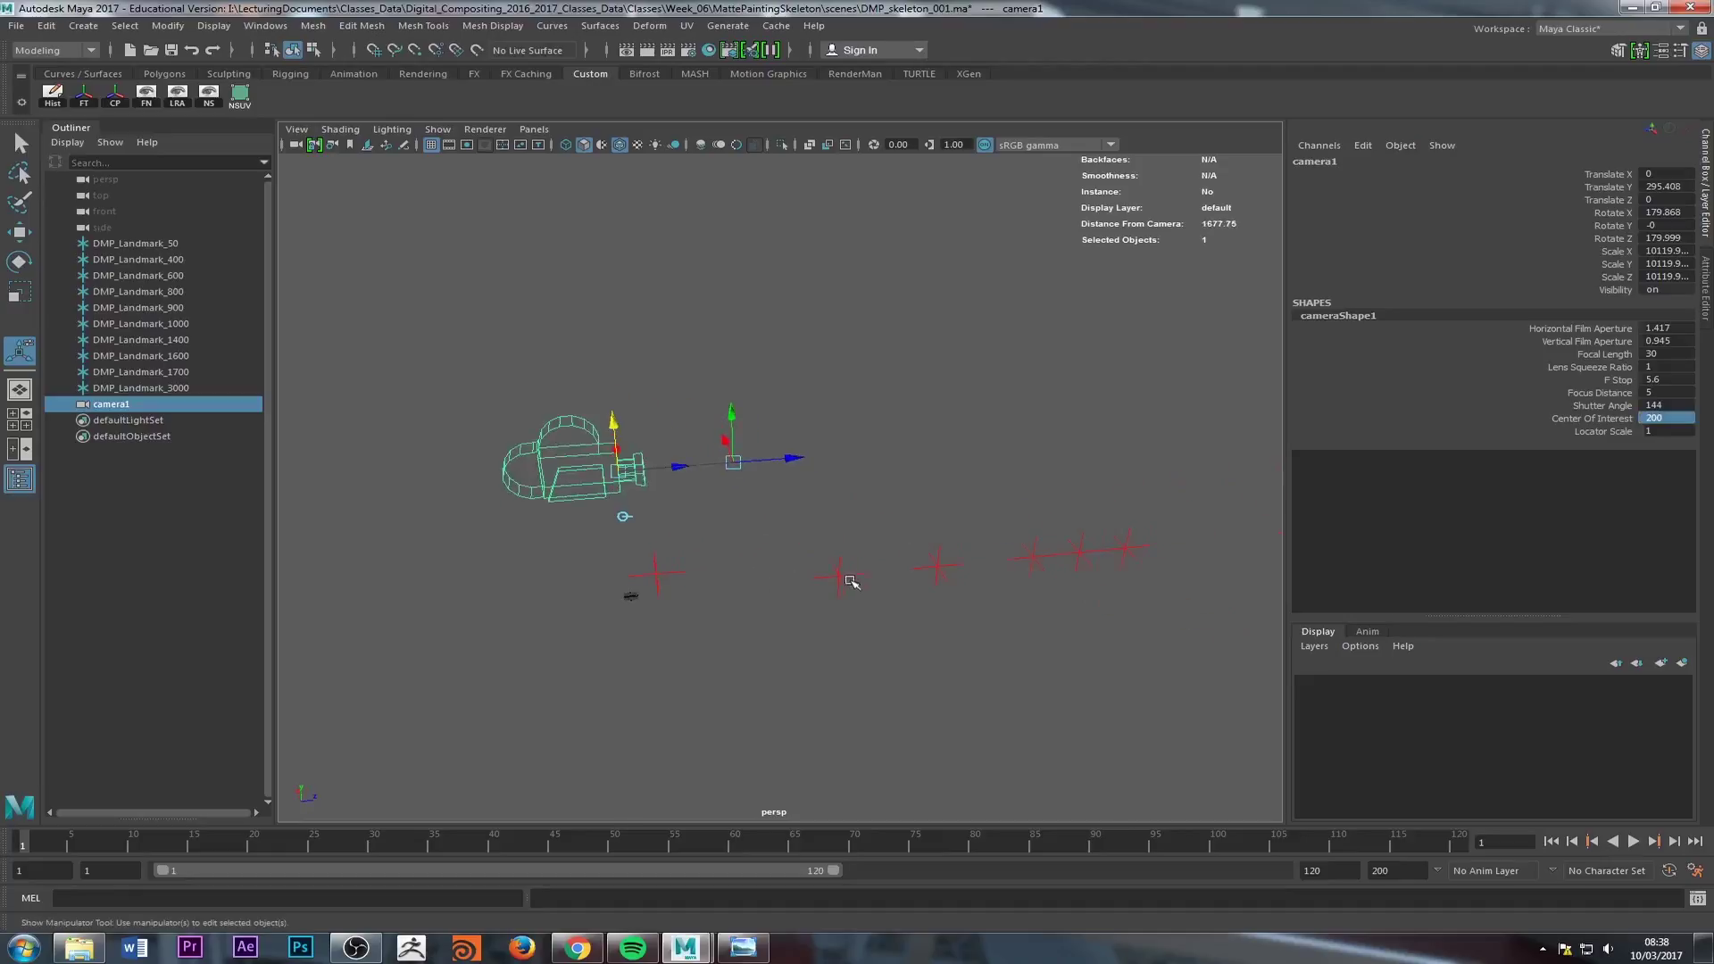
pyautogui.keyDown('alt'); pyautogui.moveTo(849, 583); pyautogui.dragTo(920, 520, button='middle'); pyautogui.keyUp('alt')
pyautogui.click(694, 503)
pyautogui.click(718, 393)
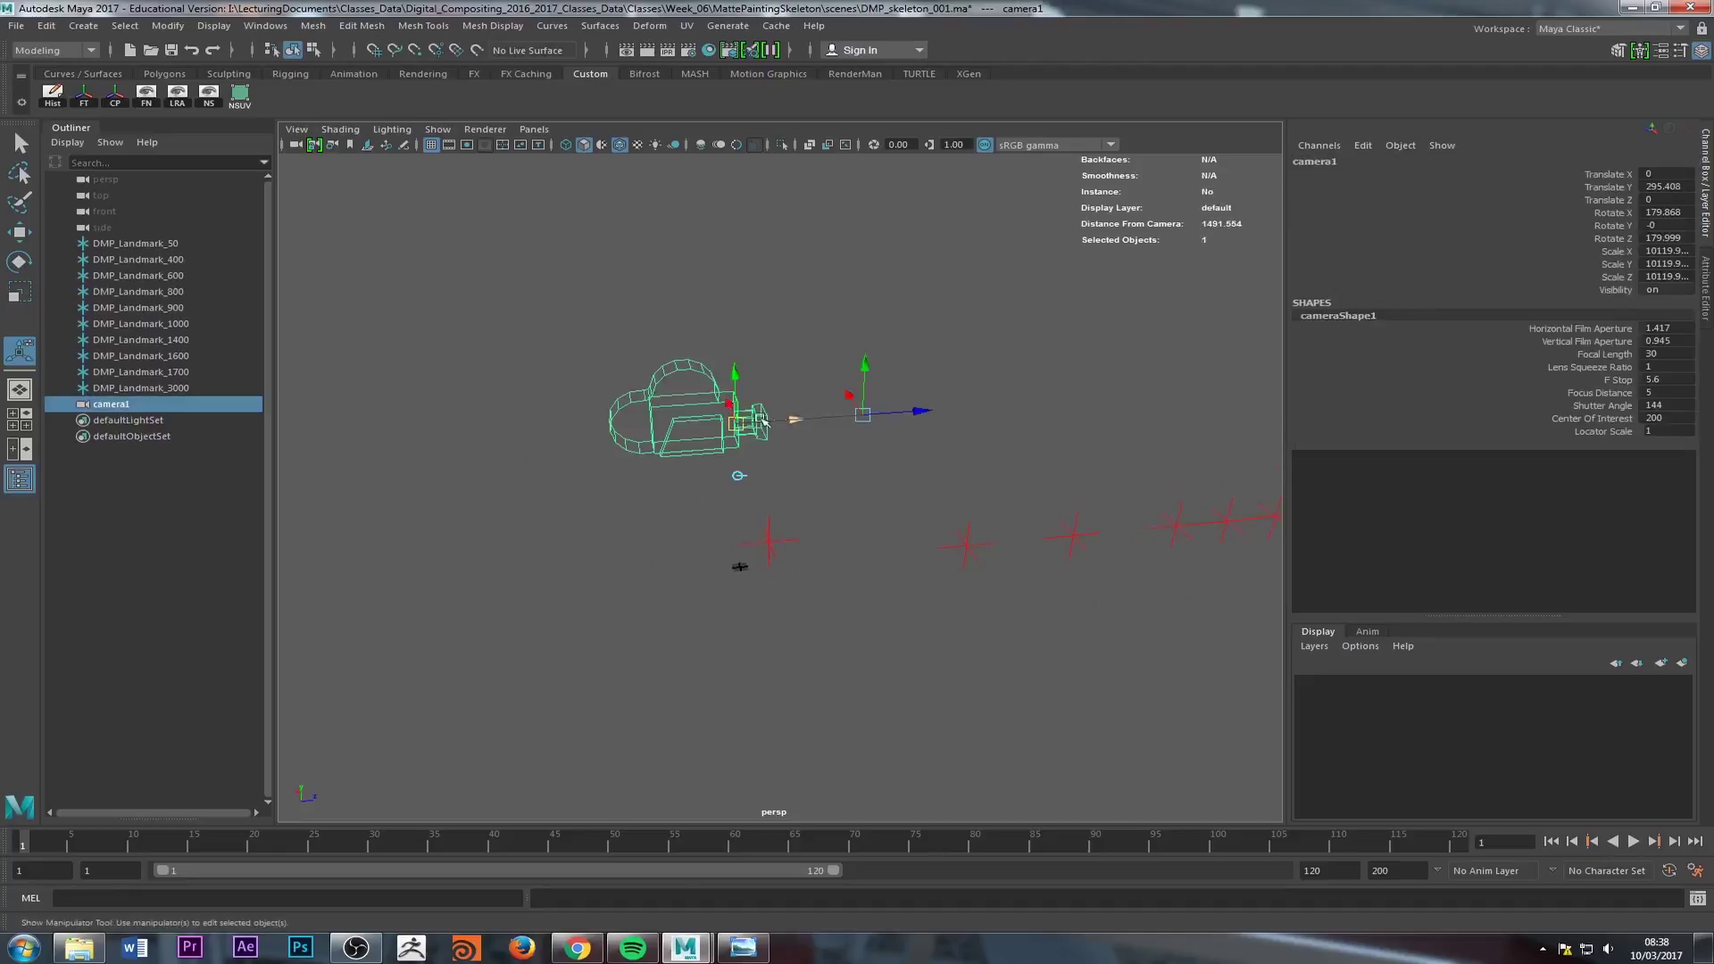
pyautogui.moveTo(791, 422); pyautogui.dragTo(618, 432)
pyautogui.moveTo(866, 364); pyautogui.dragTo(767, 544)
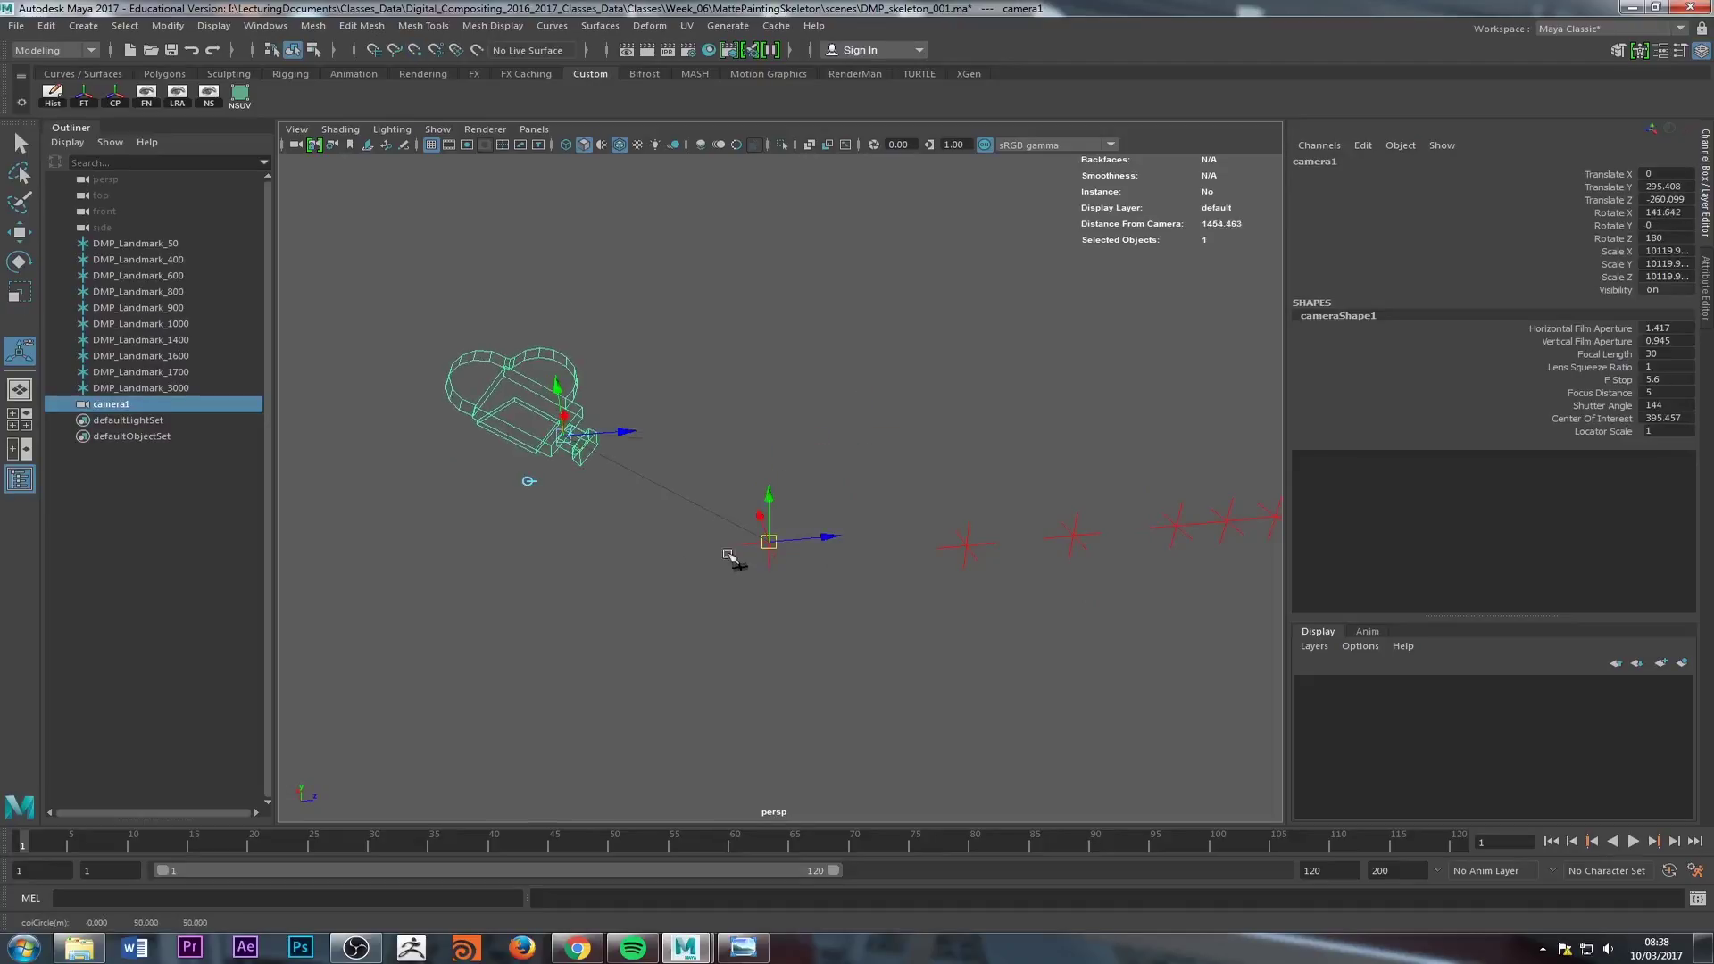
# Step: Examine camera1's aim in perspective, compare it with the matte painting reference, and return to the Maya scene
pyautogui.keyDown('alt'); pyautogui.moveTo(656, 534); pyautogui.dragTo(795, 555); pyautogui.keyUp('alt')
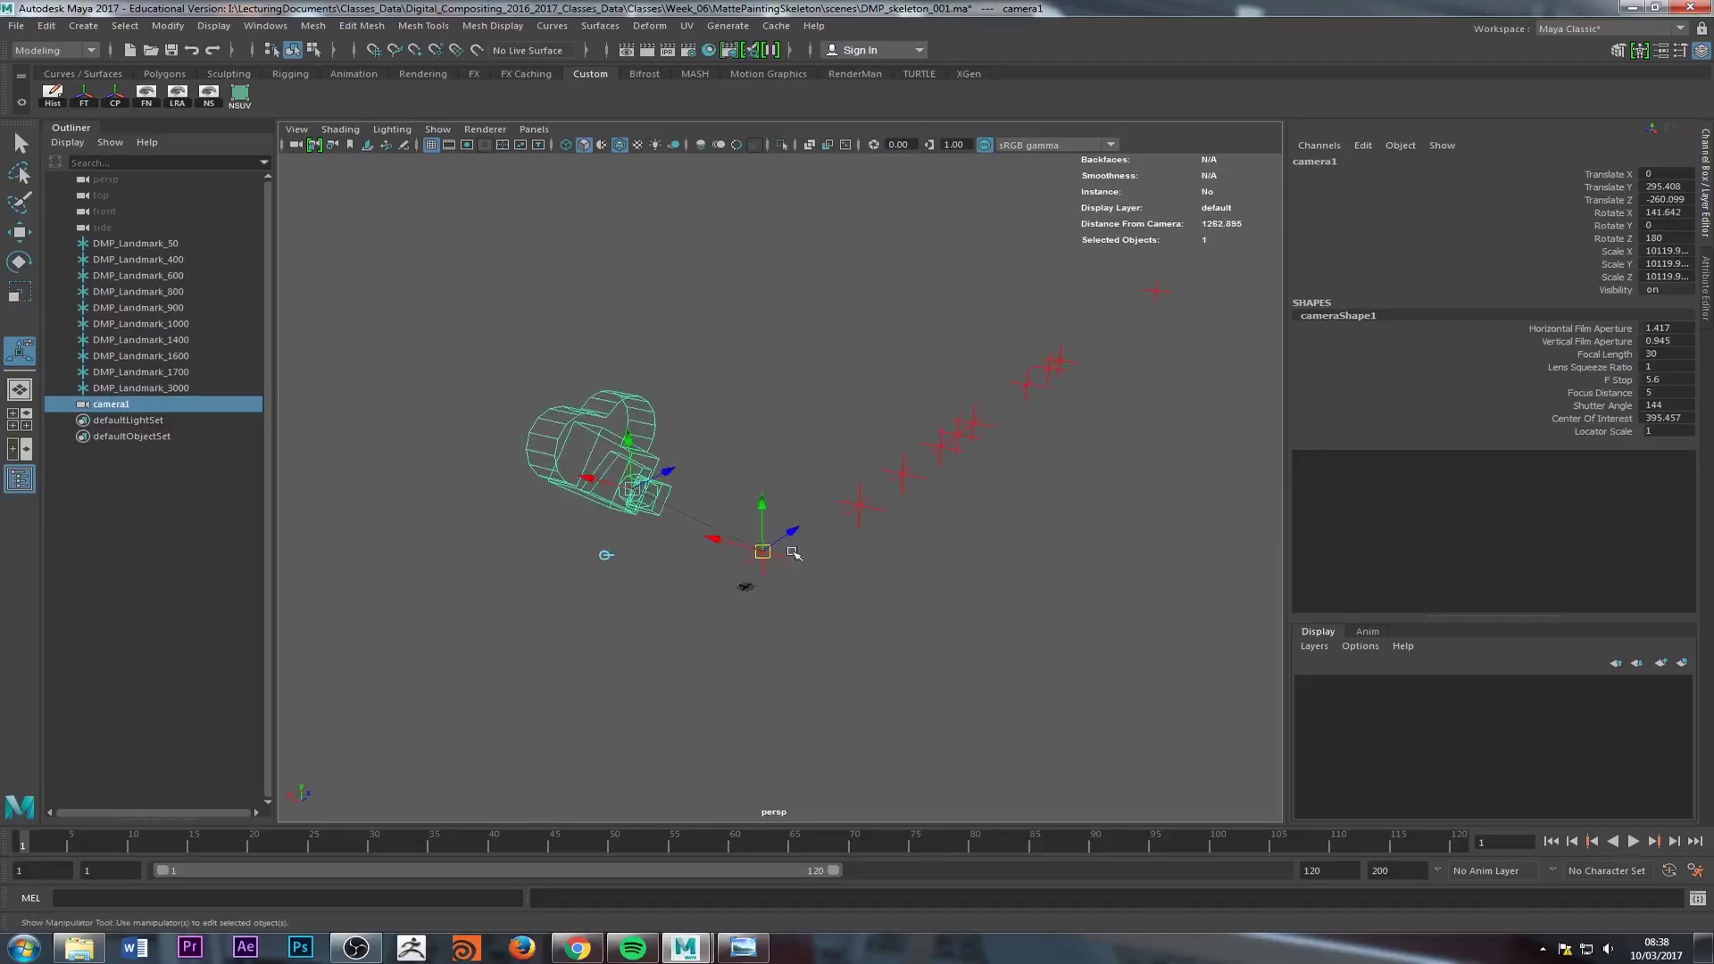
pyautogui.click(742, 946)
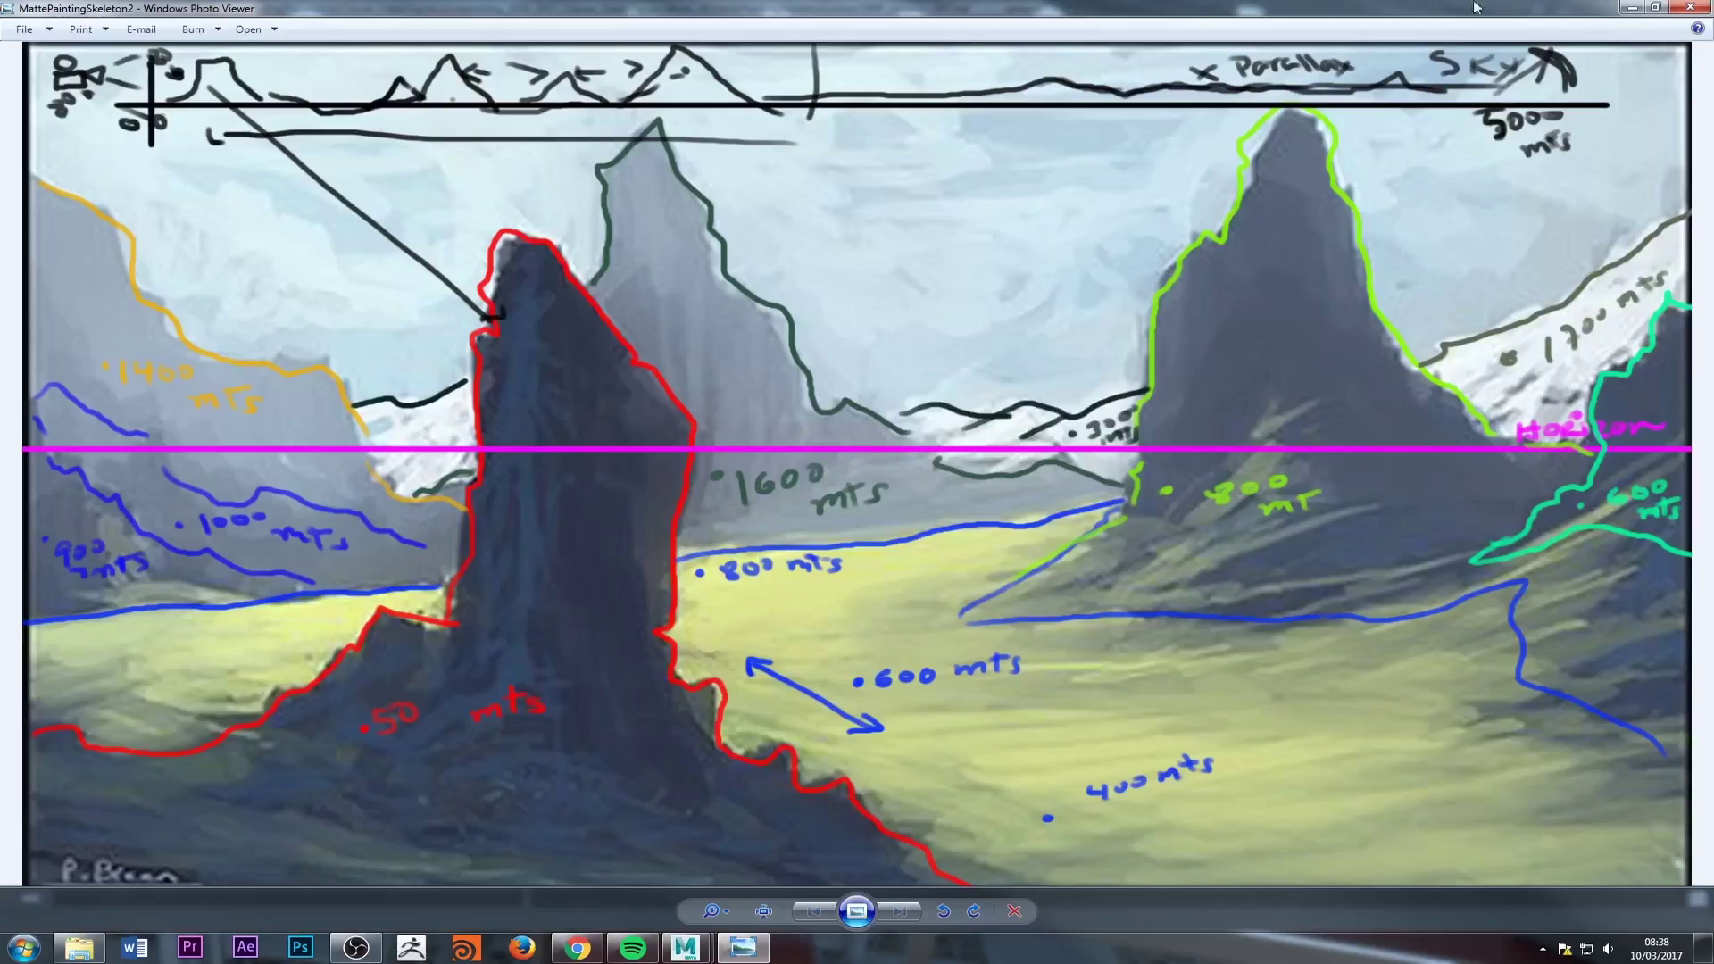
pyautogui.click(1629, 7)
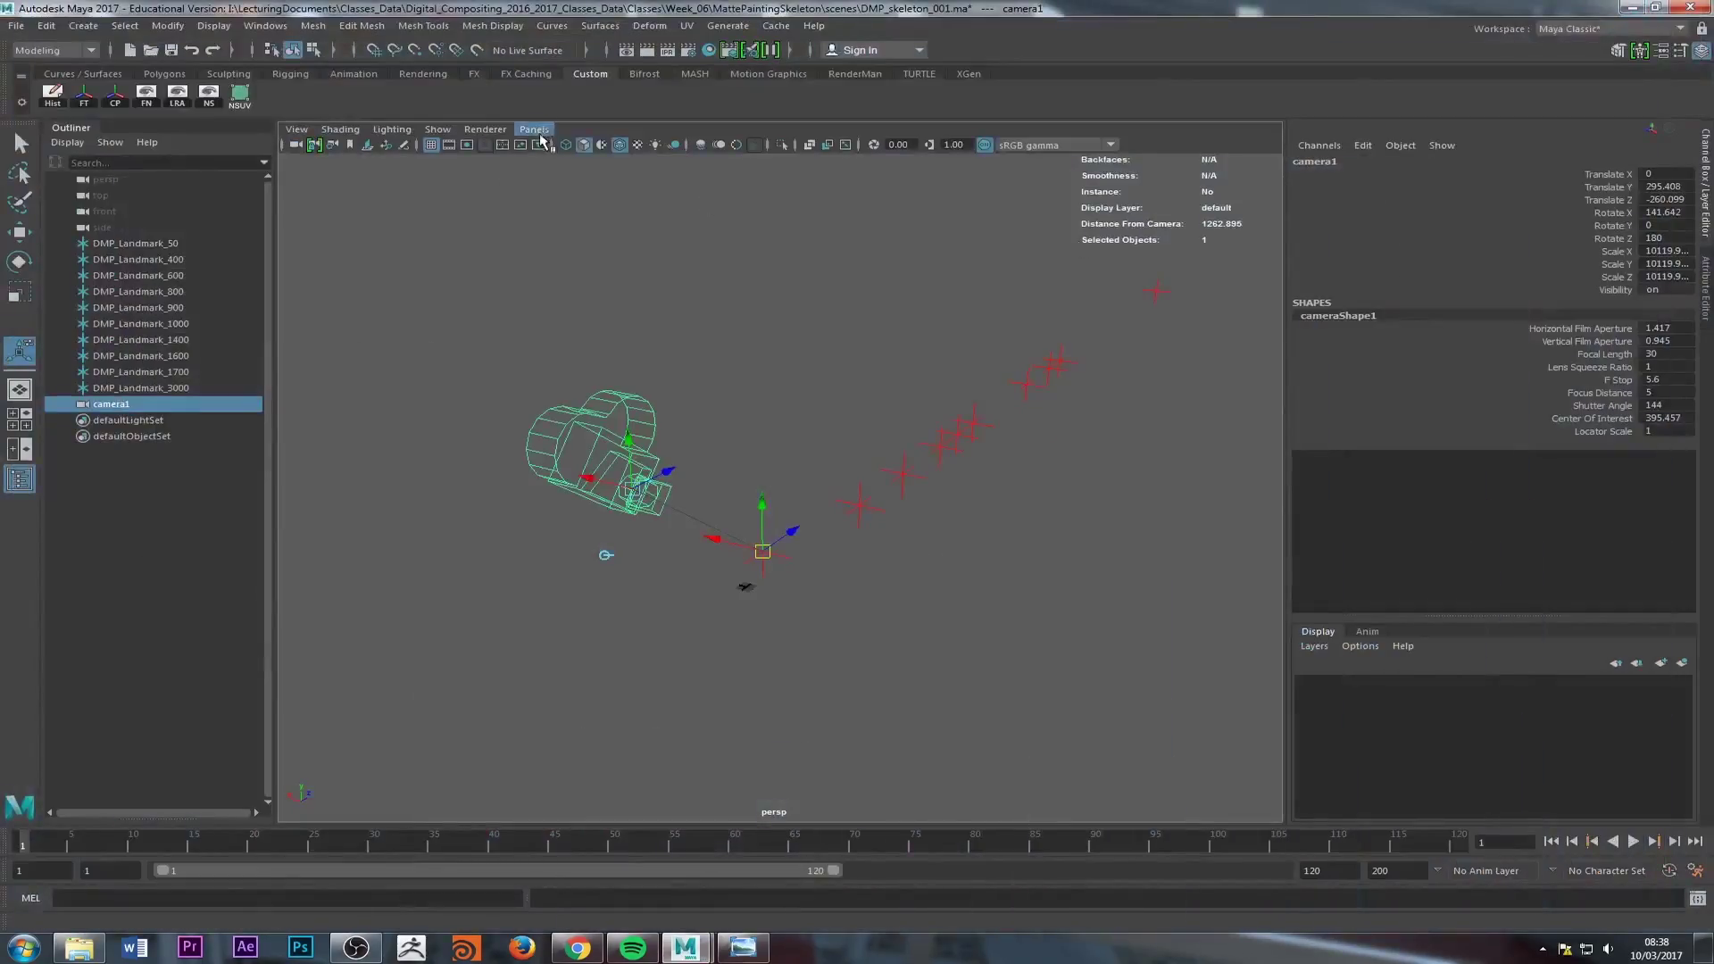
# Step: Look through camera1 and orbit and pan it down to an almost level view along the row of landmarks
pyautogui.click(536, 130)
pyautogui.moveTo(551, 149)
pyautogui.click(739, 148)
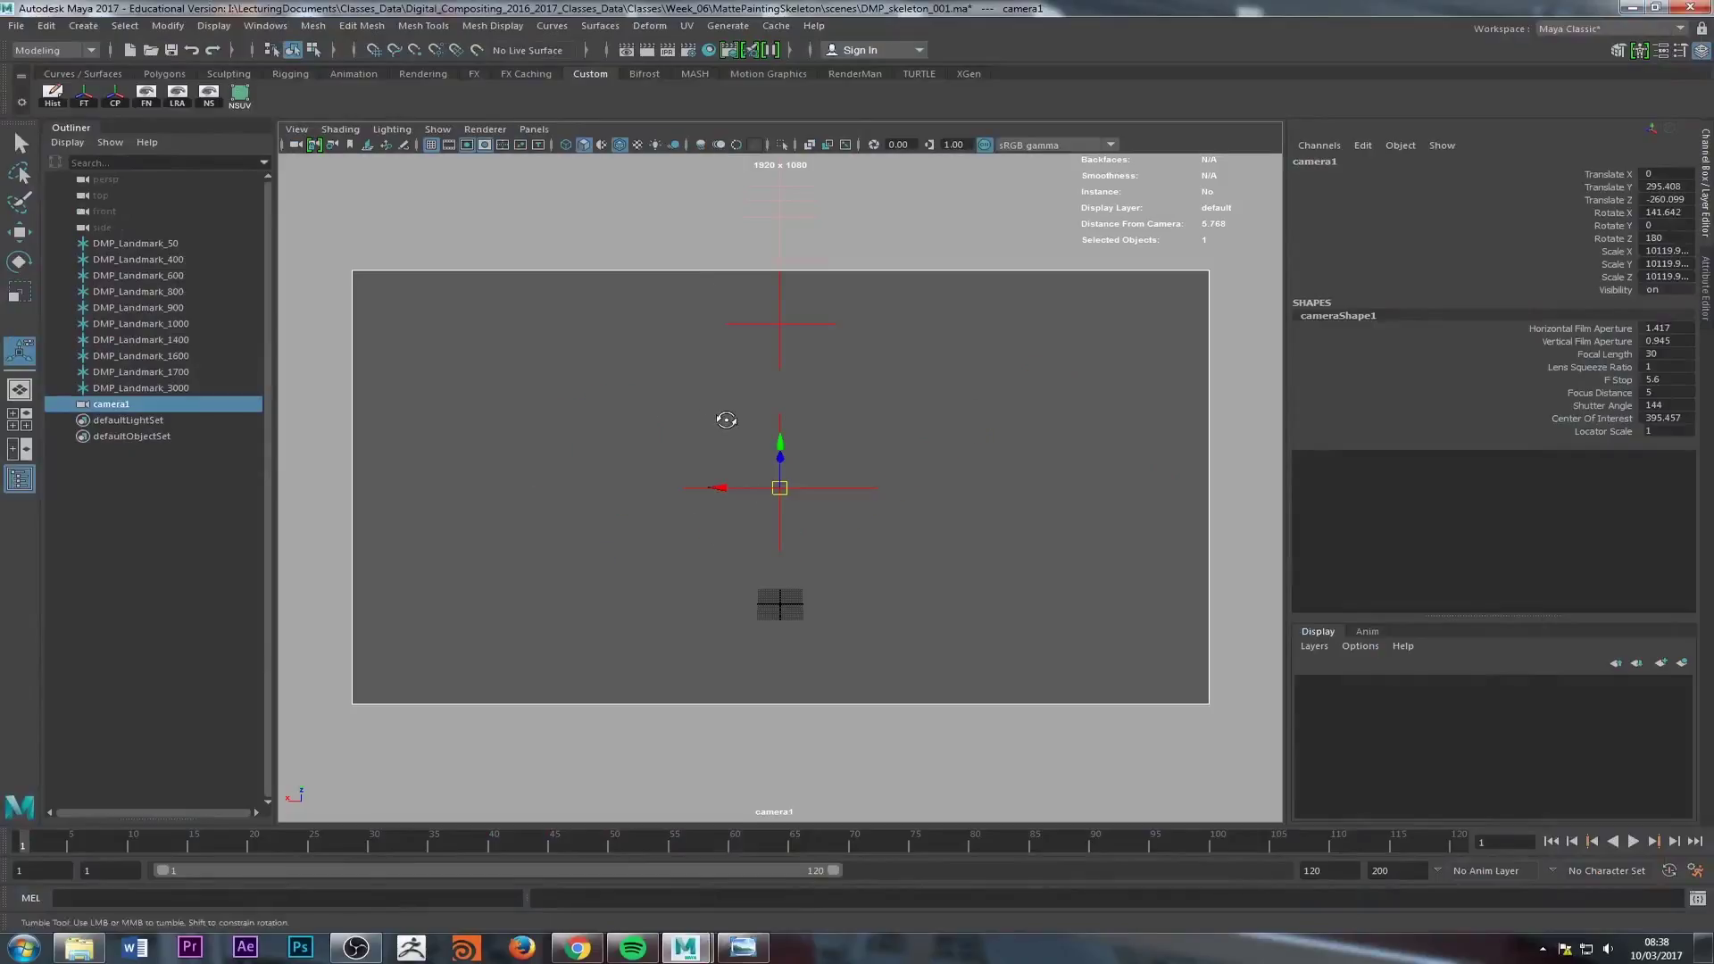
pyautogui.keyDown('alt'); pyautogui.moveTo(726, 419); pyautogui.dragTo(699, 371); pyautogui.keyUp('alt')
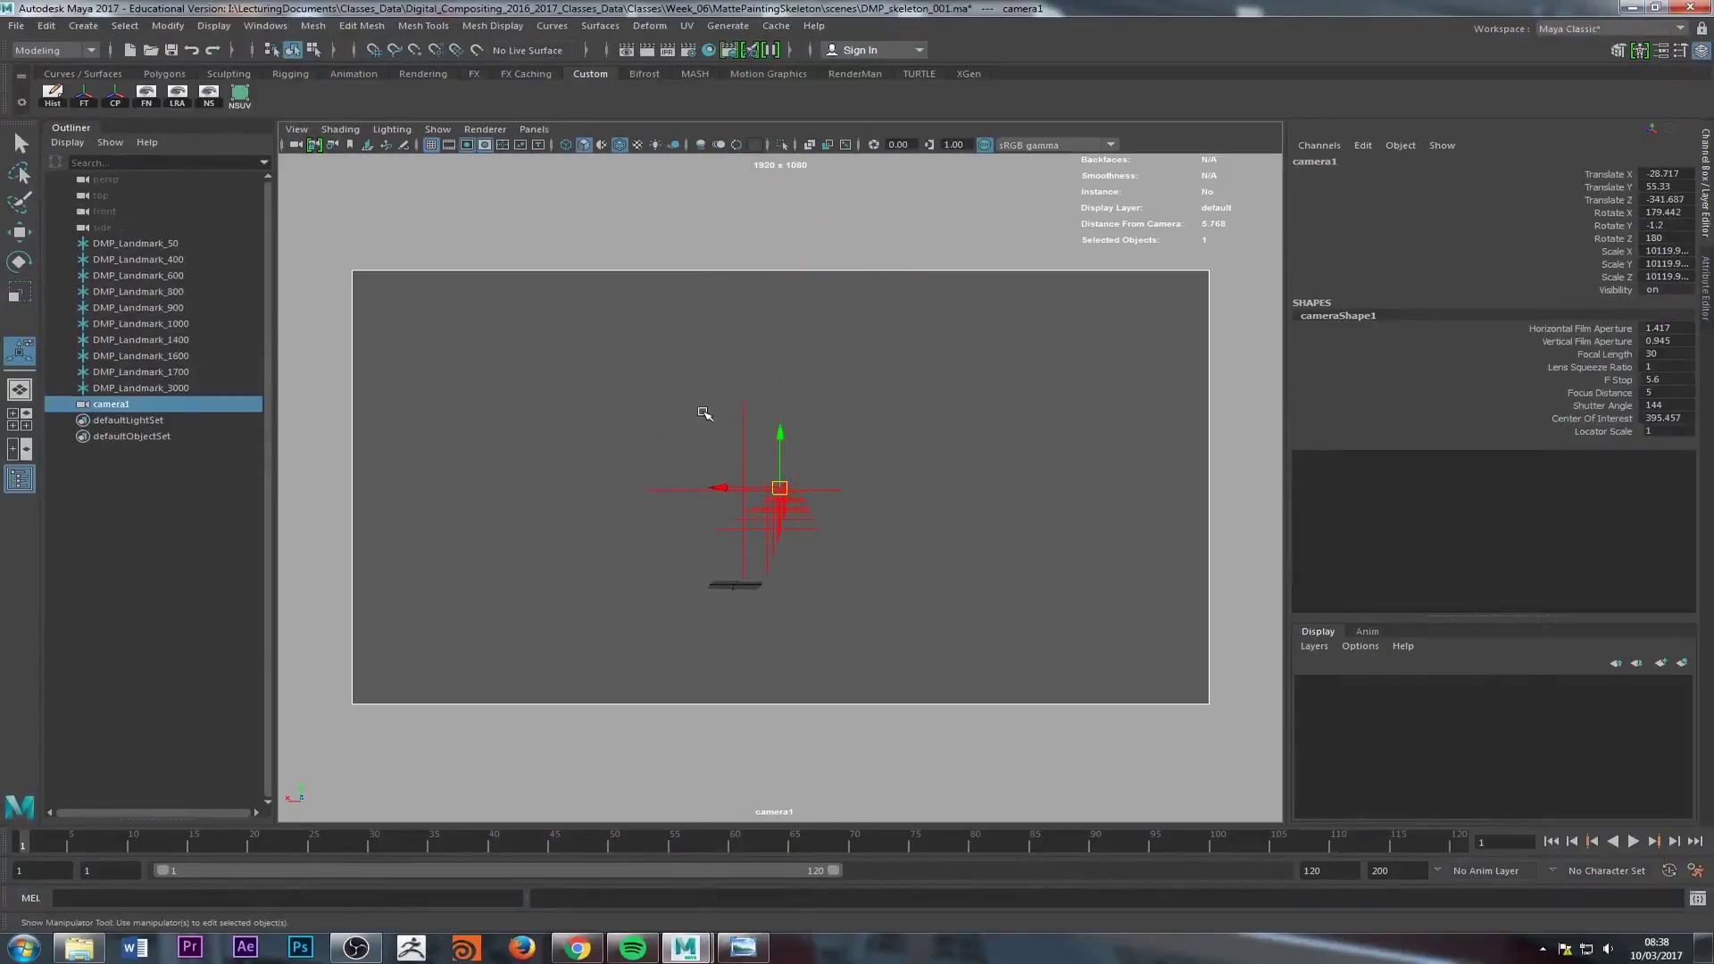
pyautogui.press('w')
pyautogui.keyDown('alt'); pyautogui.moveTo(688, 447); pyautogui.dragTo(645, 470, button='middle'); pyautogui.keyUp('alt')
# Step: Check the matte painting reference and reframe camera1 so the 50 m landmark sits in the lower left of the shot
pyautogui.click(742, 948)
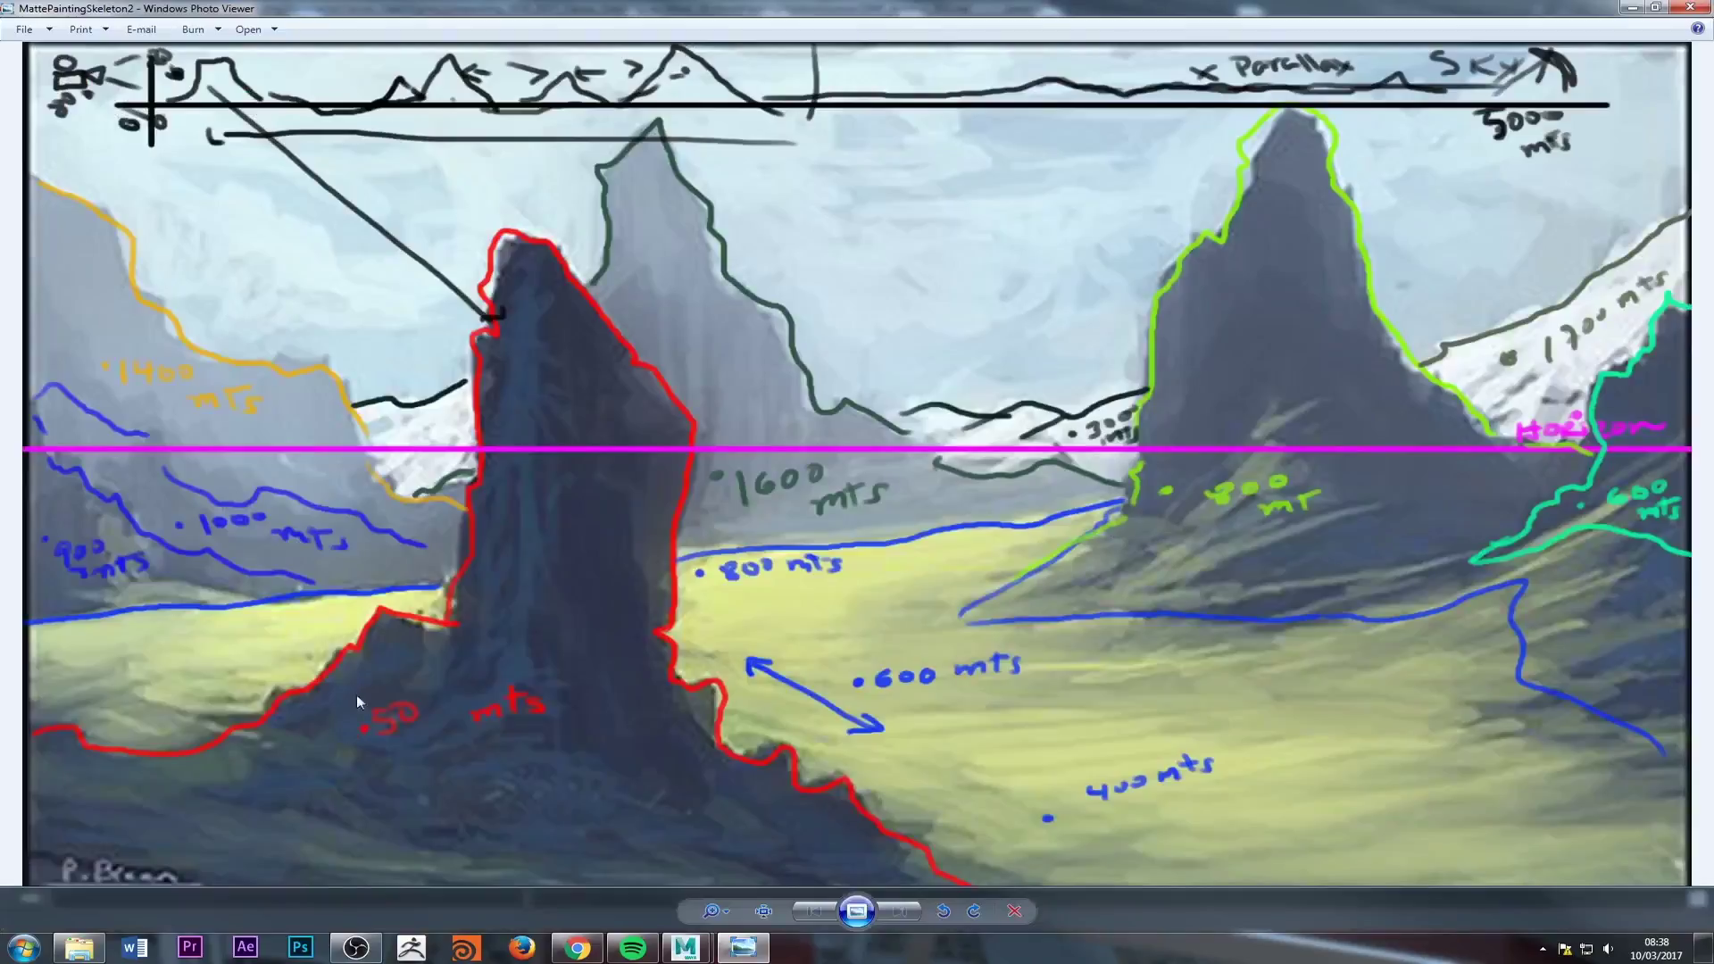
pyautogui.click(1632, 7)
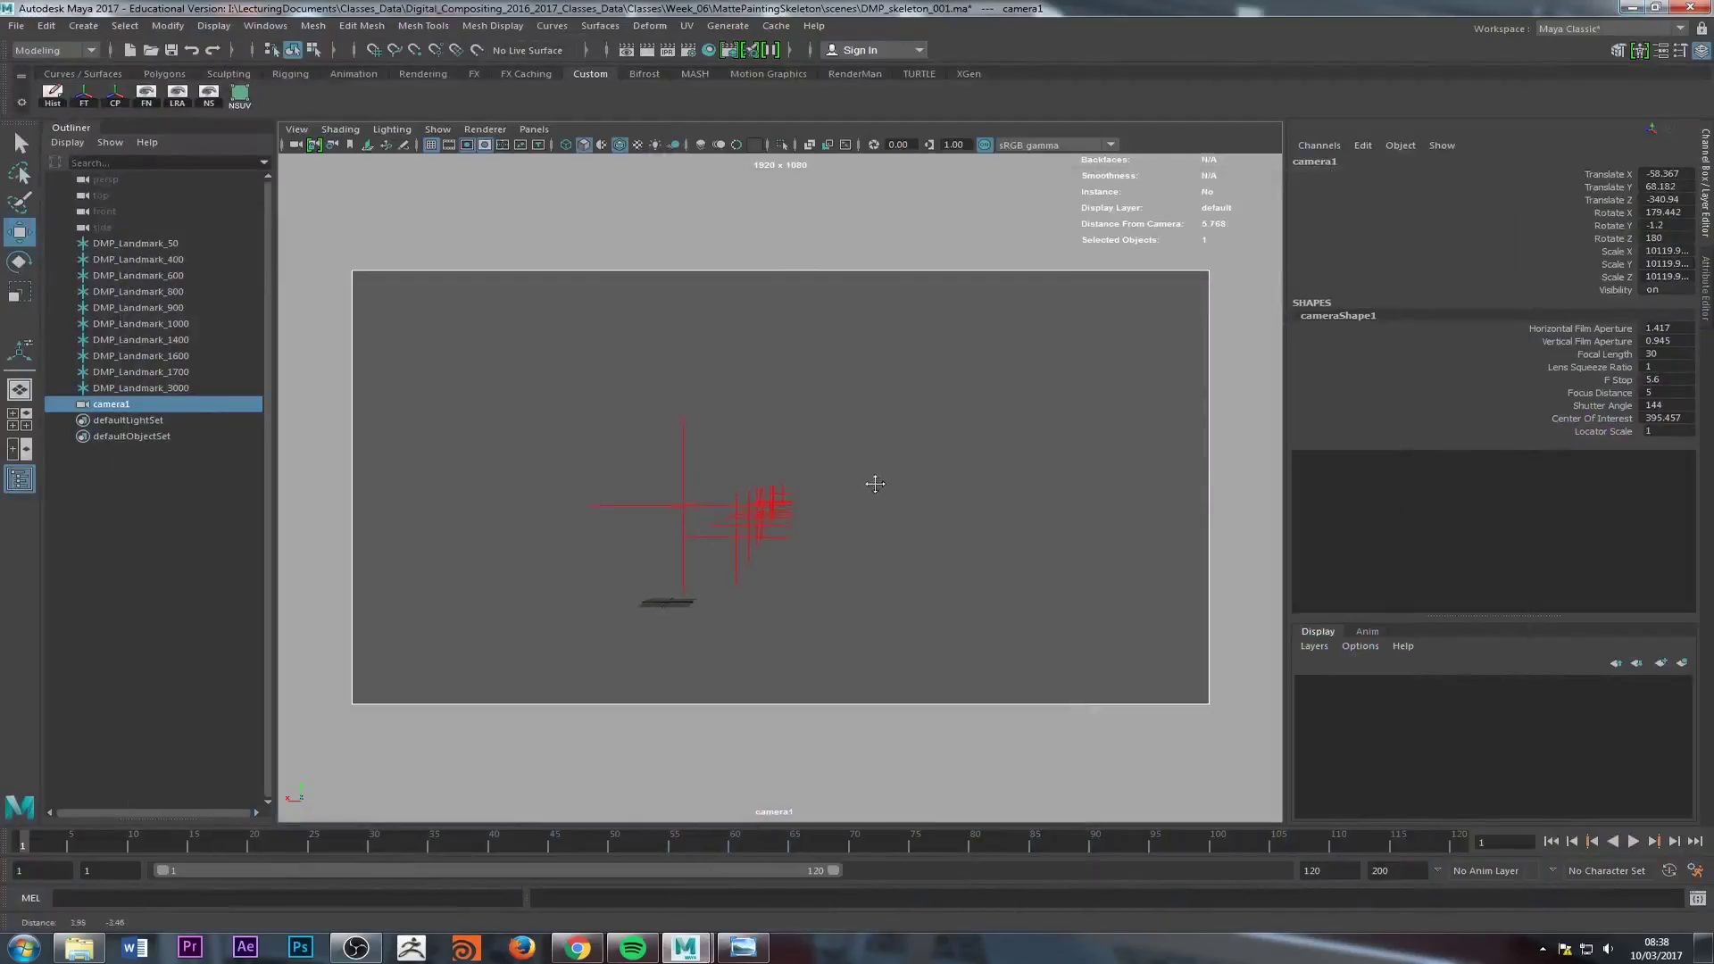
pyautogui.scroll(5, 803, 527)
pyautogui.scroll(-4, 765, 509)
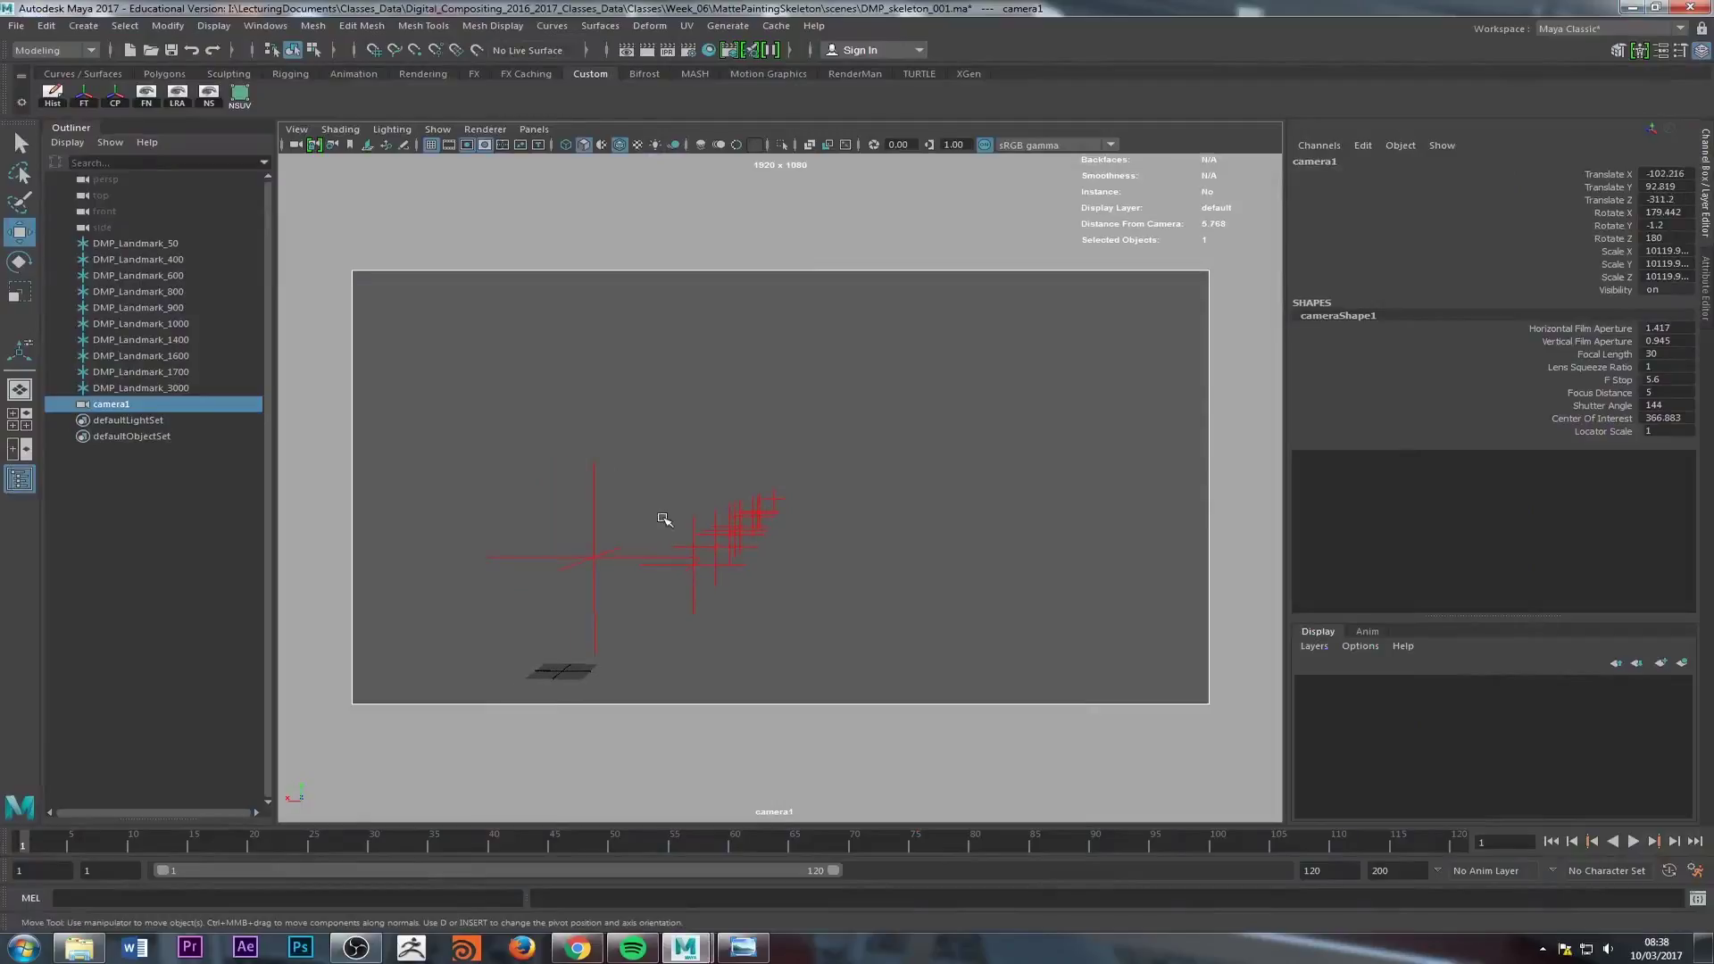
pyautogui.keyDown('alt'); pyautogui.moveTo(663, 518); pyautogui.dragTo(670, 521, button='middle'); pyautogui.keyUp('alt')
# Step: Create an image plane for camera1 from its Environment attributes
pyautogui.click(168, 75)
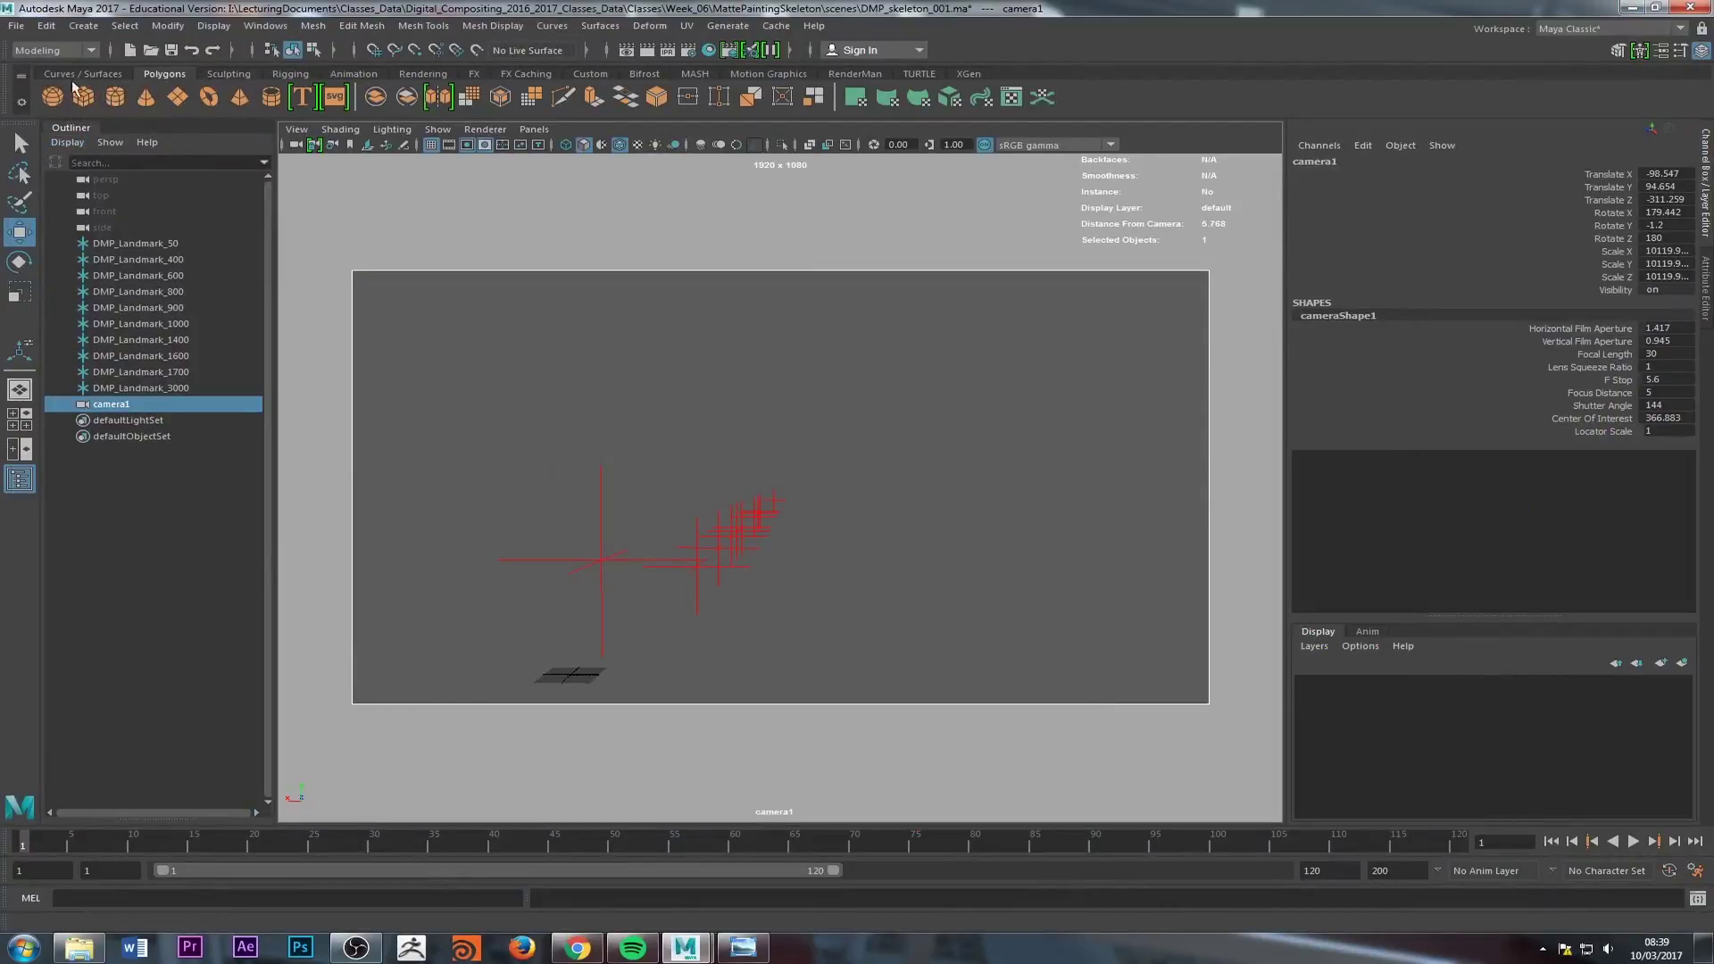
pyautogui.click(764, 432)
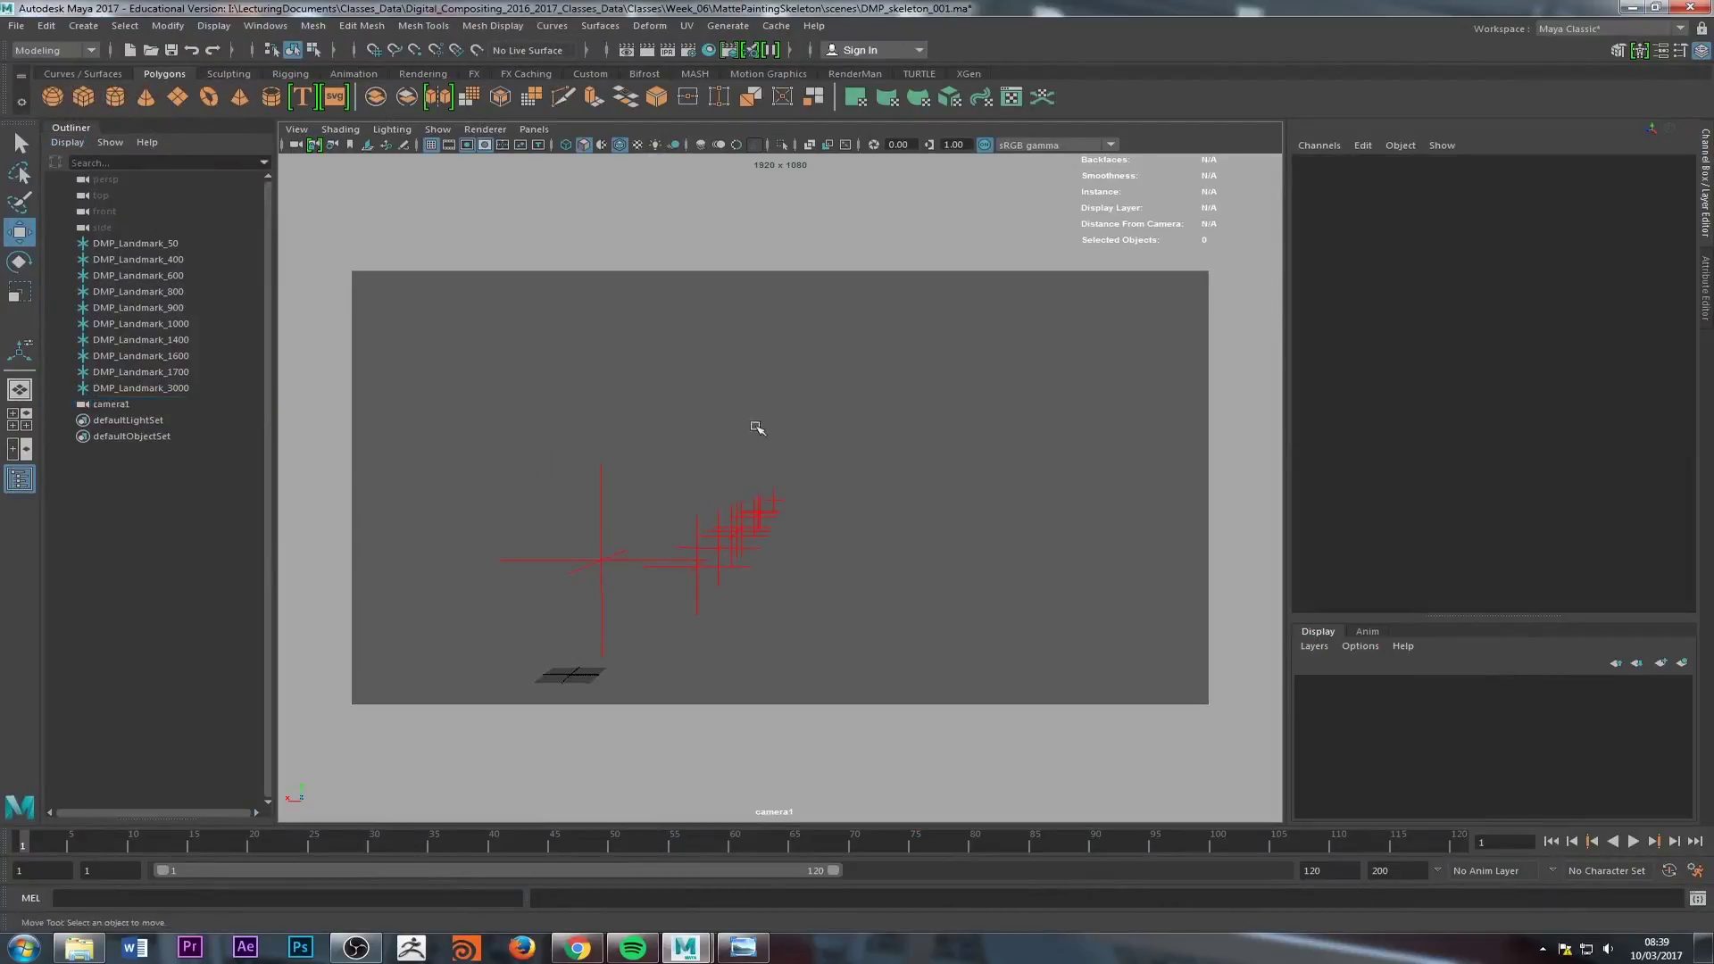
pyautogui.click(295, 145)
pyautogui.click(1317, 164)
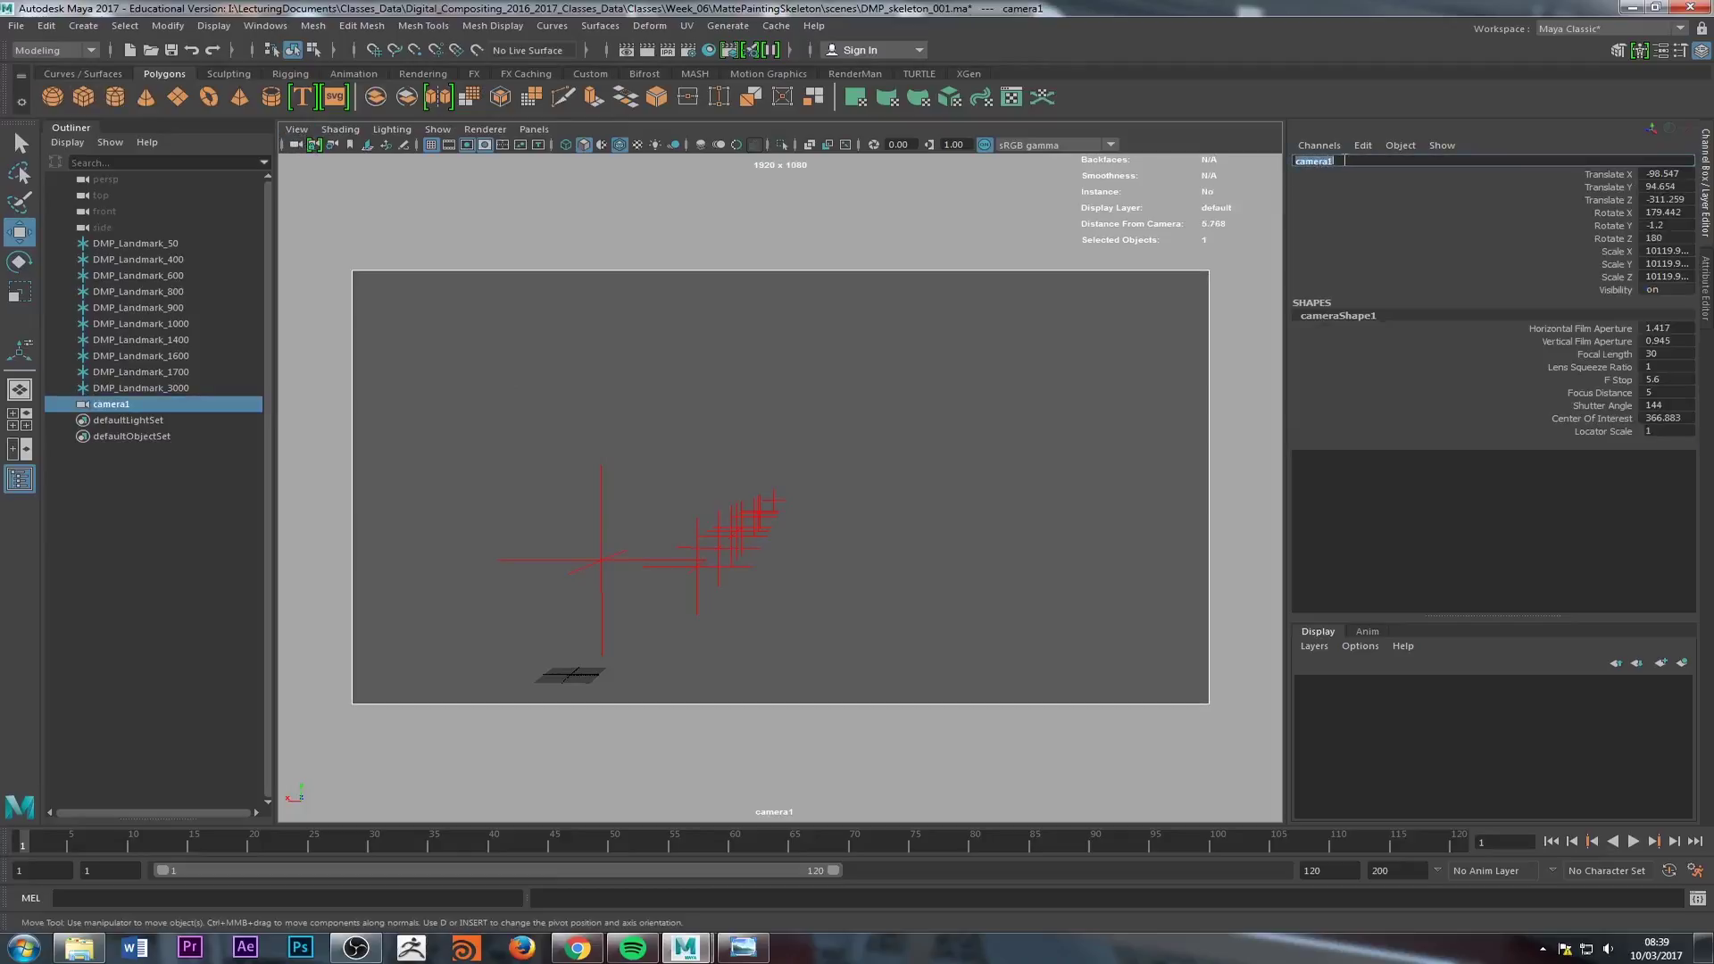
pyautogui.click(1707, 288)
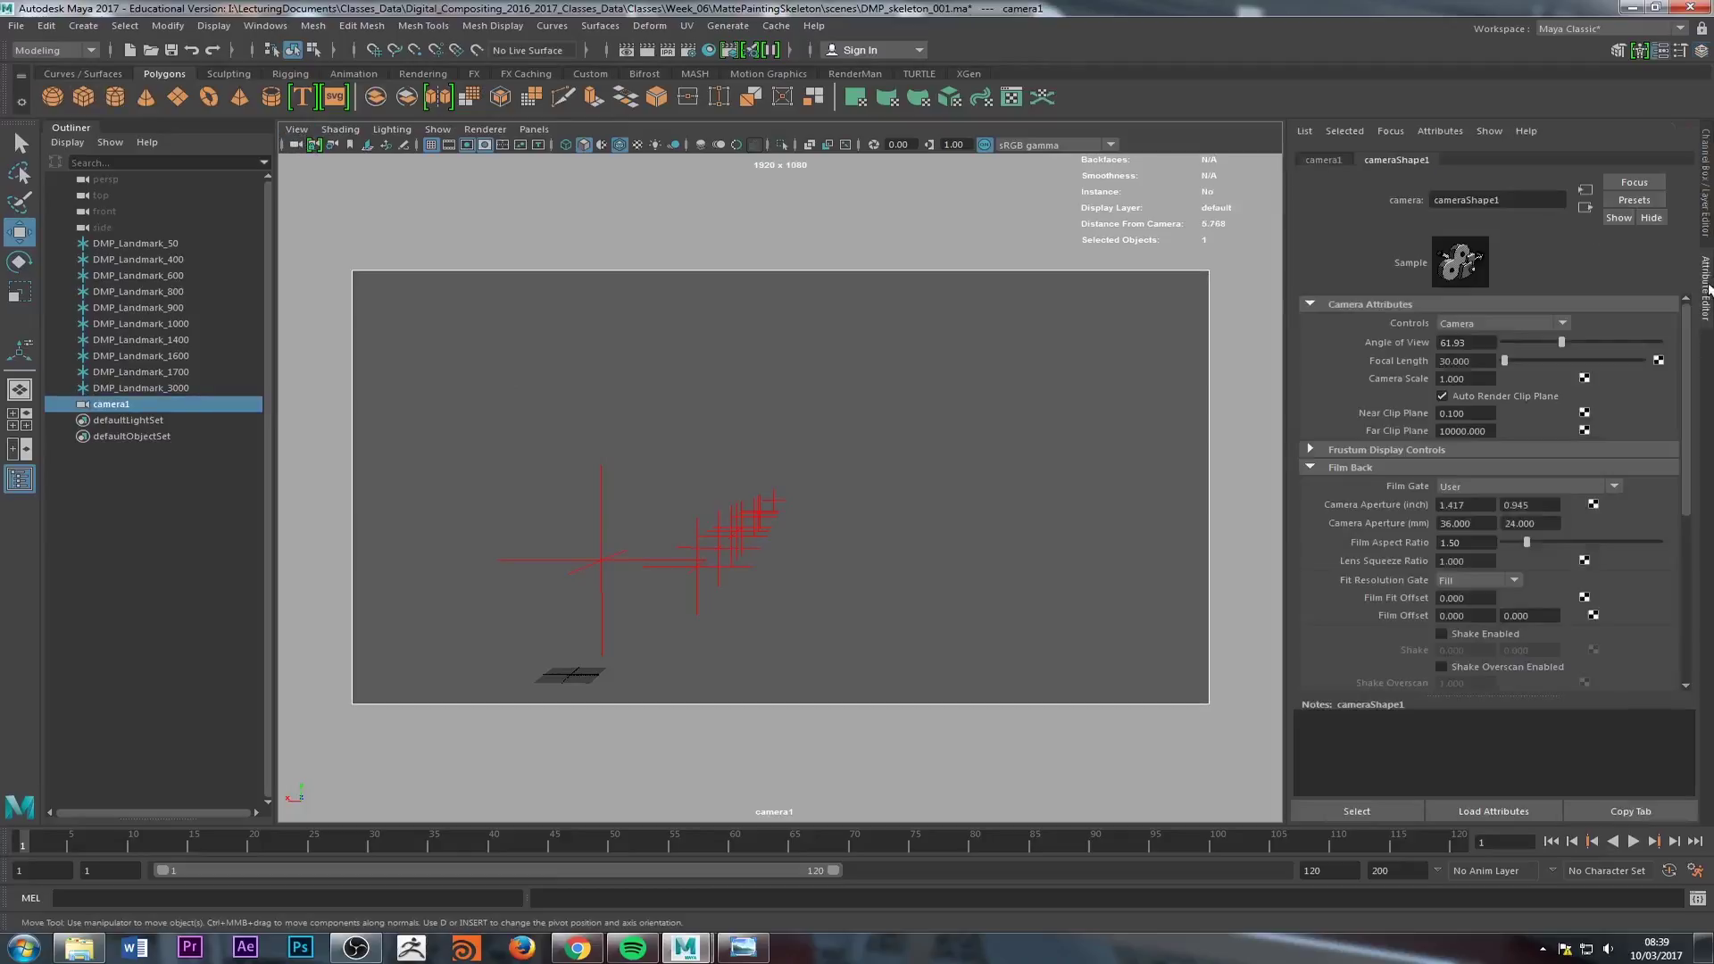
pyautogui.scroll(-5, 1475, 593)
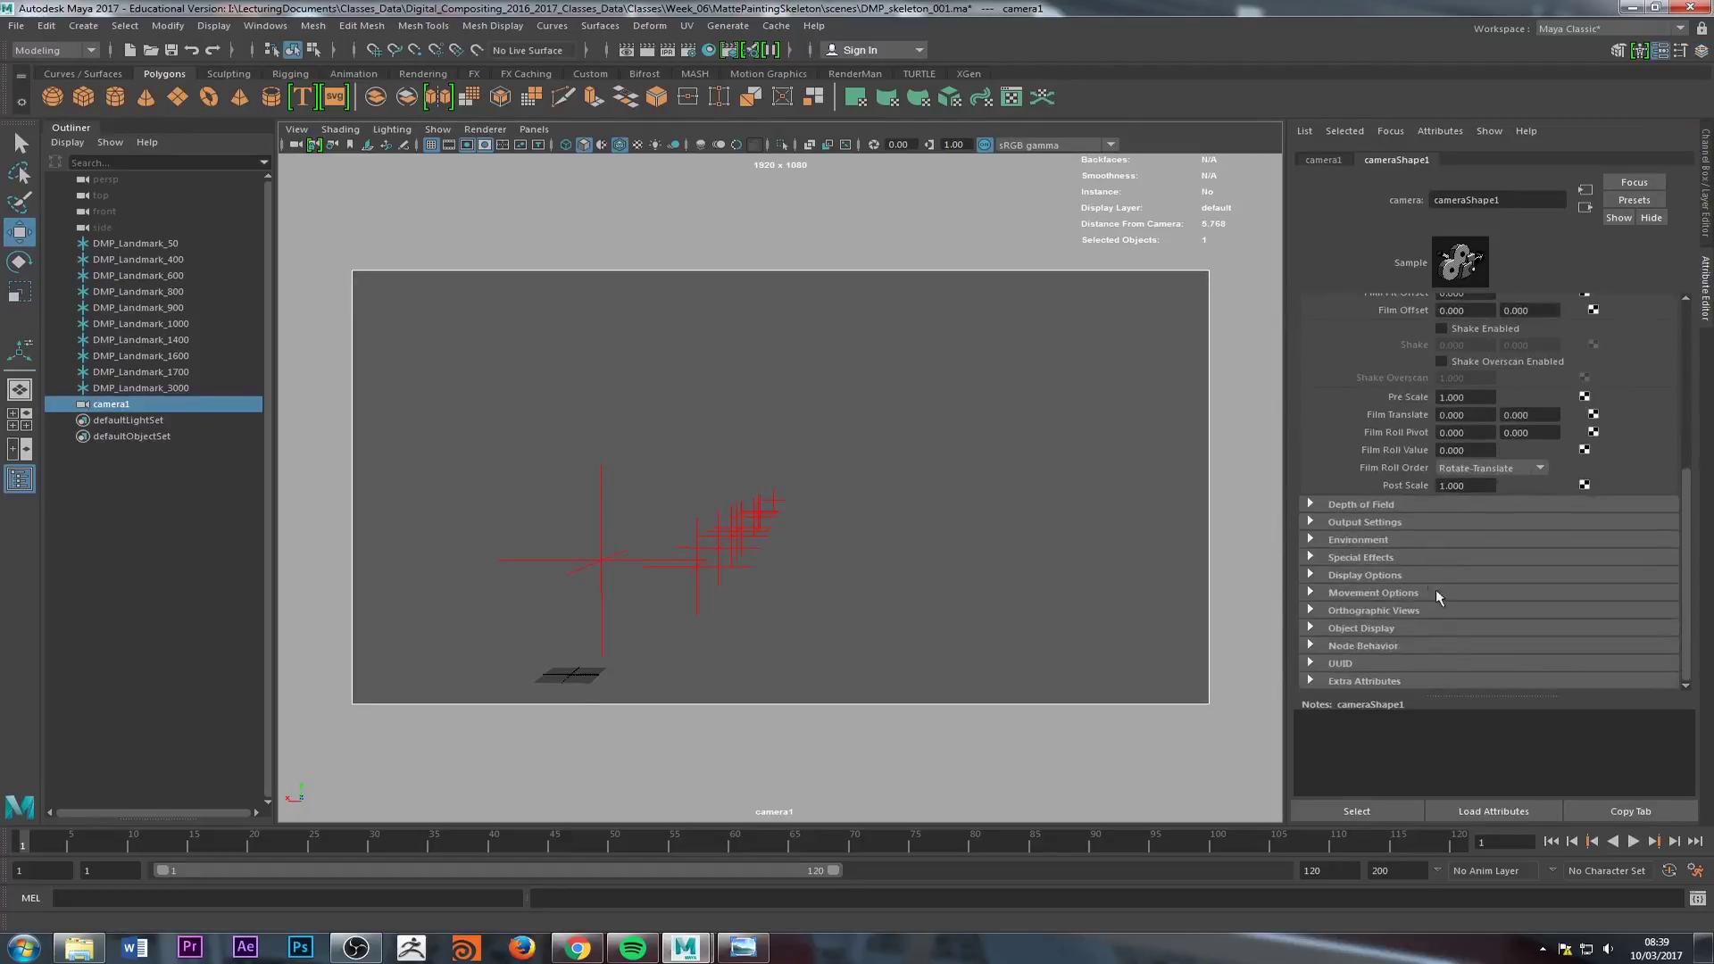
pyautogui.click(1312, 539)
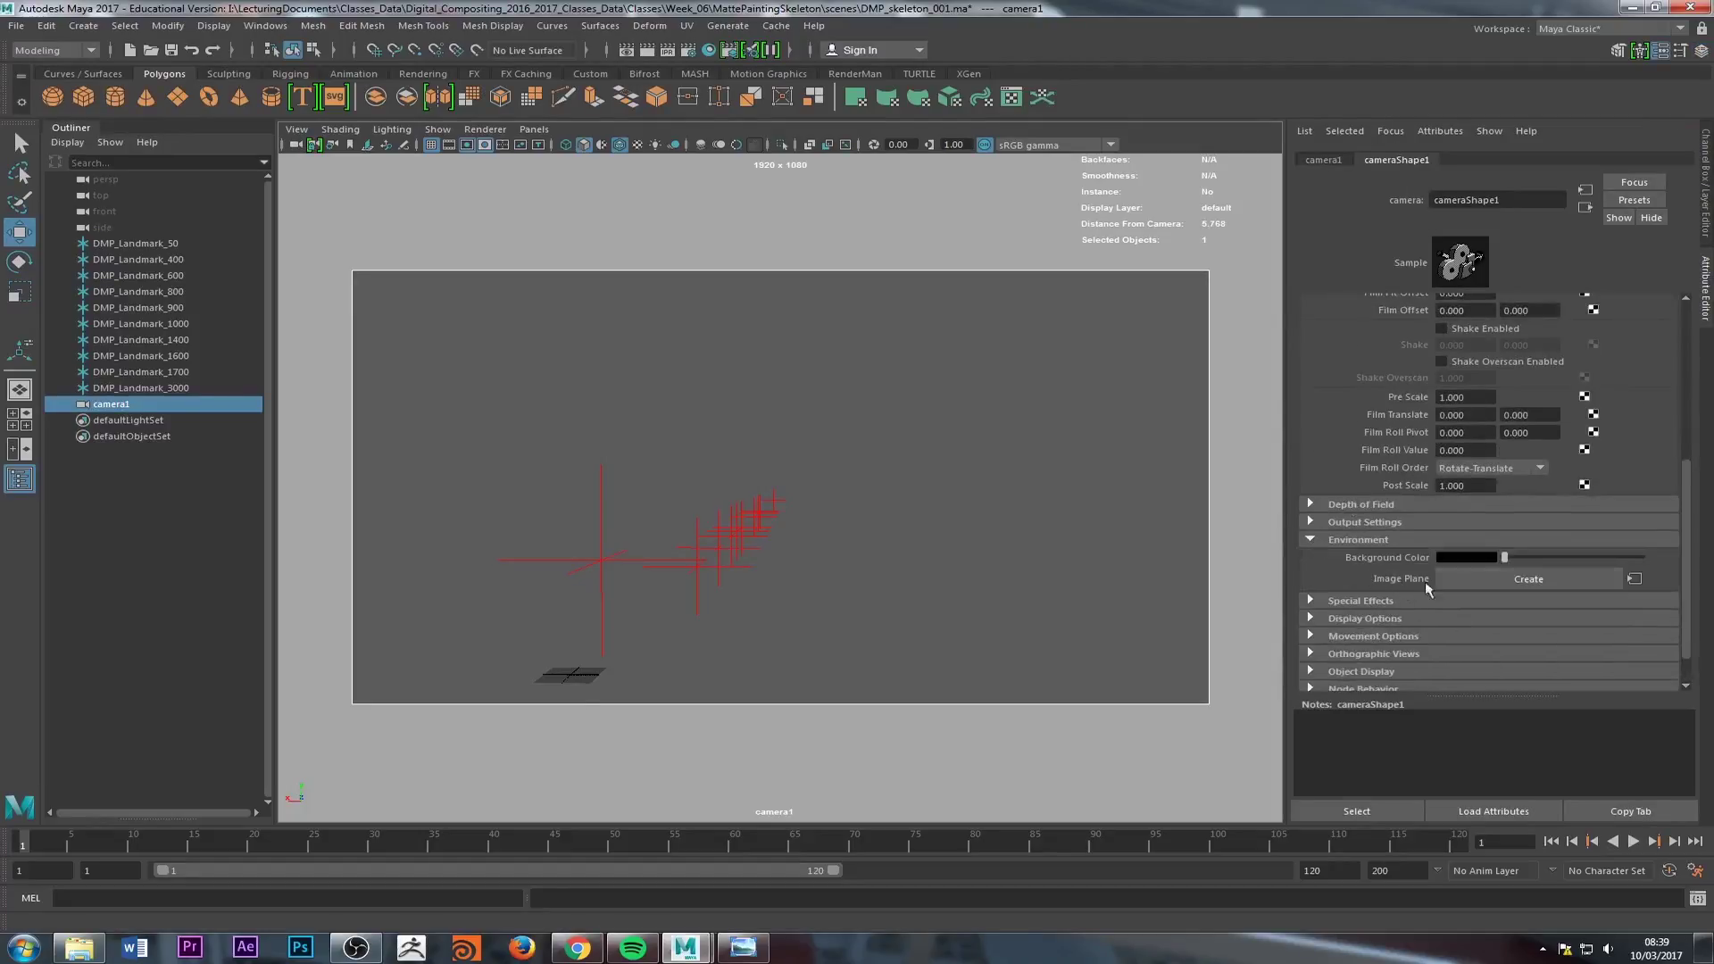
pyautogui.click(1523, 577)
# Step: Try the RGB display mode on the image plane, and restore RGBA
pyautogui.click(1514, 361)
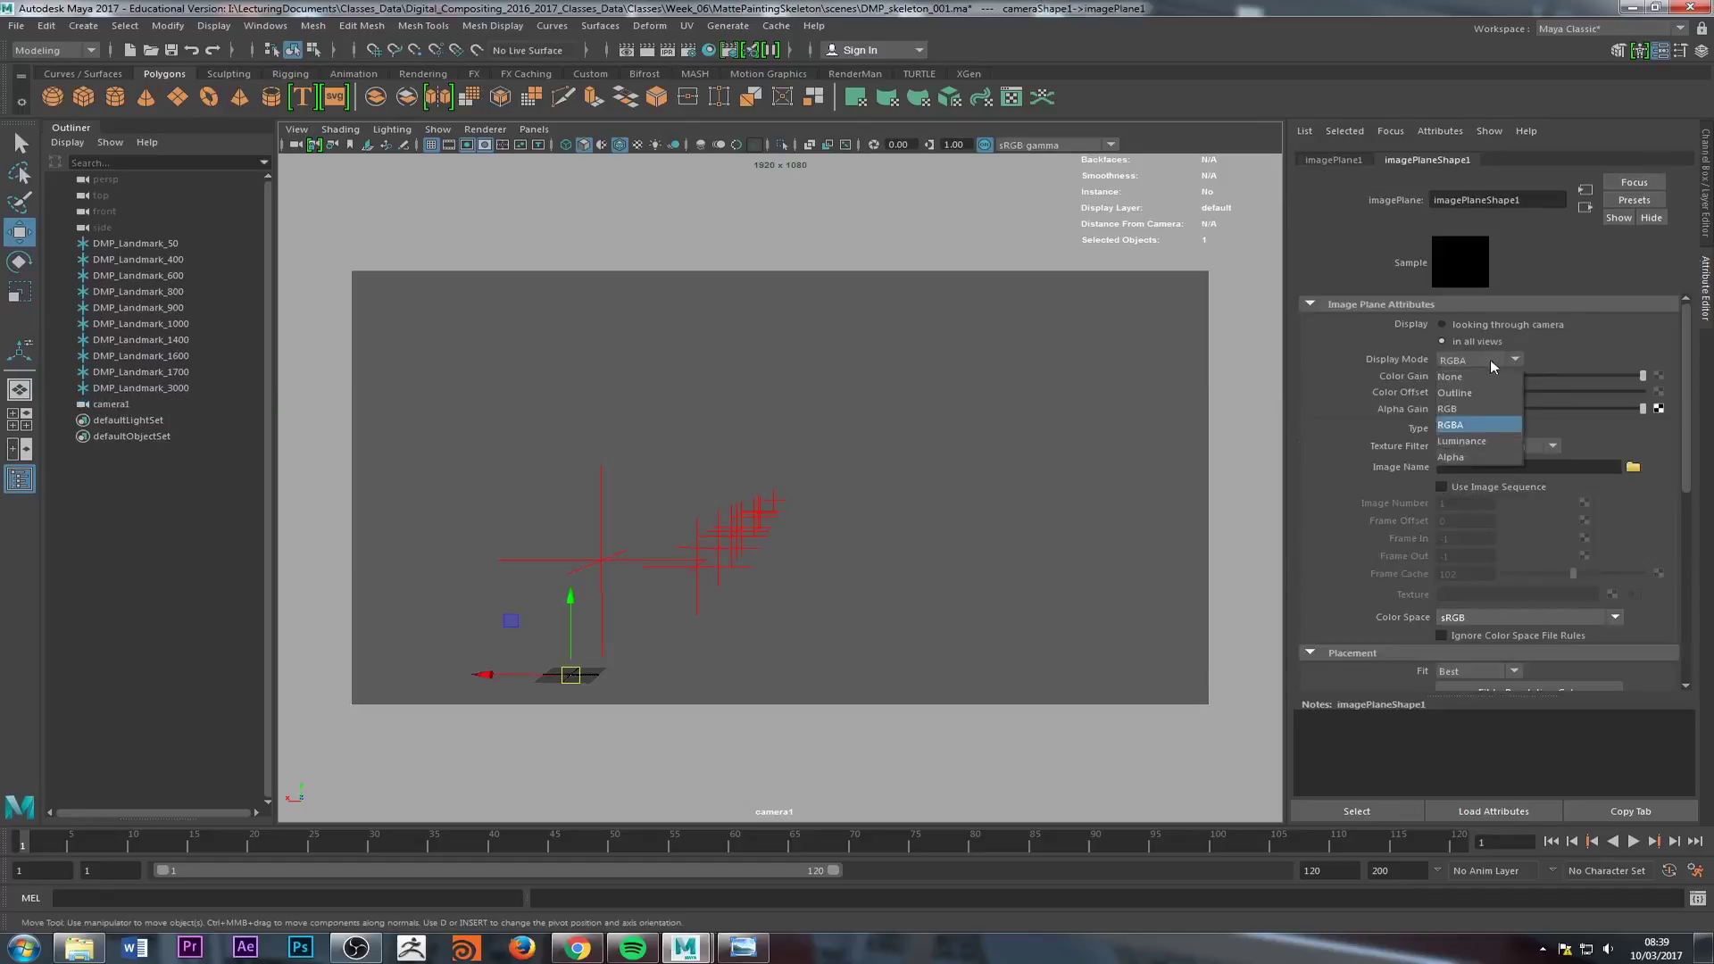
pyautogui.click(1461, 406)
pyautogui.click(1447, 360)
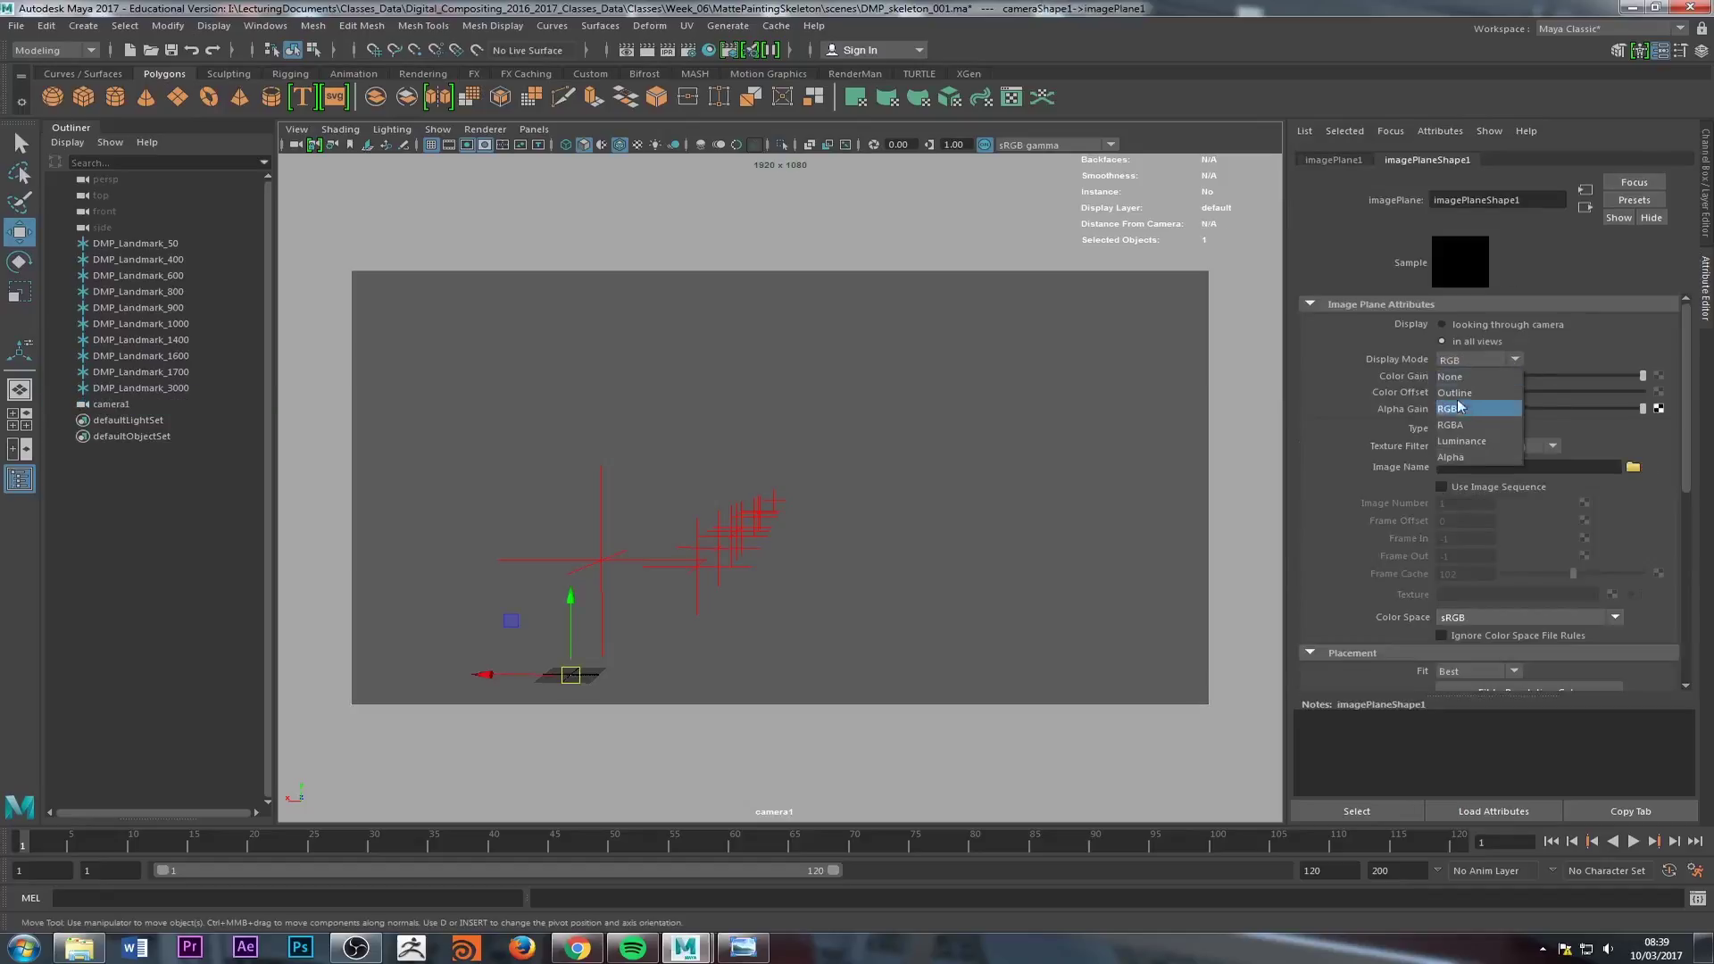
pyautogui.click(1464, 425)
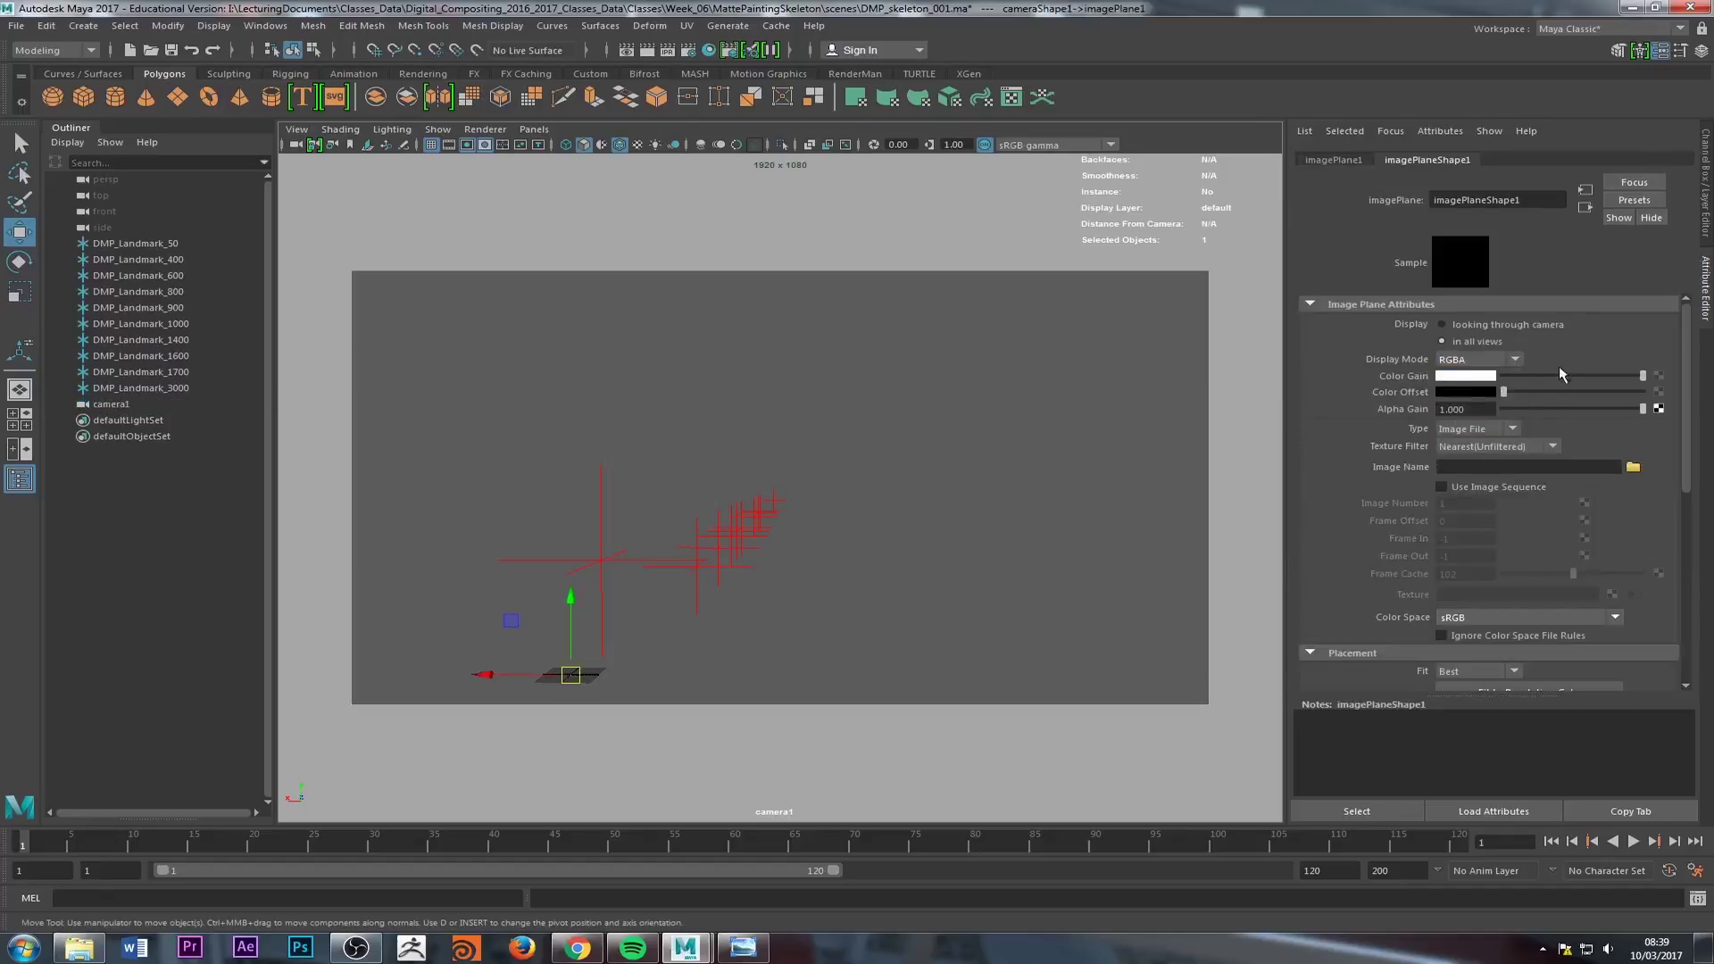
# Step: Start browsing for the image plane's file, check the project's sourceimages folder in Windows Explorer, and return to Week_06
pyautogui.click(1632, 467)
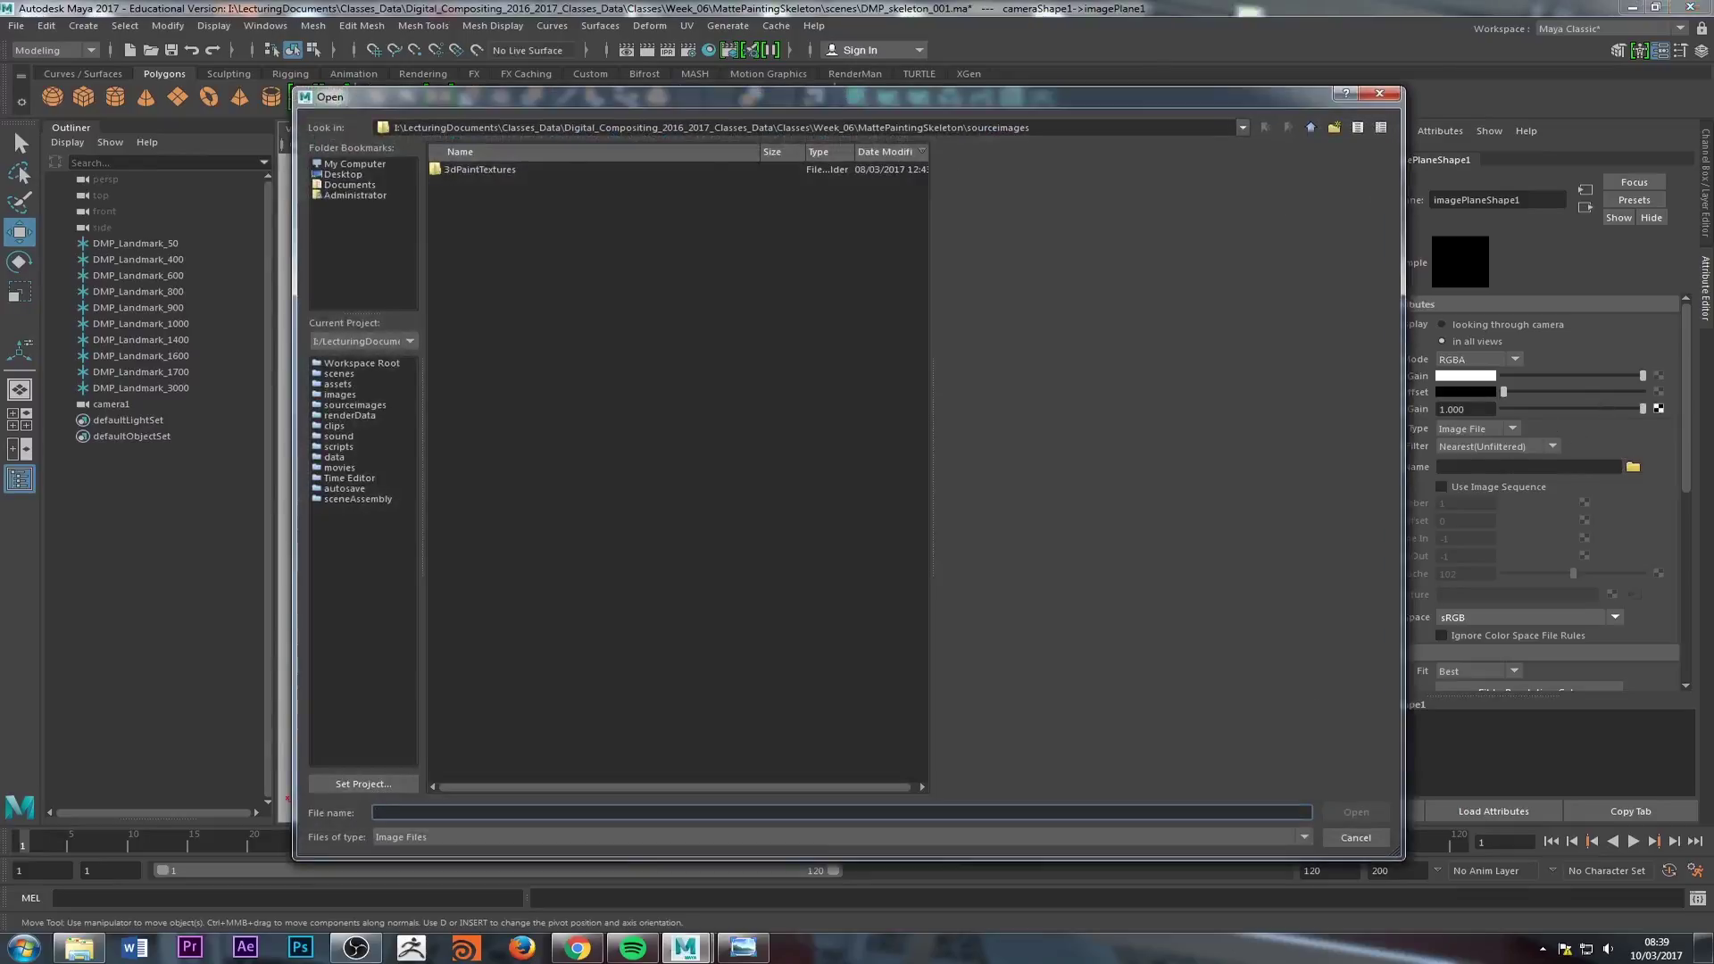
pyautogui.click(85, 948)
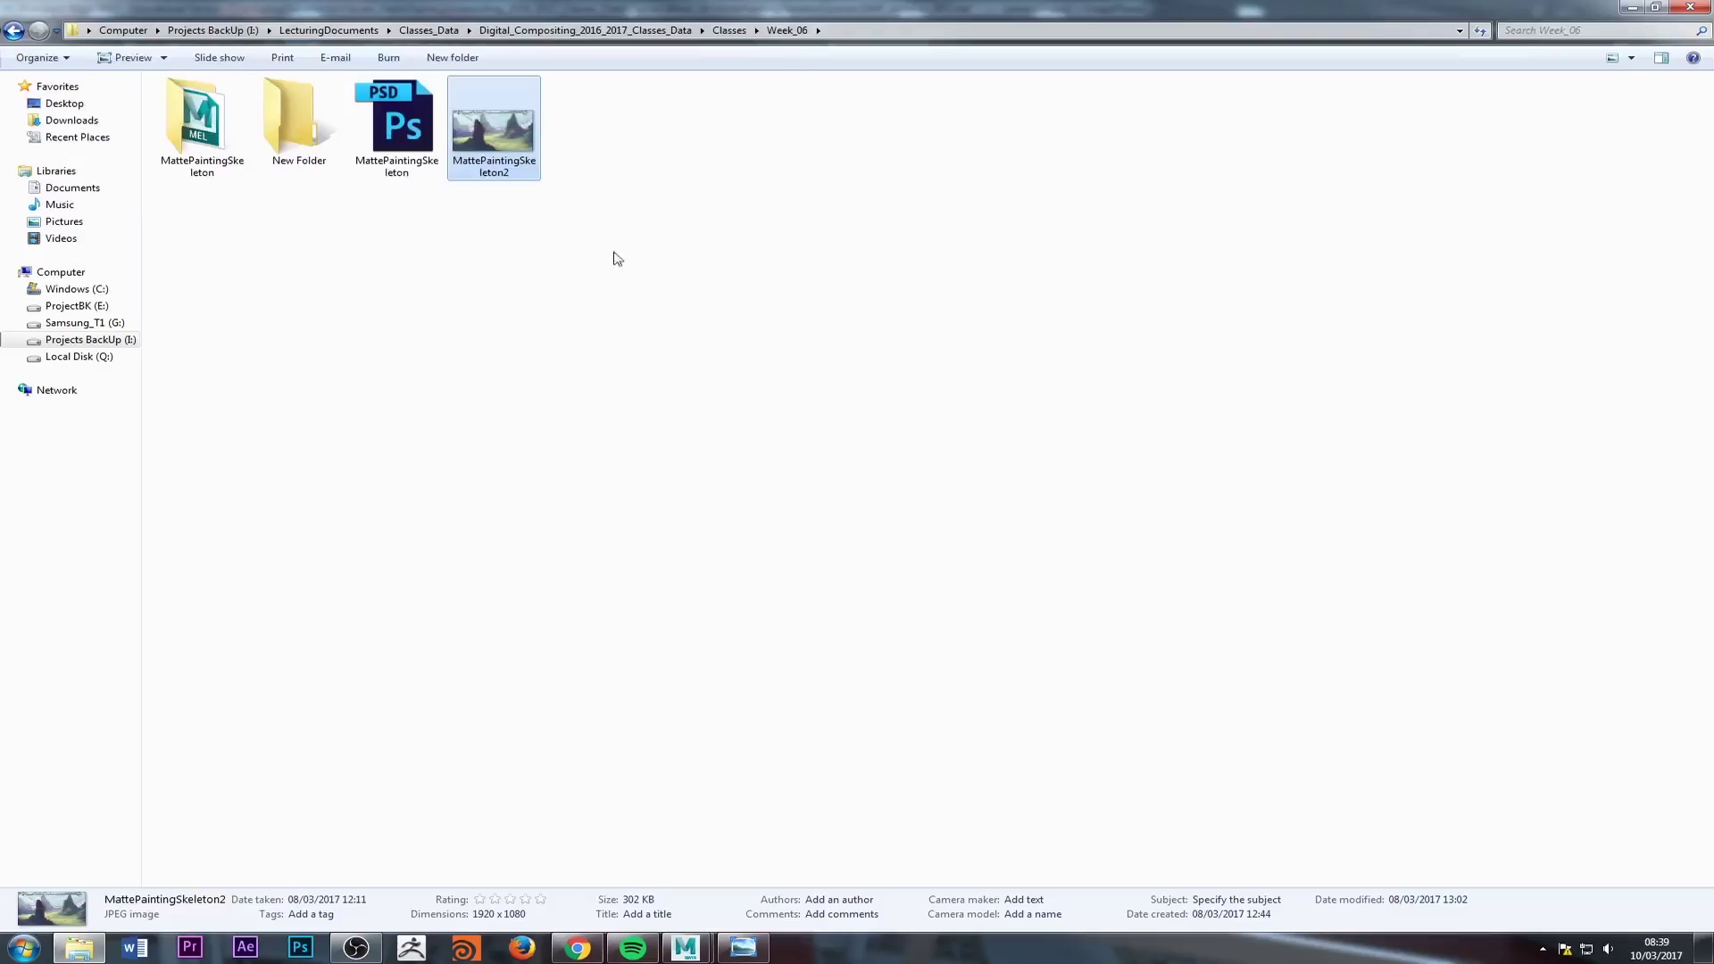
pyautogui.doubleClick(219, 143)
pyautogui.doubleClick(198, 307)
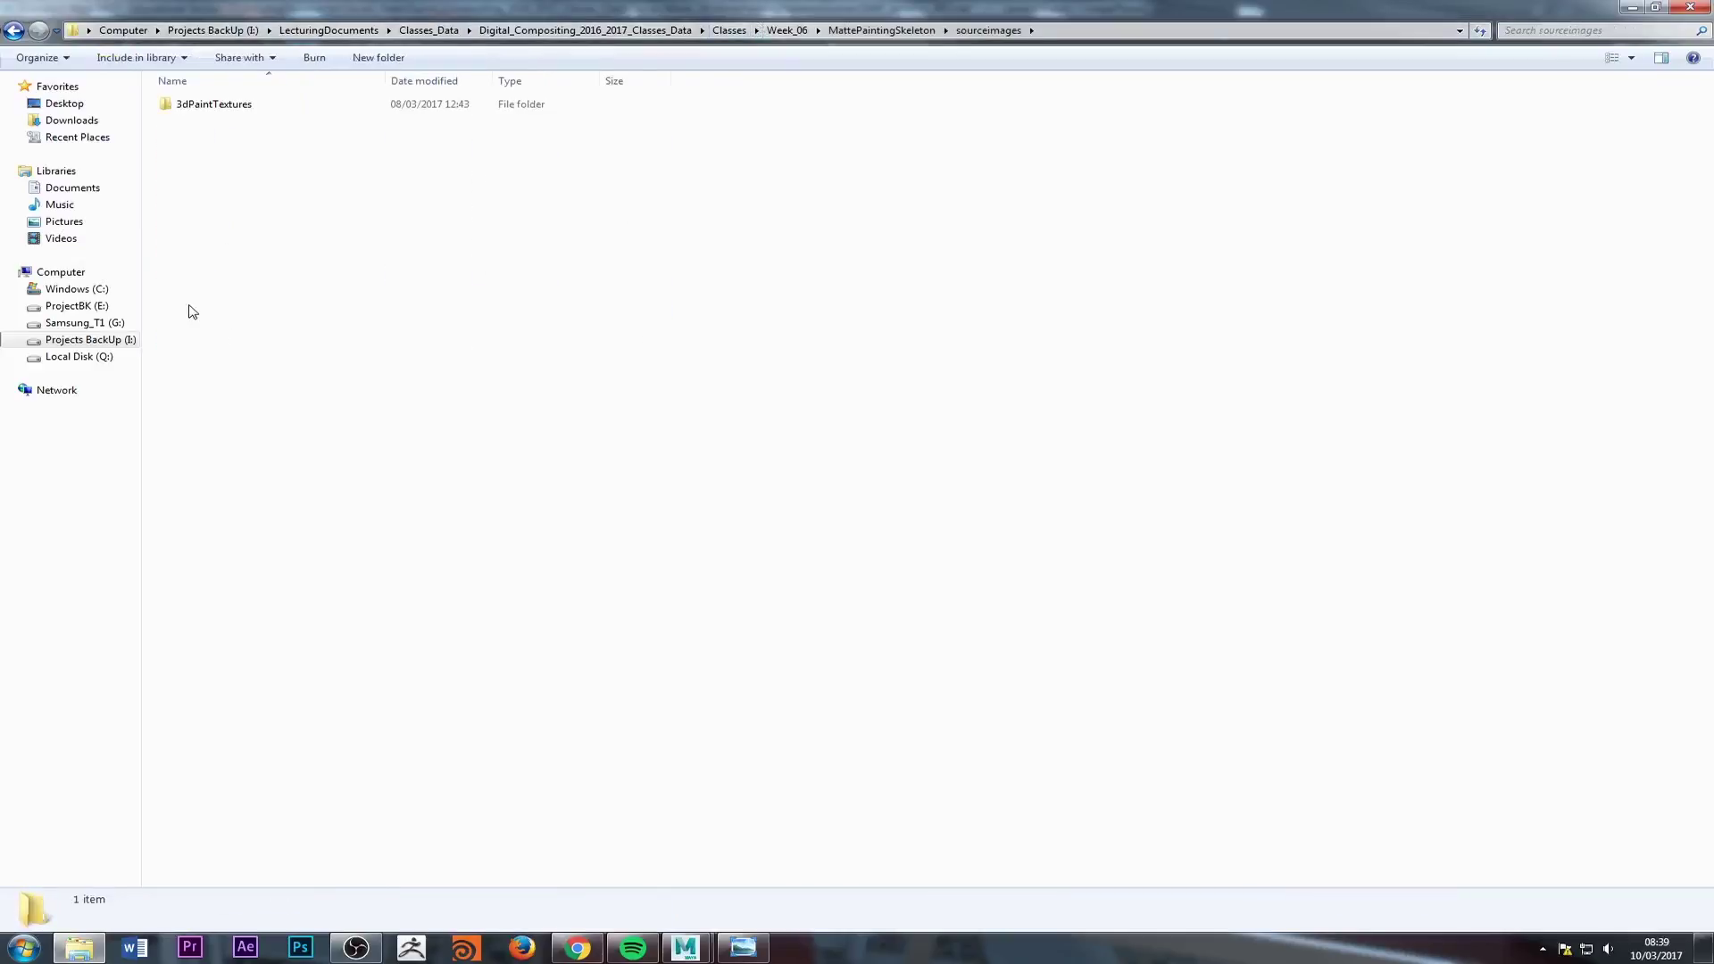
pyautogui.click(884, 30)
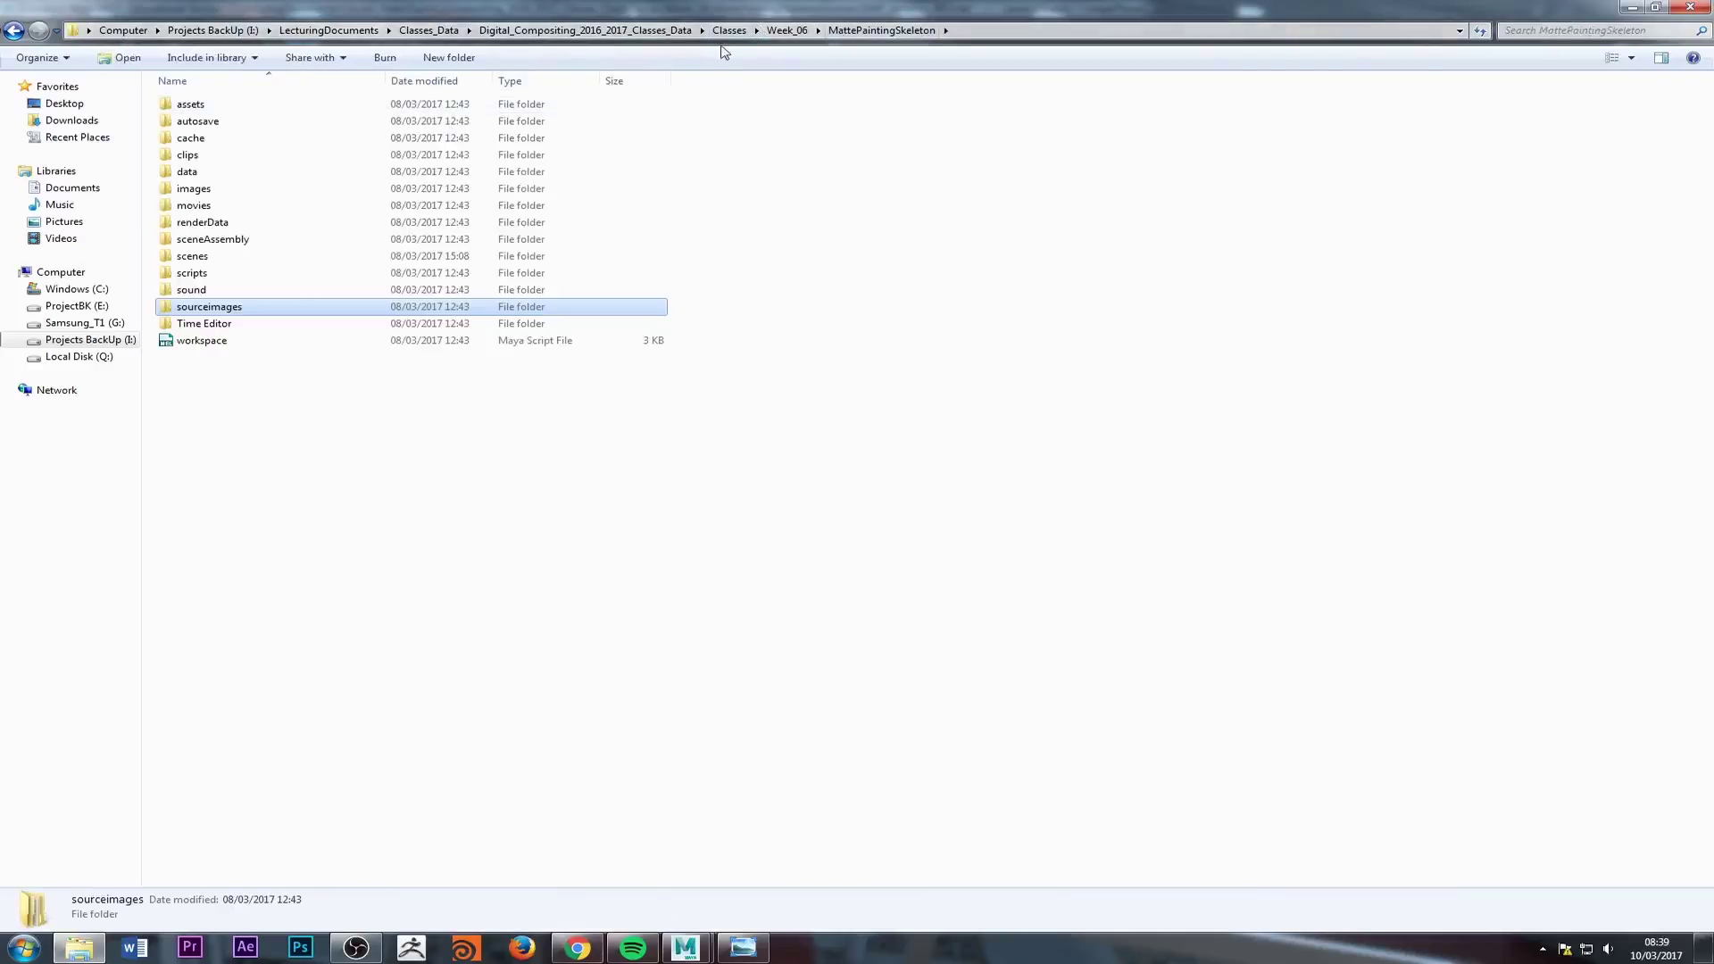
pyautogui.click(778, 32)
# Step: Close the painting preview and move the MattePaintingSkeleton PSD and MattePaintingSkeleton2 JPEG from Week_06 into the project's sourceimages folder
pyautogui.click(491, 133)
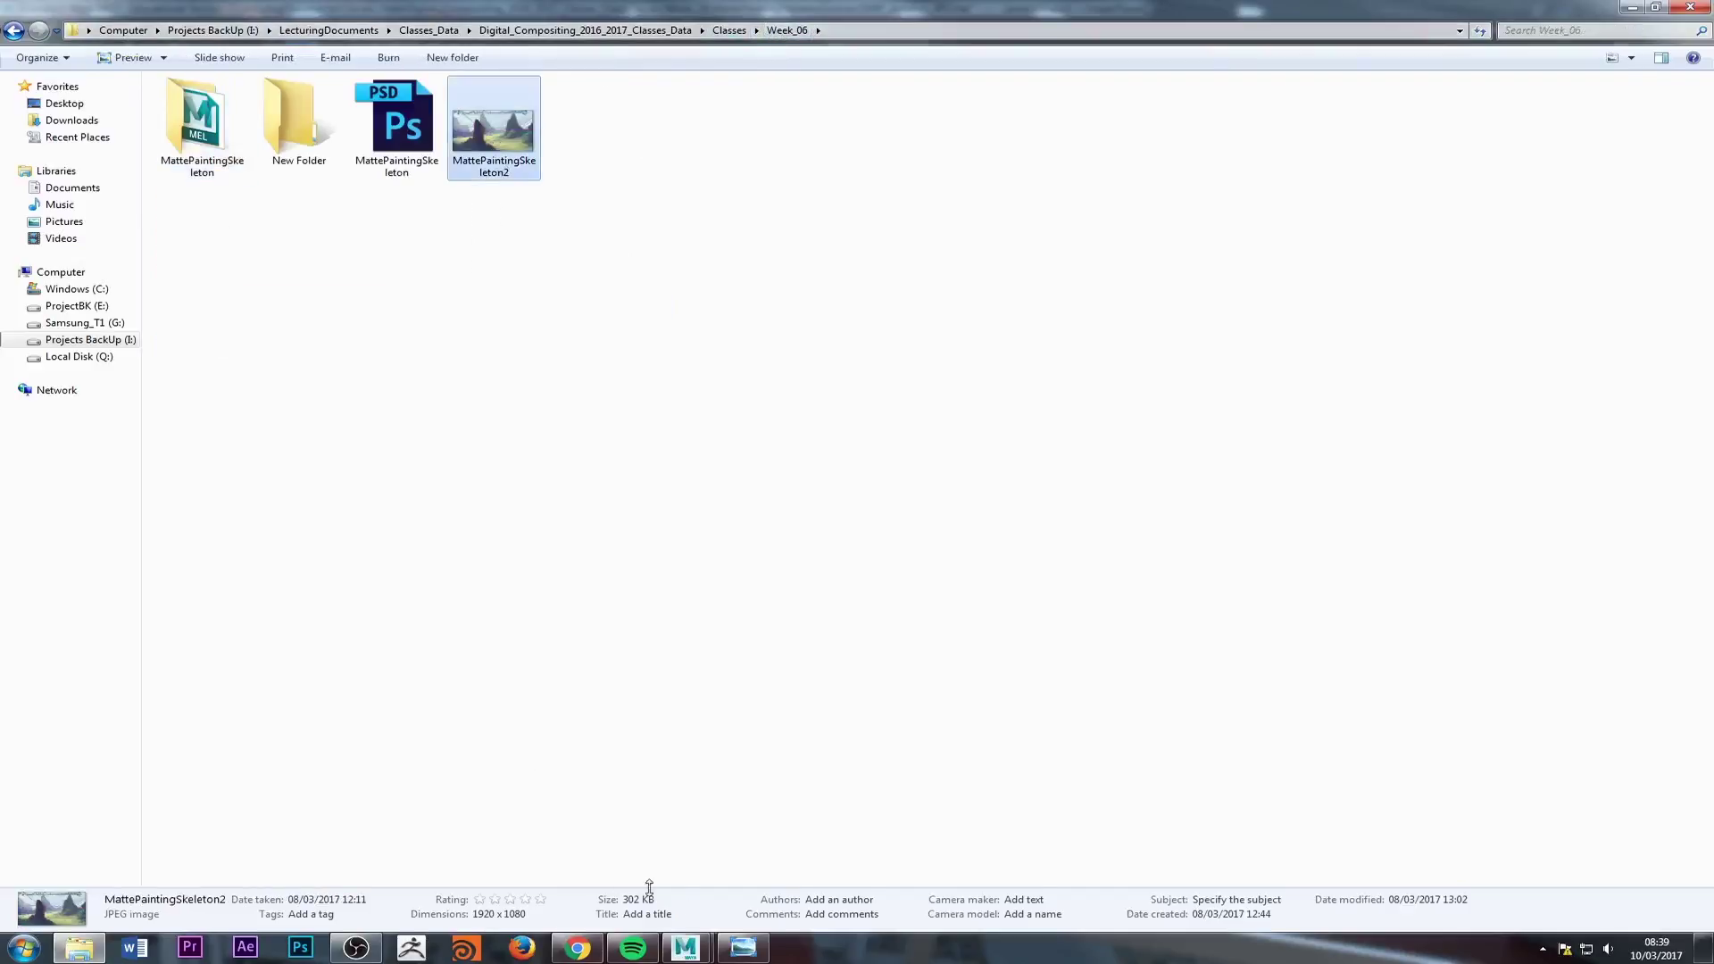
pyautogui.click(742, 946)
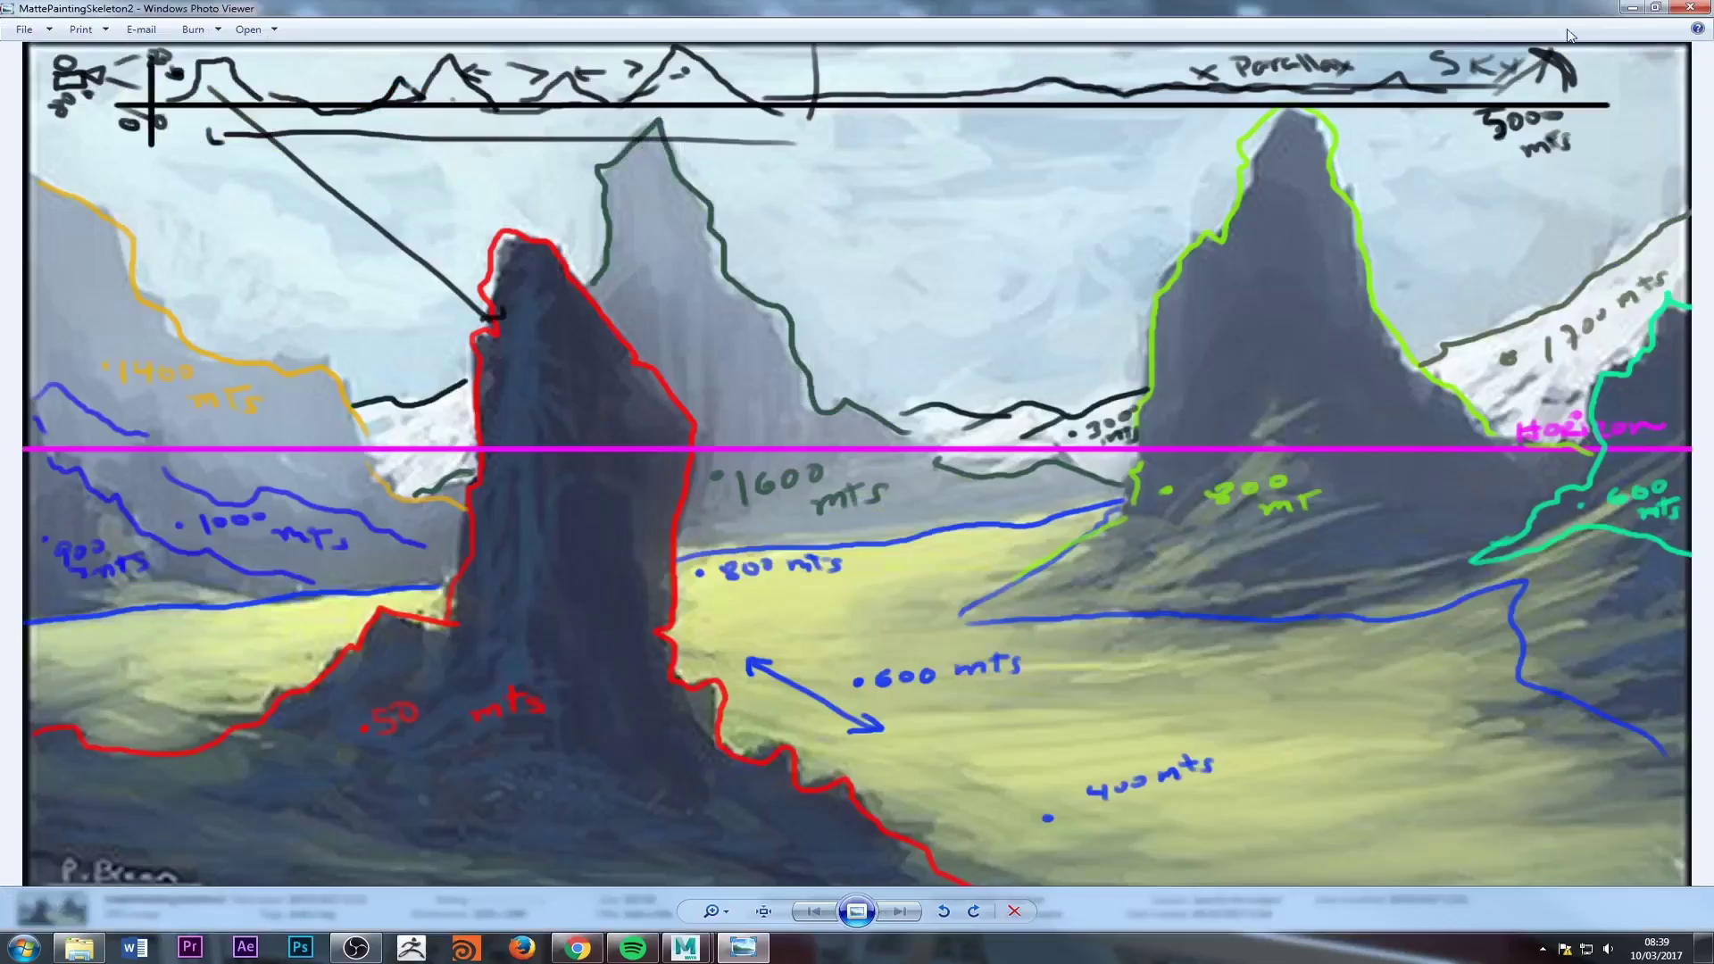
pyautogui.click(1690, 7)
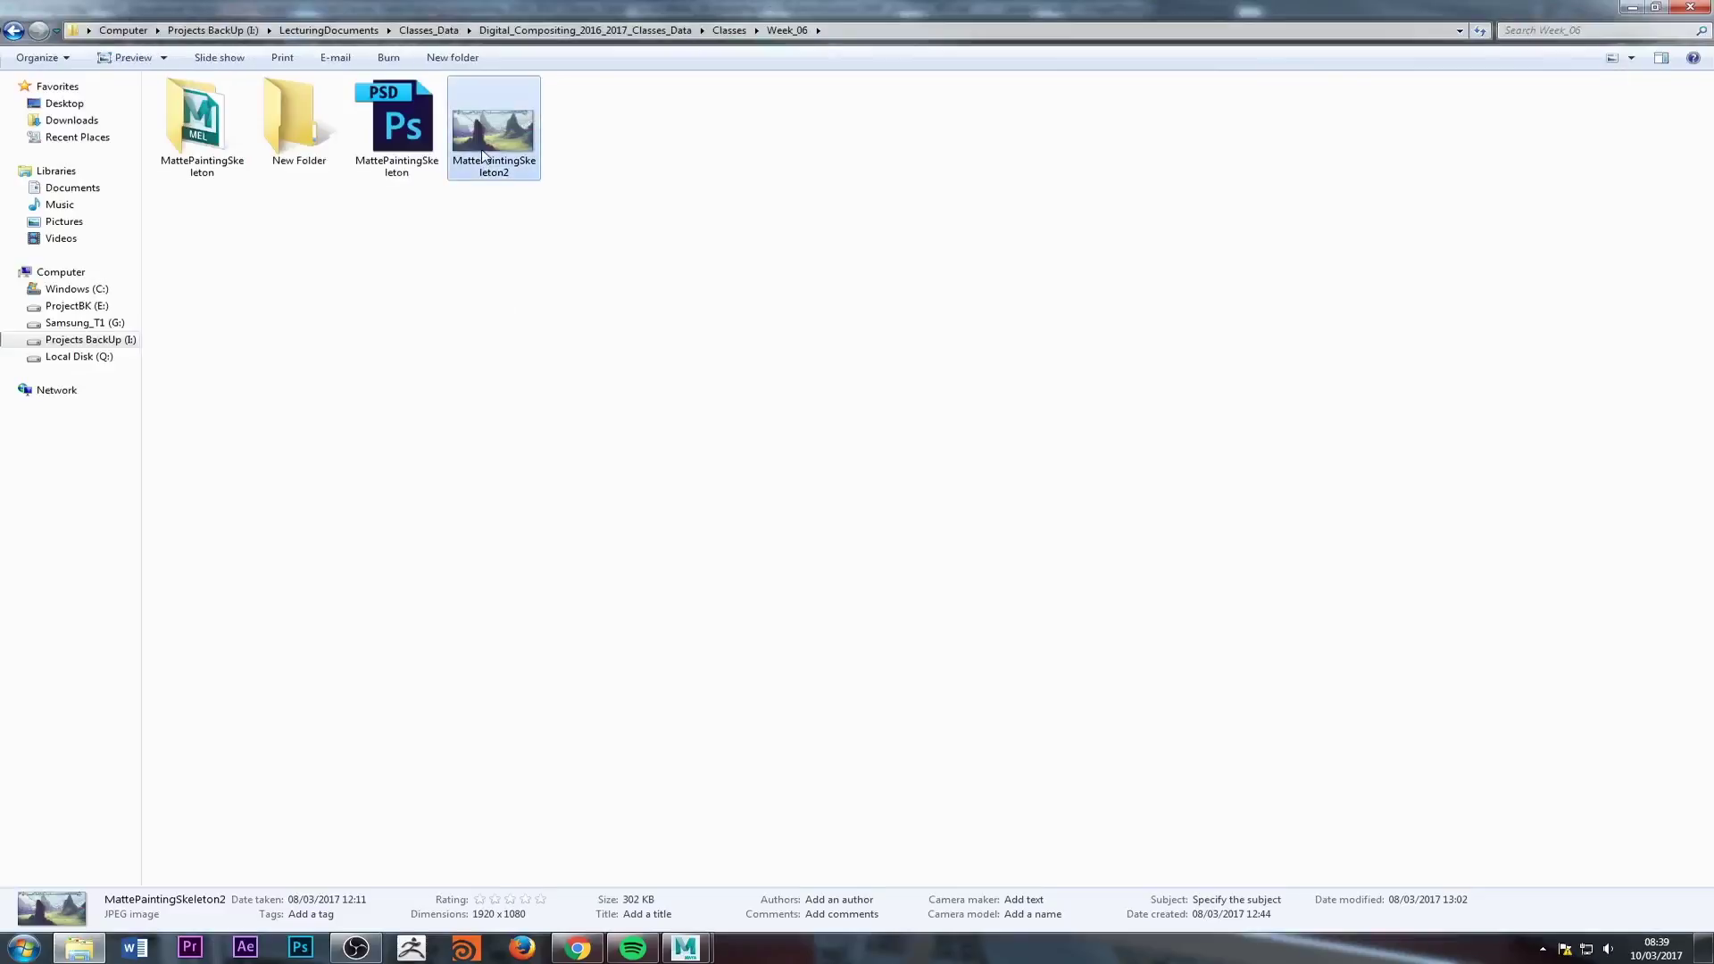
pyautogui.moveTo(375, 229); pyautogui.dragTo(608, 109)
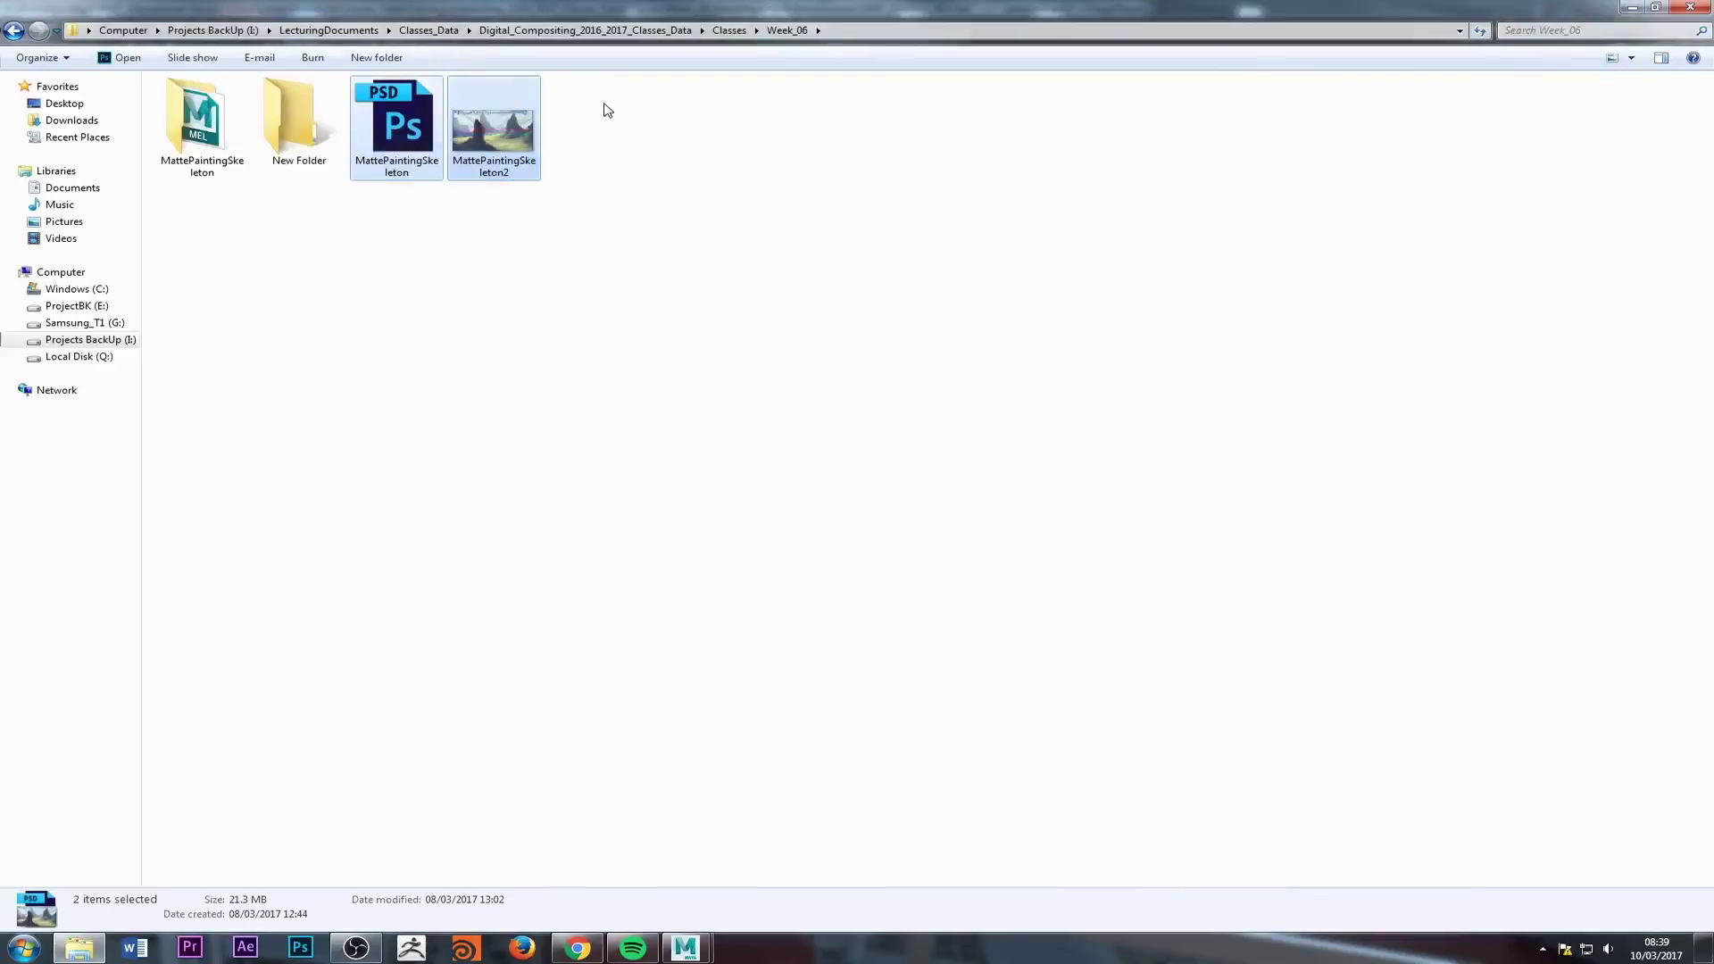
pyautogui.hotkey('ctrl', 'x')
pyautogui.doubleClick(190, 154)
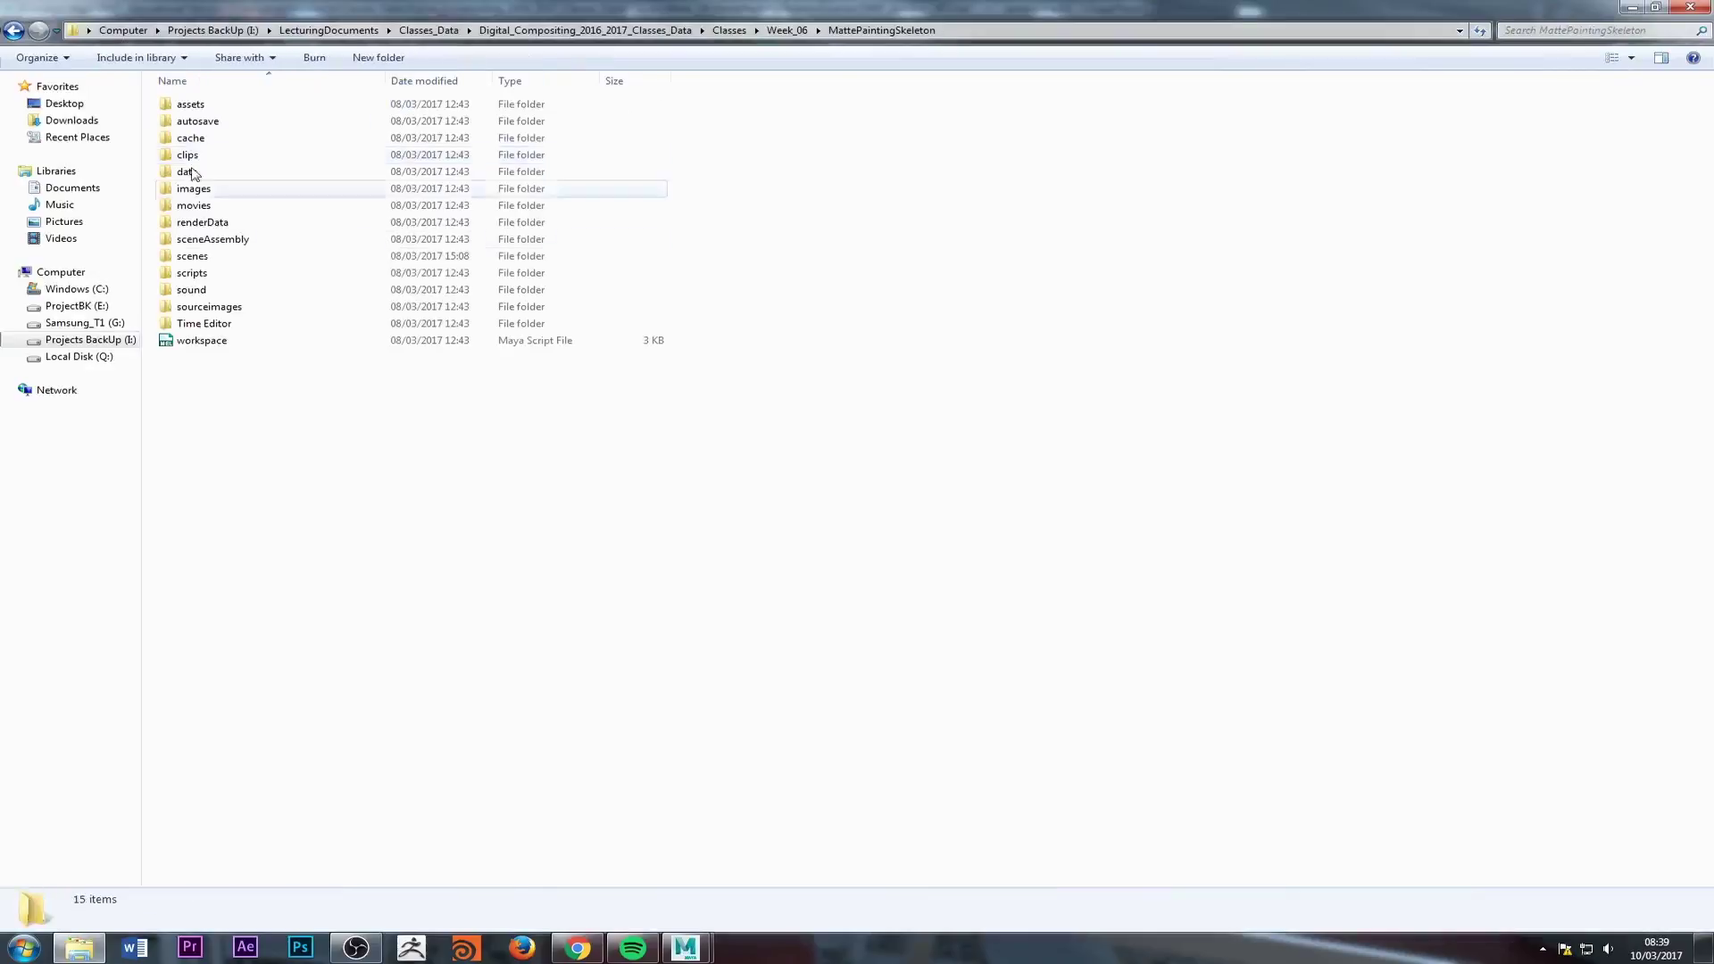
pyautogui.doubleClick(204, 308)
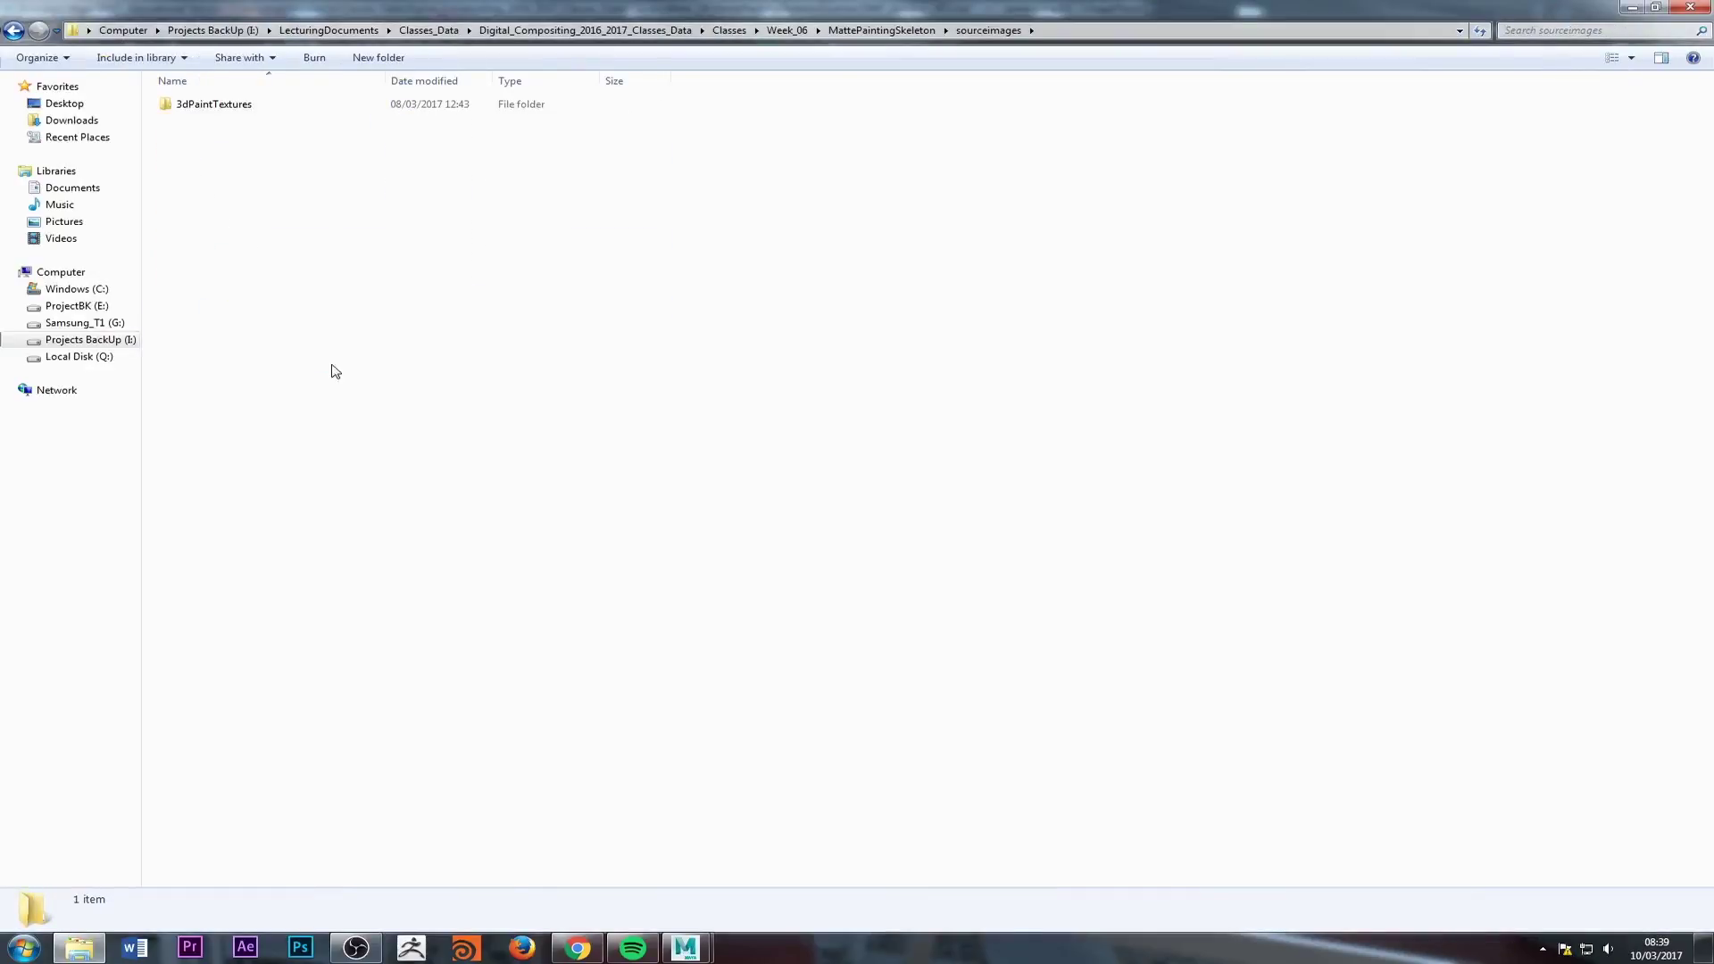
pyautogui.hotkey('ctrl', 'v')
pyautogui.click(407, 374)
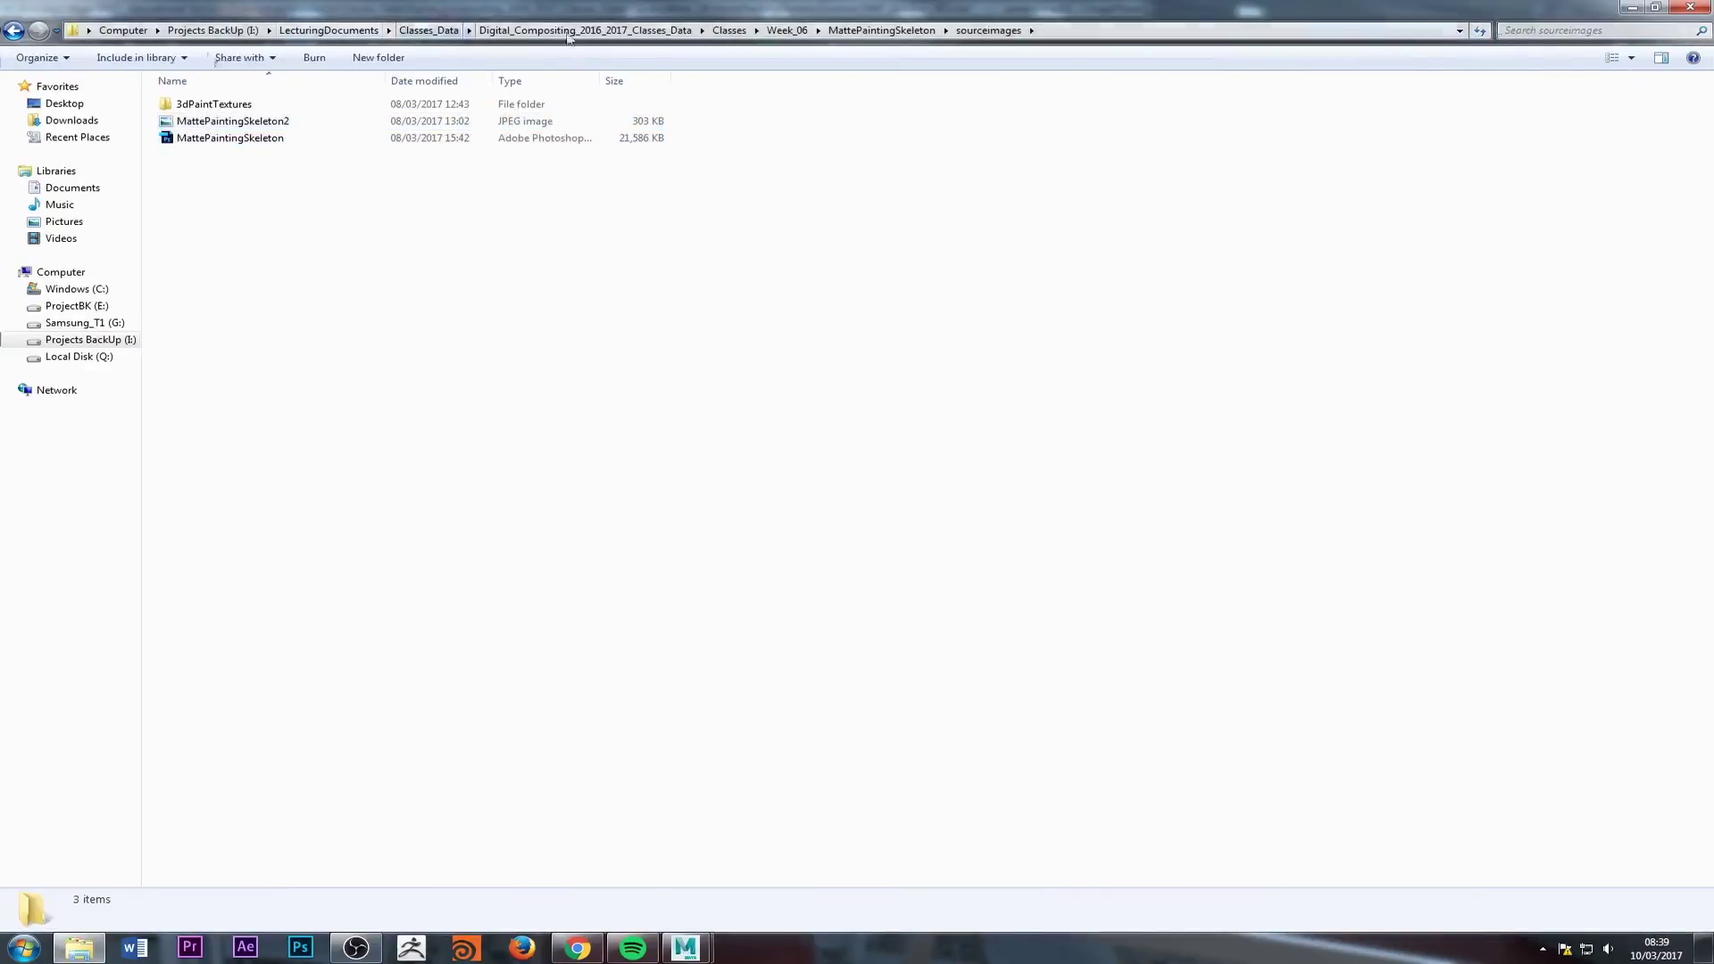
# Step: Reopen the MattePaintingSkeleton2 preview, and switch to Maya to load MattePaintingSkeleton2.jpg as the image plane's file
pyautogui.doubleClick(232, 121)
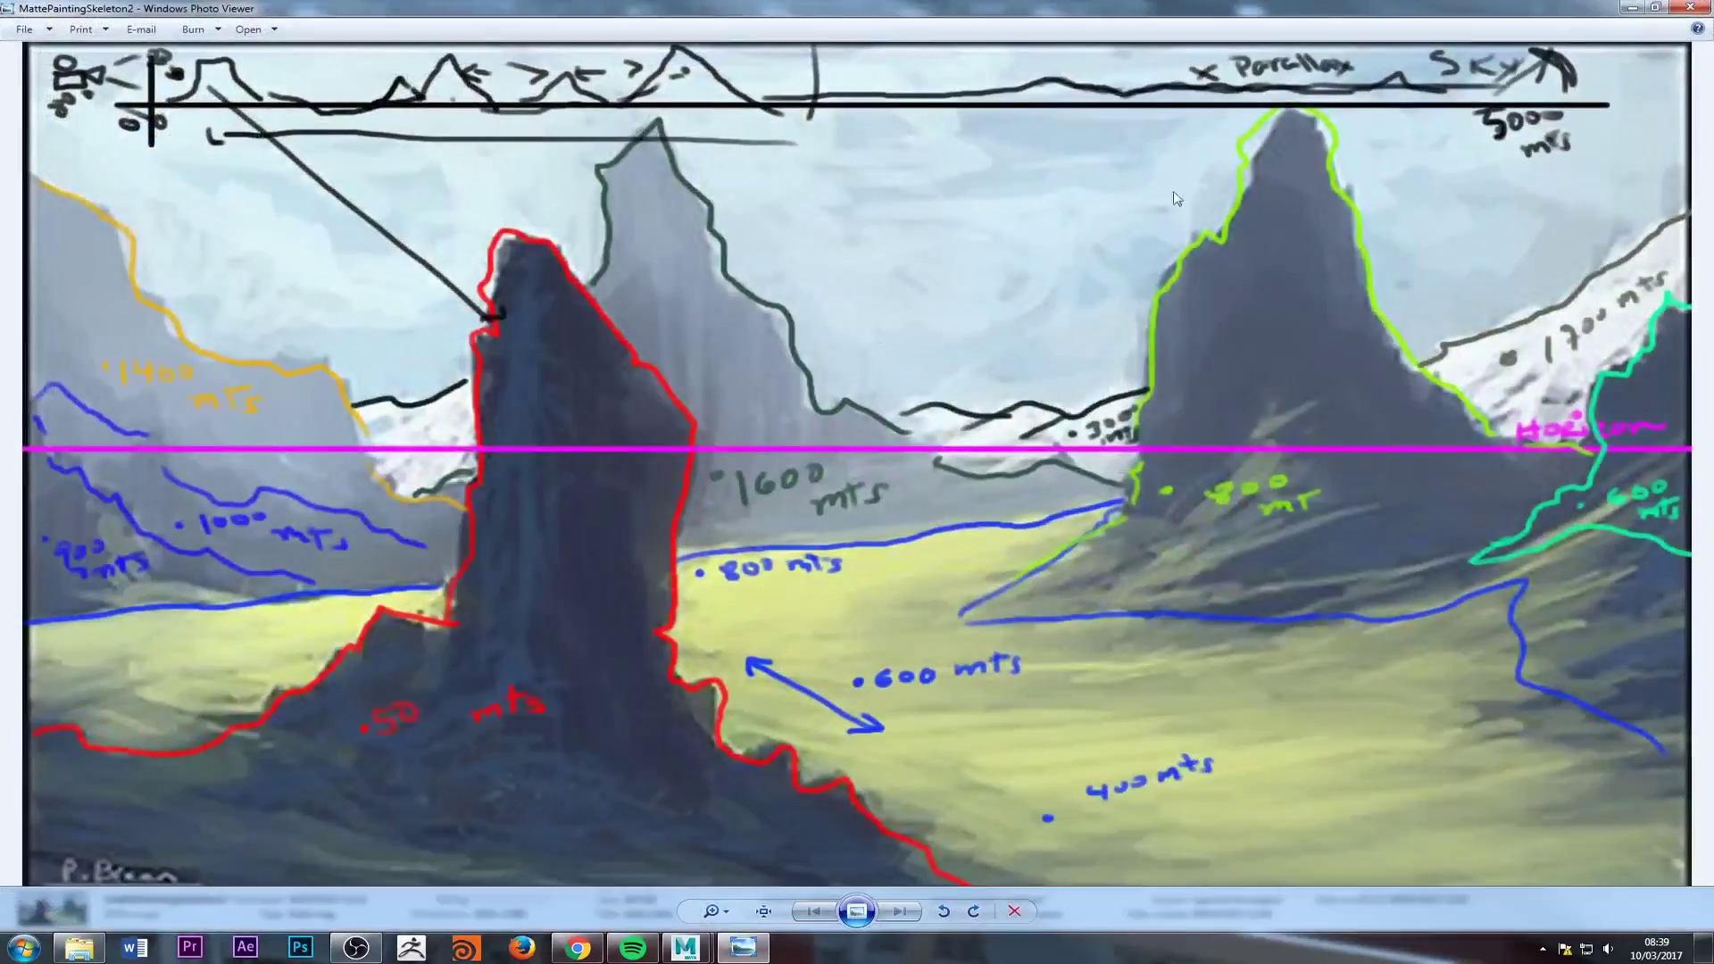
pyautogui.click(1627, 9)
pyautogui.click(1641, 9)
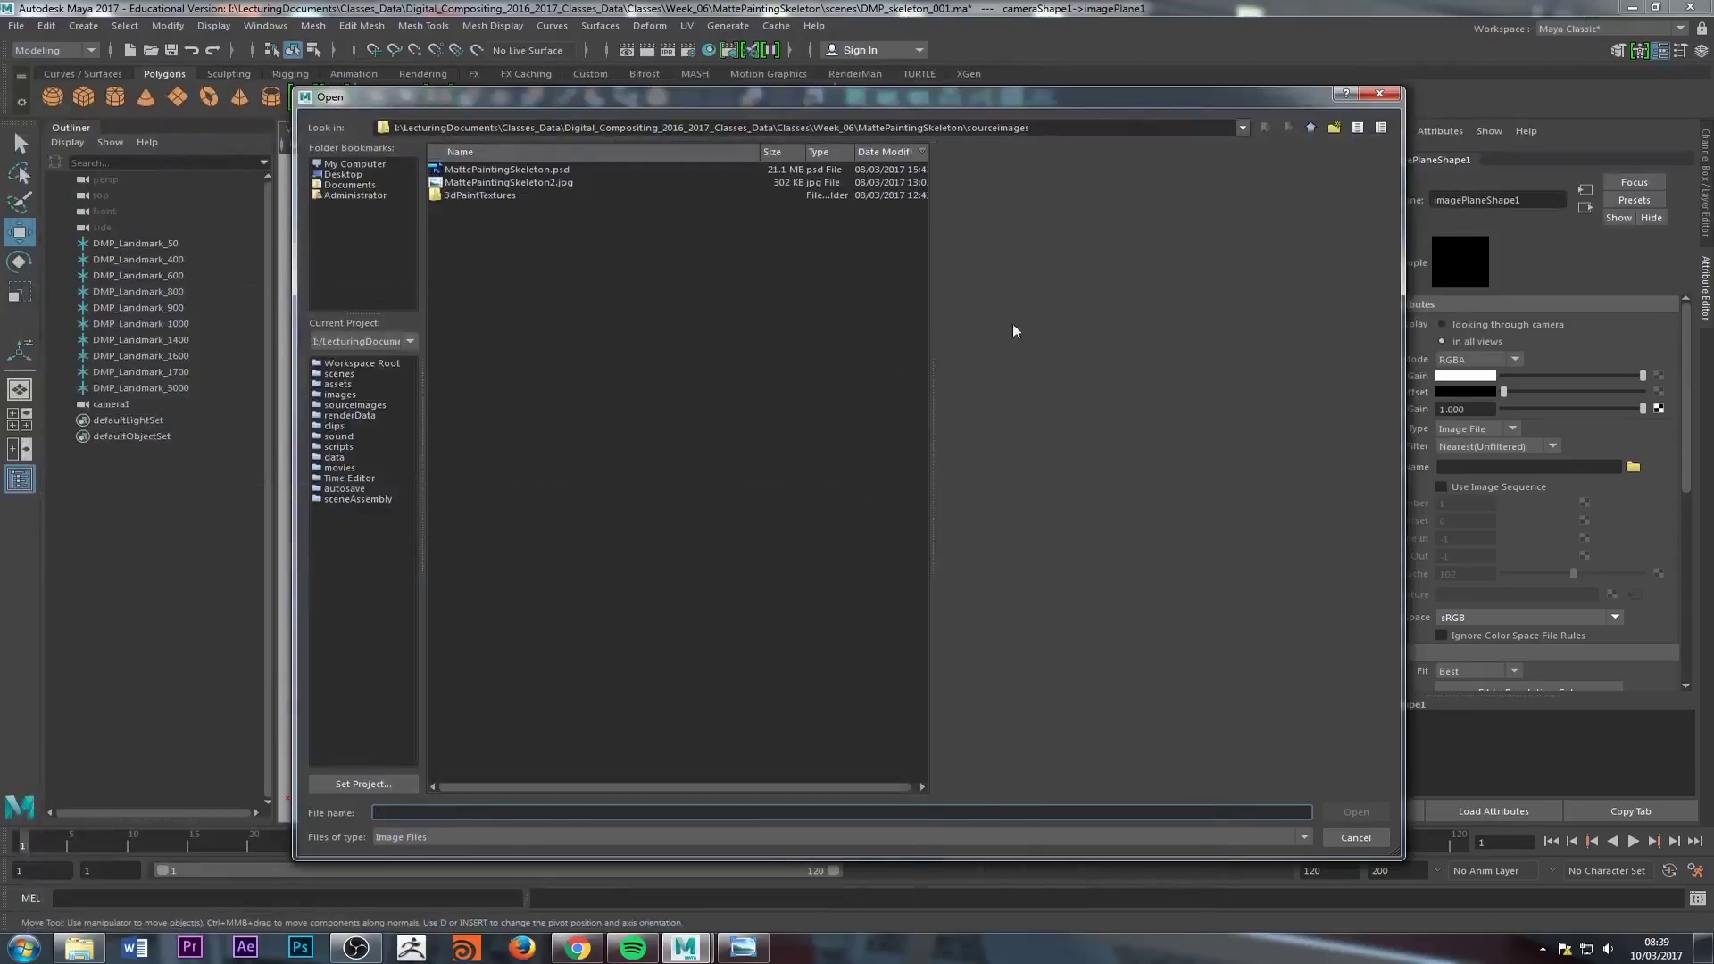
pyautogui.click(524, 182)
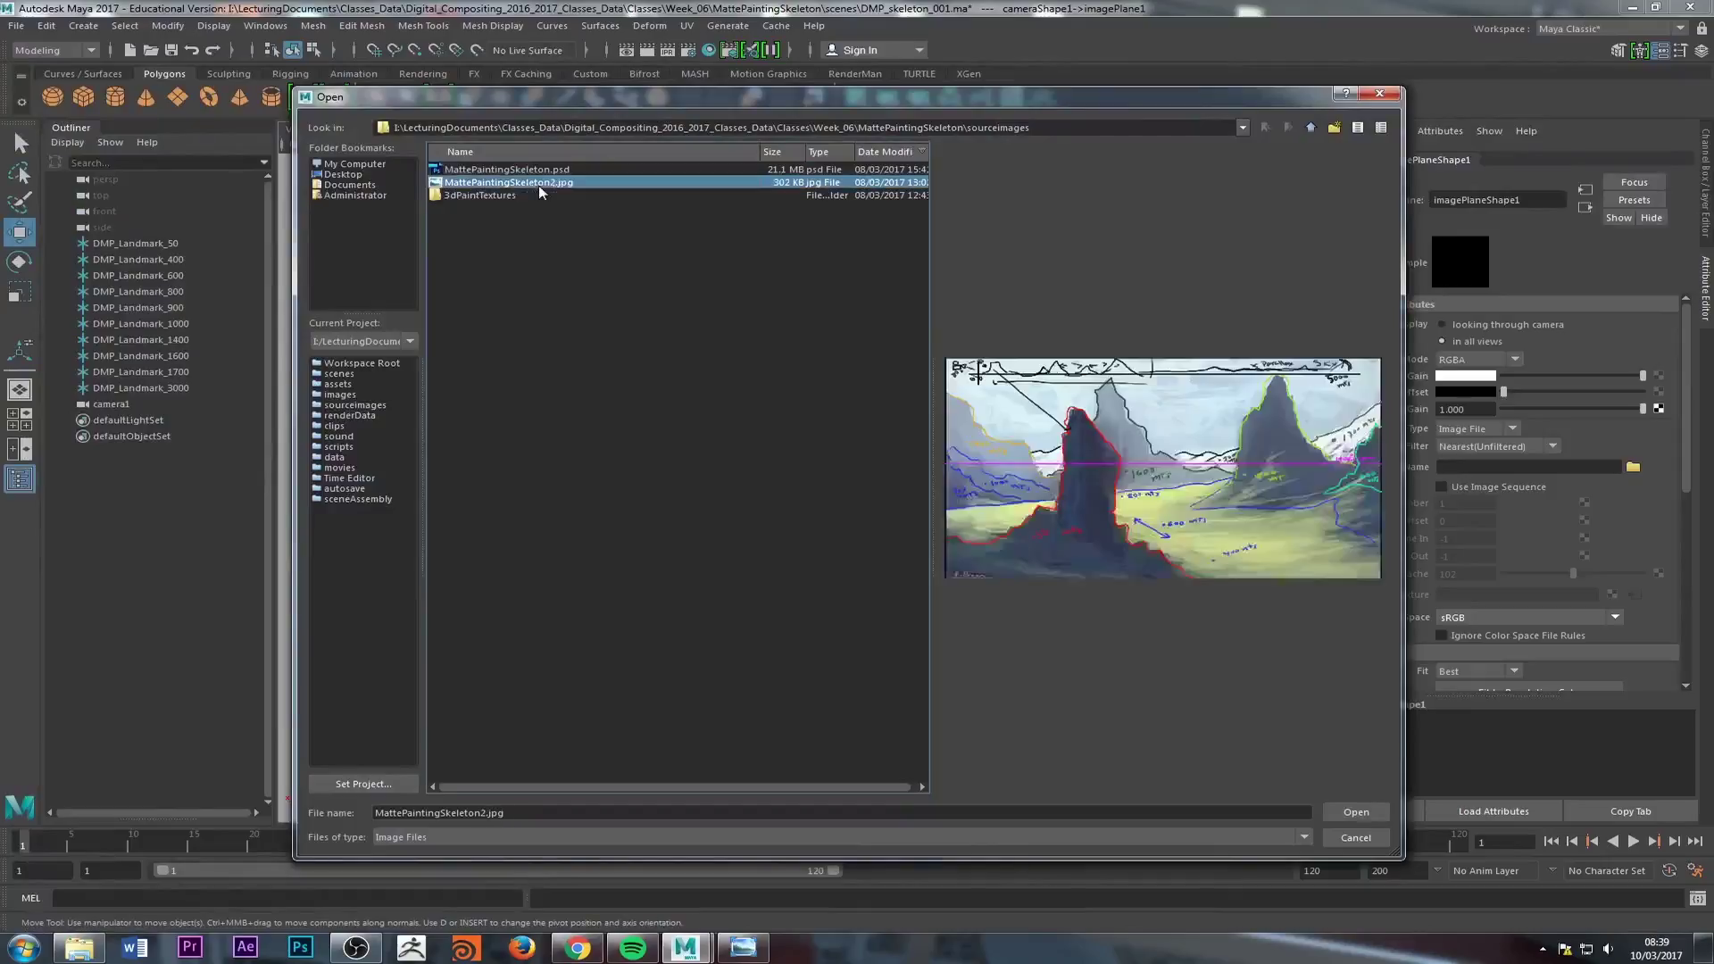
pyautogui.click(1355, 813)
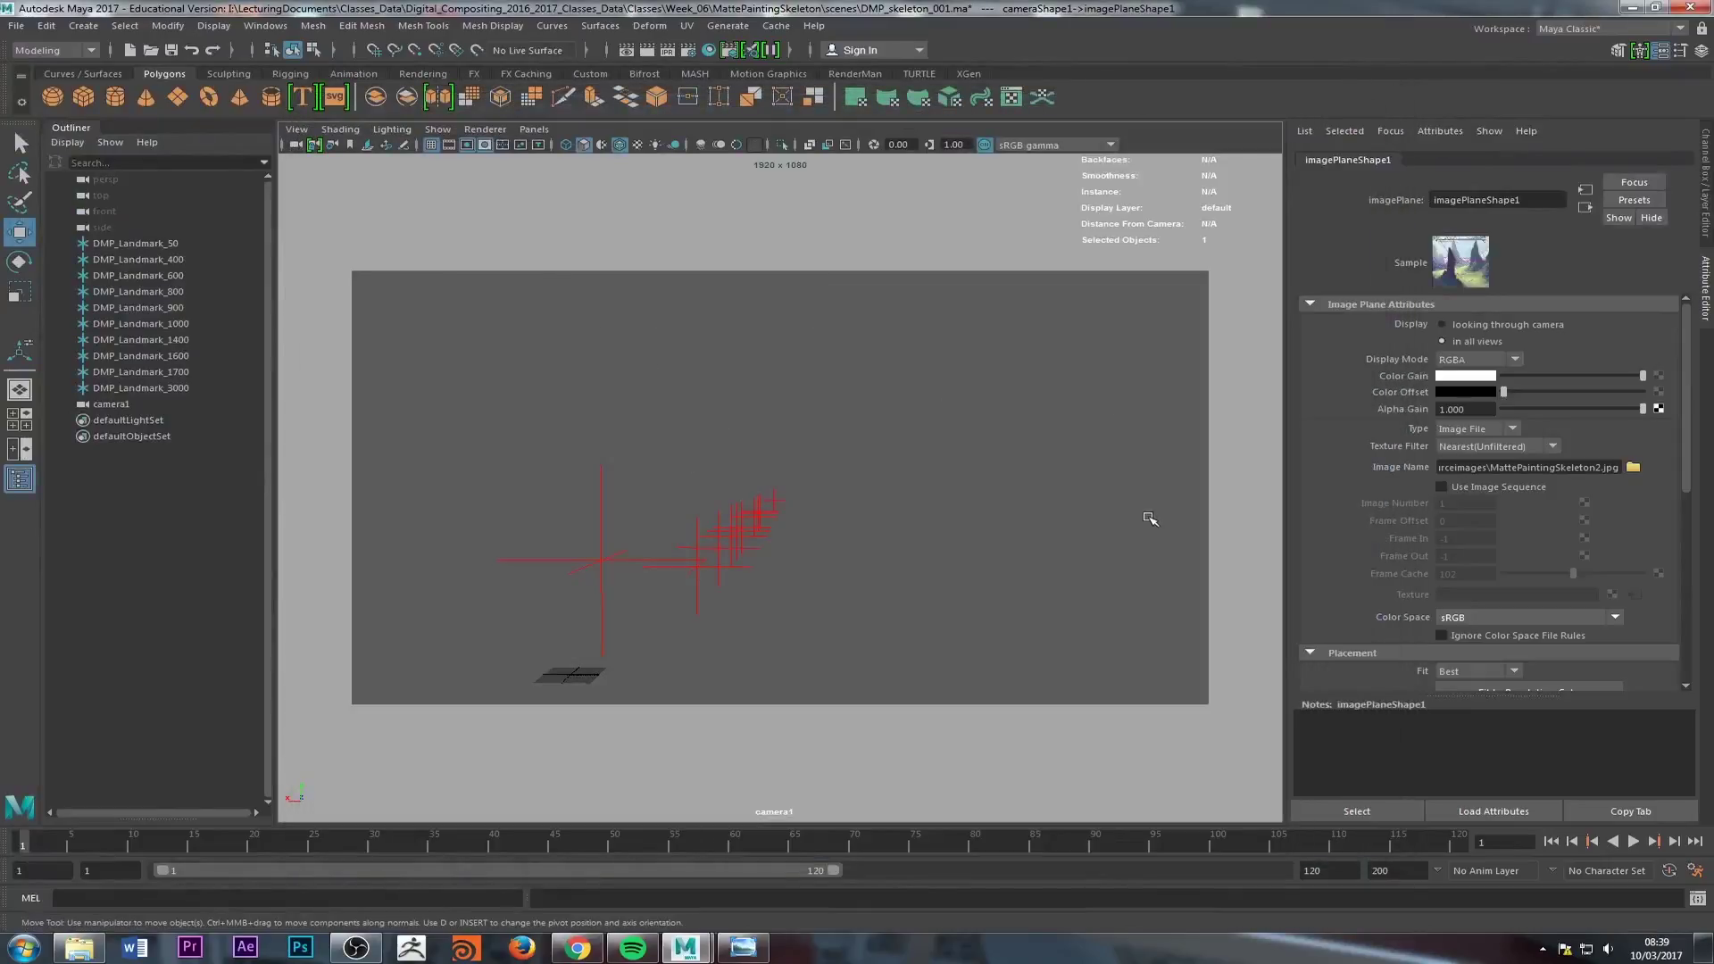
# Step: Turn on textured shaded display in the camera1 view and select camera1 to bring back its image plane attributes
pyautogui.press('6')
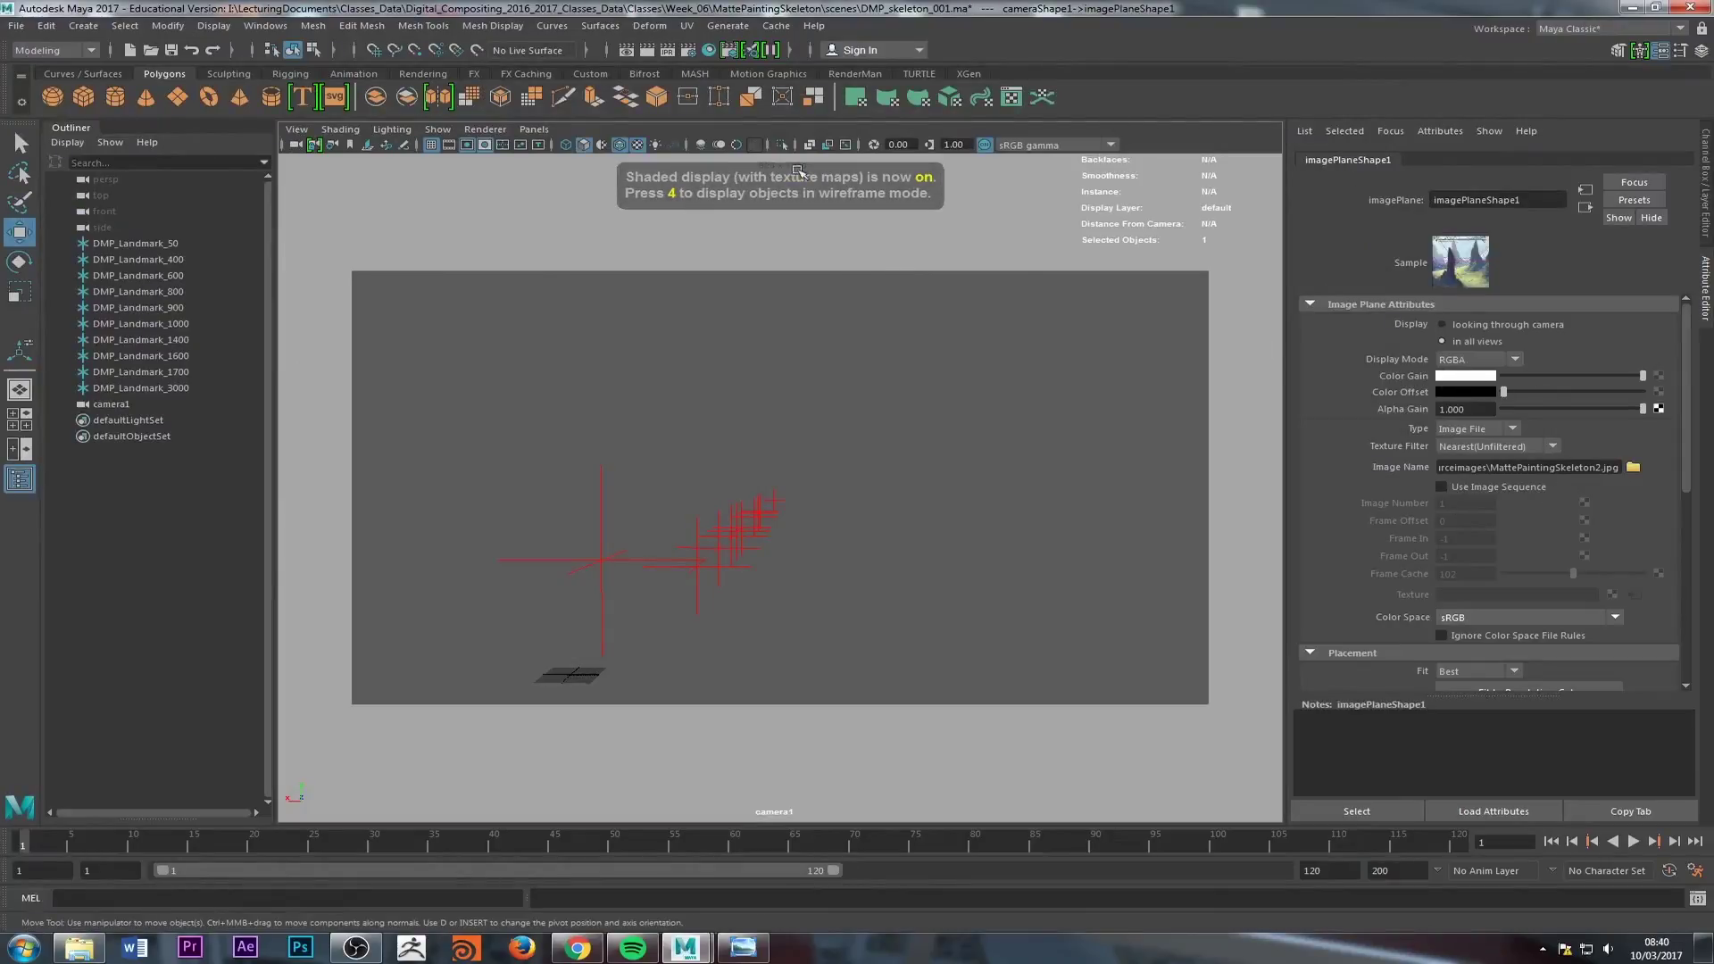
pyautogui.click(539, 132)
pyautogui.moveTo(592, 145)
pyautogui.click(728, 148)
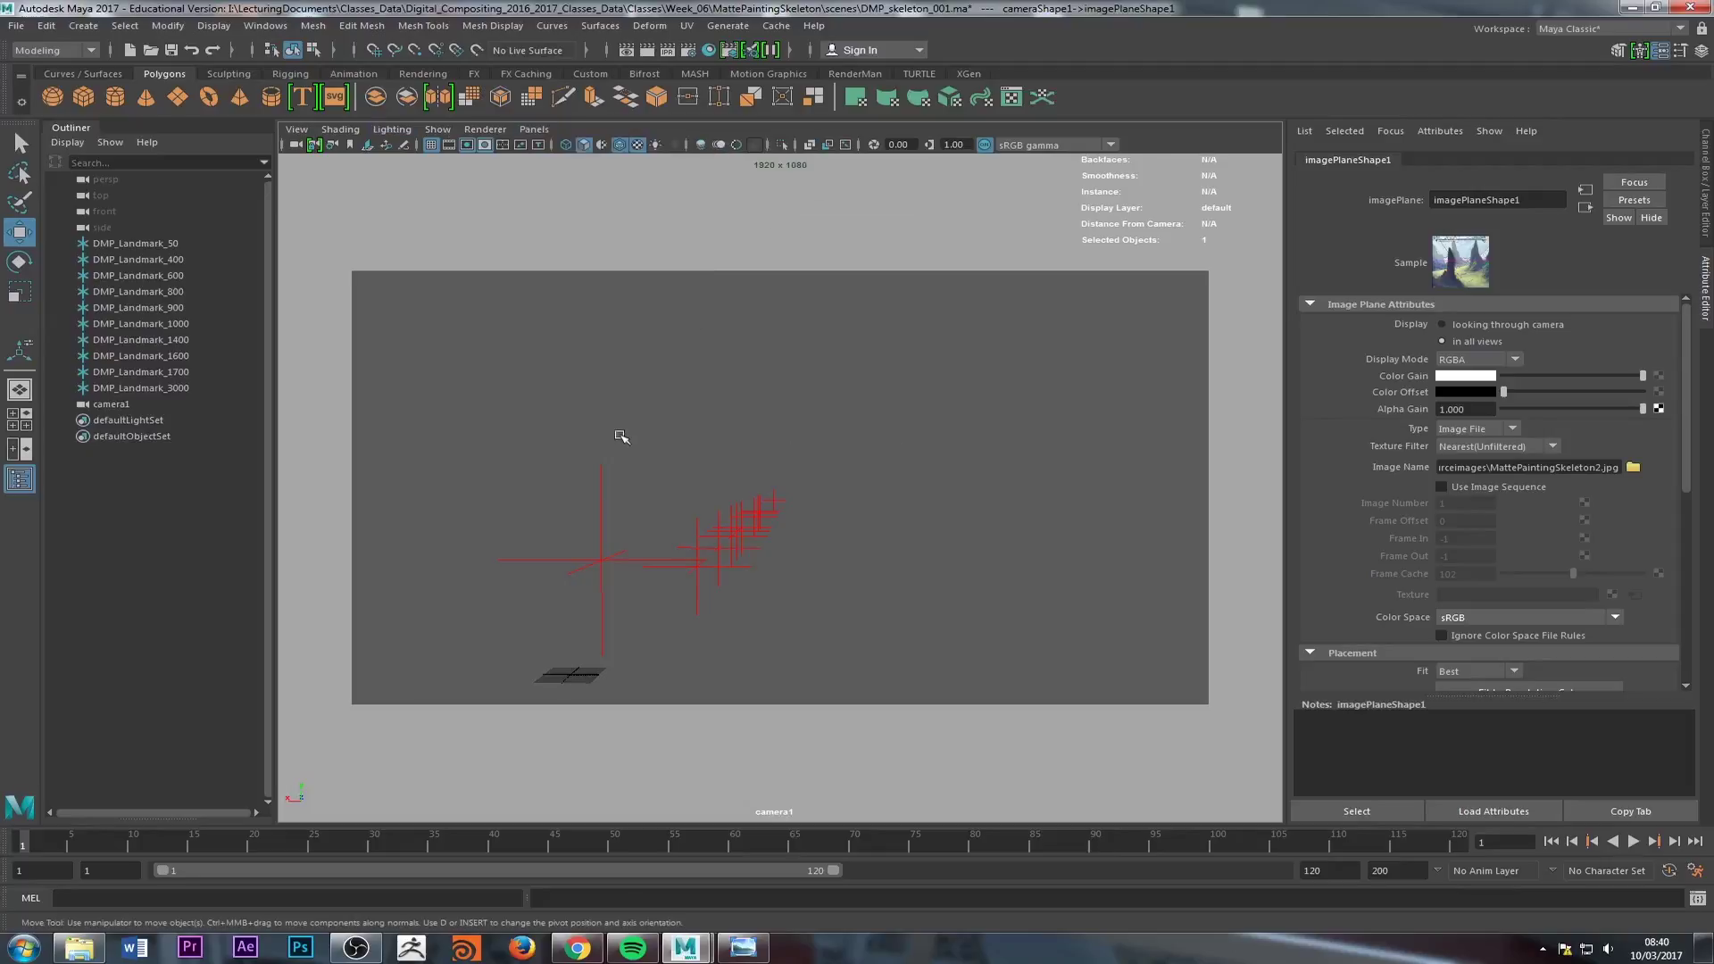
pyautogui.click(295, 144)
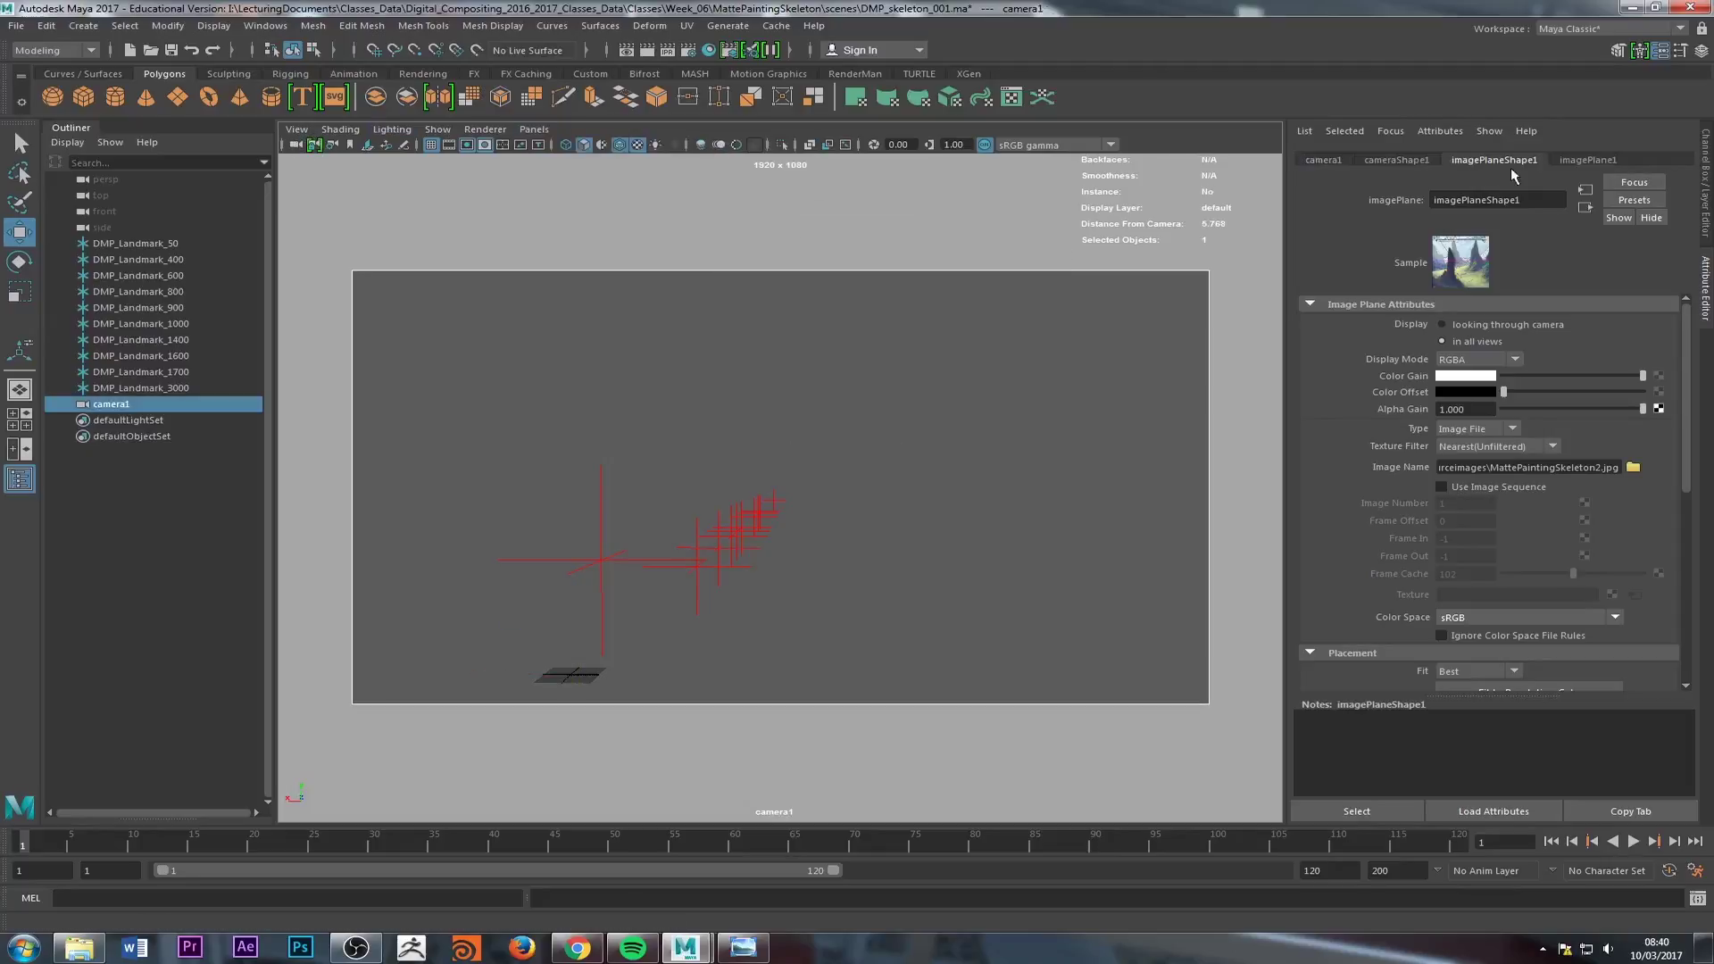
# Step: Reload MattePaintingSkeleton2.jpg from sourceimages as the image plane's file
pyautogui.click(1462, 326)
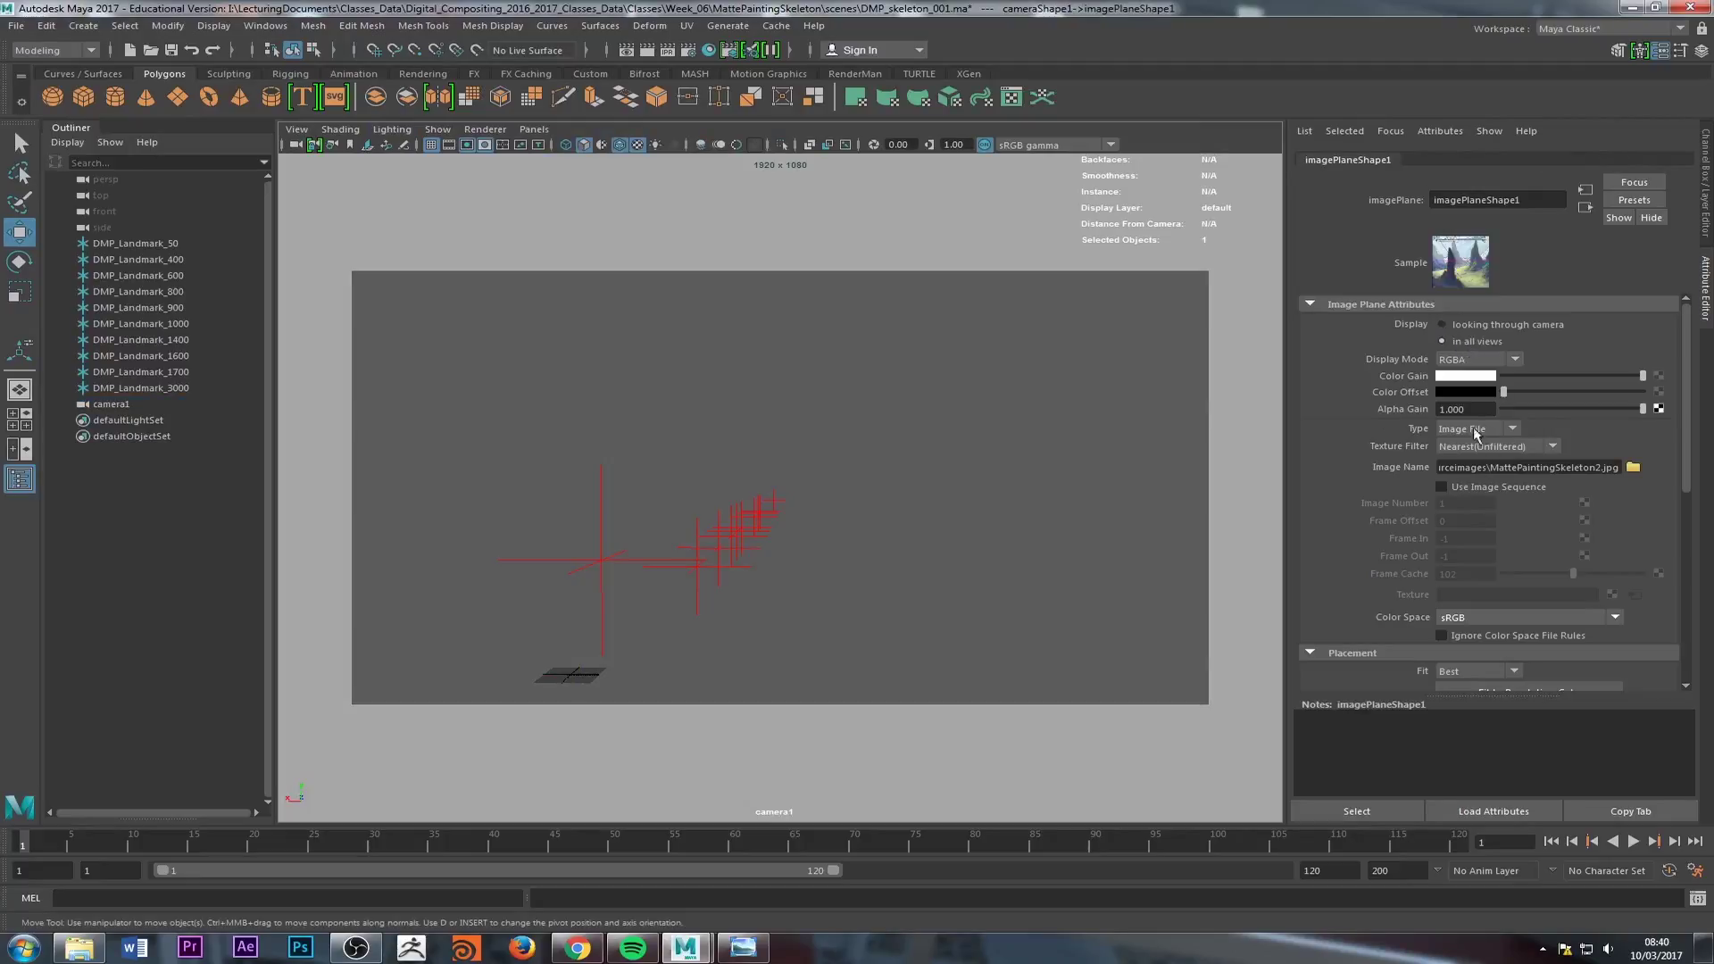
pyautogui.click(1632, 467)
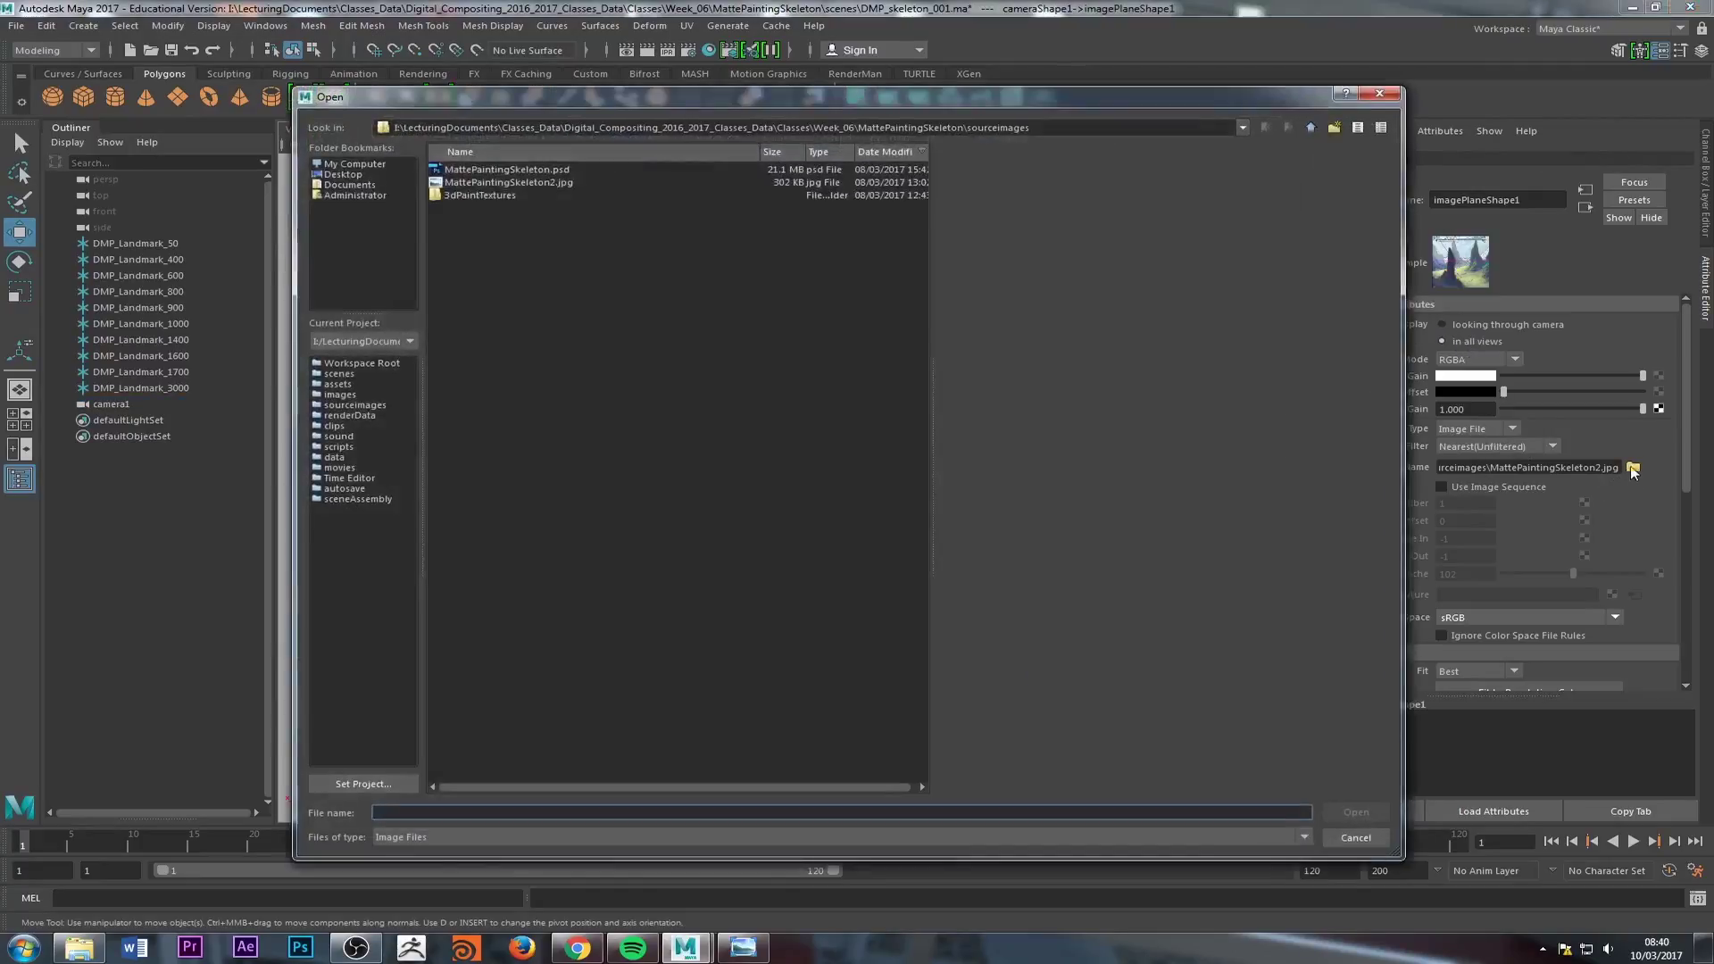
pyautogui.click(535, 182)
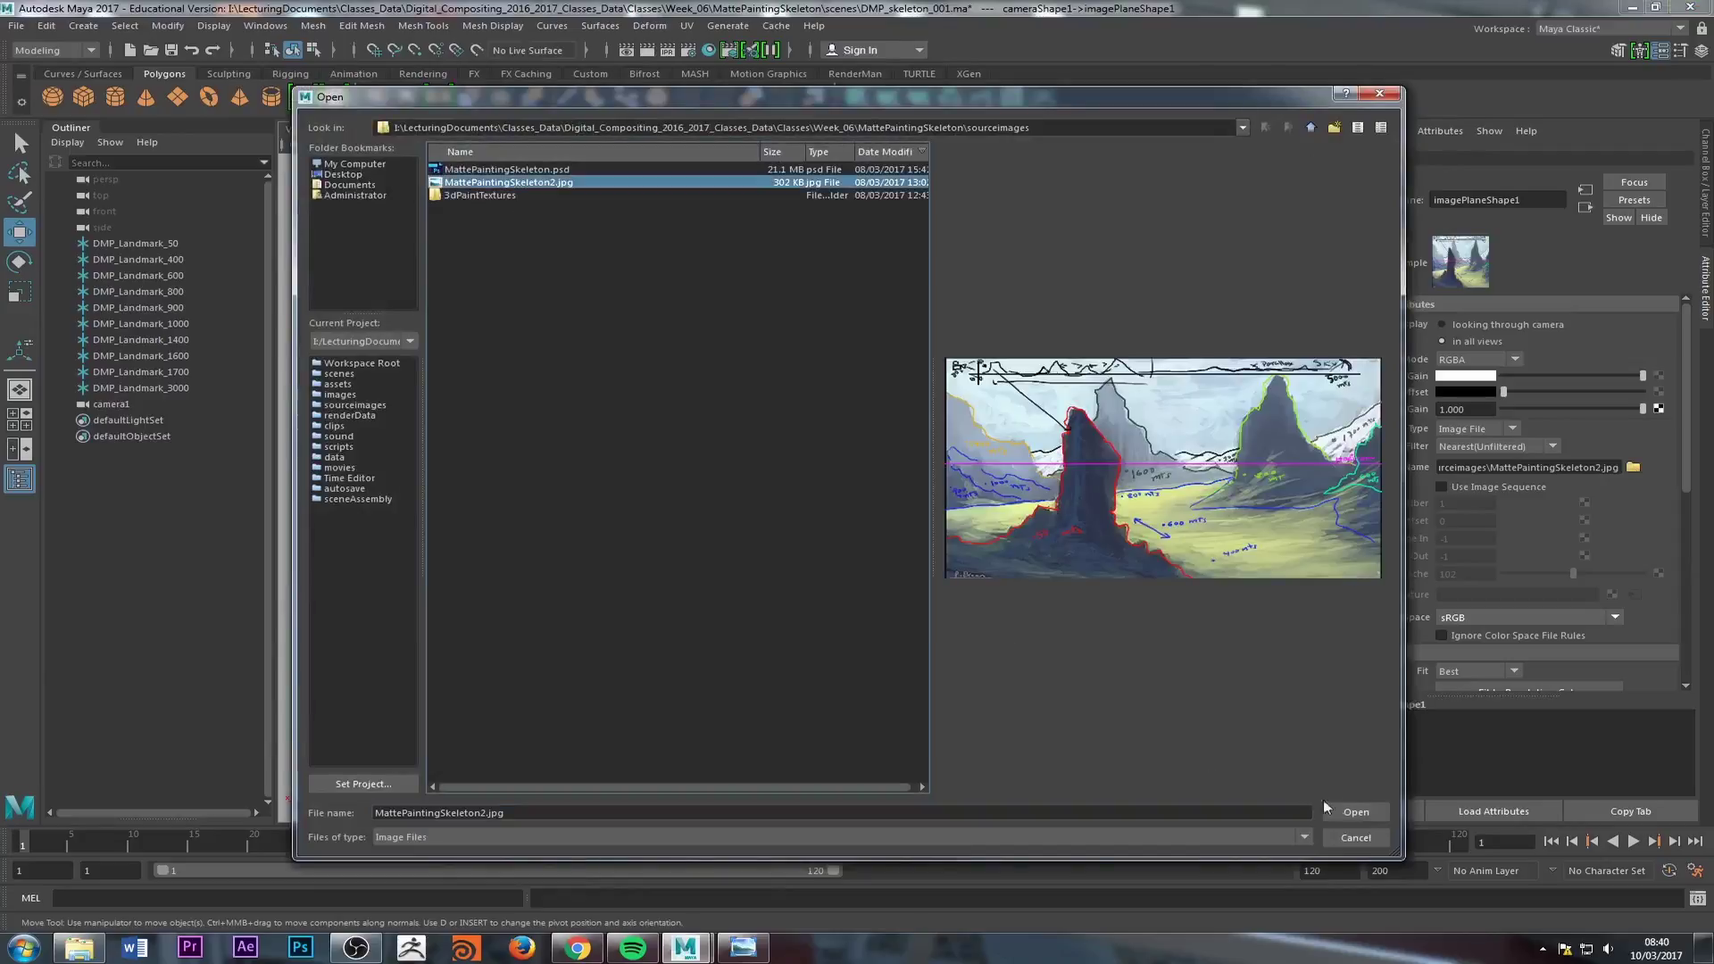
pyautogui.click(1356, 811)
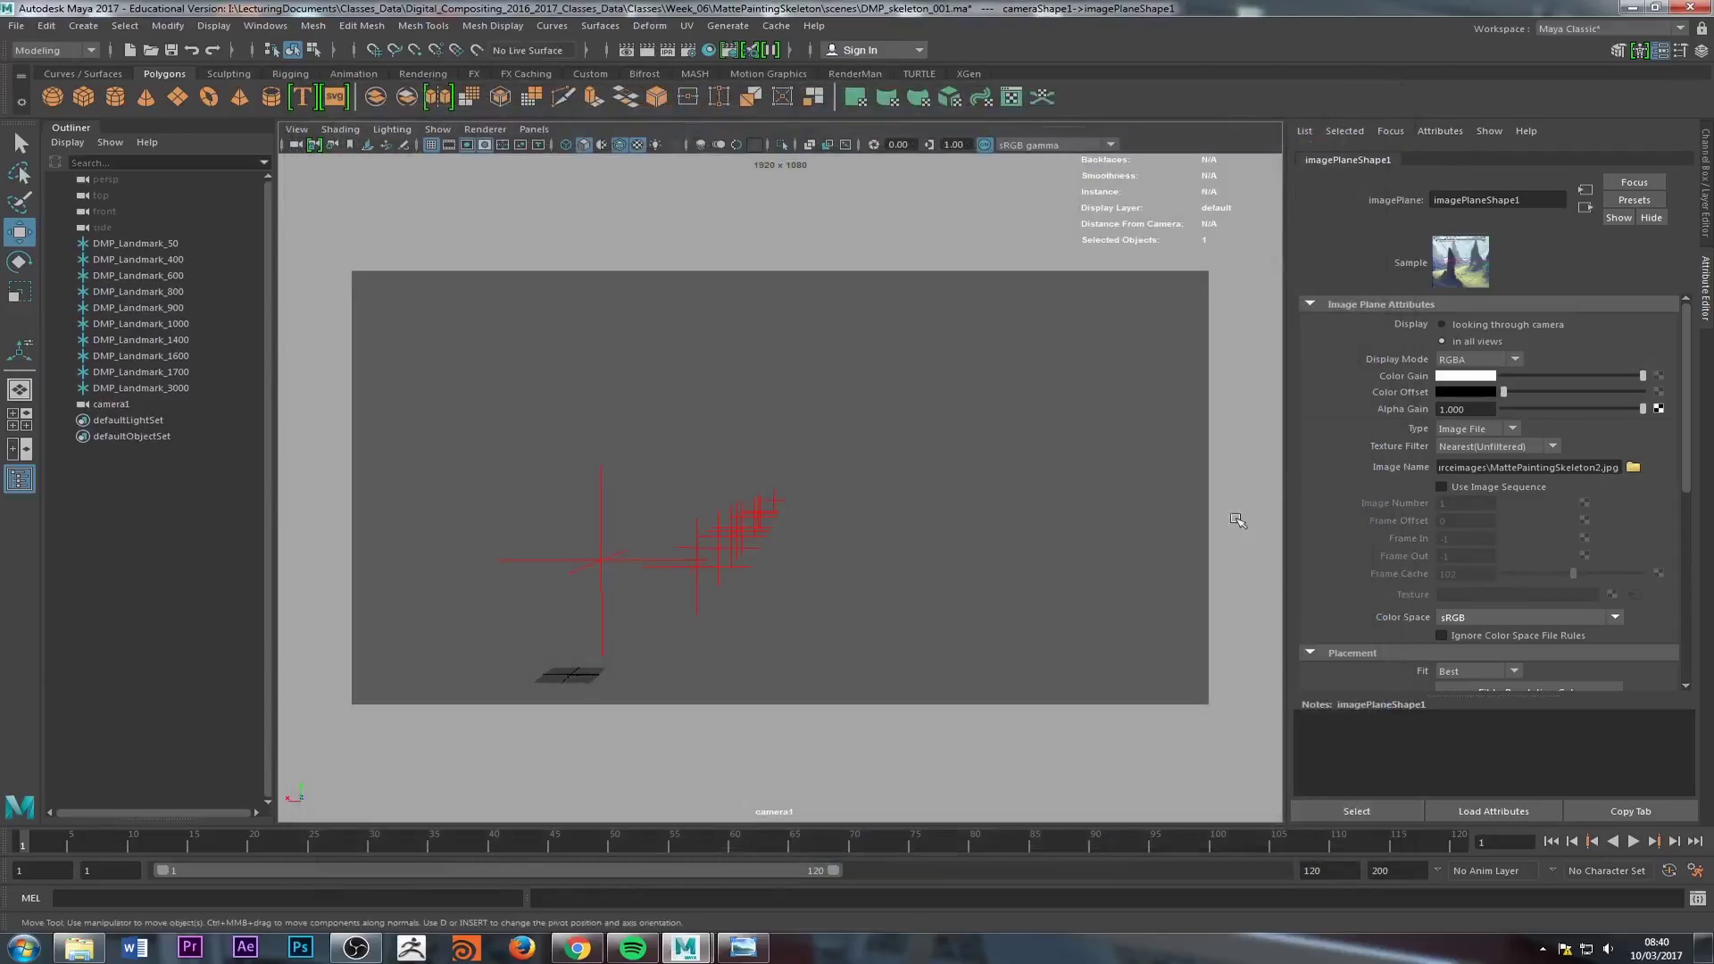
# Step: Select camera1, reapply textured display, and locate its image plane in the perspective view
pyautogui.scroll(-3, 1364, 575)
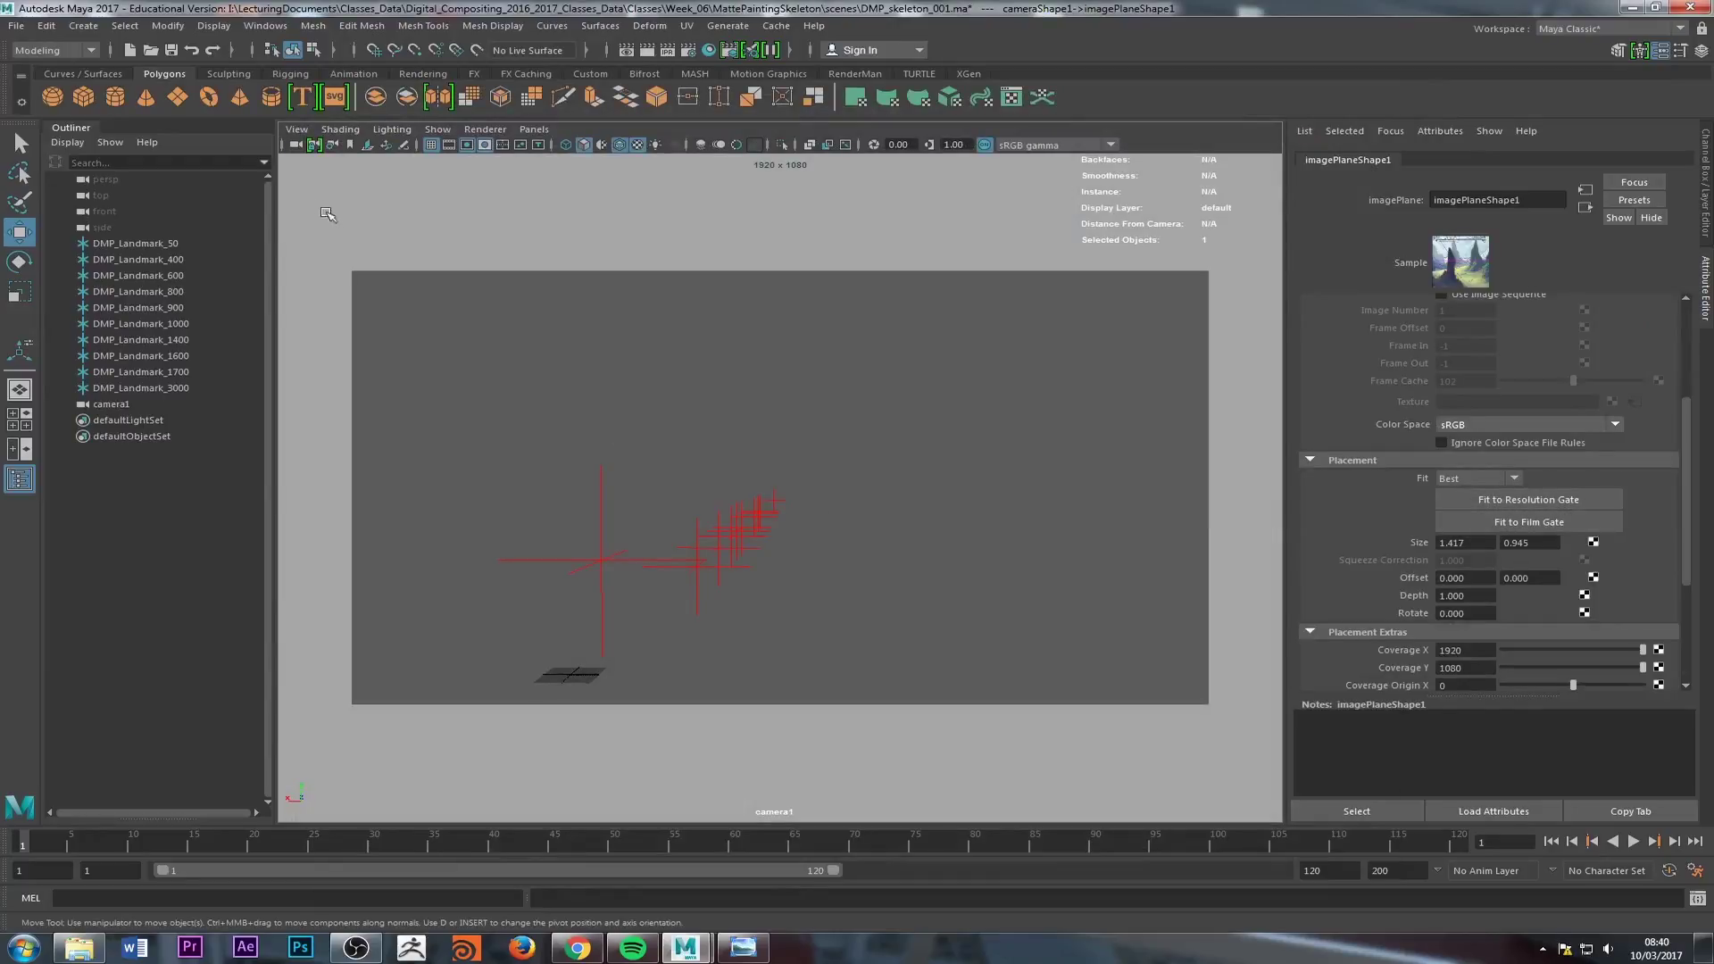
pyautogui.click(294, 147)
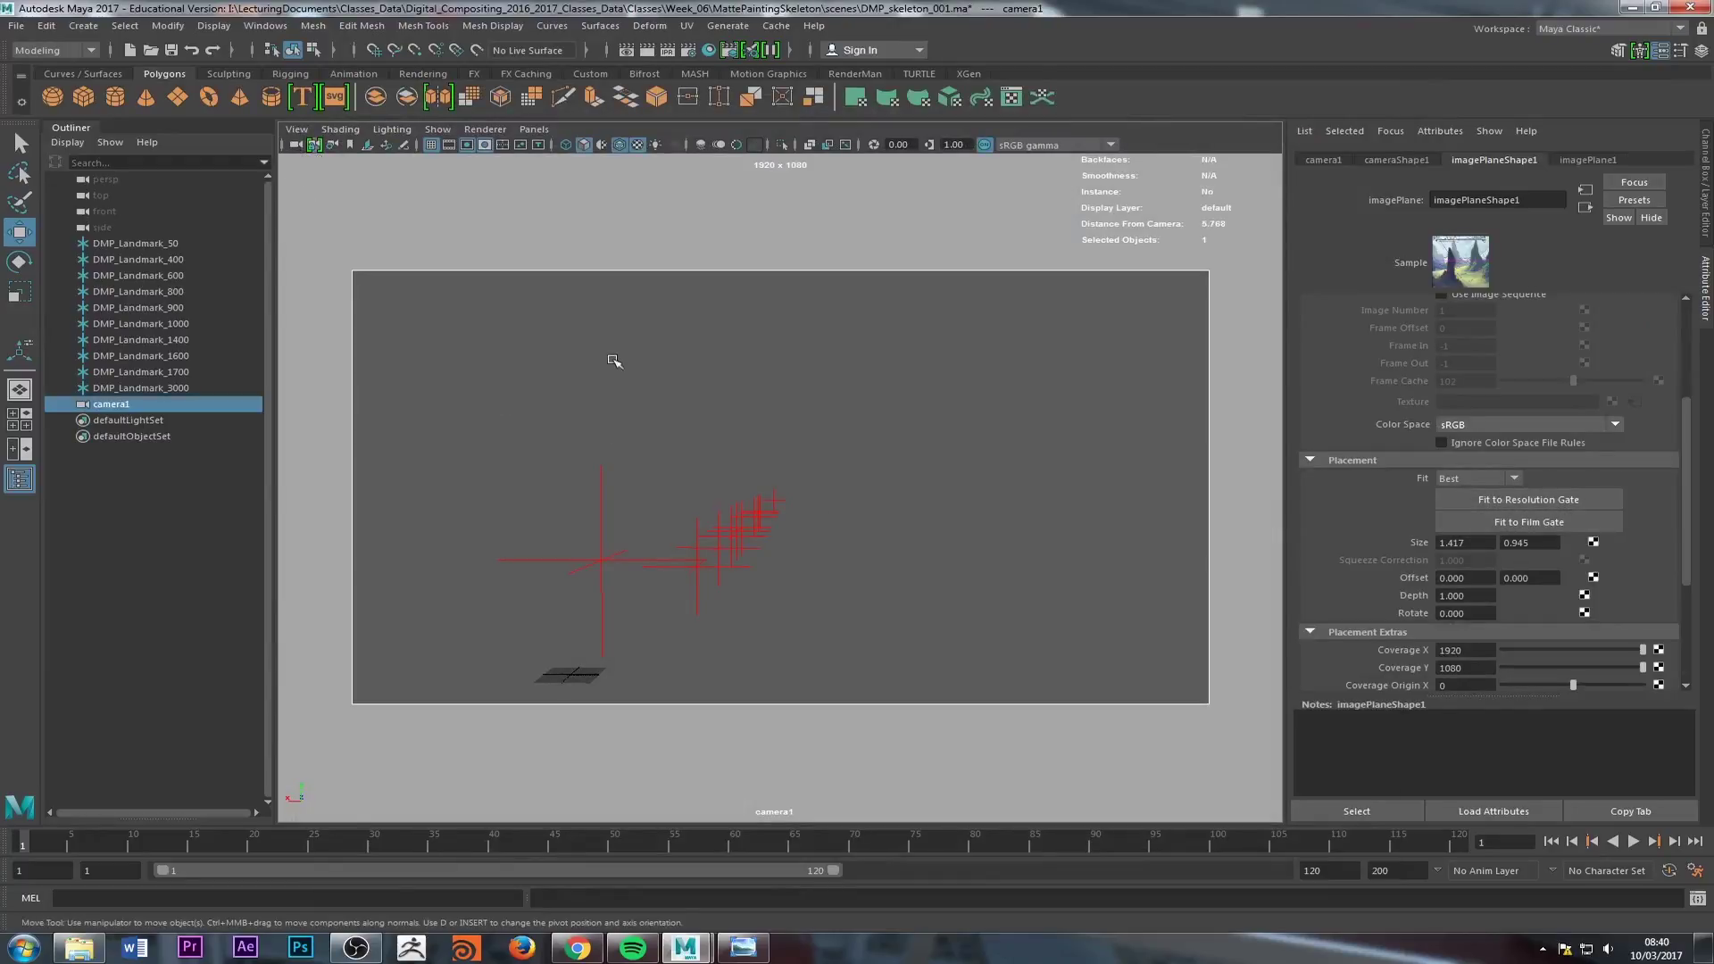
pyautogui.press('6')
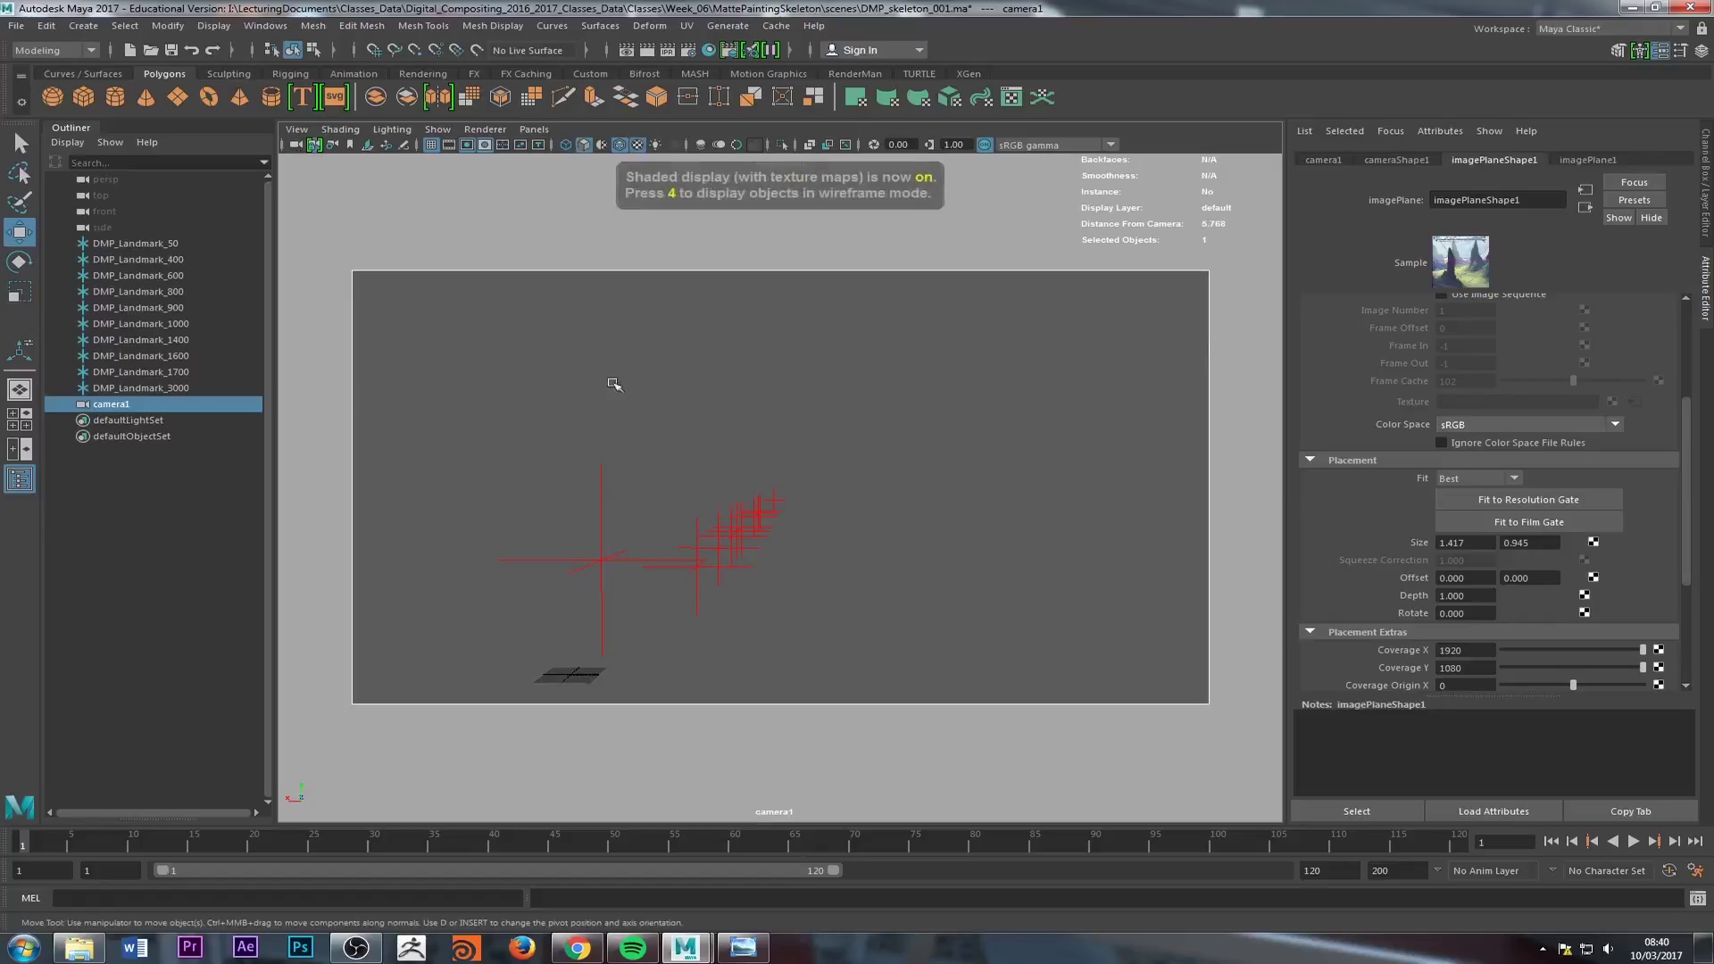
pyautogui.click(19, 398)
pyautogui.scroll(-5, 562, 578)
pyautogui.keyDown('alt'); pyautogui.moveTo(562, 578); pyautogui.dragTo(599, 567); pyautogui.keyUp('alt')
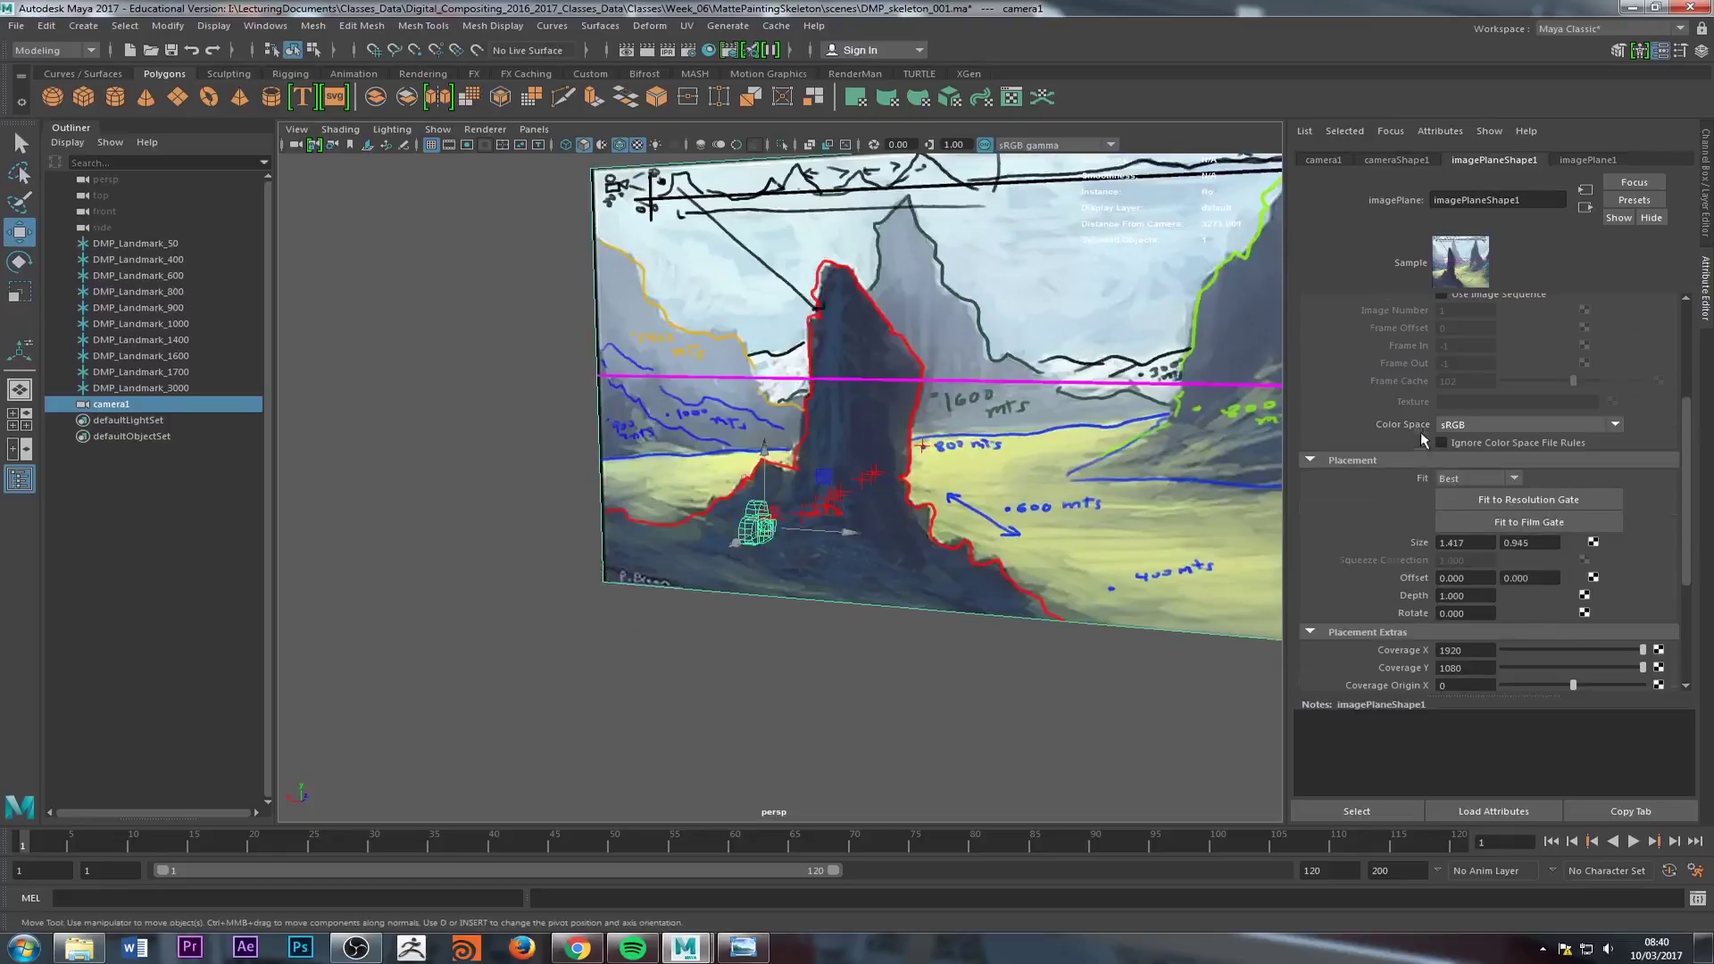
# Step: Review the image plane's attributes and set its display to looking through camera only
pyautogui.scroll(3, 1411, 446)
pyautogui.scroll(-2, 1403, 516)
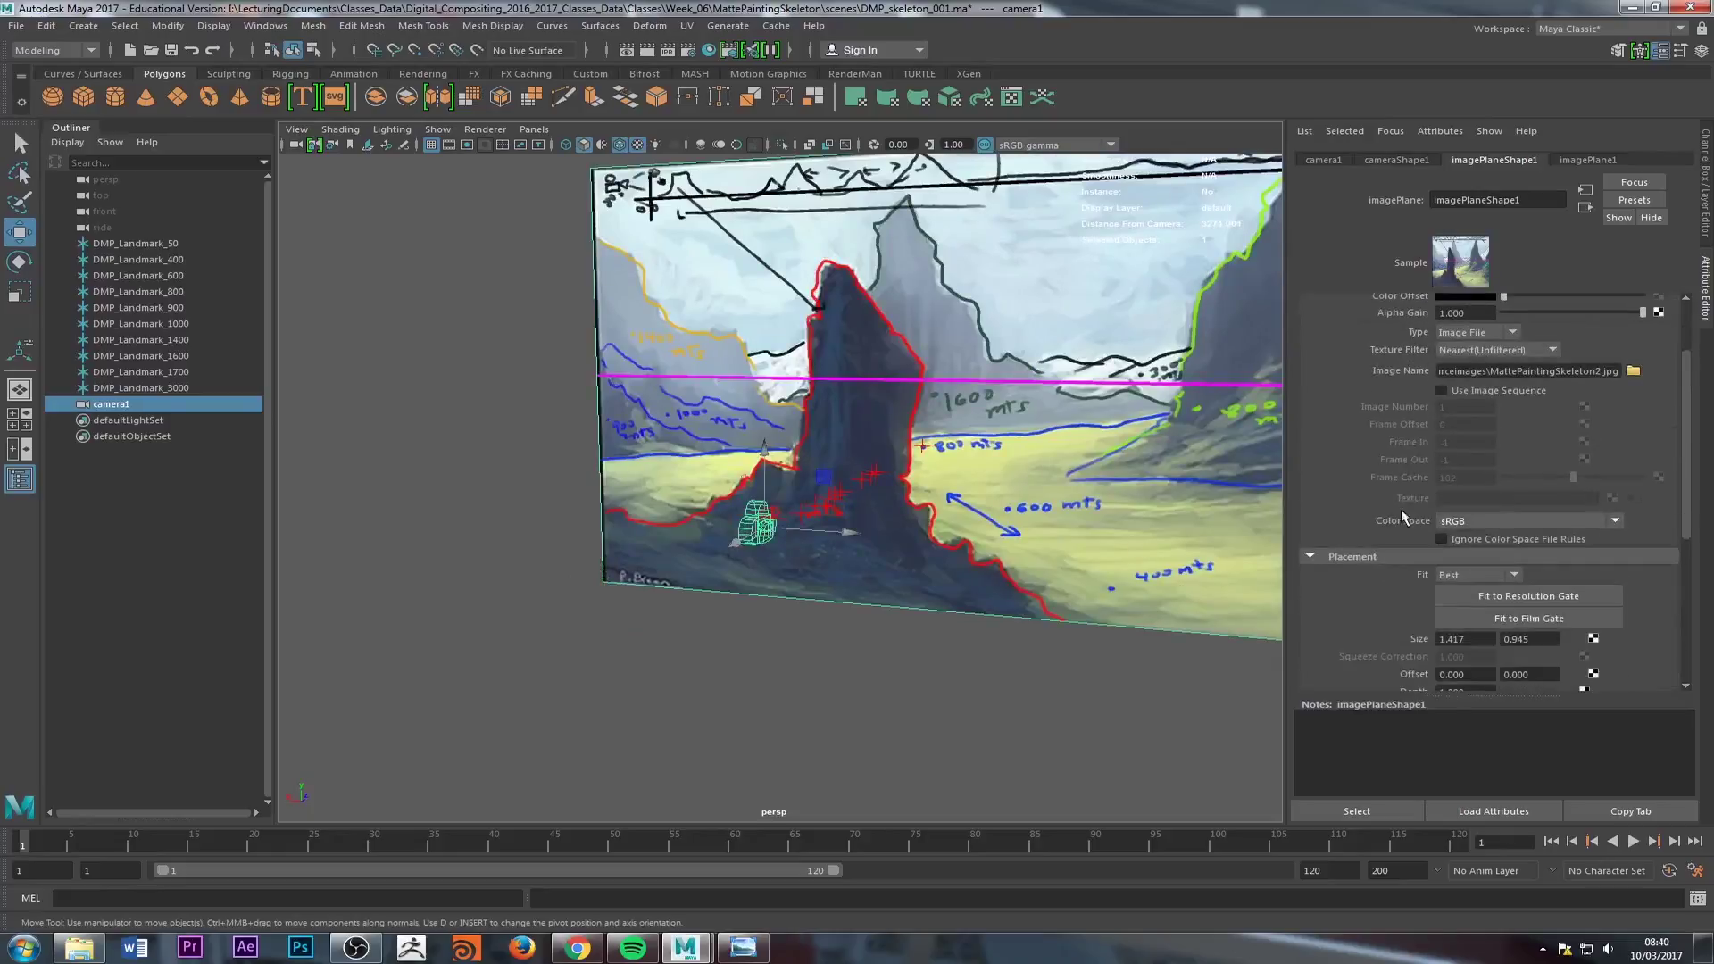
pyautogui.scroll(-5, 1402, 500)
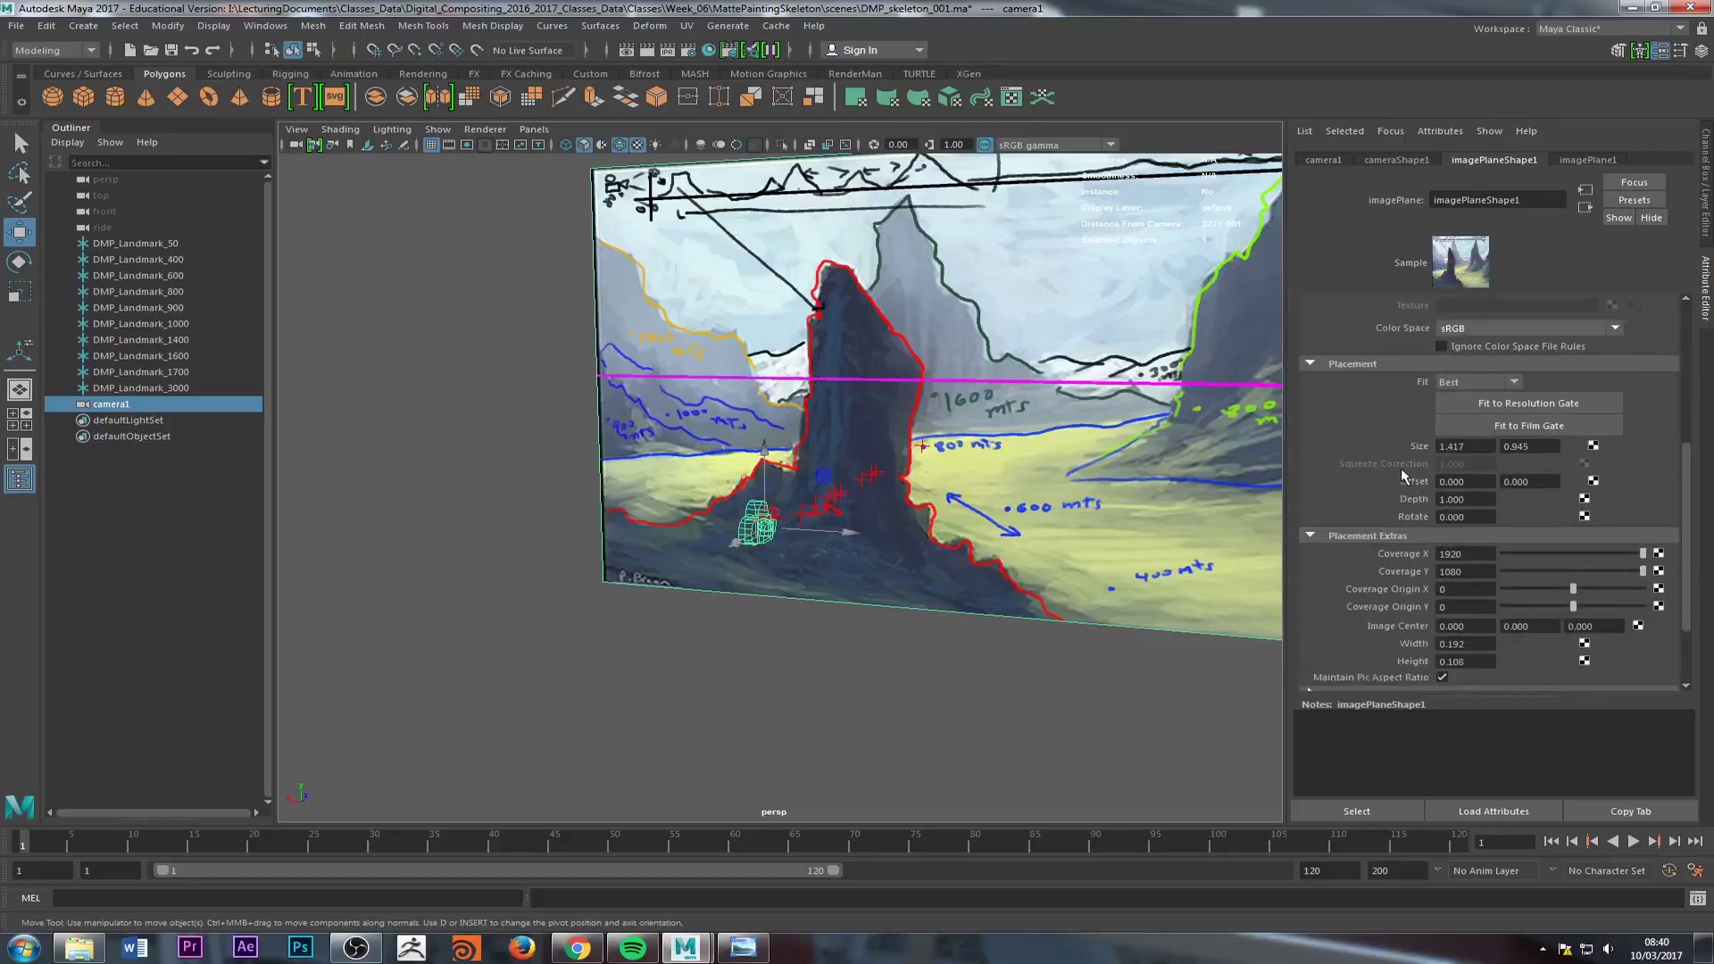
pyautogui.scroll(7, 1392, 415)
pyautogui.click(1453, 327)
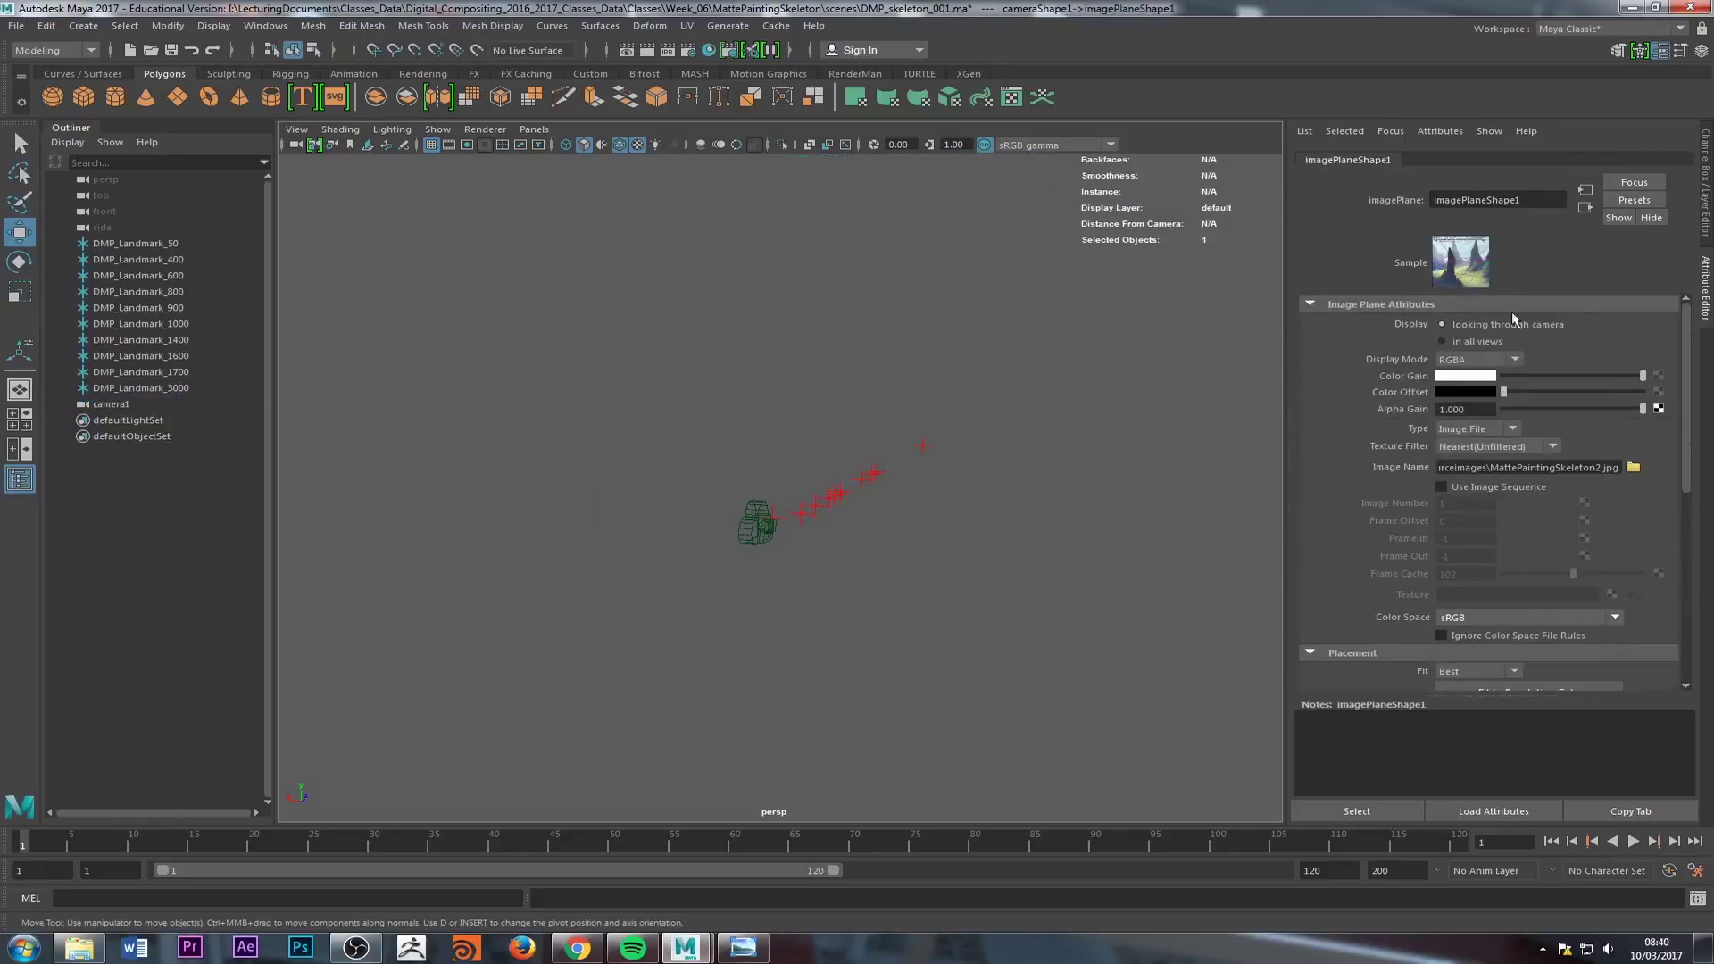
# Step: Look through camera1 and set the image plane's placement depth to 0.1
pyautogui.click(534, 129)
pyautogui.moveTo(684, 143)
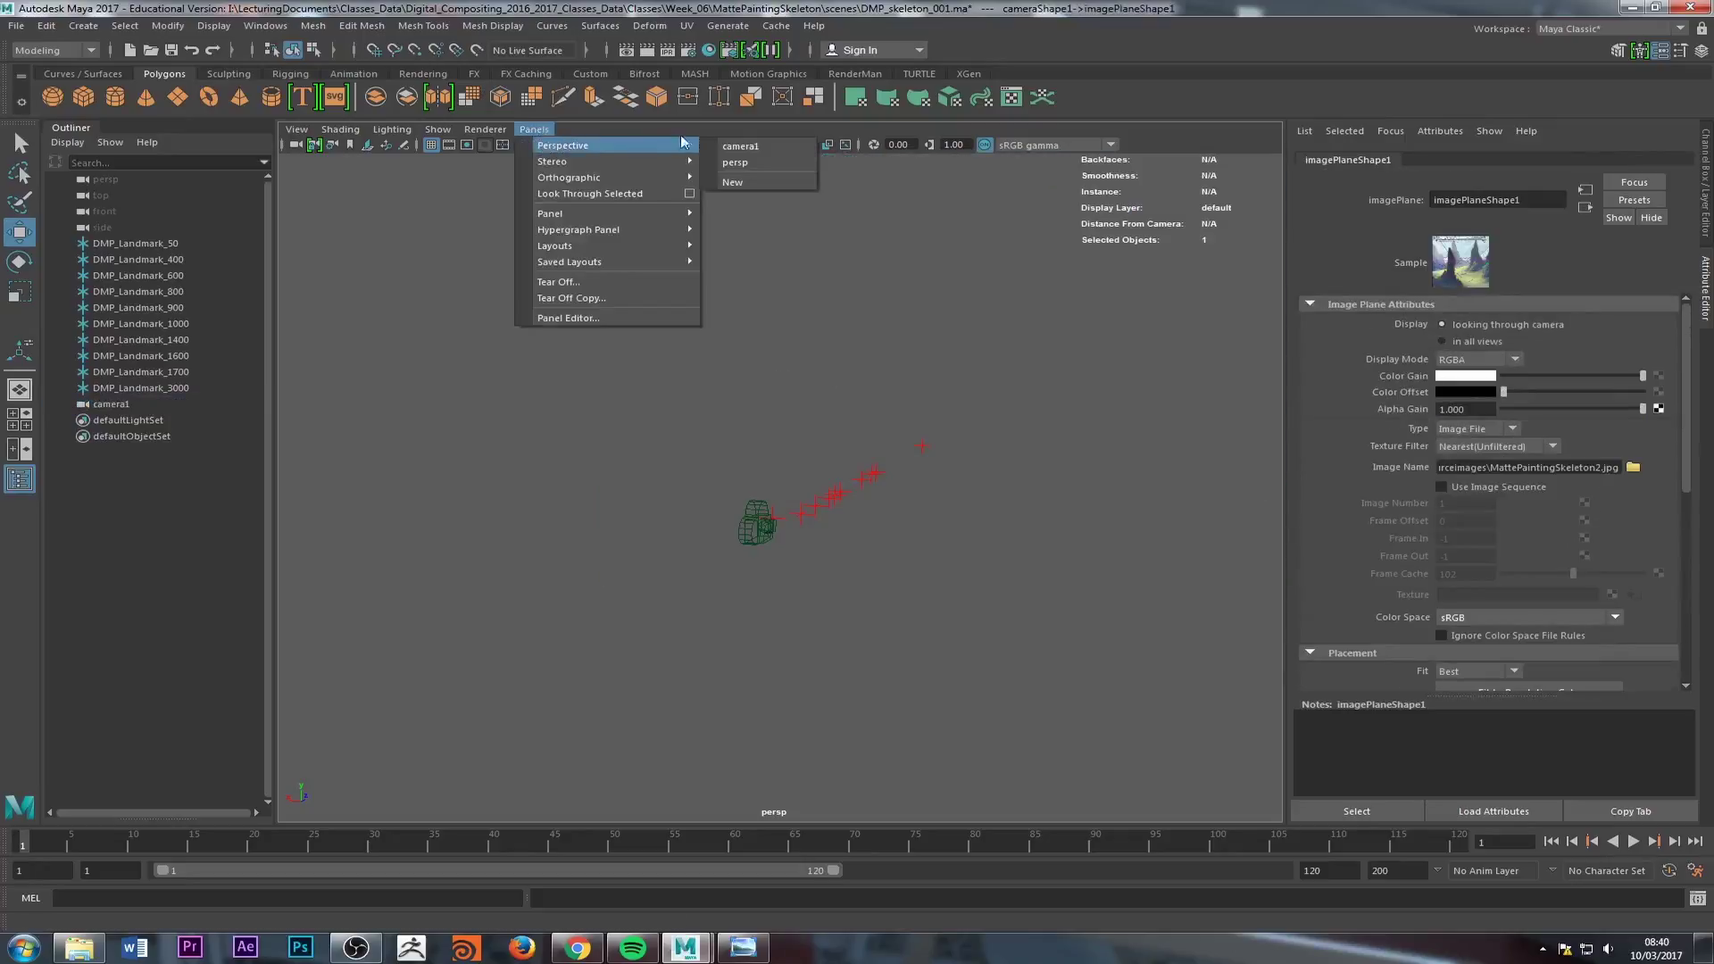
pyautogui.click(739, 146)
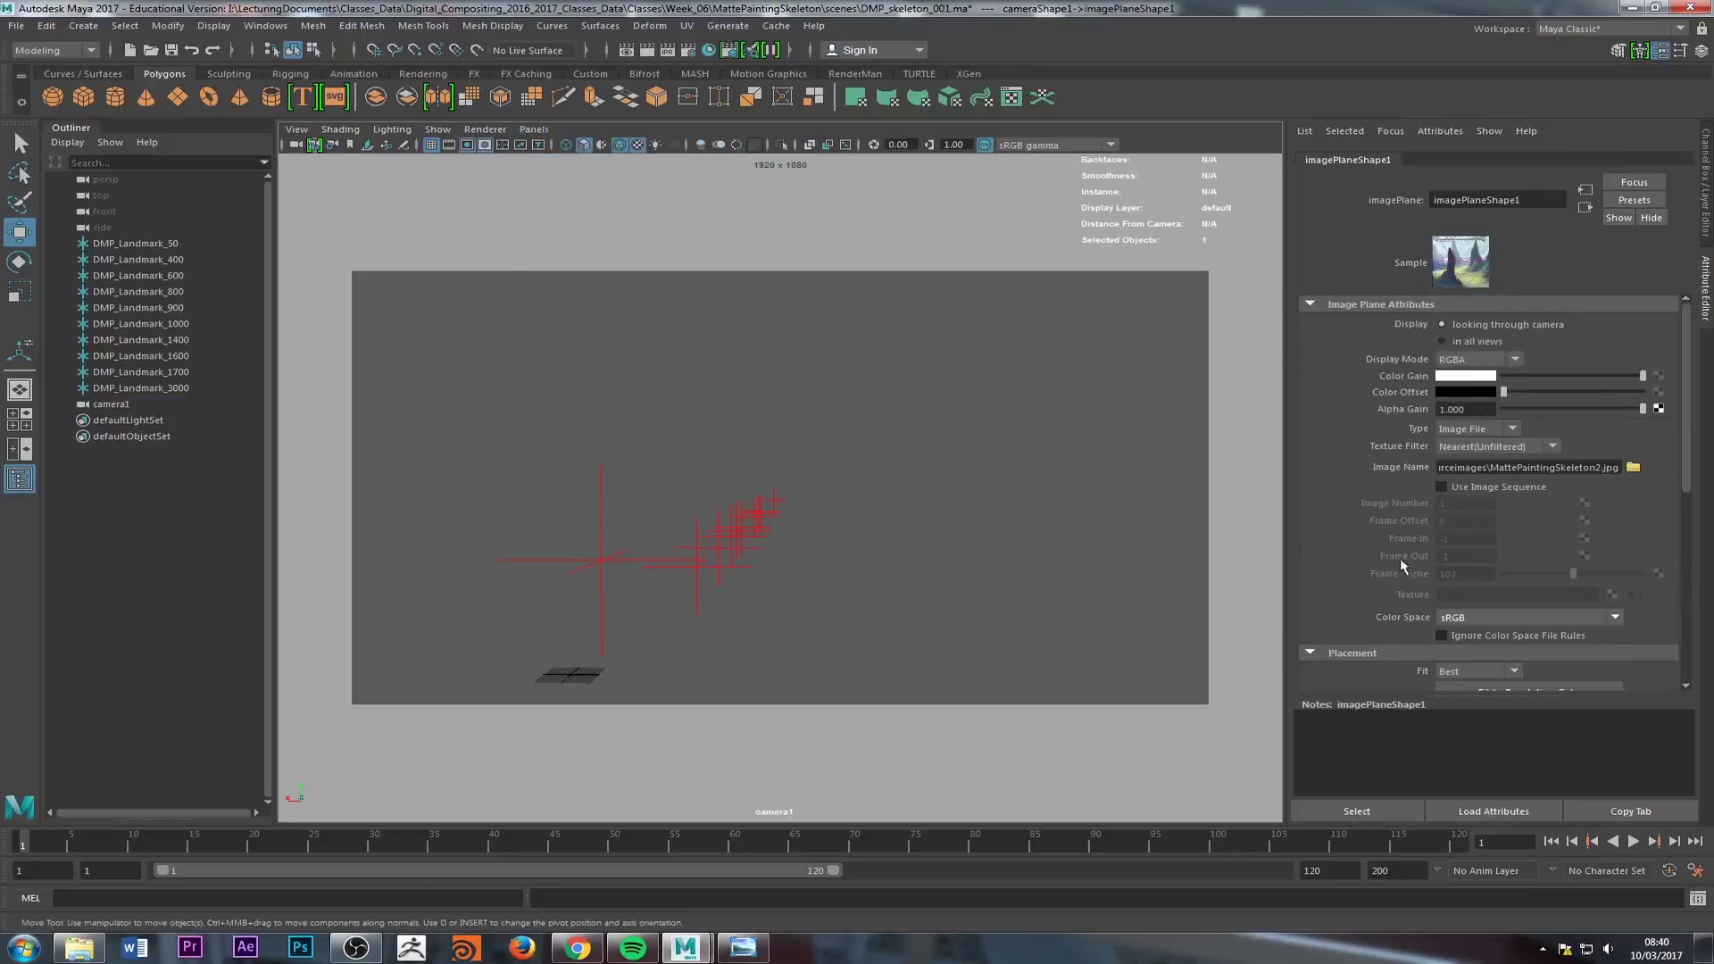
pyautogui.scroll(-5, 1380, 545)
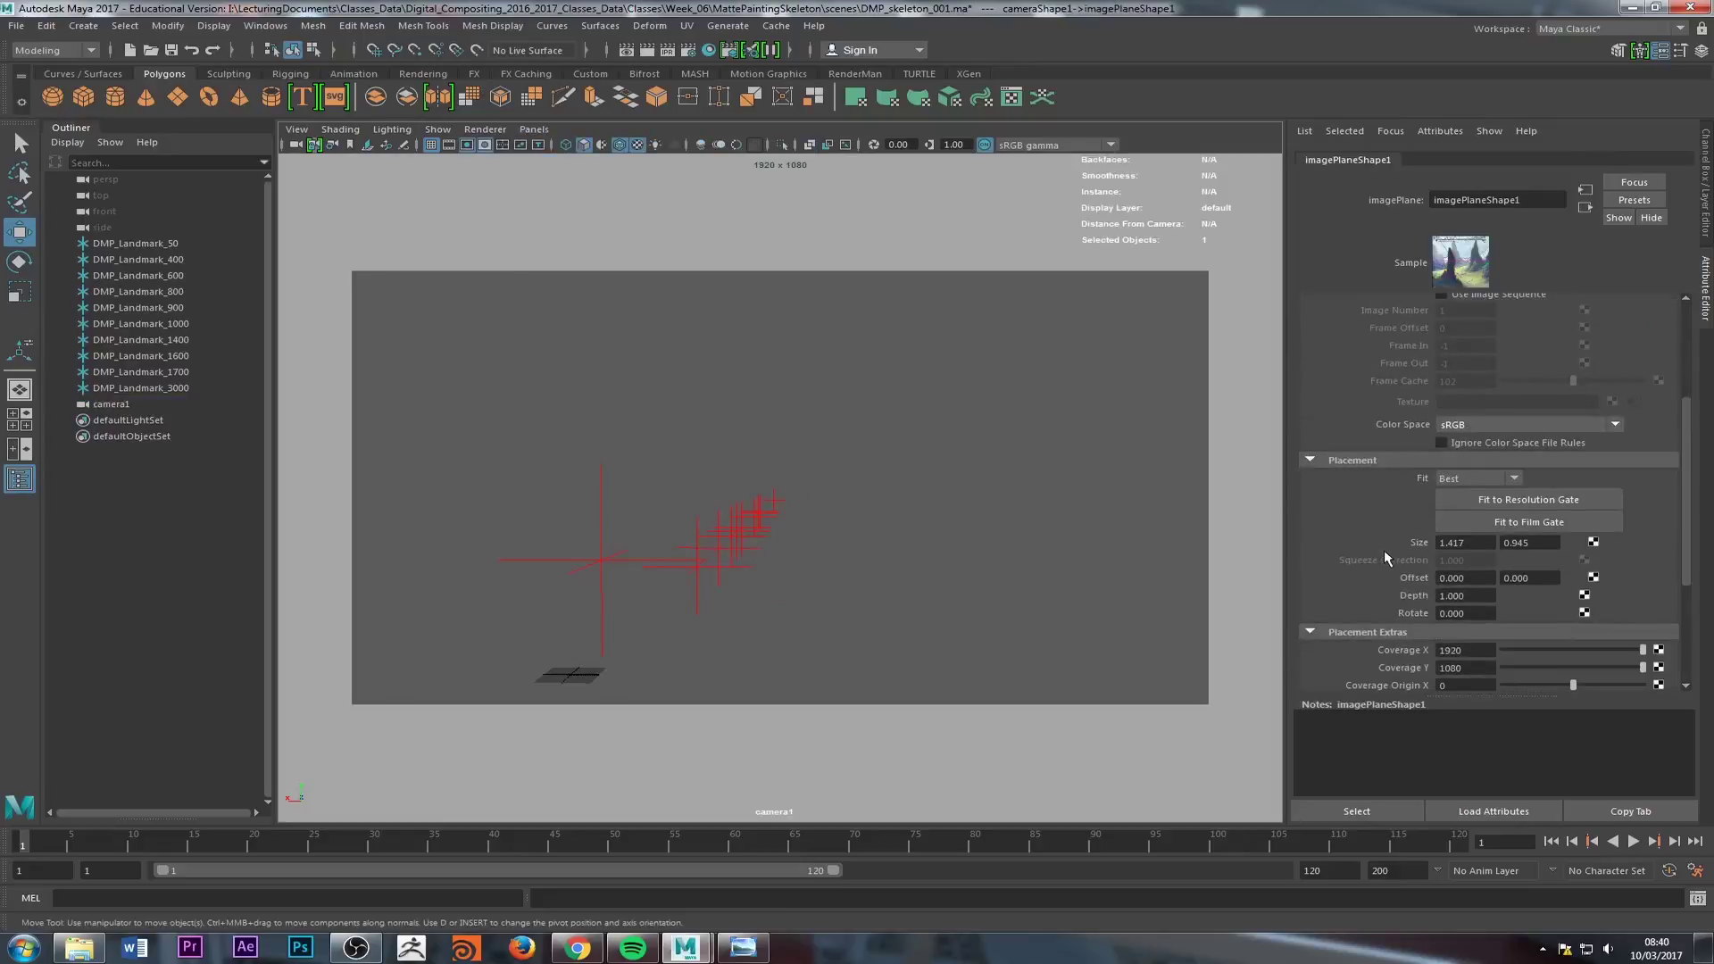
pyautogui.click(1471, 596)
pyautogui.write('0.1')
pyautogui.press('Return')
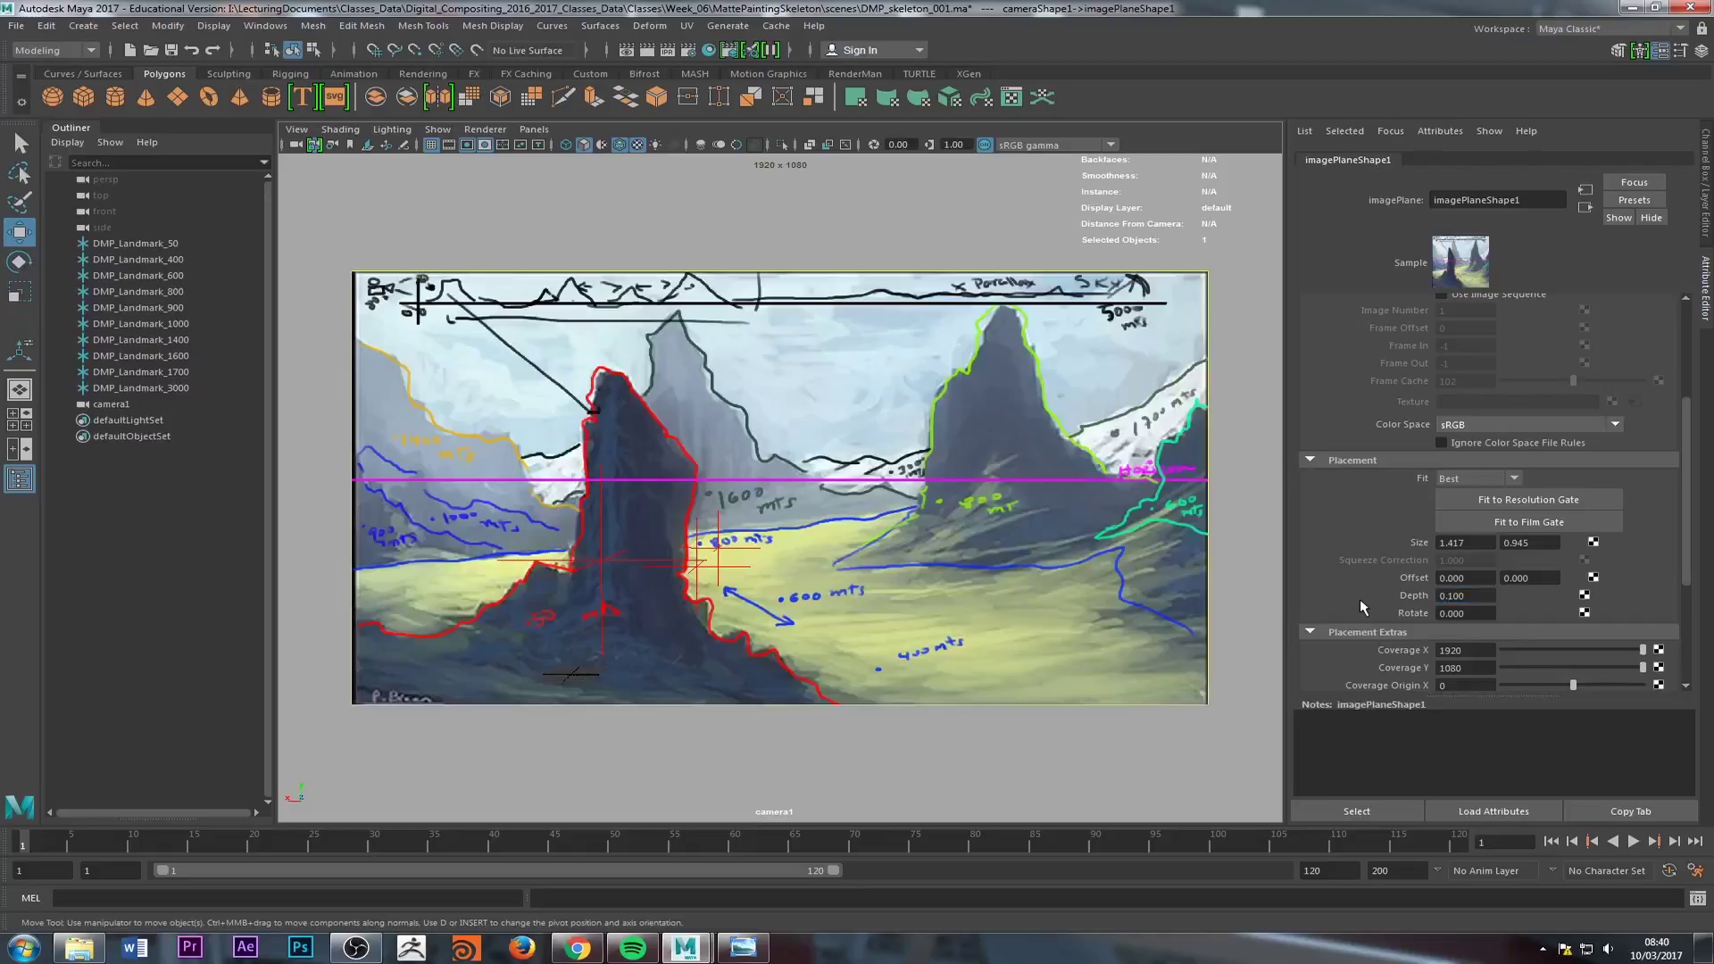
# Step: Set the image plane's depth back to 1, display it in all views, and return to the perspective view
pyautogui.doubleClick(1462, 596)
pyautogui.write('1')
pyautogui.press('Return')
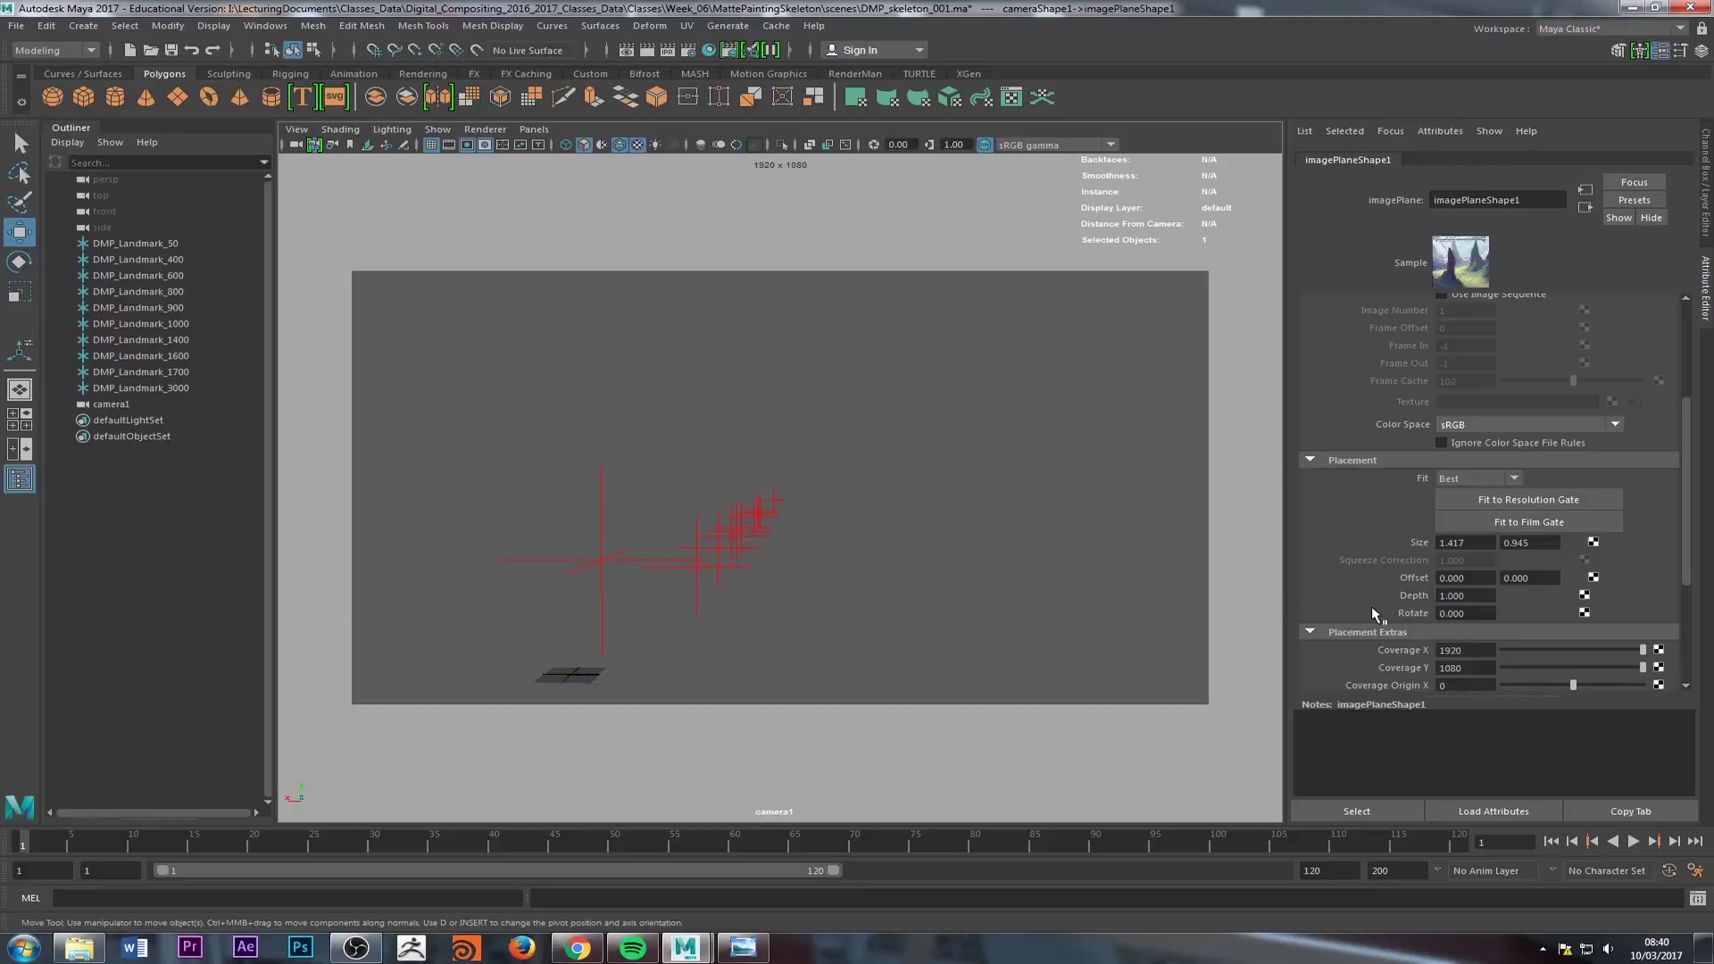
pyautogui.scroll(3, 1451, 363)
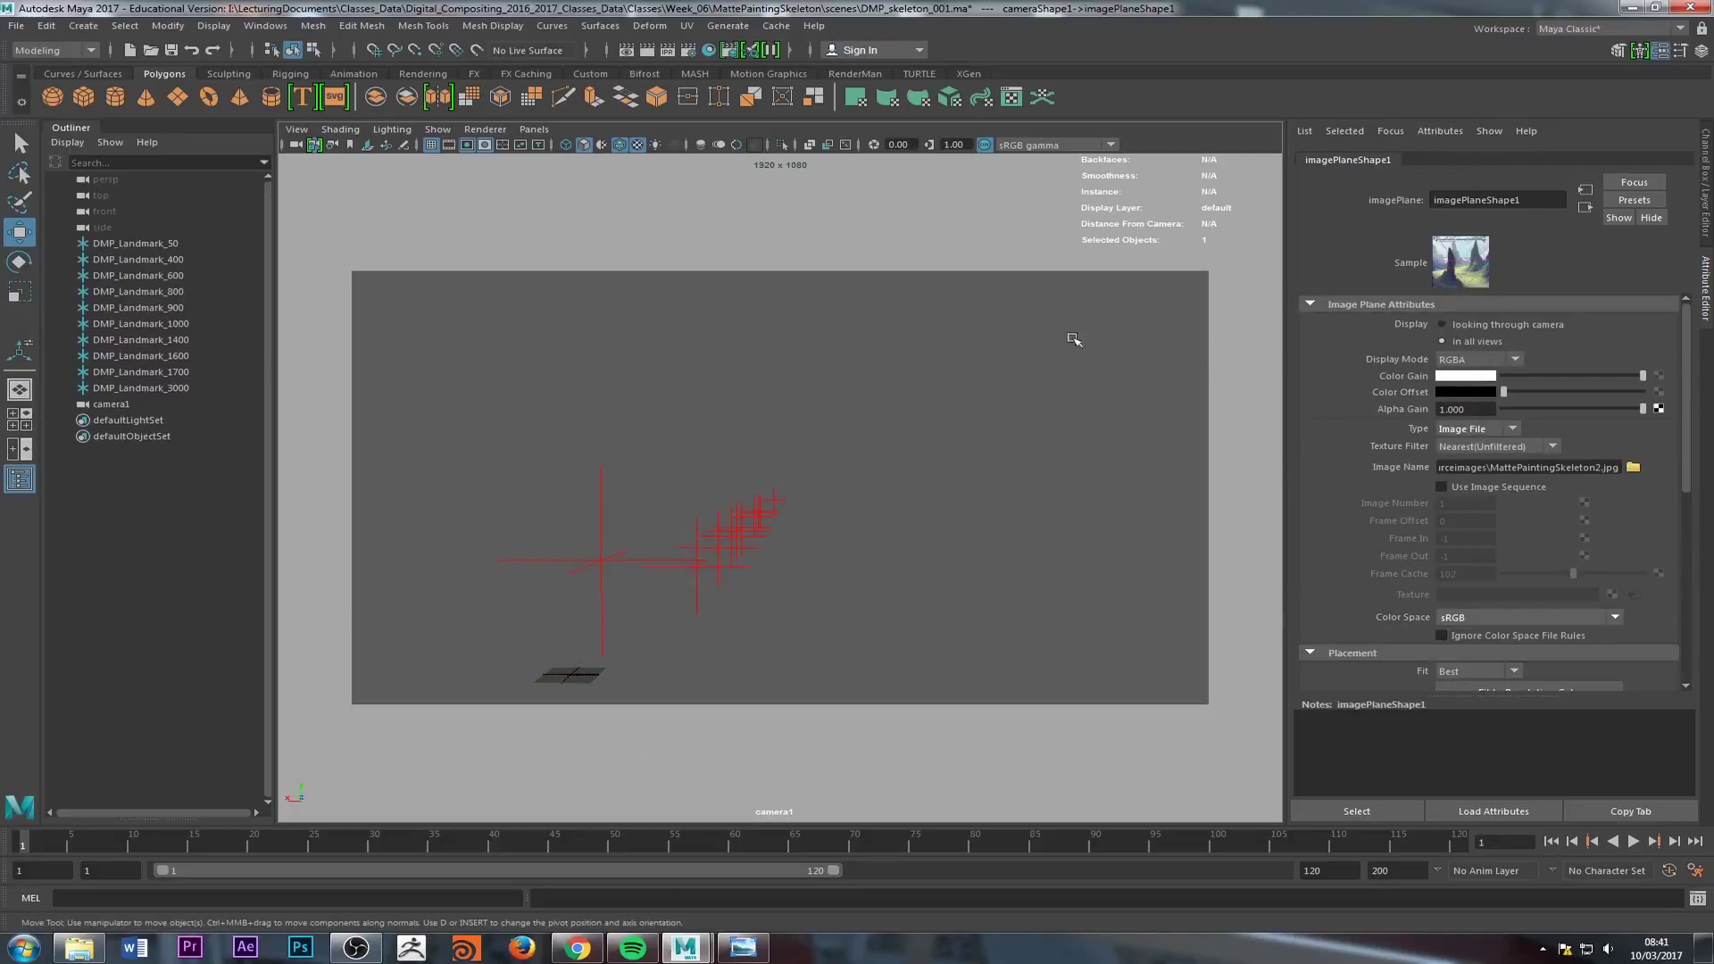
pyautogui.click(19, 390)
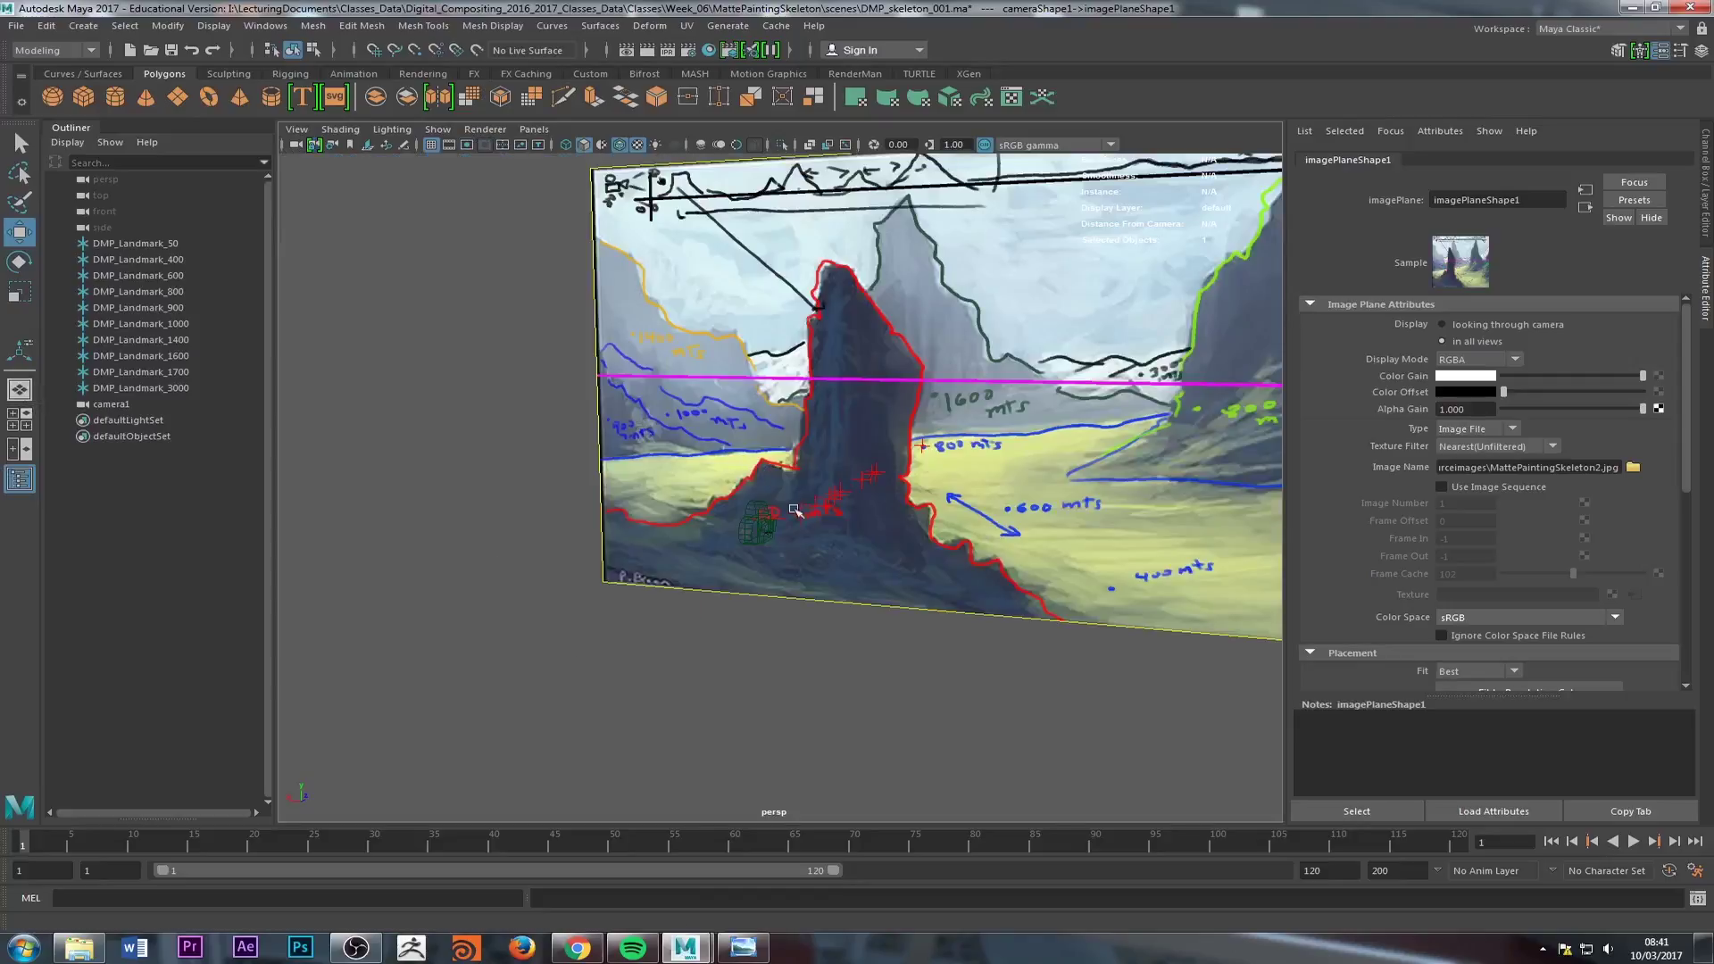
# Step: Try image plane depths of 0.5 and 0.4 while checking its distance from the camera in perspective
pyautogui.scroll(-4, 1436, 560)
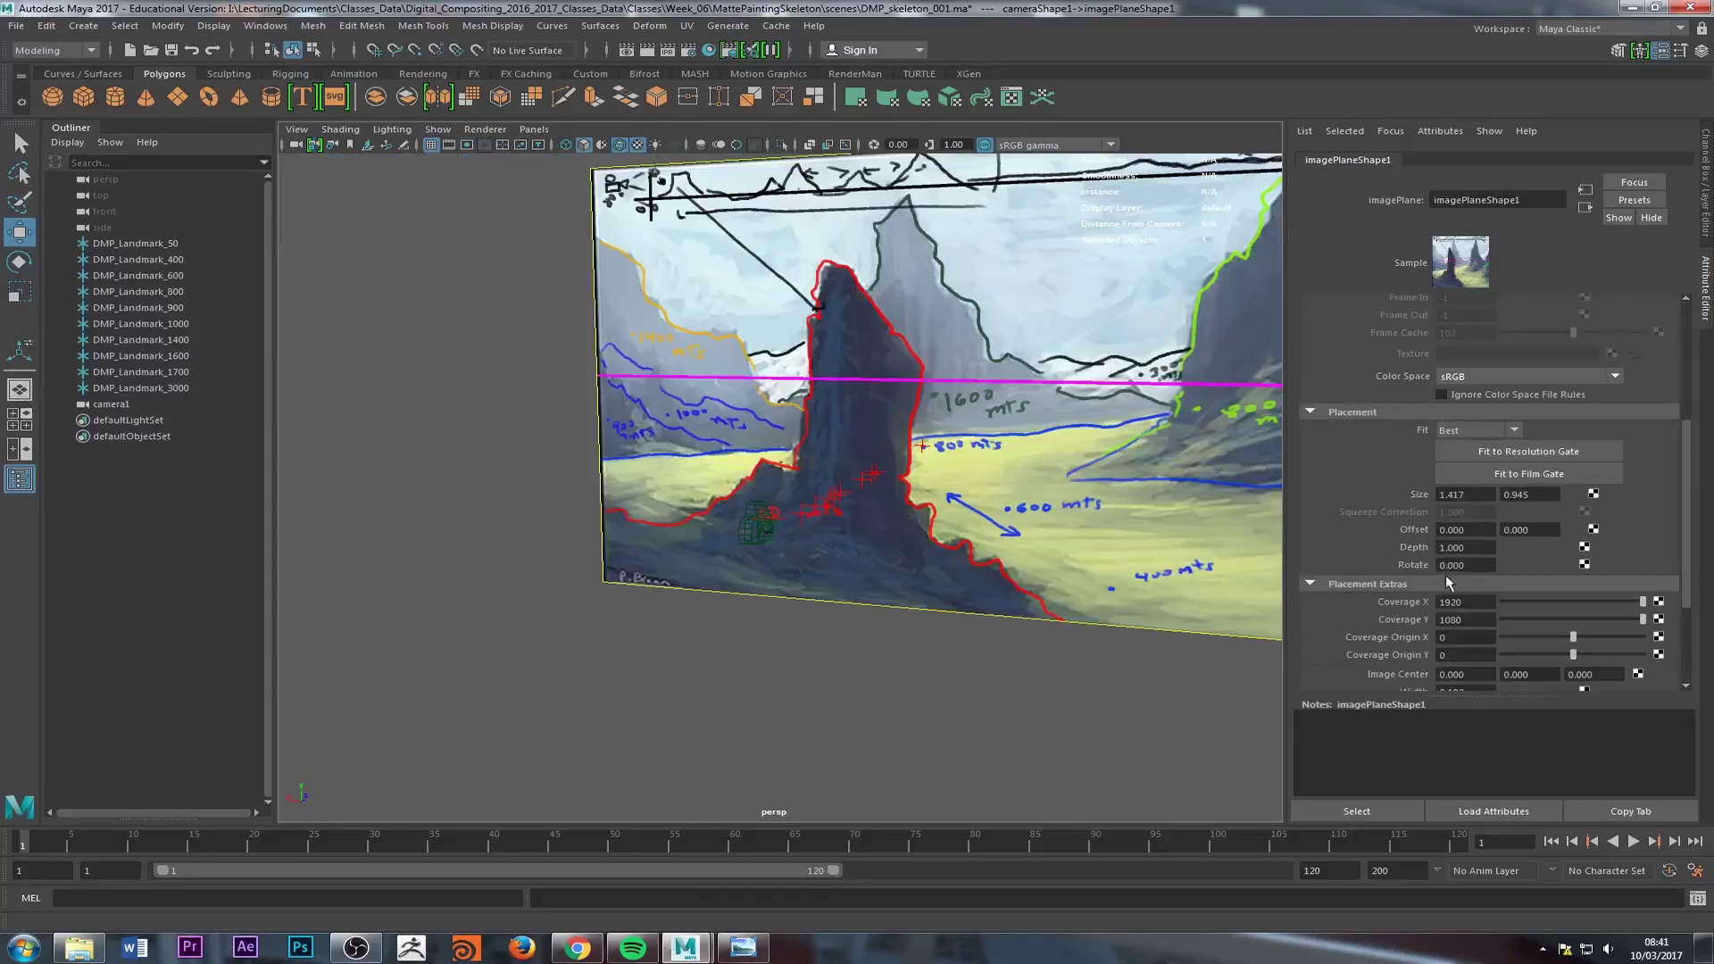
pyautogui.doubleClick(1453, 548)
pyautogui.press('BackSpace')
pyautogui.write('0.5')
pyautogui.press('Return')
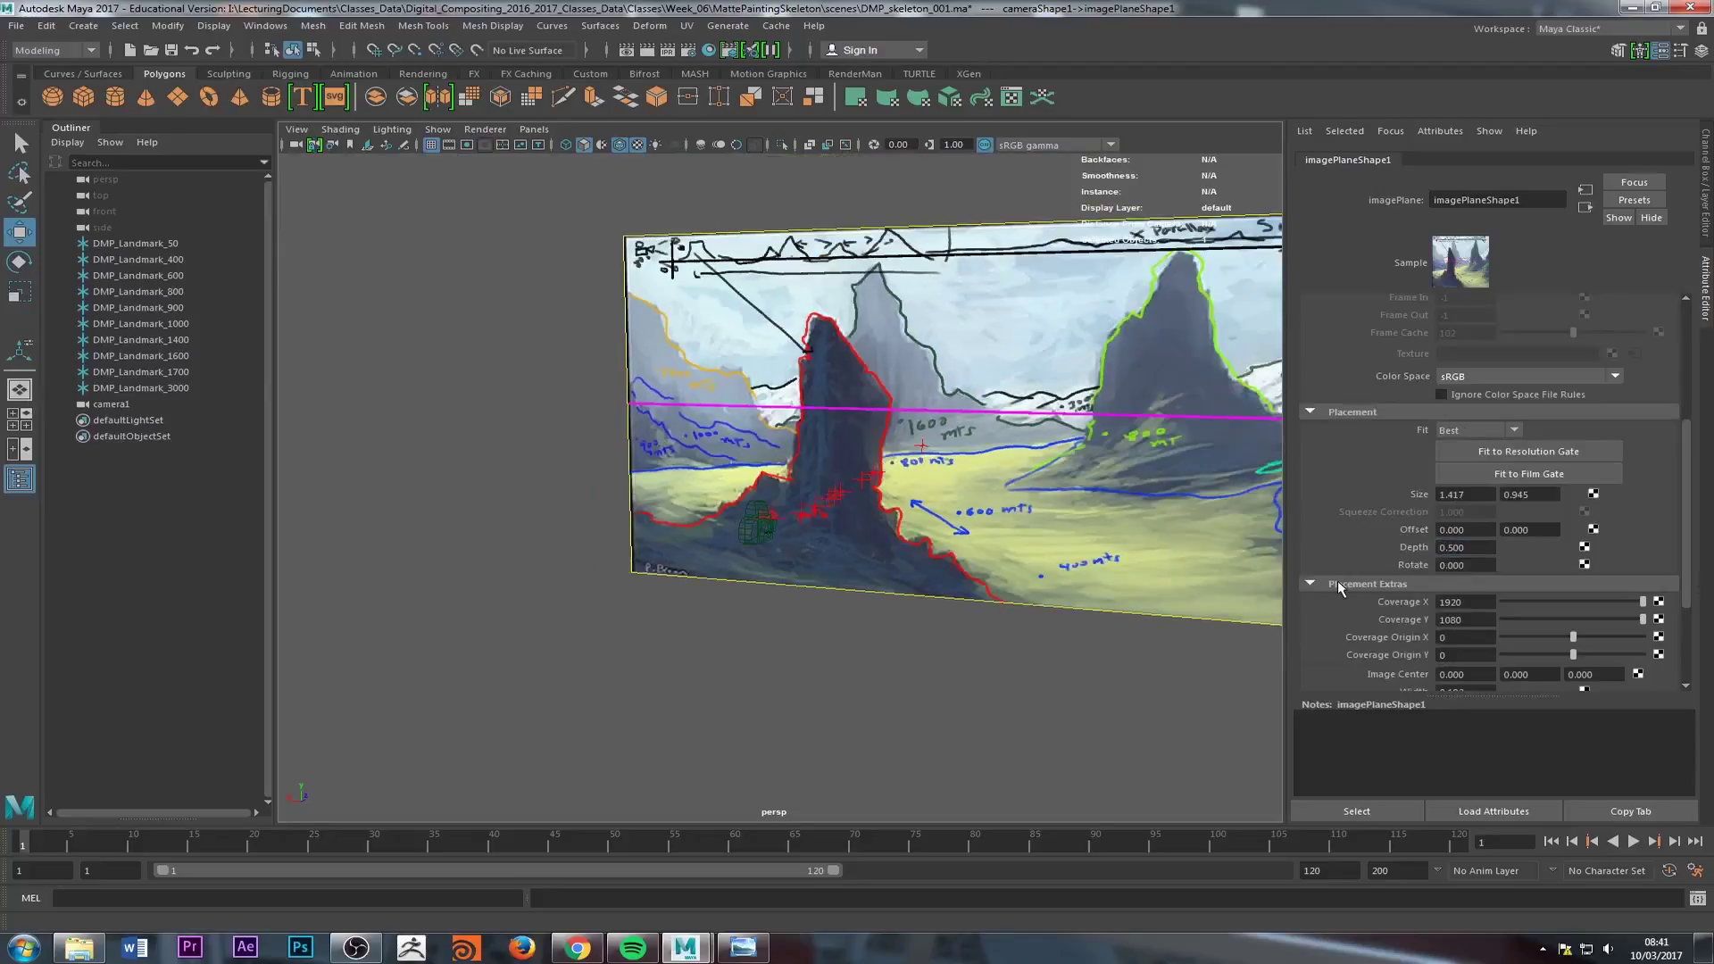
pyautogui.keyDown('alt'); pyautogui.moveTo(1107, 550); pyautogui.dragTo(943, 411); pyautogui.keyUp('alt')
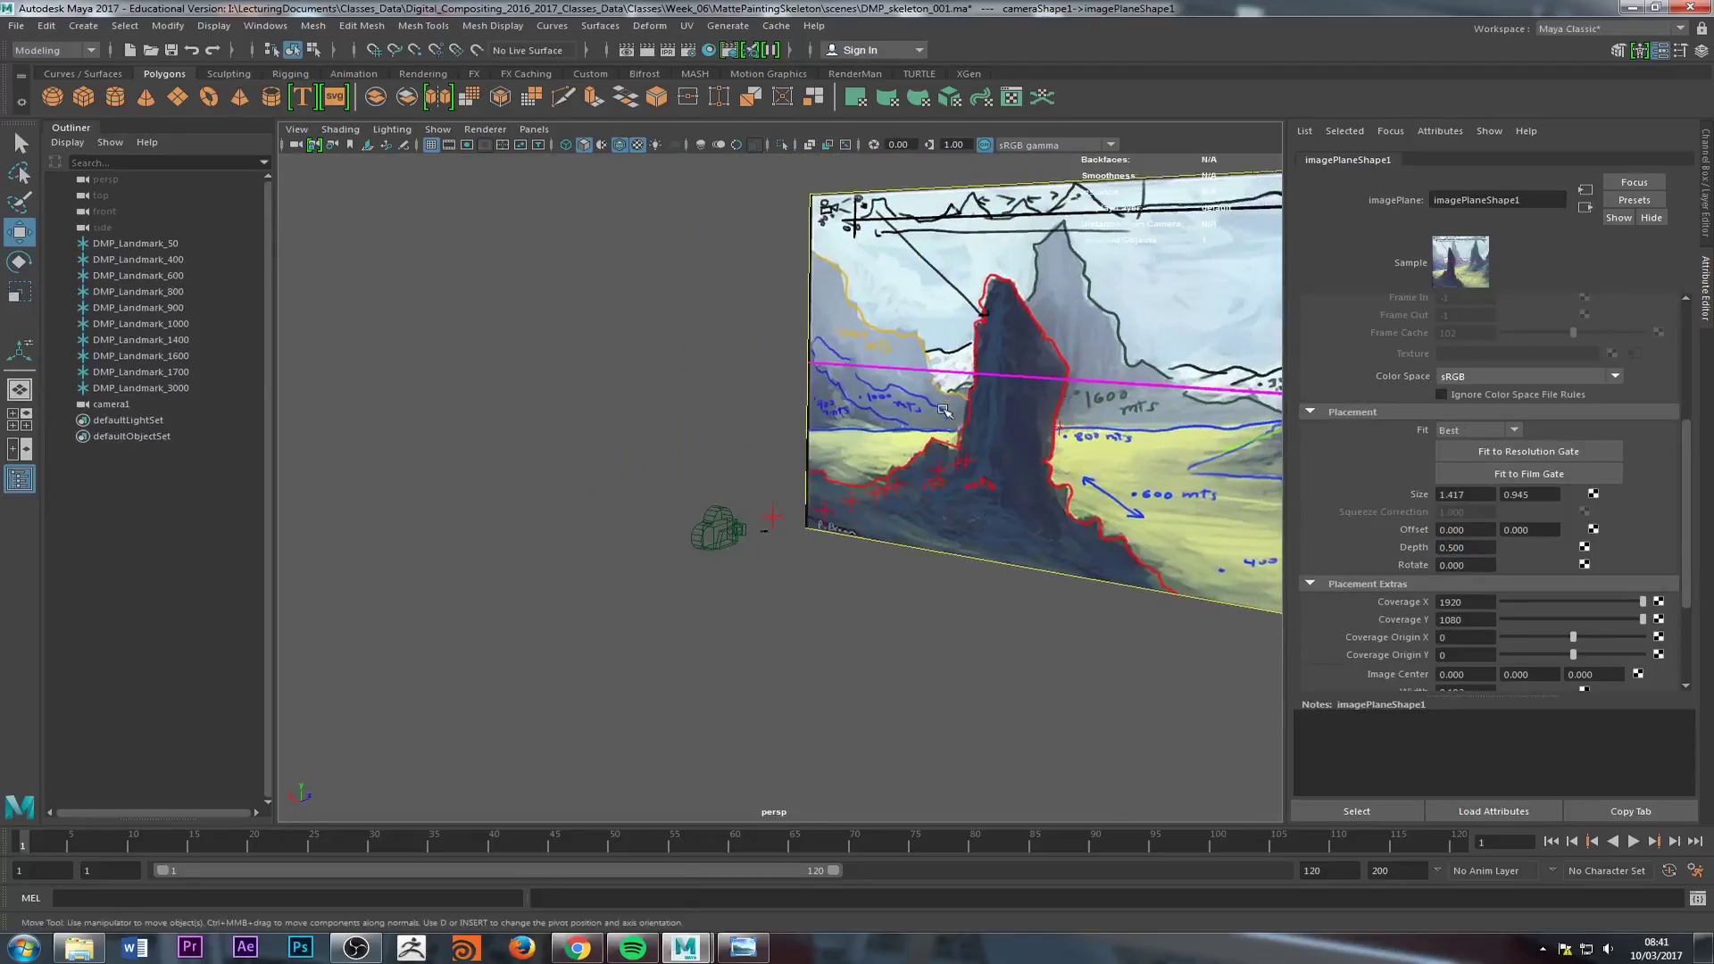
pyautogui.doubleClick(1467, 547)
pyautogui.write('0.4')
pyautogui.press('Return')
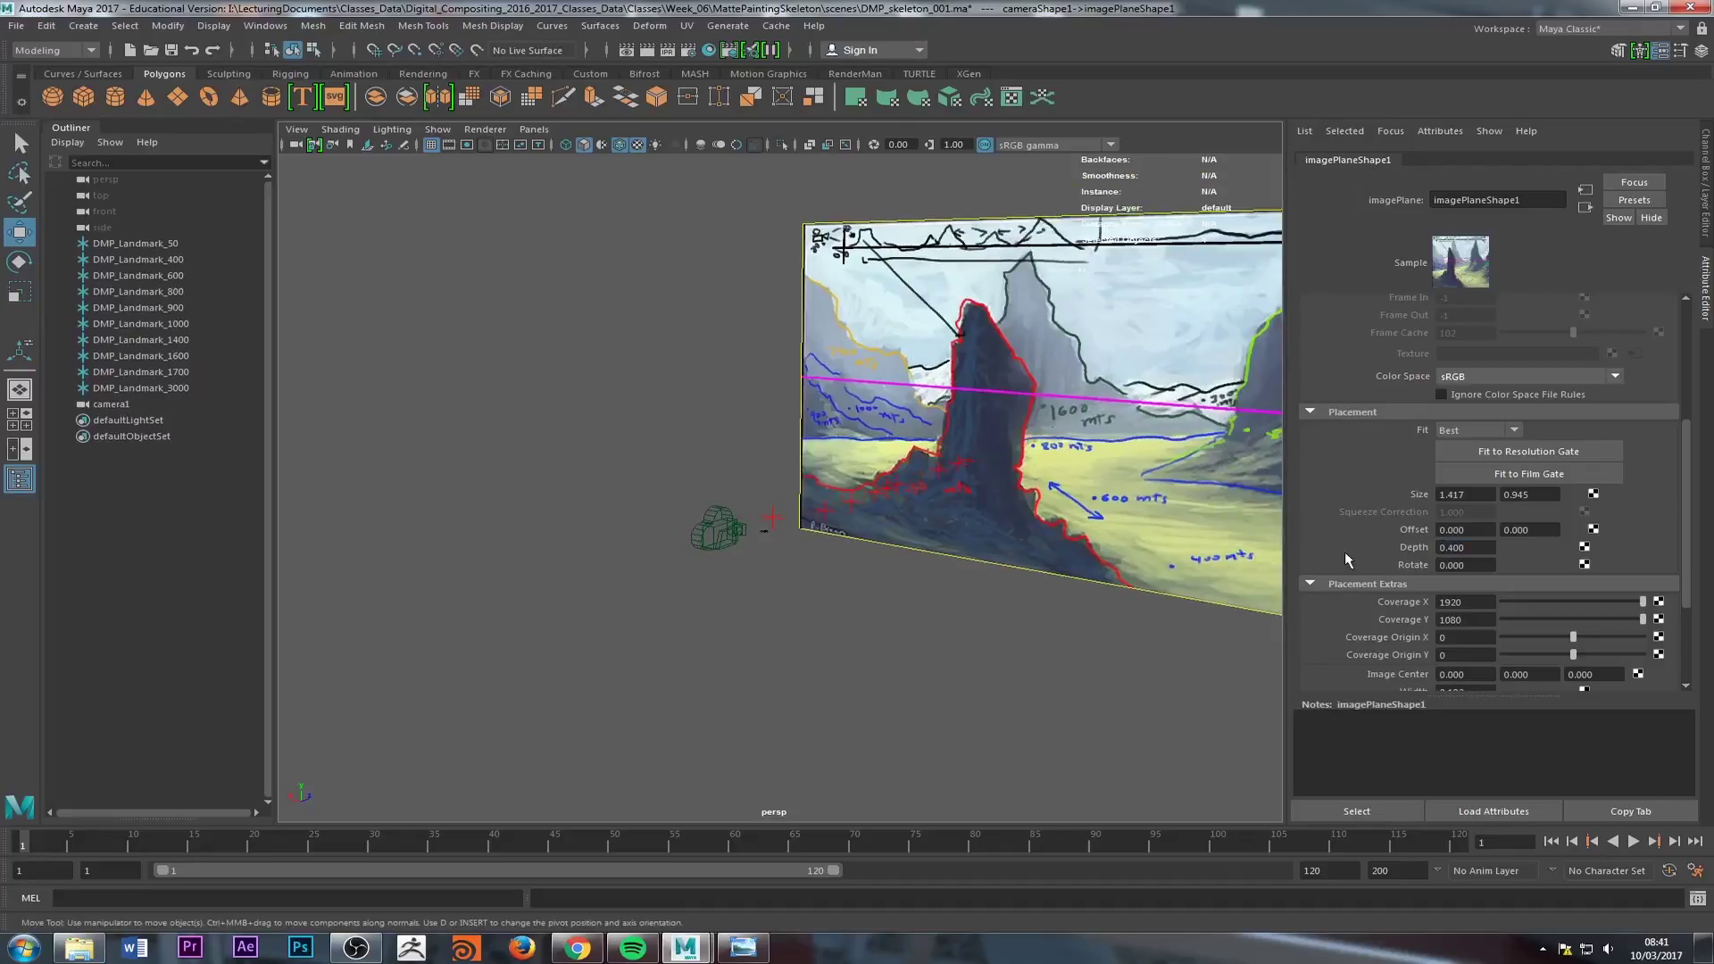
# Step: Set the image plane's depth to 0.1 and its display to looking through camera only
pyautogui.doubleClick(1460, 547)
pyautogui.write('0.1')
pyautogui.press('Return')
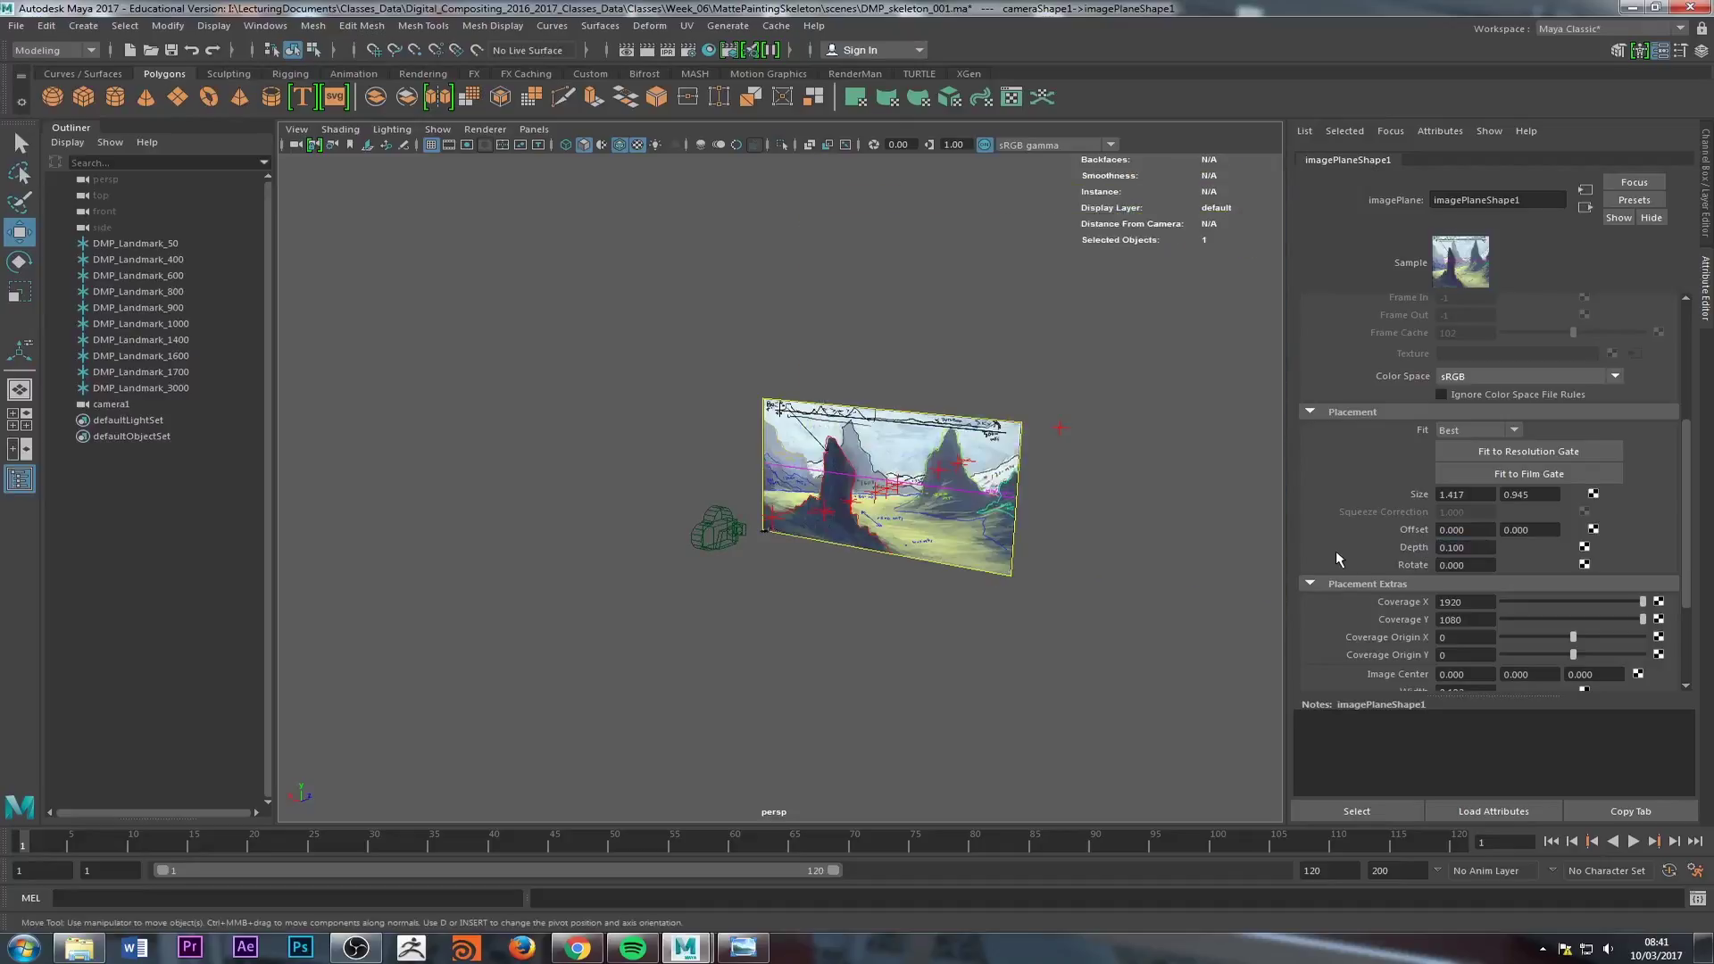
pyautogui.keyDown('alt'); pyautogui.moveTo(915, 606); pyautogui.dragTo(584, 513); pyautogui.keyUp('alt')
pyautogui.scroll(5, 1422, 404)
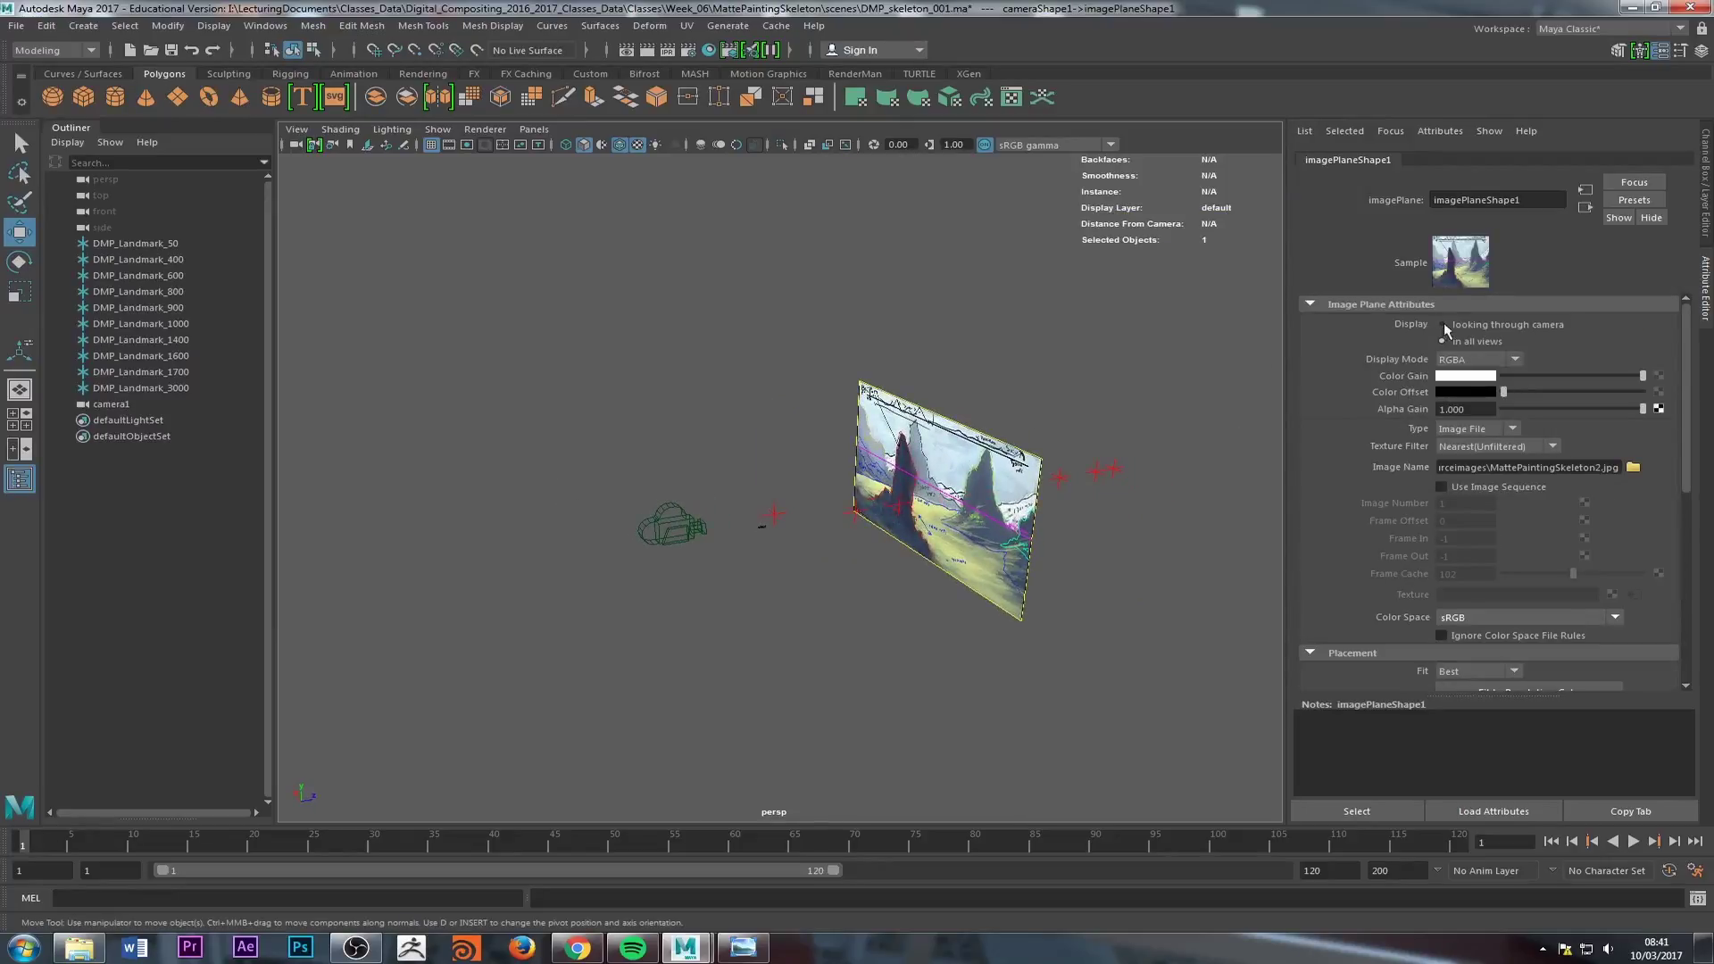
pyautogui.click(1458, 327)
# Step: Select camera1, look through it, and lower its image plane's alpha gain to about 0.344
pyautogui.click(674, 526)
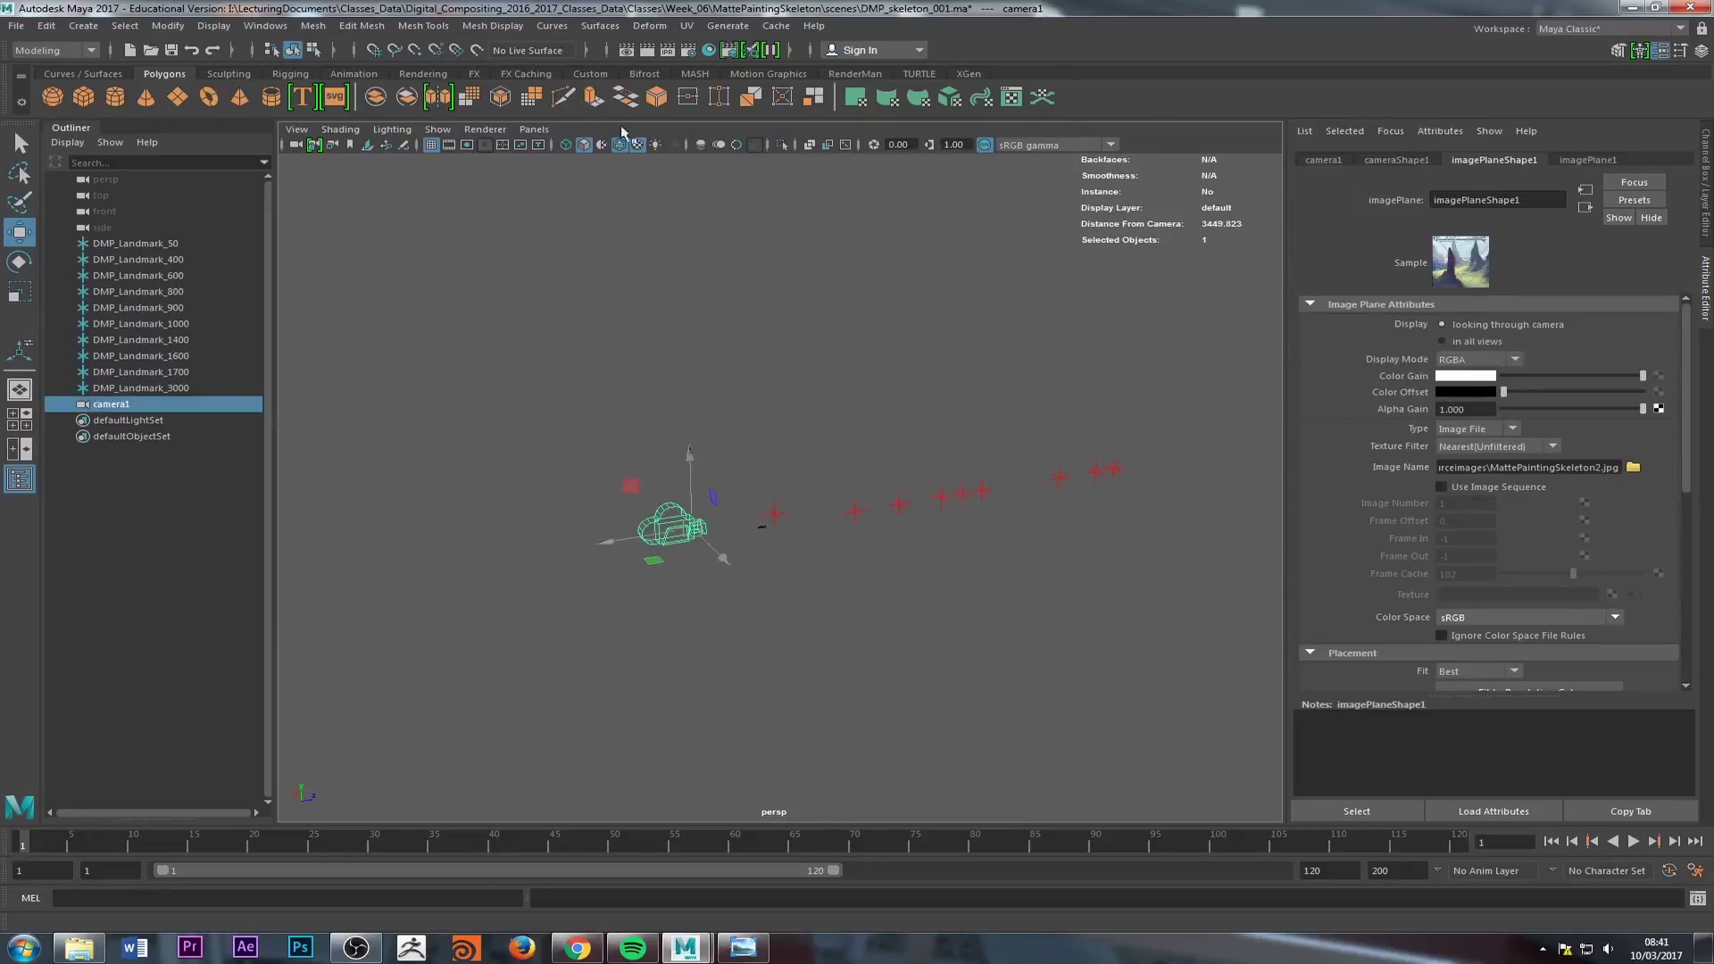
pyautogui.click(541, 130)
pyautogui.moveTo(571, 144)
pyautogui.click(741, 147)
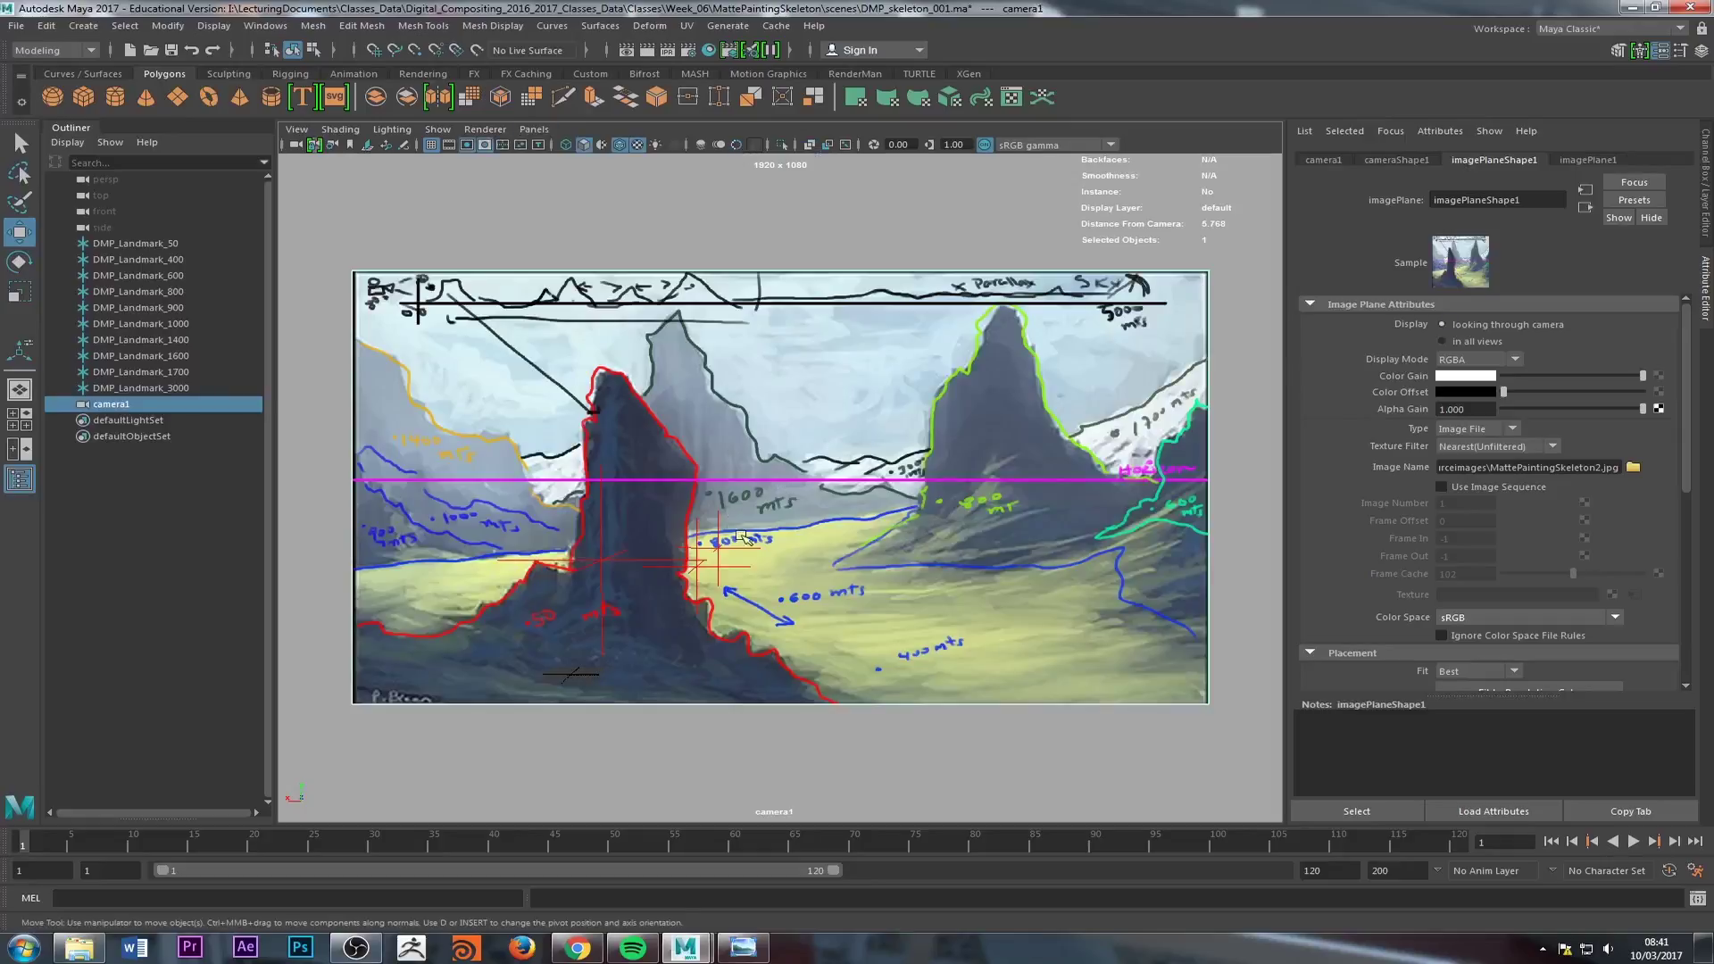
pyautogui.moveTo(1639, 410); pyautogui.dragTo(1550, 416)
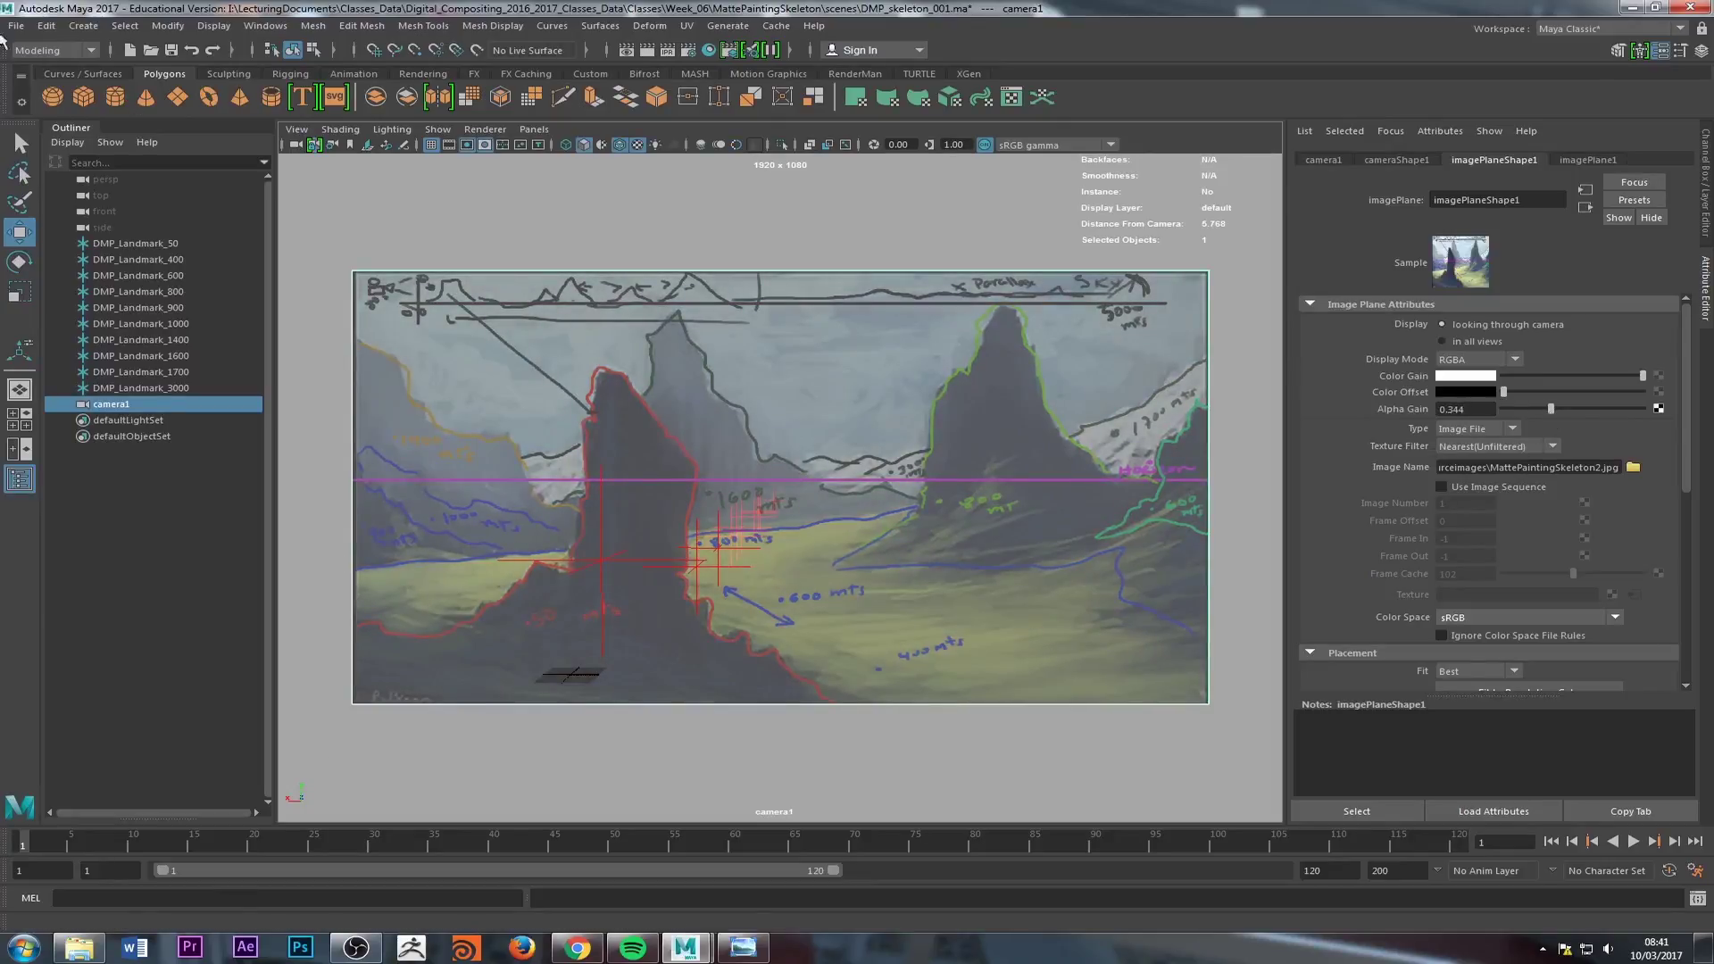
# Step: Create a polygon plane at the origin, scale it up uniformly to about 1771, and switch the view to wireframe
pyautogui.click(178, 97)
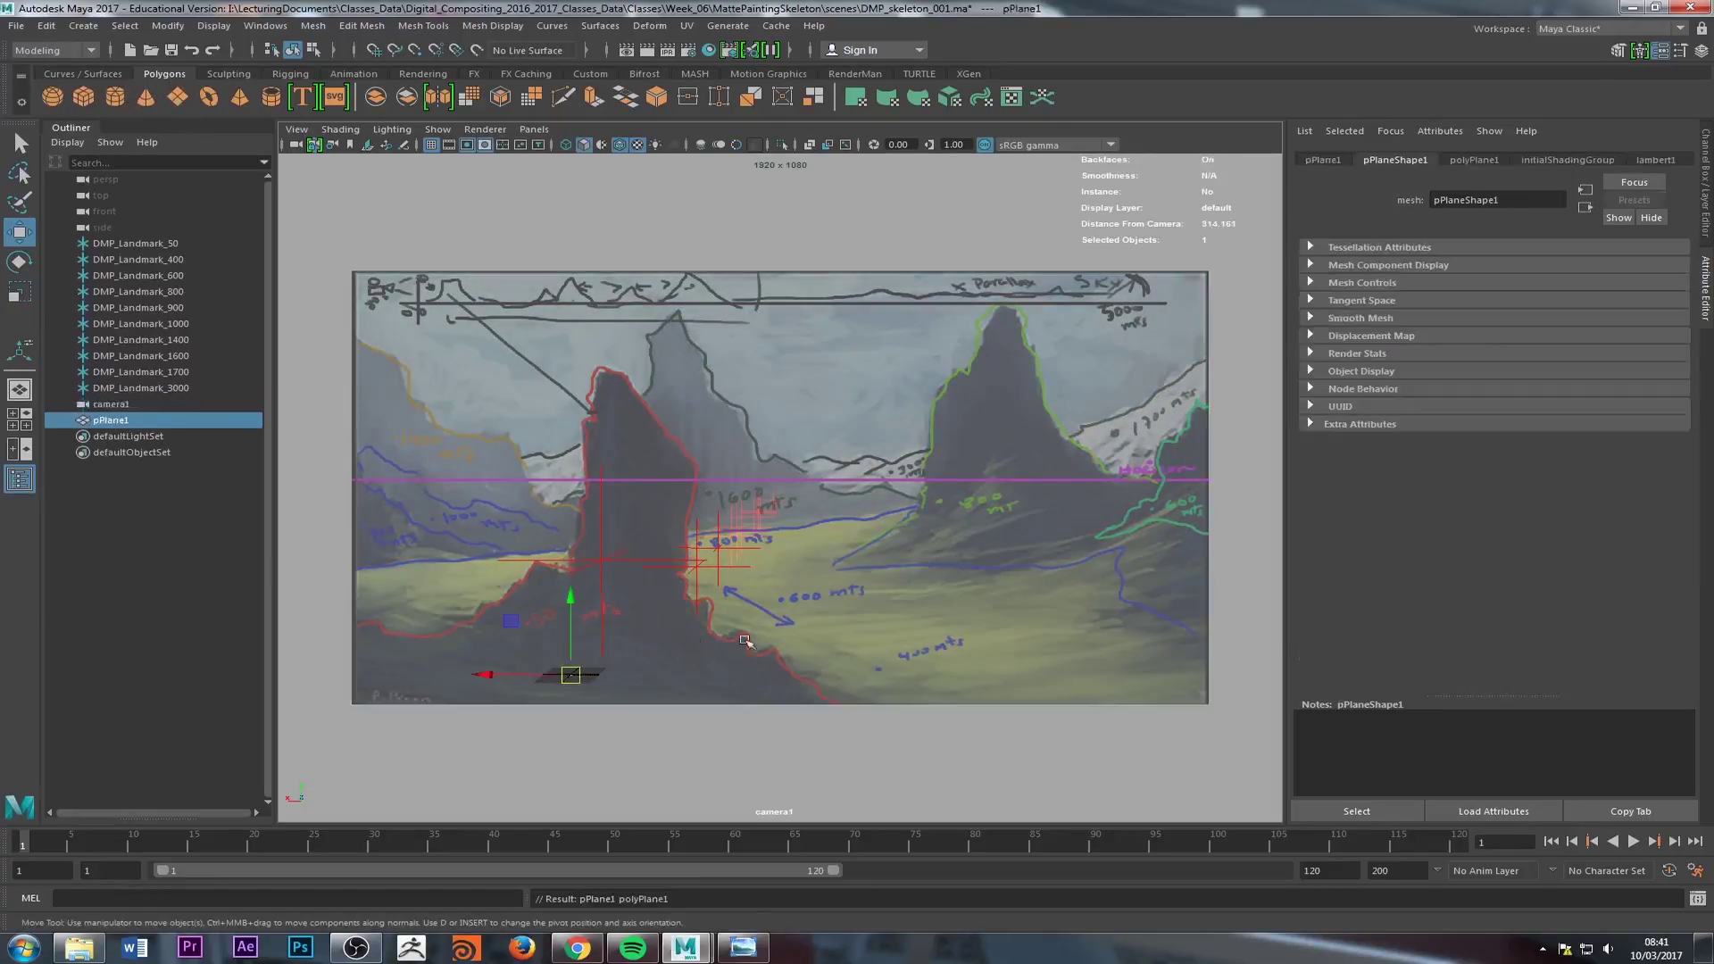
pyautogui.press('r')
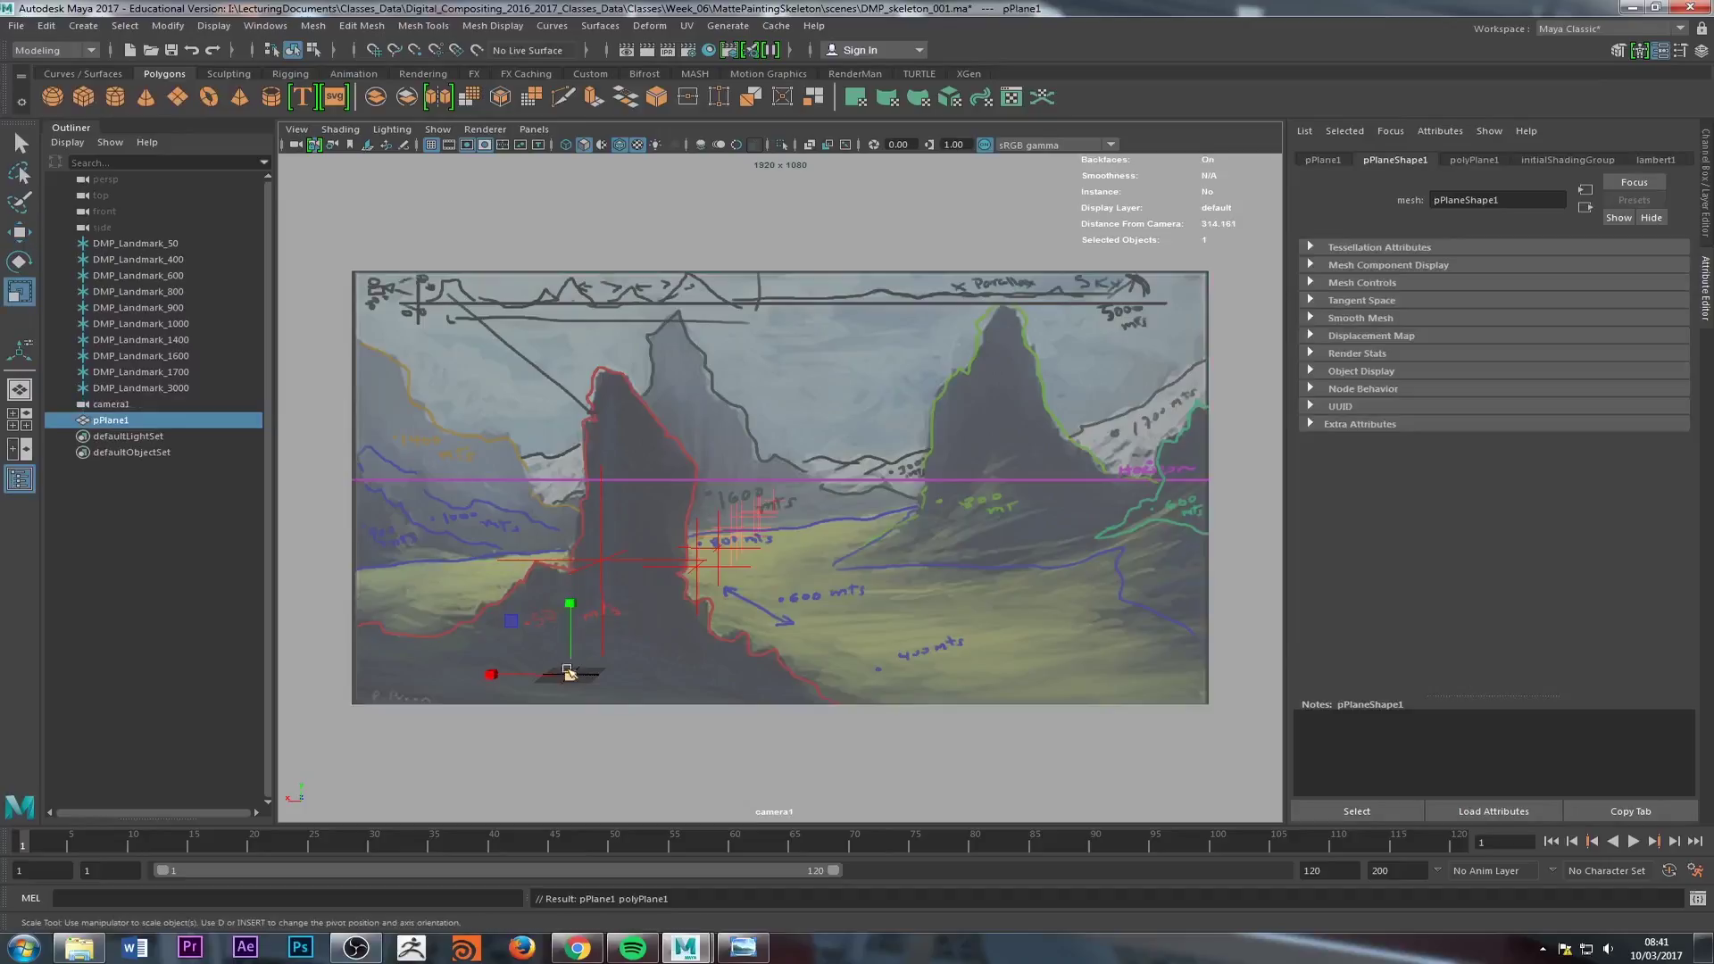
pyautogui.moveTo(570, 675); pyautogui.dragTo(785, 642)
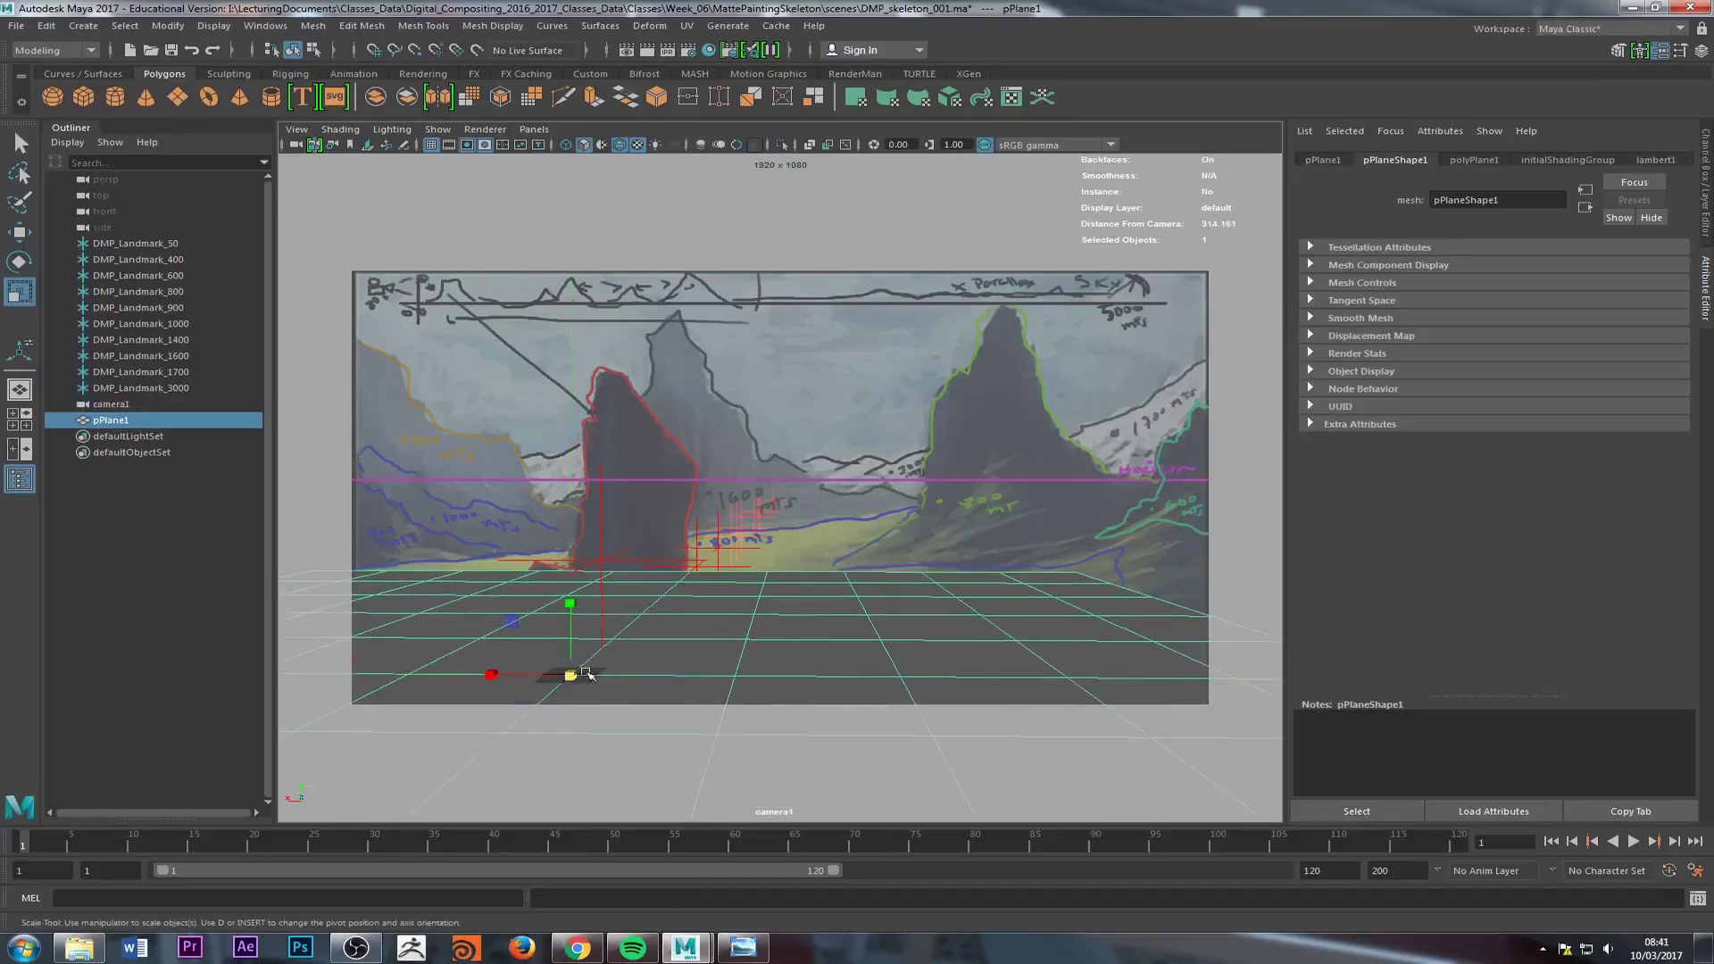
pyautogui.moveTo(588, 674); pyautogui.dragTo(941, 499)
pyautogui.press('4')
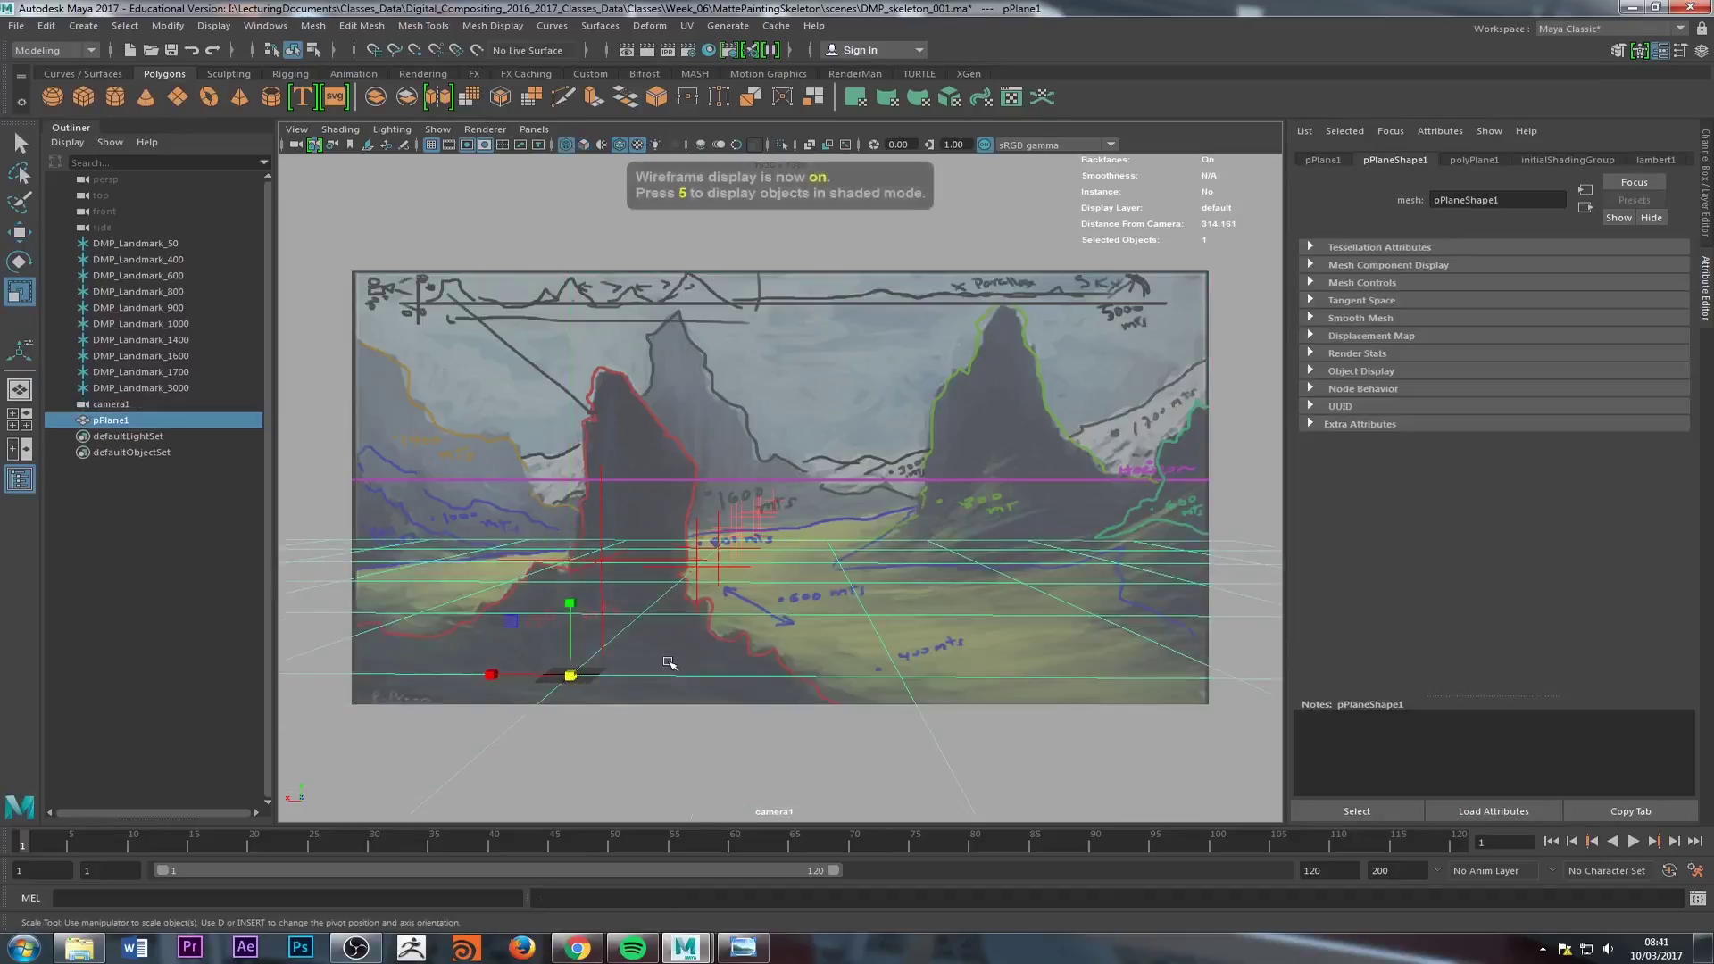
pyautogui.moveTo(552, 682); pyautogui.dragTo(643, 676)
# Step: Set the plane's Scale X, Y and Z to 5000, and raise all three further to 20000
pyautogui.click(1709, 185)
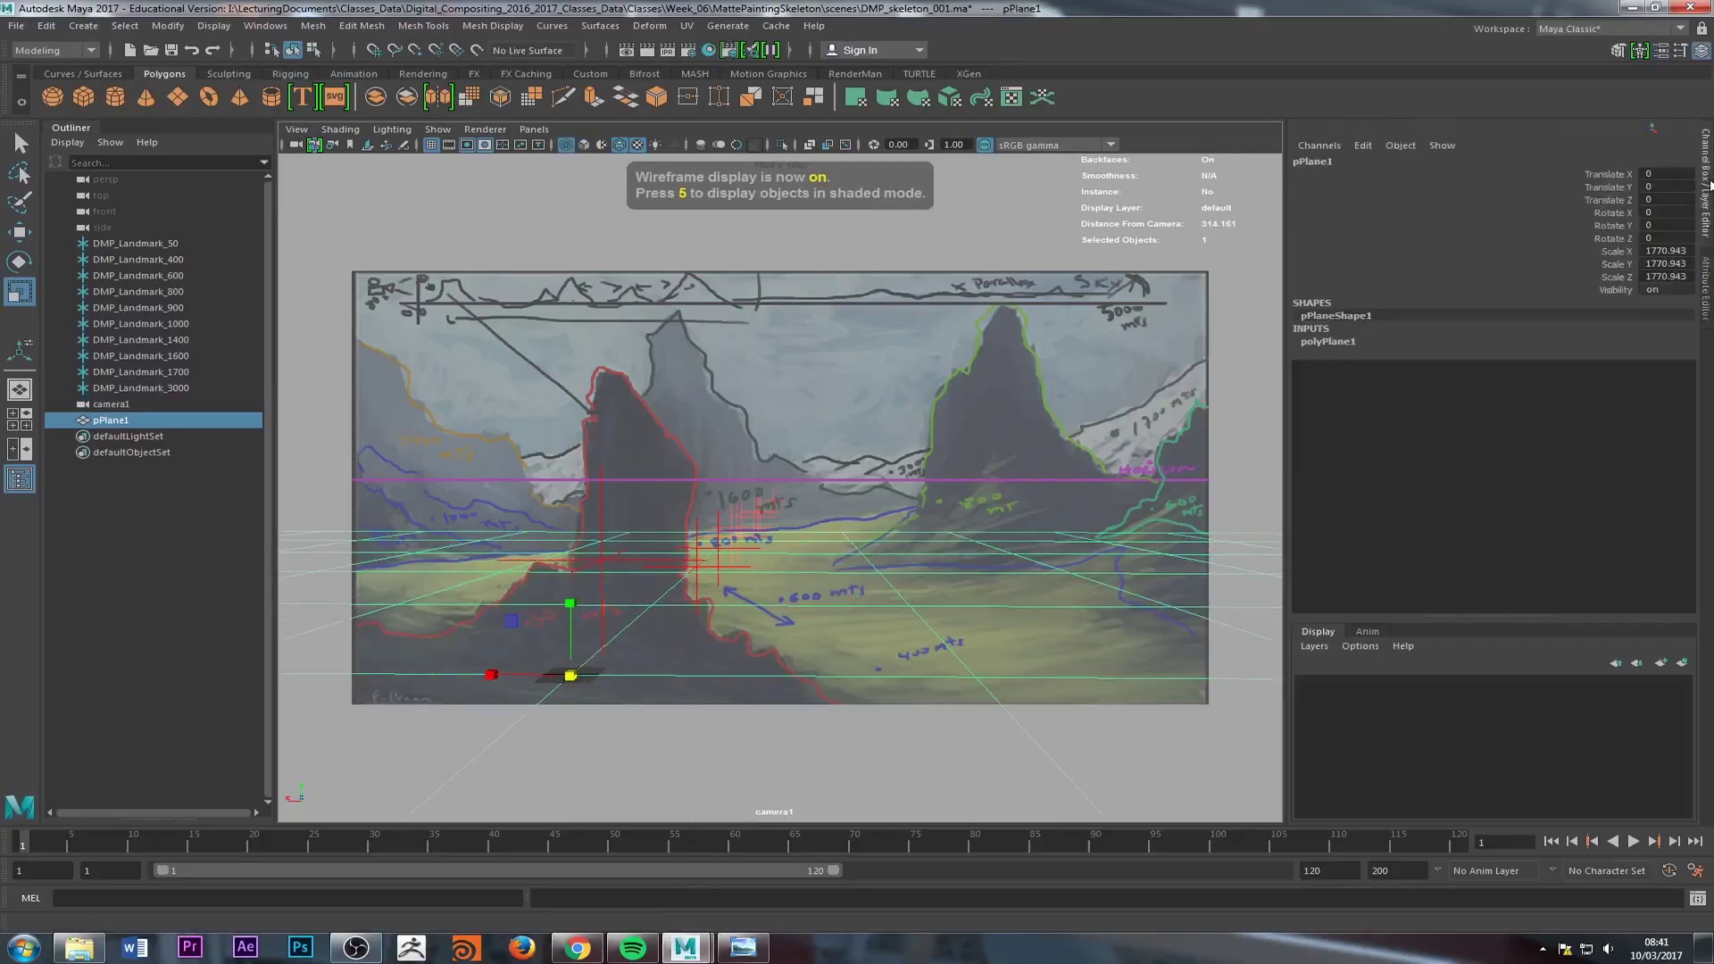
pyautogui.moveTo(1682, 252); pyautogui.dragTo(1687, 278)
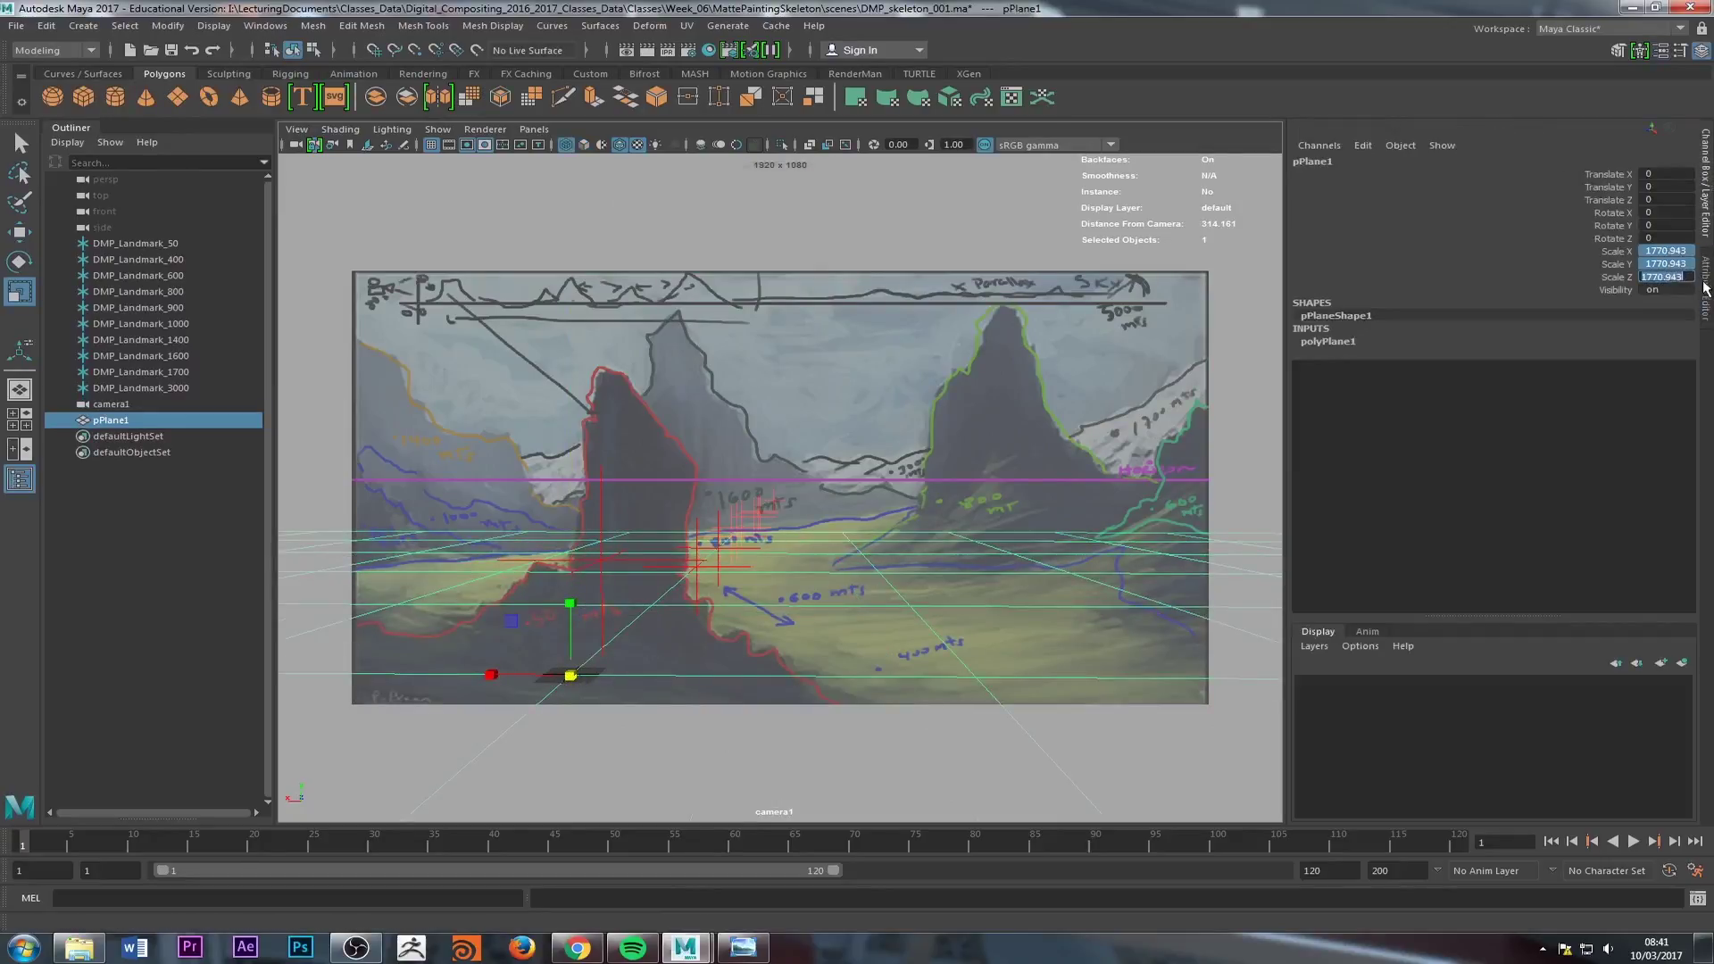
pyautogui.write('5000')
pyautogui.press('Return')
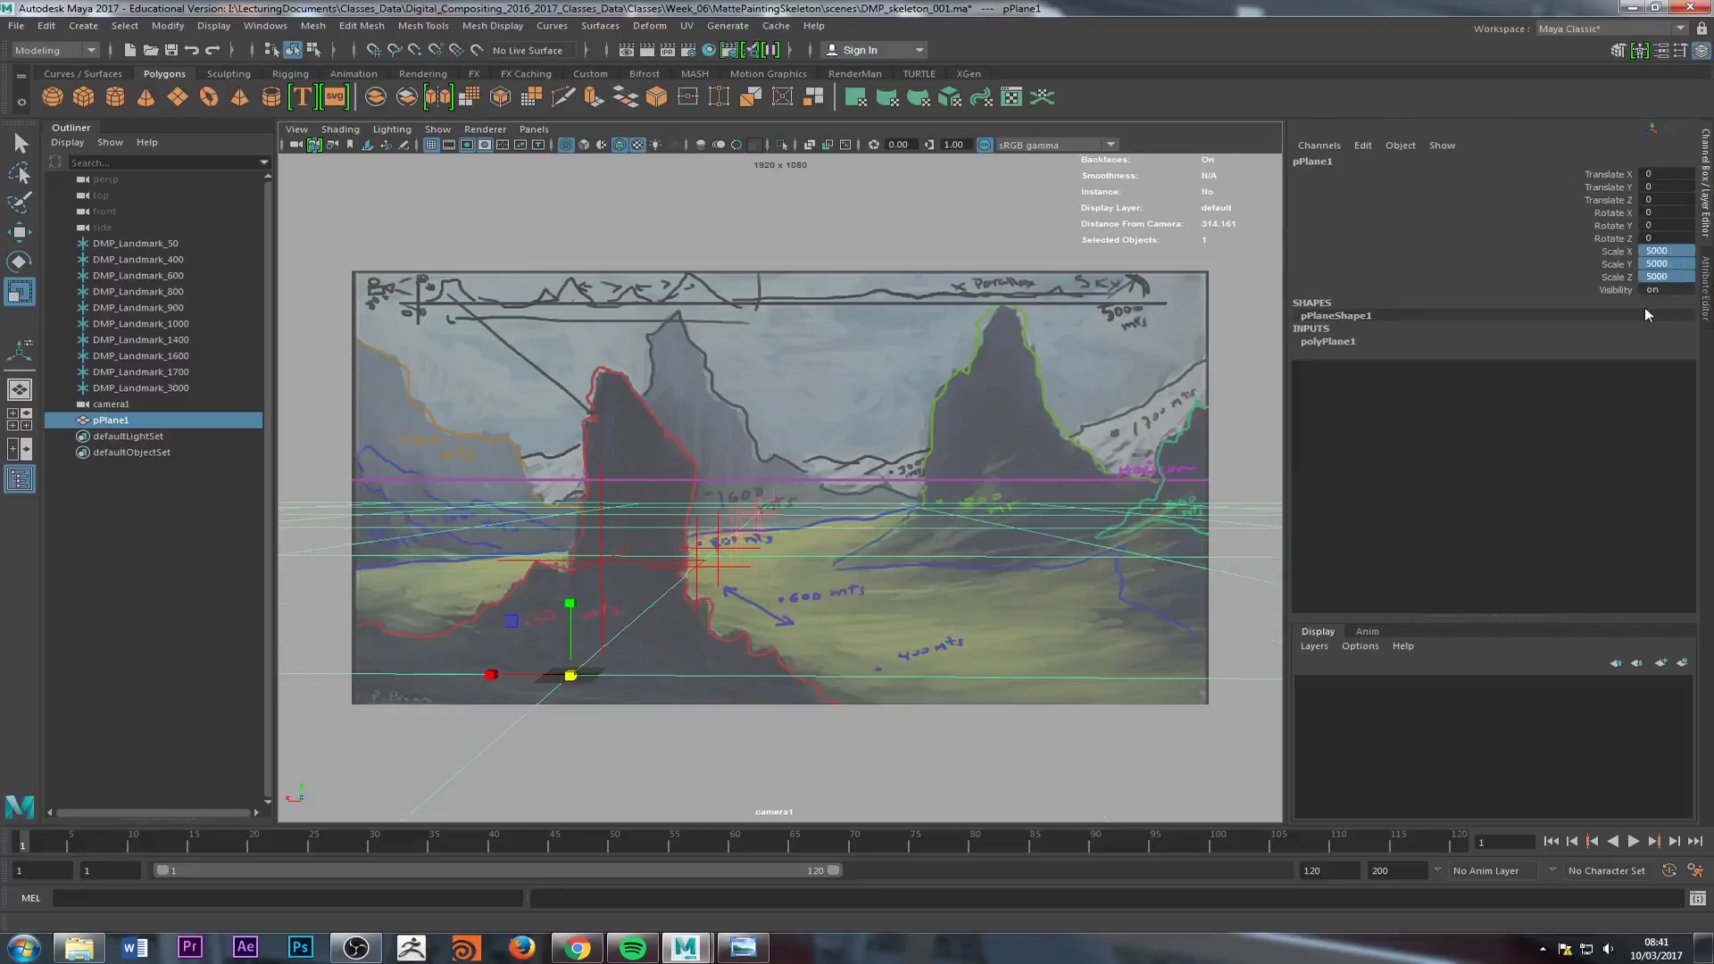
pyautogui.moveTo(1661, 251); pyautogui.dragTo(1671, 281)
pyautogui.write('20000')
pyautogui.press('Return')
# Step: Set the plane's width and height subdivisions to 100 each
pyautogui.click(1350, 342)
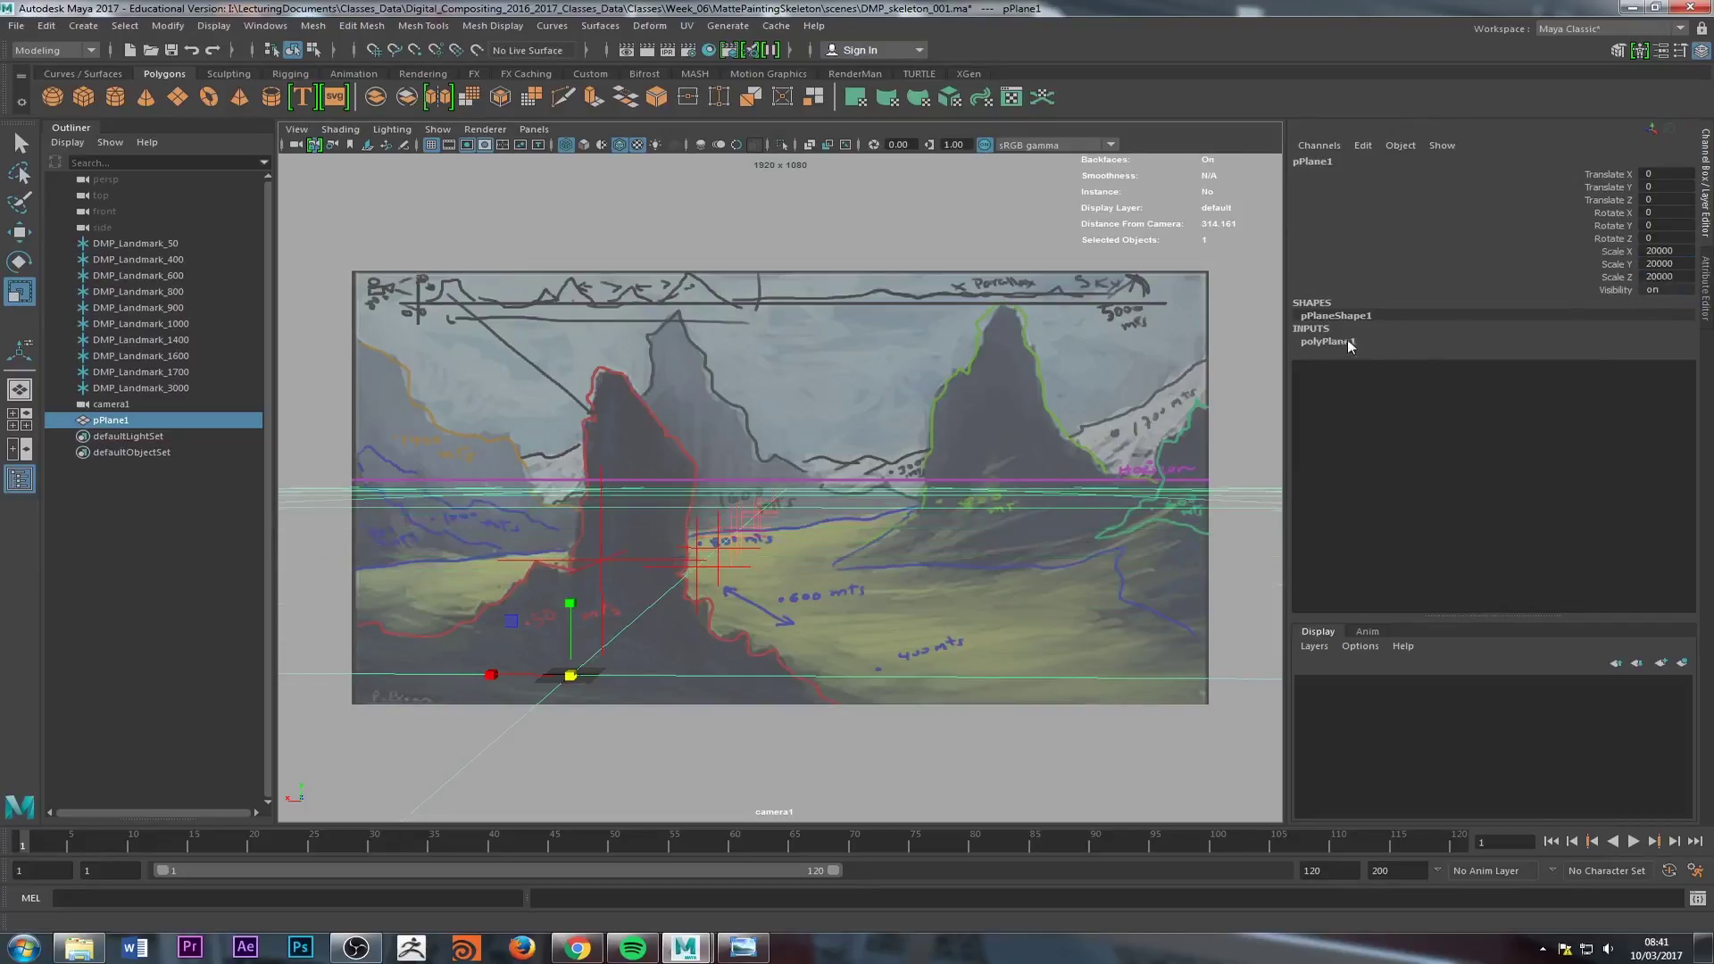
pyautogui.moveTo(1662, 379); pyautogui.dragTo(1666, 393)
pyautogui.write('100')
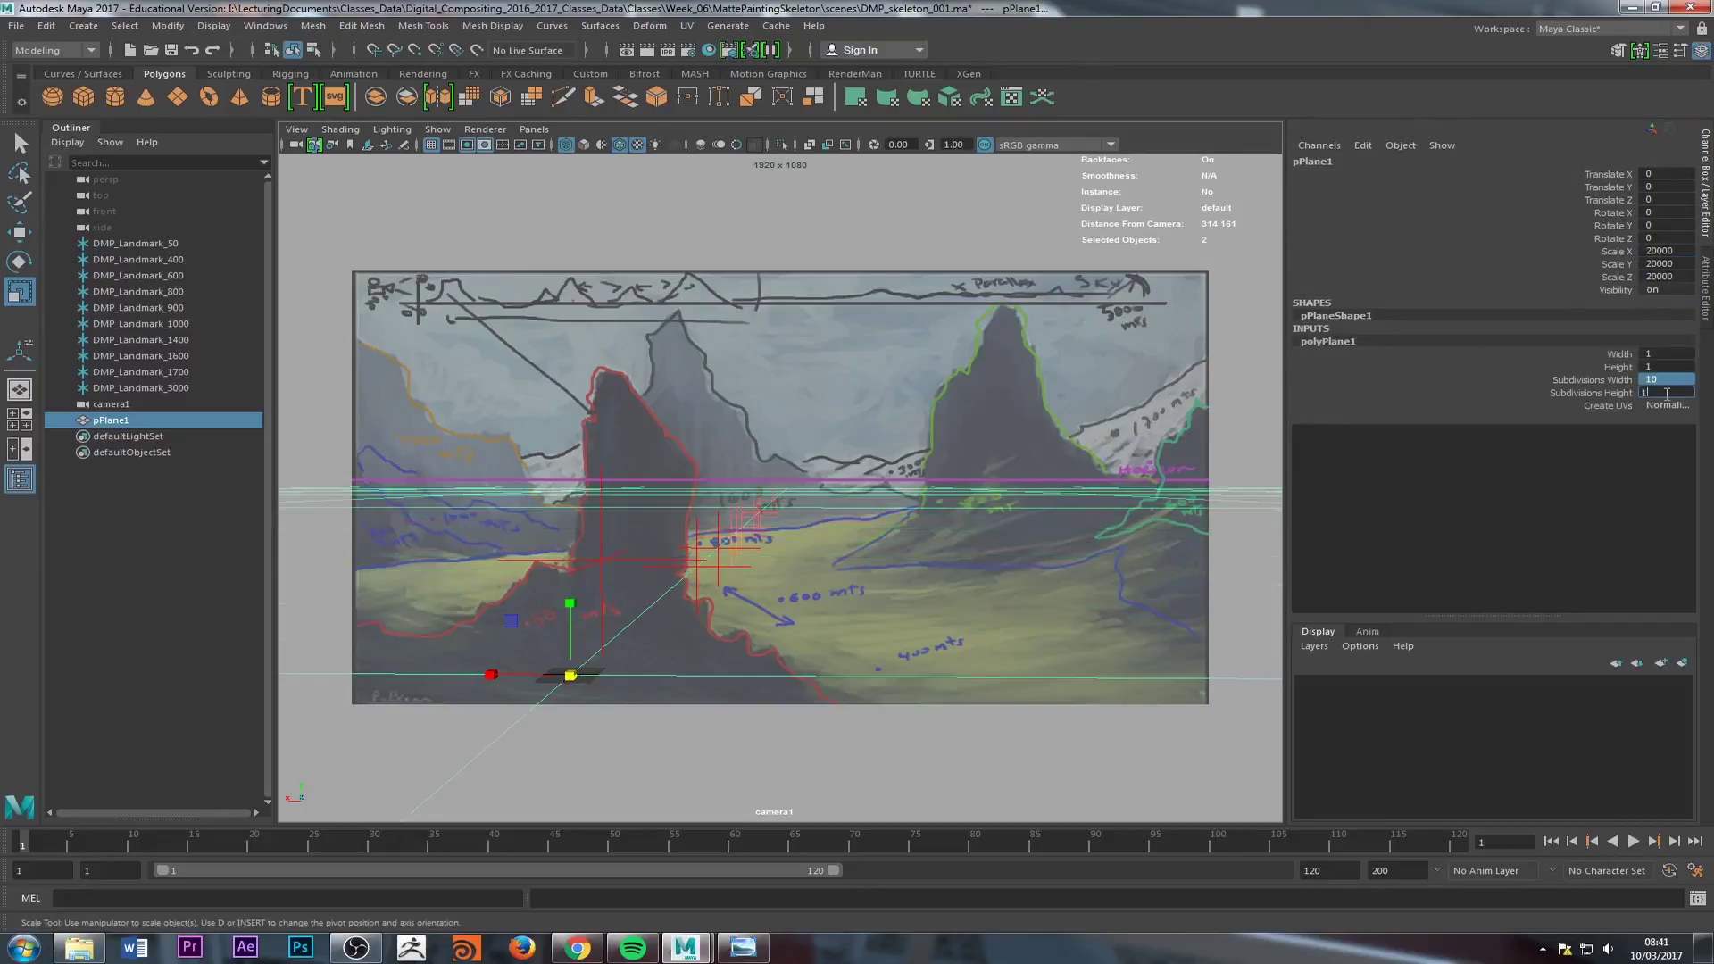
pyautogui.press('Return')
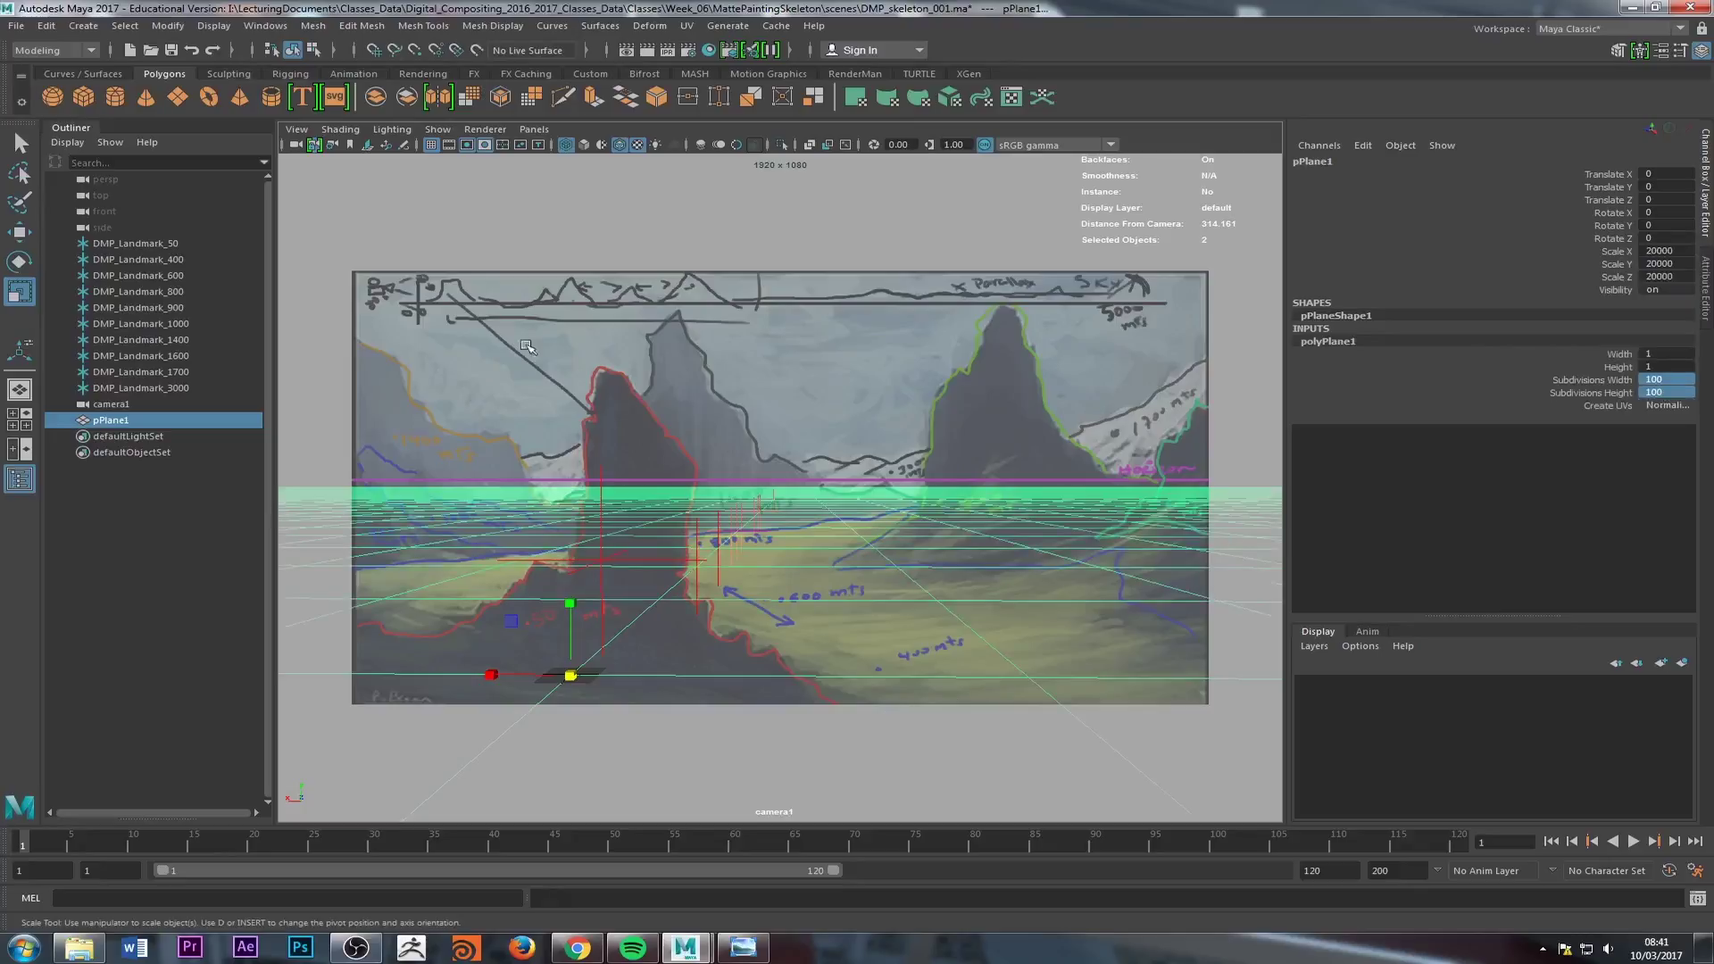
# Step: Select camera1 and unlock its Translate and Rotate X, Y and Z channels
pyautogui.click(291, 145)
pyautogui.keyDown('alt'); pyautogui.moveTo(426, 485); pyautogui.dragTo(451, 479); pyautogui.keyUp('alt')
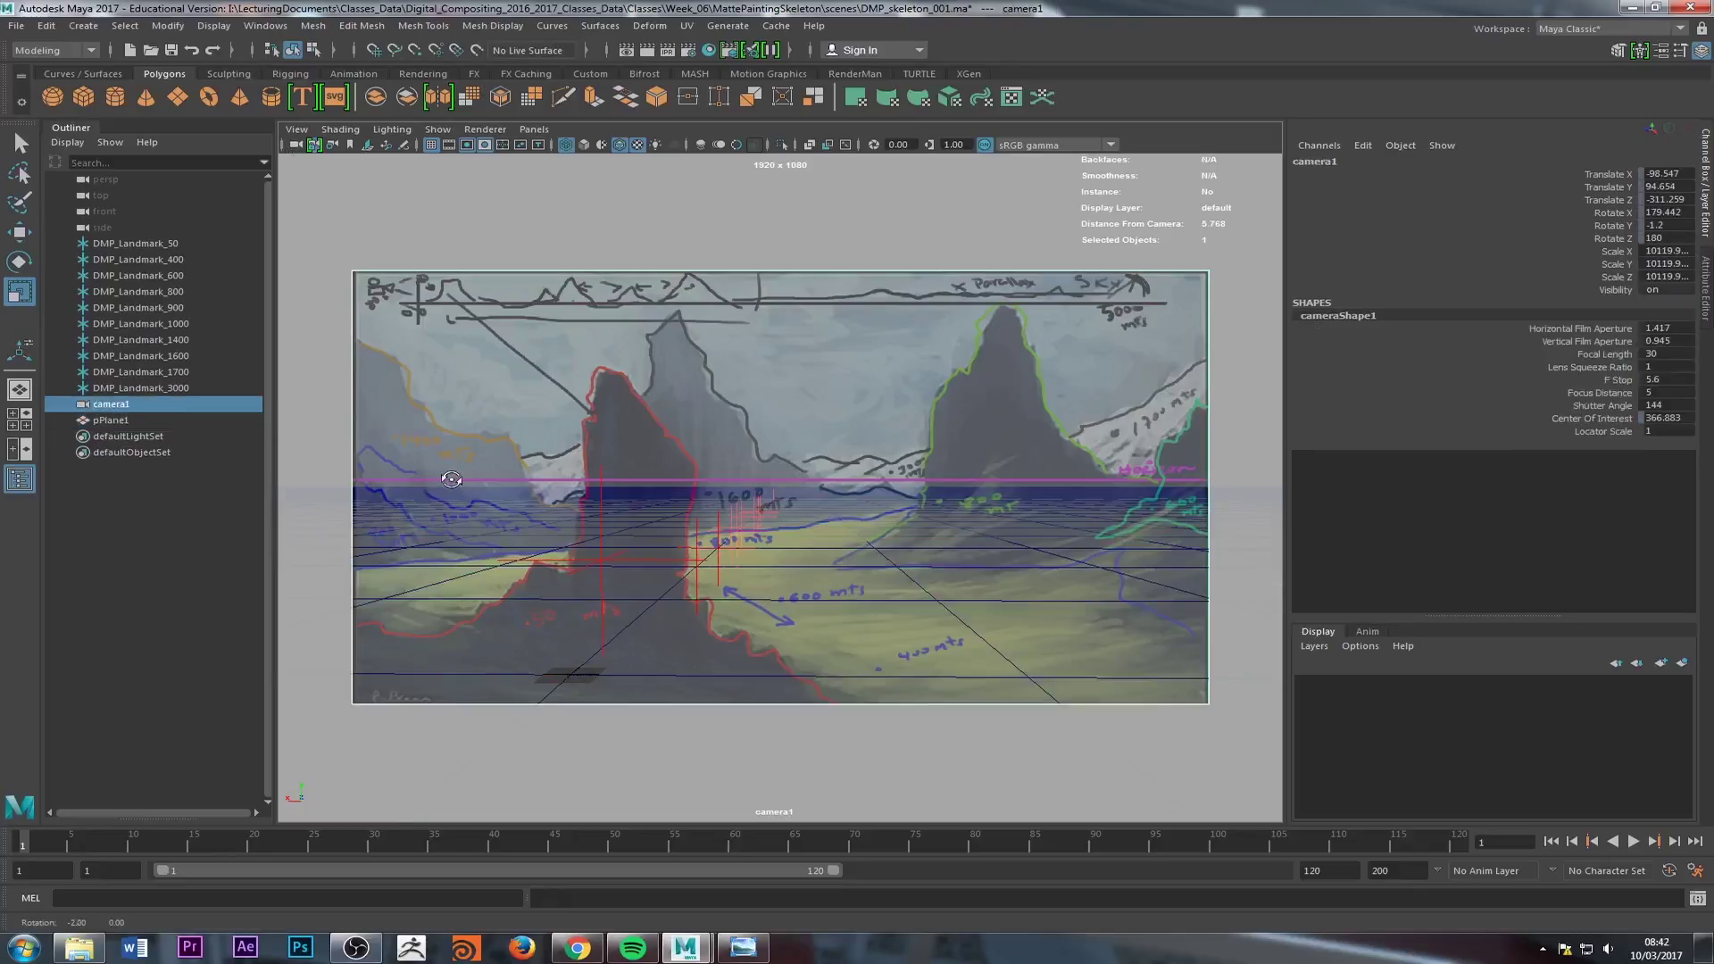
pyautogui.click(497, 420)
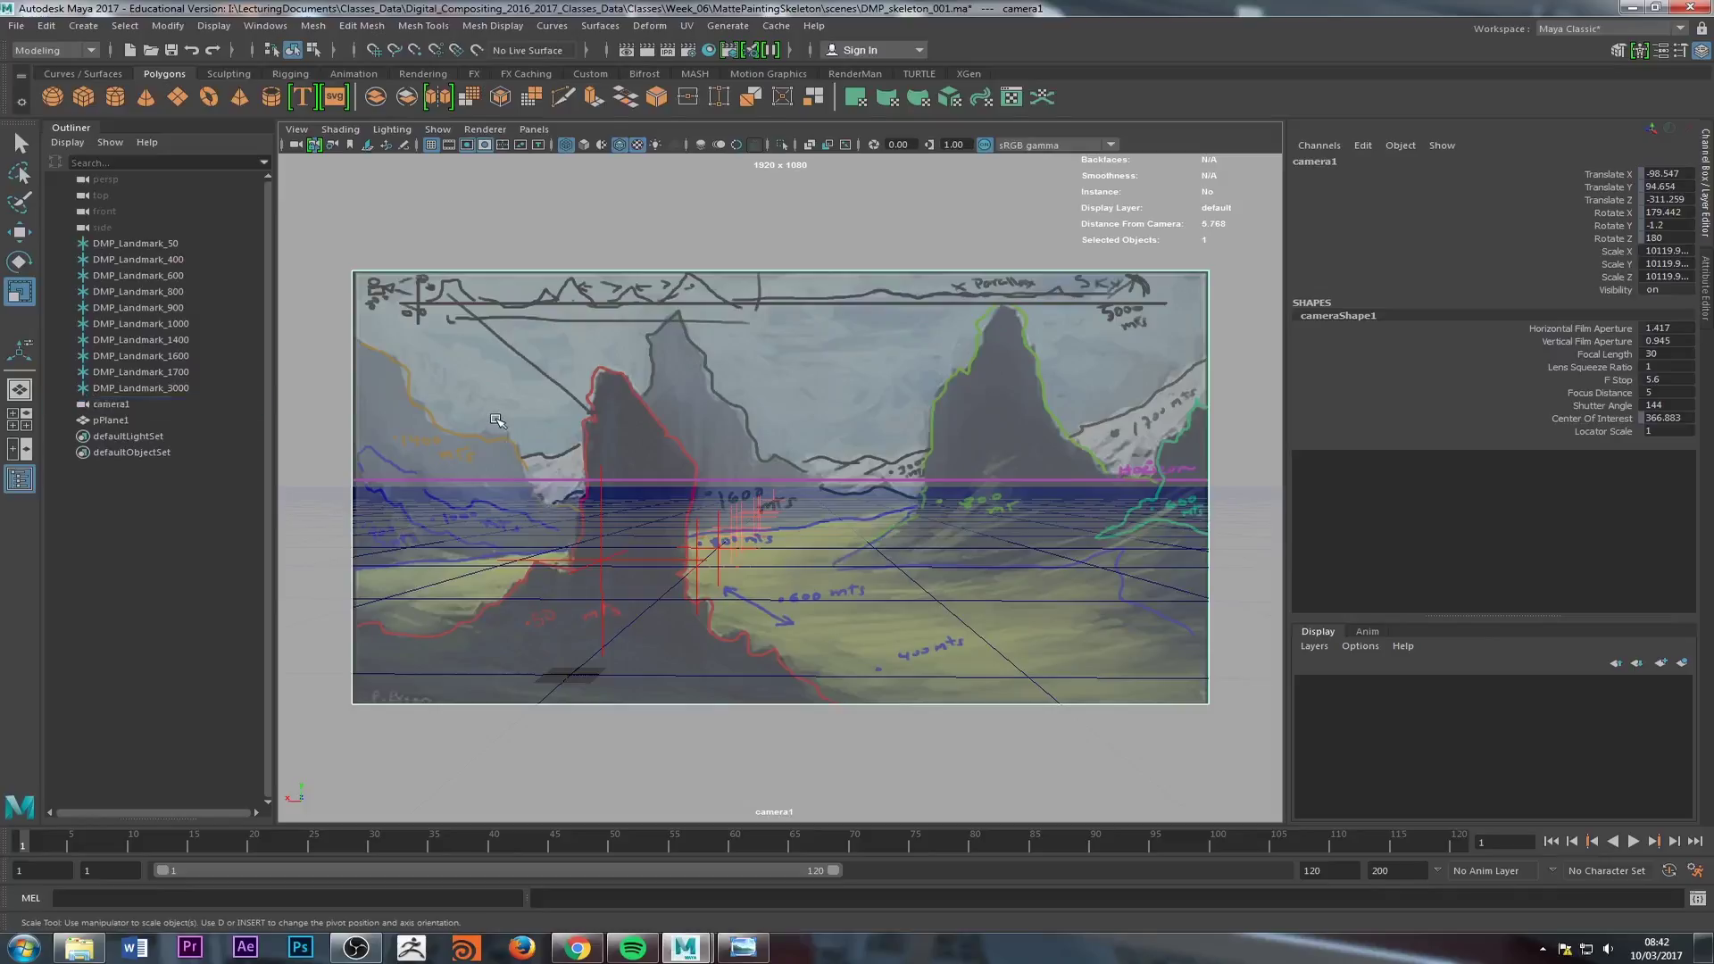
pyautogui.click(296, 147)
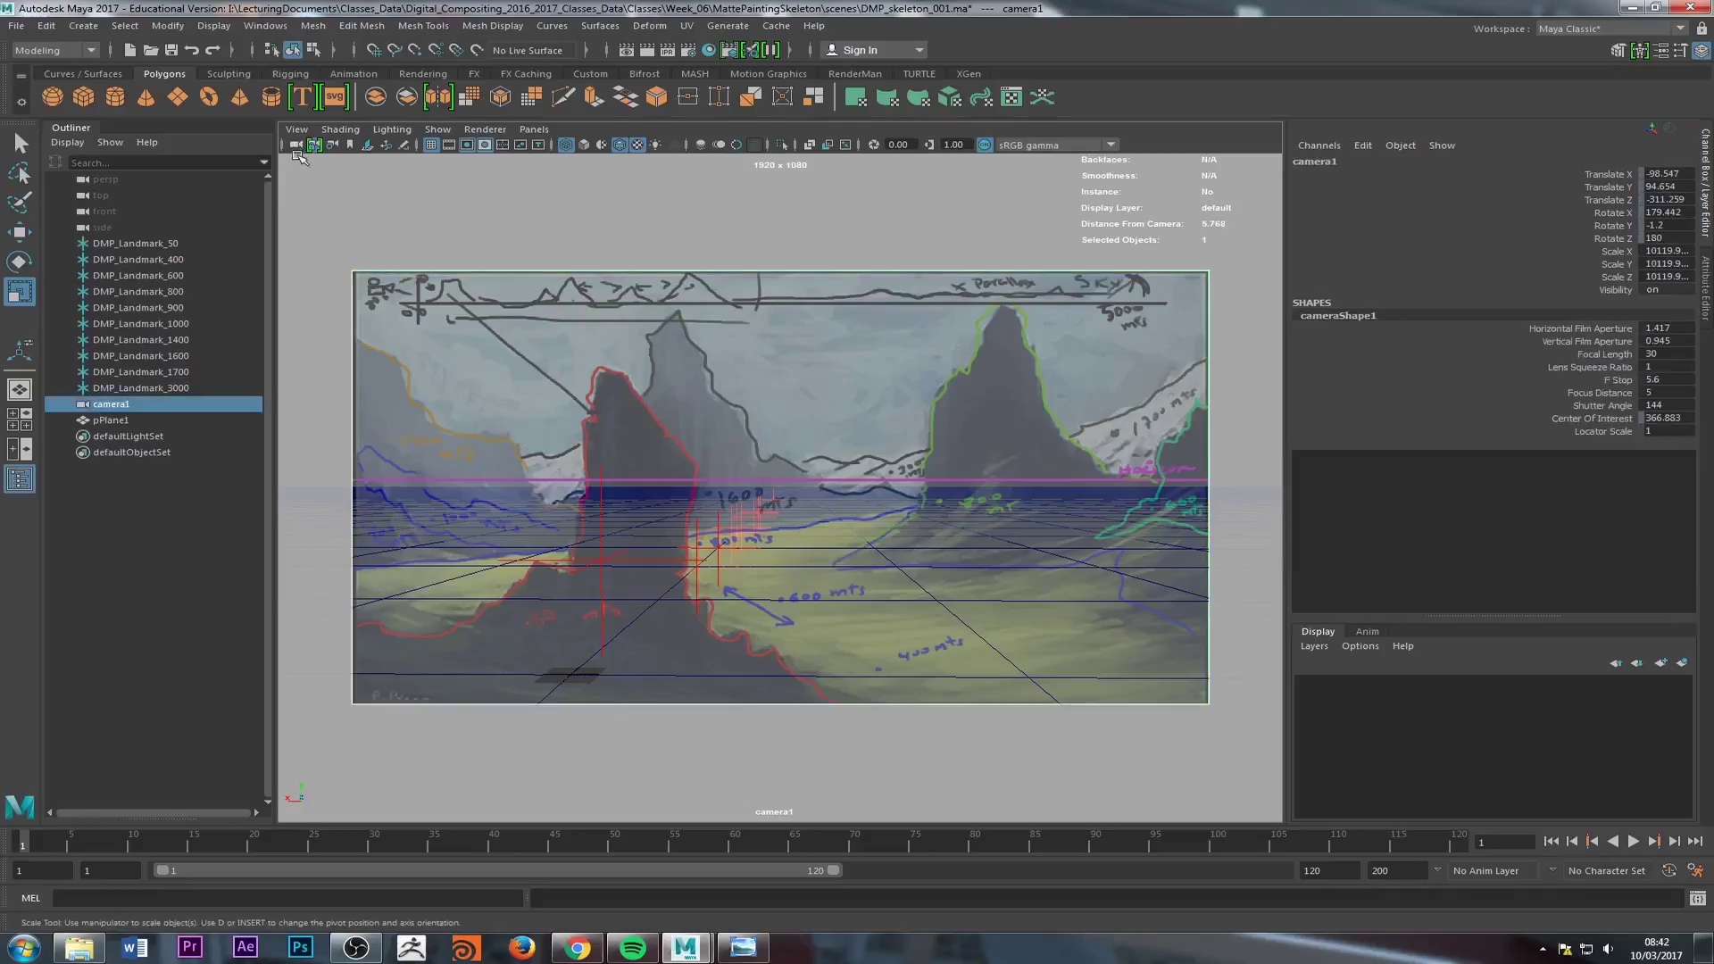
pyautogui.click(193, 370)
pyautogui.click(133, 405)
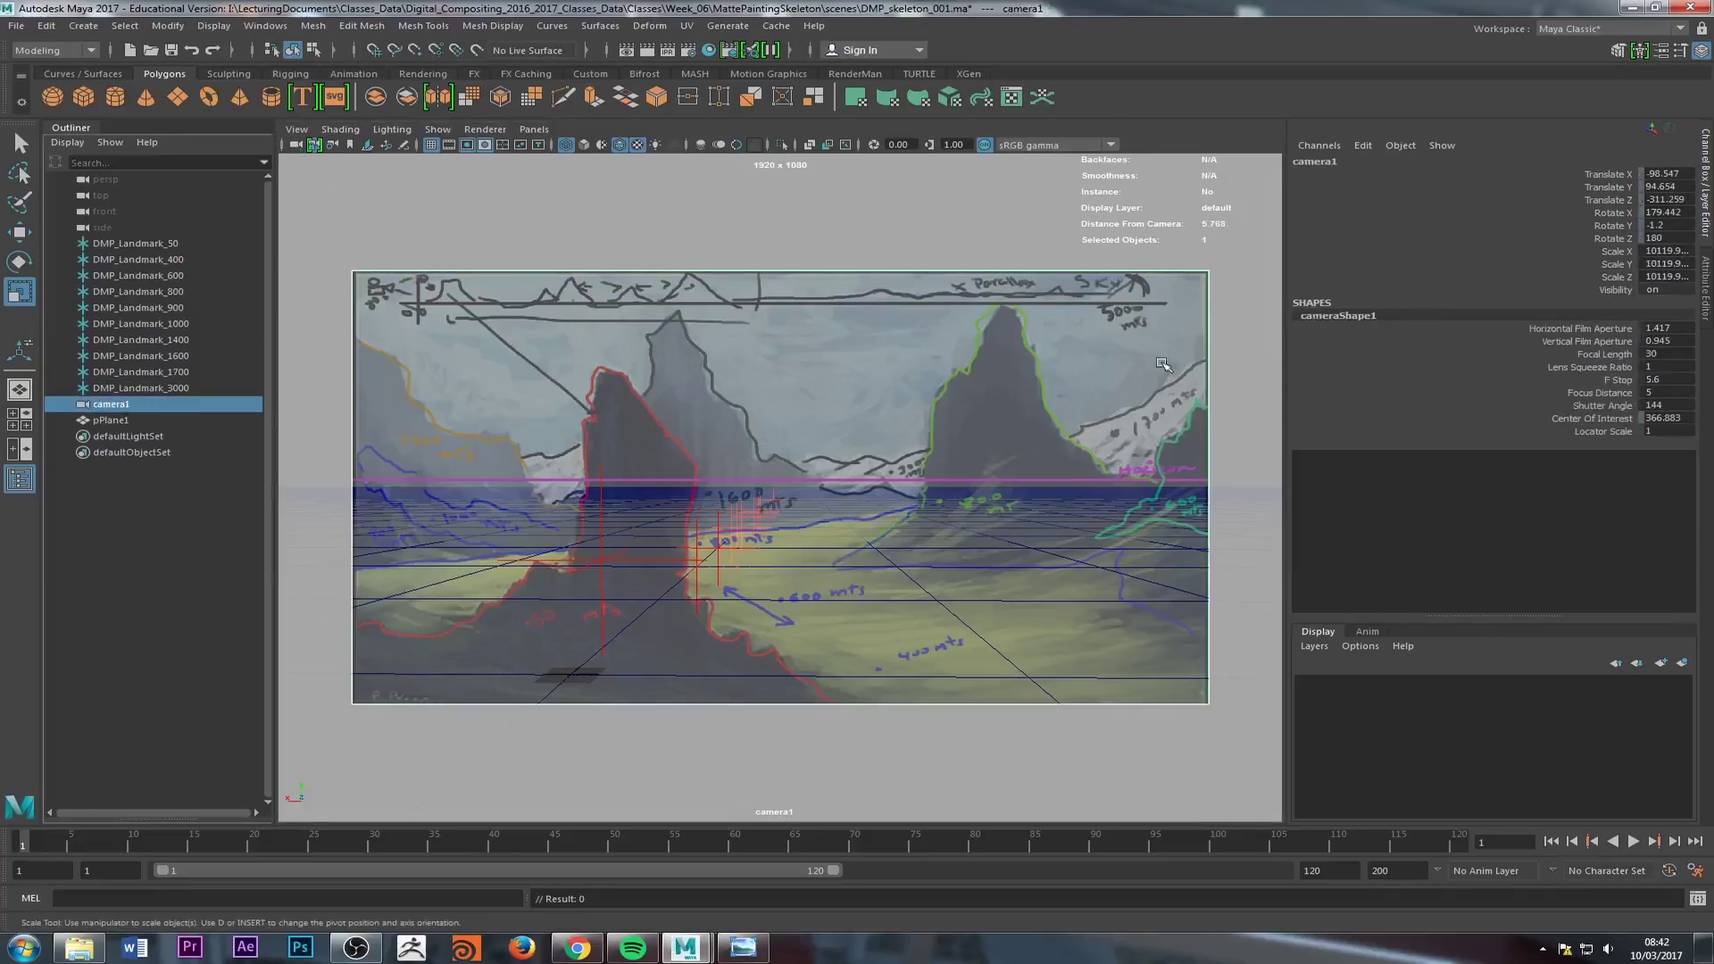
pyautogui.moveTo(1611, 173); pyautogui.dragTo(1597, 239)
pyautogui.rightClick(1591, 228)
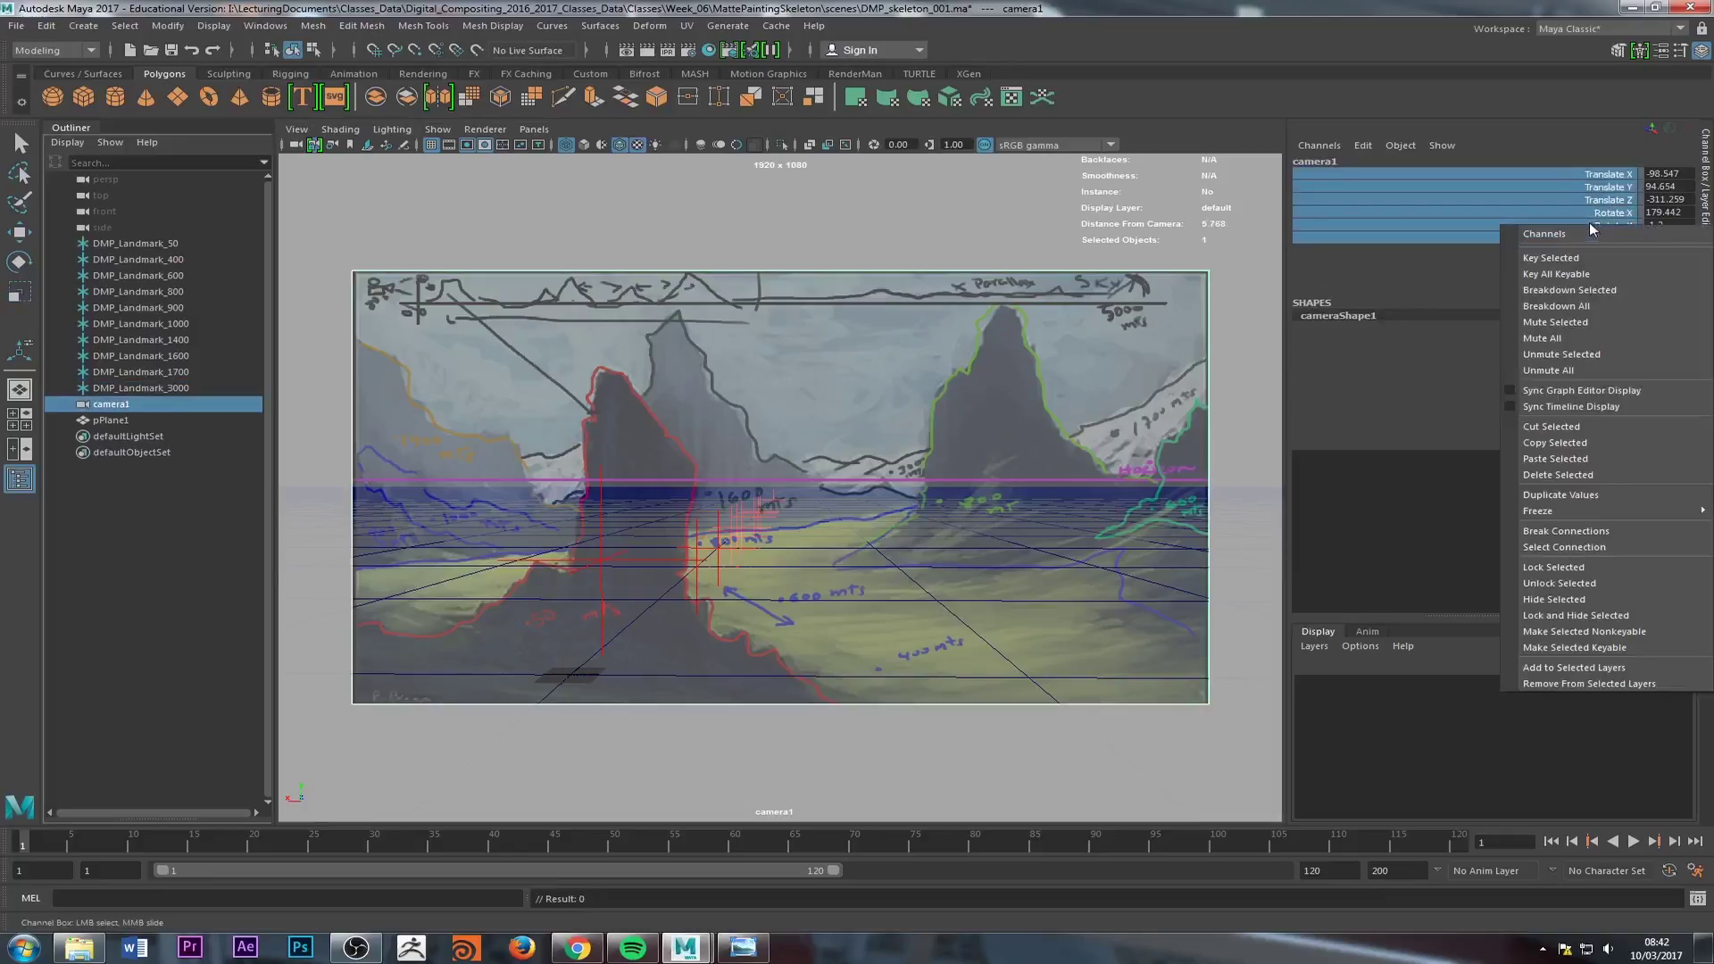
pyautogui.click(1539, 583)
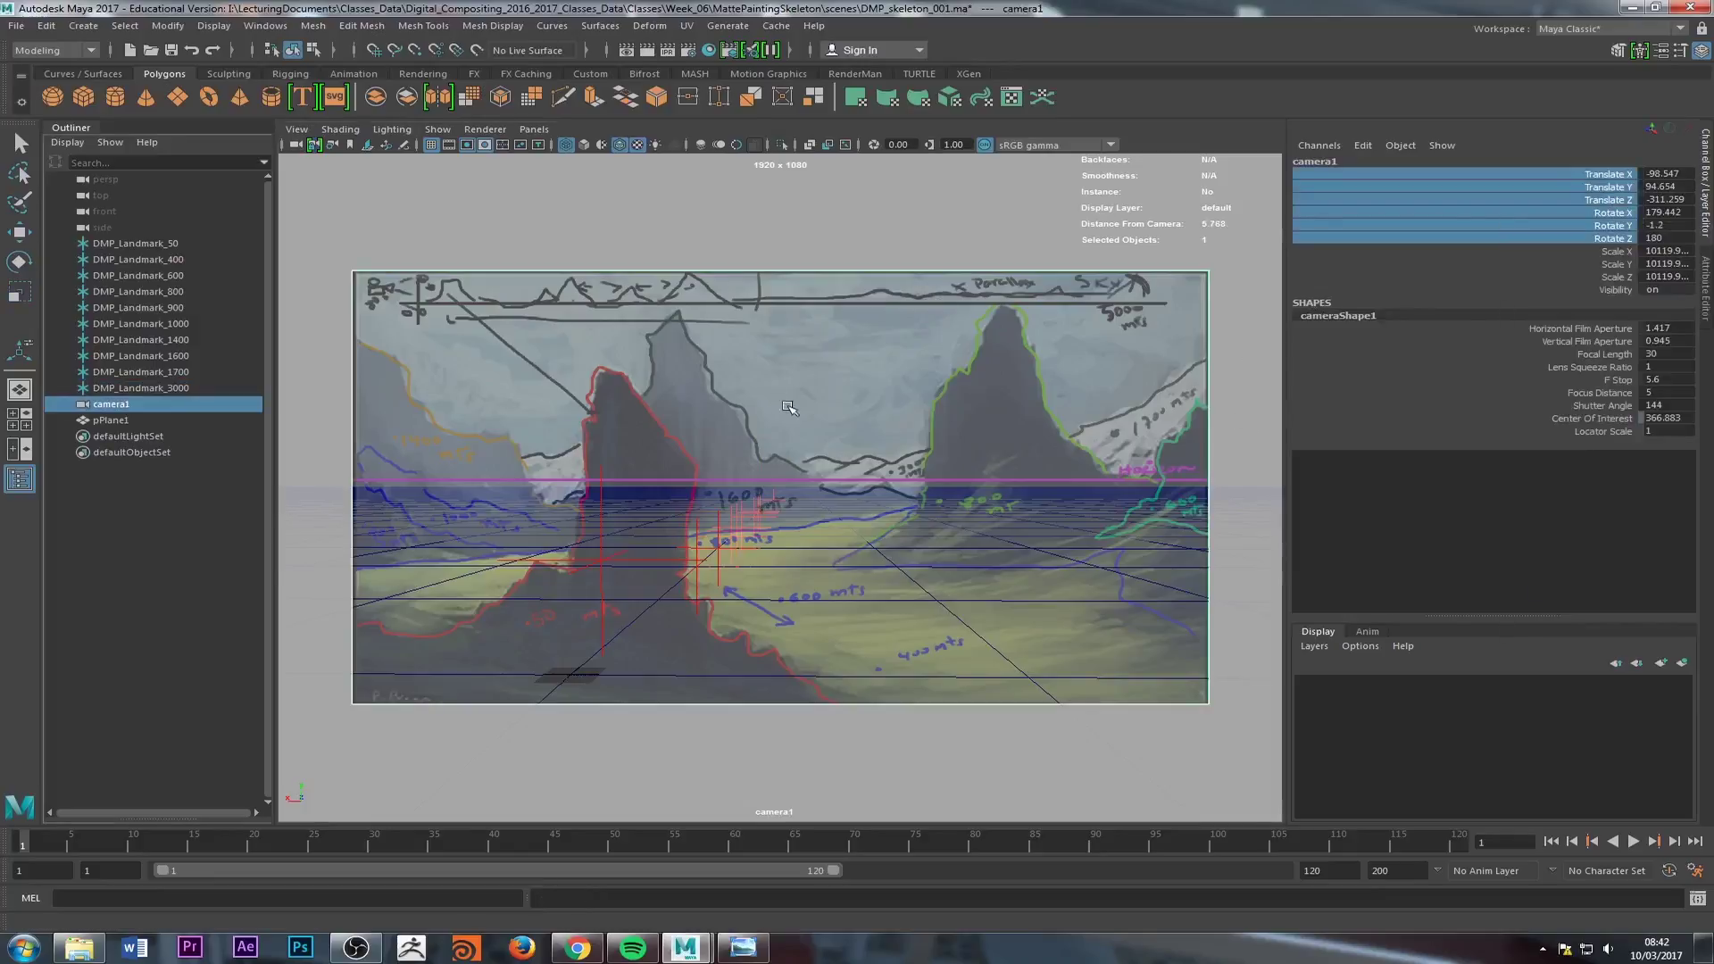
# Step: Orbit and pan camera1 to align the ground plane's horizon with the painting's magenta horizon line, checking DMP_Landmark_50 before reselecting camera1
pyautogui.keyDown('alt'); pyautogui.moveTo(789, 408); pyautogui.dragTo(792, 434); pyautogui.keyUp('alt')
pyautogui.keyDown('alt'); pyautogui.moveTo(789, 436); pyautogui.dragTo(717, 495, button='middle'); pyautogui.keyUp('alt')
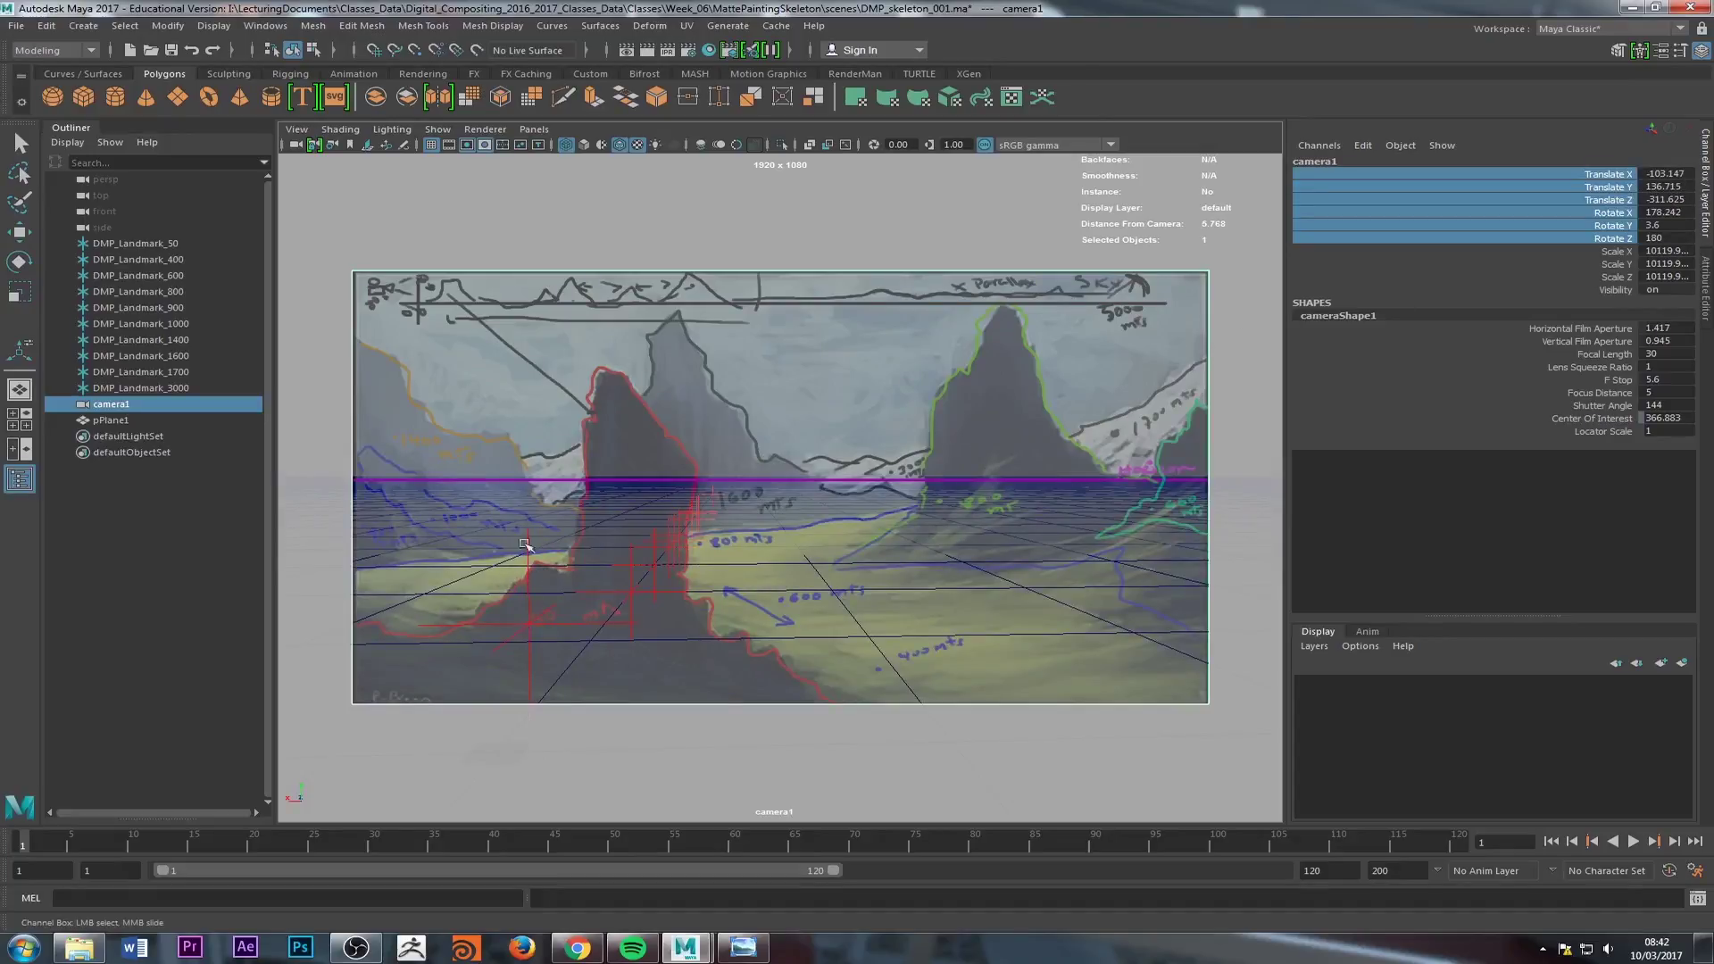
pyautogui.click(529, 625)
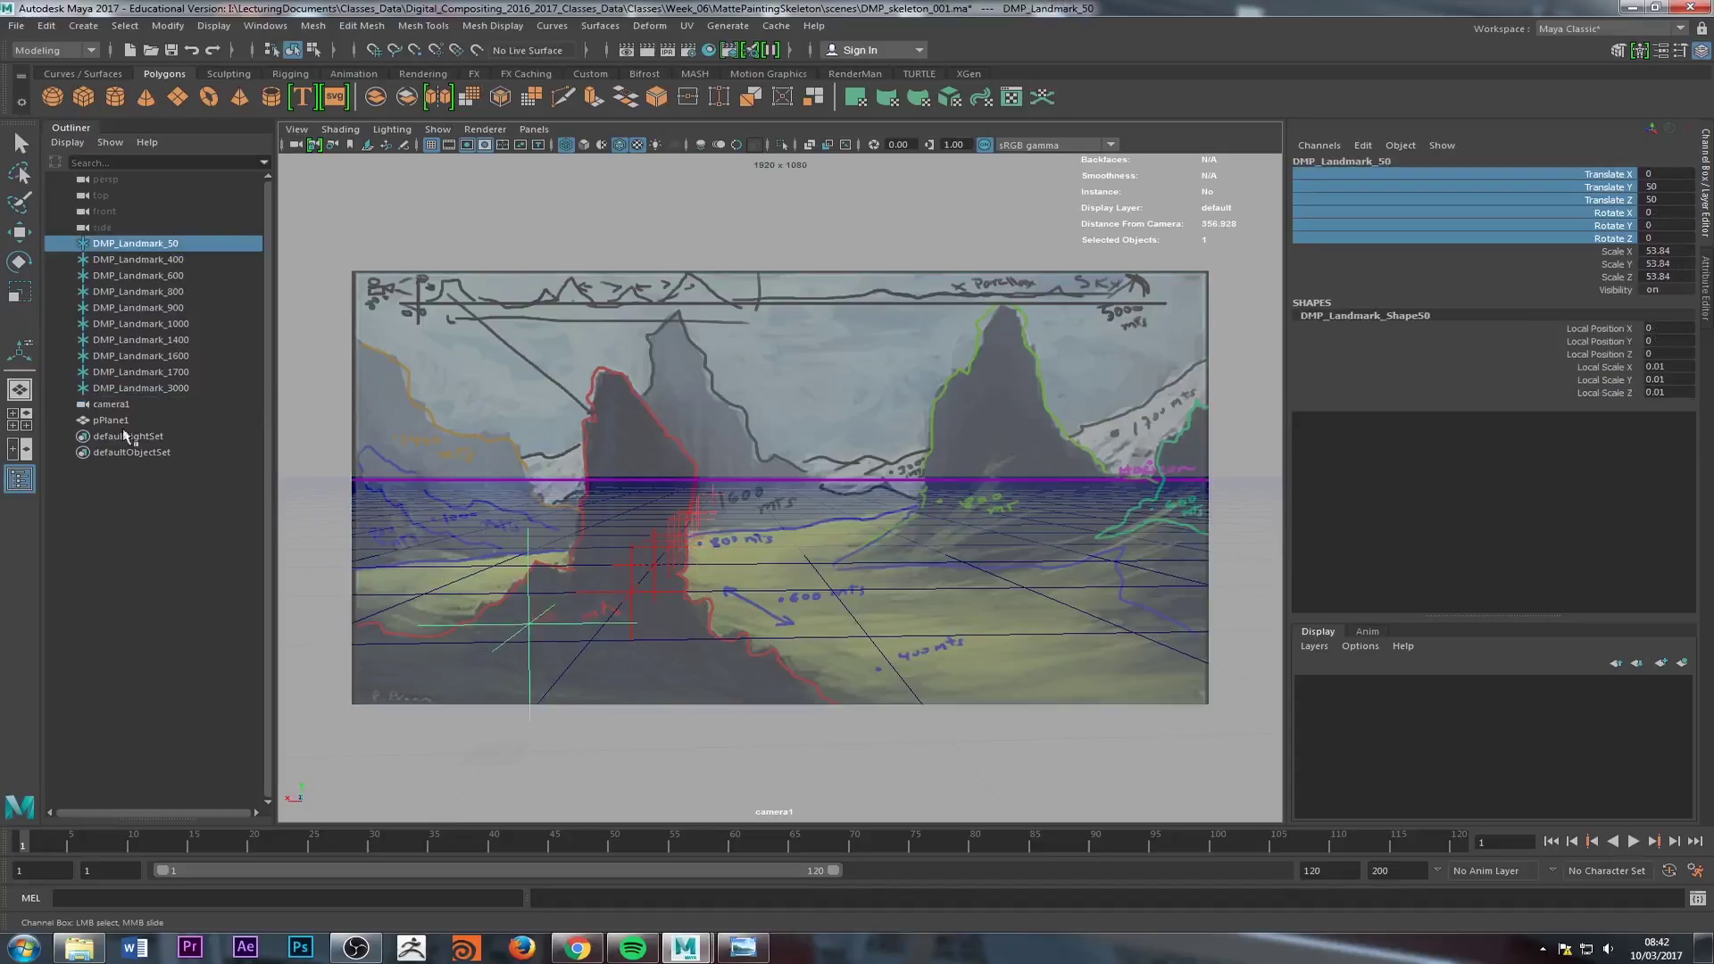
pyautogui.click(295, 145)
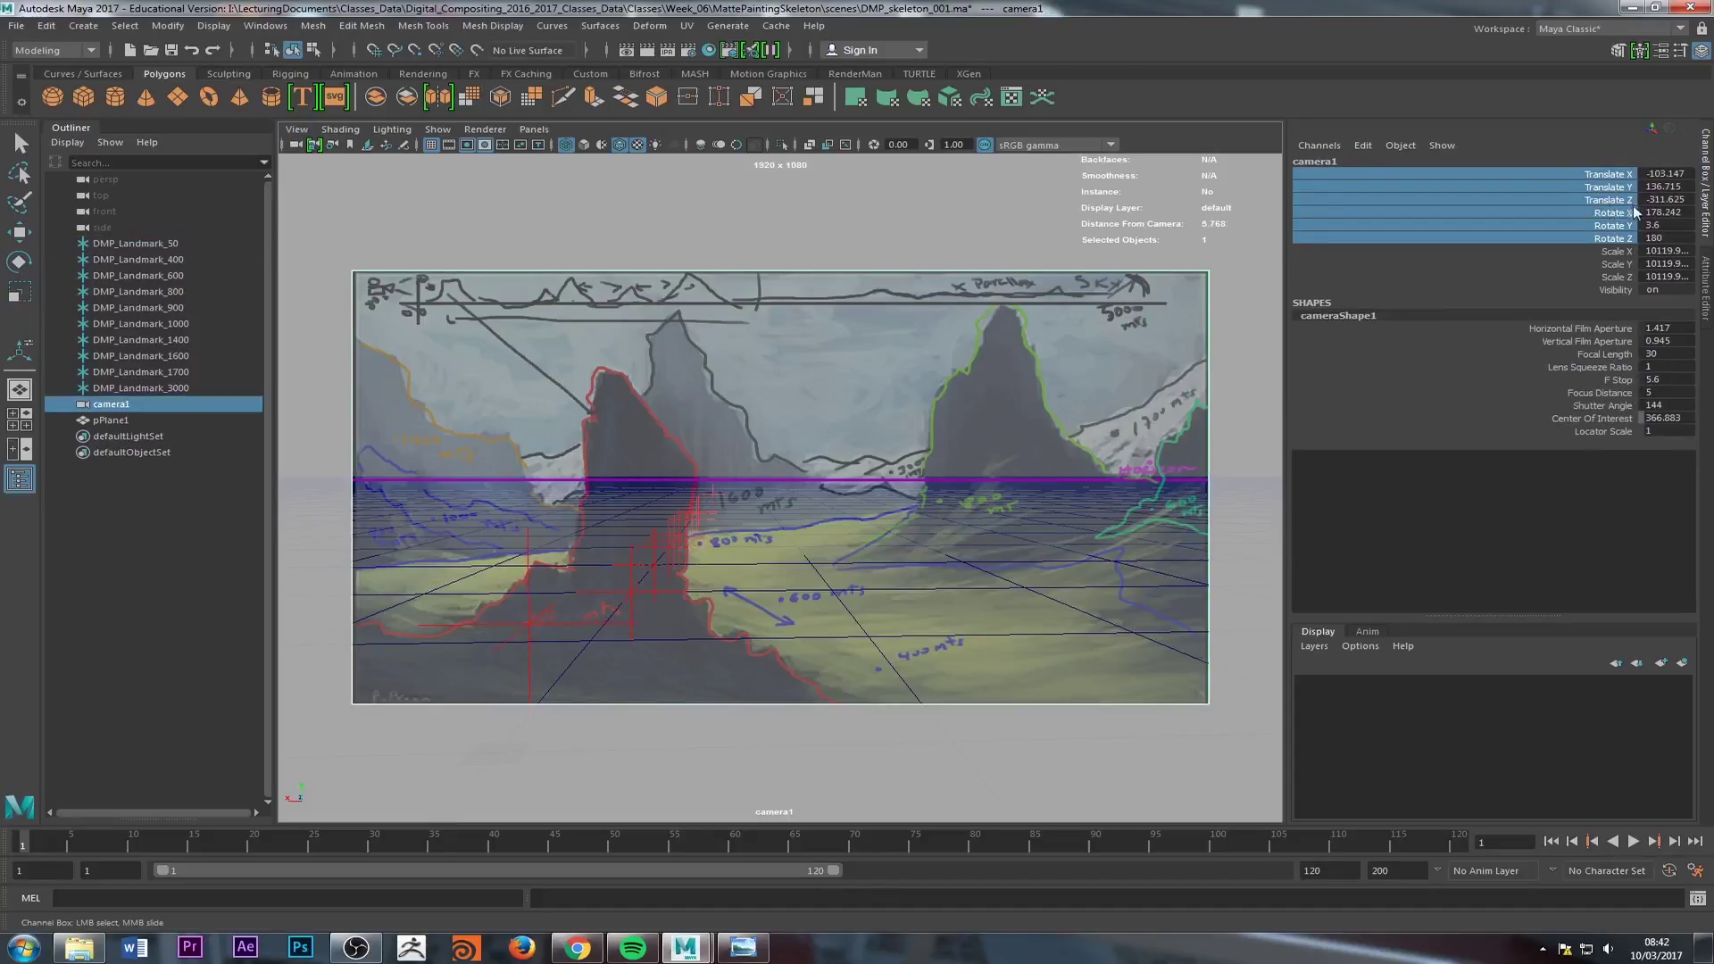
# Step: Set camera1's Translate Z to -300, check DMP_Landmark_50's distance from the camera, and reselect camera1
pyautogui.doubleClick(1685, 198)
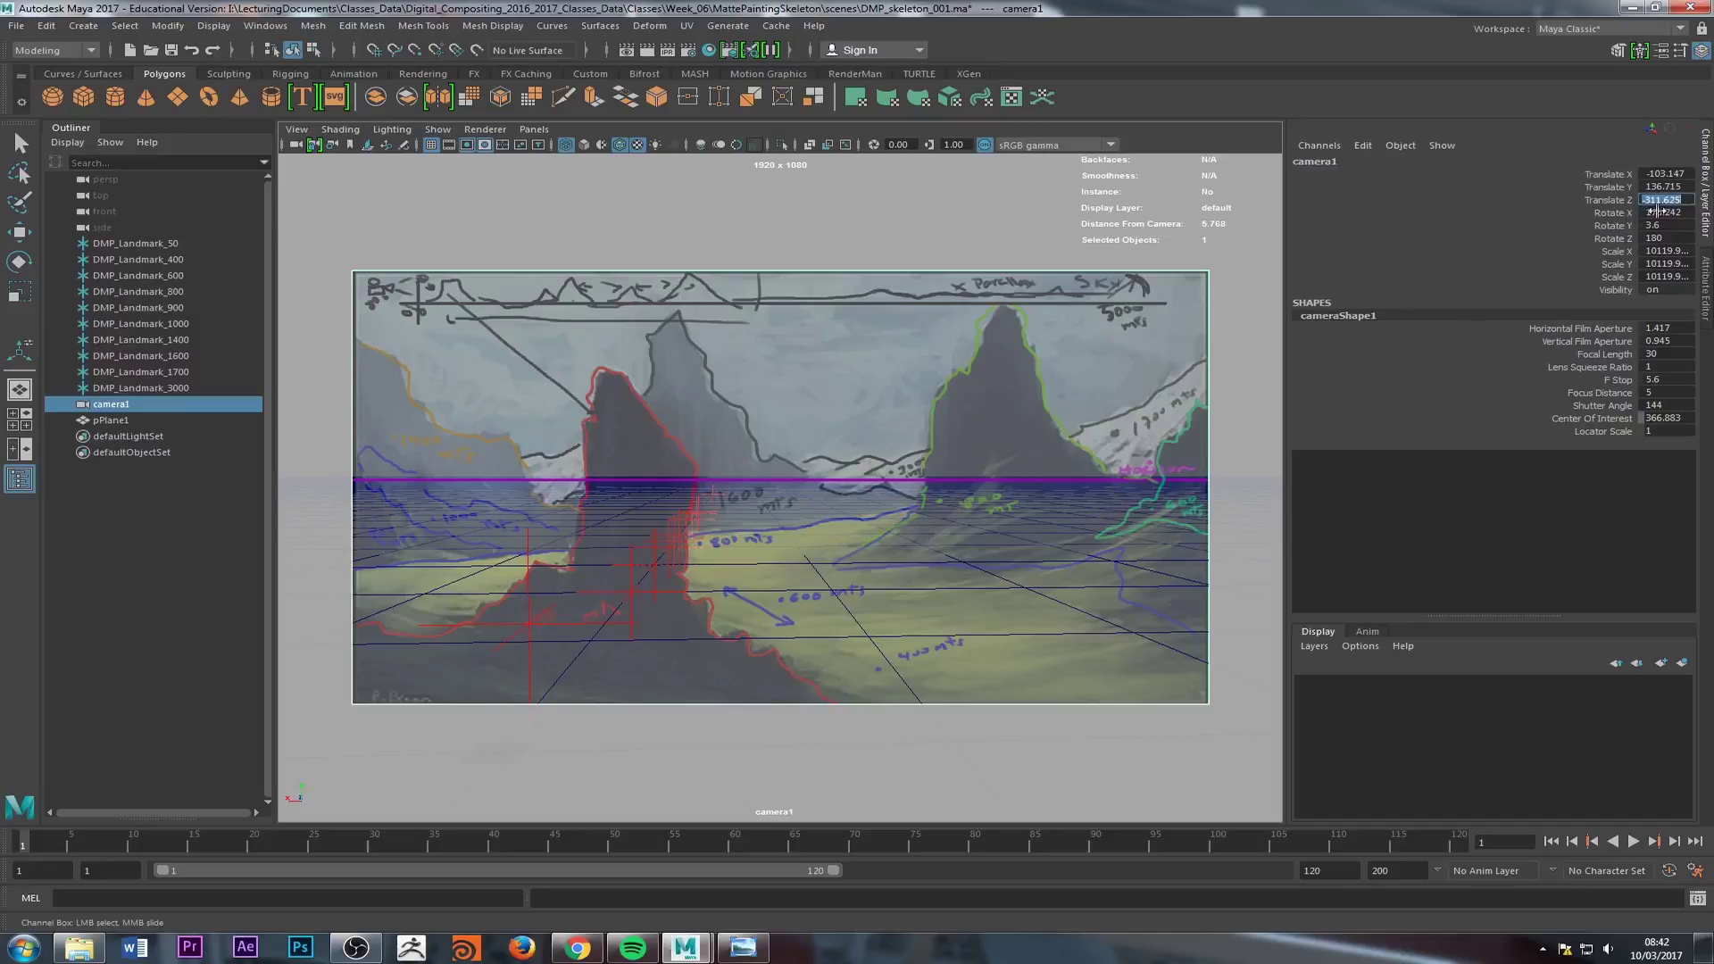
pyautogui.write('-300')
pyautogui.press('Return')
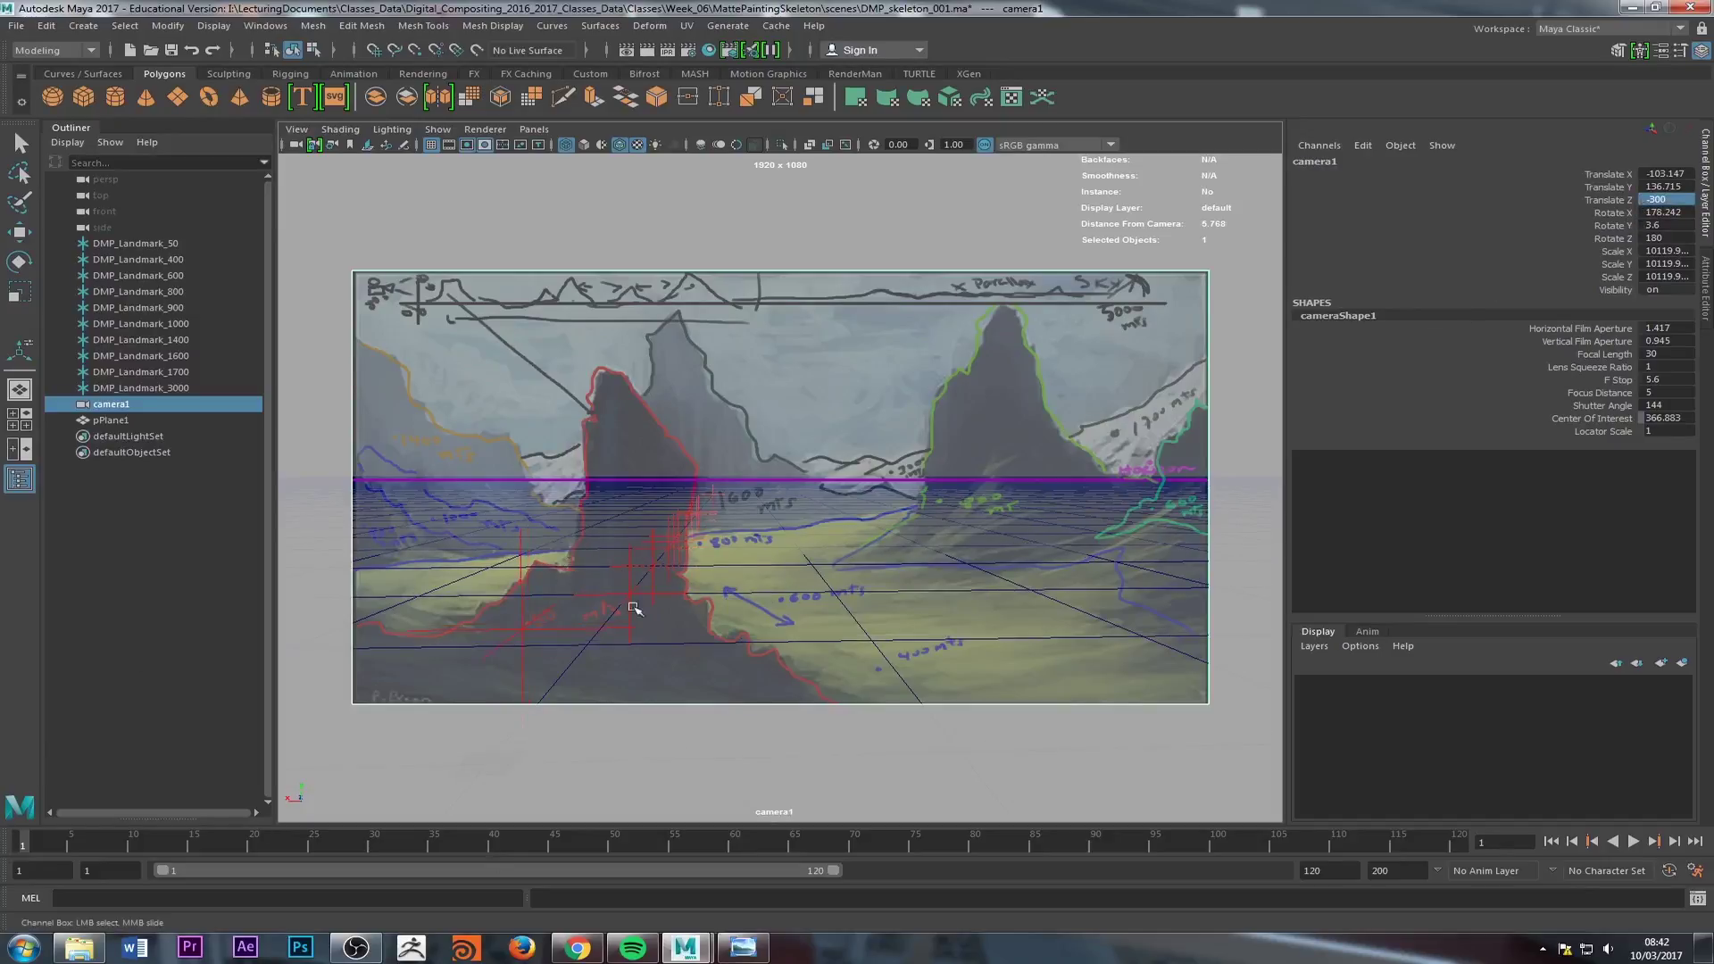
pyautogui.press('r')
pyautogui.click(520, 630)
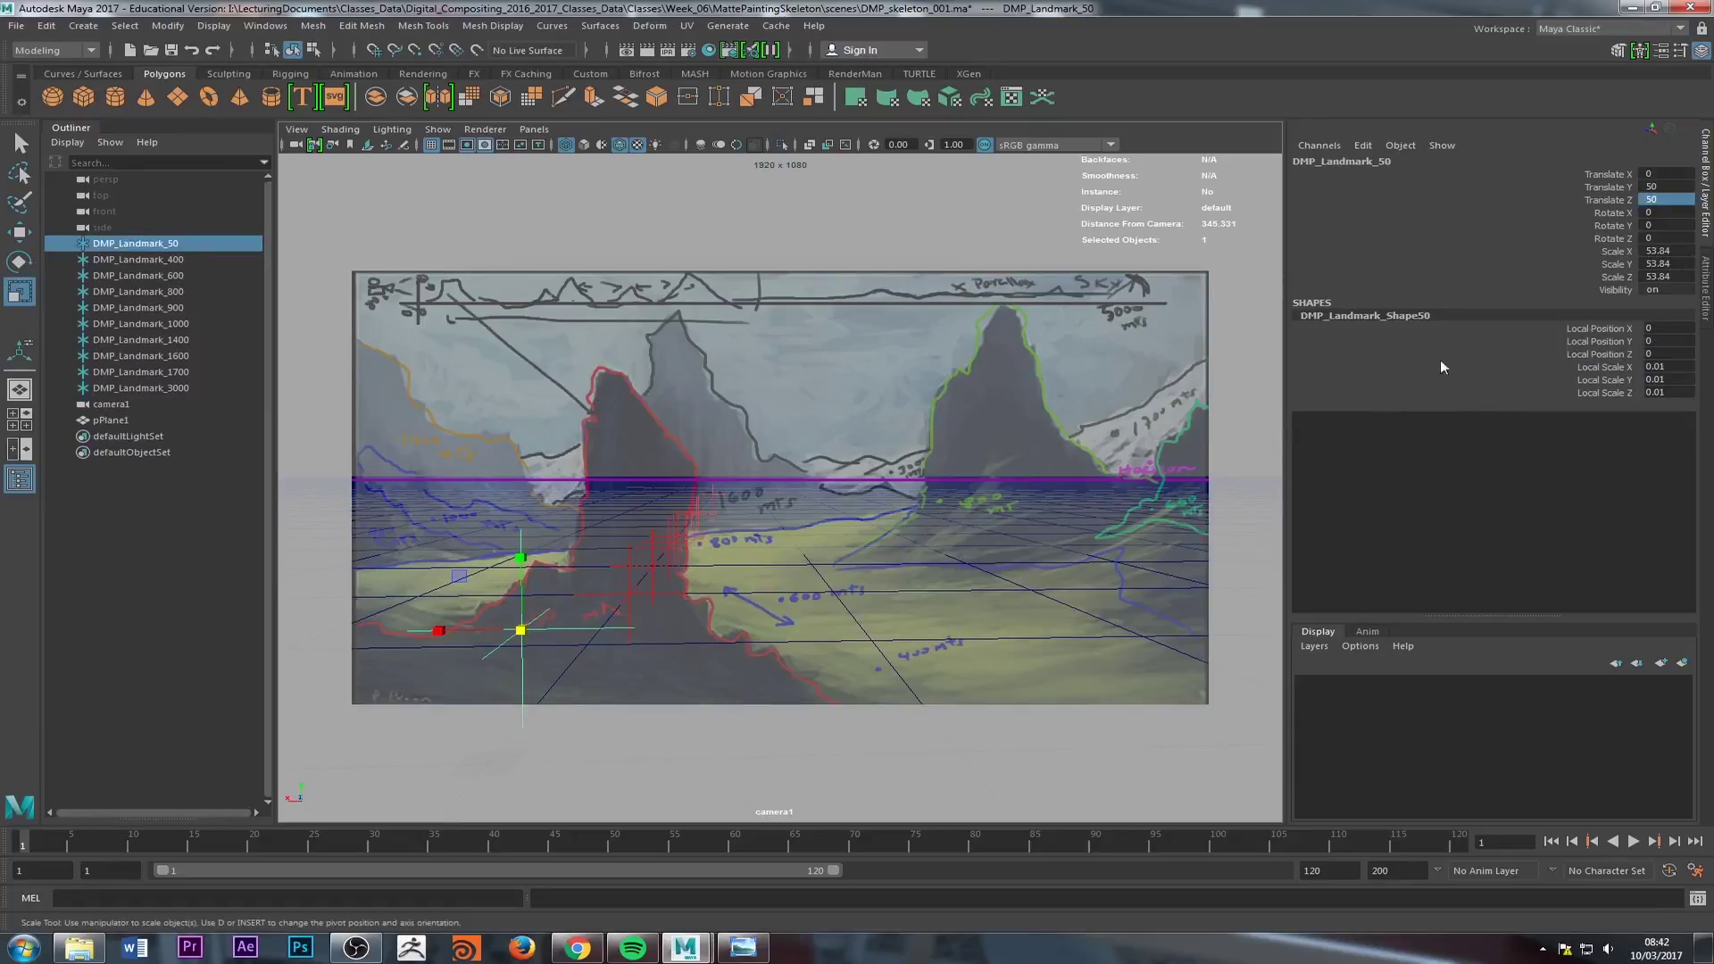
pyautogui.click(296, 145)
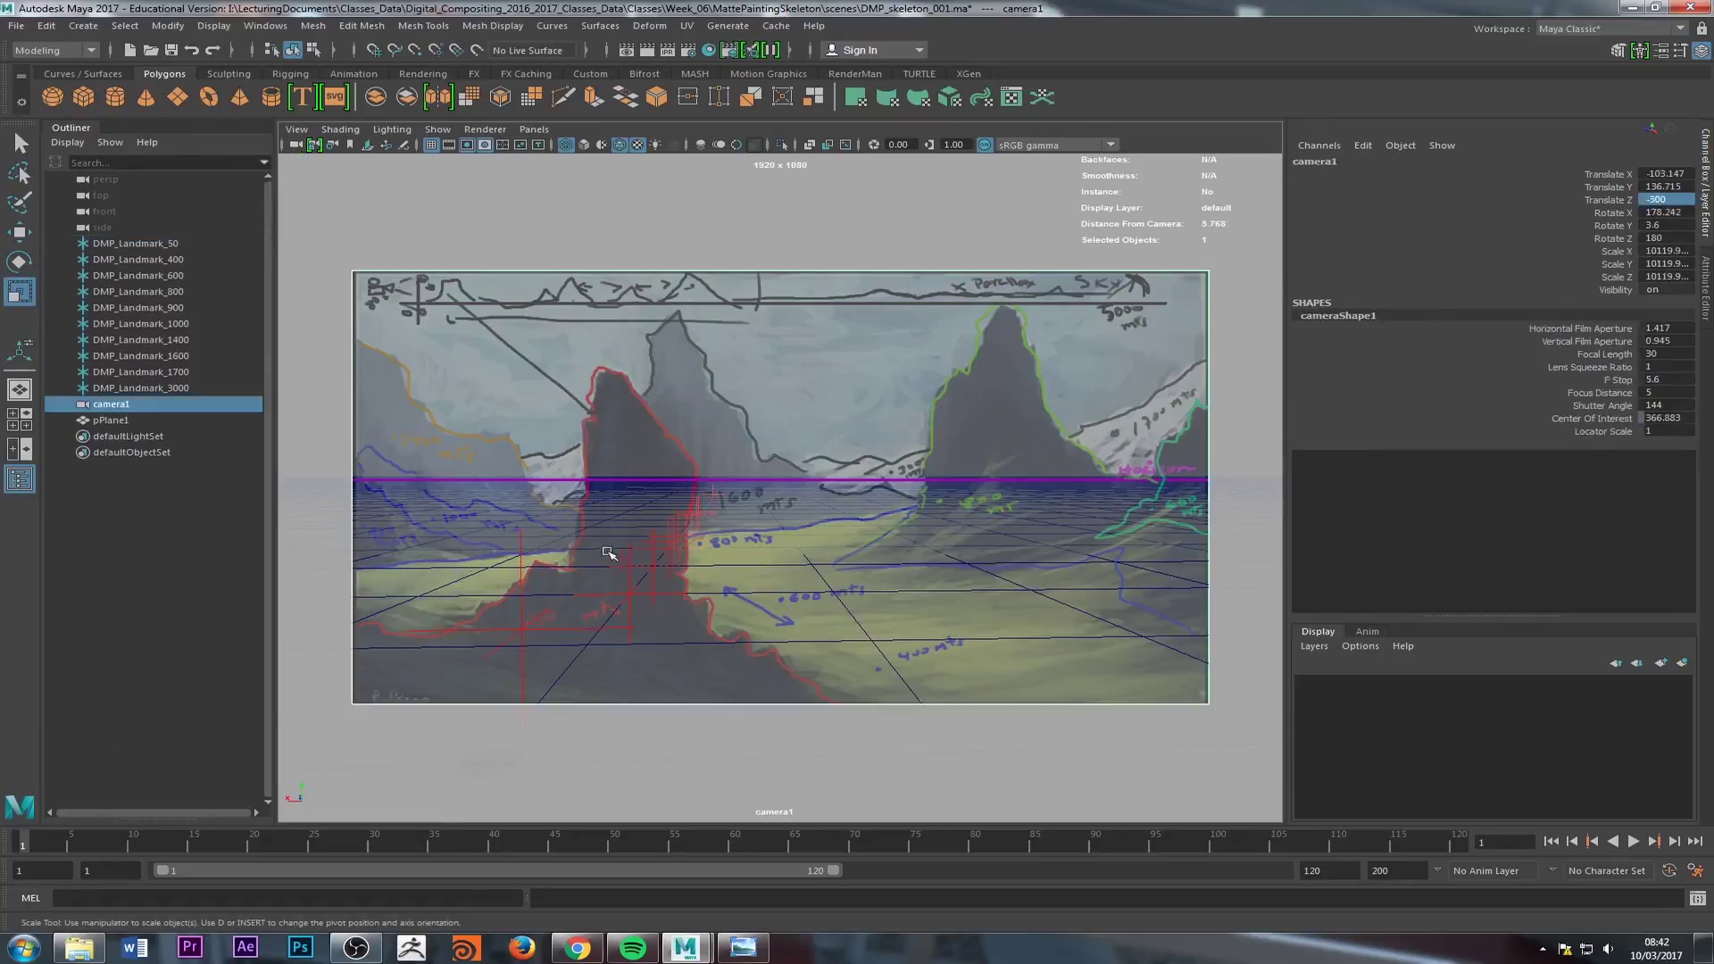
# Step: Dolly and pan camera1 to reposition DMP_Landmark_50 over the base of the red-outlined rock, checking the locator's distance from the camera
pyautogui.click(1678, 200)
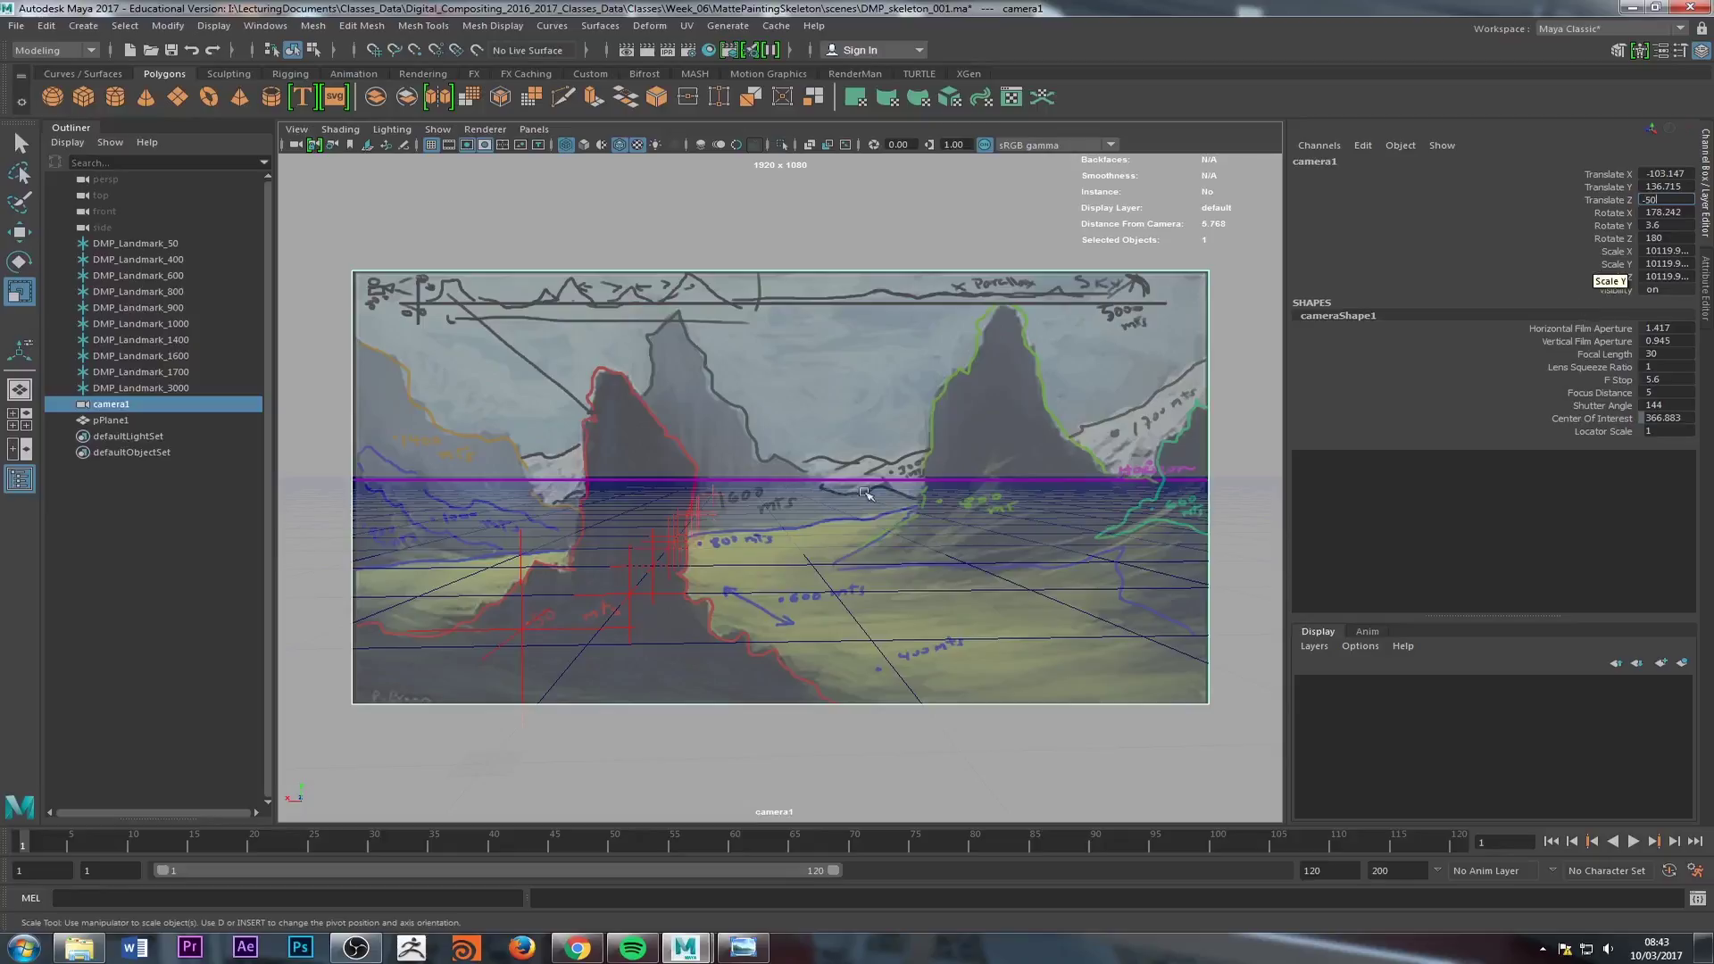
pyautogui.click(504, 642)
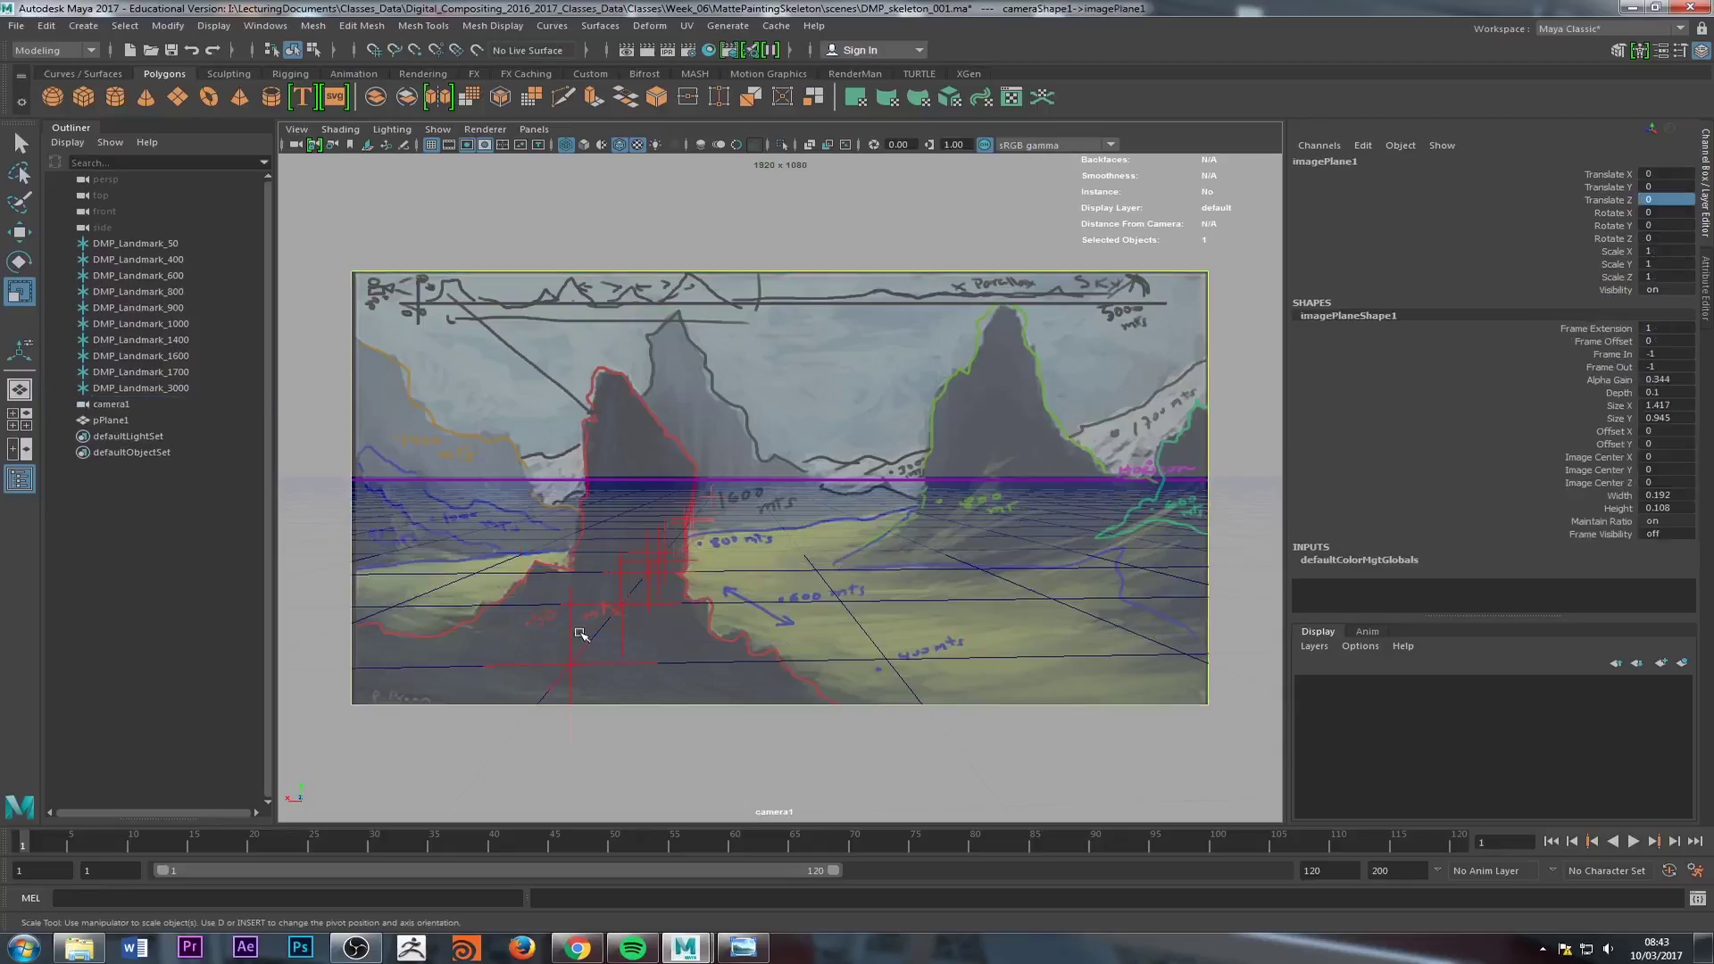
pyautogui.keyDown('alt'); pyautogui.moveTo(581, 635); pyautogui.dragTo(551, 586, button='right'); pyautogui.keyUp('alt')
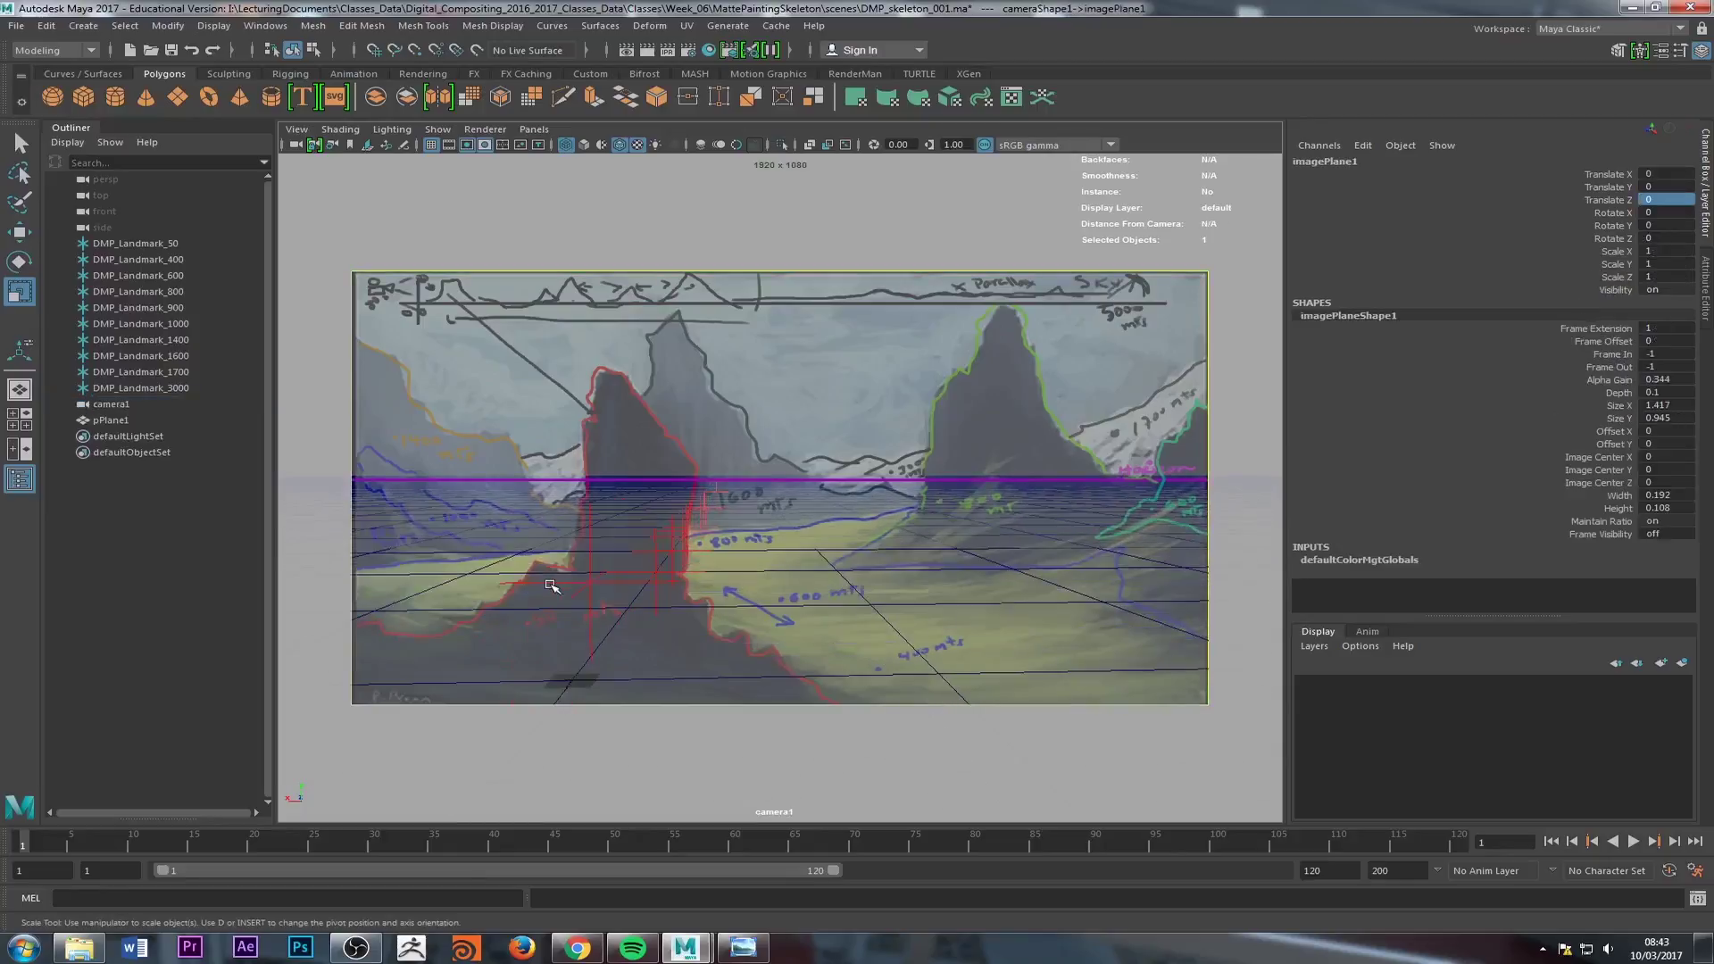
pyautogui.scroll(2, 551, 586)
pyautogui.keyDown('alt'); pyautogui.moveTo(551, 588); pyautogui.dragTo(525, 614, button='middle'); pyautogui.keyUp('alt')
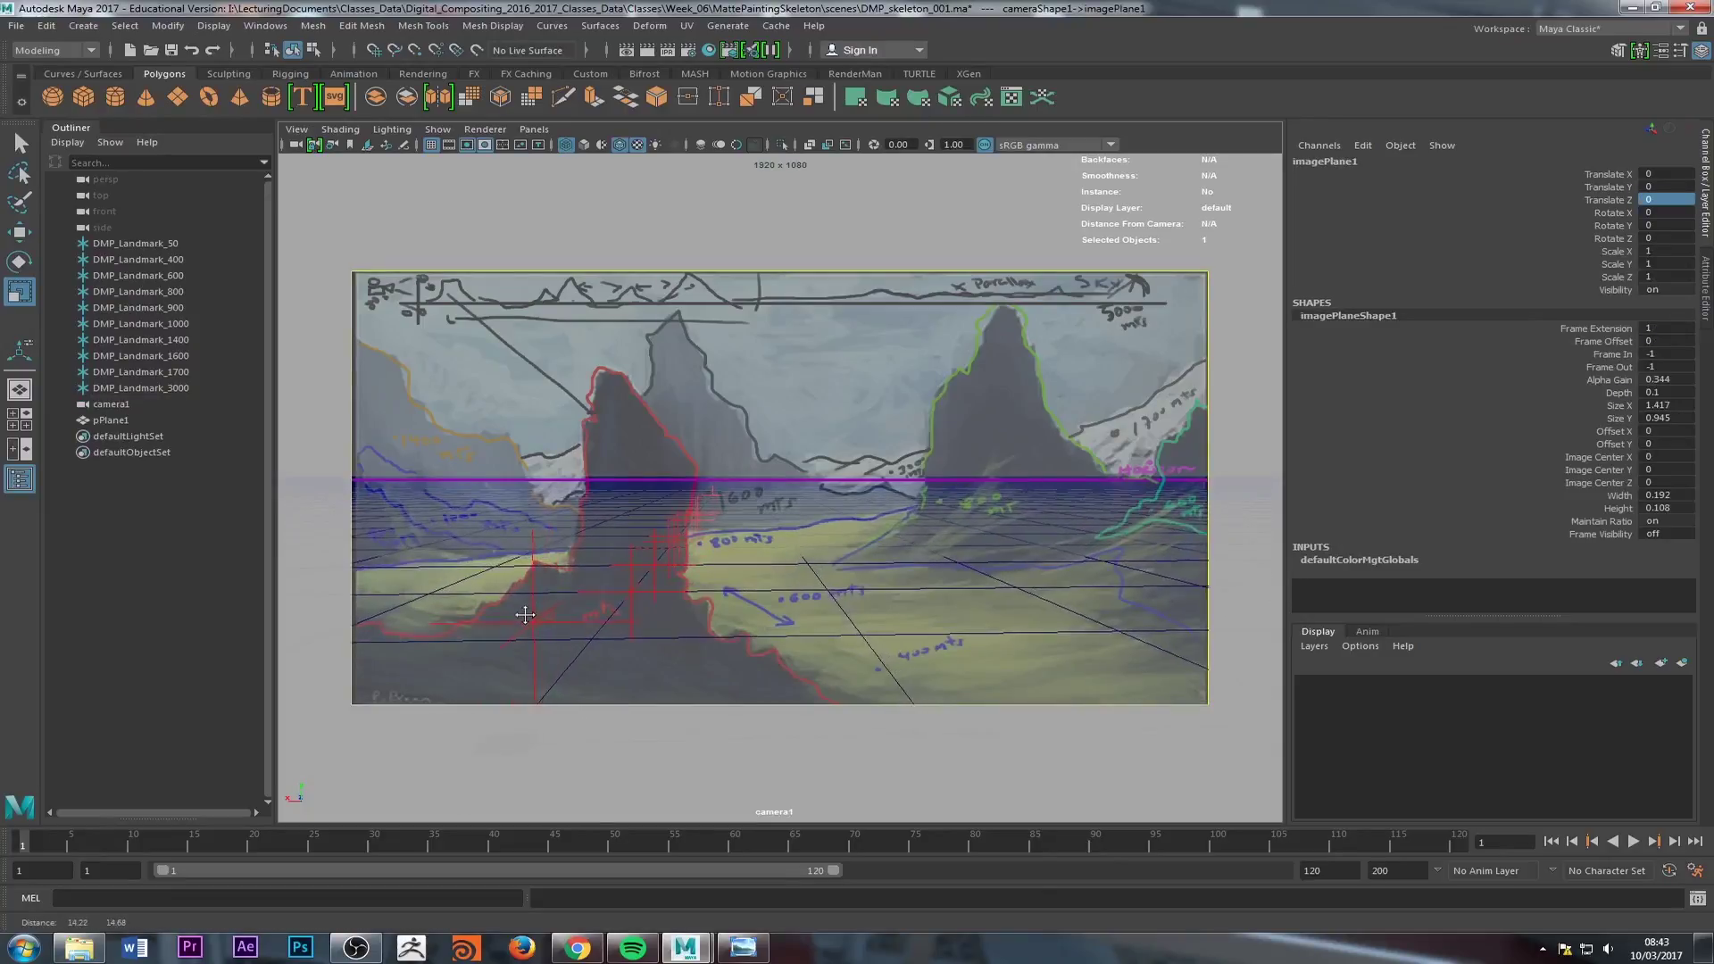
pyautogui.click(525, 534)
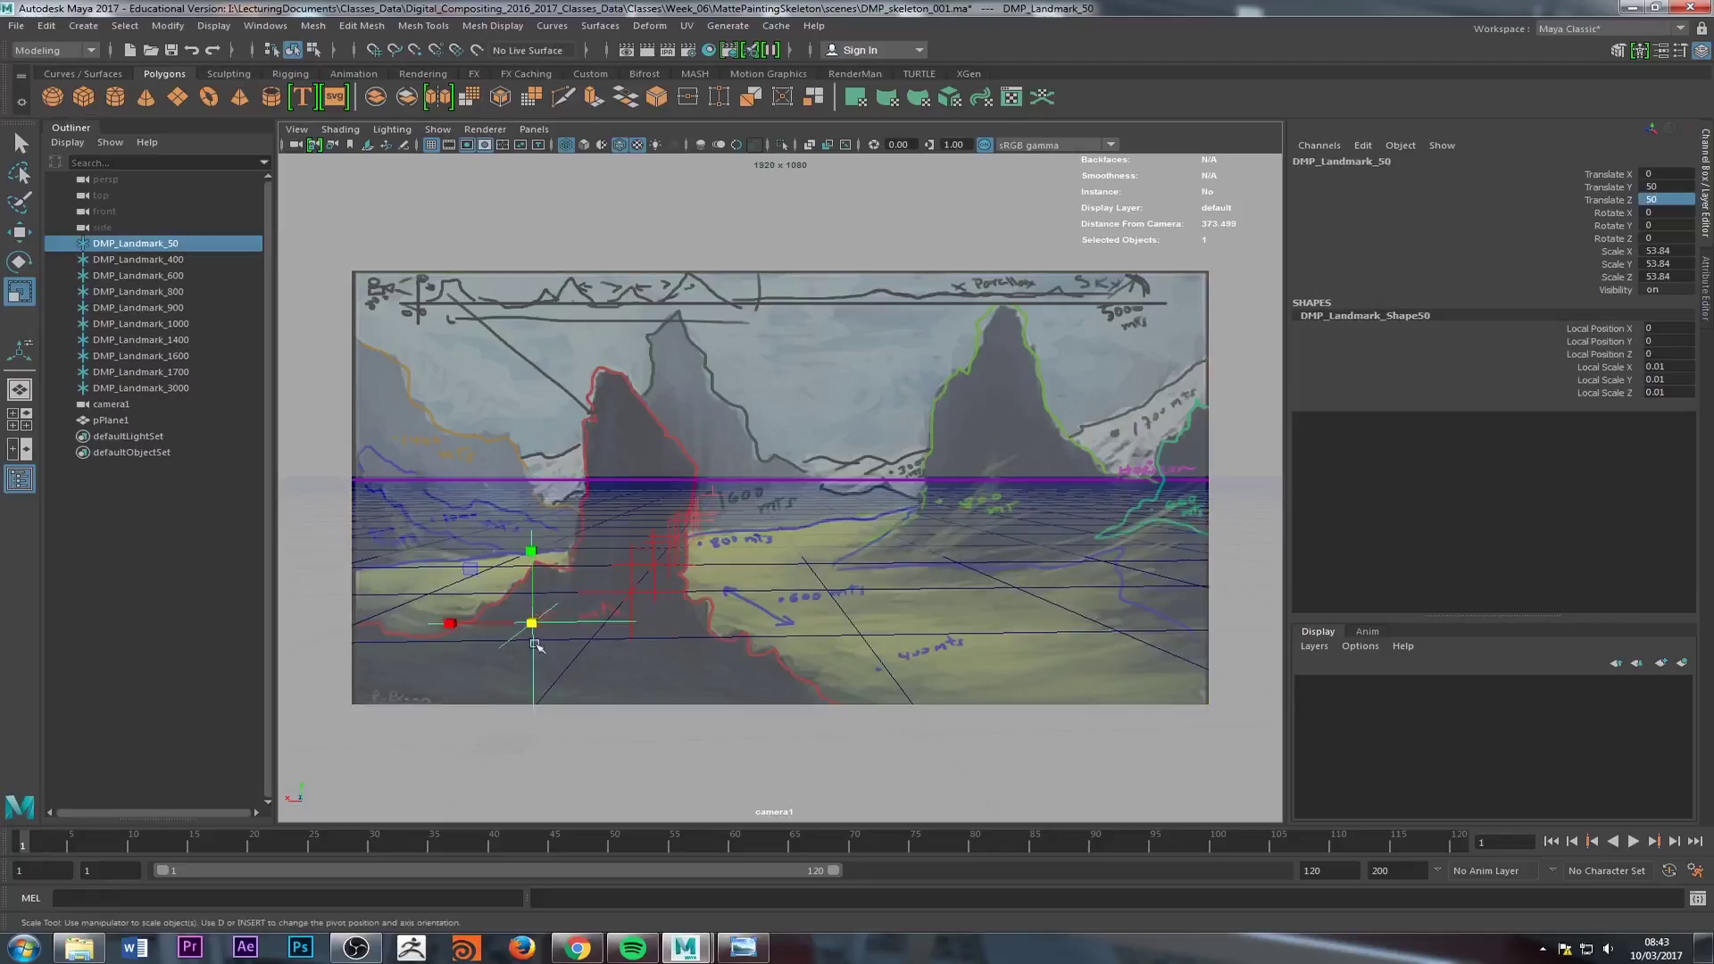
pyautogui.keyDown('alt'); pyautogui.moveTo(611, 614); pyautogui.dragTo(613, 614, button='middle'); pyautogui.keyUp('alt')
pyautogui.keyDown('alt'); pyautogui.moveTo(614, 615); pyautogui.dragTo(591, 615, button='right'); pyautogui.keyUp('alt')
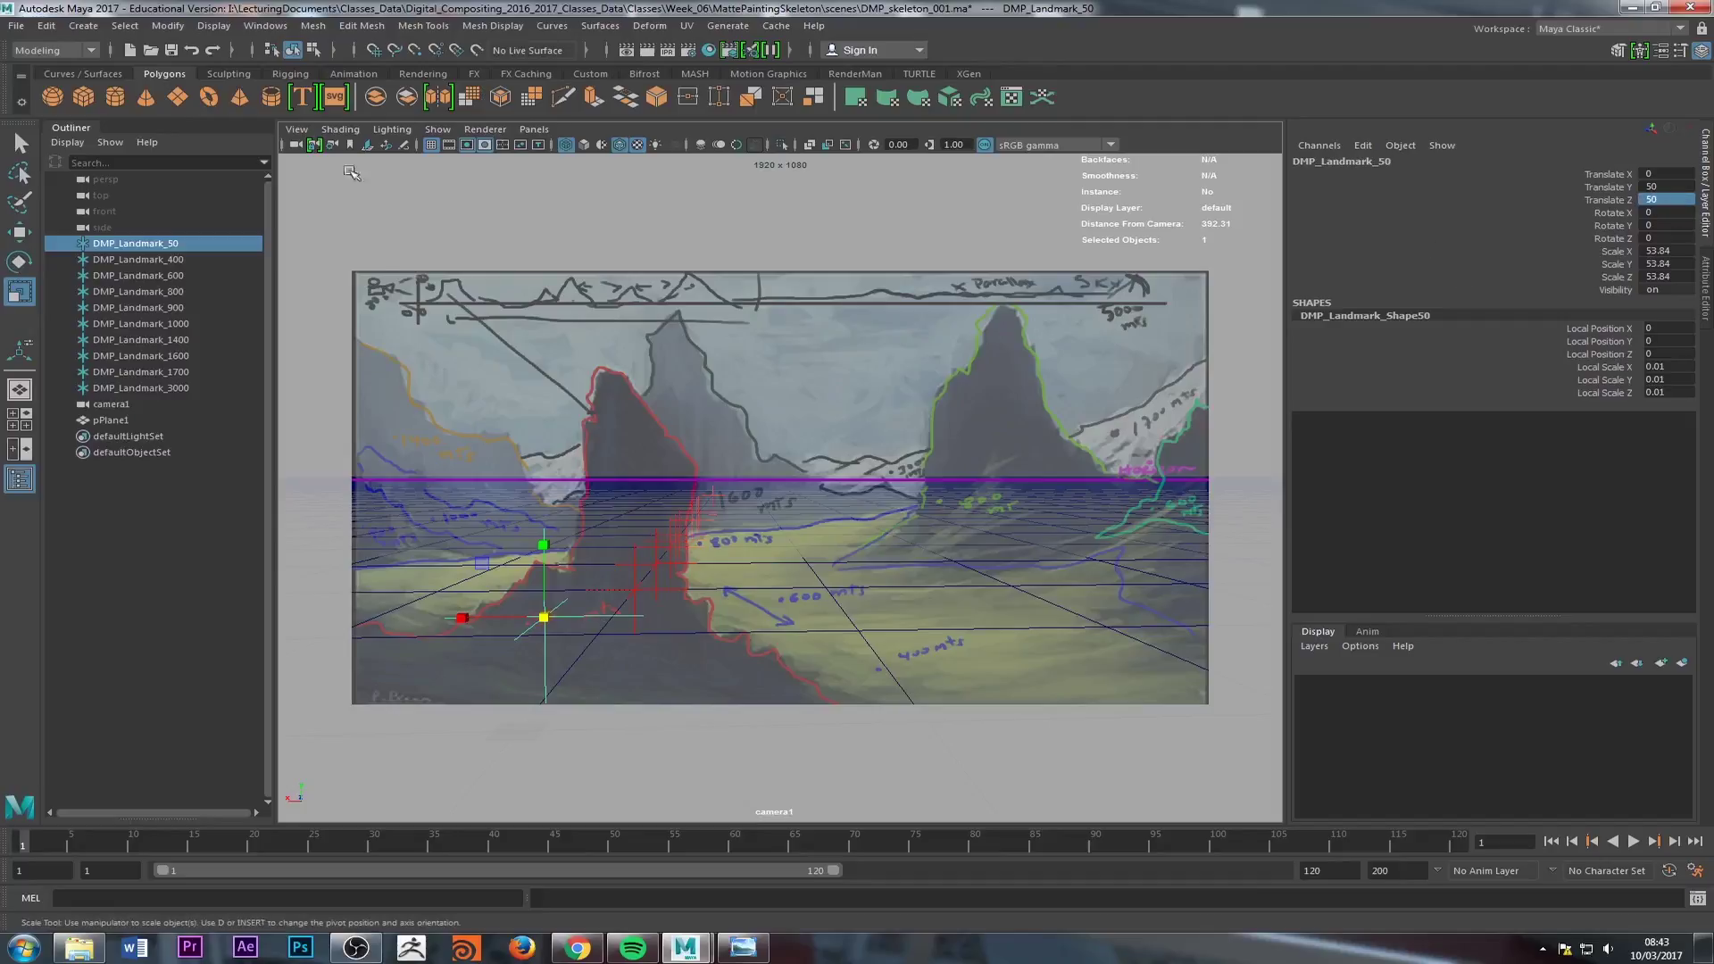
# Step: Set camera1's Focal Length to 70
pyautogui.click(296, 146)
pyautogui.click(1704, 288)
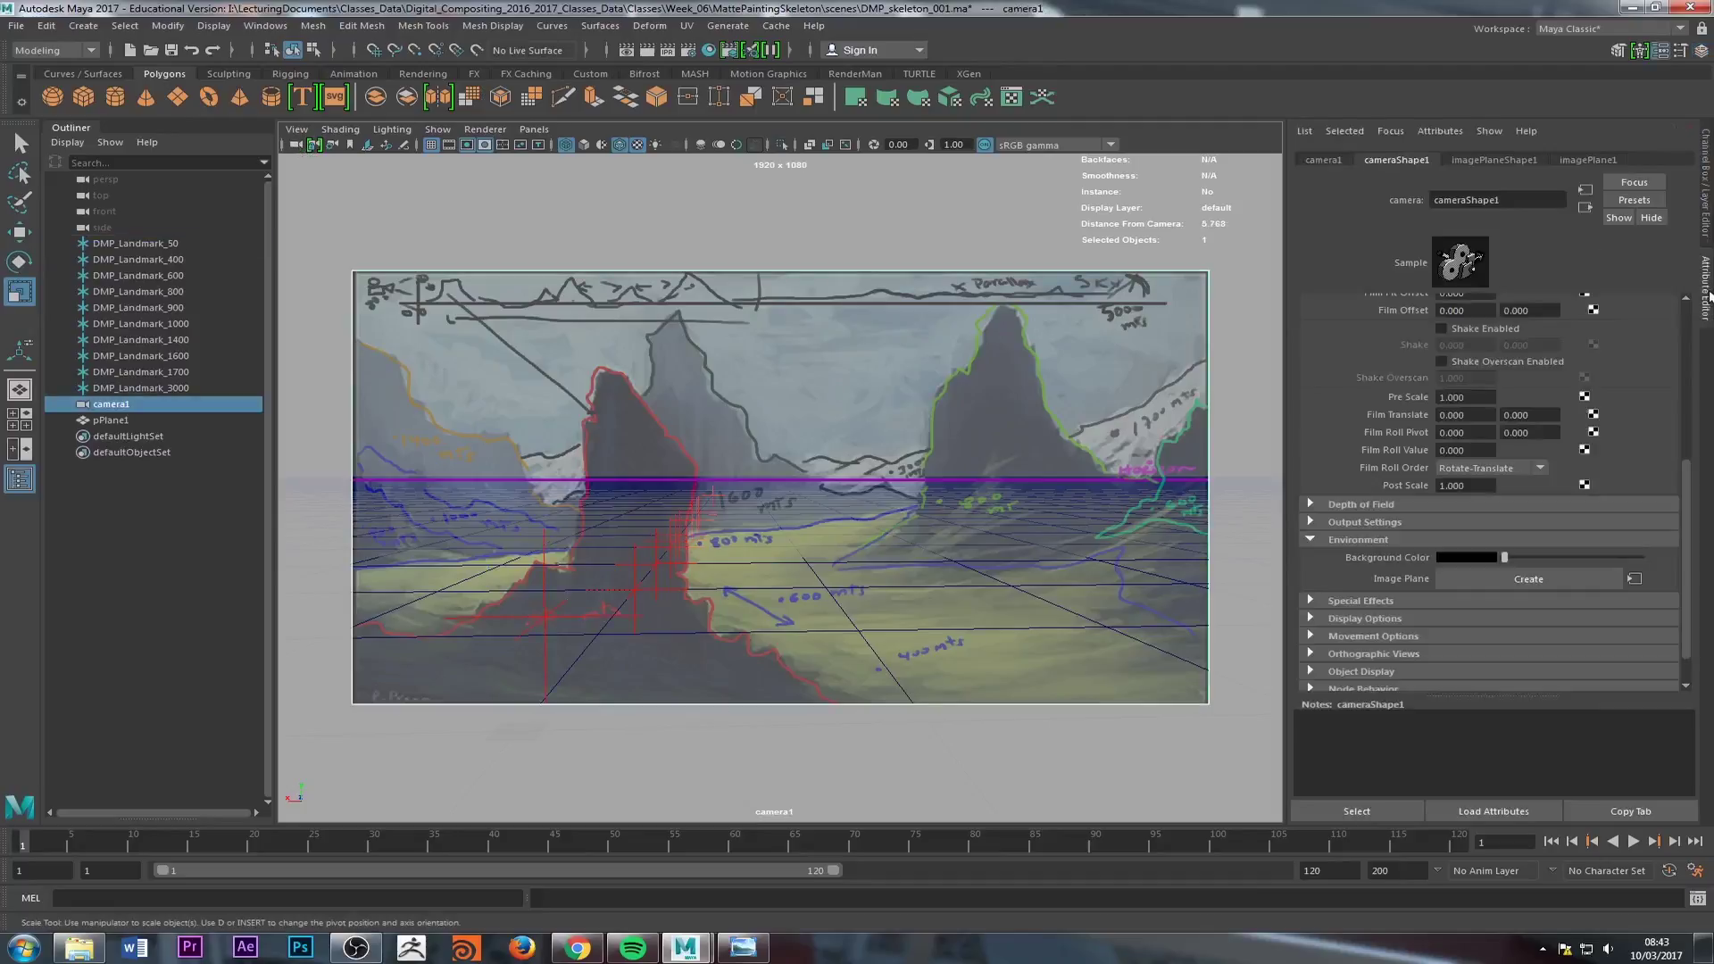
pyautogui.scroll(5, 1506, 333)
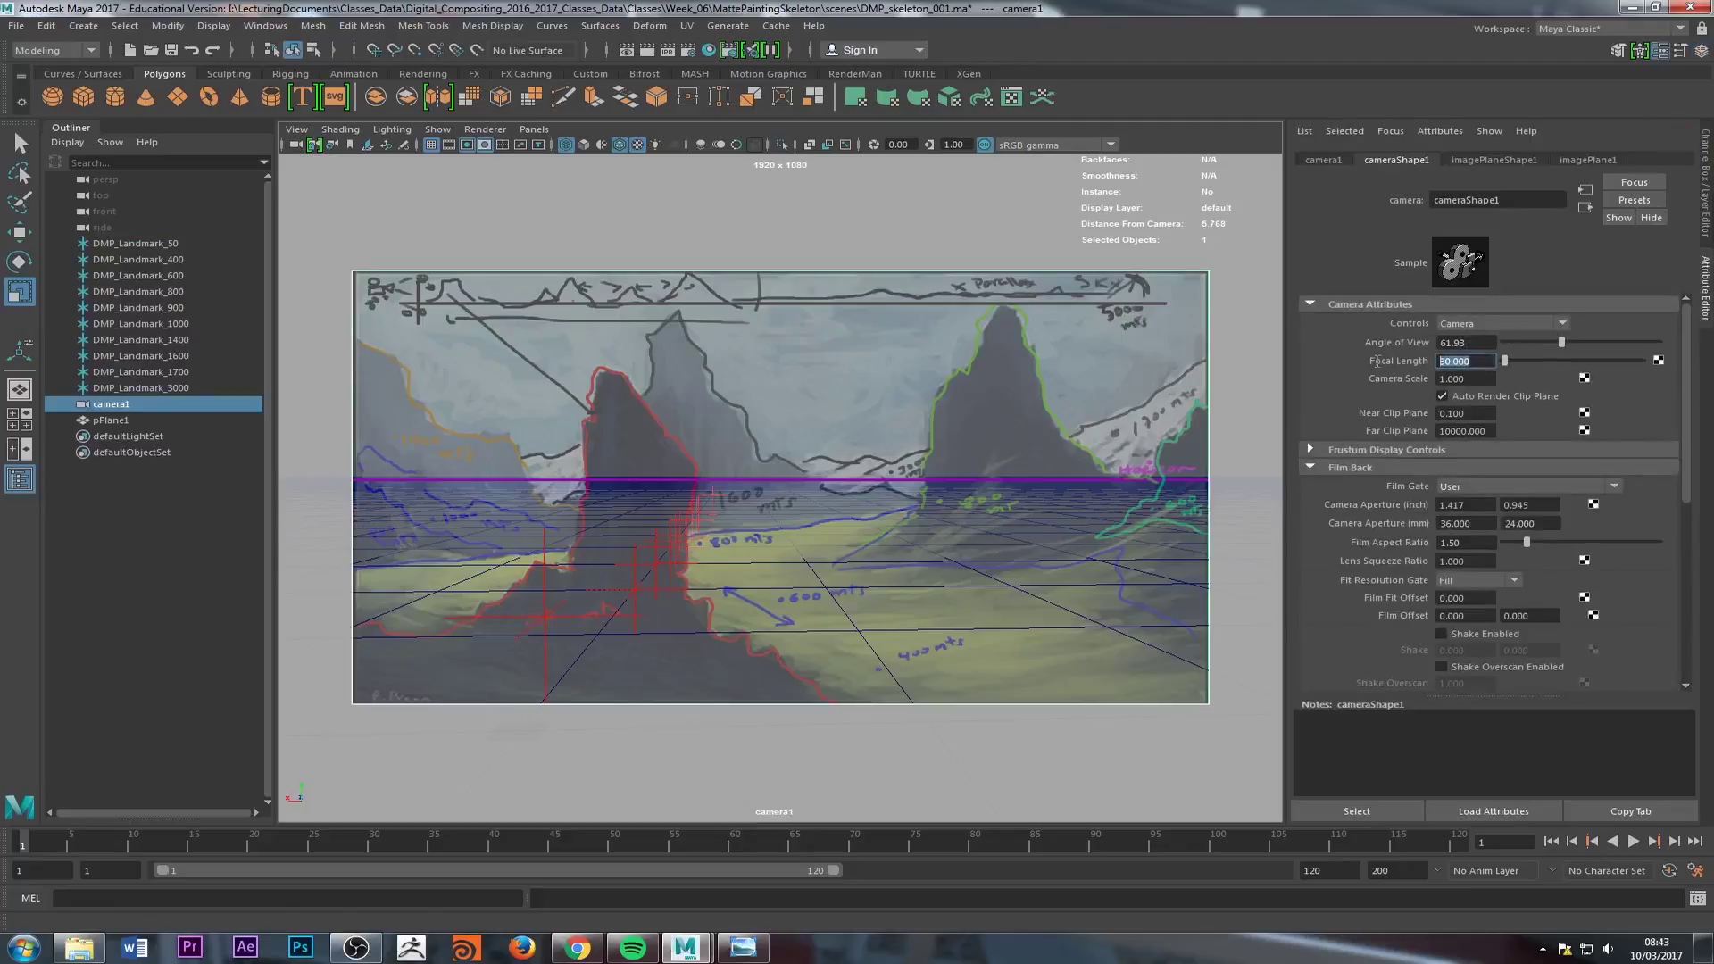
pyautogui.moveTo(1504, 360); pyautogui.dragTo(1505, 362)
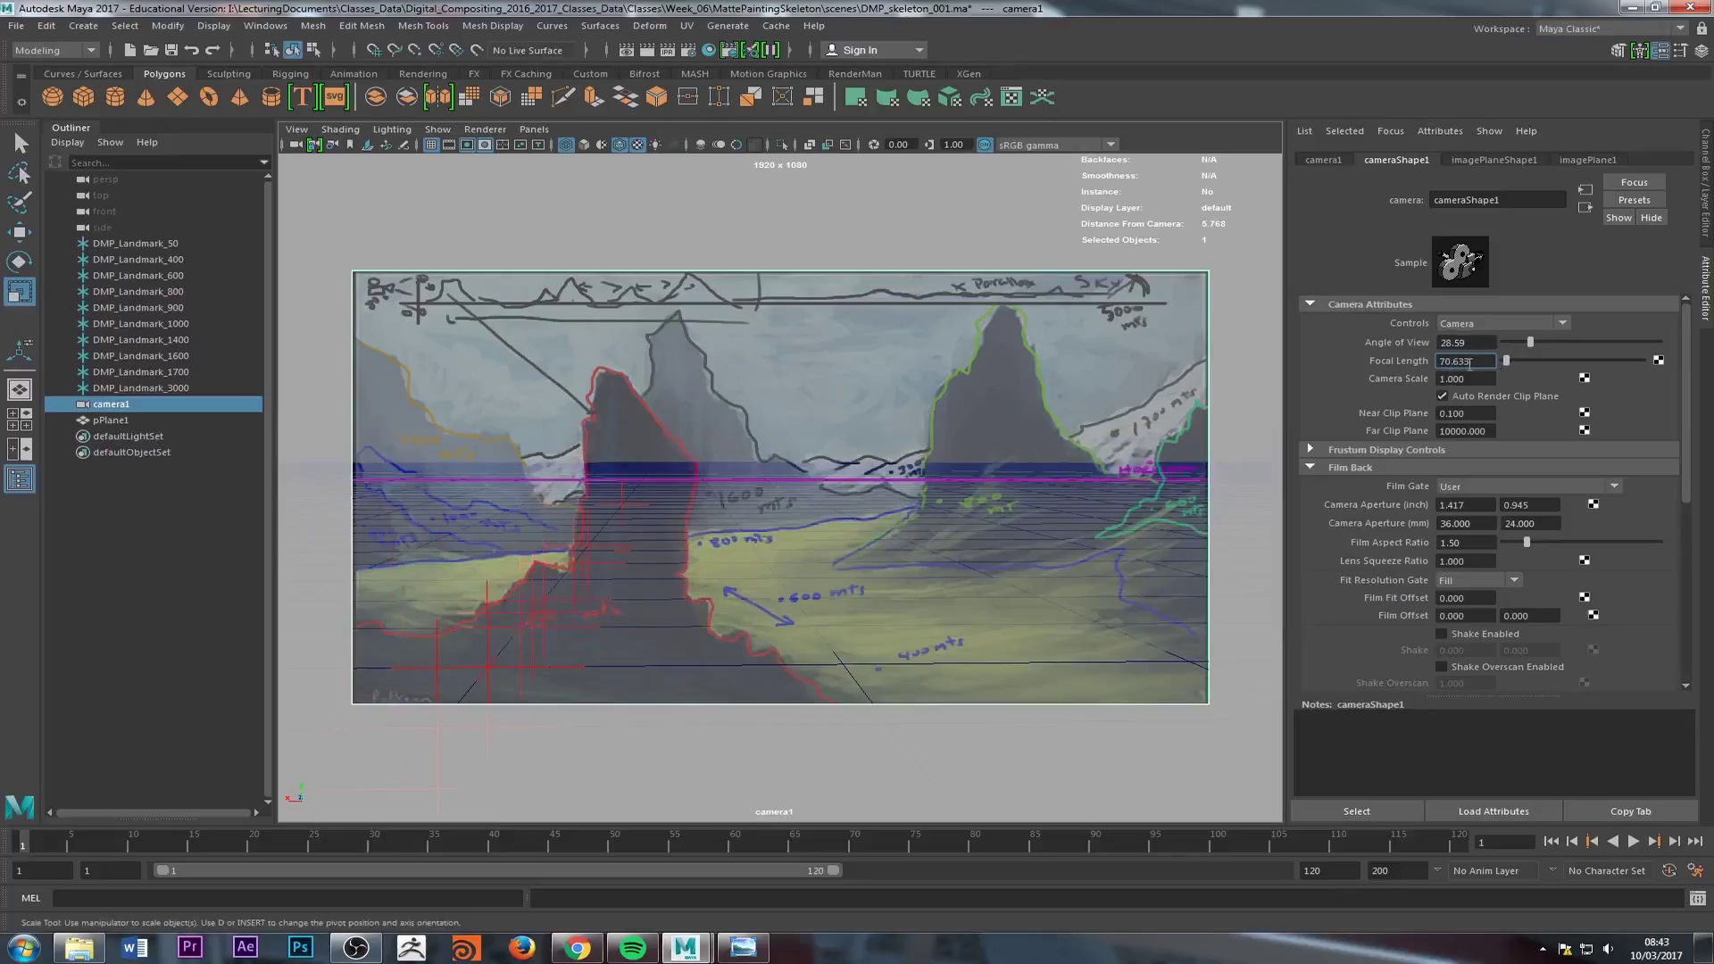
pyautogui.moveTo(1478, 362); pyautogui.dragTo(1328, 385)
pyautogui.write('70')
pyautogui.press('Return')
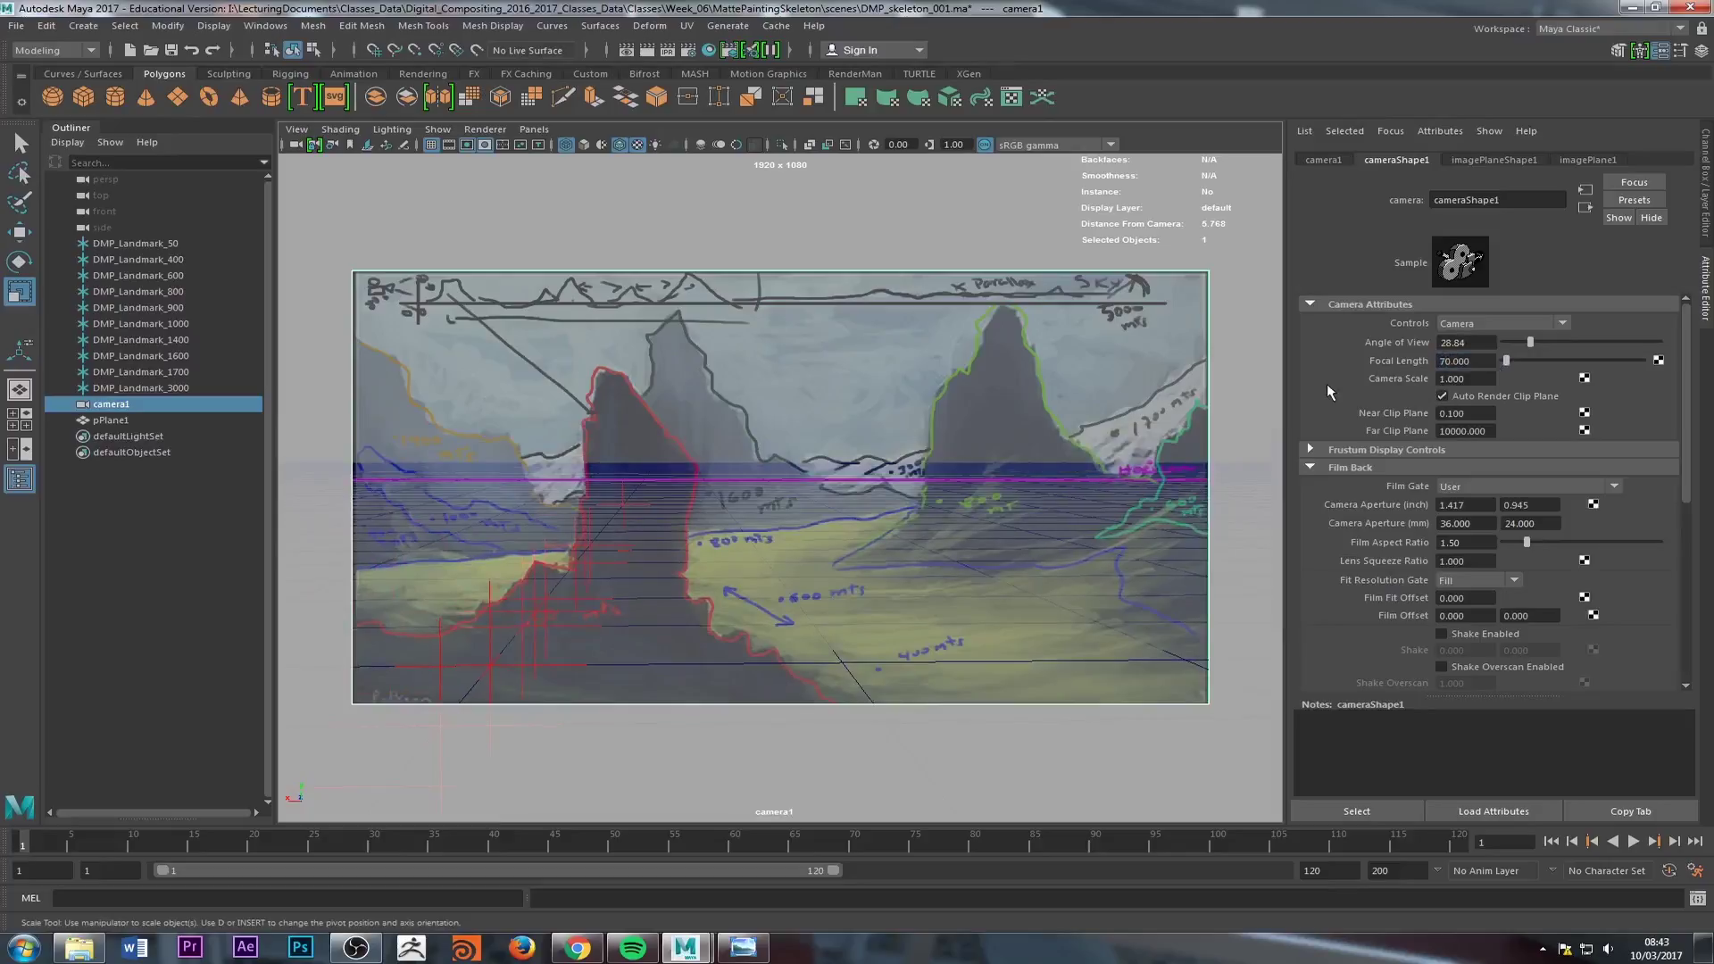
# Step: Orbit, pan and dolly camera1 to realign the ground plane with the magenta horizon line, and check DMP_Landmark_50's distance
pyautogui.keyDown('alt'); pyautogui.moveTo(924, 586); pyautogui.dragTo(816, 616, button='middle'); pyautogui.keyUp('alt')
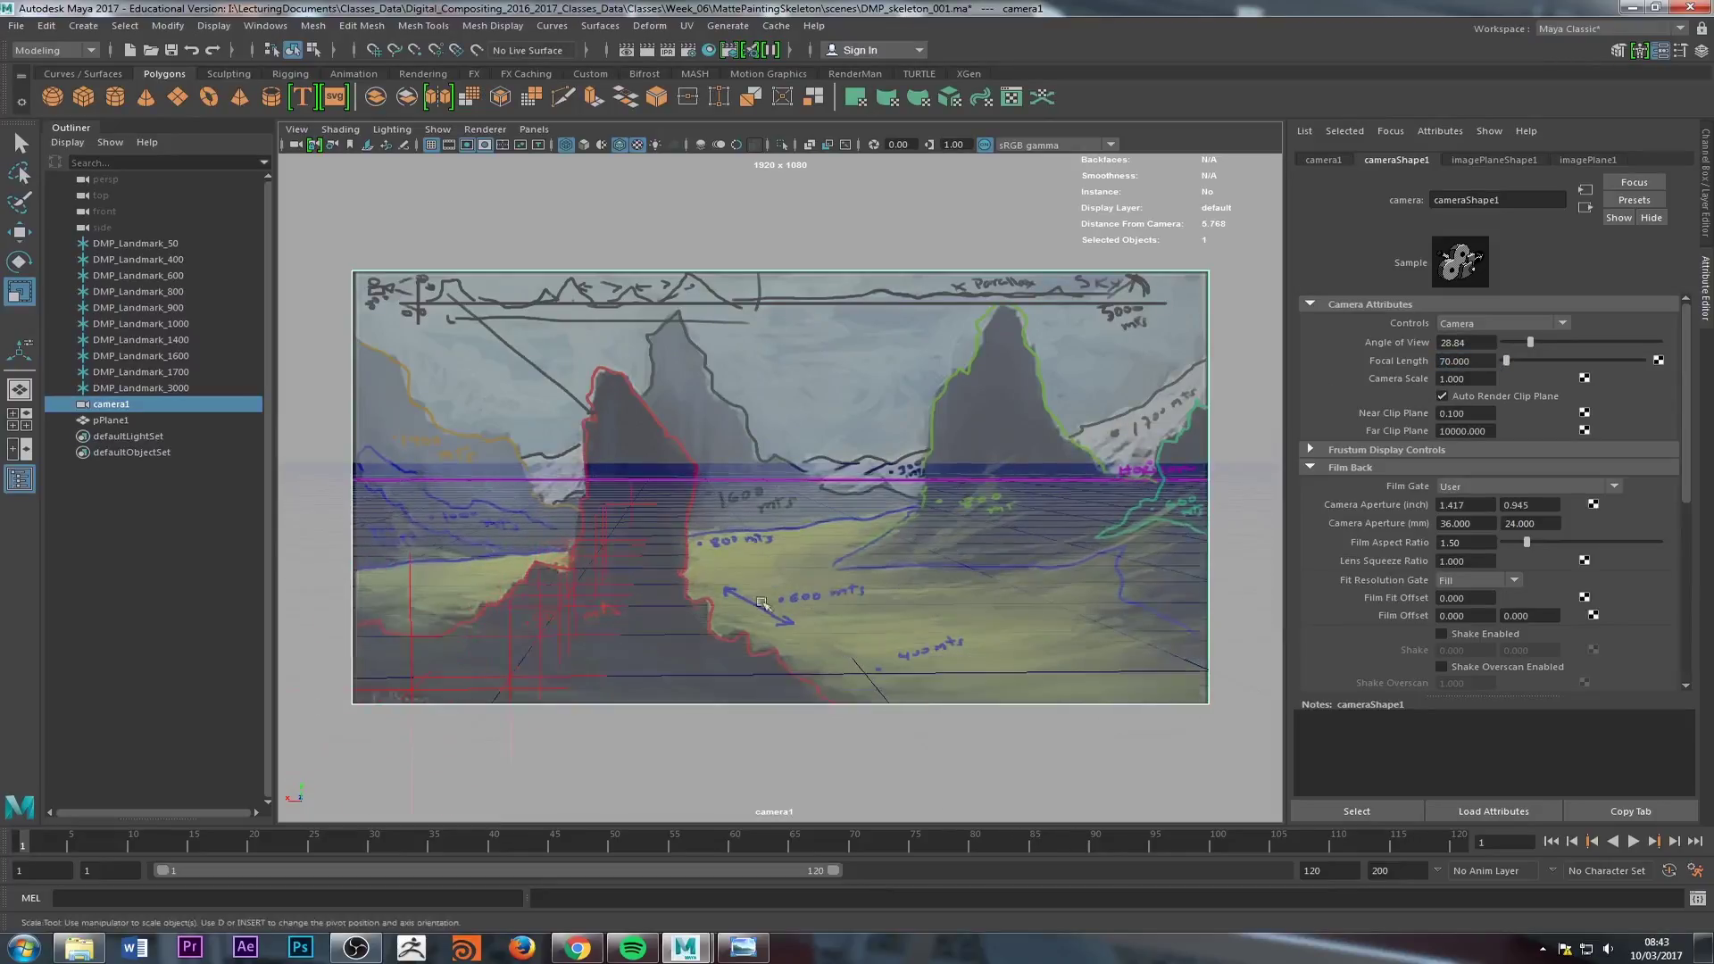
pyautogui.keyDown('alt'); pyautogui.moveTo(806, 617); pyautogui.dragTo(794, 615); pyautogui.keyUp('alt')
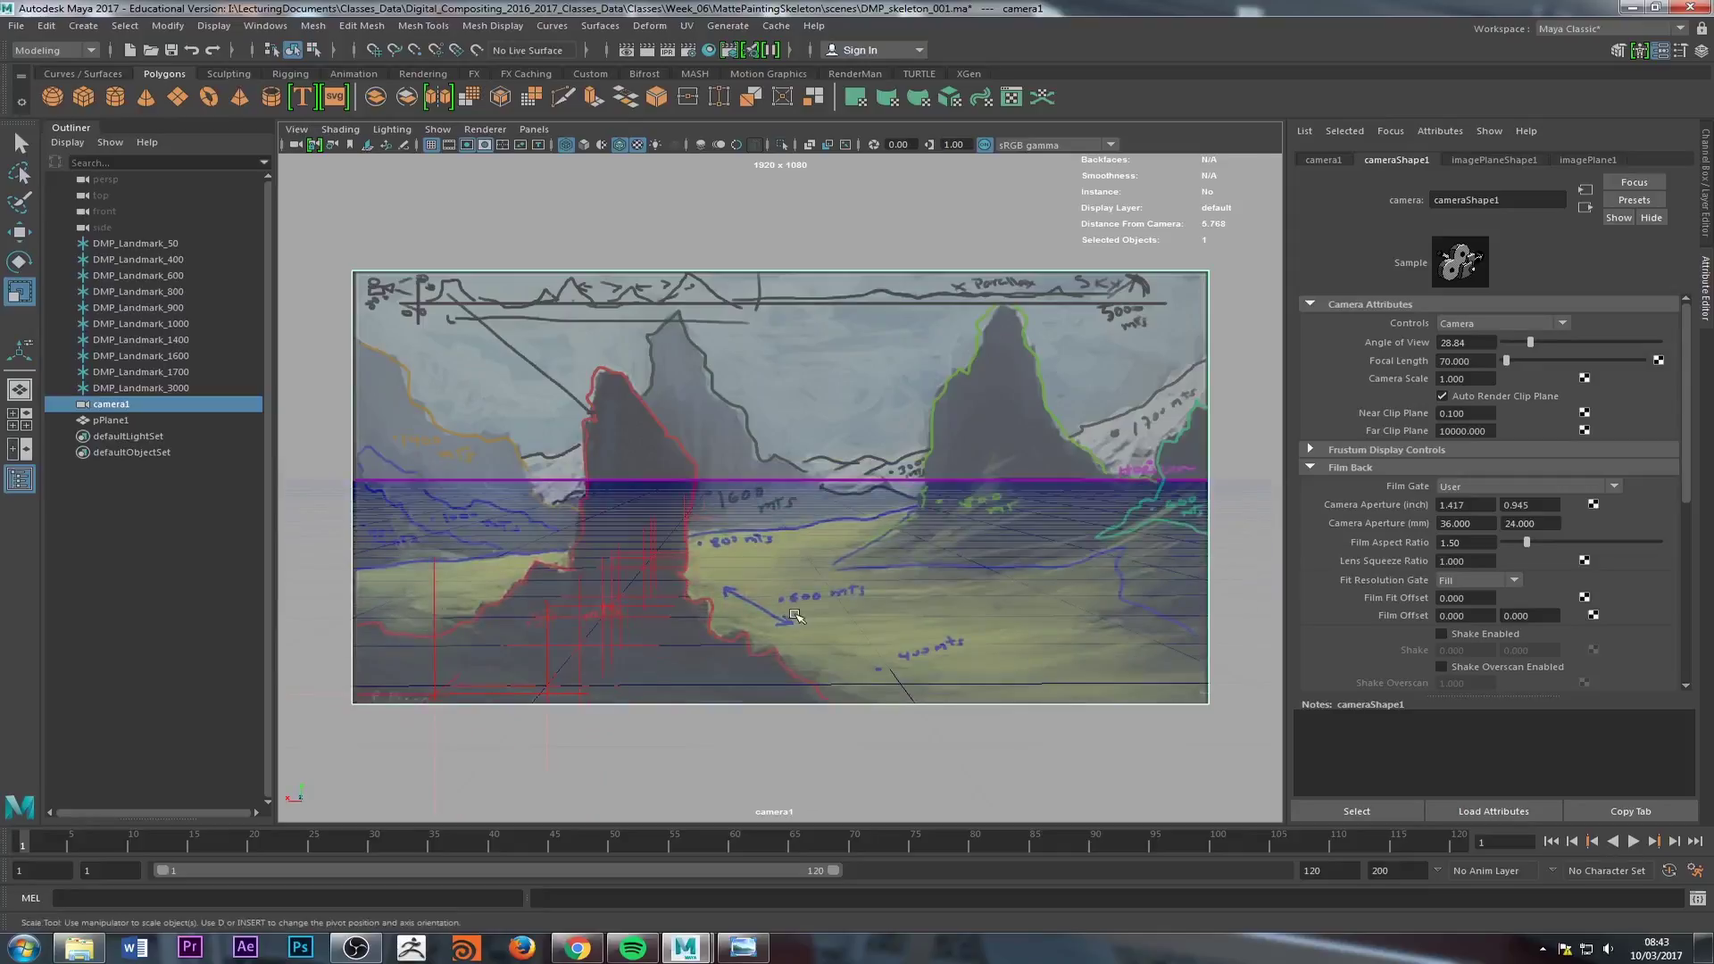
pyautogui.keyDown('alt'); pyautogui.moveTo(794, 616); pyautogui.dragTo(798, 610, button='middle'); pyautogui.keyUp('alt')
pyautogui.keyDown('alt'); pyautogui.moveTo(799, 611); pyautogui.dragTo(854, 543, button='right'); pyautogui.keyUp('alt')
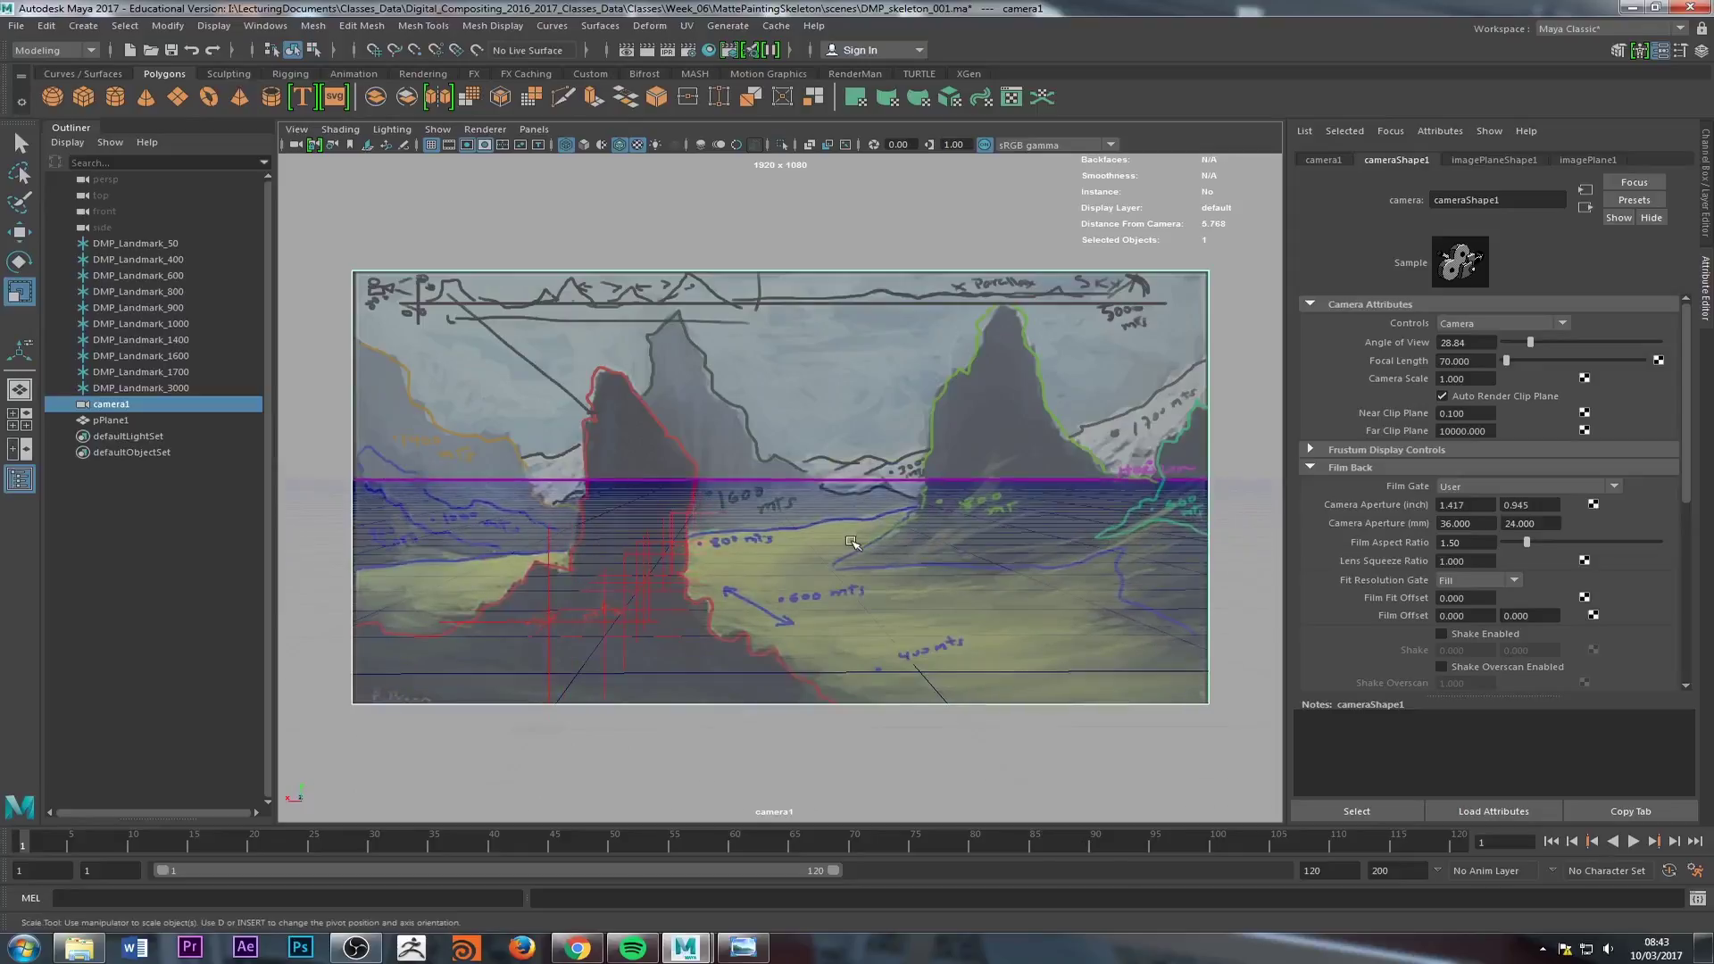
pyautogui.keyDown('alt'); pyautogui.moveTo(817, 559); pyautogui.dragTo(771, 568, button='middle'); pyautogui.keyUp('alt')
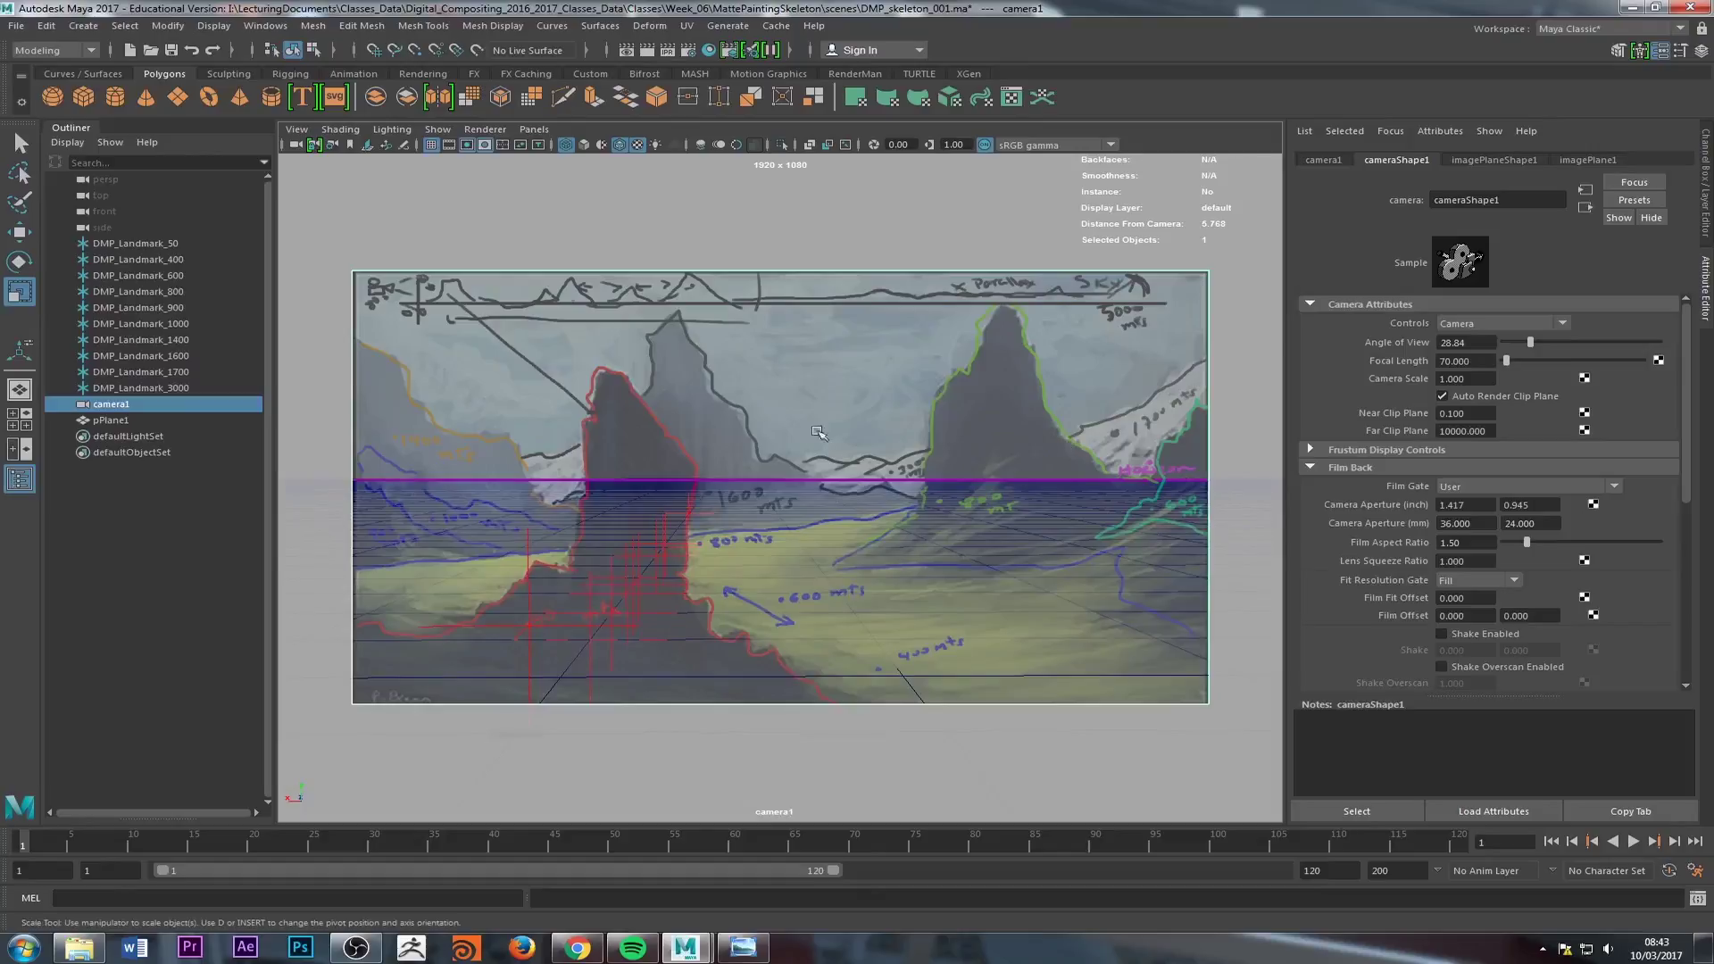
pyautogui.click(527, 542)
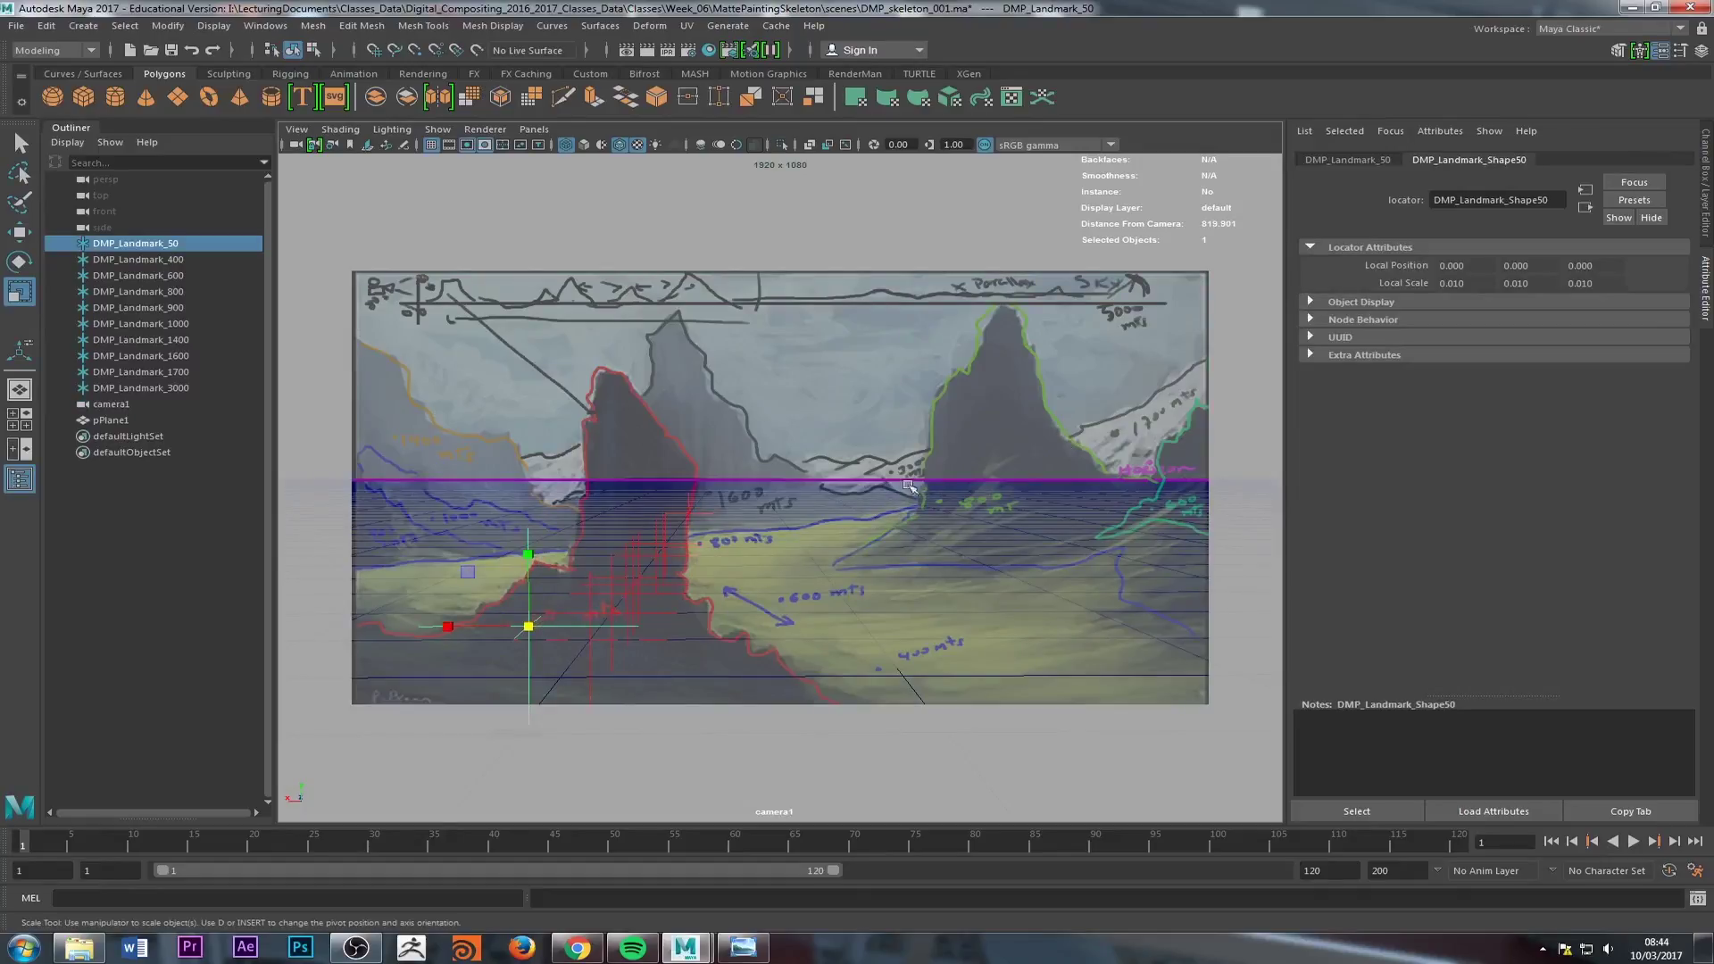
# Step: Lock camera1's Translate, Rotate and Scale X, Y and Z channels, and select DMP_Landmark_50
pyautogui.click(296, 144)
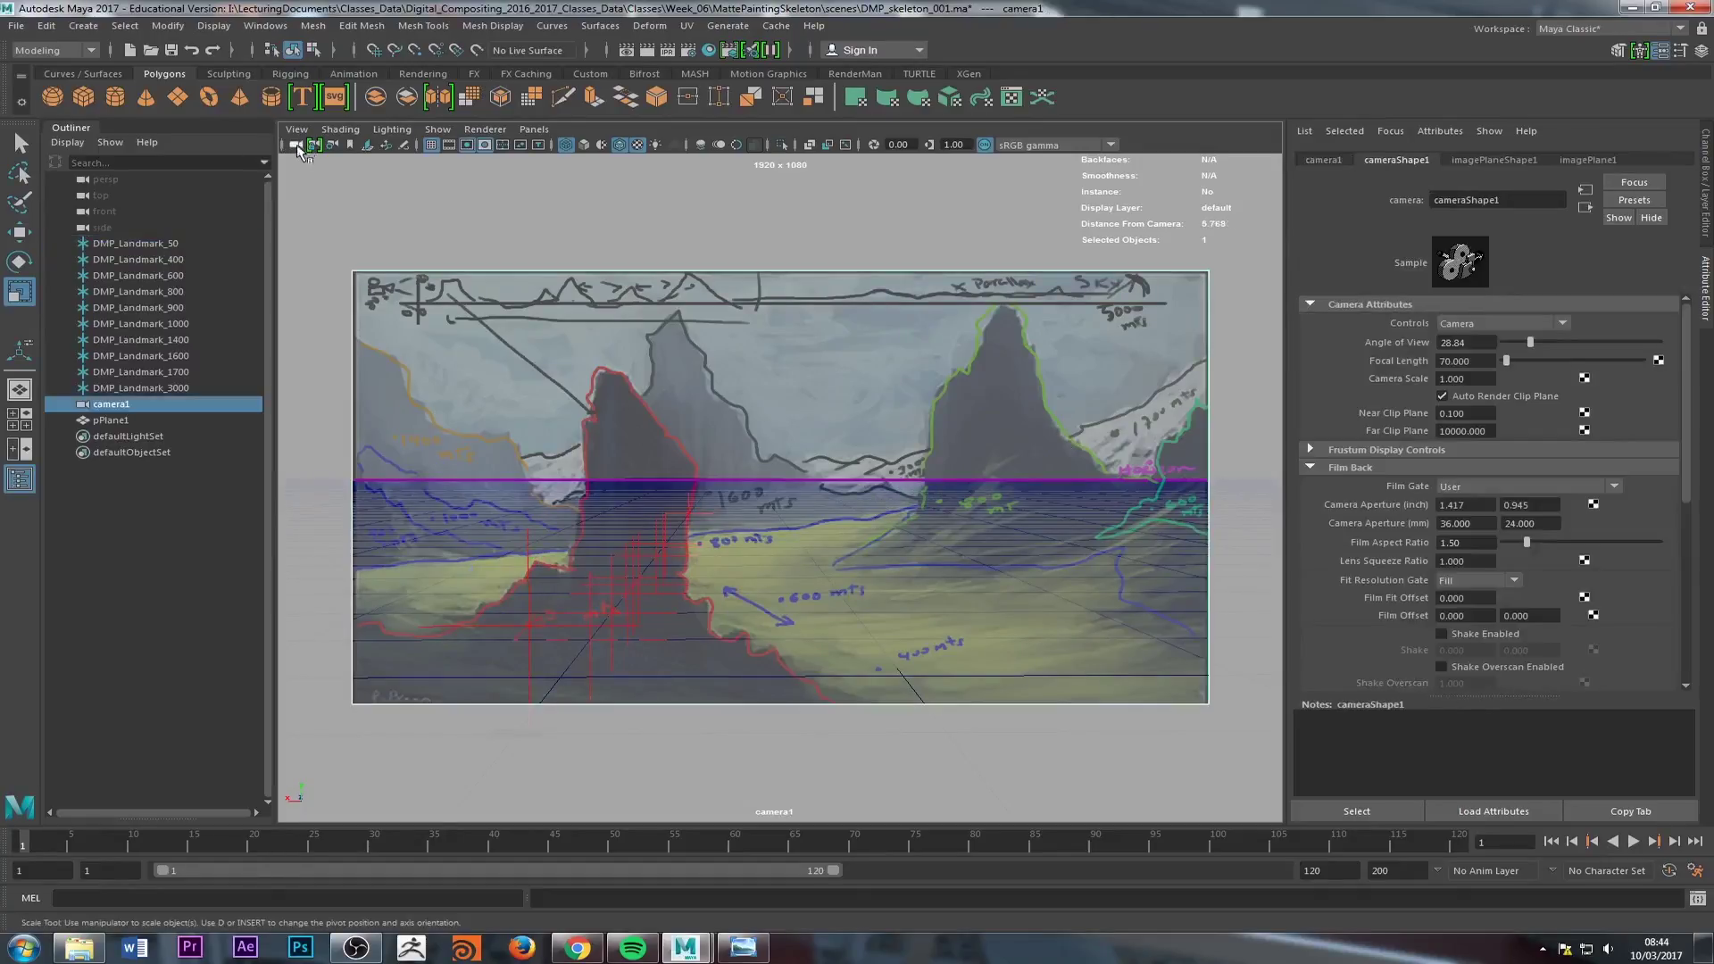
pyautogui.click(1705, 192)
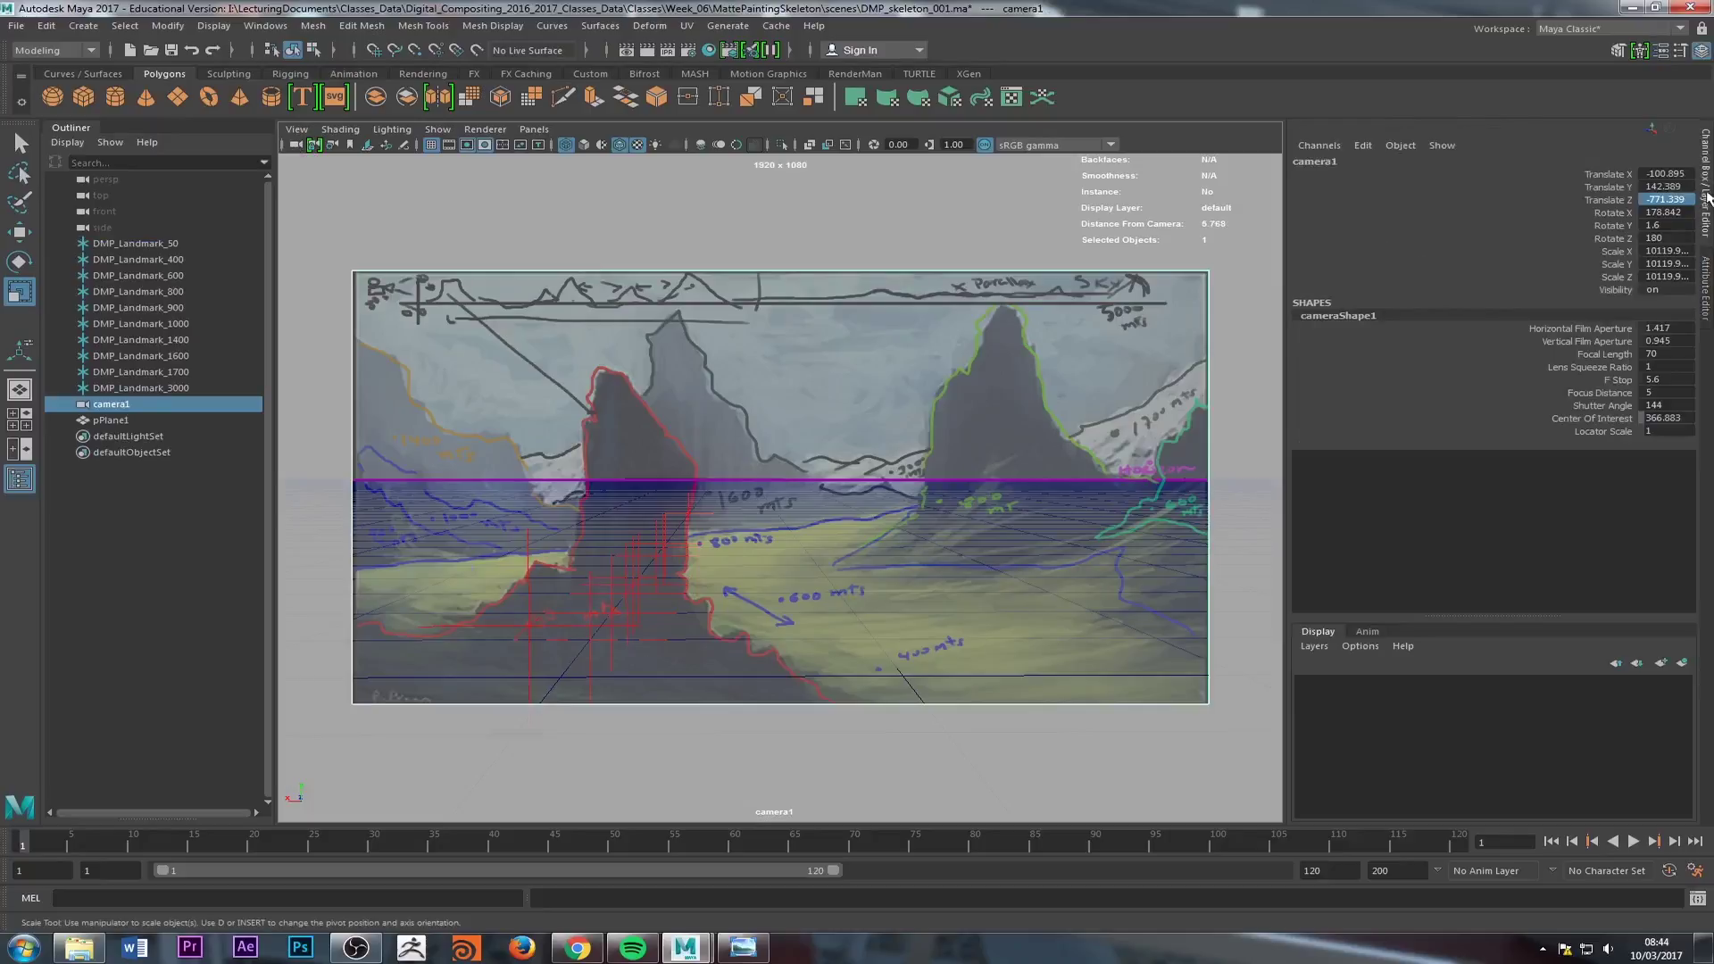
pyautogui.moveTo(1629, 175); pyautogui.dragTo(1624, 277)
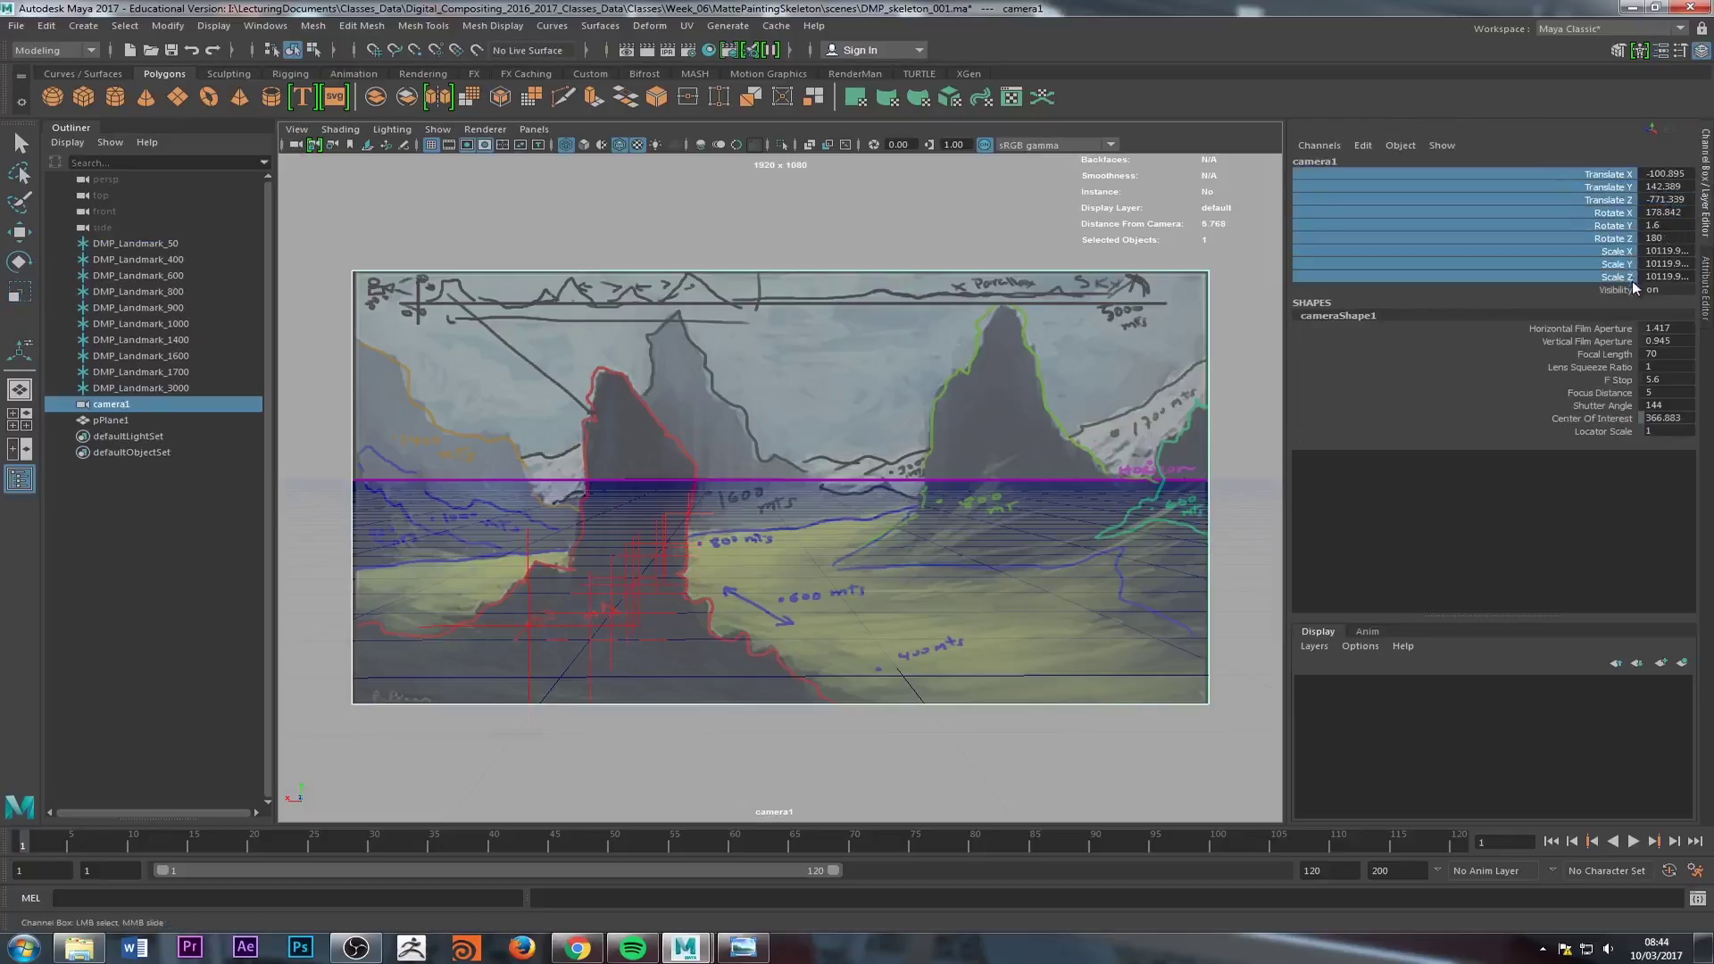
pyautogui.rightClick(1624, 275)
pyautogui.click(1553, 606)
pyautogui.click(511, 640)
pyautogui.click(515, 631)
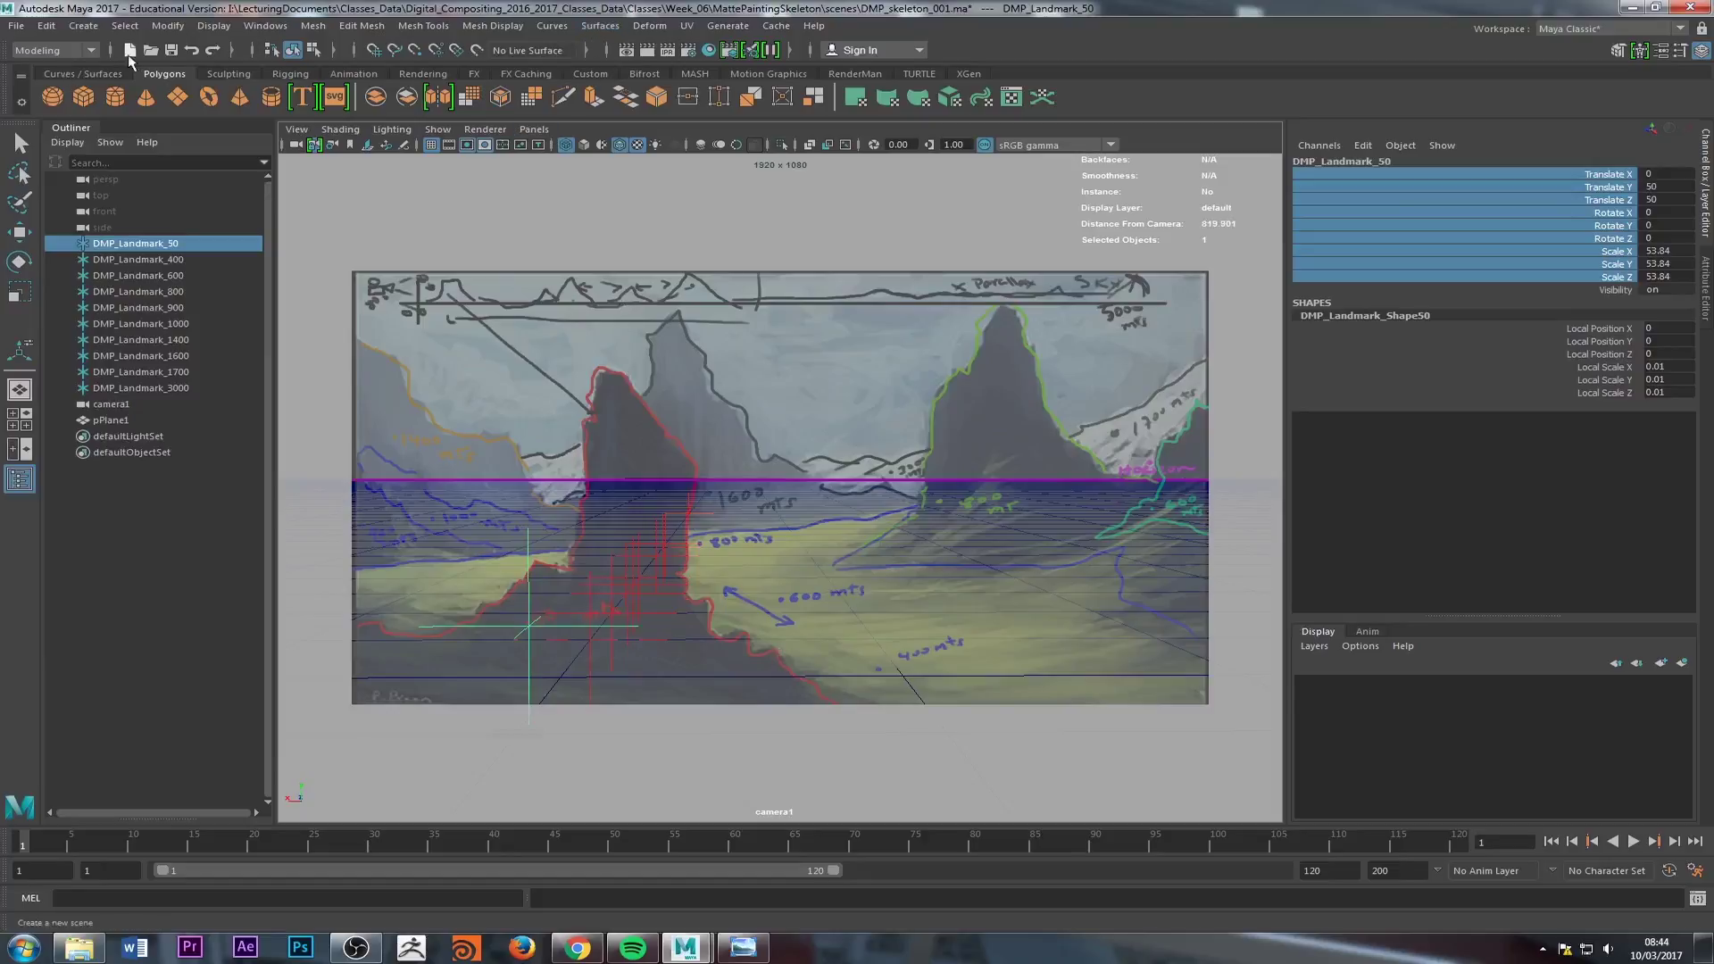
# Step: Open the scene DMP_skeleton_002.ma from the project's scenes folder
pyautogui.click(153, 53)
pyautogui.doubleClick(506, 208)
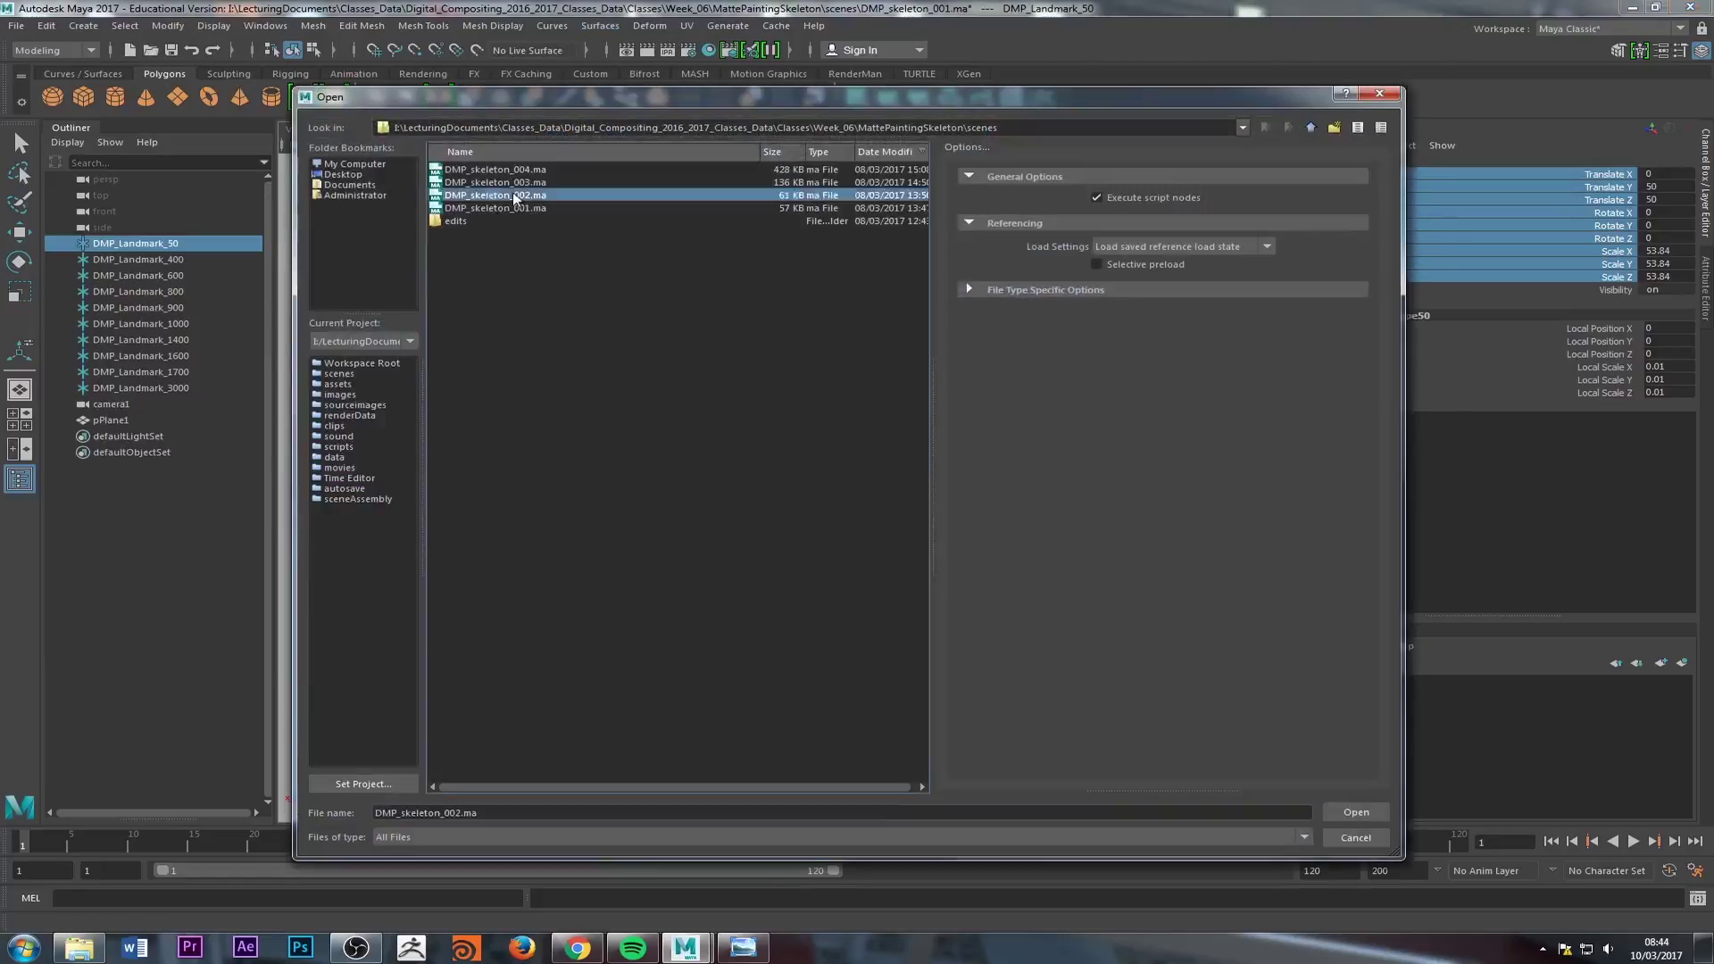
pyautogui.click(852, 489)
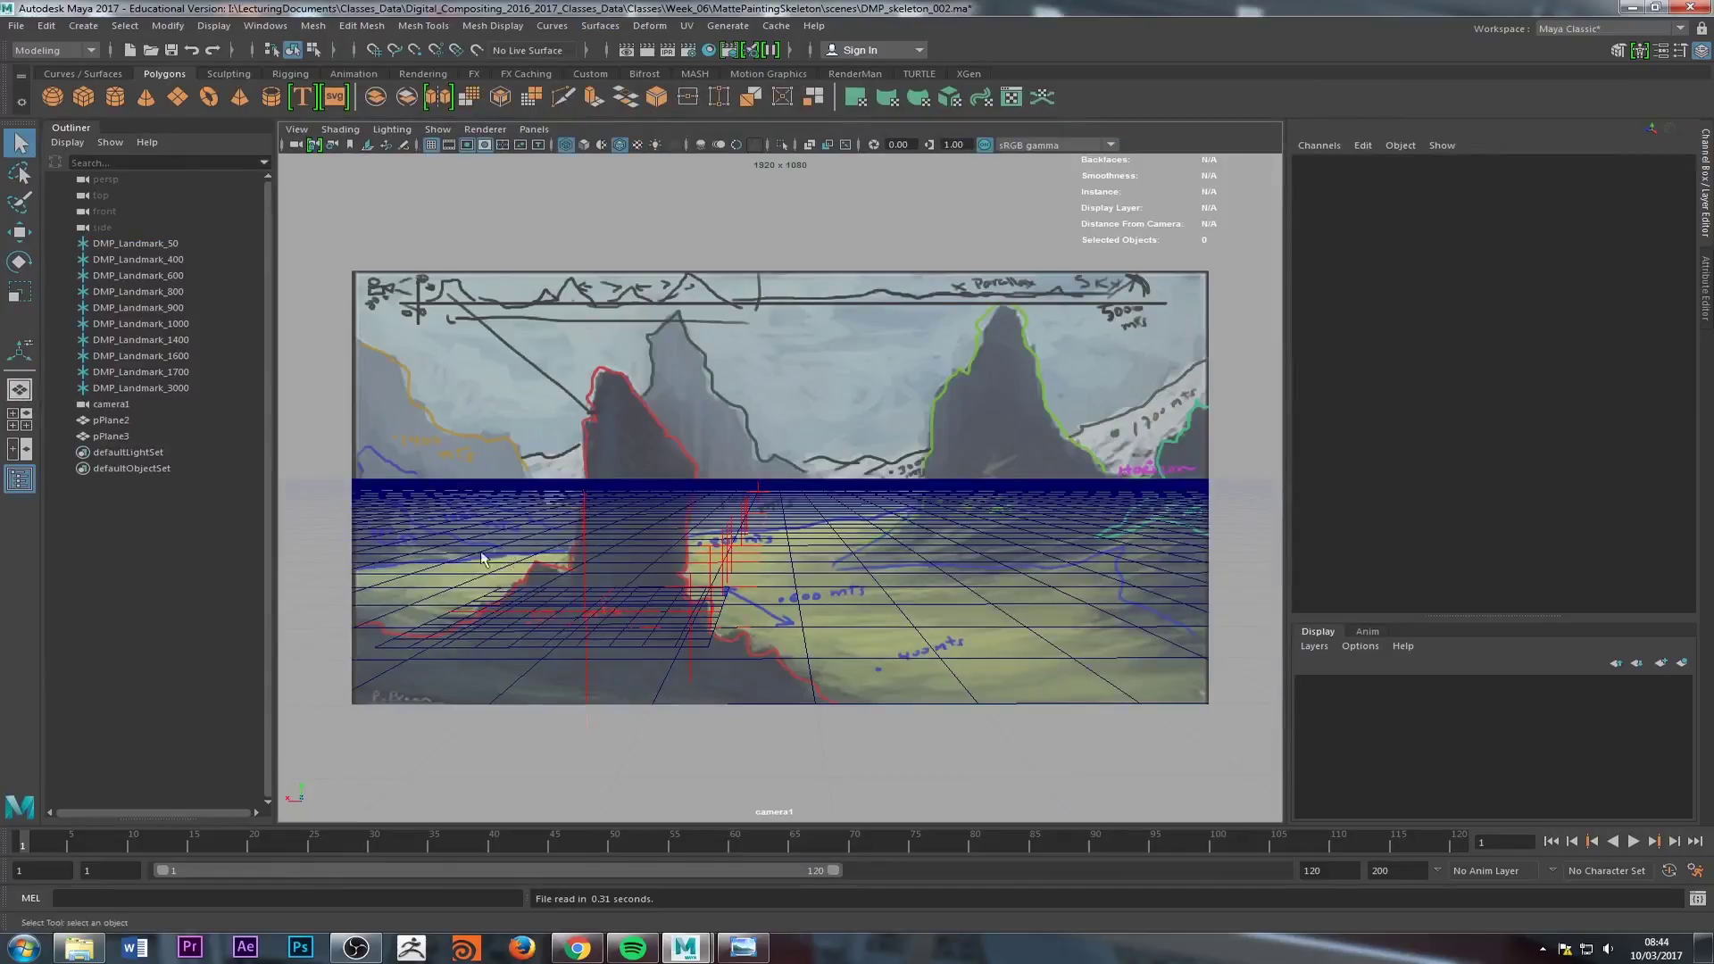
# Step: Examine the transform values of pPlane2 and camera1, and the transform and shape attributes of DMP_Landmark_50
pyautogui.click(587, 615)
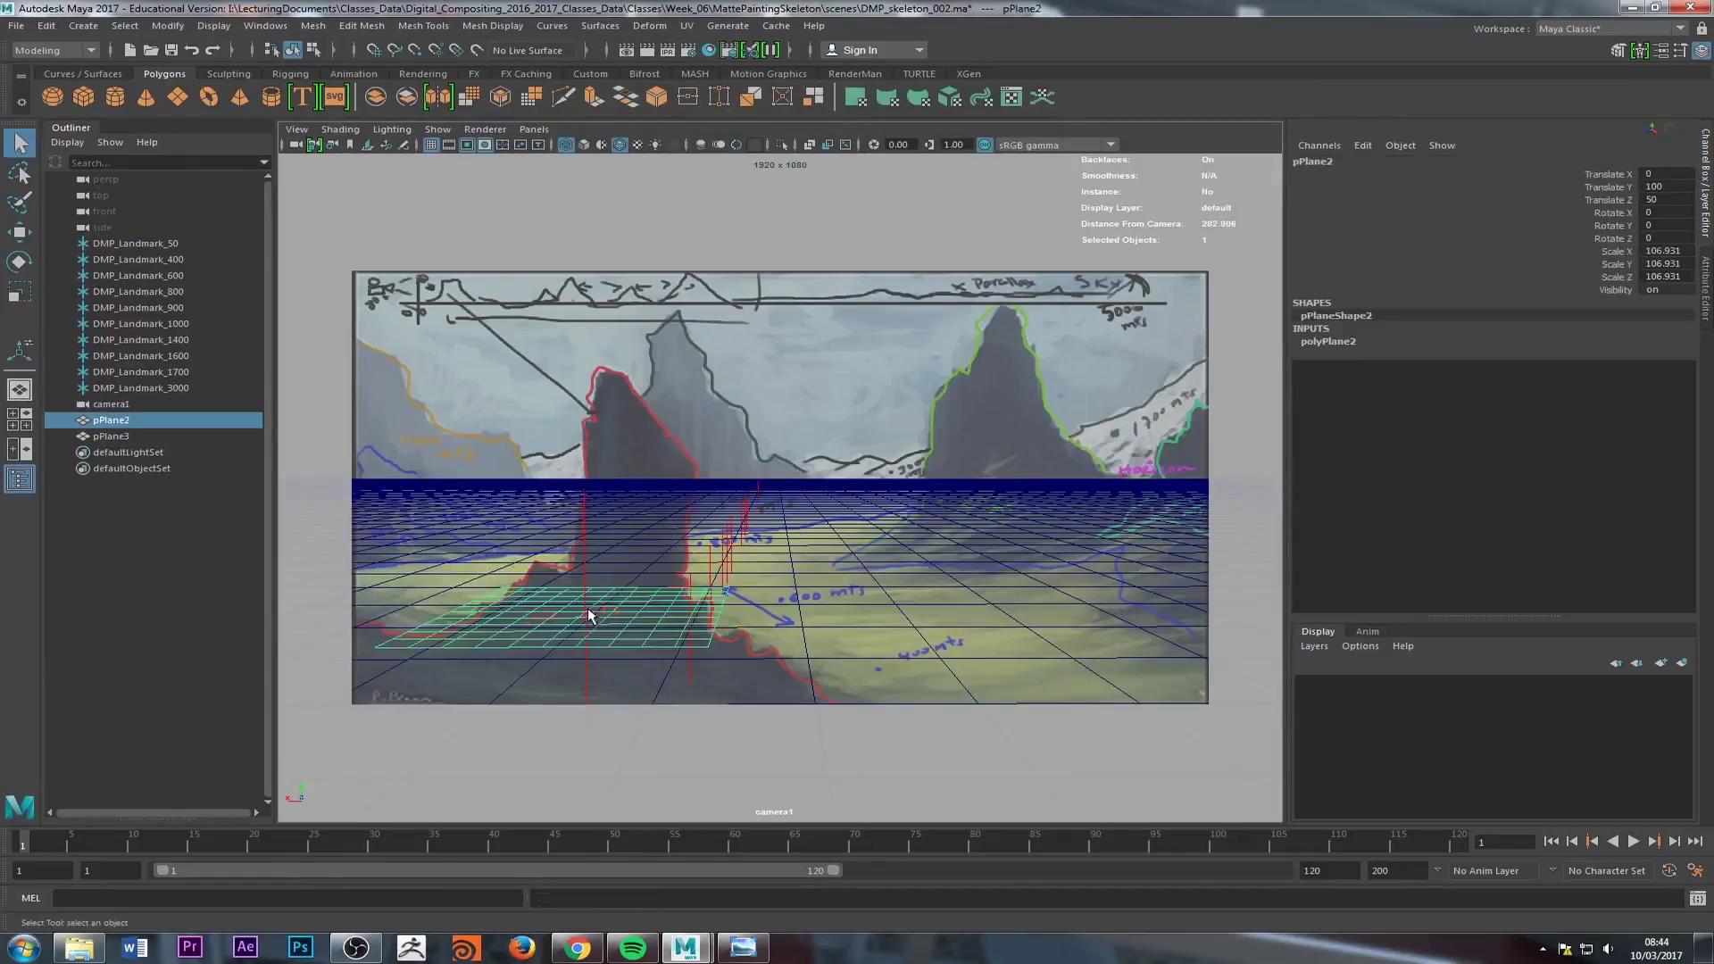
pyautogui.click(296, 145)
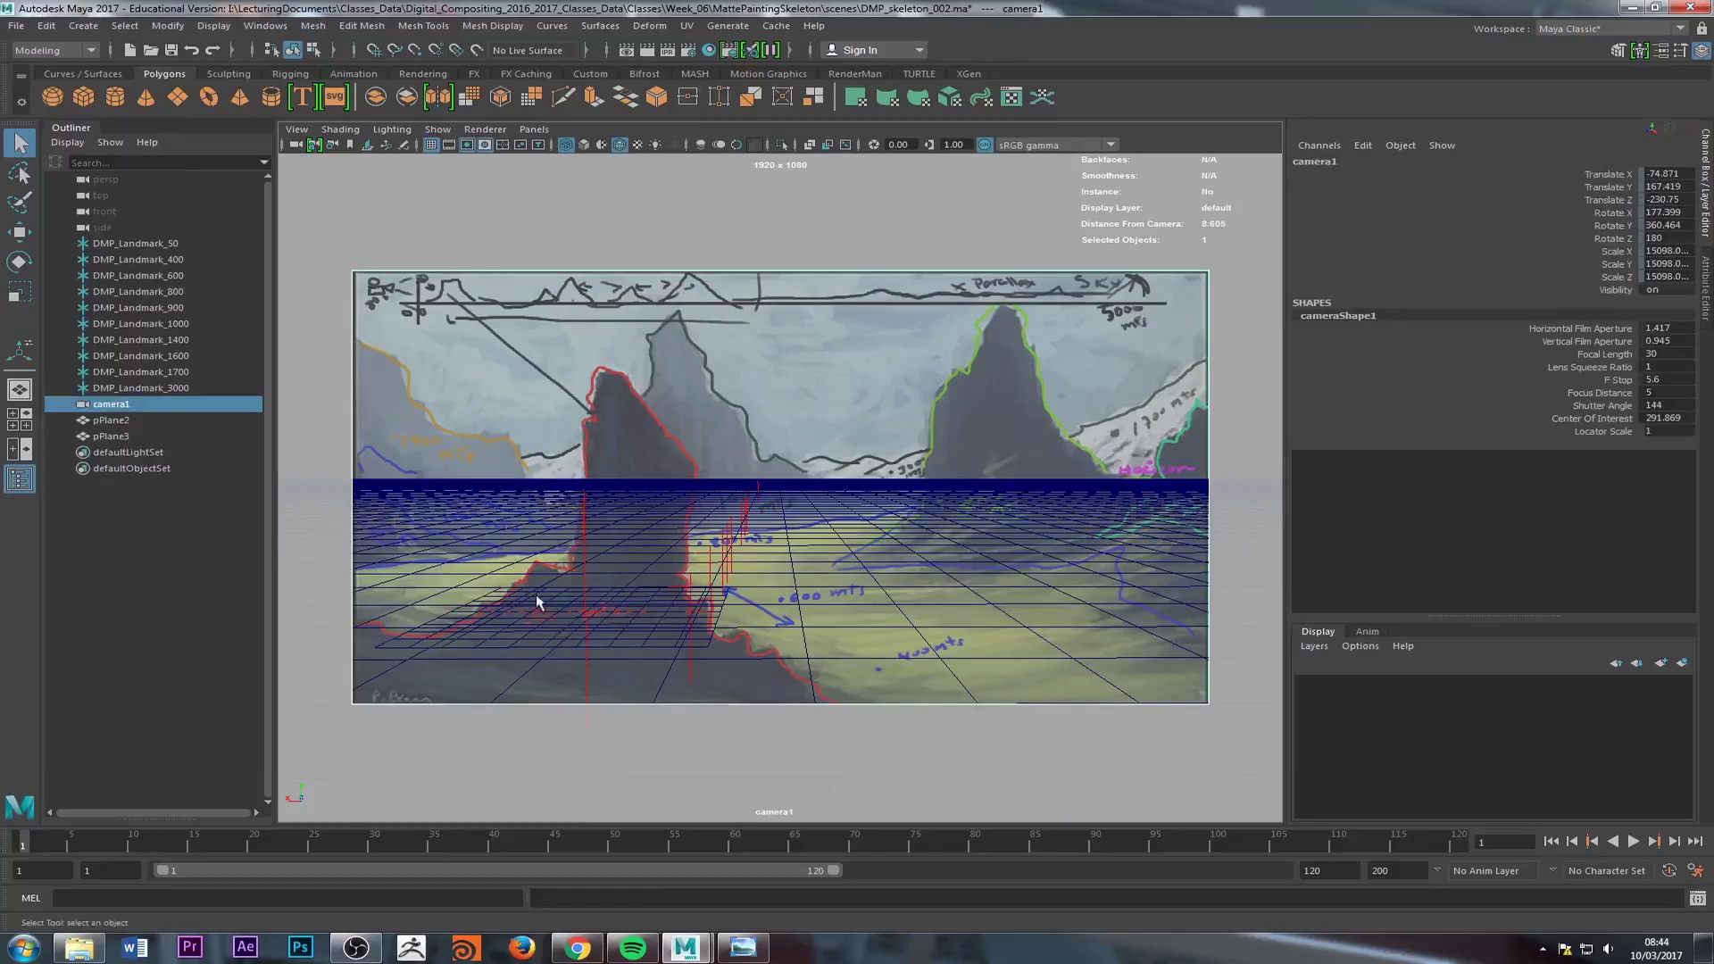
pyautogui.click(585, 567)
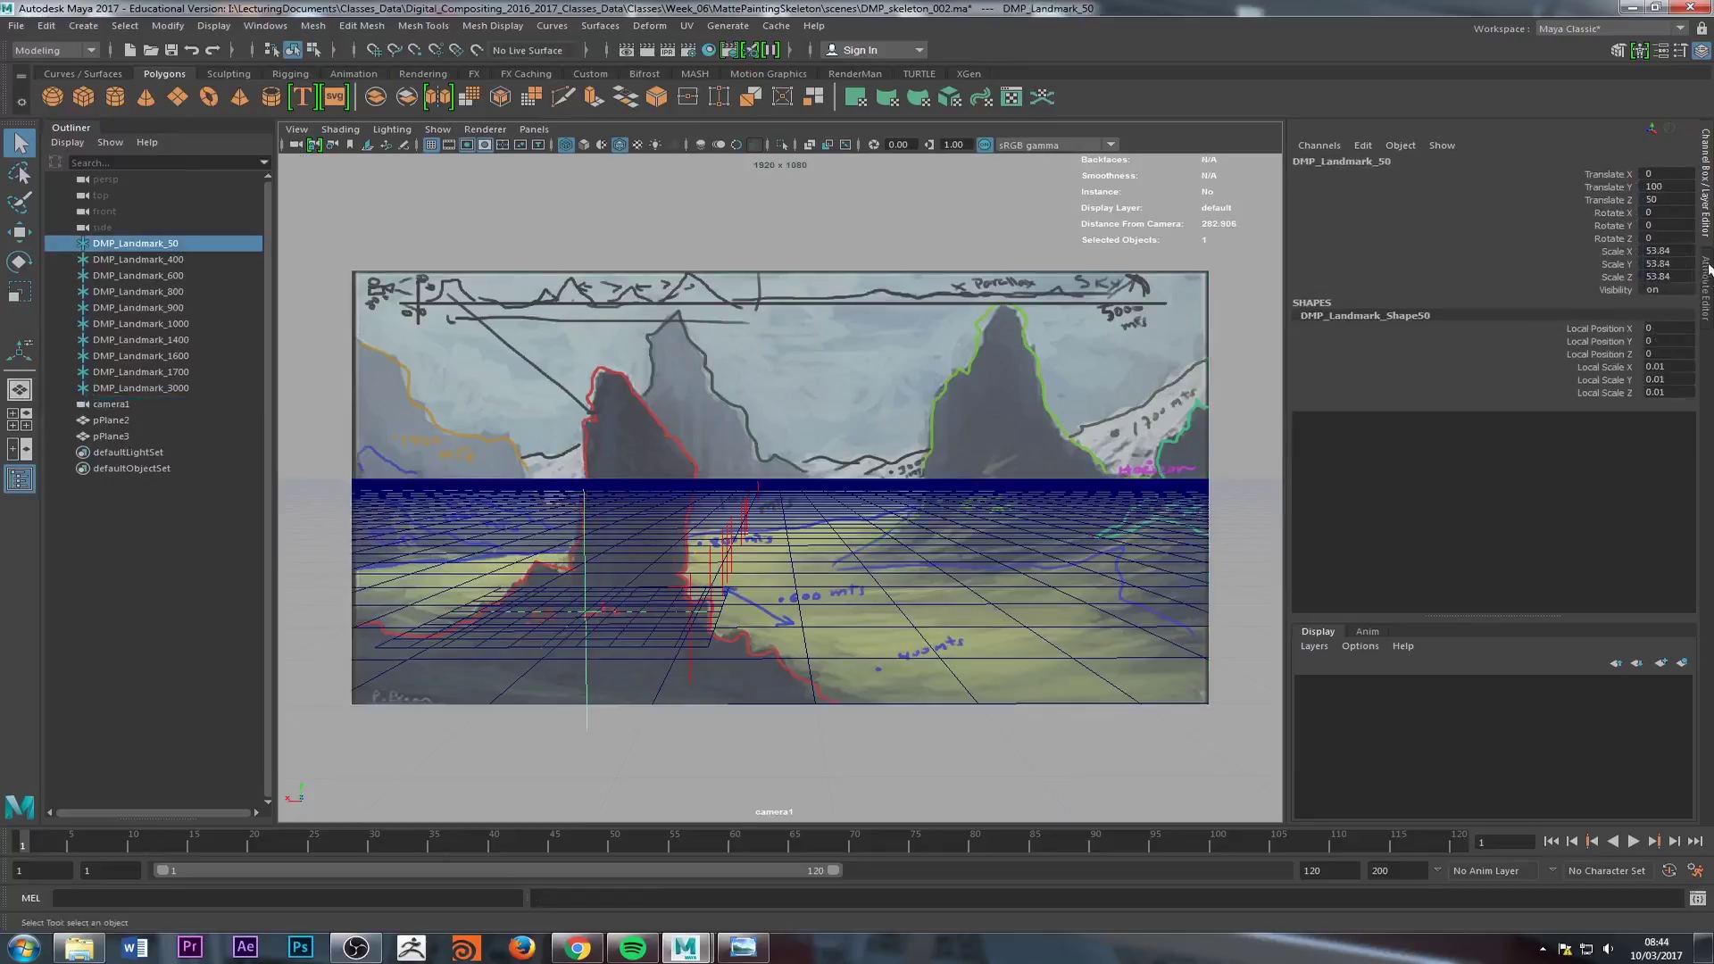
pyautogui.click(1706, 287)
pyautogui.click(1352, 160)
pyautogui.click(1450, 162)
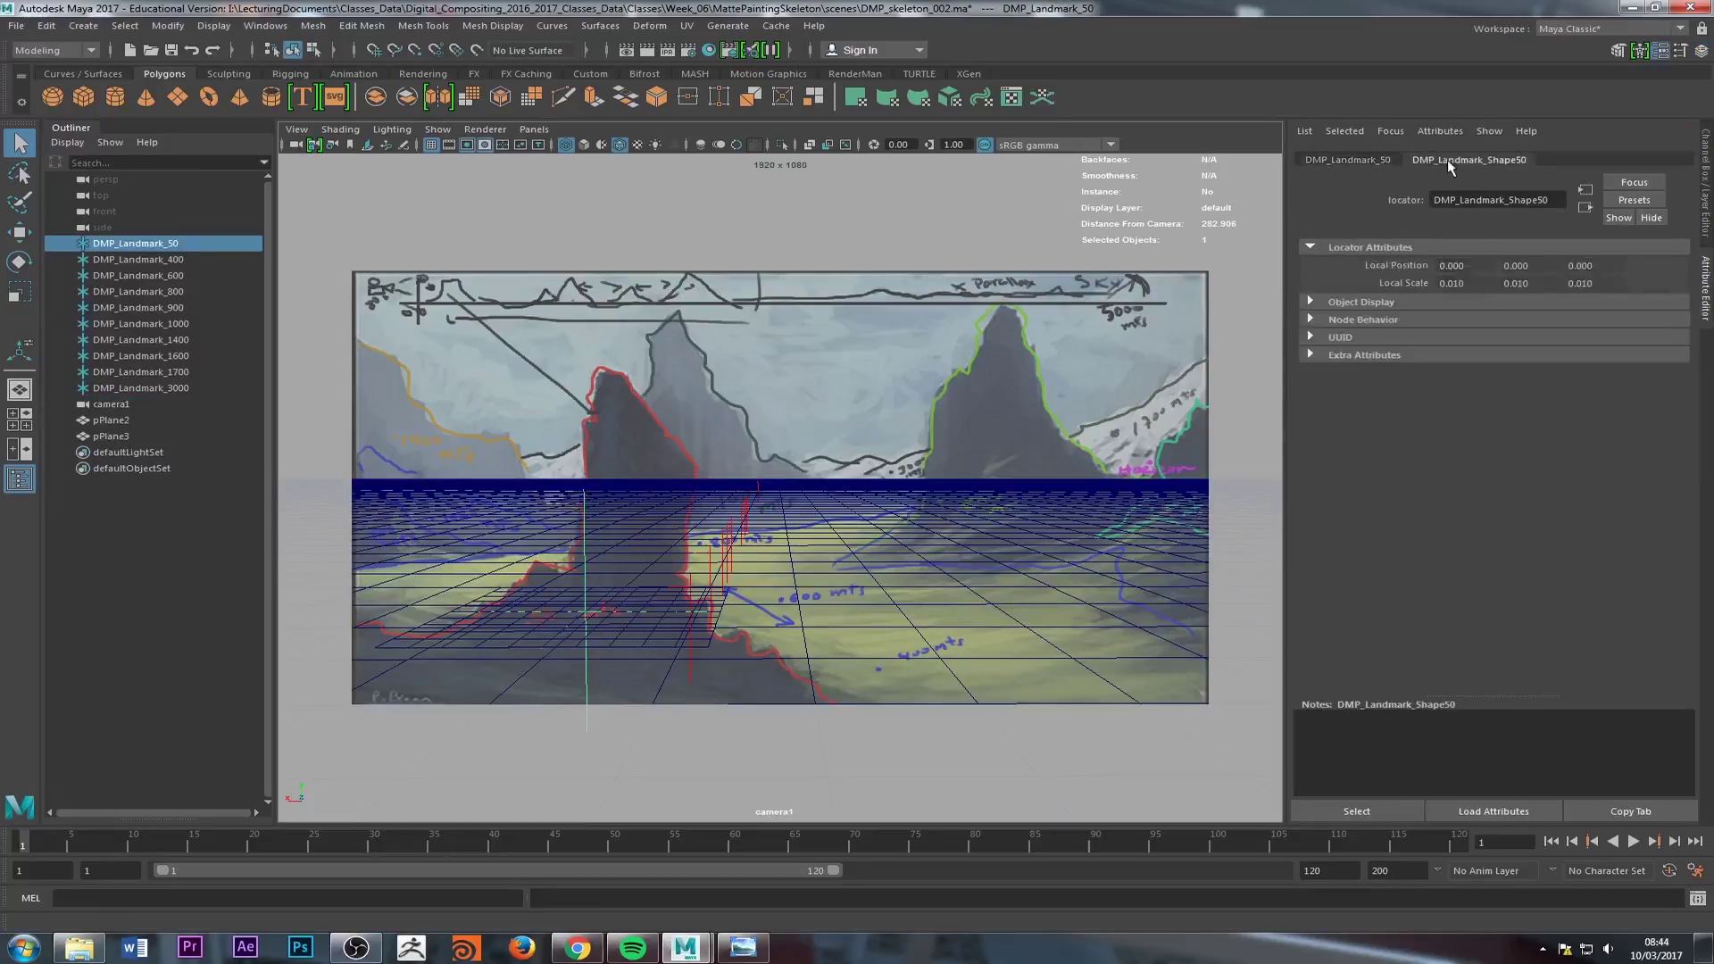
# Step: Examine the large ground plane pPlane3, the camera's image plane and the small plane pPlane2 through camera1
pyautogui.click(973, 522)
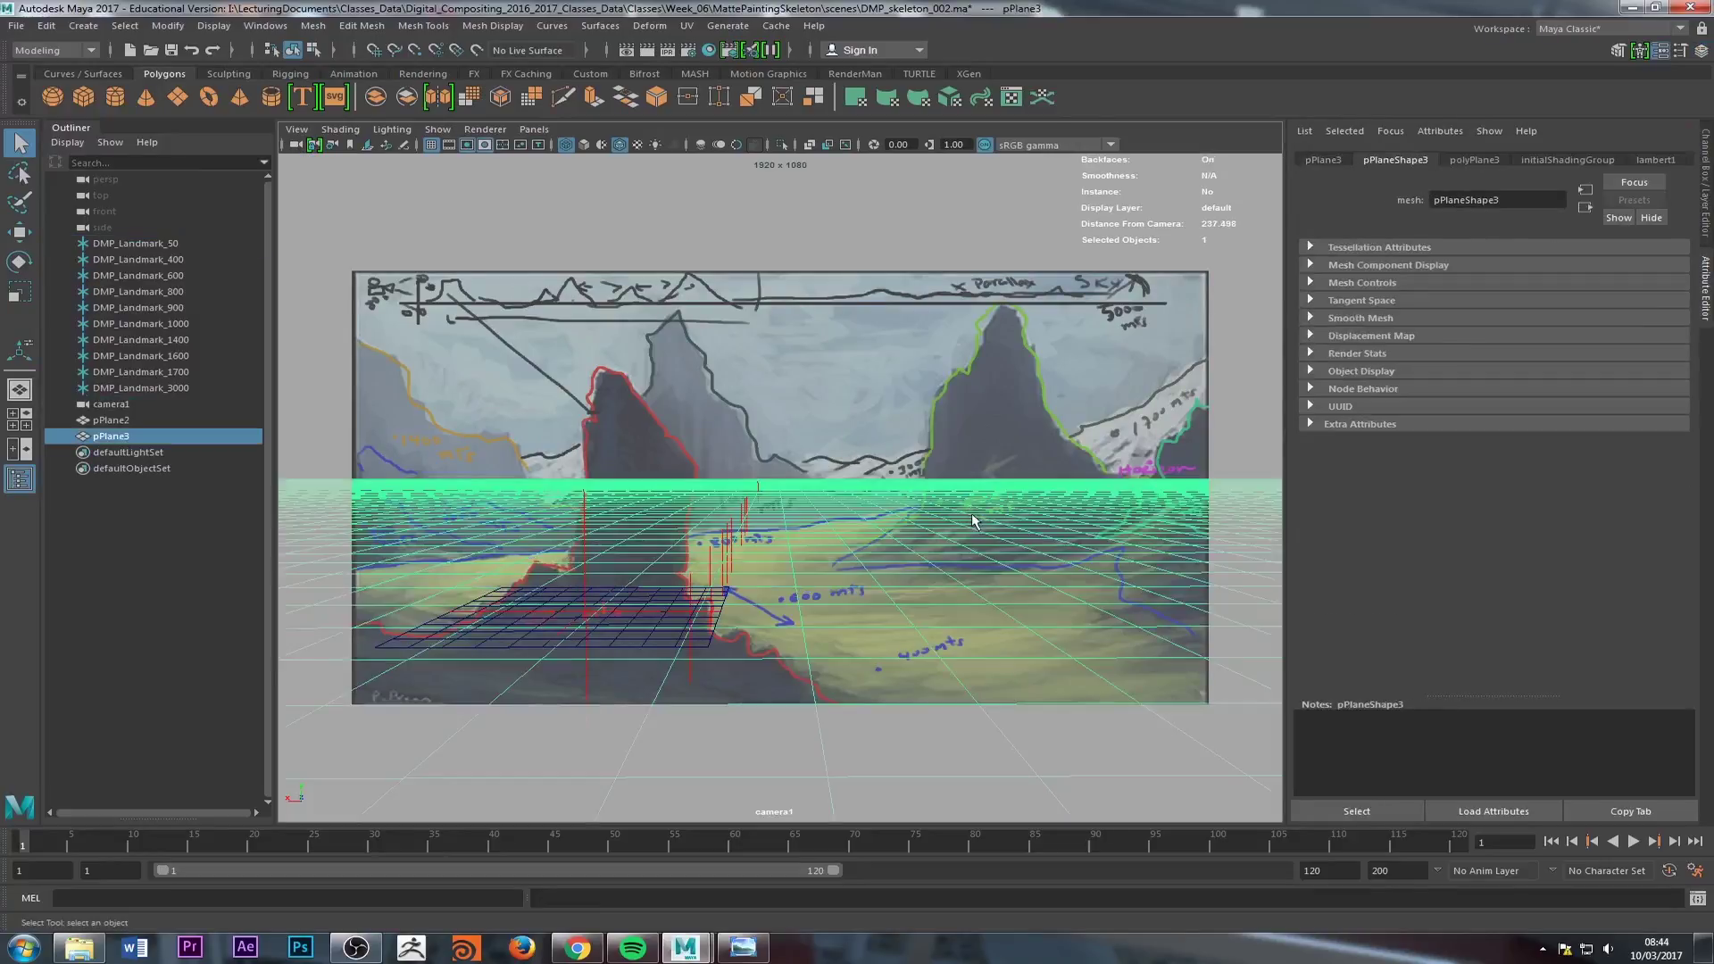
pyautogui.click(975, 437)
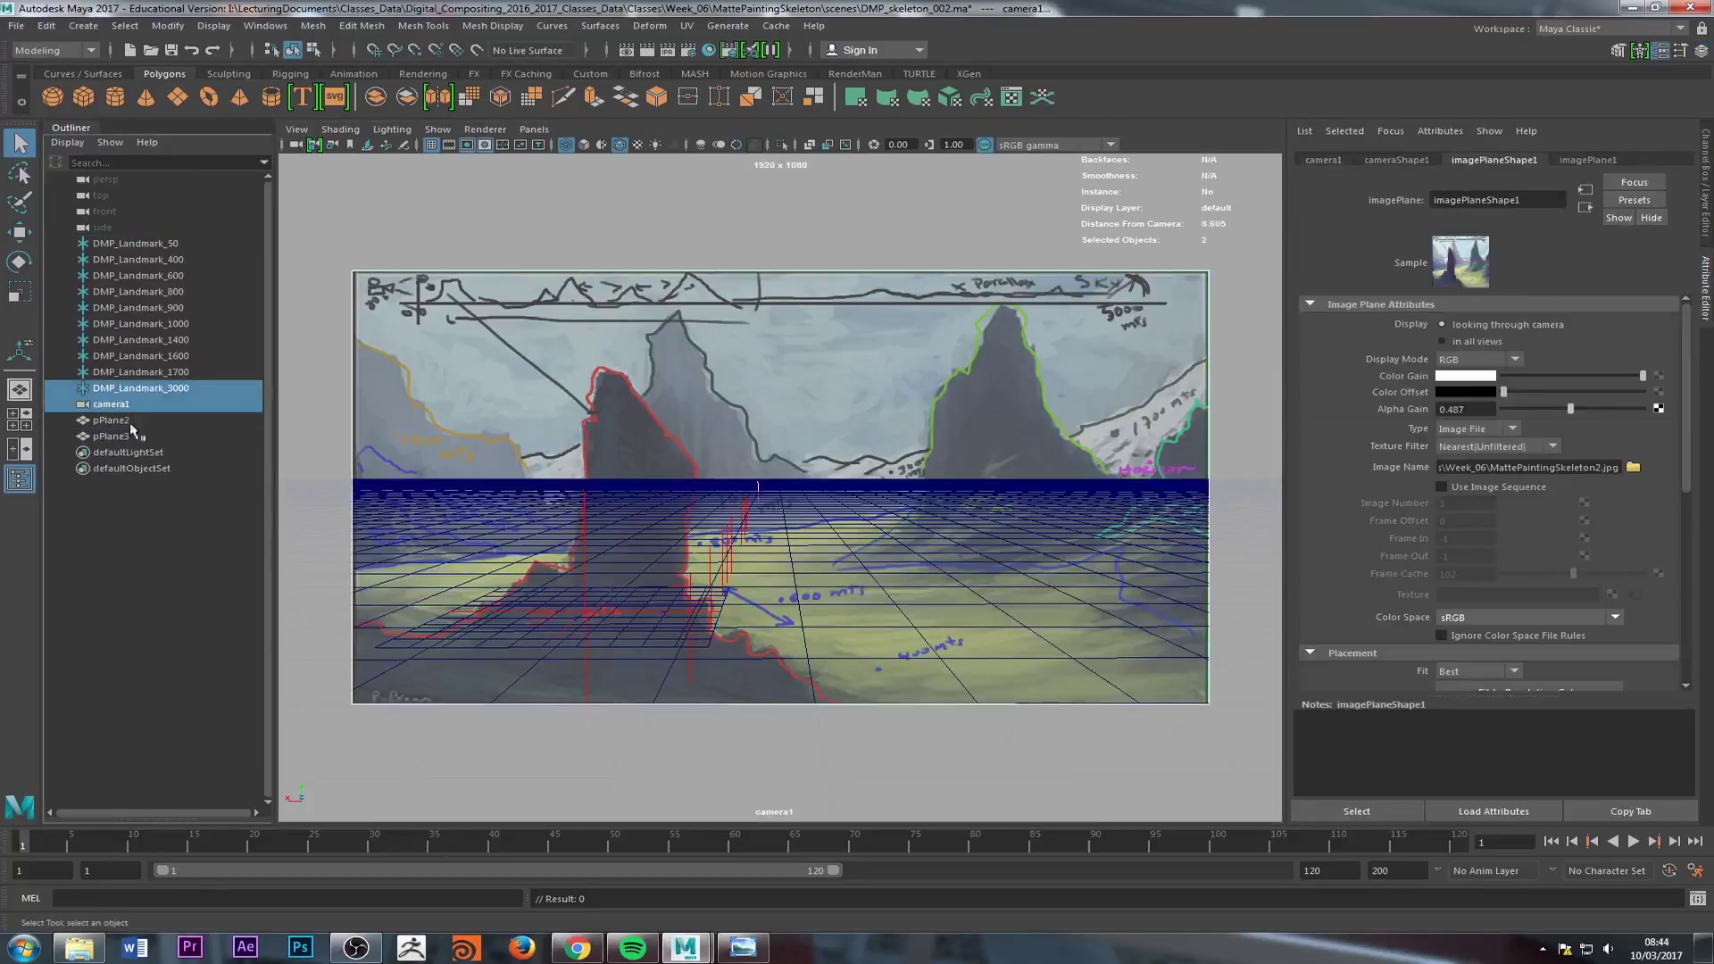
pyautogui.hotkey('alt', 'v')
pyautogui.click(689, 425)
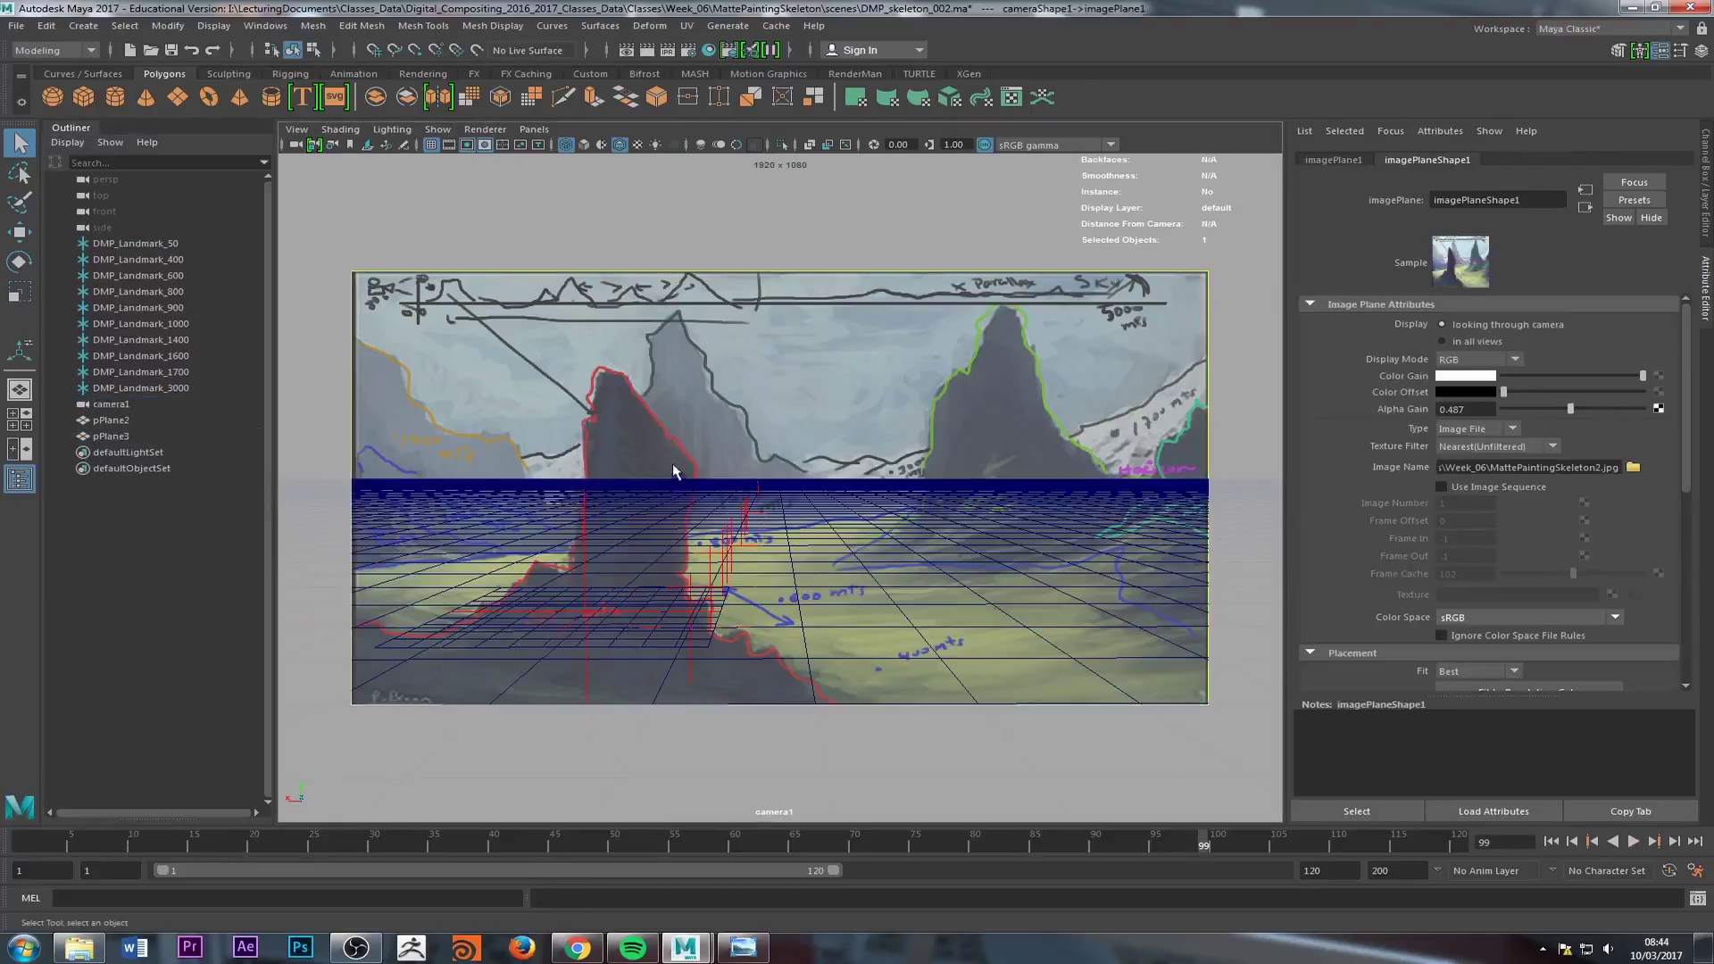
pyautogui.click(687, 601)
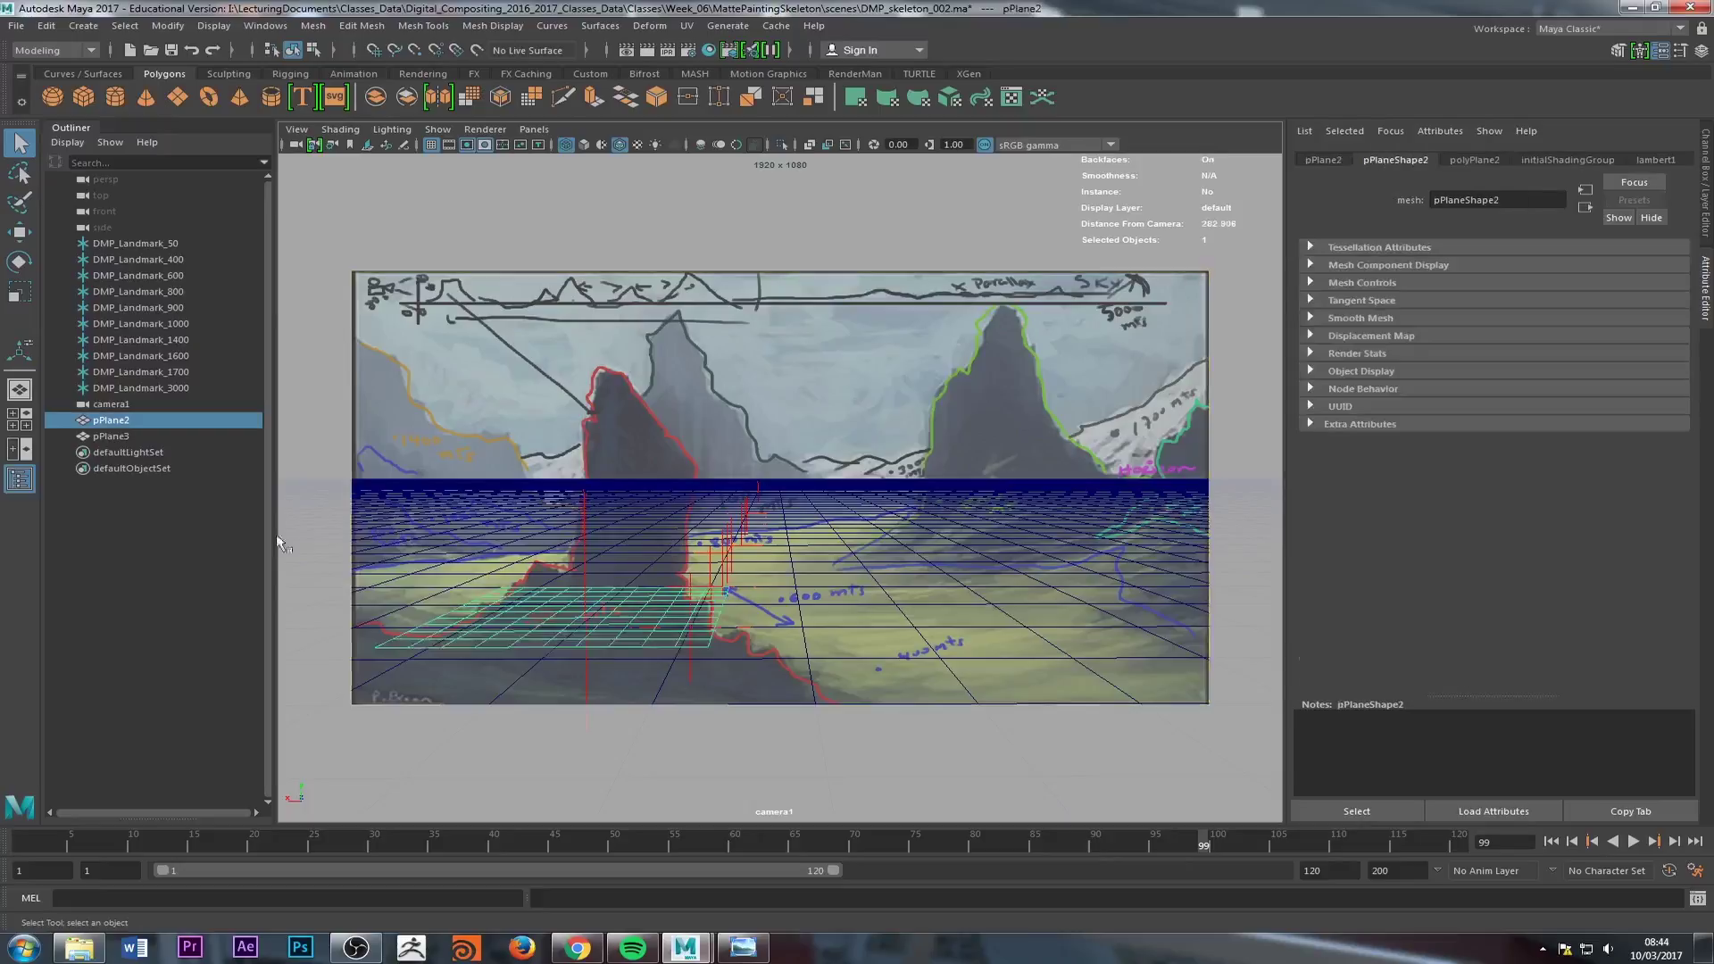
# Step: Switch to the perspective view and examine DMP_Landmark_50's position relative to the ground planes, along with its transform values
pyautogui.click(19, 389)
pyautogui.keyDown('alt'); pyautogui.moveTo(661, 474); pyautogui.dragTo(793, 491); pyautogui.keyUp('alt')
pyautogui.click(717, 451)
pyautogui.click(719, 482)
pyautogui.moveTo(707, 526)
pyautogui.keyDown('alt'); pyautogui.mouseDown()
pyautogui.moveTo(688, 508)
pyautogui.moveTo(714, 501)
pyautogui.mouseUp(); pyautogui.keyUp('alt')
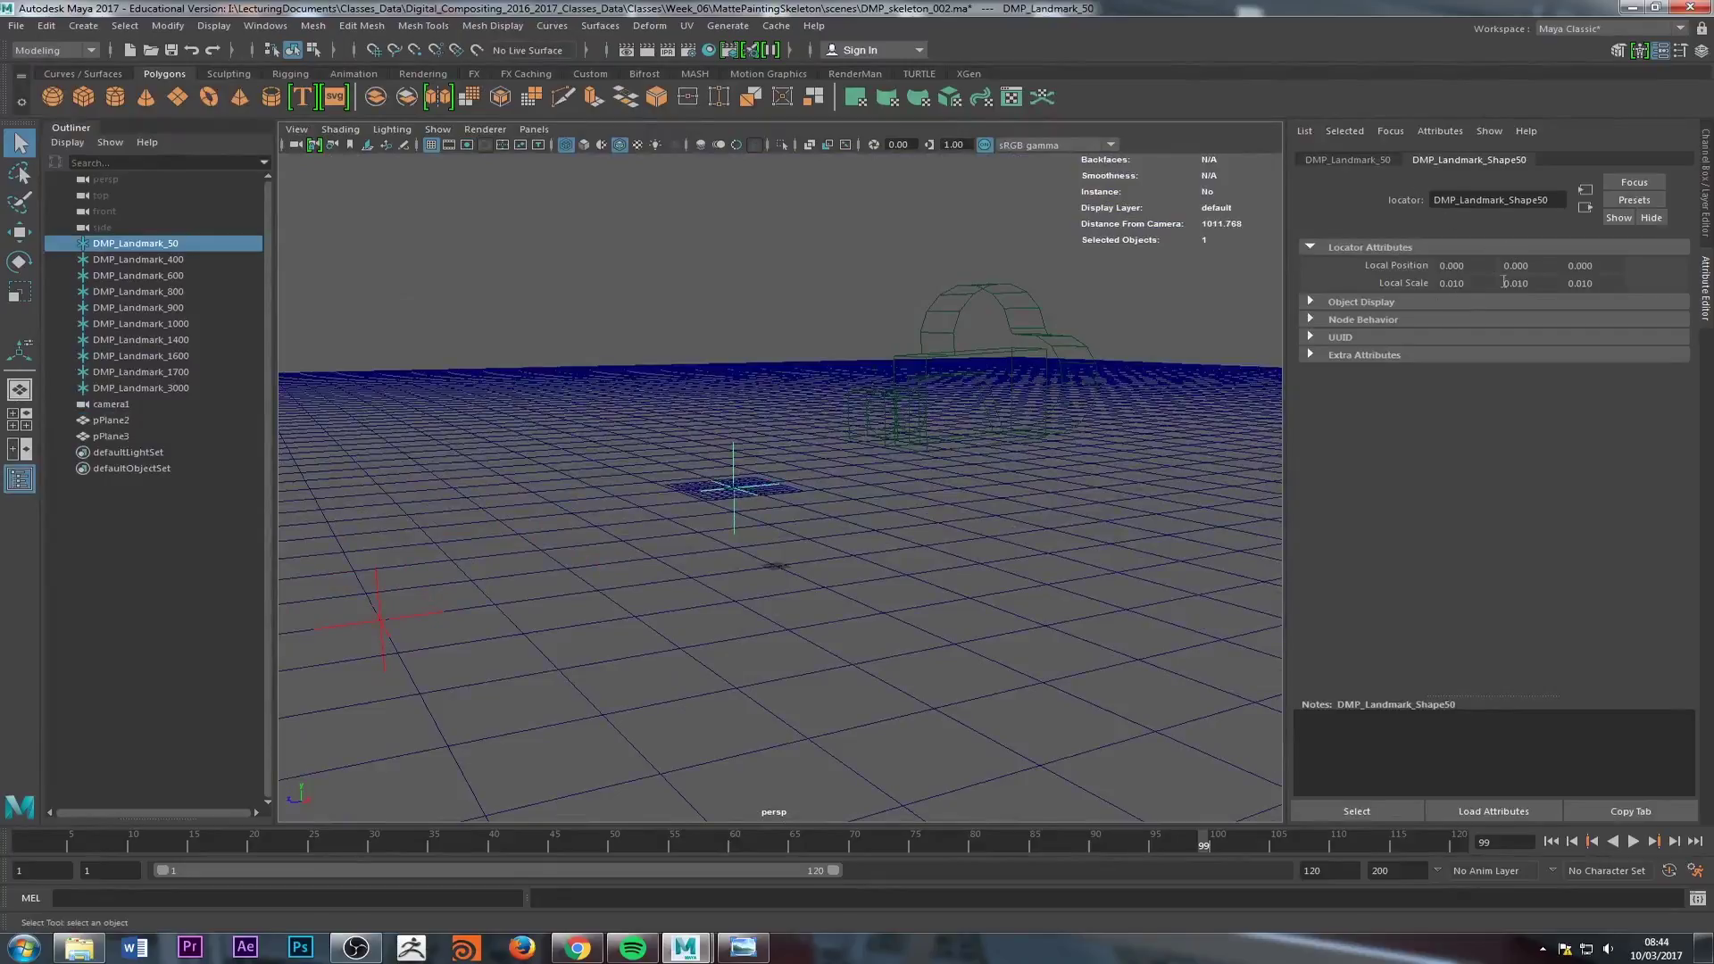
pyautogui.click(1707, 187)
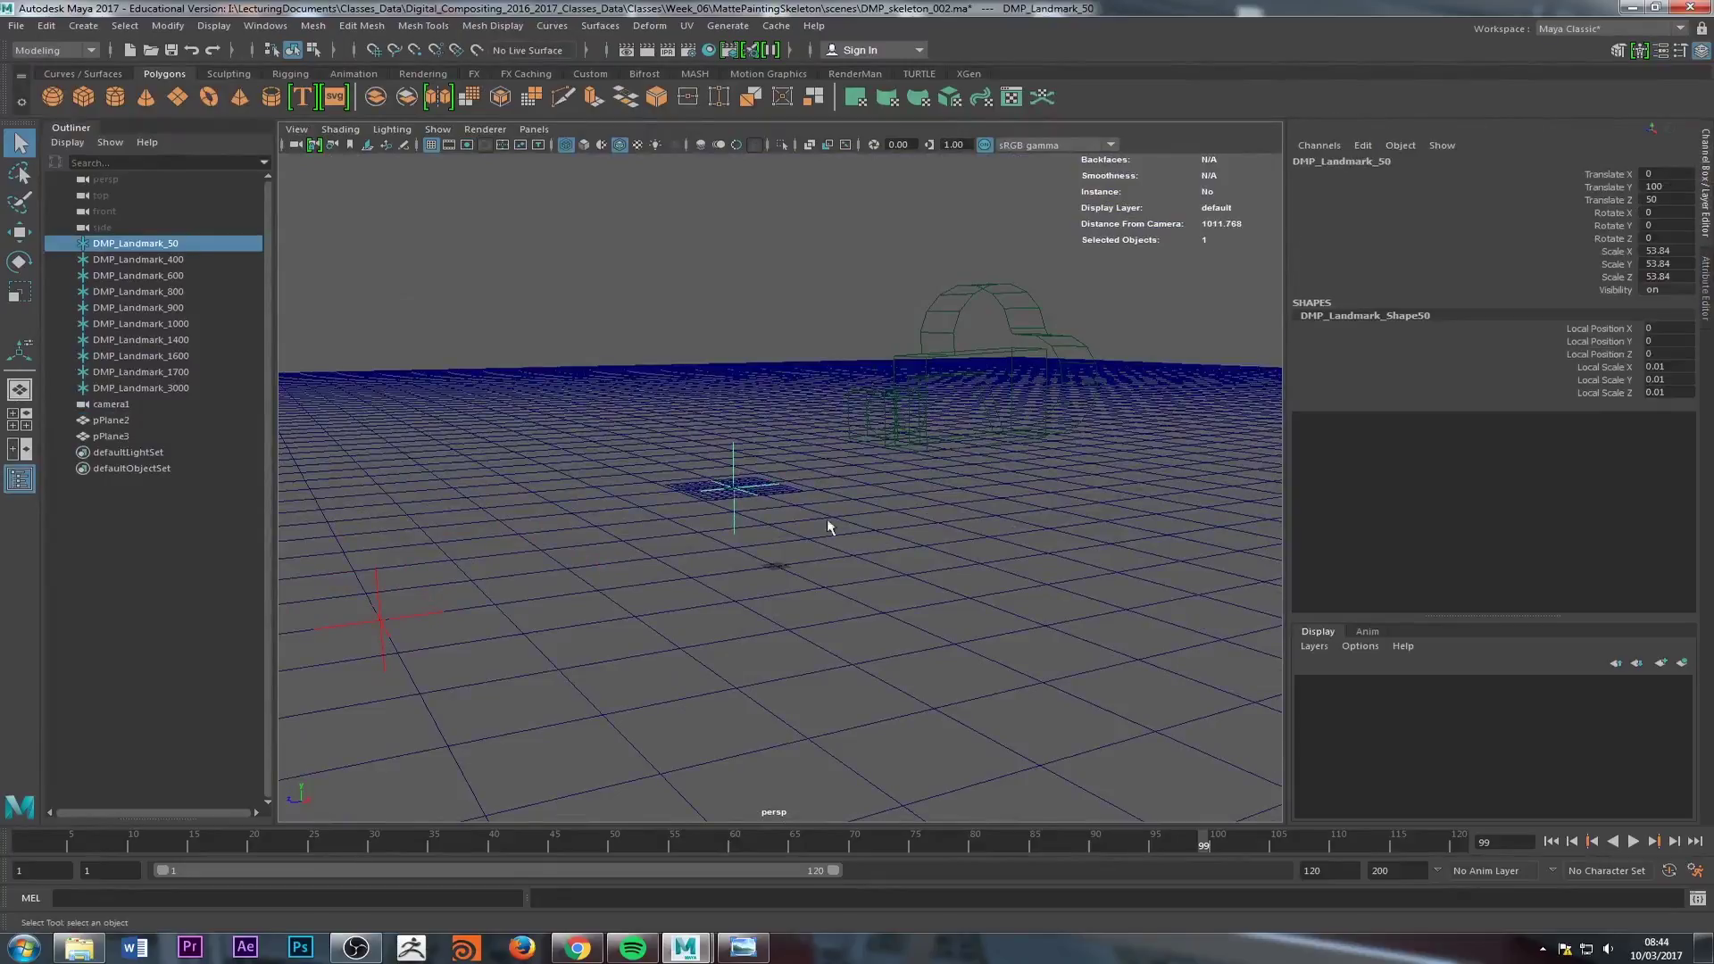
# Step: Select camera1 and examine its transform and focal length values and its position relative to the line of landmark locators
pyautogui.click(937, 321)
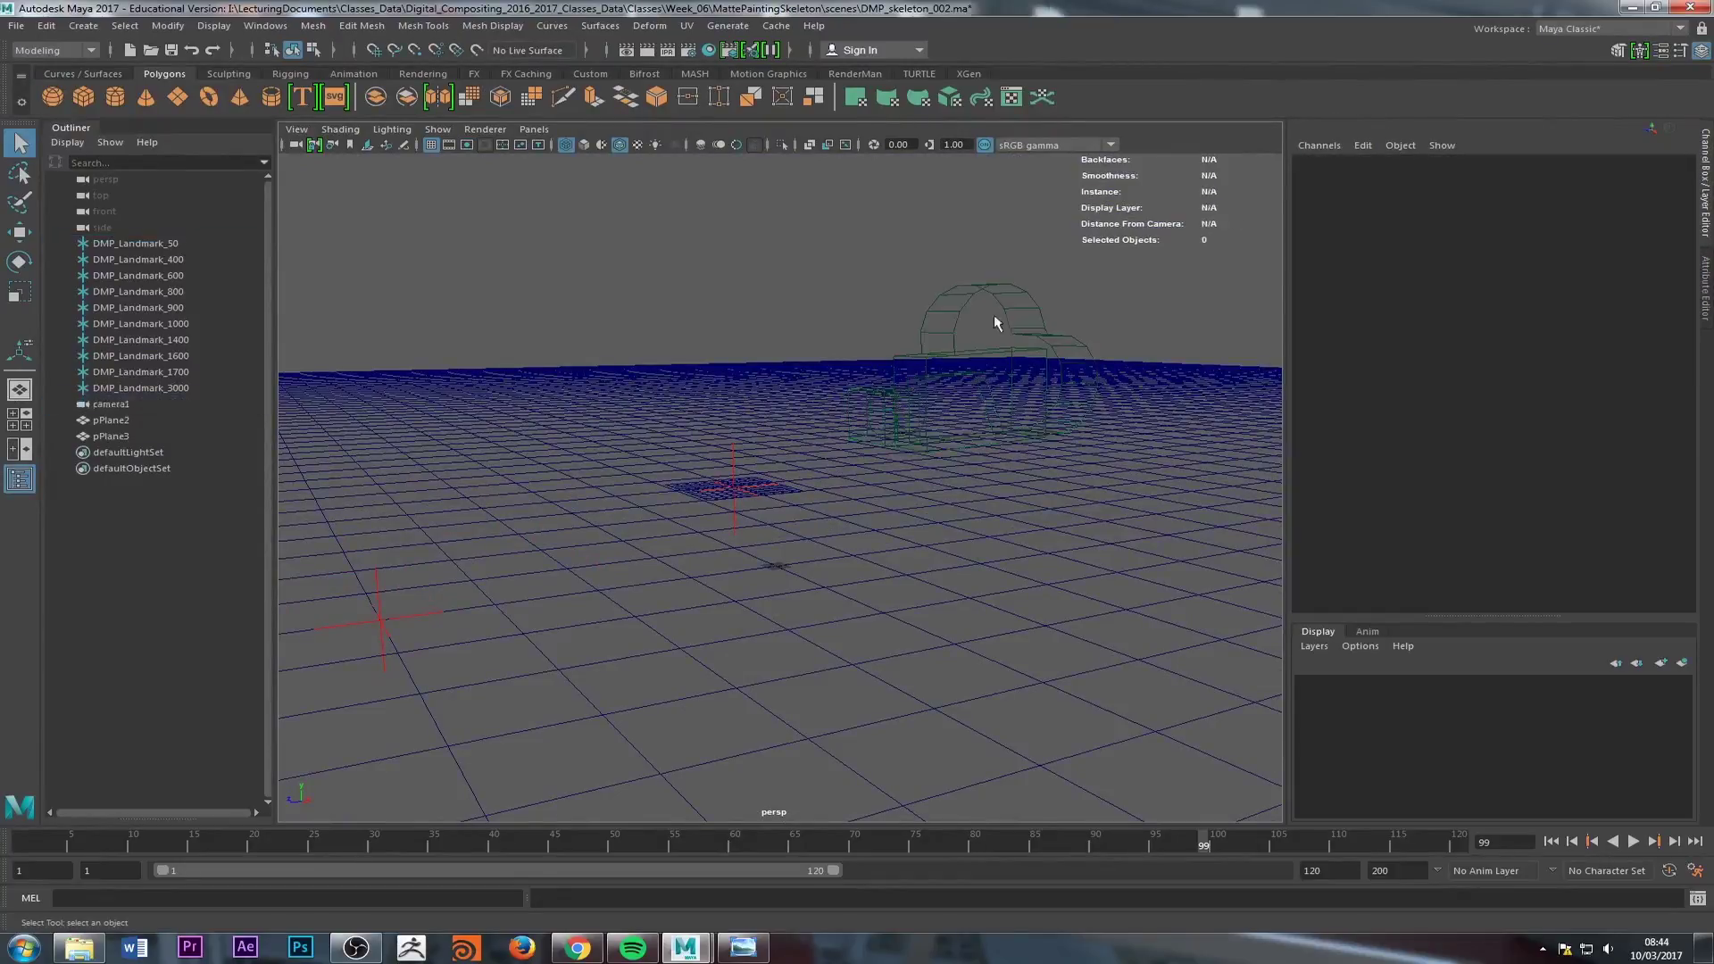
pyautogui.click(977, 302)
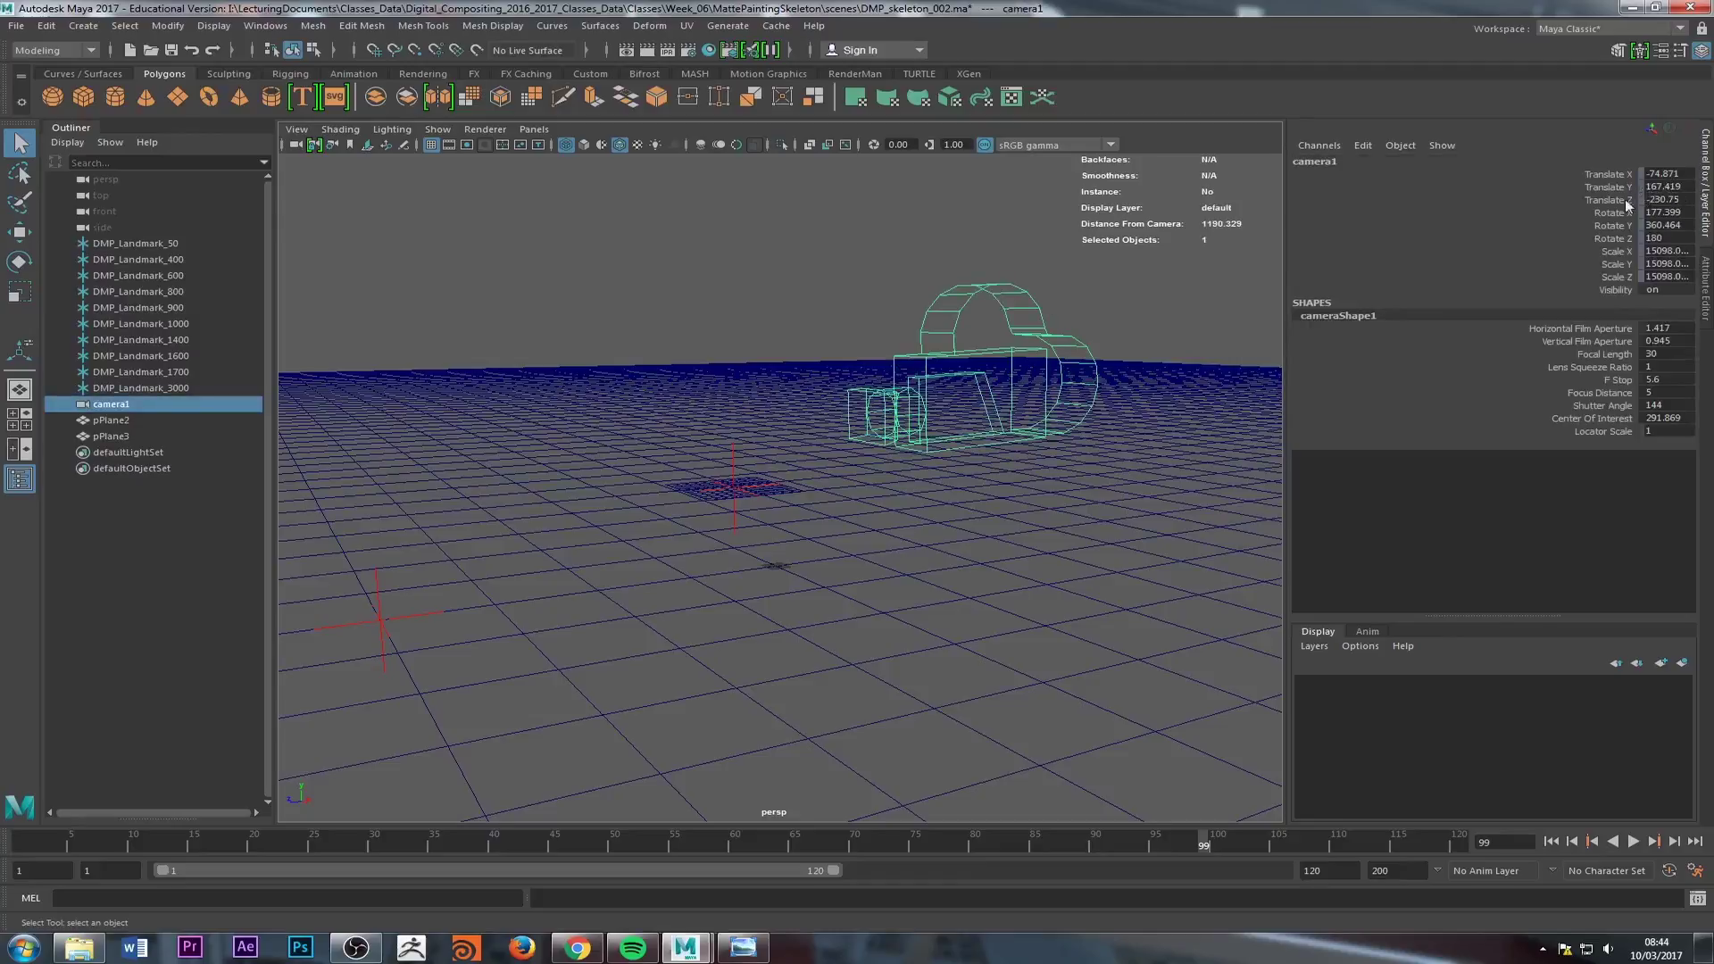
pyautogui.keyDown('alt'); pyautogui.moveTo(808, 477); pyautogui.dragTo(856, 477); pyautogui.keyUp('alt')
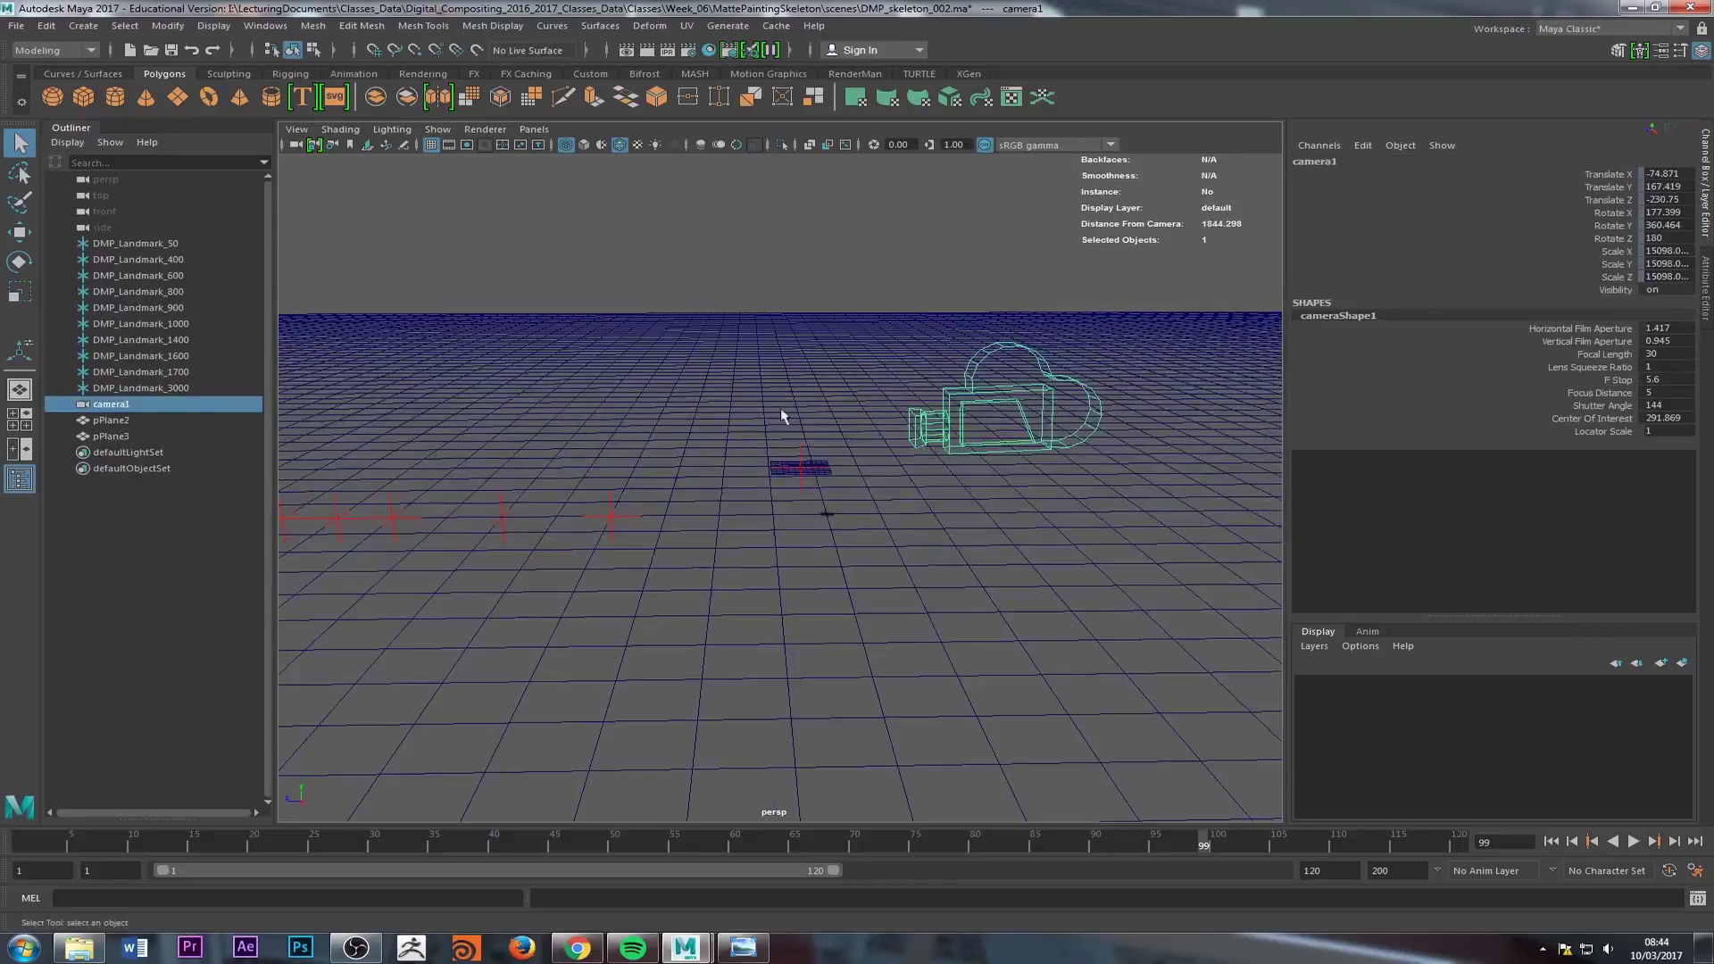
pyautogui.keyDown('alt'); pyautogui.moveTo(385, 526); pyautogui.dragTo(905, 521, button='middle'); pyautogui.keyUp('alt')
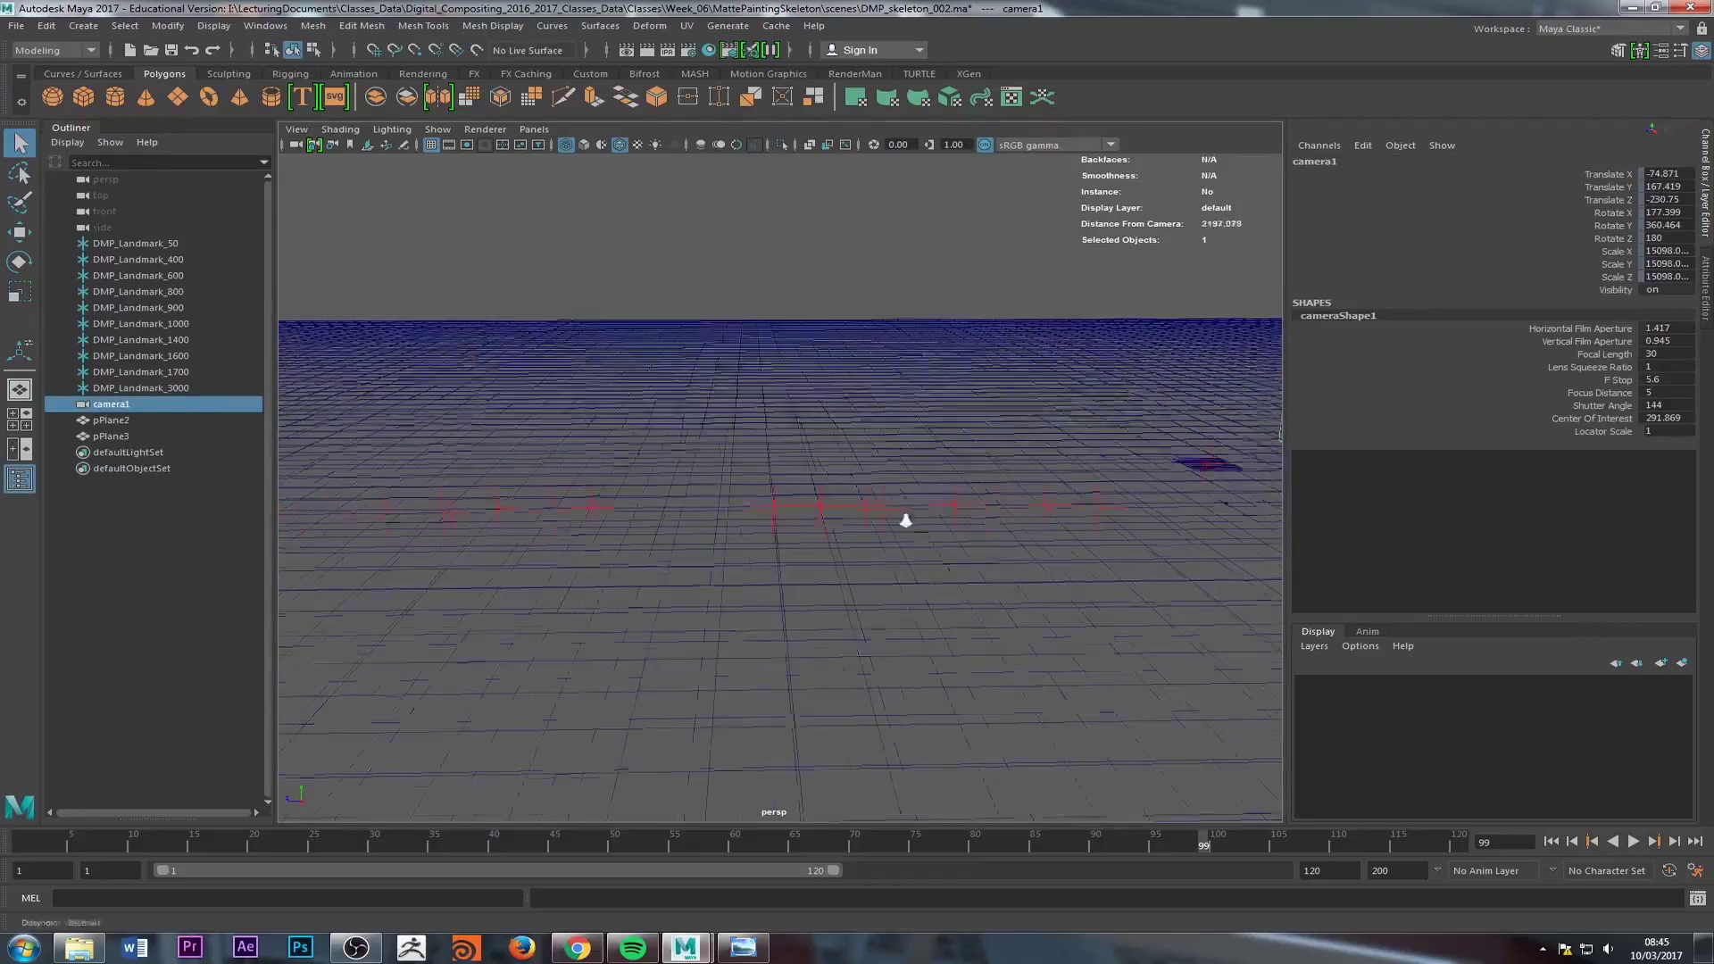
pyautogui.keyDown('alt'); pyautogui.moveTo(905, 521); pyautogui.dragTo(711, 515, button='right'); pyautogui.keyUp('alt')
pyautogui.keyDown('alt'); pyautogui.moveTo(435, 493); pyautogui.dragTo(577, 505, button='middle'); pyautogui.keyUp('alt')
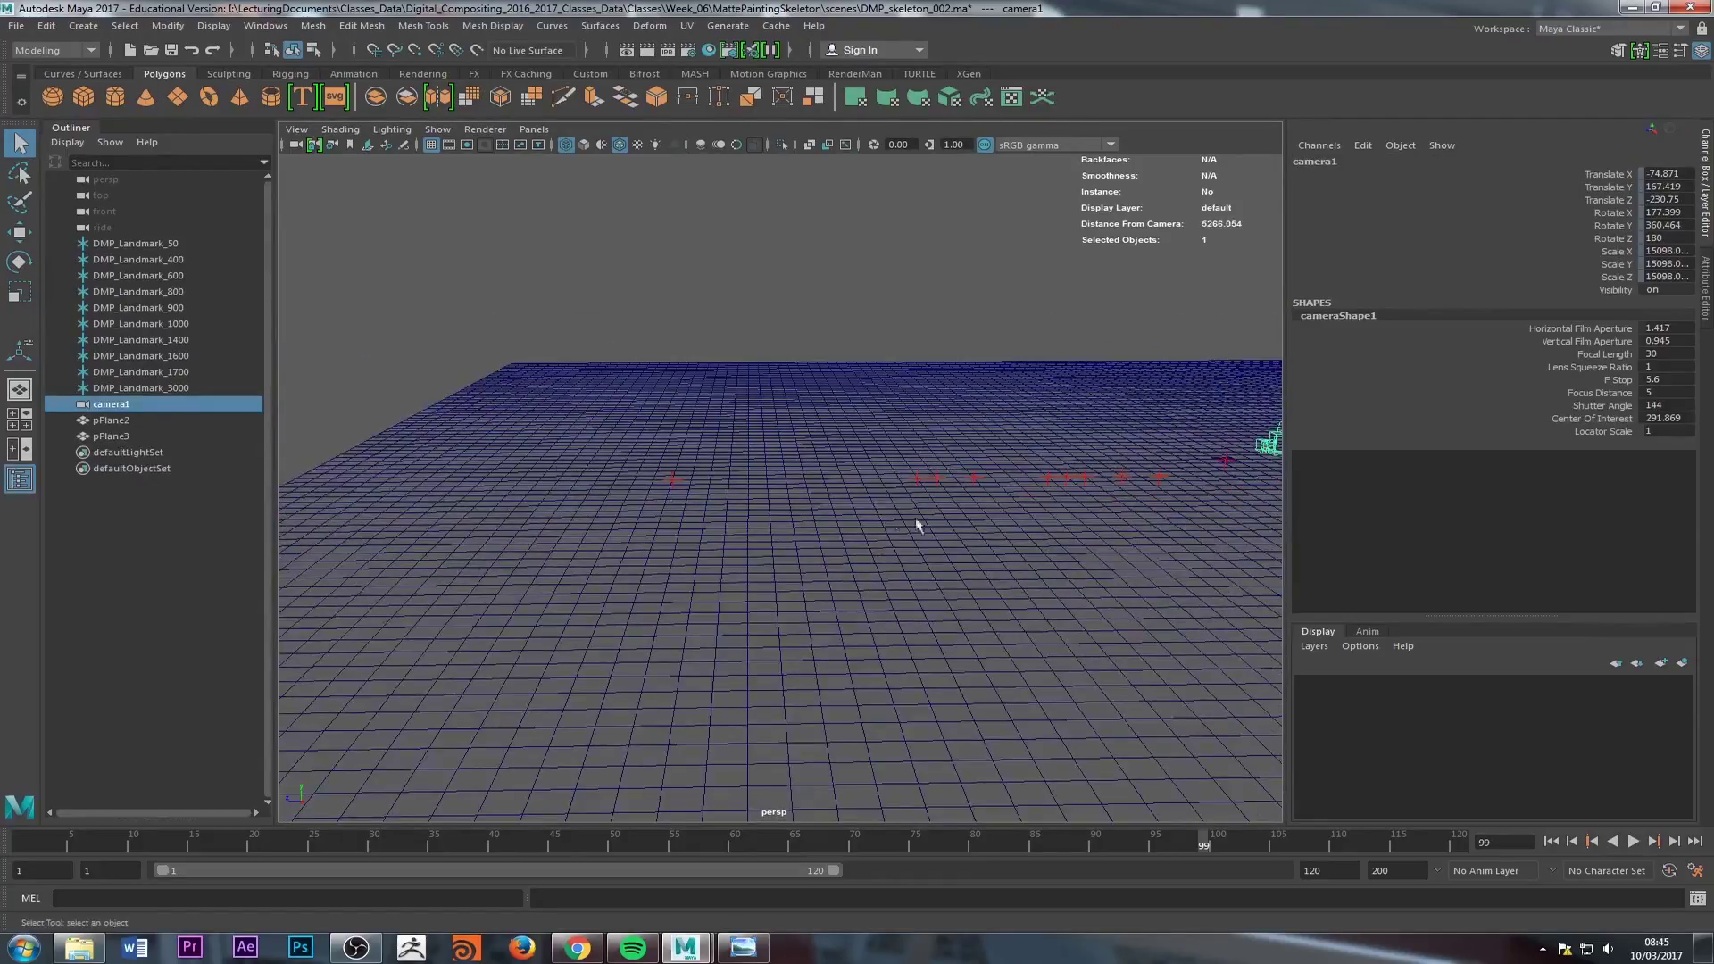
pyautogui.press('f')
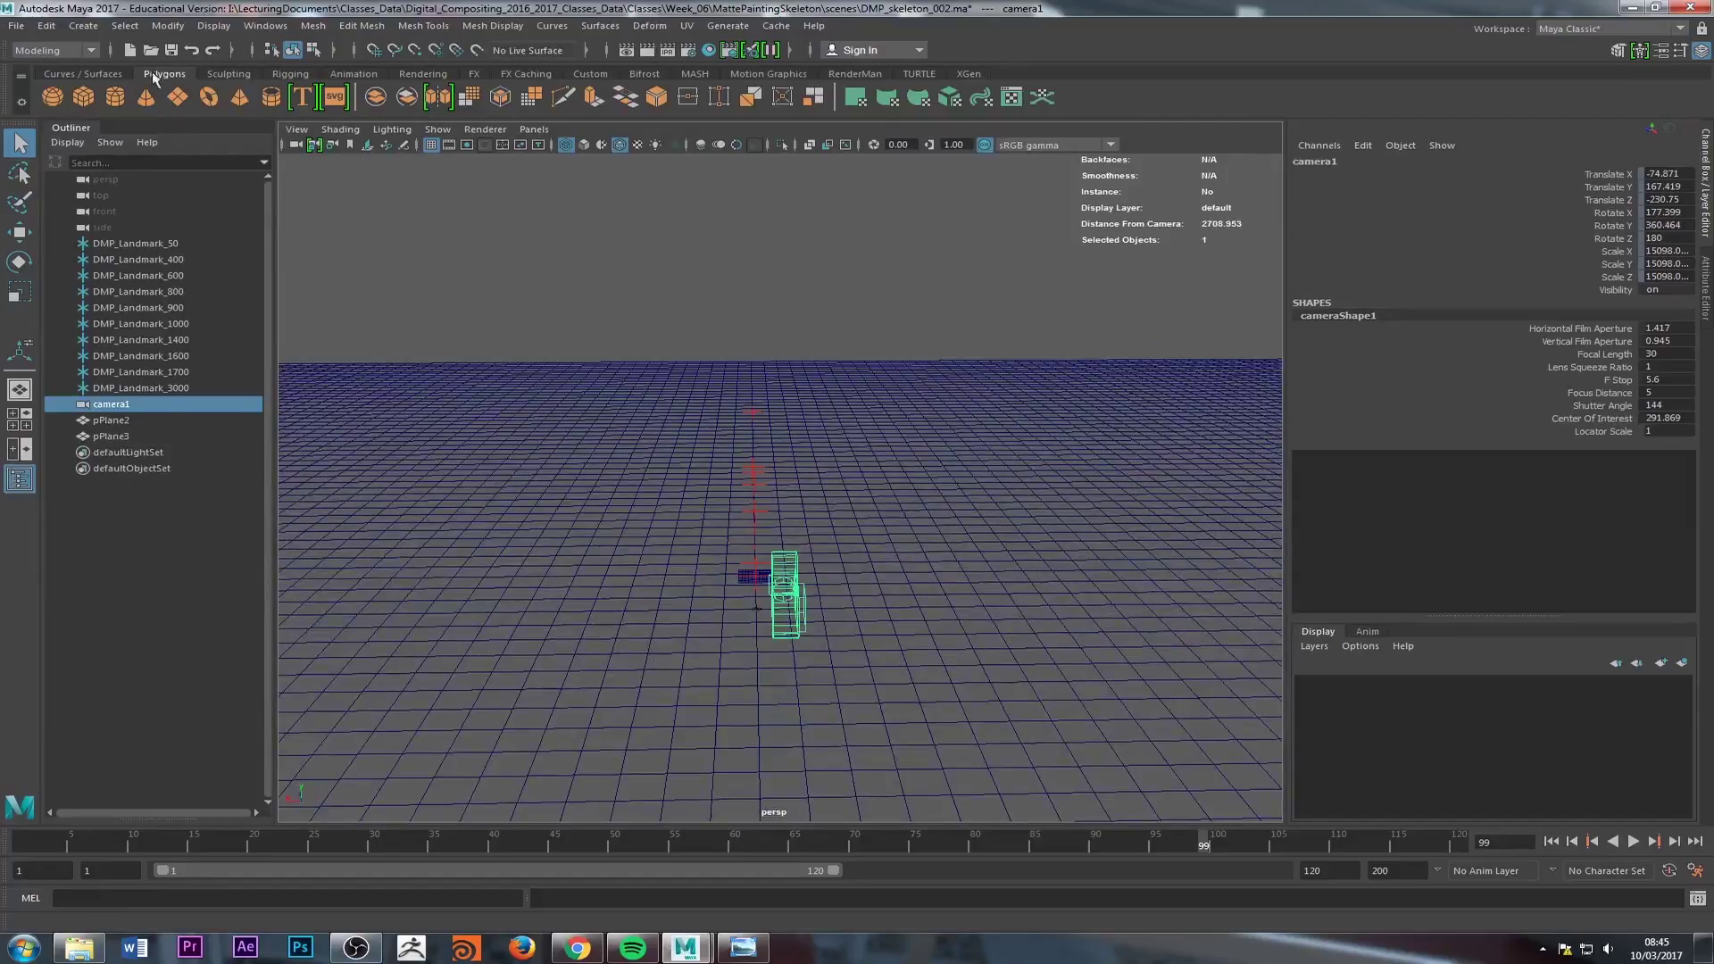
# Step: Open the scene DMP_skeleton_003.ma from the project's scenes folder without saving changes to the current scene
pyautogui.click(150, 50)
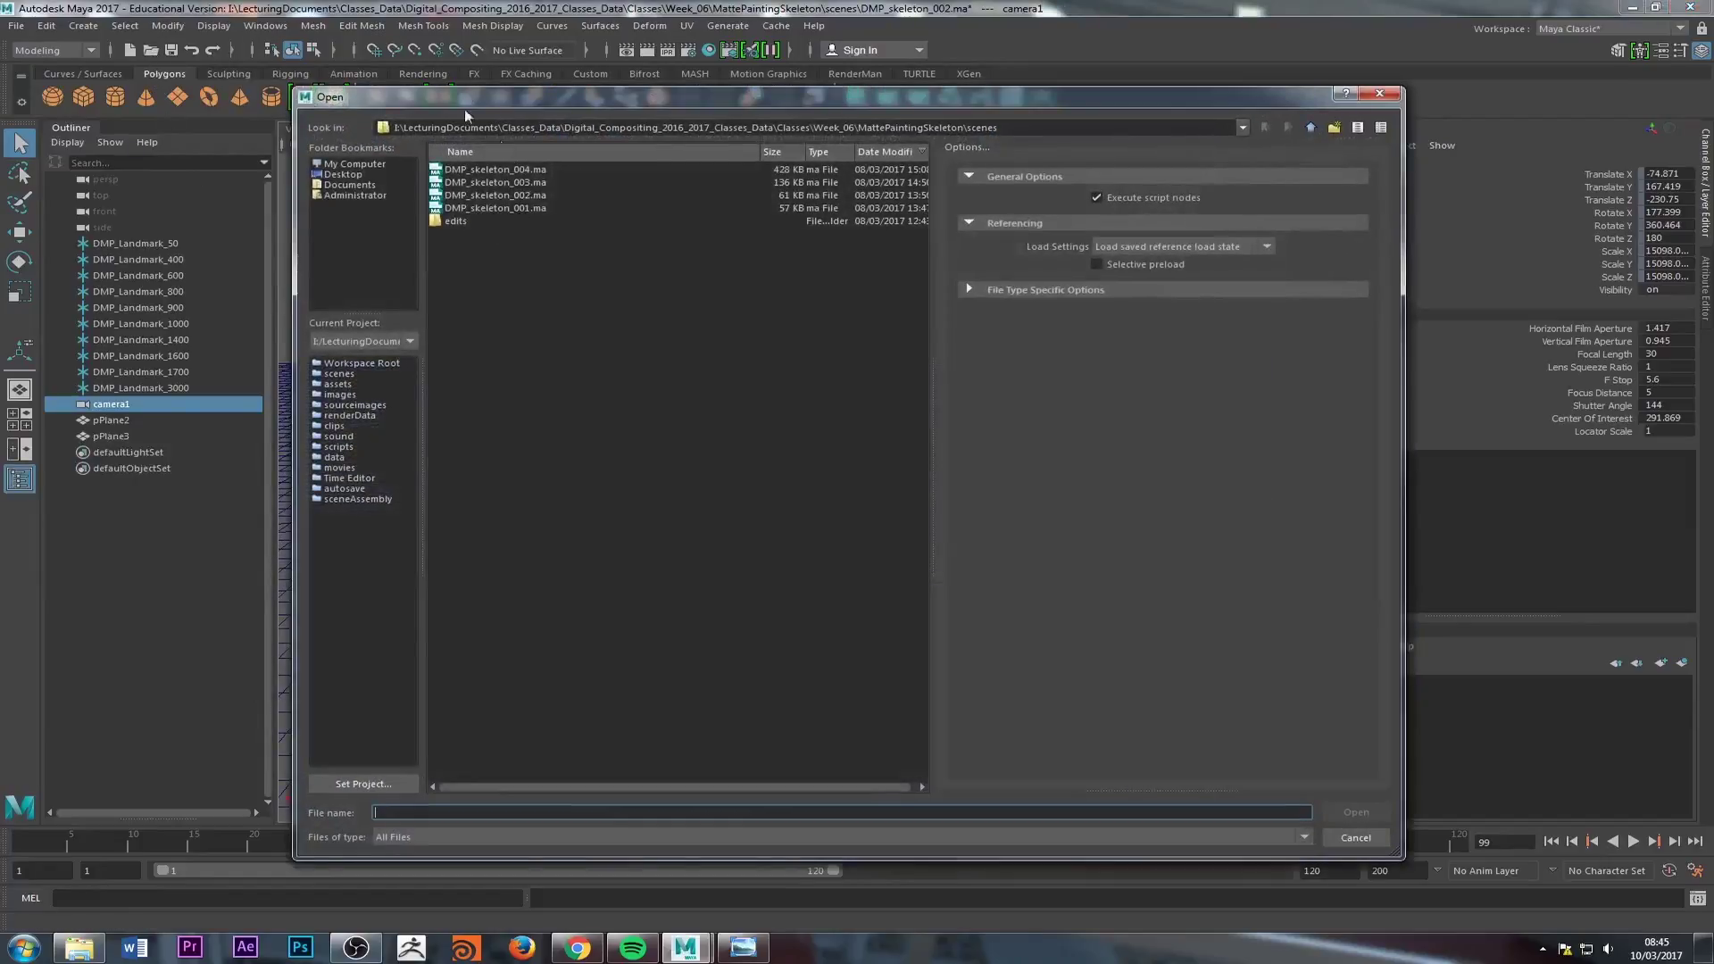
pyautogui.click(516, 185)
pyautogui.click(1356, 812)
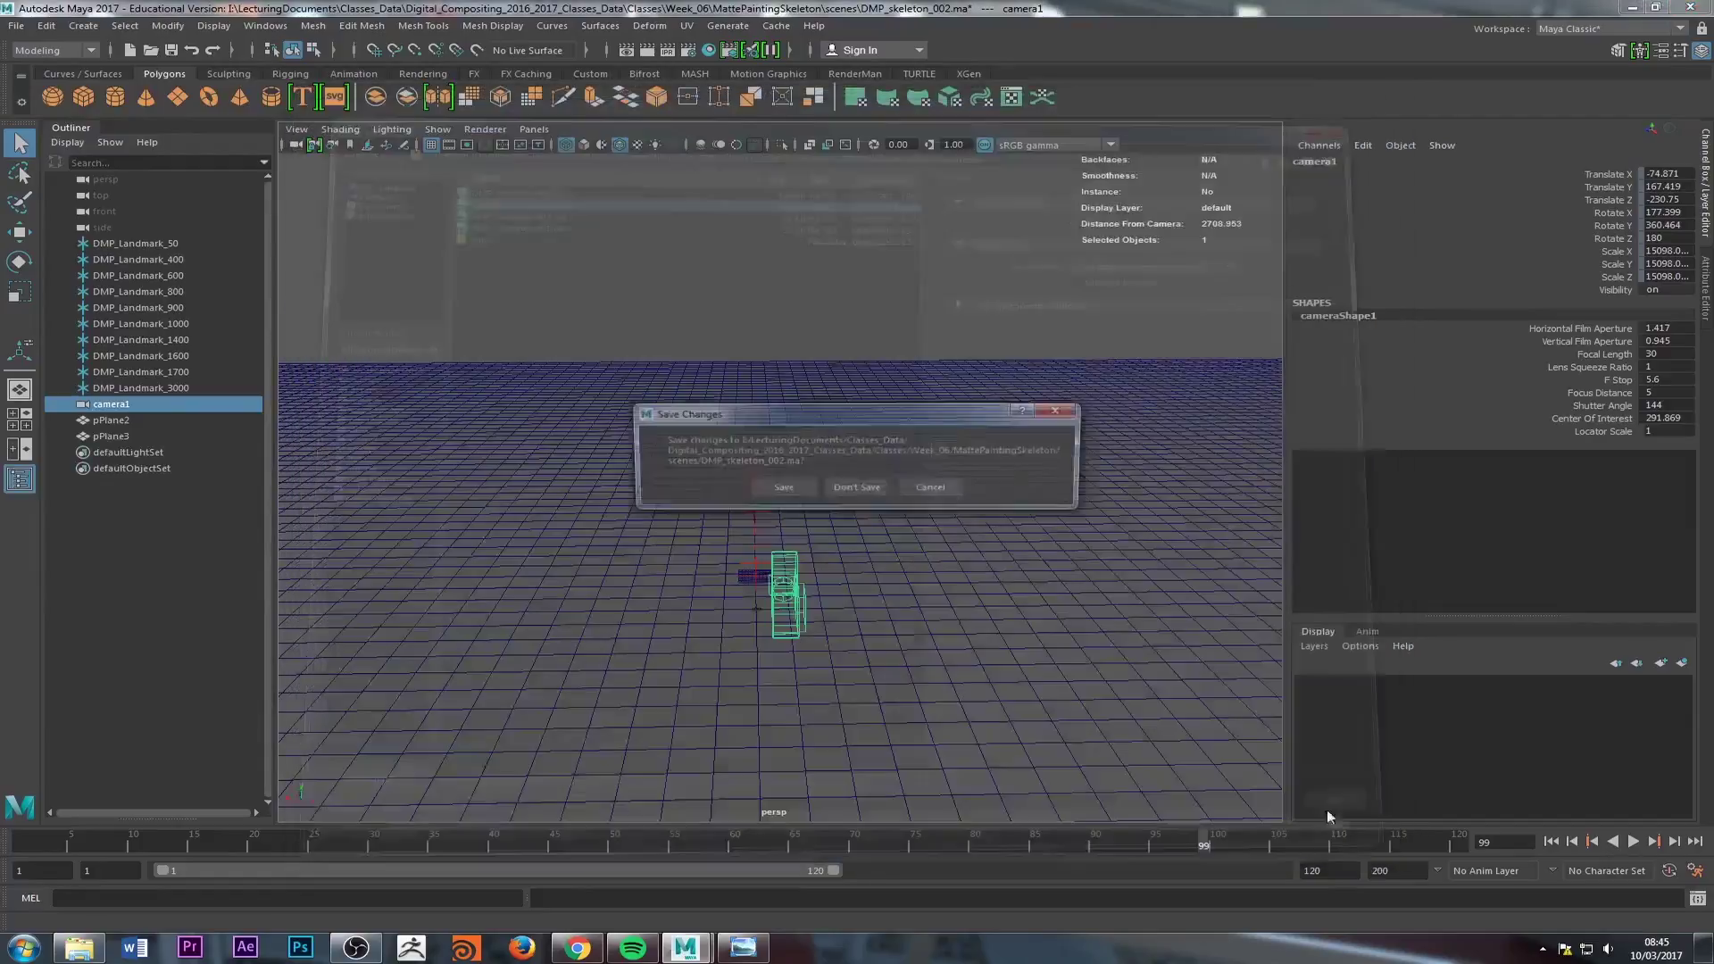
pyautogui.click(857, 488)
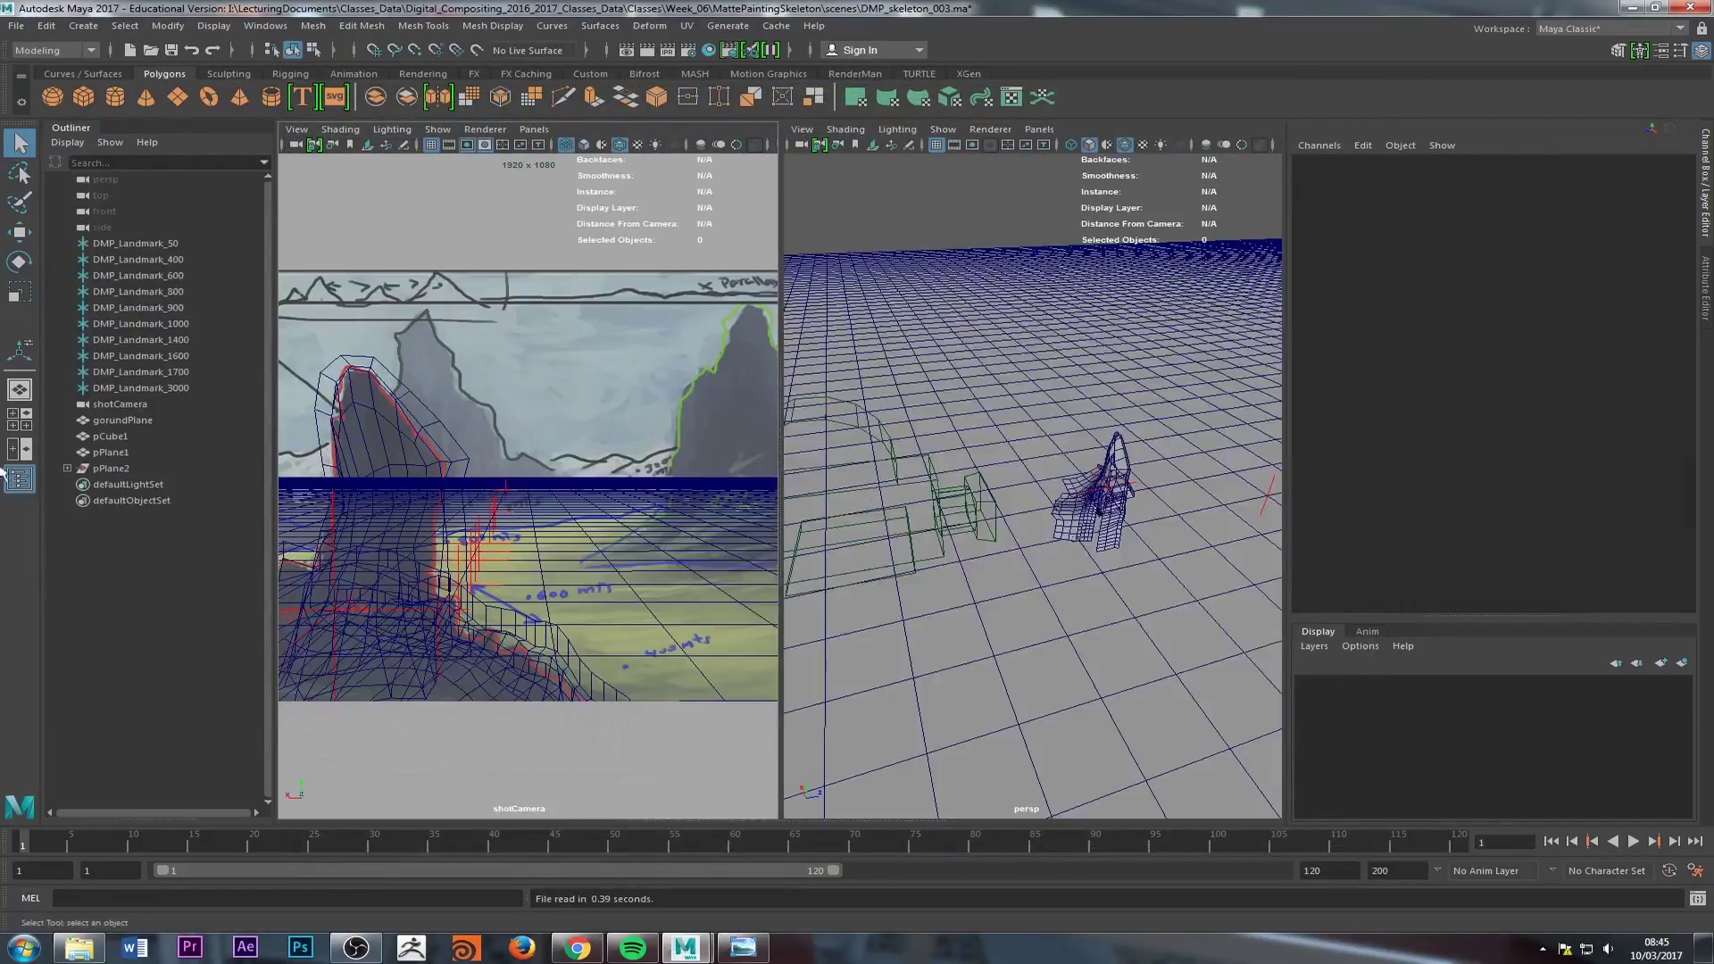
# Step: Look through shotCamera full-size in wireframe and examine how the foreground rock meshes line up with the matte painting
pyautogui.click(19, 390)
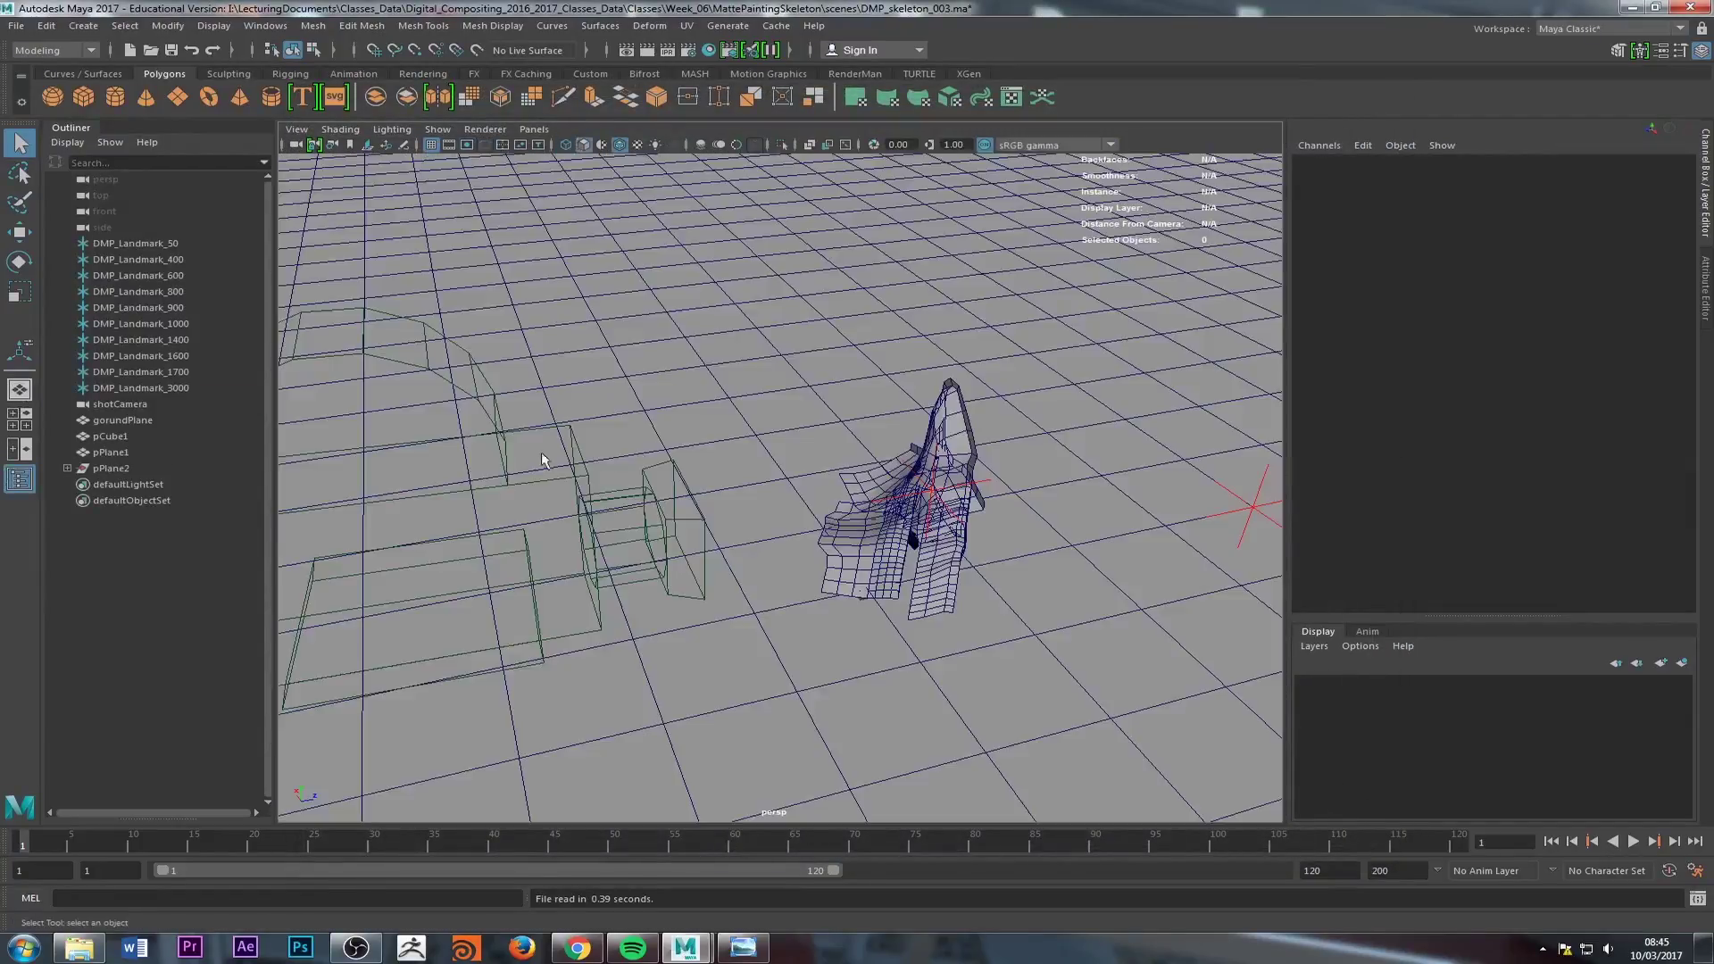
pyautogui.click(534, 128)
pyautogui.moveTo(572, 145)
pyautogui.click(738, 165)
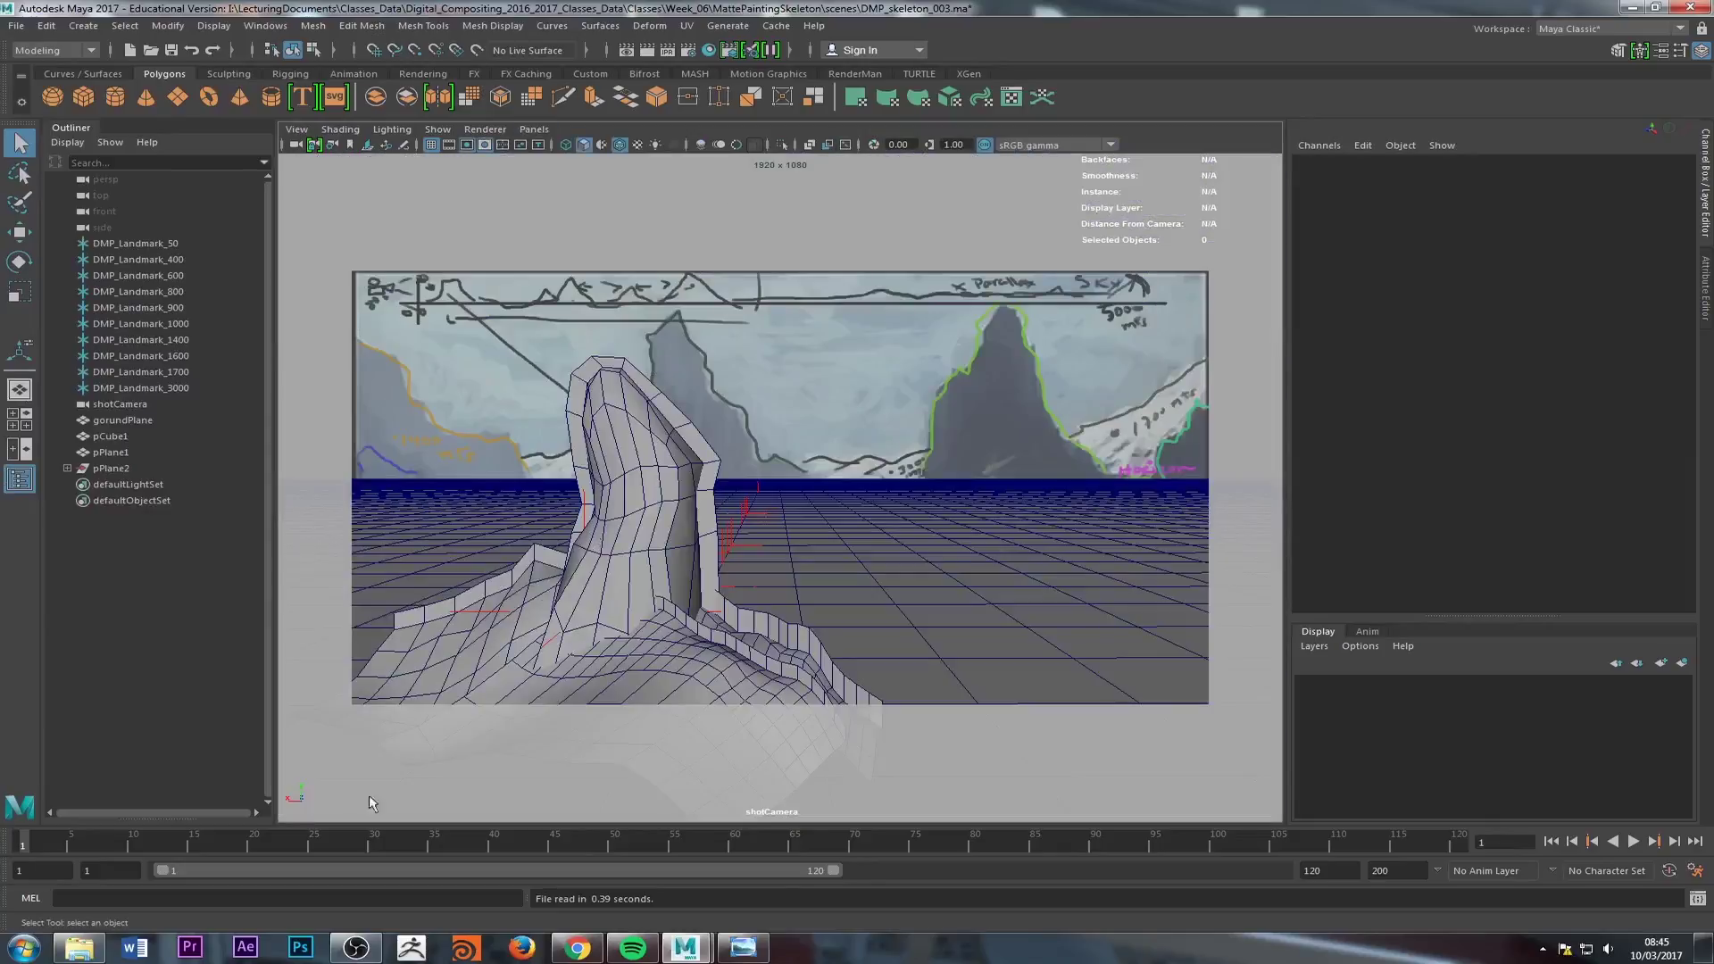
pyautogui.press('4')
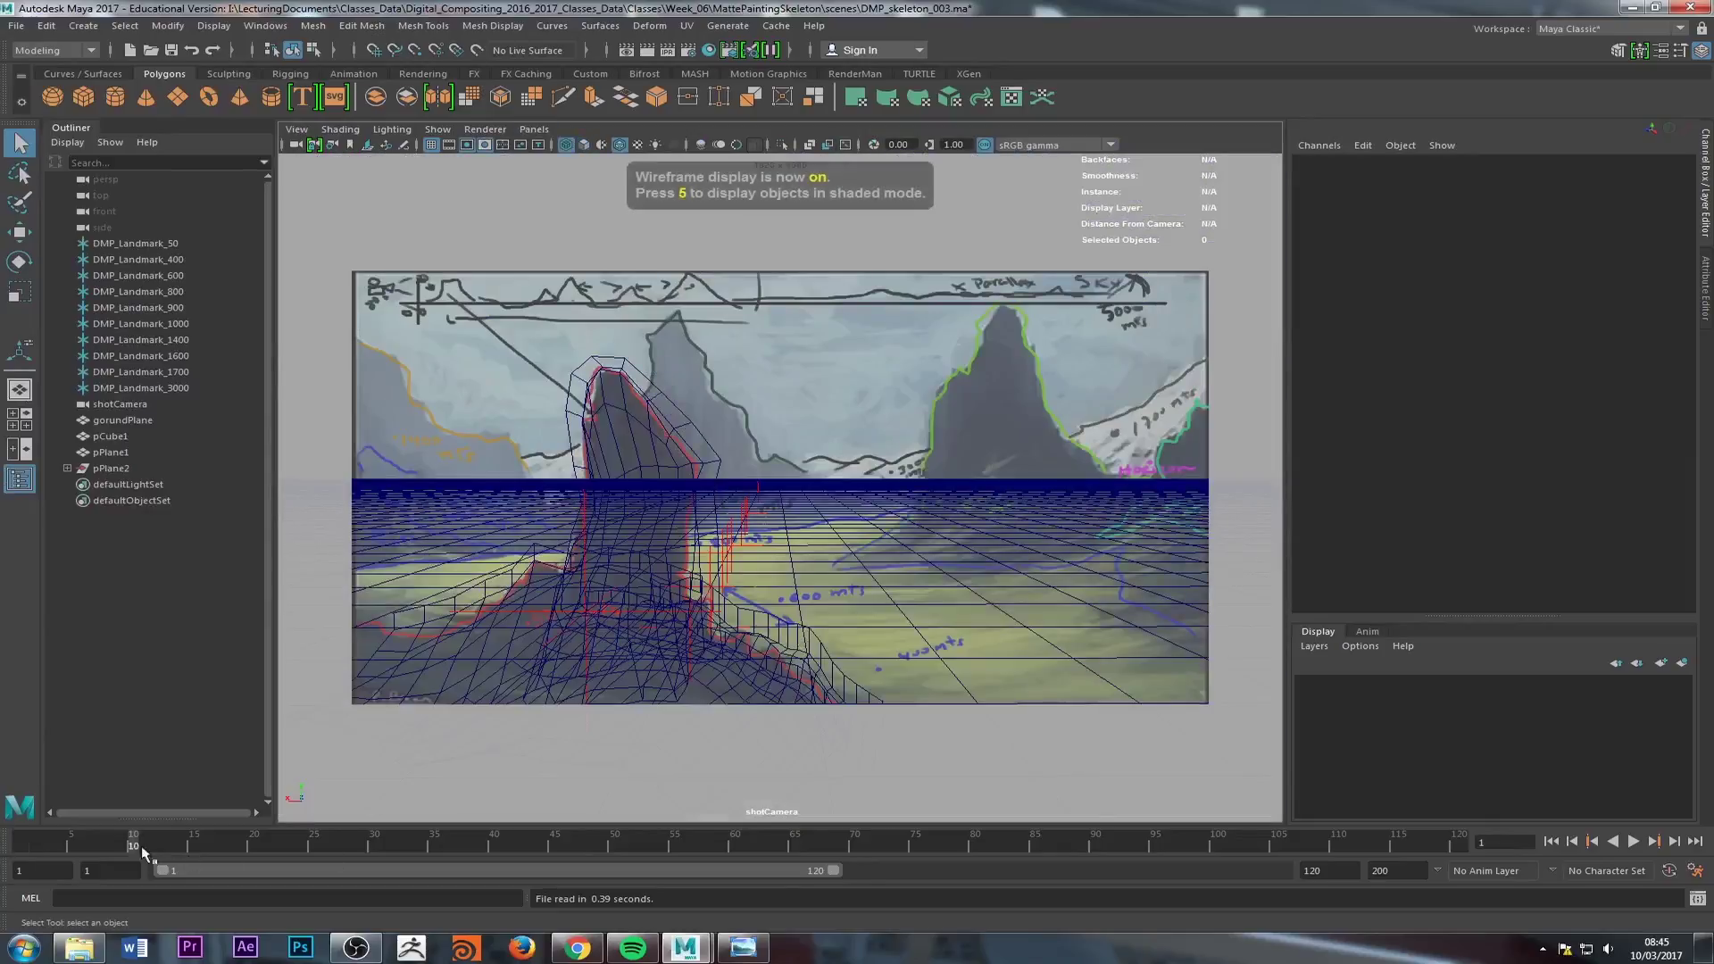
pyautogui.moveTo(141, 846); pyautogui.dragTo(4, 845)
# Step: Return to the perspective view in shaded display and examine the rock model's placement between shotCamera and the landmark locators
pyautogui.click(19, 394)
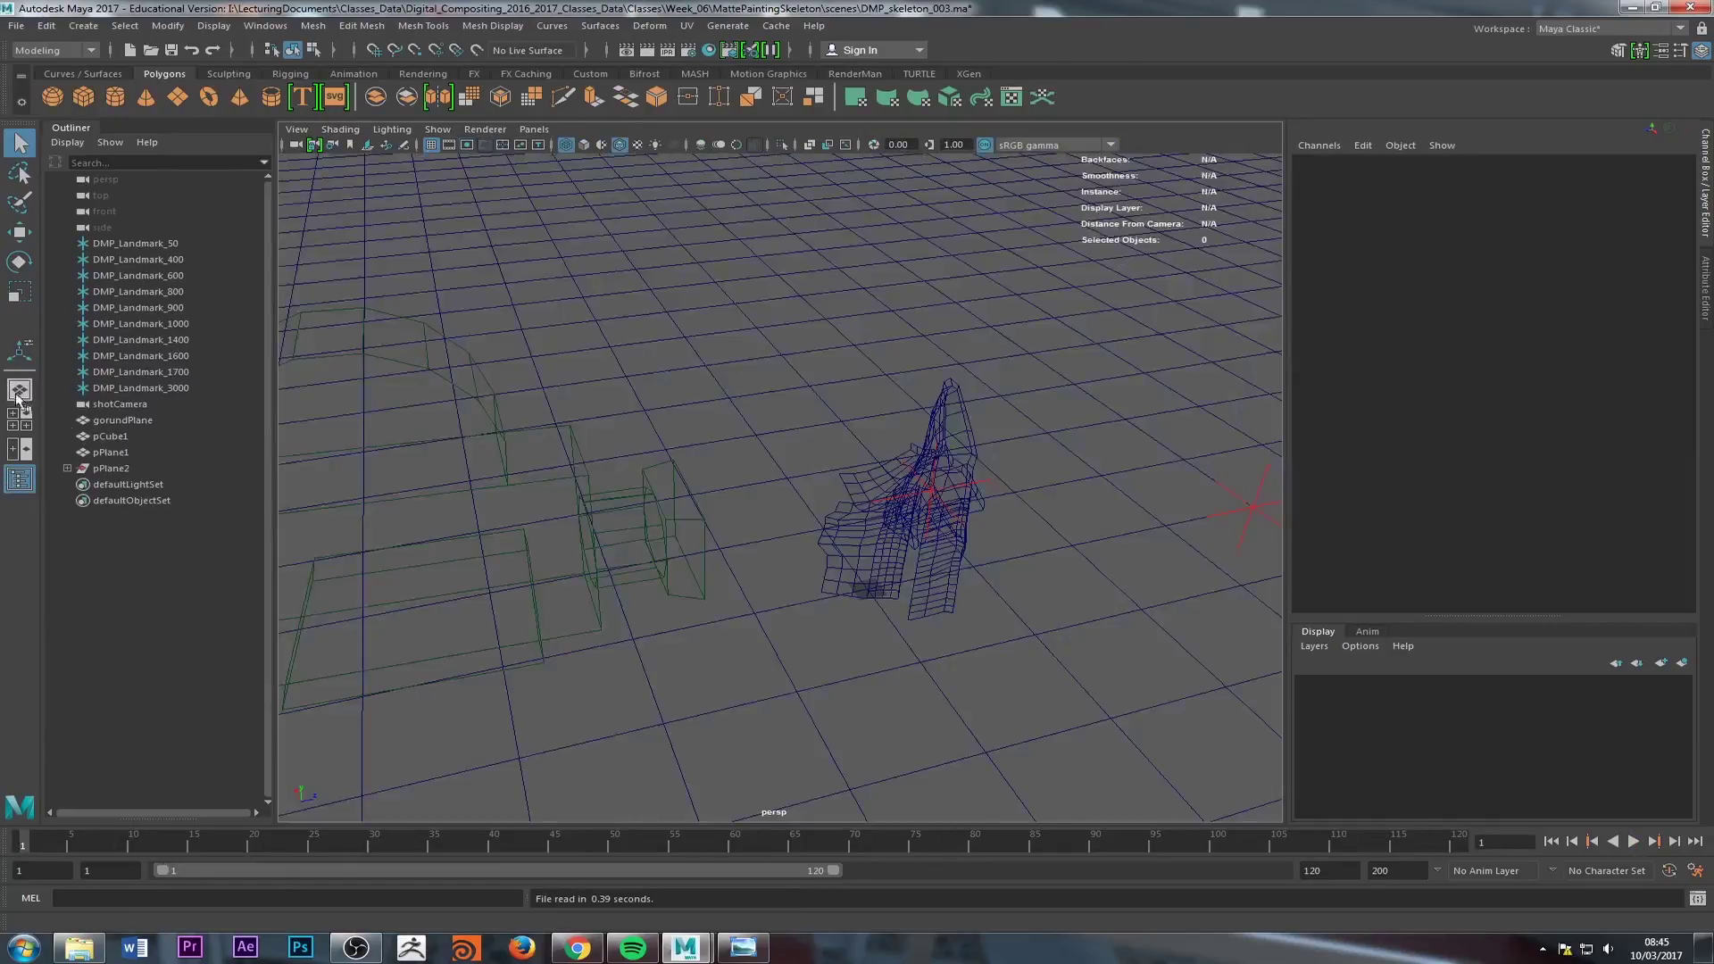
pyautogui.keyDown('alt'); pyautogui.moveTo(1009, 615); pyautogui.dragTo(867, 595); pyautogui.keyUp('alt')
pyautogui.scroll(4, 868, 595)
pyautogui.scroll(-5, 741, 592)
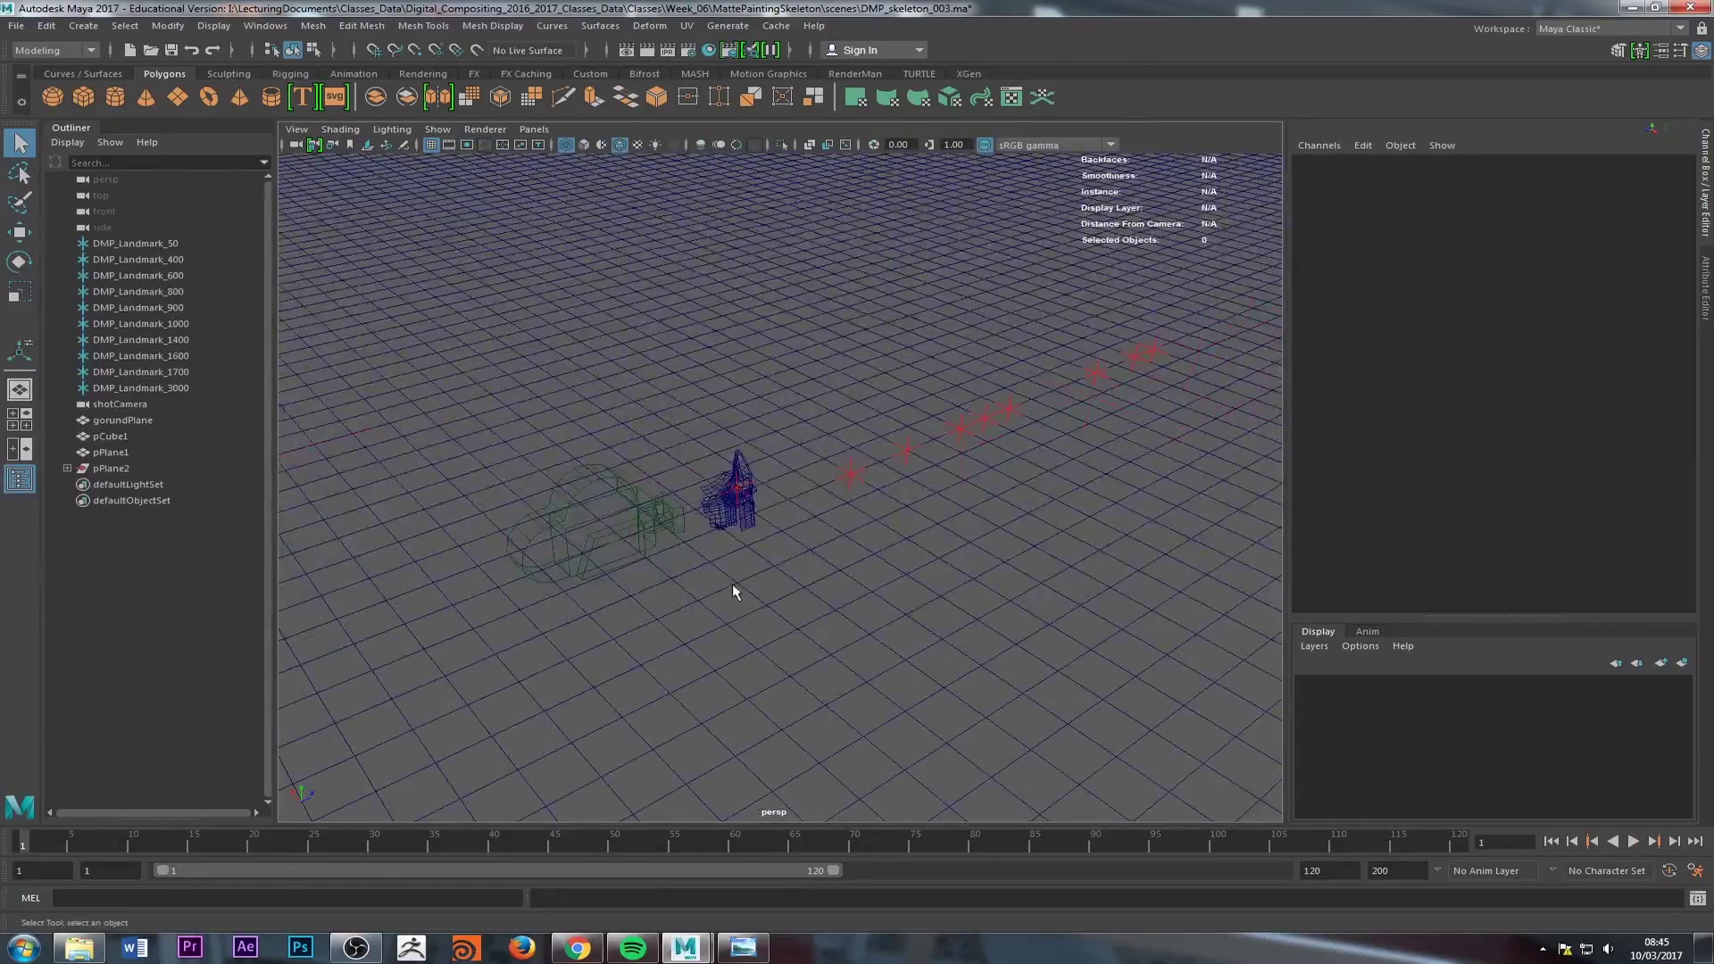
pyautogui.press('5')
pyautogui.keyDown('alt'); pyautogui.moveTo(705, 508); pyautogui.dragTo(830, 526); pyautogui.keyUp('alt')
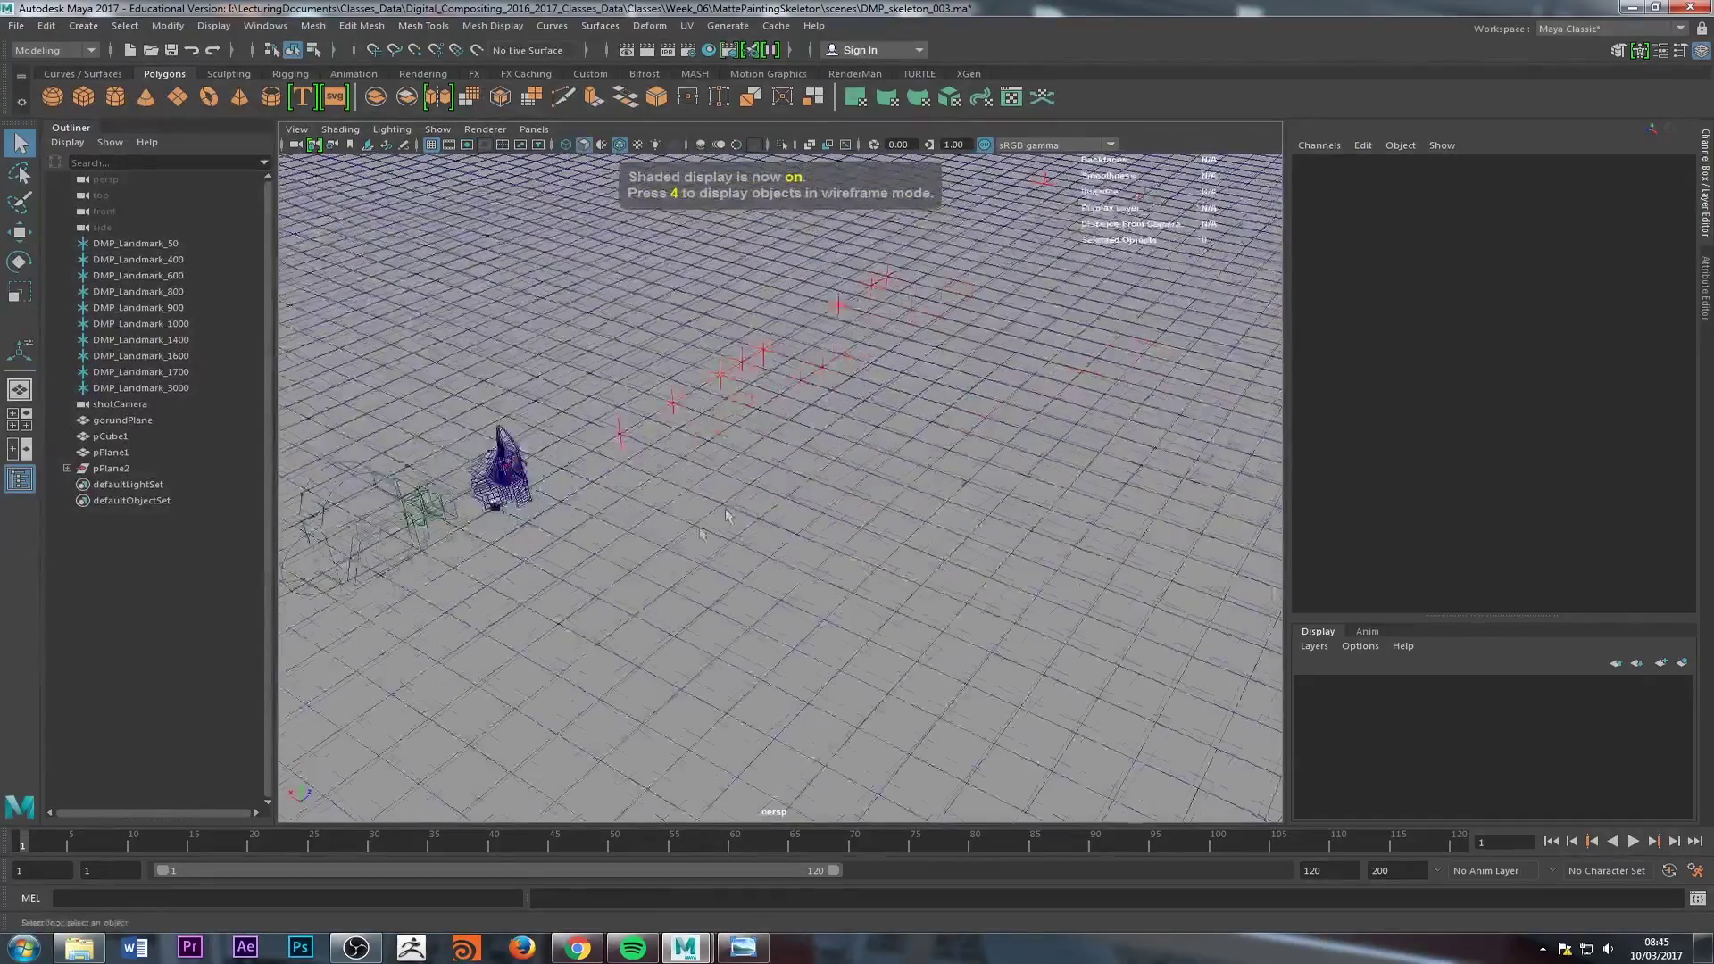
pyautogui.moveTo(830, 527)
pyautogui.keyDown('alt'); pyautogui.mouseDown(button='right')
pyautogui.moveTo(979, 567)
pyautogui.moveTo(567, 585)
pyautogui.mouseUp(button='right'); pyautogui.keyUp('alt')
pyautogui.keyDown('alt'); pyautogui.moveTo(568, 586); pyautogui.dragTo(691, 561); pyautogui.keyUp('alt')
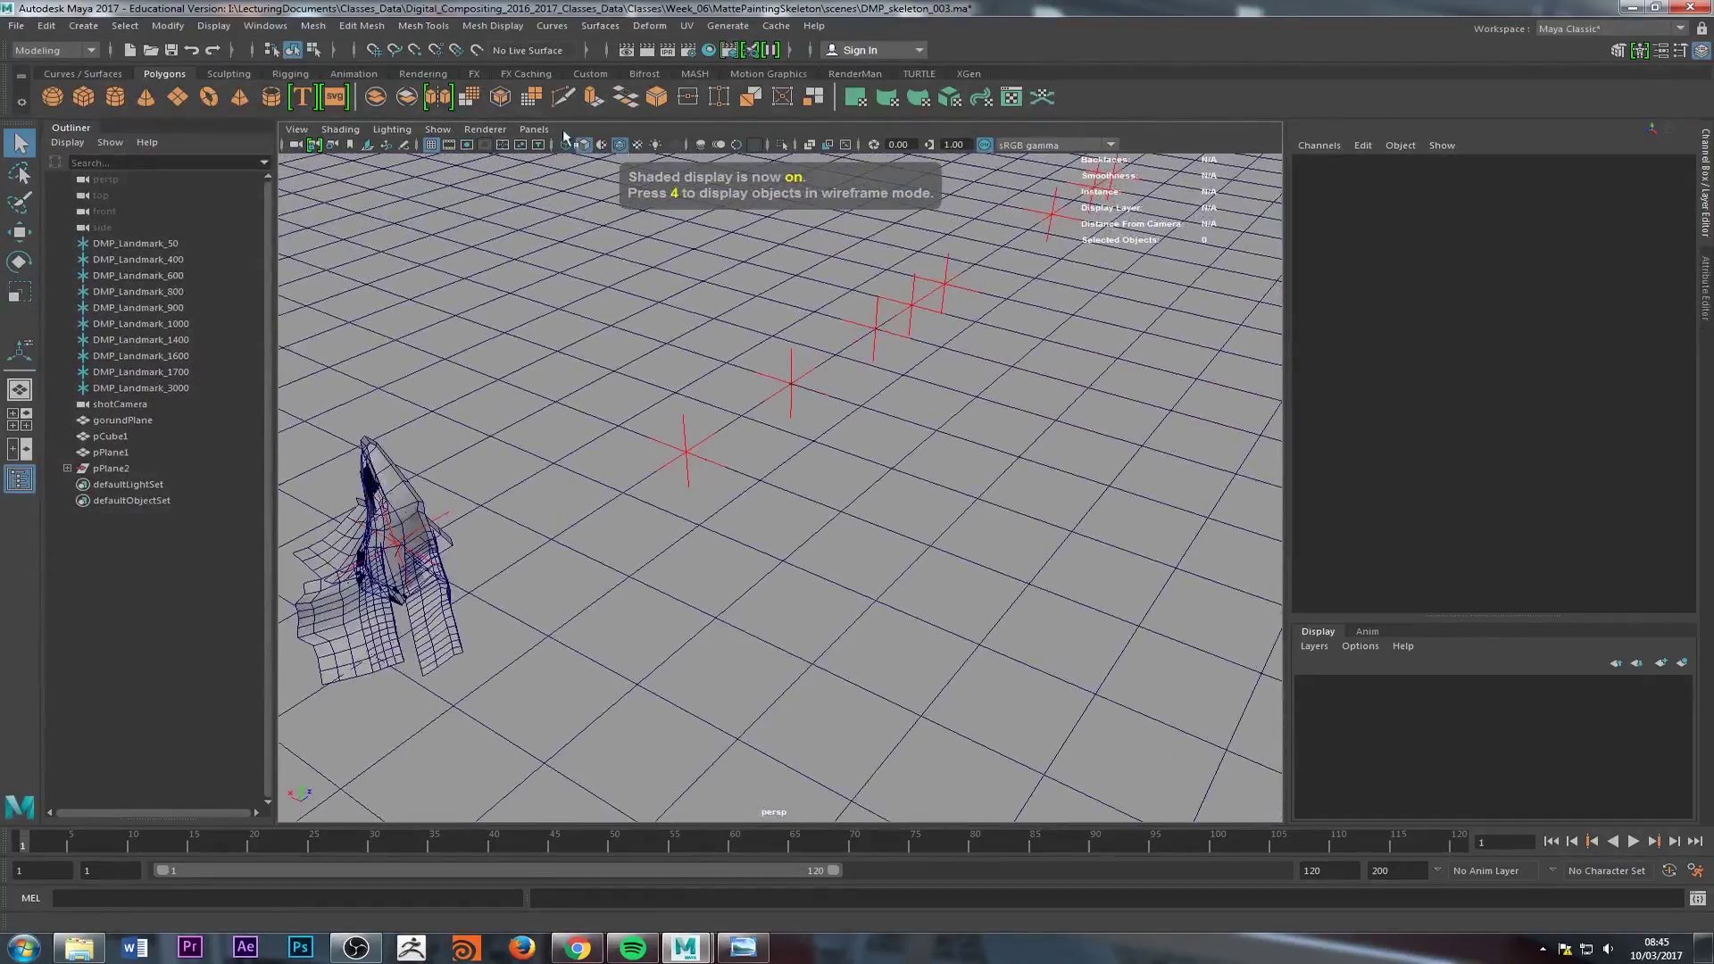
# Step: Change the perspective viewport's renderer and inspect the foreground rock meshes and the landmark locators around them
pyautogui.click(485, 130)
pyautogui.click(514, 162)
pyautogui.keyDown('alt'); pyautogui.moveTo(384, 585); pyautogui.dragTo(783, 457, button='middle'); pyautogui.keyUp('alt')
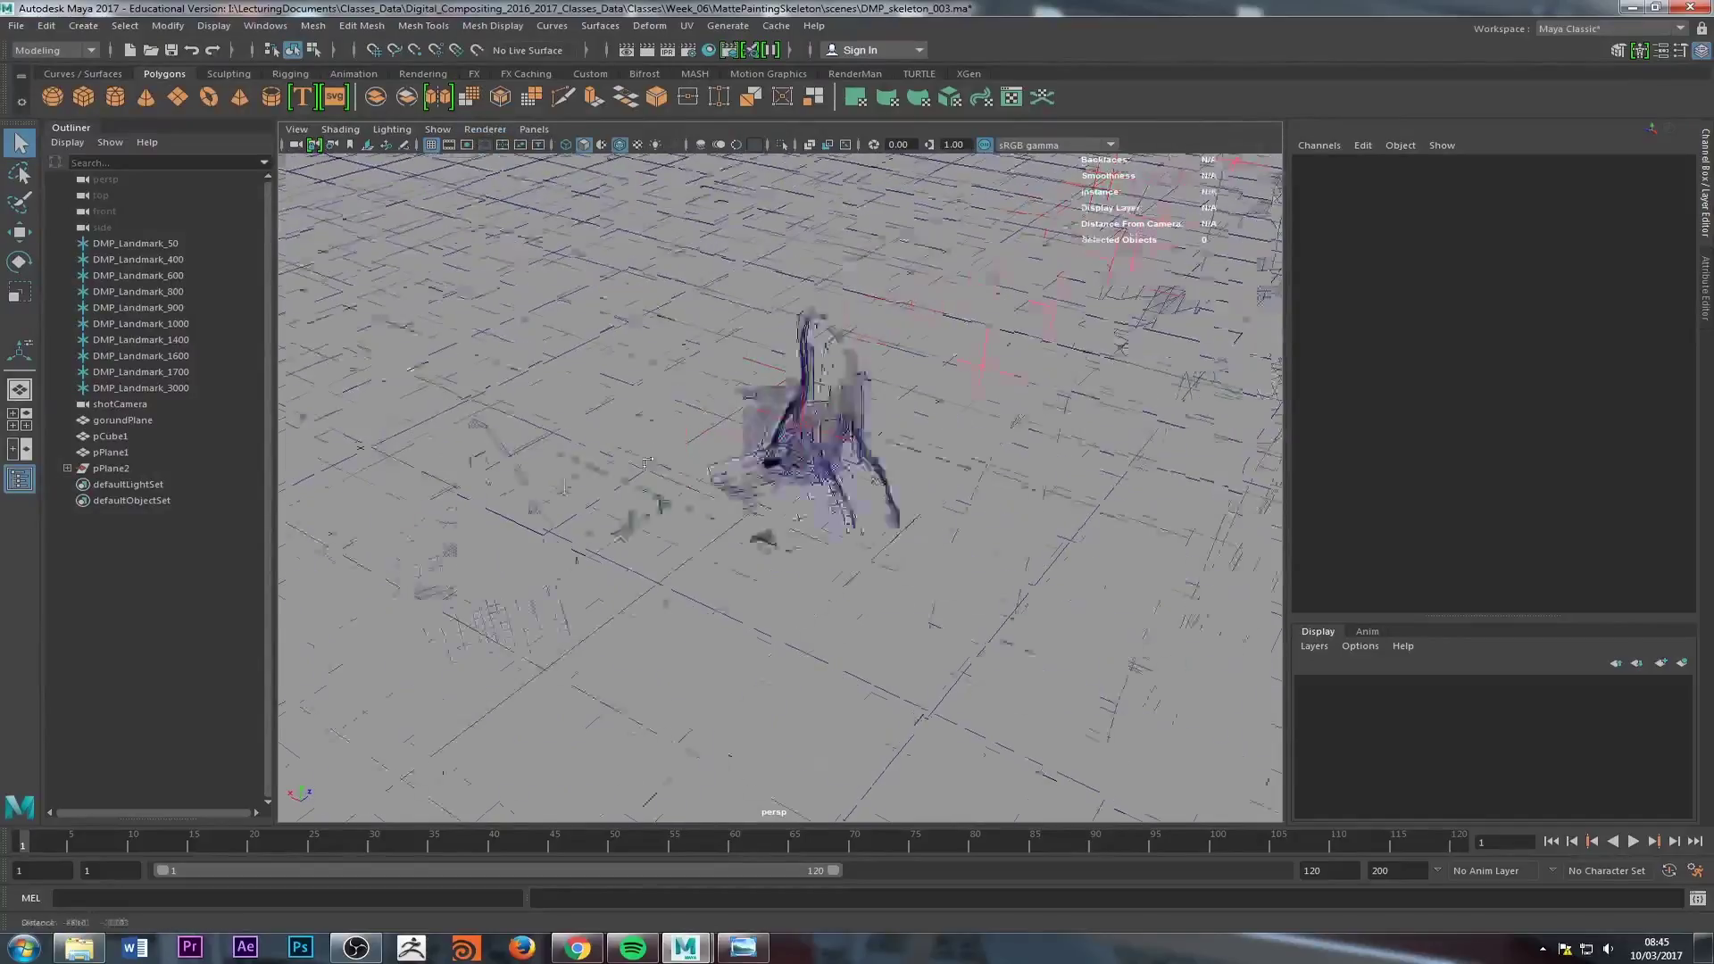
pyautogui.scroll(5, 784, 457)
pyautogui.scroll(-6, 783, 457)
pyautogui.moveTo(678, 500)
pyautogui.keyDown('alt'); pyautogui.mouseDown()
pyautogui.moveTo(669, 527)
pyautogui.moveTo(688, 485)
pyautogui.mouseUp(); pyautogui.keyUp('alt')
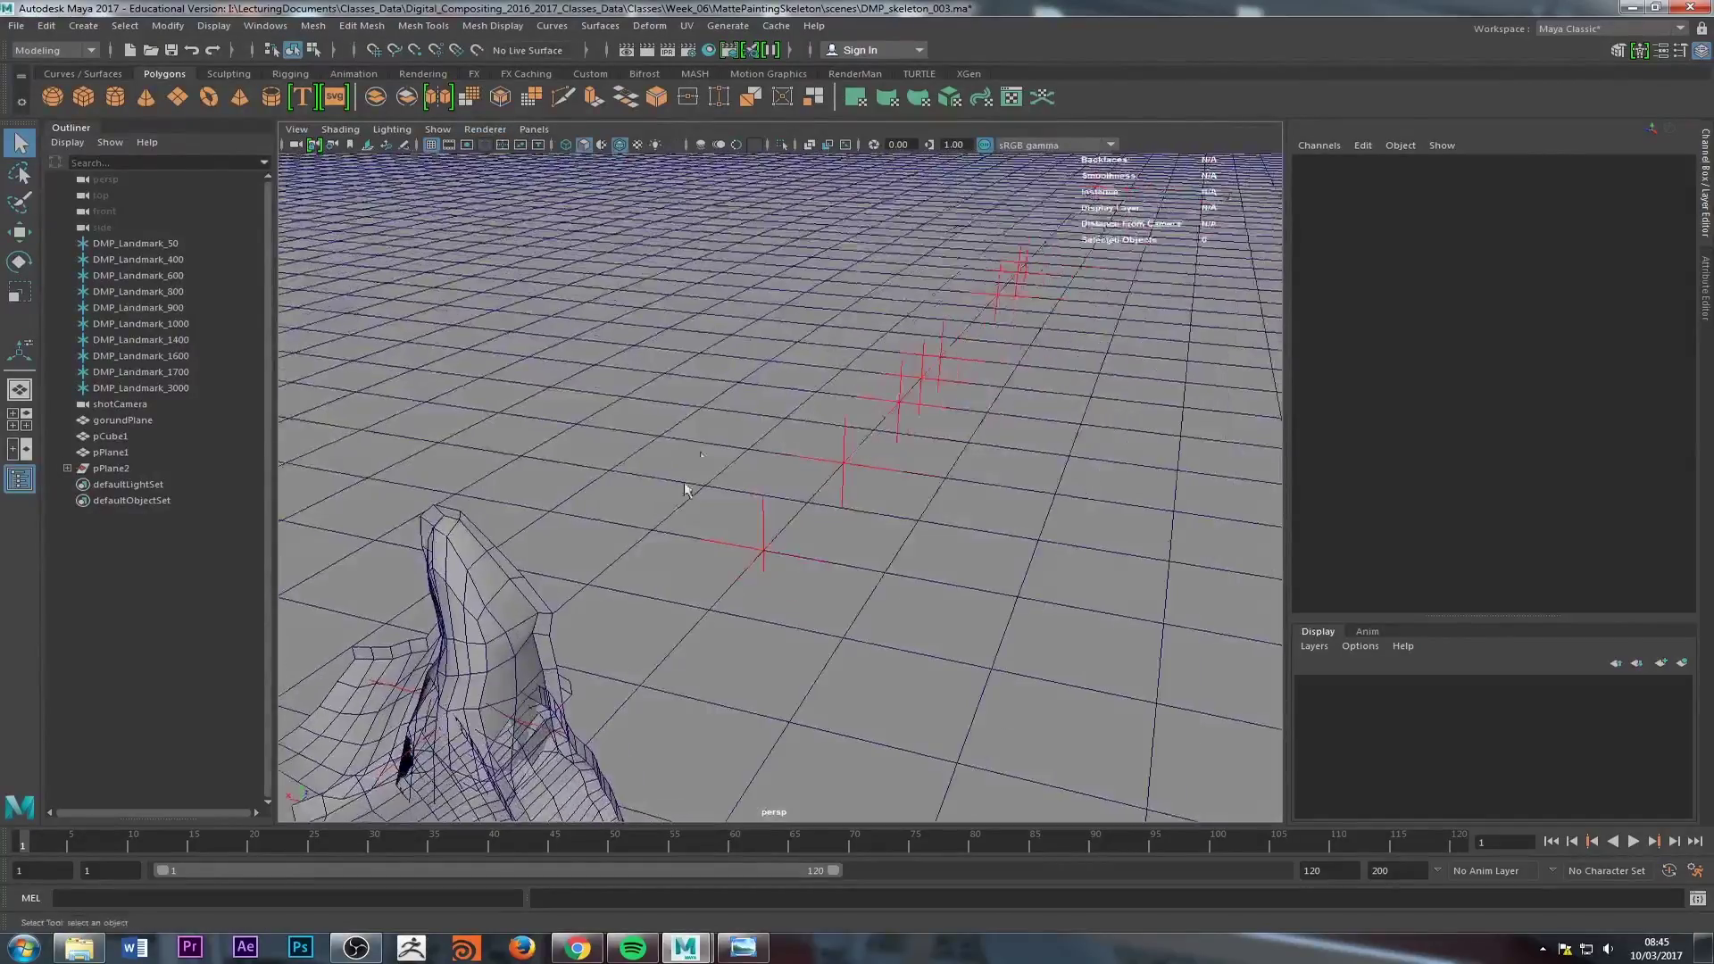
pyautogui.scroll(5, 688, 486)
pyautogui.keyDown('alt'); pyautogui.moveTo(688, 486); pyautogui.dragTo(795, 439, button='middle'); pyautogui.keyUp('alt')
pyautogui.keyDown('alt'); pyautogui.moveTo(841, 374); pyautogui.dragTo(741, 484, button='middle'); pyautogui.keyUp('alt')
# Step: Examine the gorundPlane transform values, then inspect the polySurface2 slope at the base of the rock from several angles
pyautogui.click(879, 360)
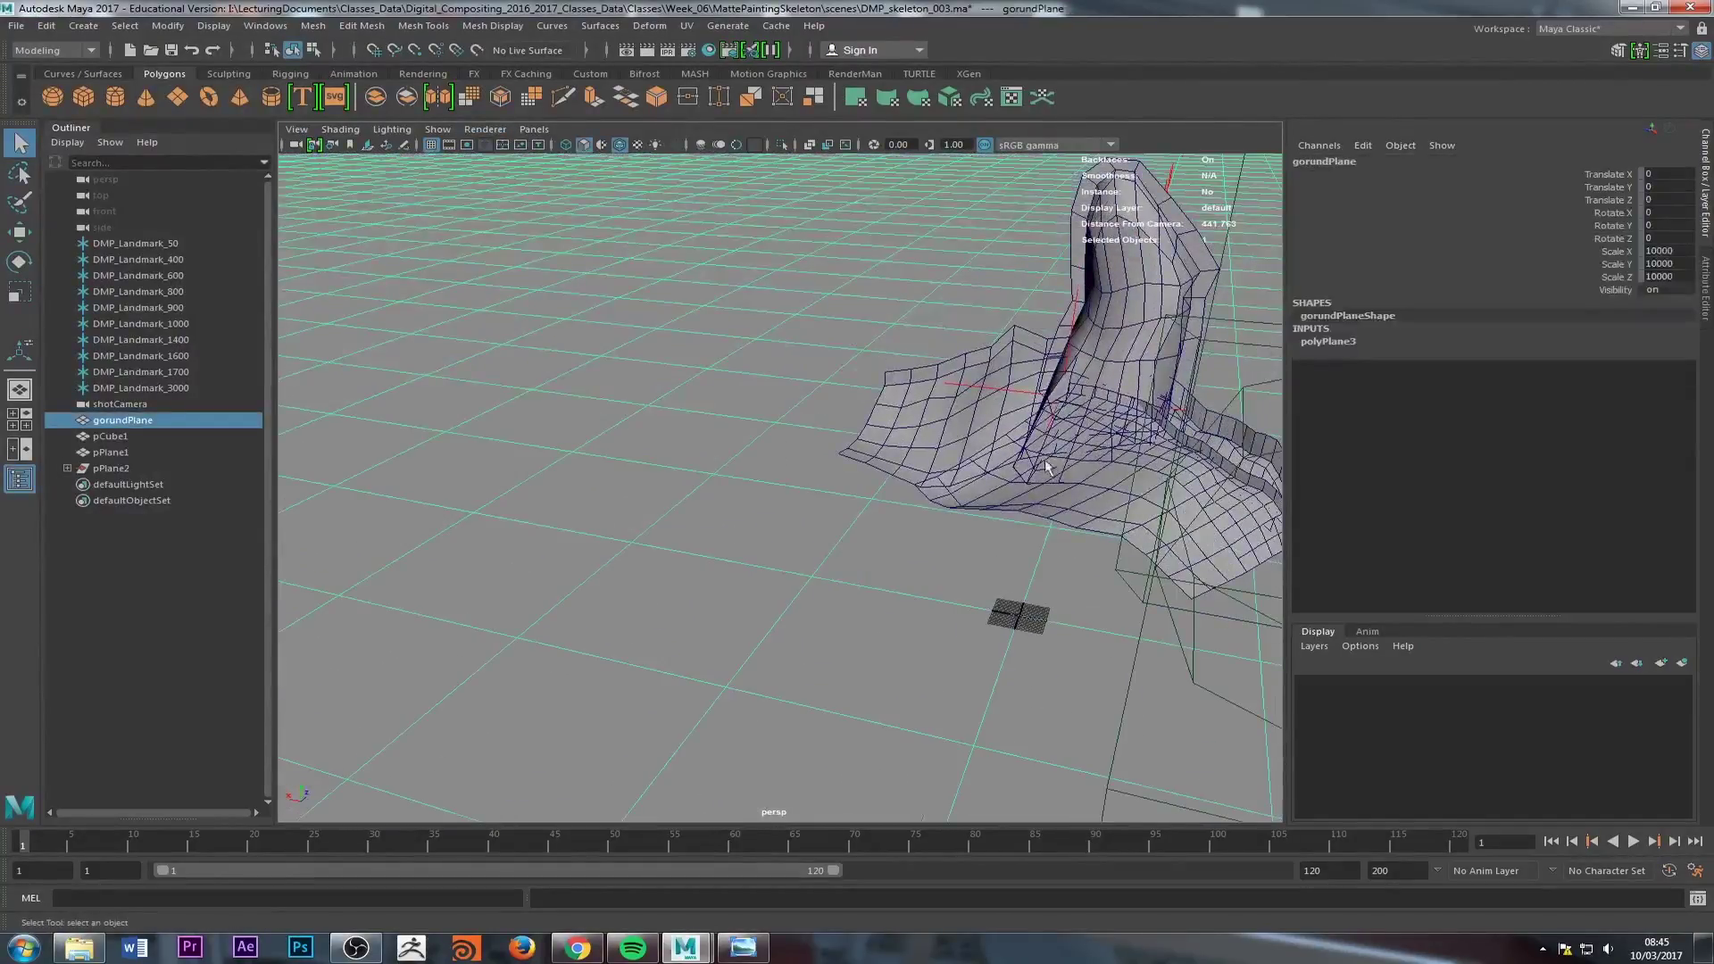
pyautogui.click(1047, 469)
pyautogui.keyDown('alt'); pyautogui.moveTo(1073, 475); pyautogui.dragTo(964, 486, button='middle'); pyautogui.keyUp('alt')
pyautogui.keyDown('alt'); pyautogui.moveTo(1044, 464); pyautogui.dragTo(1014, 479); pyautogui.keyUp('alt')
pyautogui.scroll(3, 1026, 487)
pyautogui.keyDown('alt'); pyautogui.moveTo(900, 507); pyautogui.dragTo(924, 497); pyautogui.keyUp('alt')
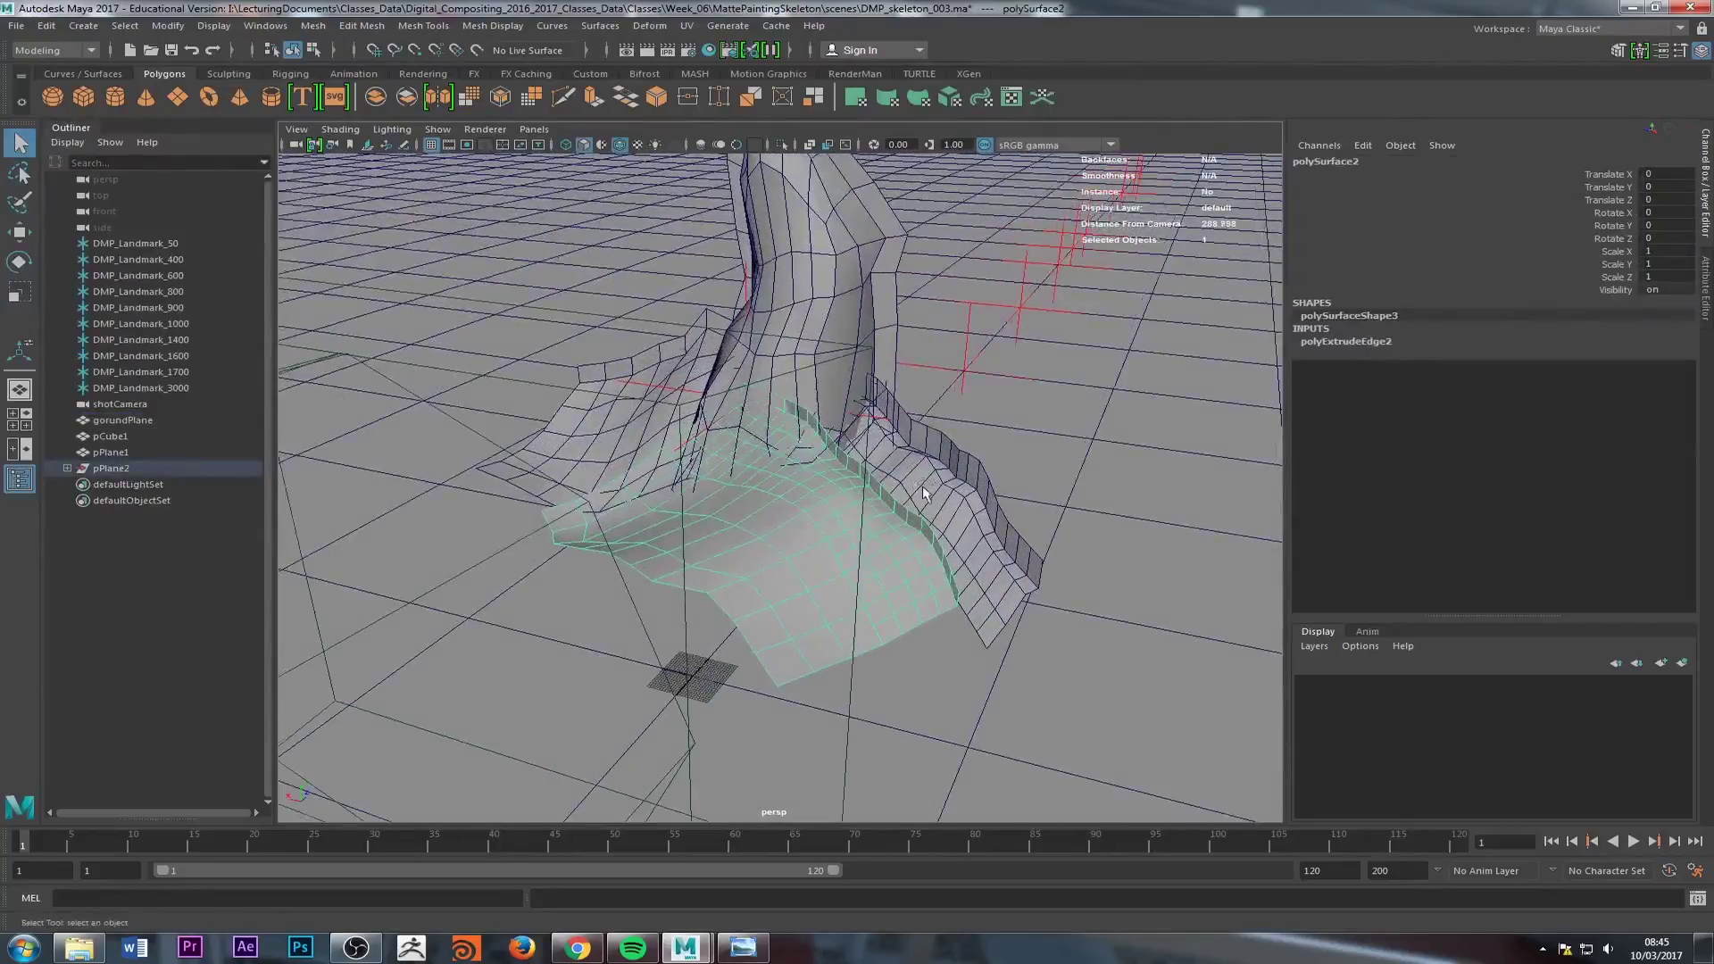
pyautogui.keyDown('alt'); pyautogui.moveTo(1013, 375); pyautogui.dragTo(867, 532, button='middle'); pyautogui.keyUp('alt')
pyautogui.keyDown('alt'); pyautogui.moveTo(767, 633); pyautogui.dragTo(902, 497, button='middle'); pyautogui.keyUp('alt')
pyautogui.keyDown('alt'); pyautogui.moveTo(903, 497); pyautogui.dragTo(905, 507); pyautogui.keyUp('alt')
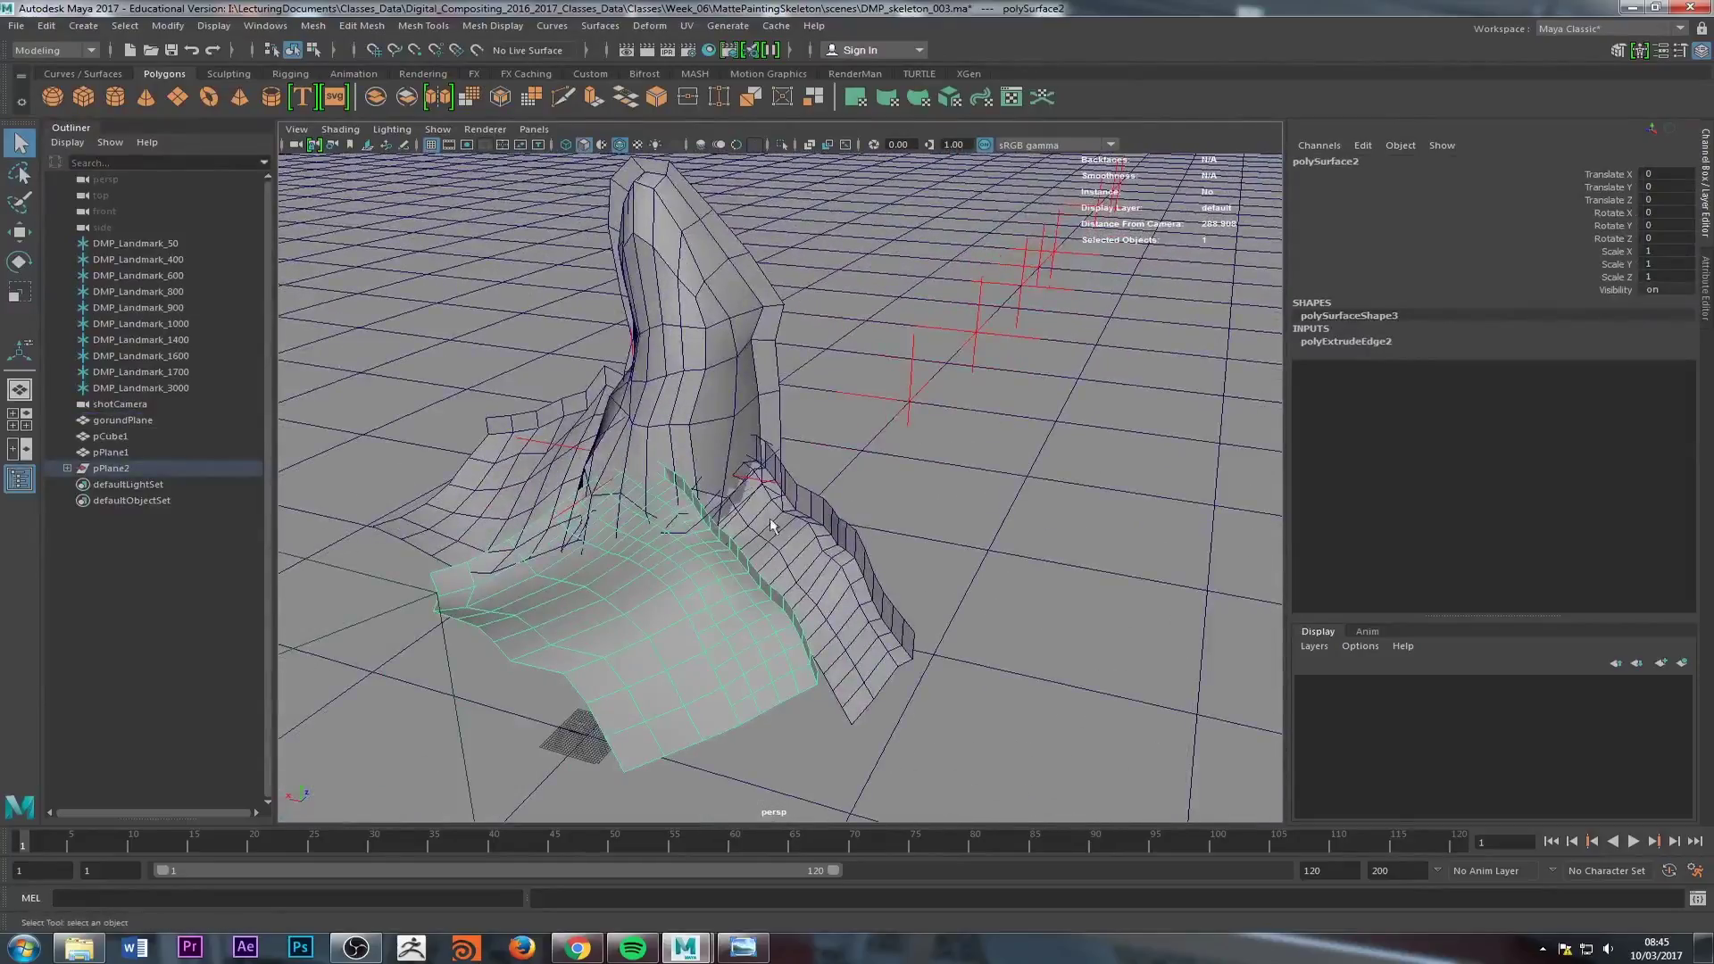
# Step: Look through shotCamera in wireframe and check the polySurface1 and pPlane1 slopes against the painting's foreground outlines
pyautogui.click(534, 129)
pyautogui.moveTo(571, 143)
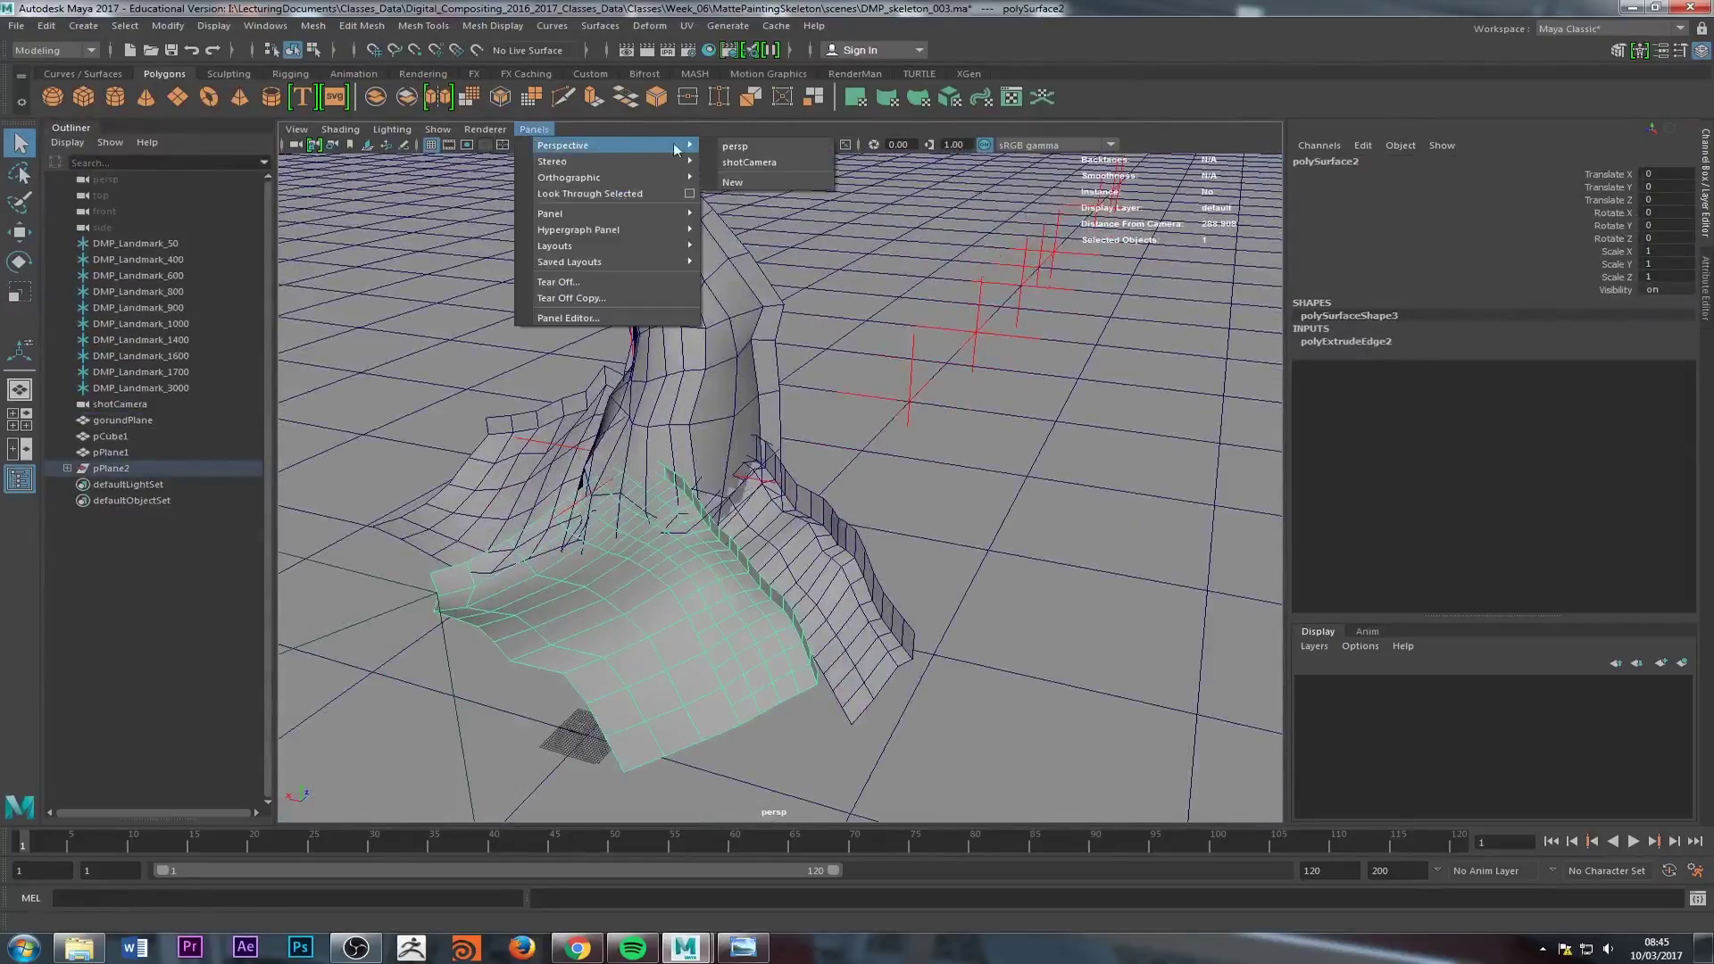
pyautogui.click(745, 161)
pyautogui.press('4')
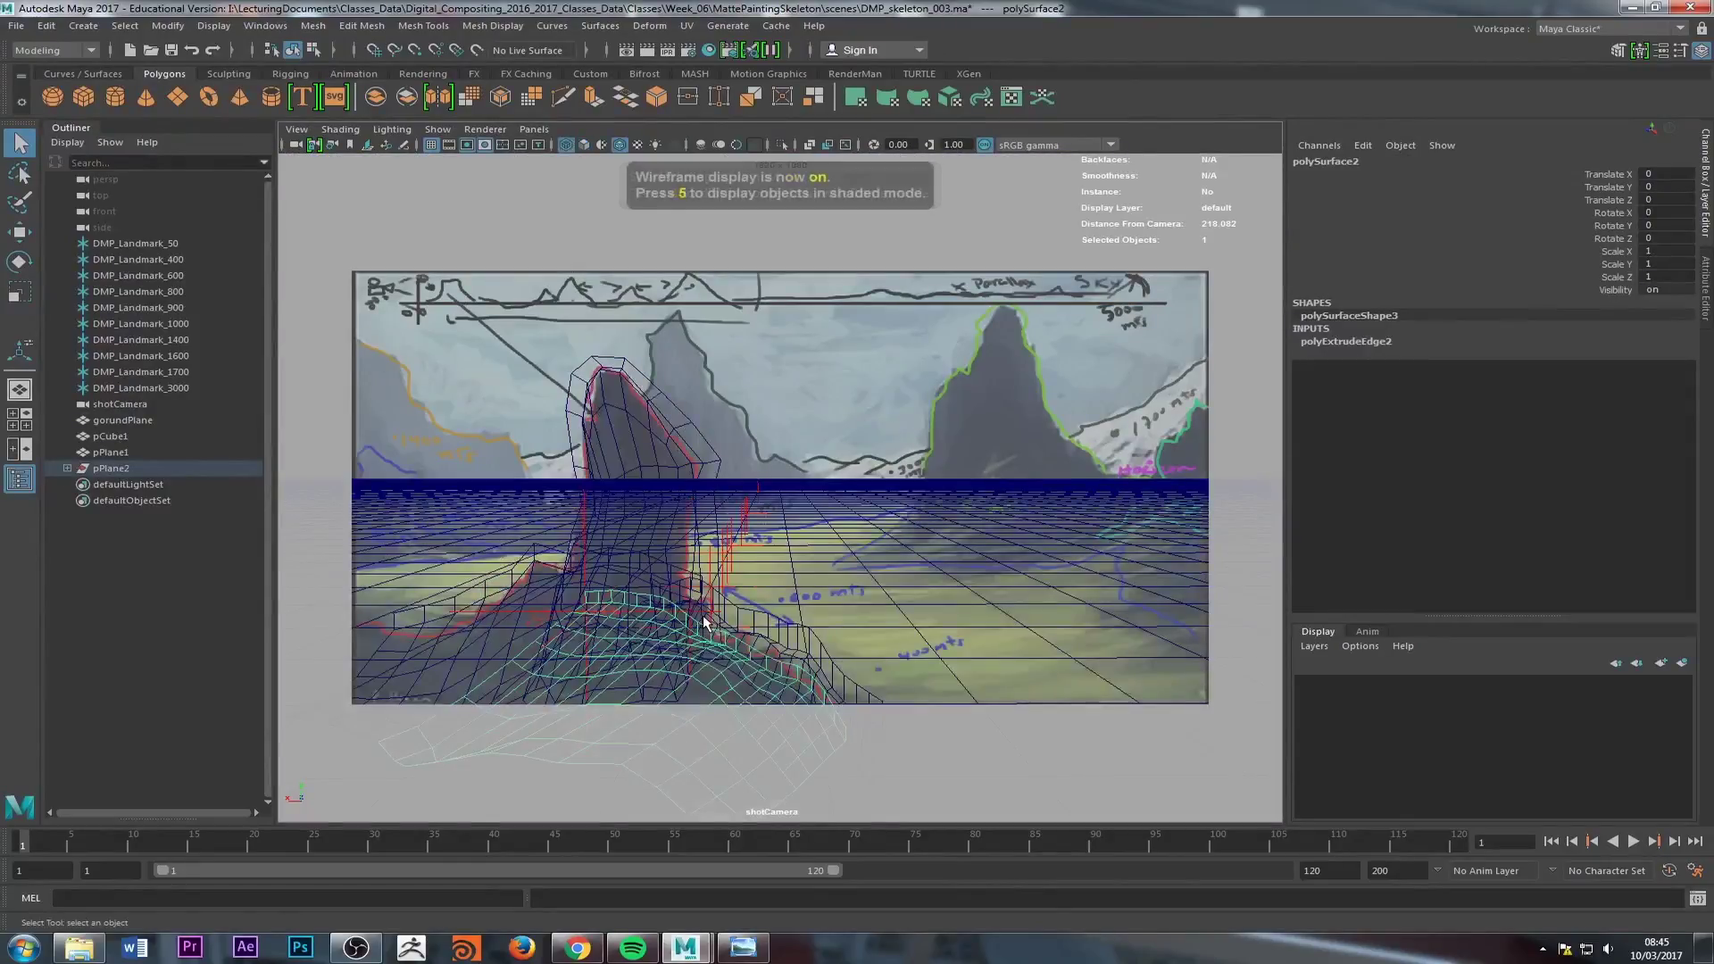
pyautogui.click(737, 669)
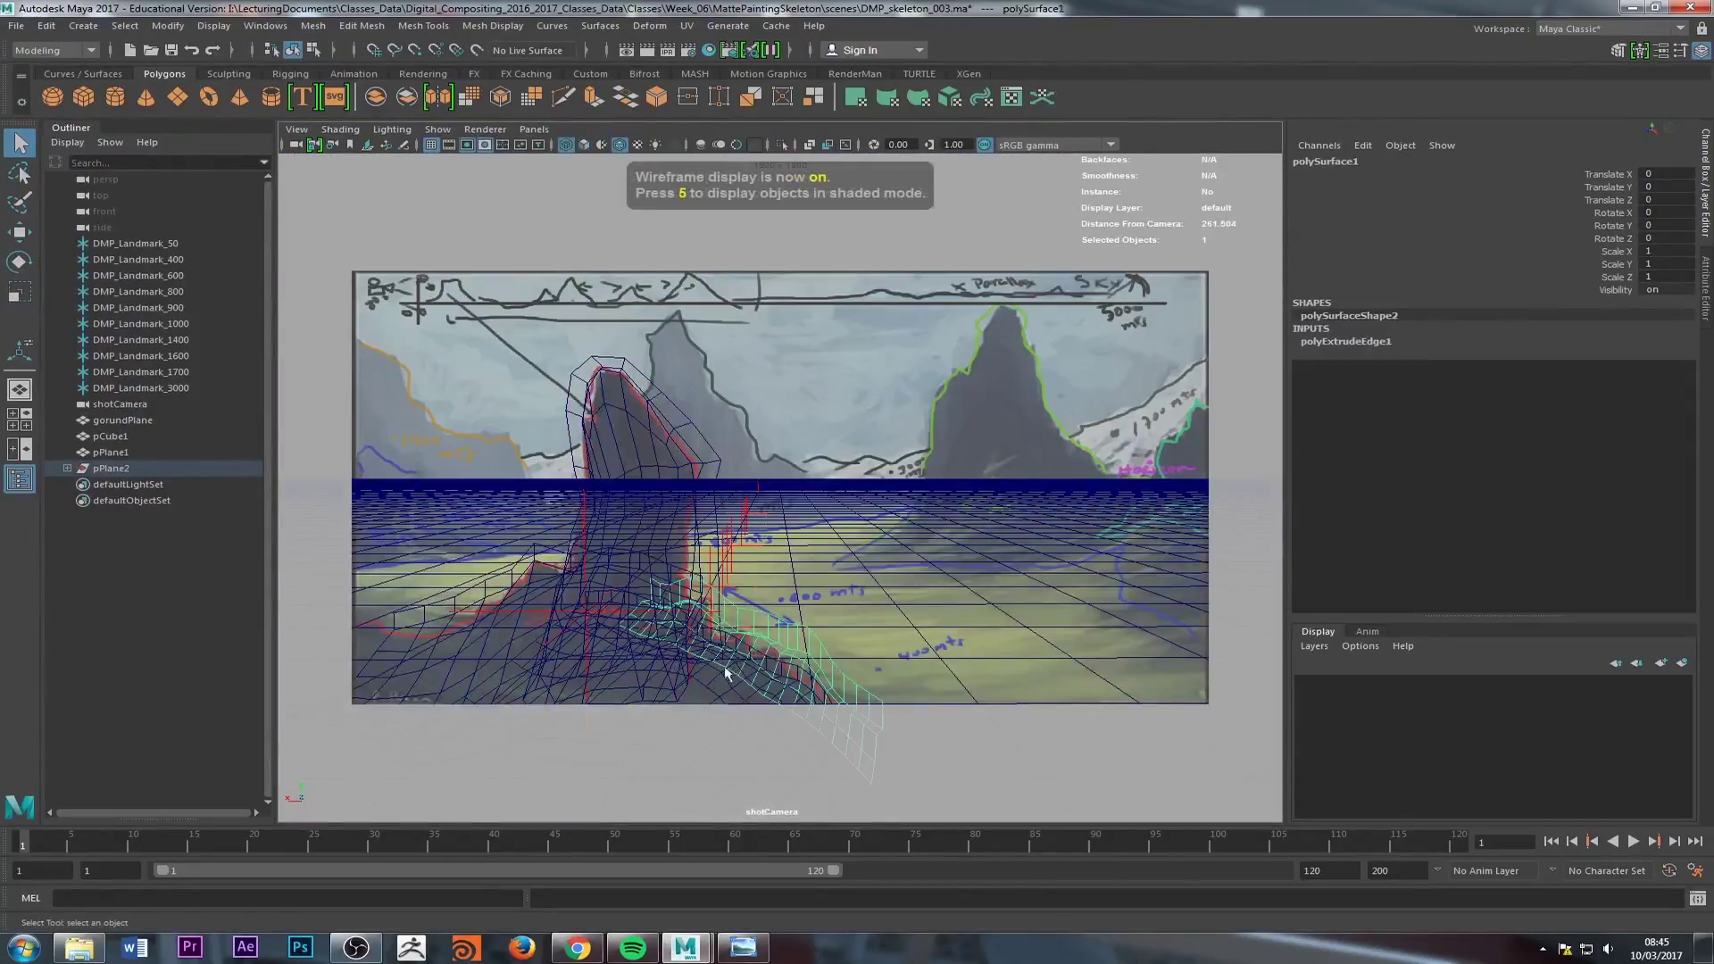
pyautogui.click(482, 571)
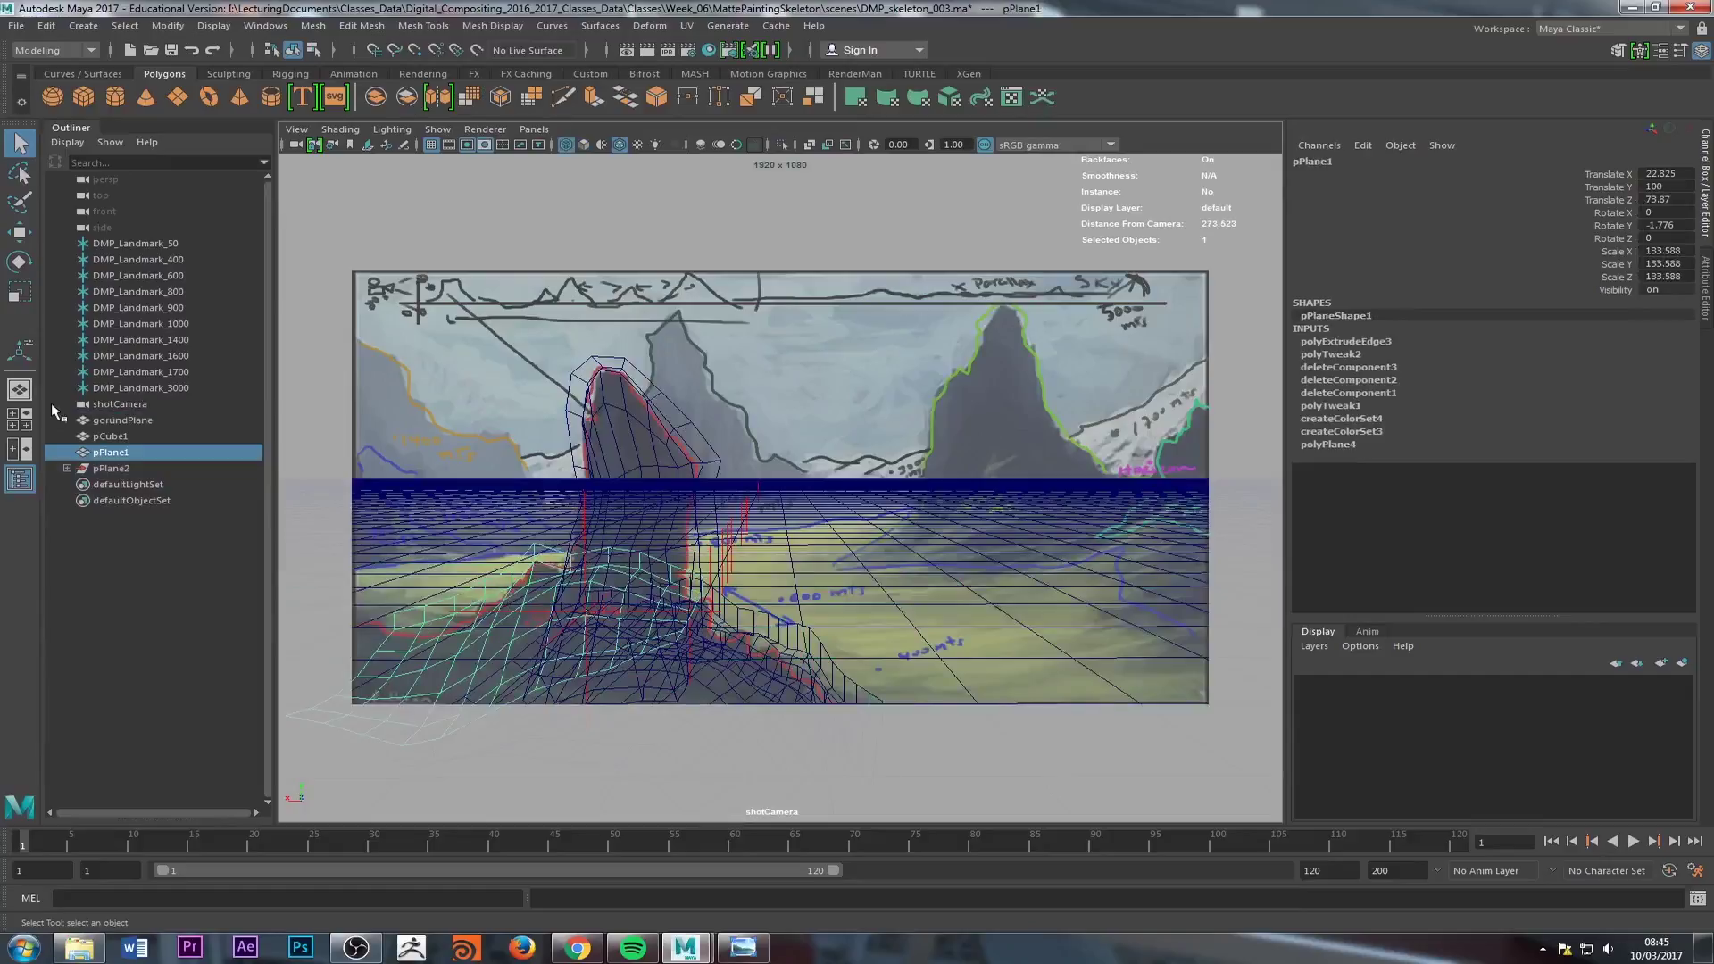
# Step: Return to the perspective view, select the rock tower pCube1 and inspect its shape in shaded display
pyautogui.click(19, 390)
pyautogui.click(725, 273)
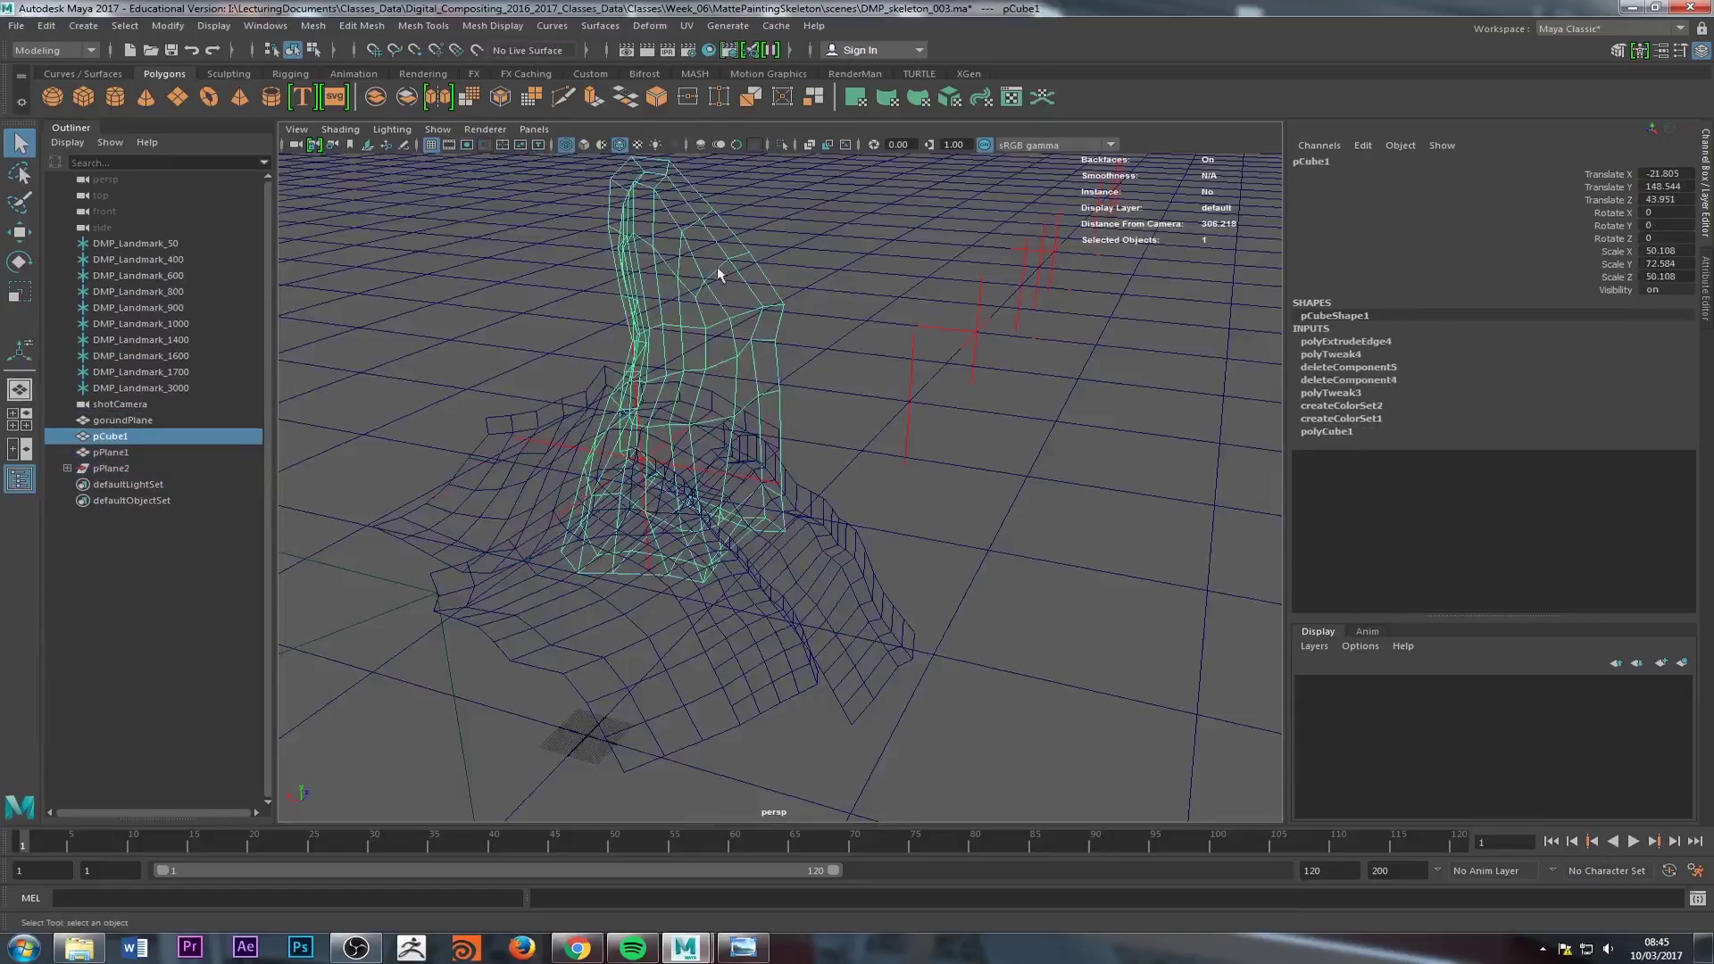
pyautogui.press('5')
pyautogui.moveTo(759, 359)
pyautogui.keyDown('alt'); pyautogui.mouseDown()
pyautogui.moveTo(879, 343)
pyautogui.moveTo(991, 393)
pyautogui.mouseUp(); pyautogui.keyUp('alt')
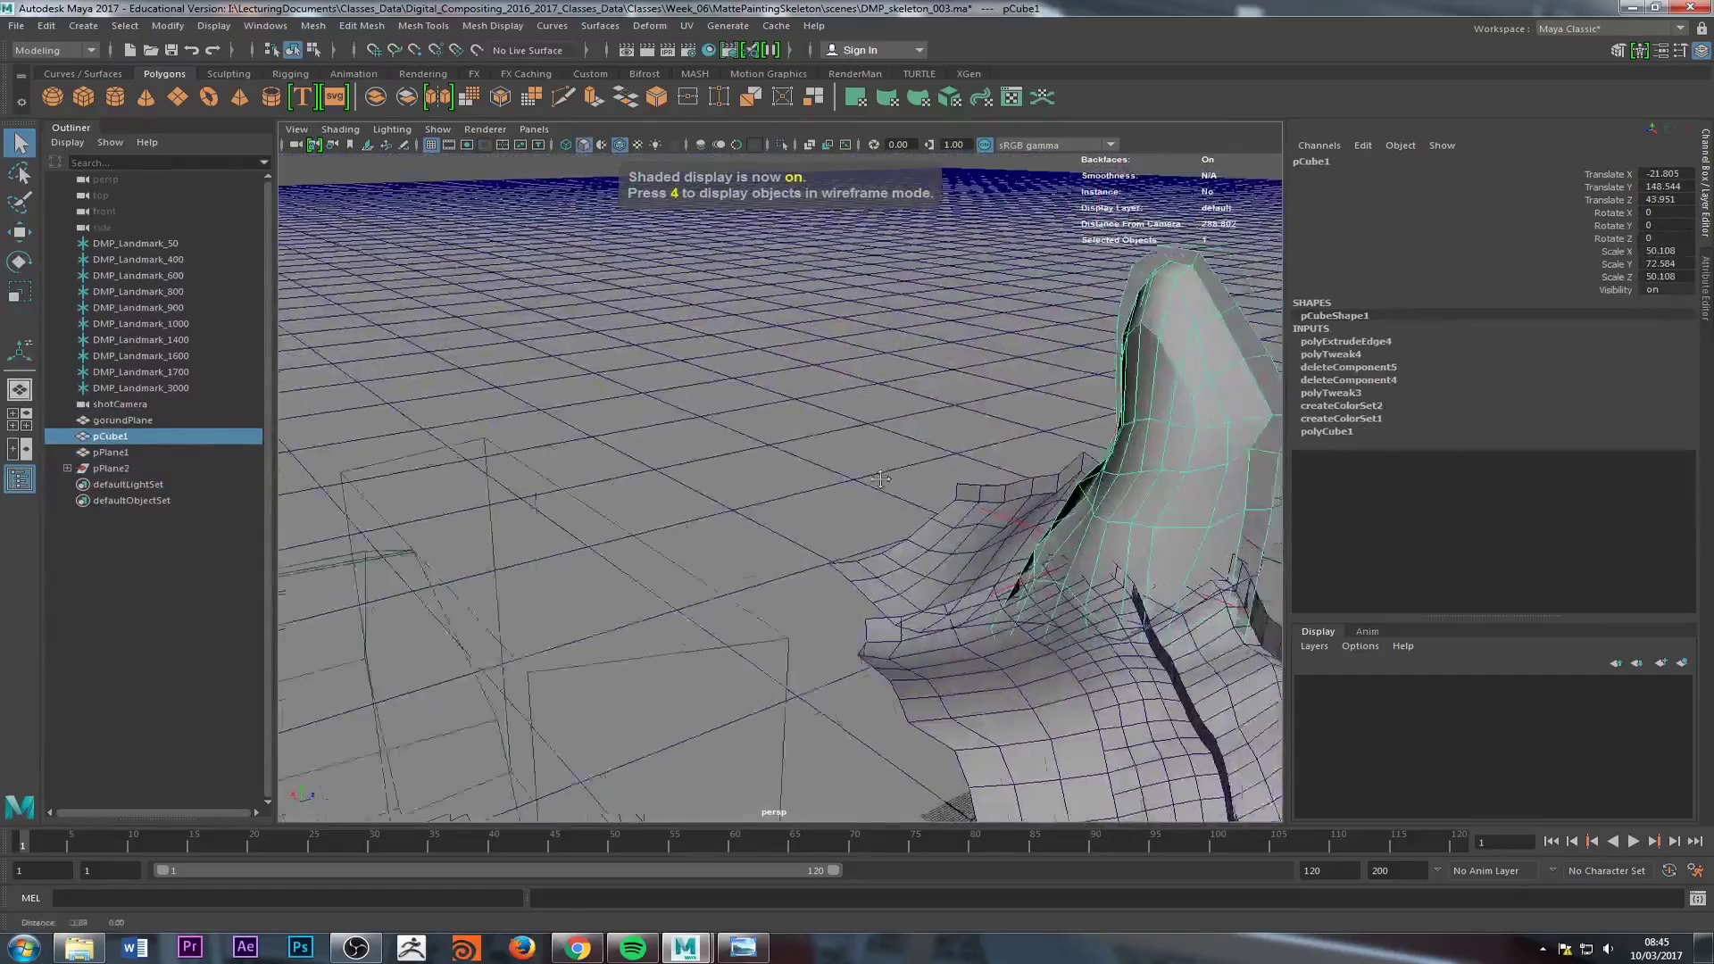
pyautogui.moveTo(990, 437)
pyautogui.keyDown('alt'); pyautogui.mouseDown(button='middle')
pyautogui.moveTo(773, 465)
pyautogui.moveTo(852, 497)
pyautogui.mouseUp(button='middle'); pyautogui.keyUp('alt')
# Step: Select the slope meshes and the rock tower pCube1 one by one and examine how the separate pieces fit together
pyautogui.click(901, 556)
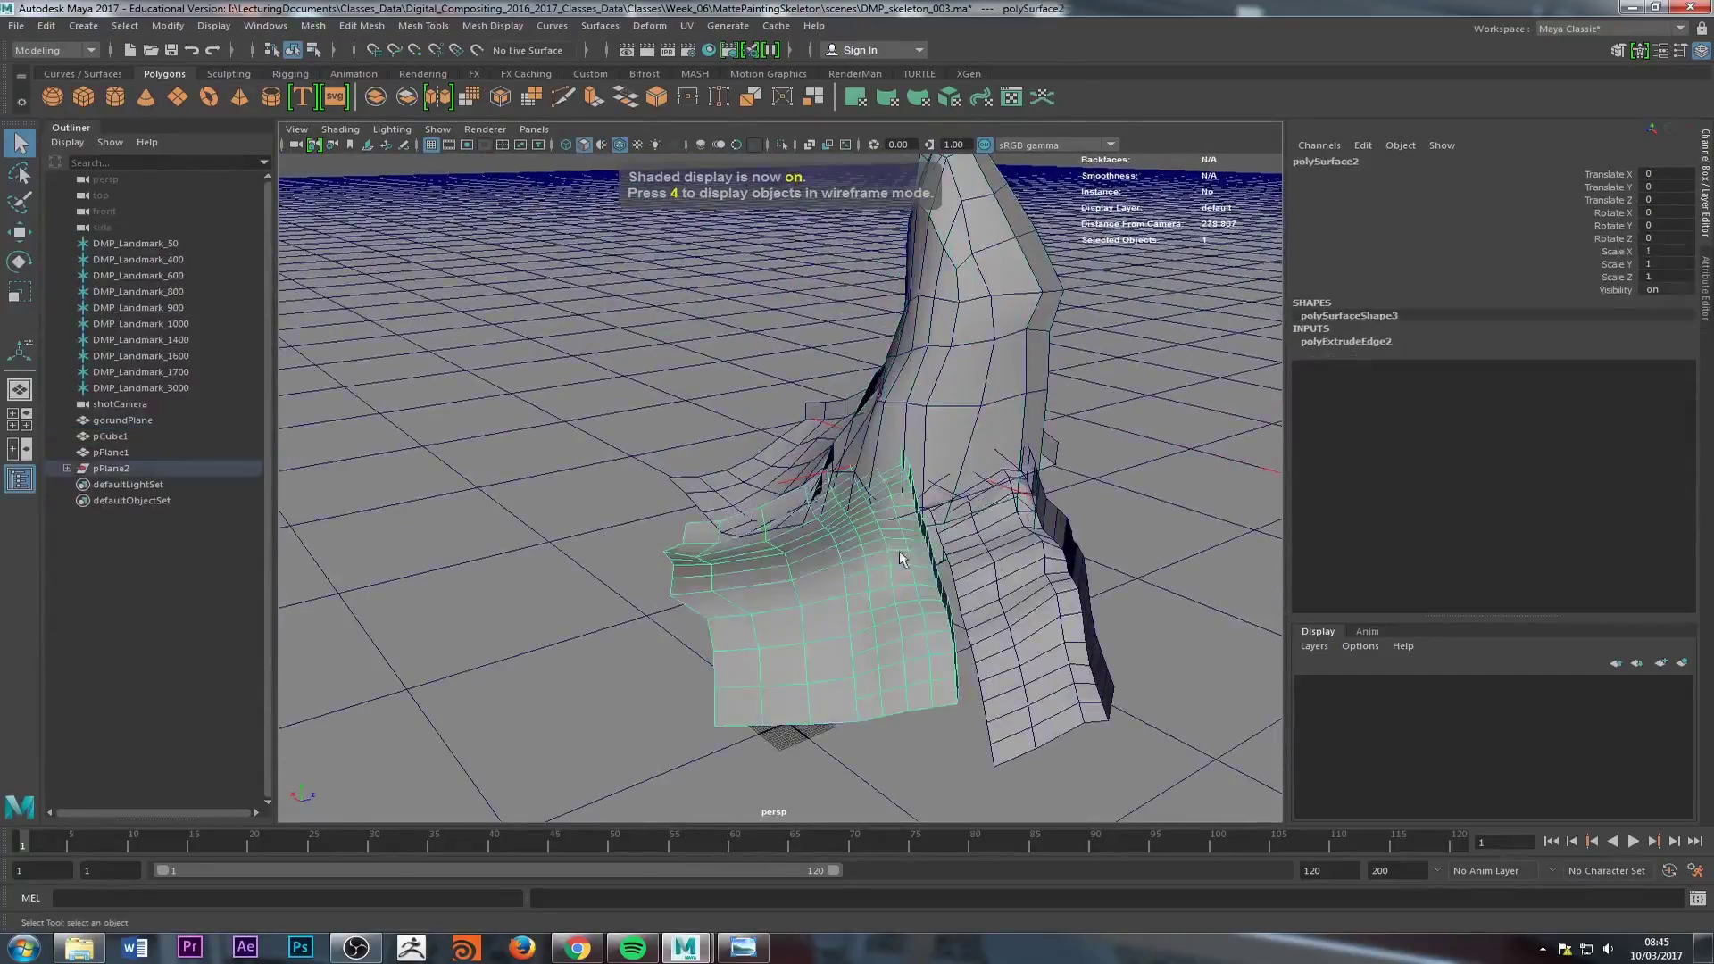
pyautogui.click(980, 571)
pyautogui.click(826, 455)
pyautogui.click(959, 335)
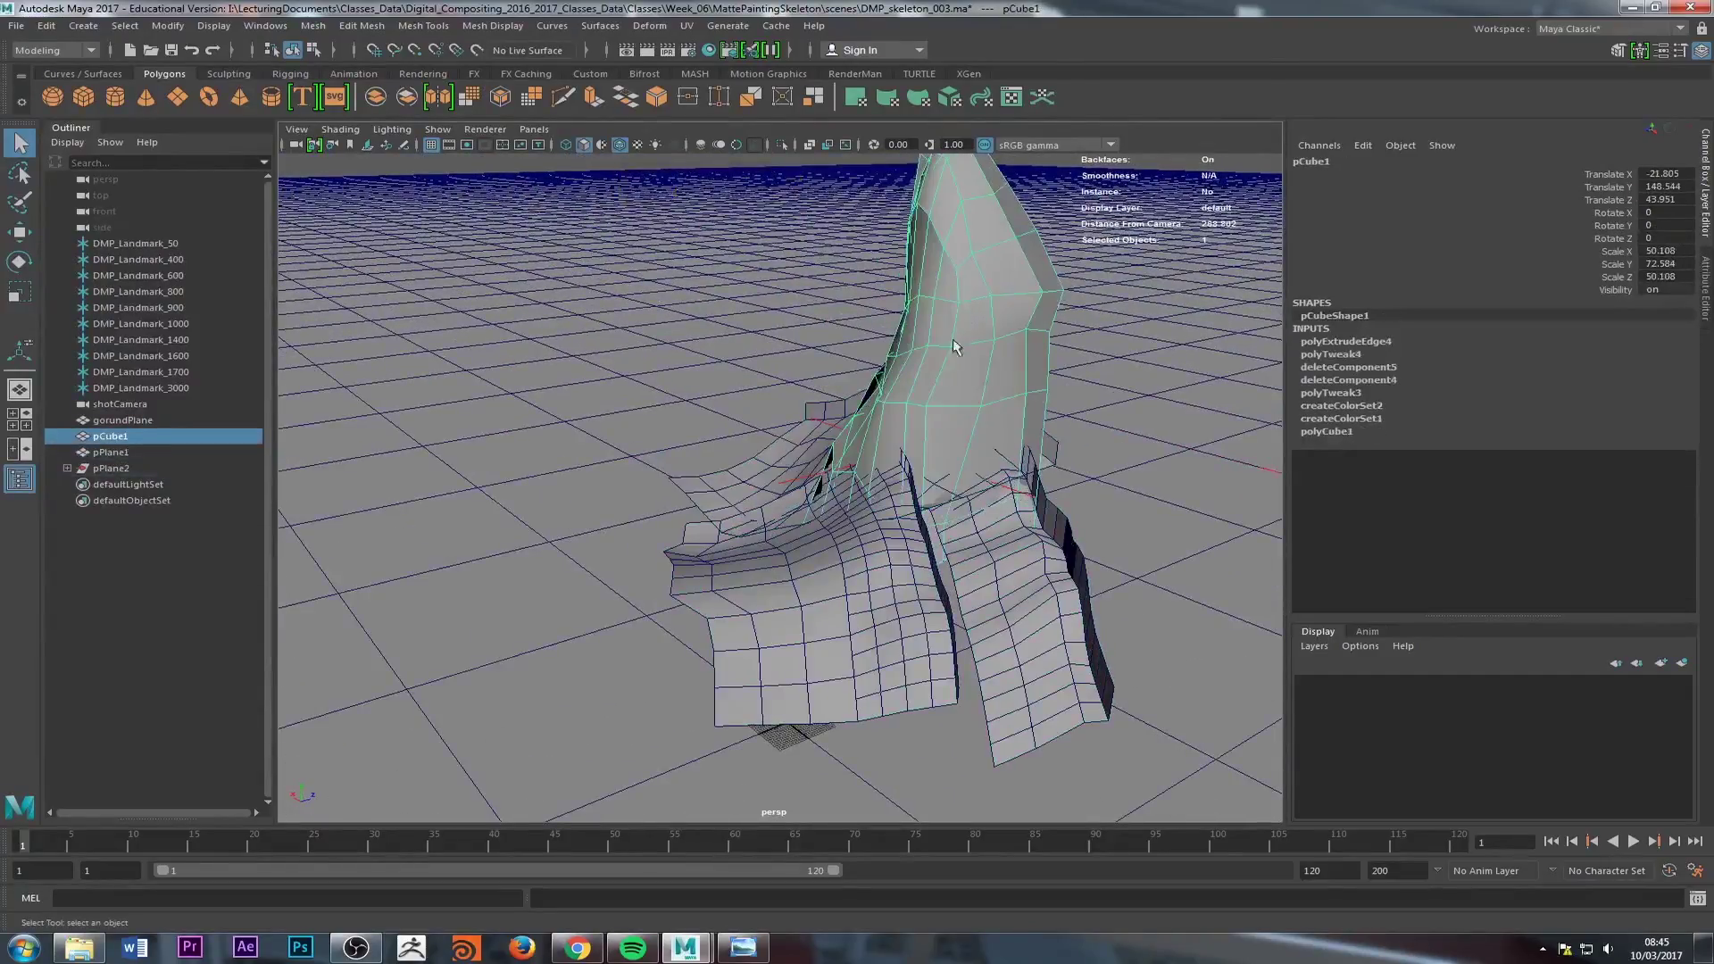
pyautogui.click(868, 533)
pyautogui.click(1007, 578)
pyautogui.click(906, 598)
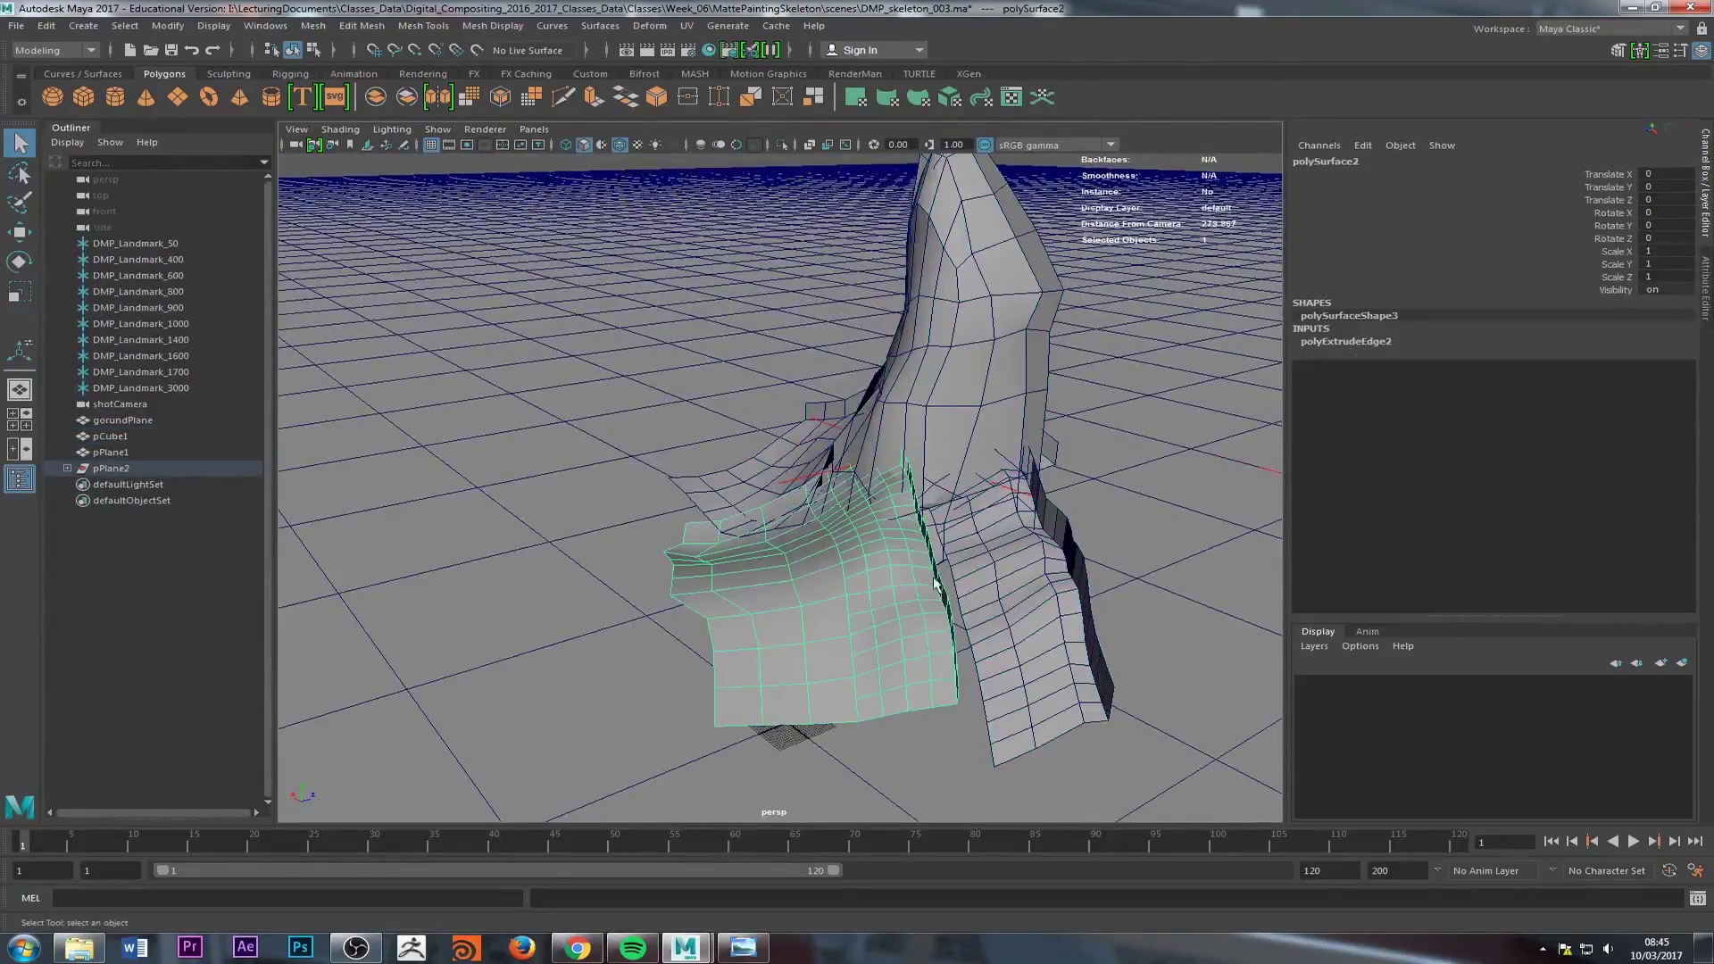
pyautogui.keyDown('alt'); pyautogui.moveTo(808, 593); pyautogui.dragTo(514, 511, button='middle'); pyautogui.keyUp('alt')
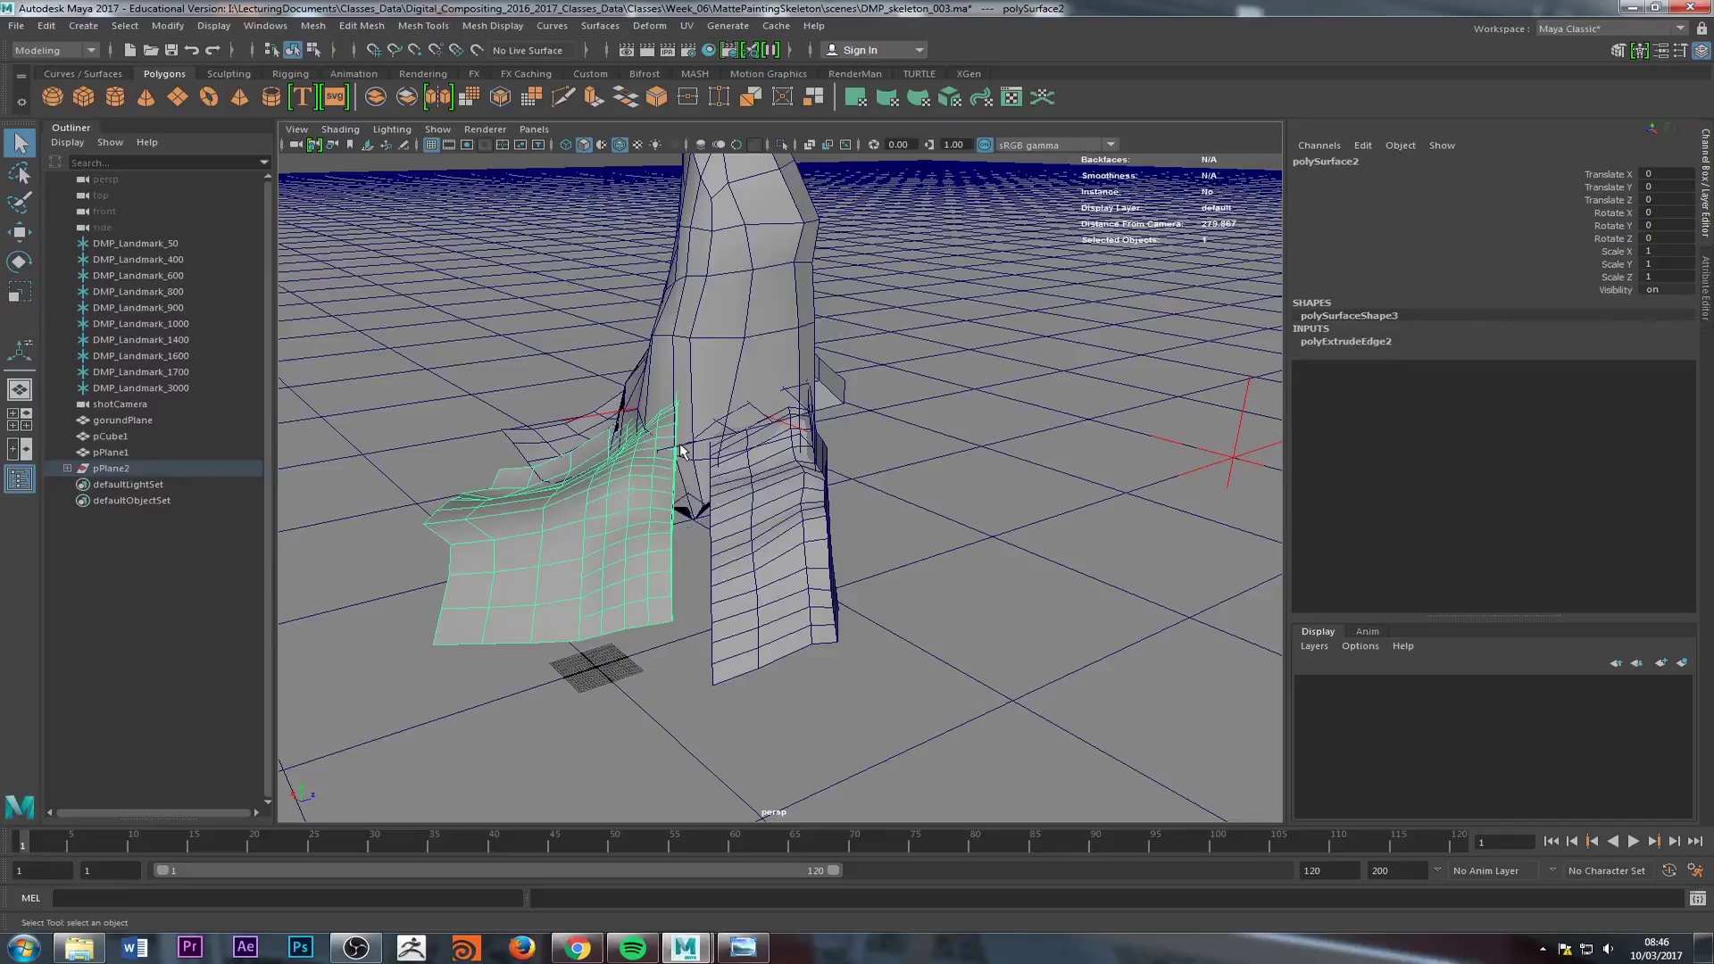
pyautogui.keyDown('alt'); pyautogui.moveTo(702, 441); pyautogui.dragTo(614, 451, button='right'); pyautogui.keyUp('alt')
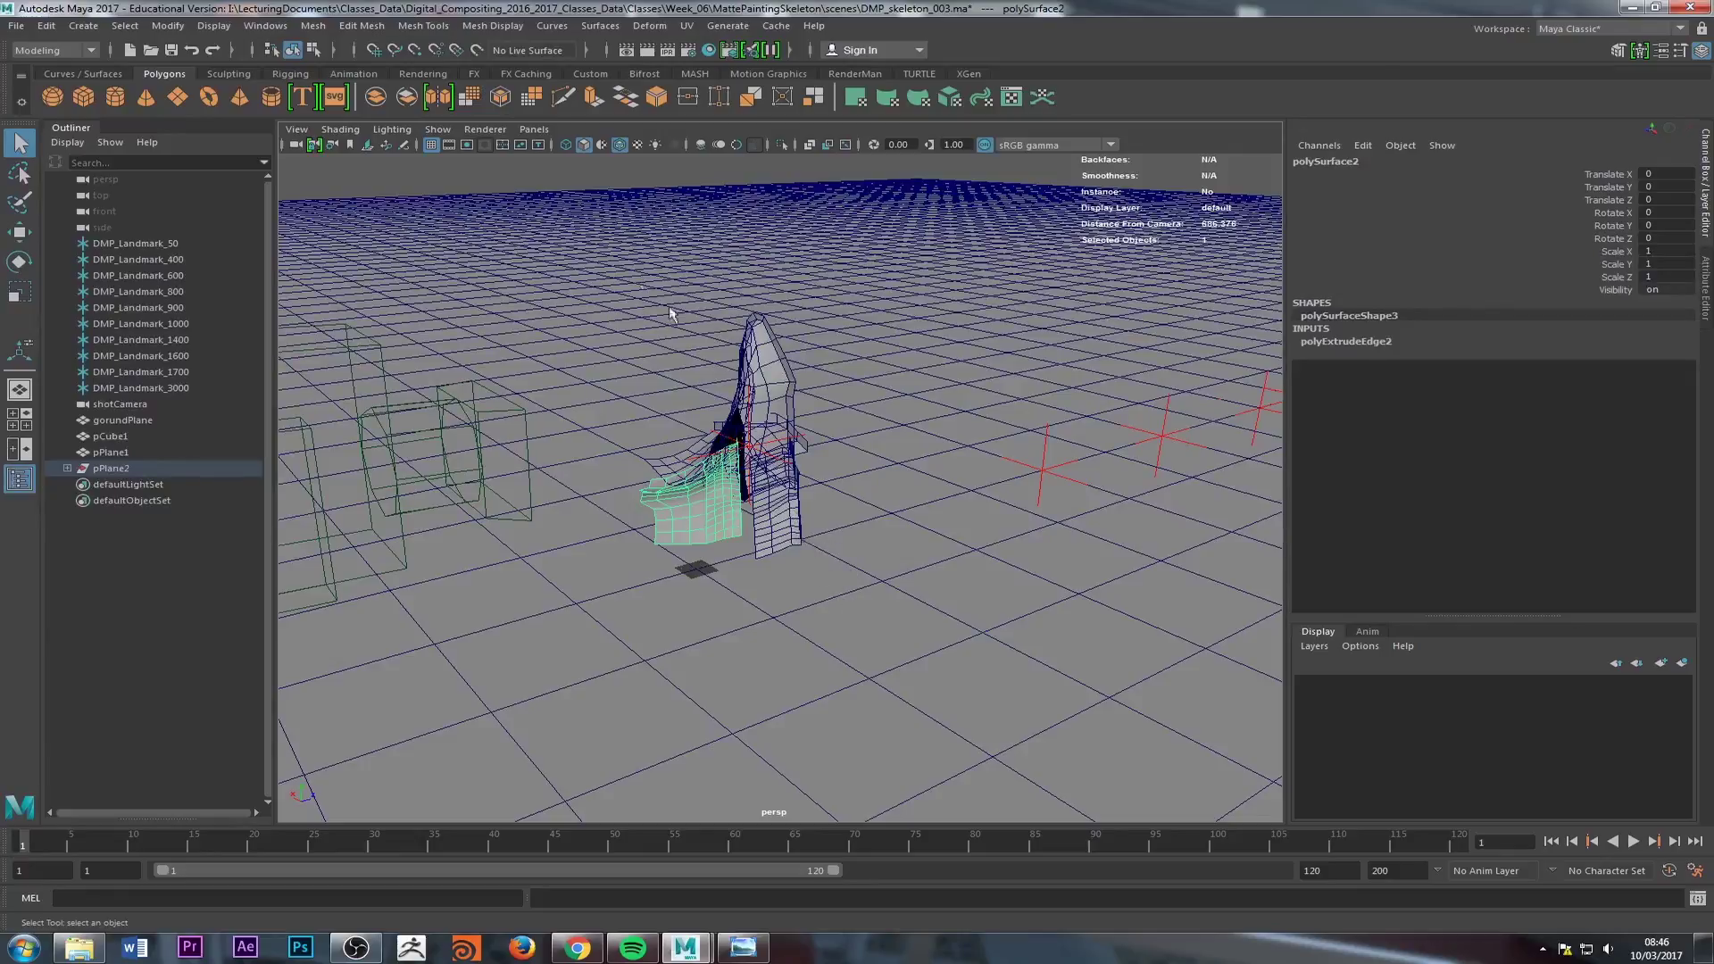
# Step: Look through shotCamera in shaded display and inspect the rock tower and the pPlane1 slope over the matte painting
pyautogui.click(533, 129)
pyautogui.moveTo(677, 147)
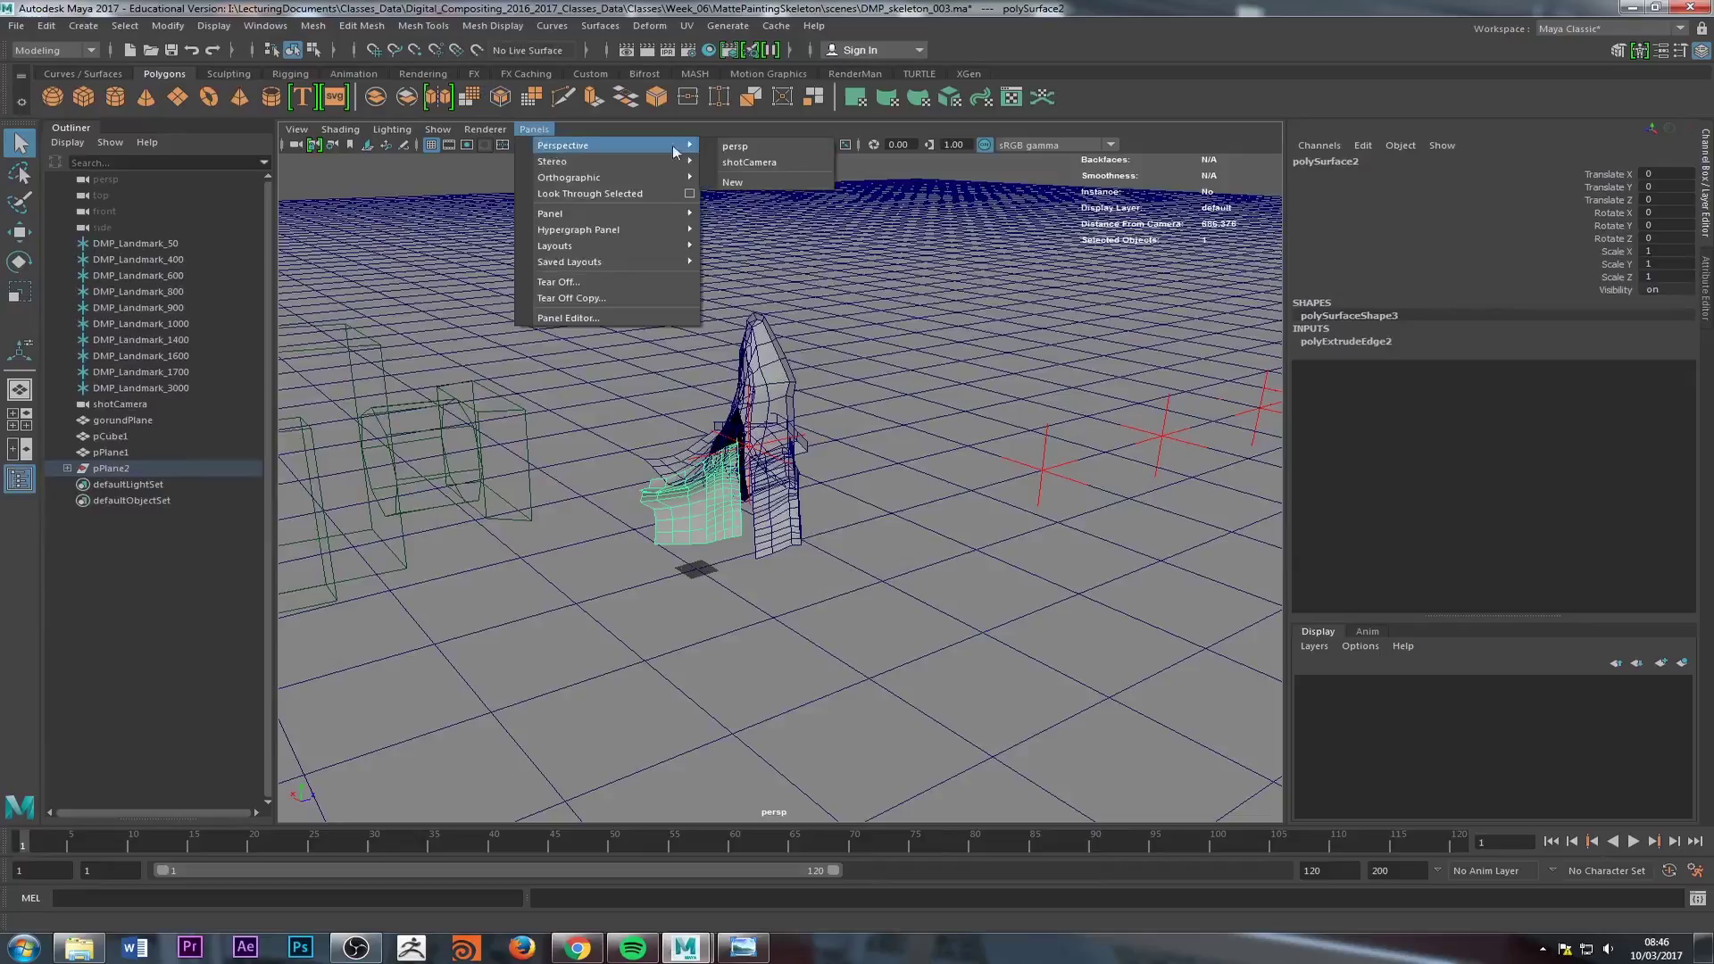
pyautogui.click(741, 163)
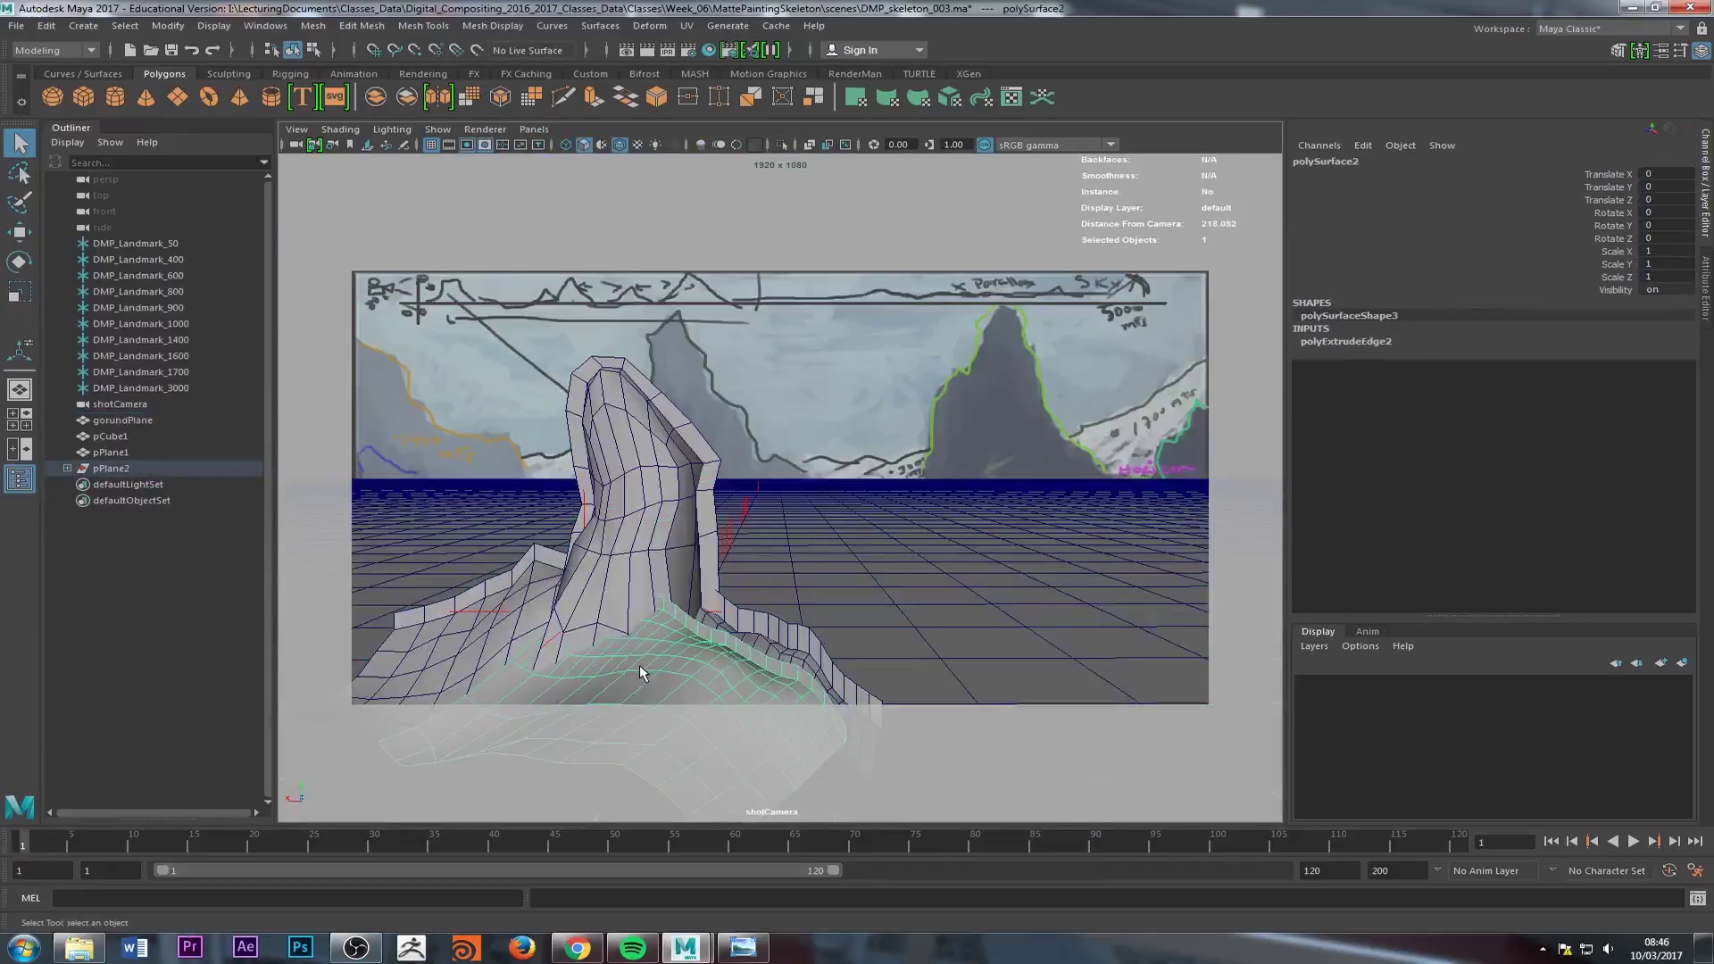
pyautogui.press('5')
pyautogui.click(670, 541)
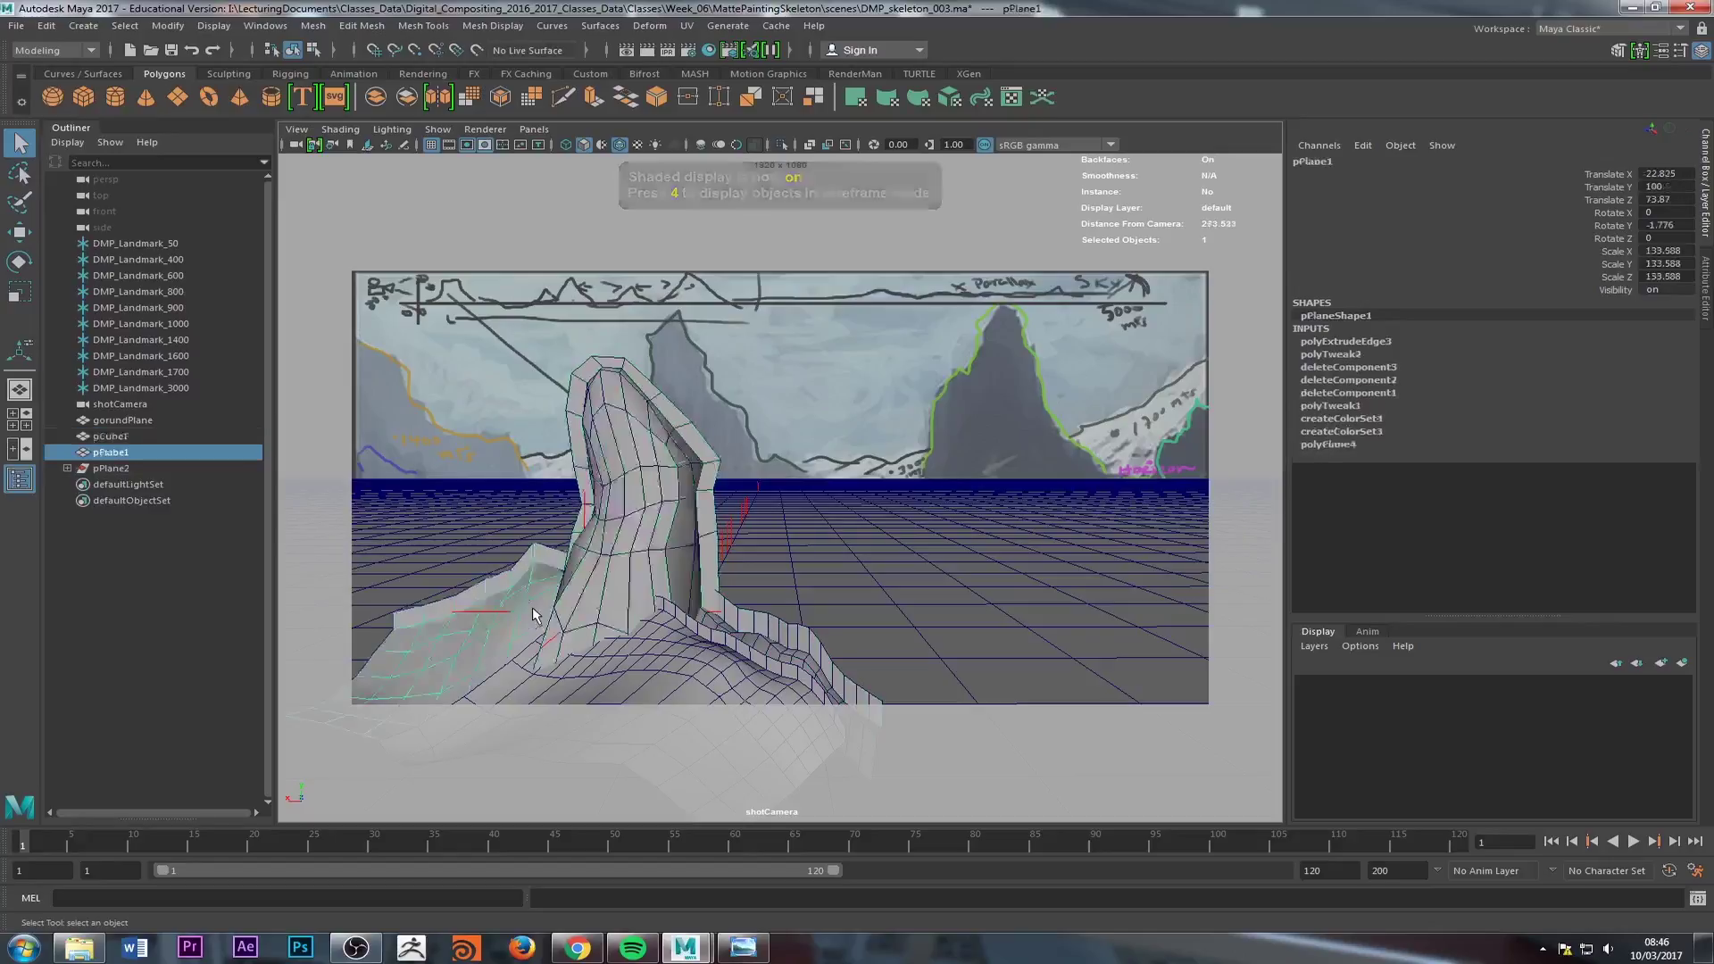
# Step: Select the slope meshes, the rock tower pCube1 and the ground plane one by one and examine how they layer over the painting
pyautogui.click(729, 641)
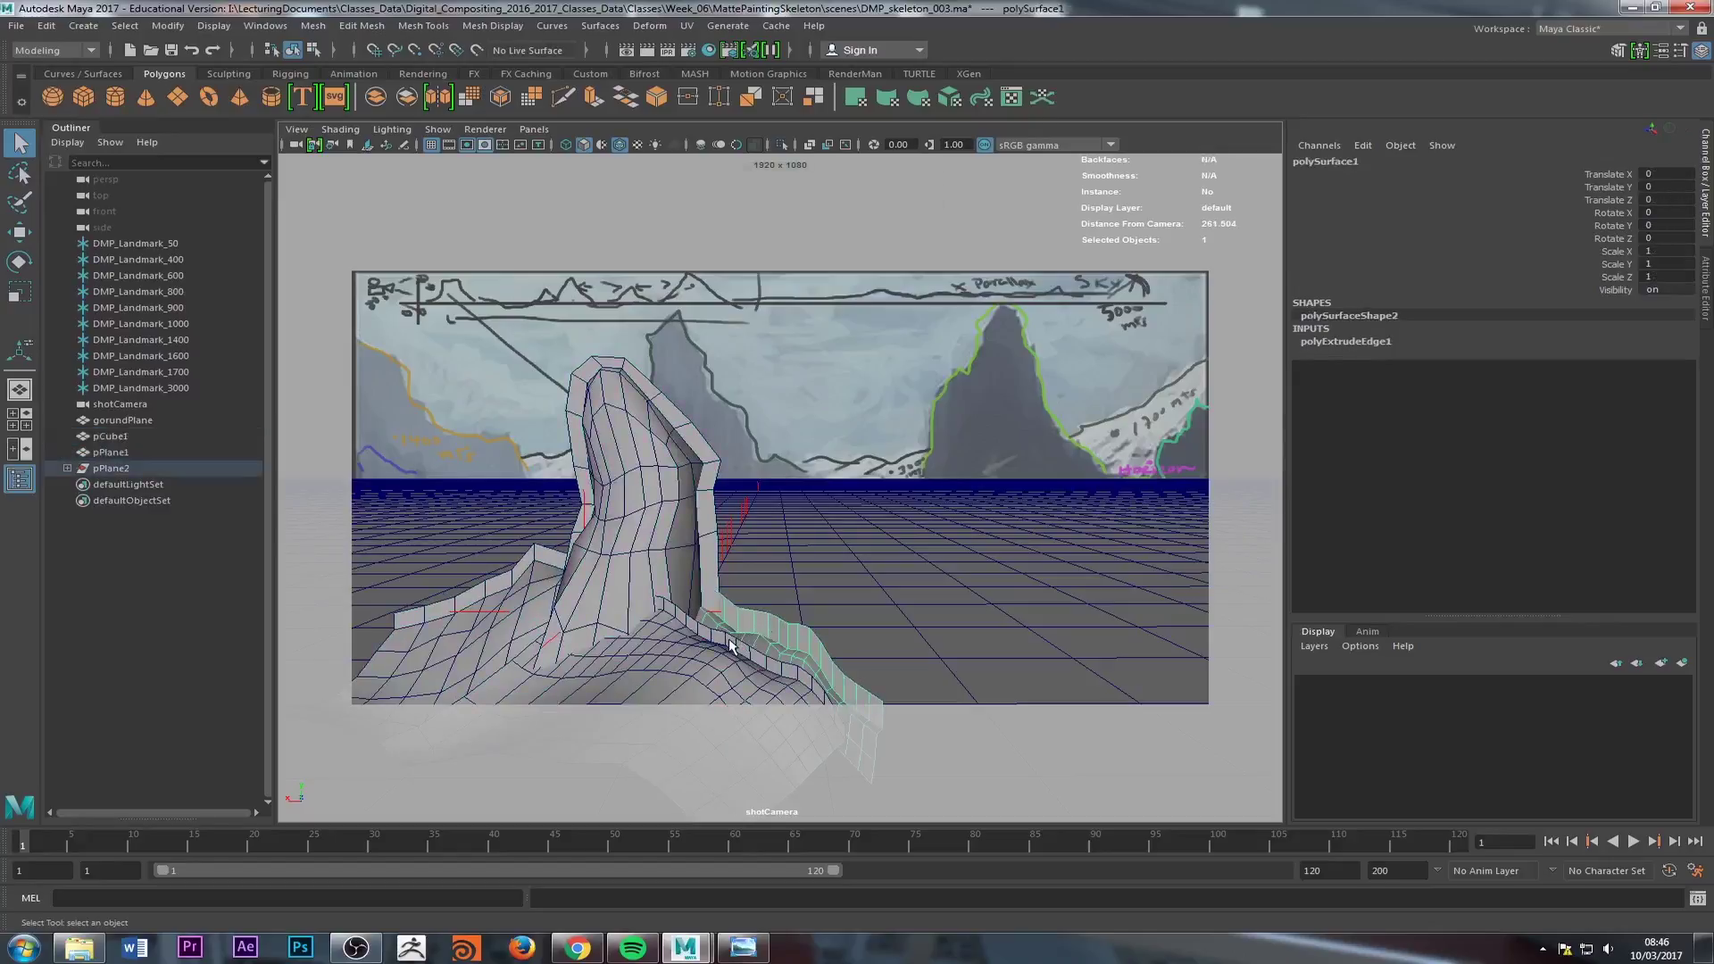
pyautogui.click(678, 685)
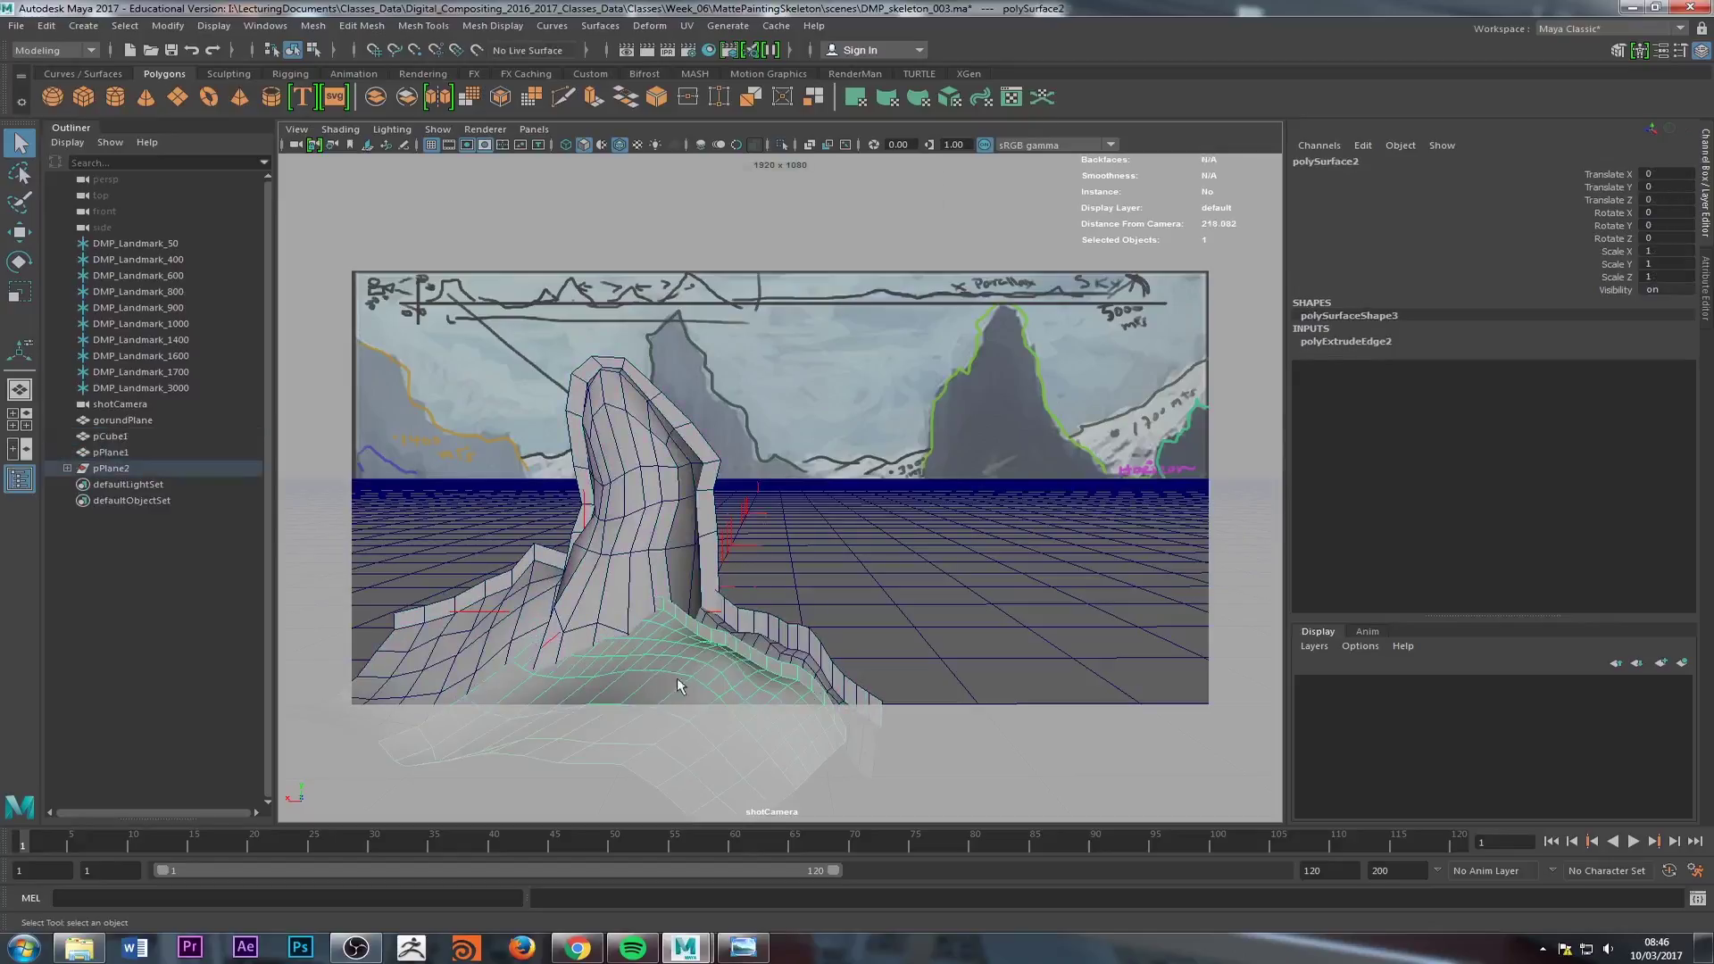
pyautogui.click(536, 562)
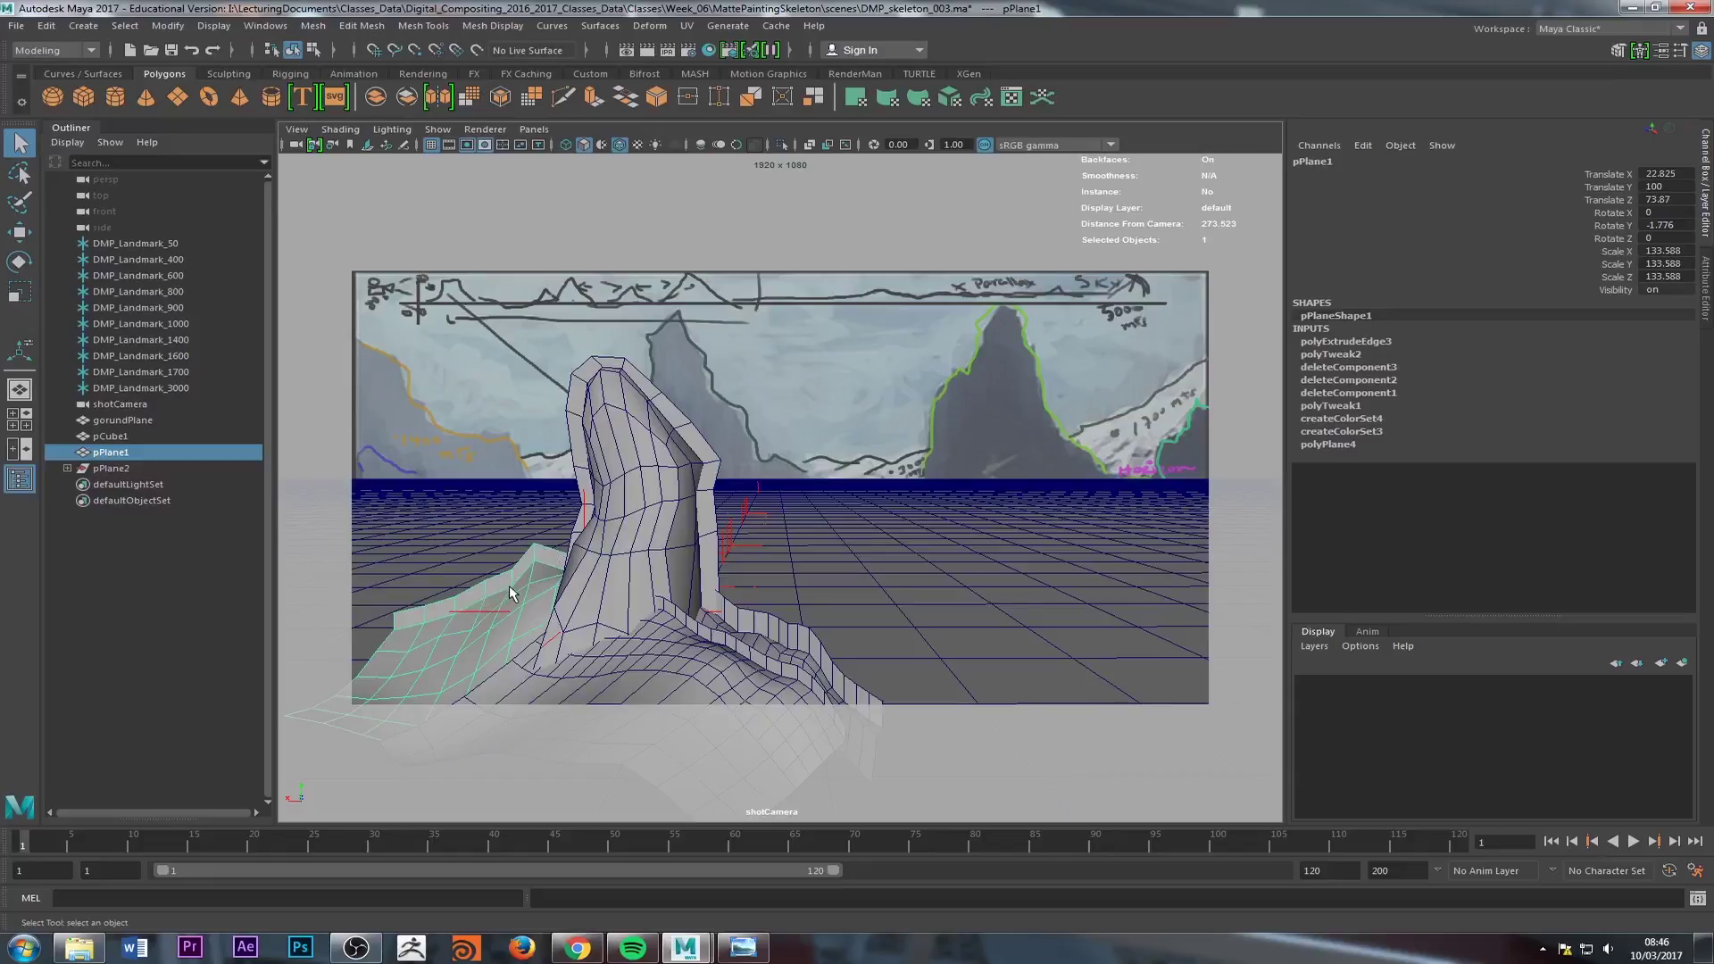
pyautogui.click(636, 385)
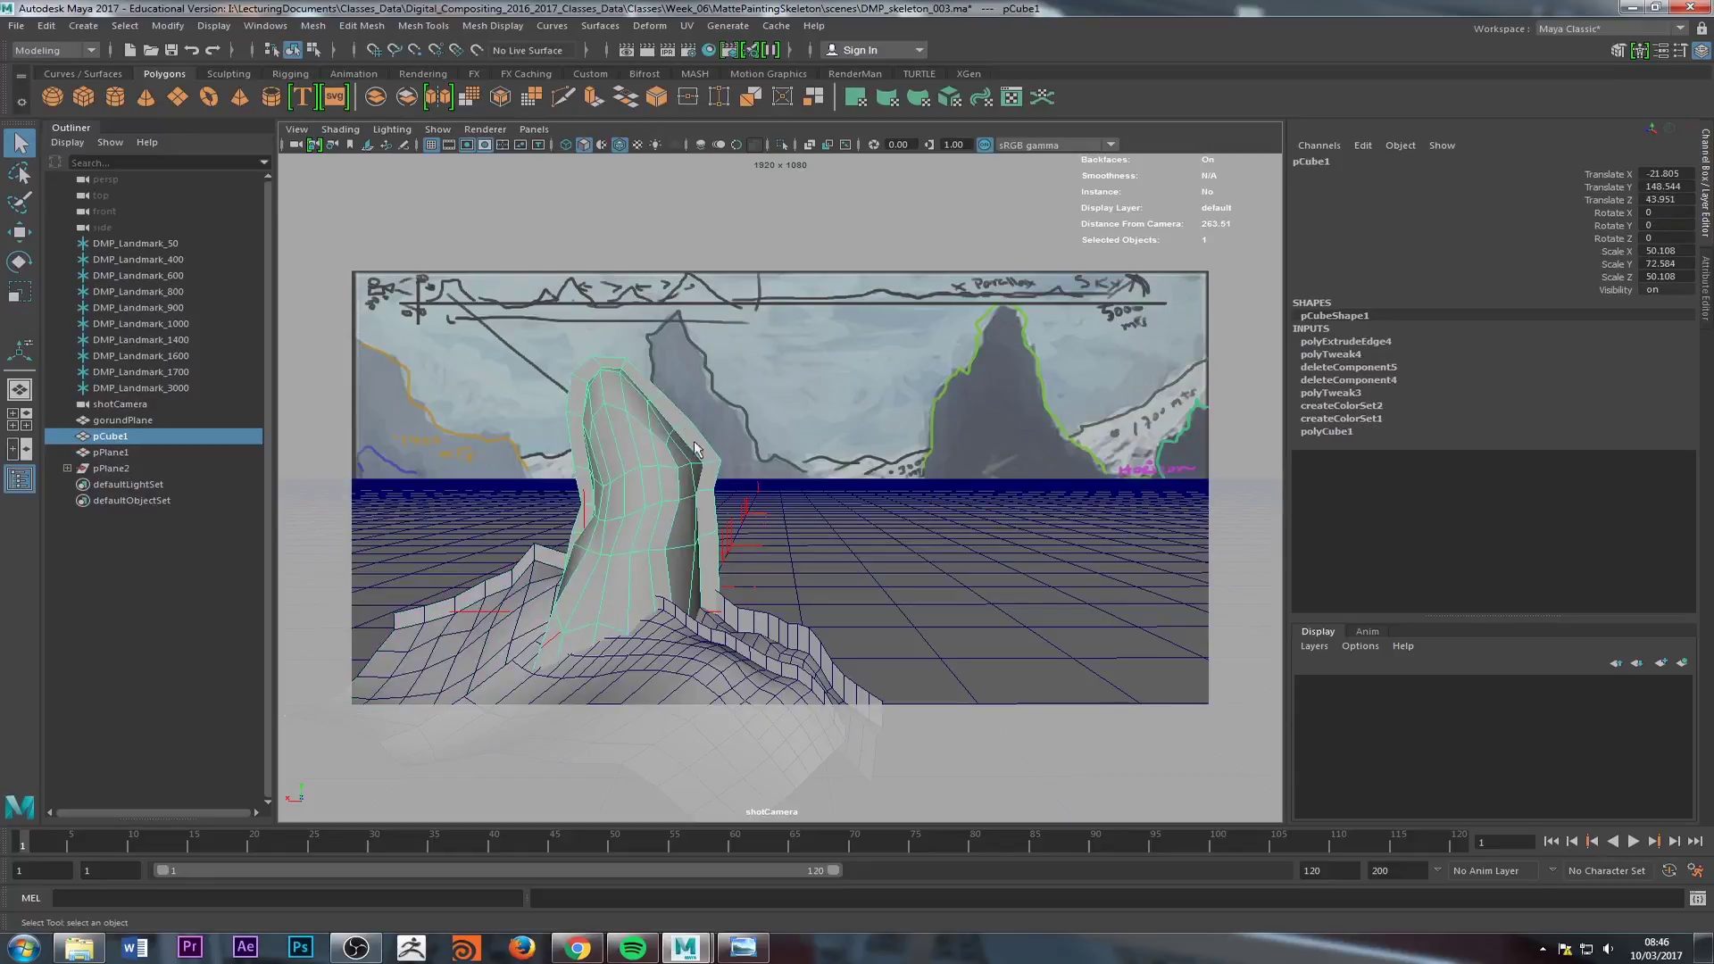
pyautogui.click(715, 673)
pyautogui.click(596, 599)
pyautogui.click(846, 560)
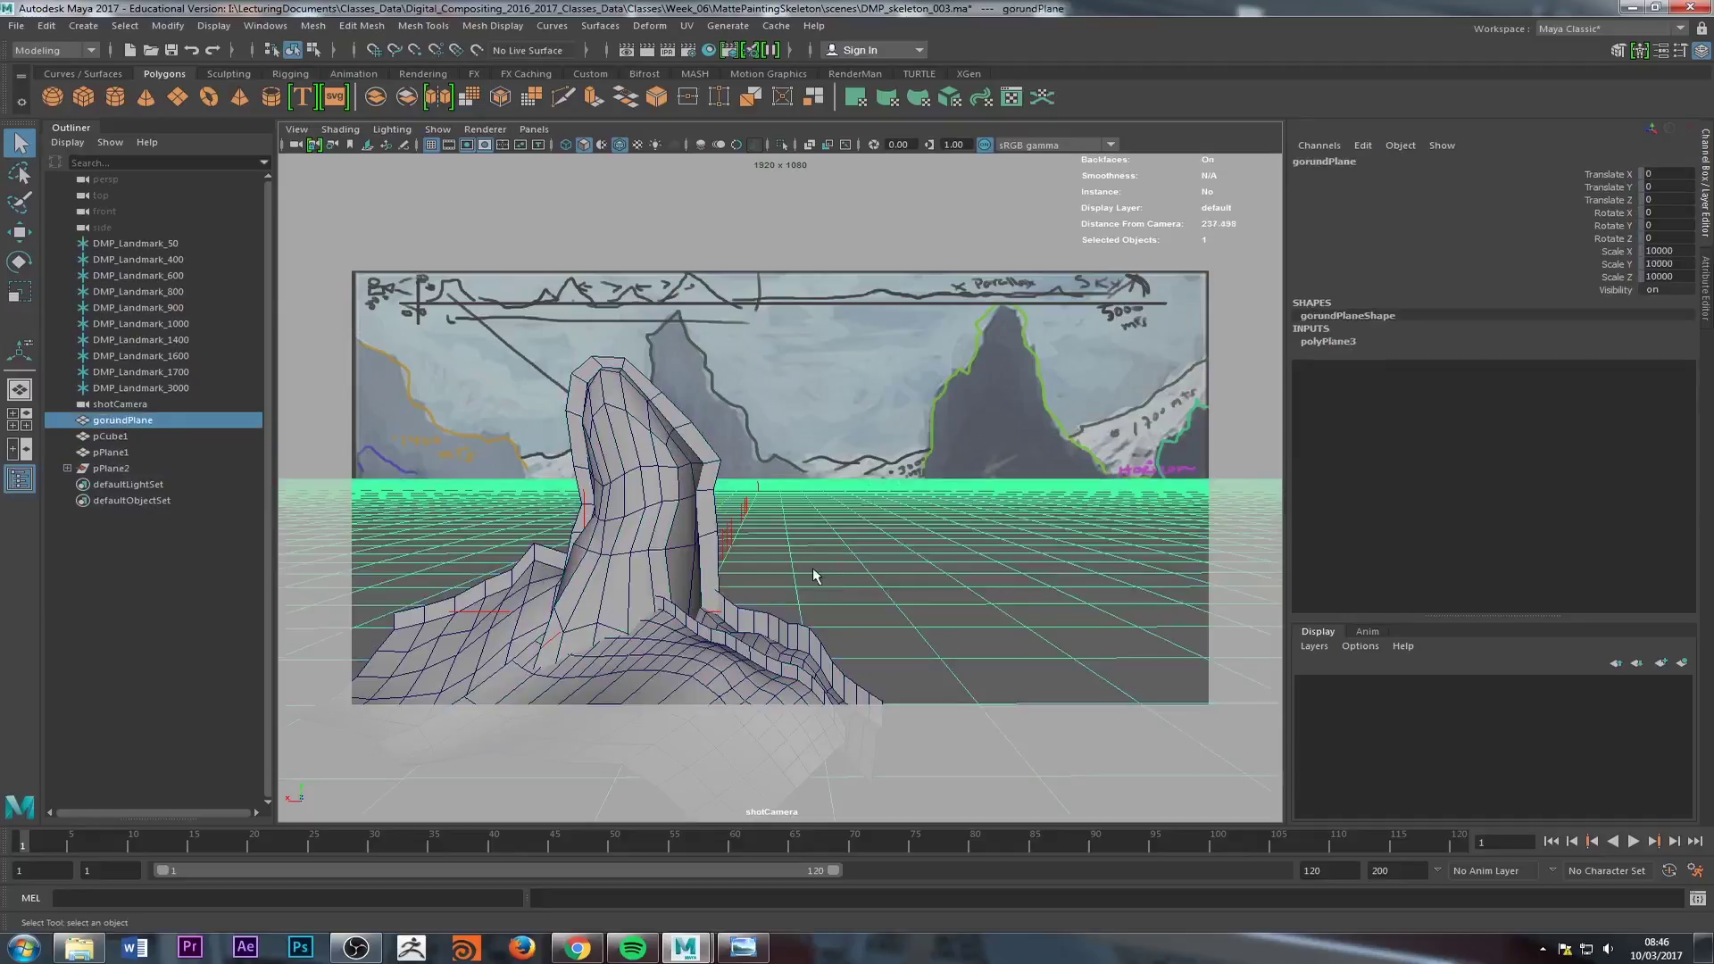
# Step: Display the scene in wireframe, select the painting's image plane and compare the ground plane with the painted terrain
pyautogui.press('4')
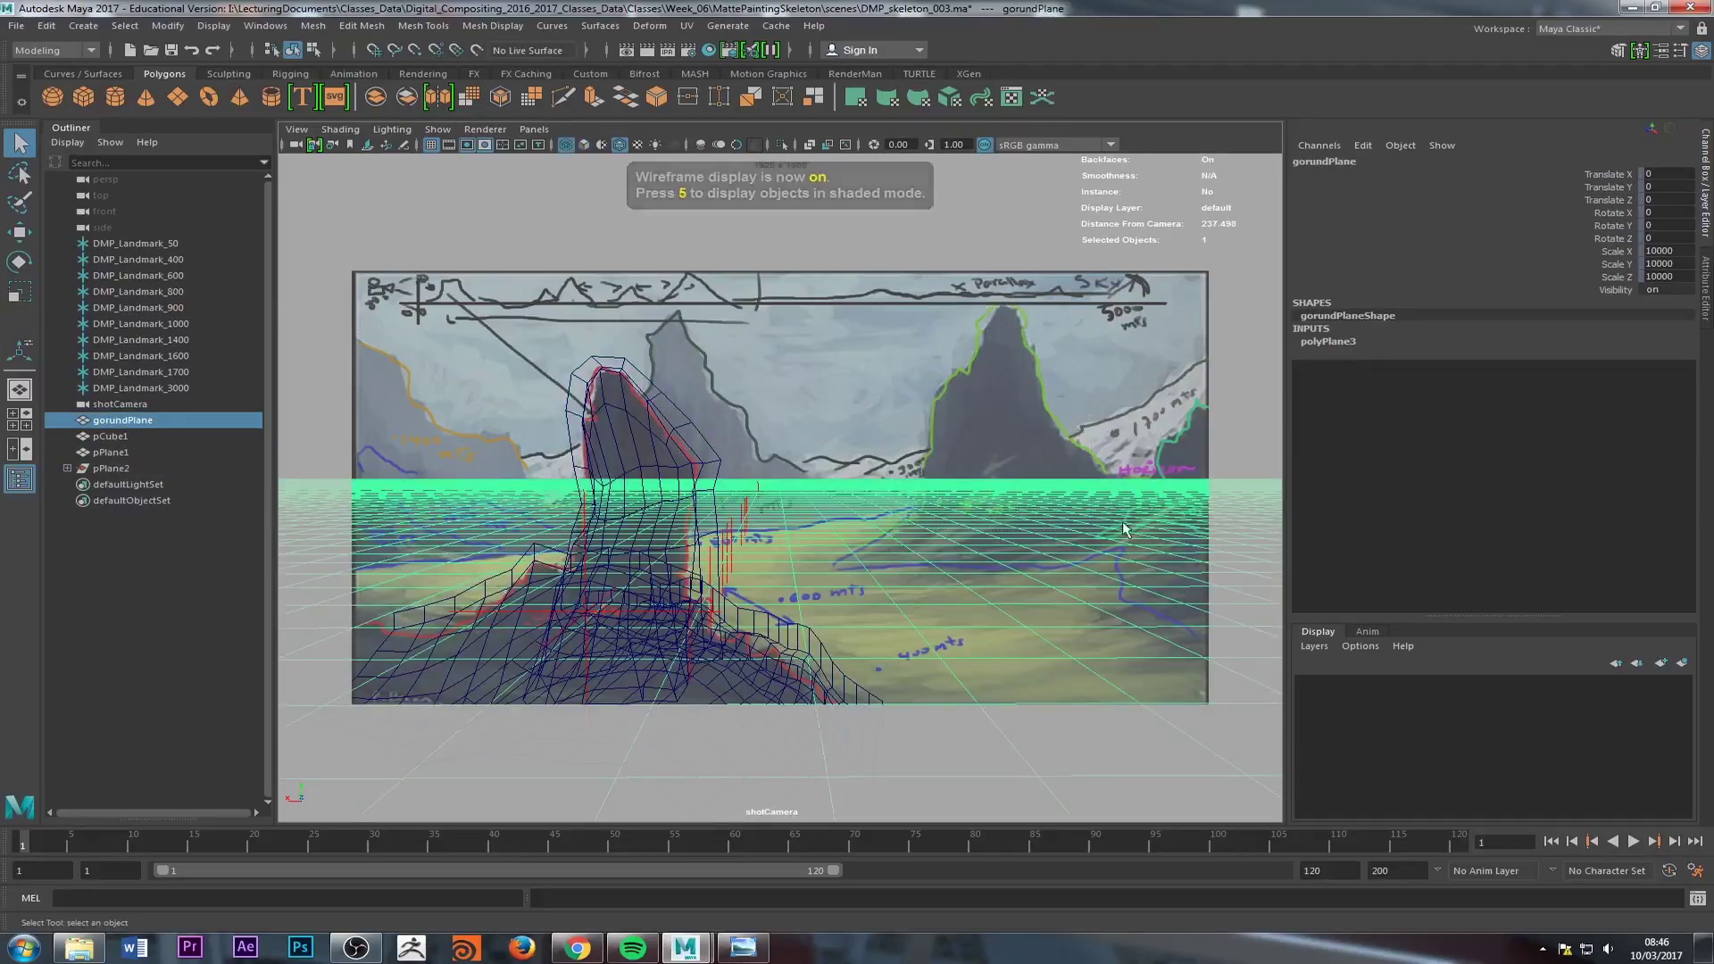
pyautogui.moveTo(699, 580); pyautogui.dragTo(671, 495)
pyautogui.click(535, 409)
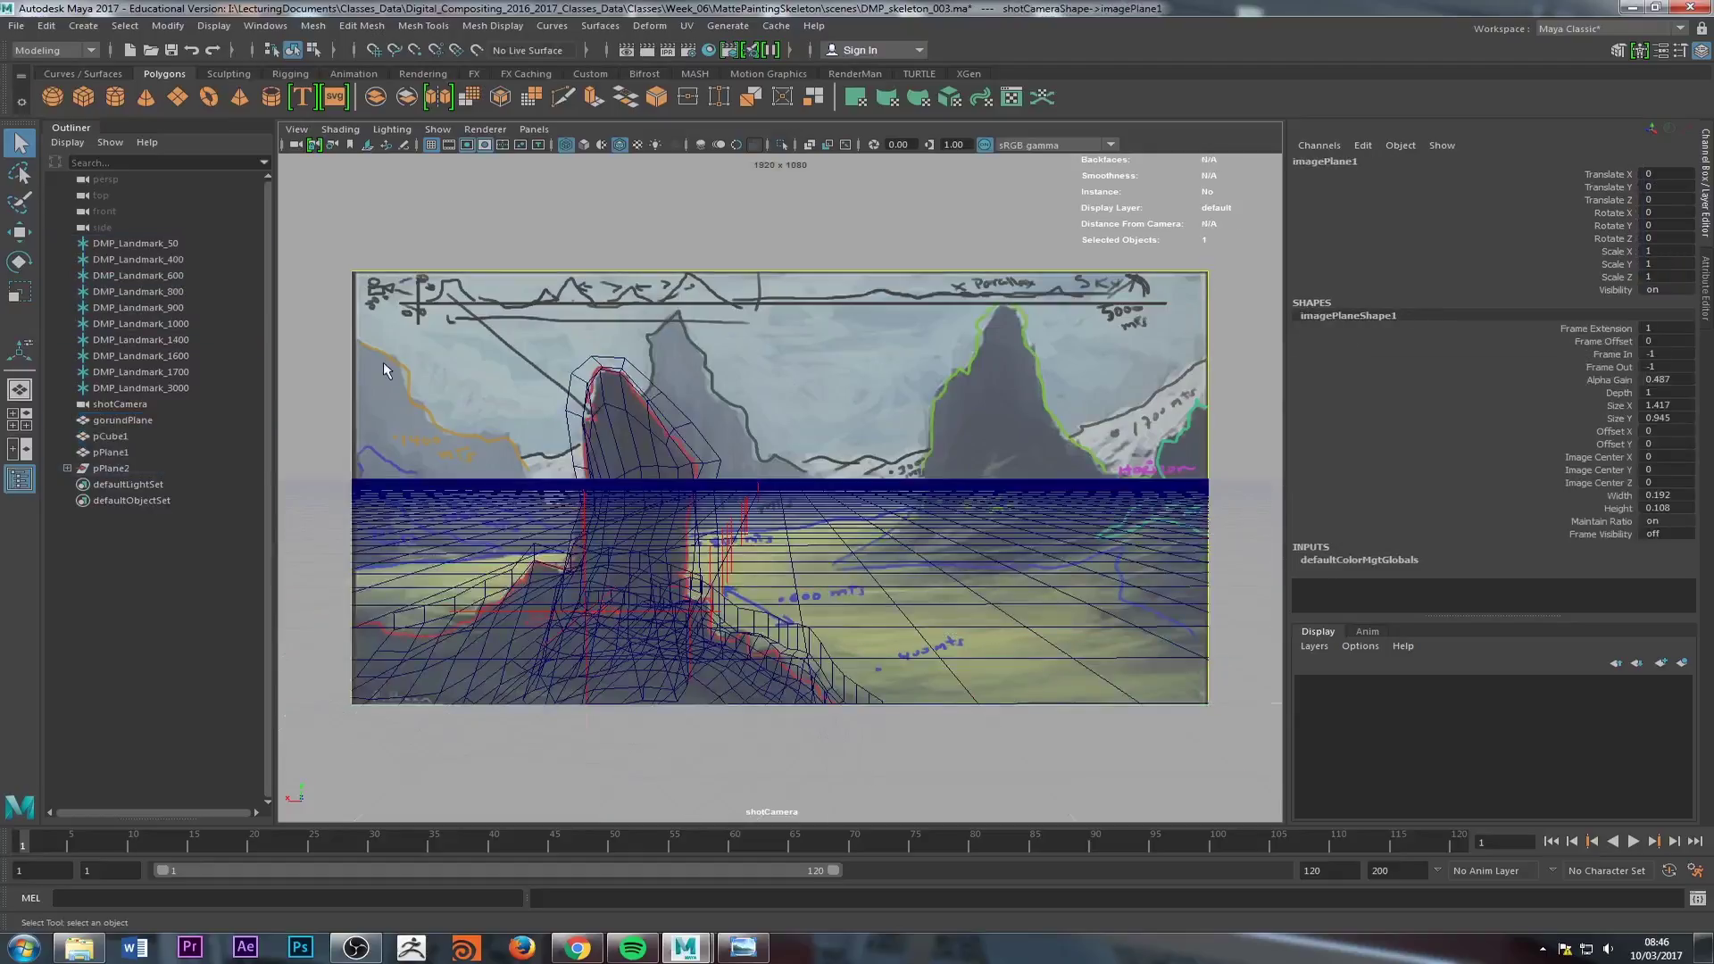
# Step: Open the scene DMP_skeleton_004.ma without saving the changes to the current scene
pyautogui.click(150, 50)
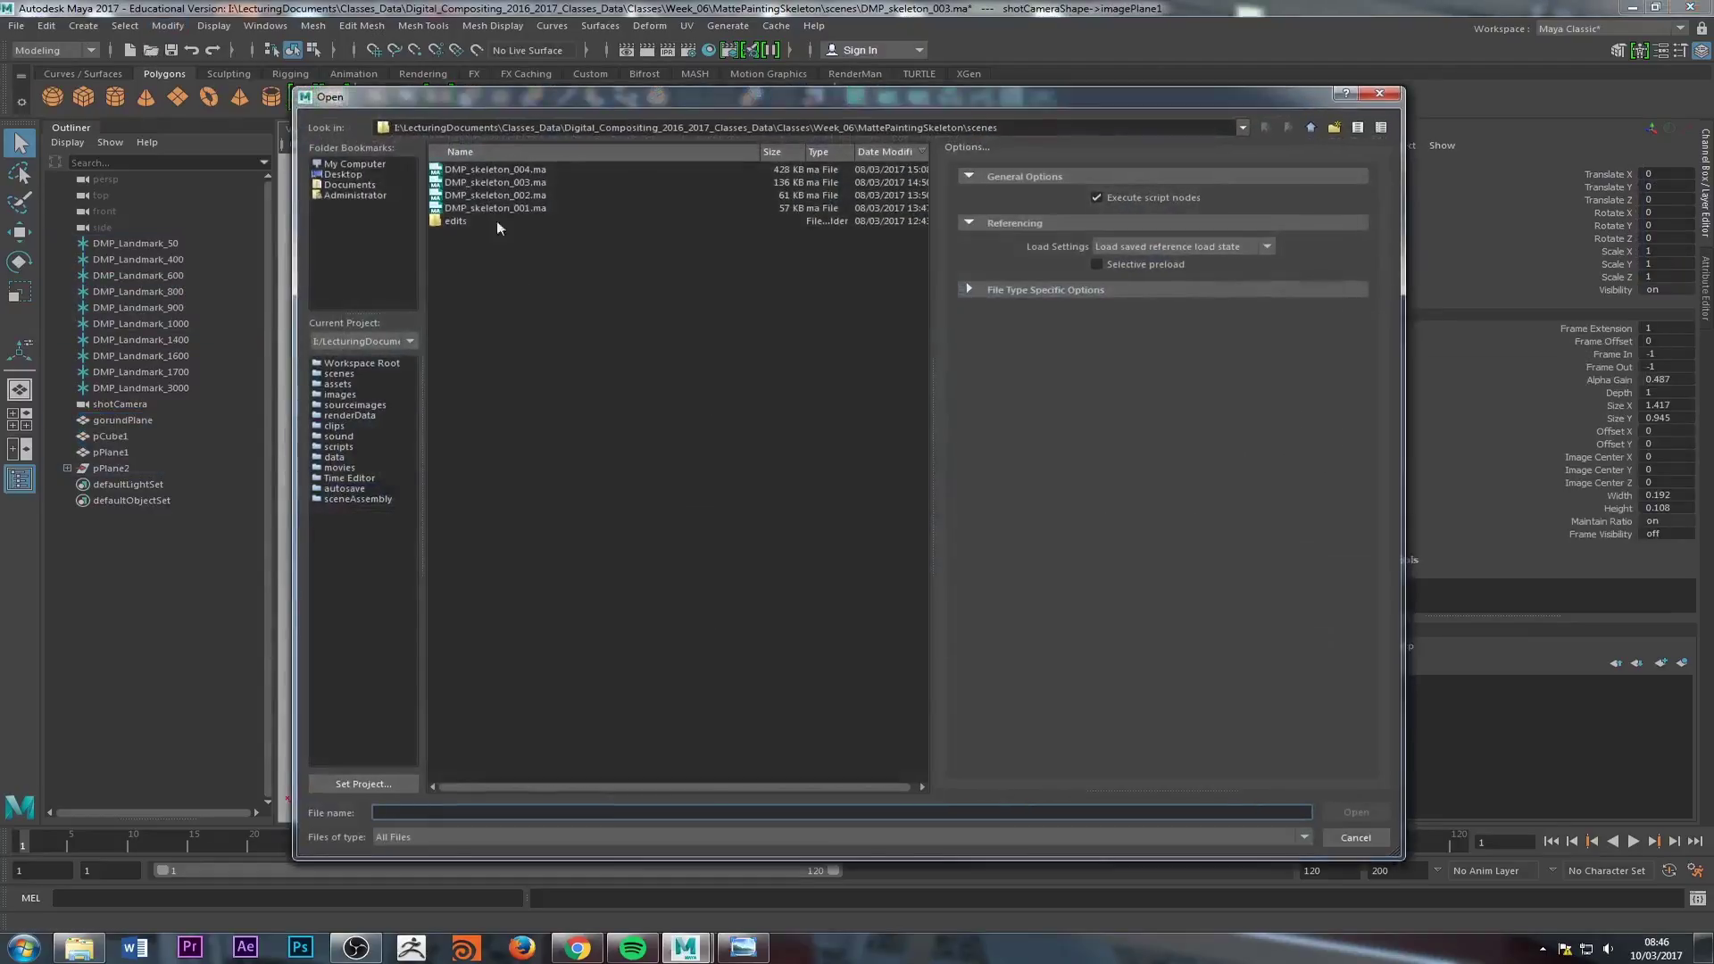
pyautogui.doubleClick(495, 169)
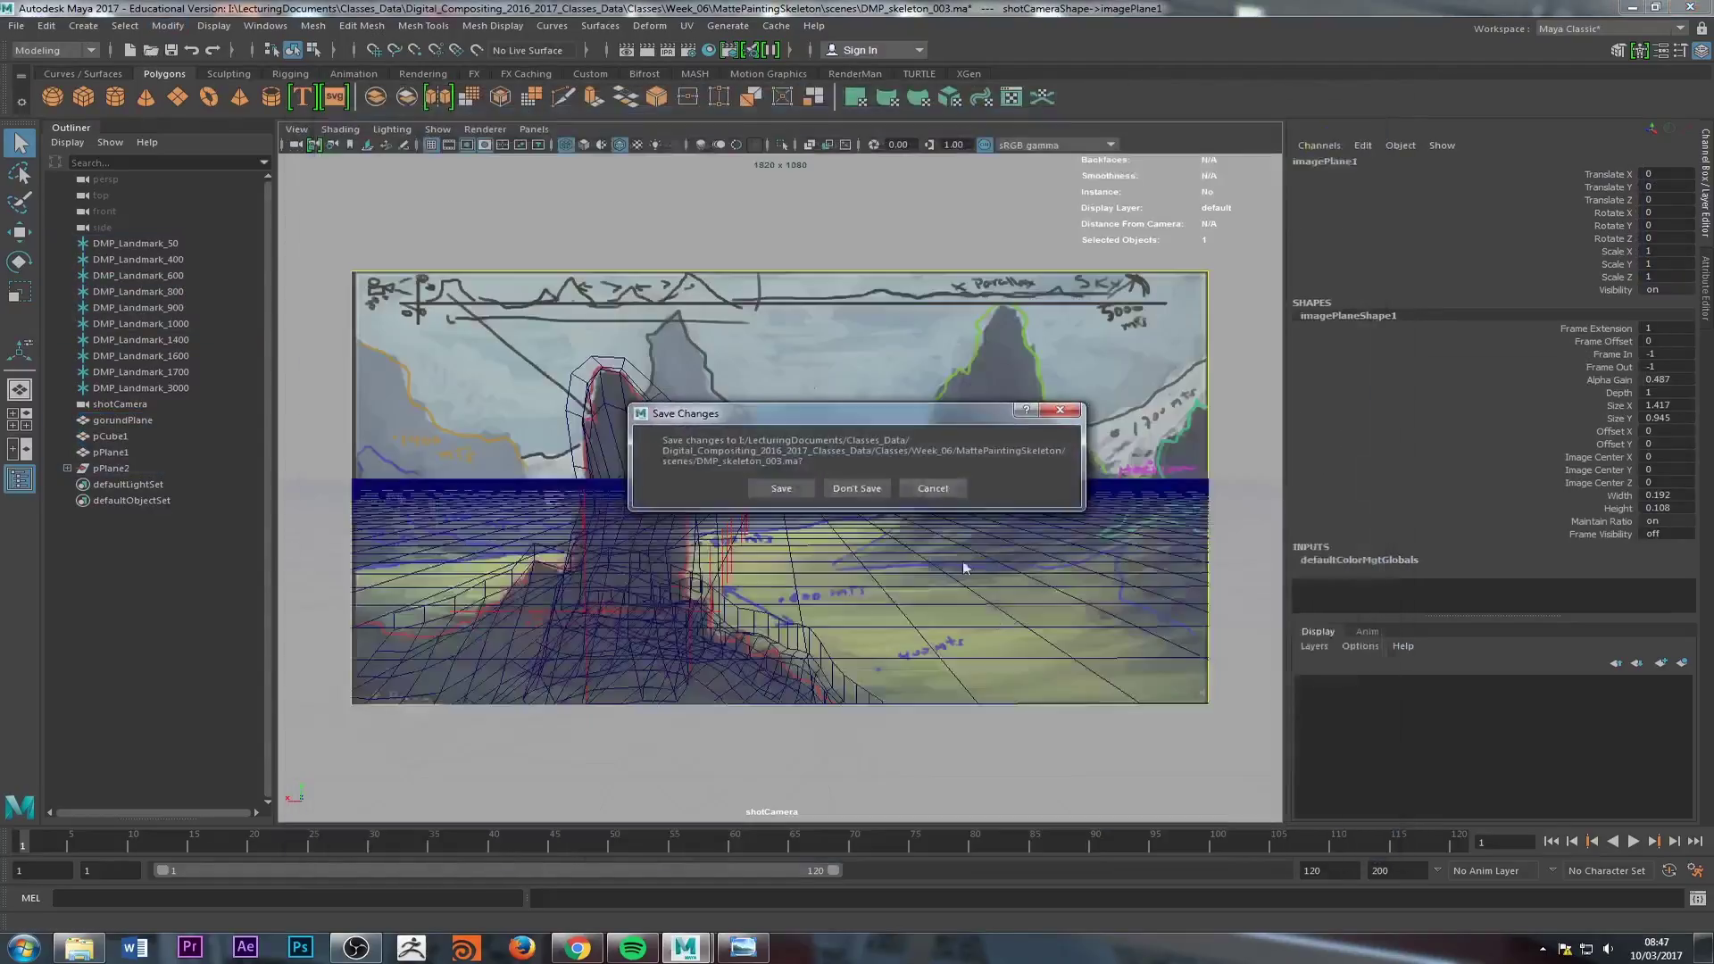
pyautogui.click(848, 486)
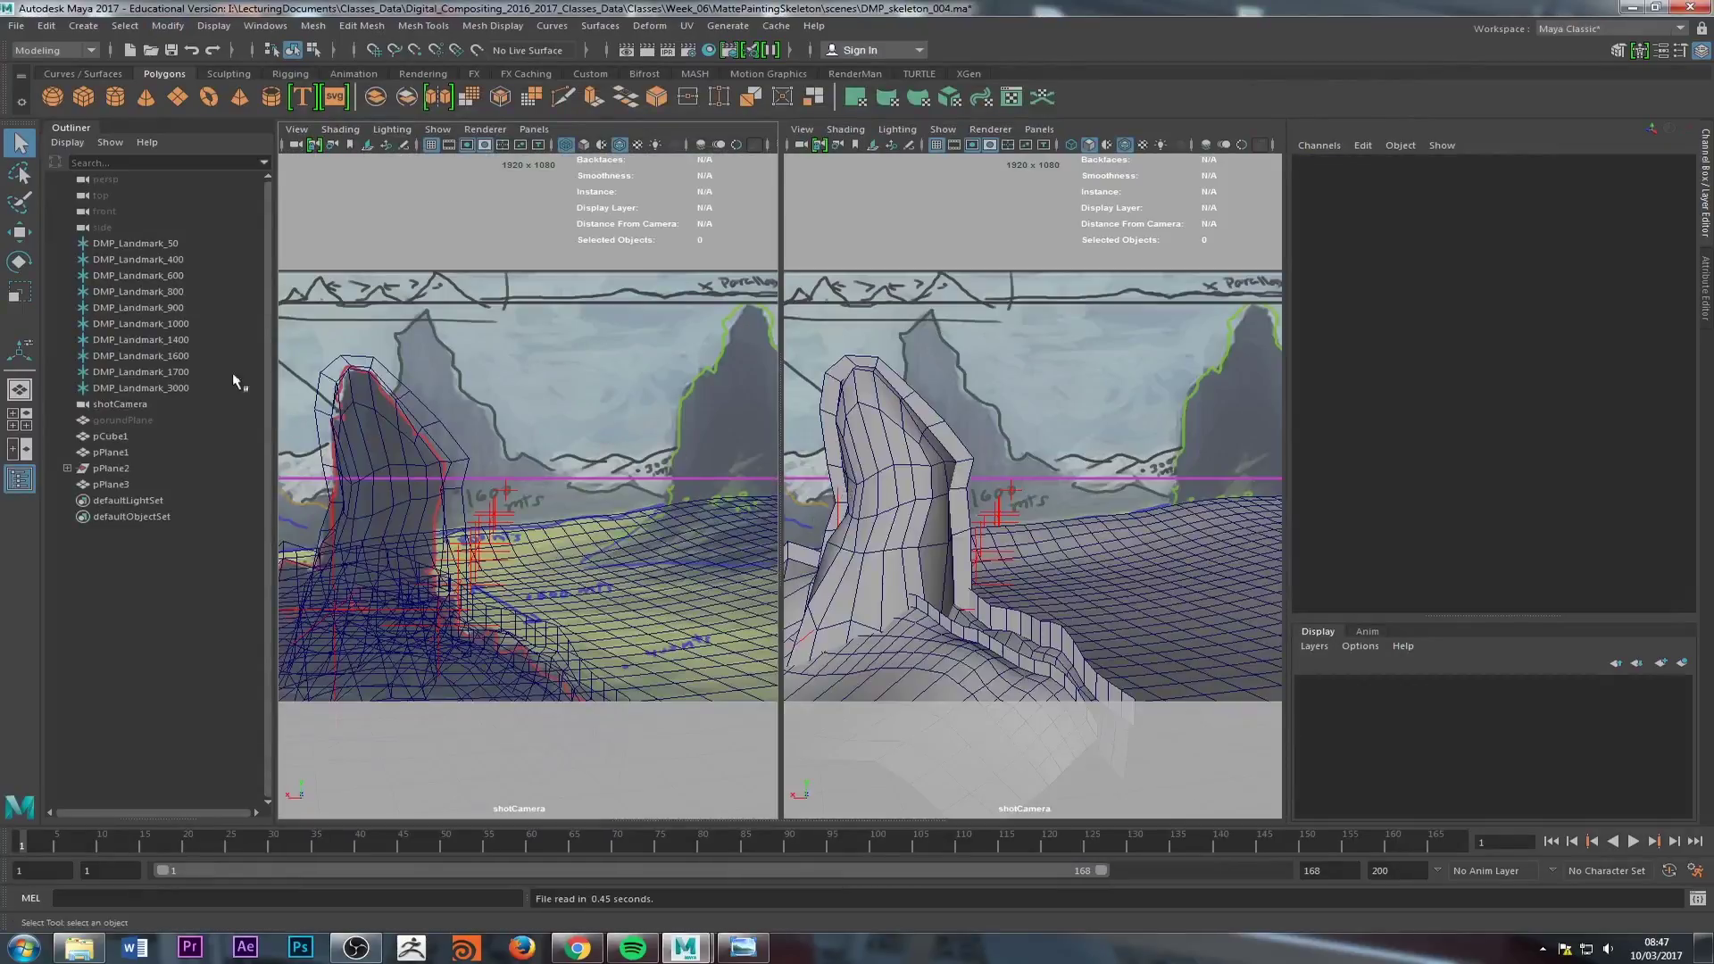
# Step: Change to a single-view layout, look through shotCamera and display the geometry in wireframe over the painting
pyautogui.click(19, 391)
pyautogui.click(531, 130)
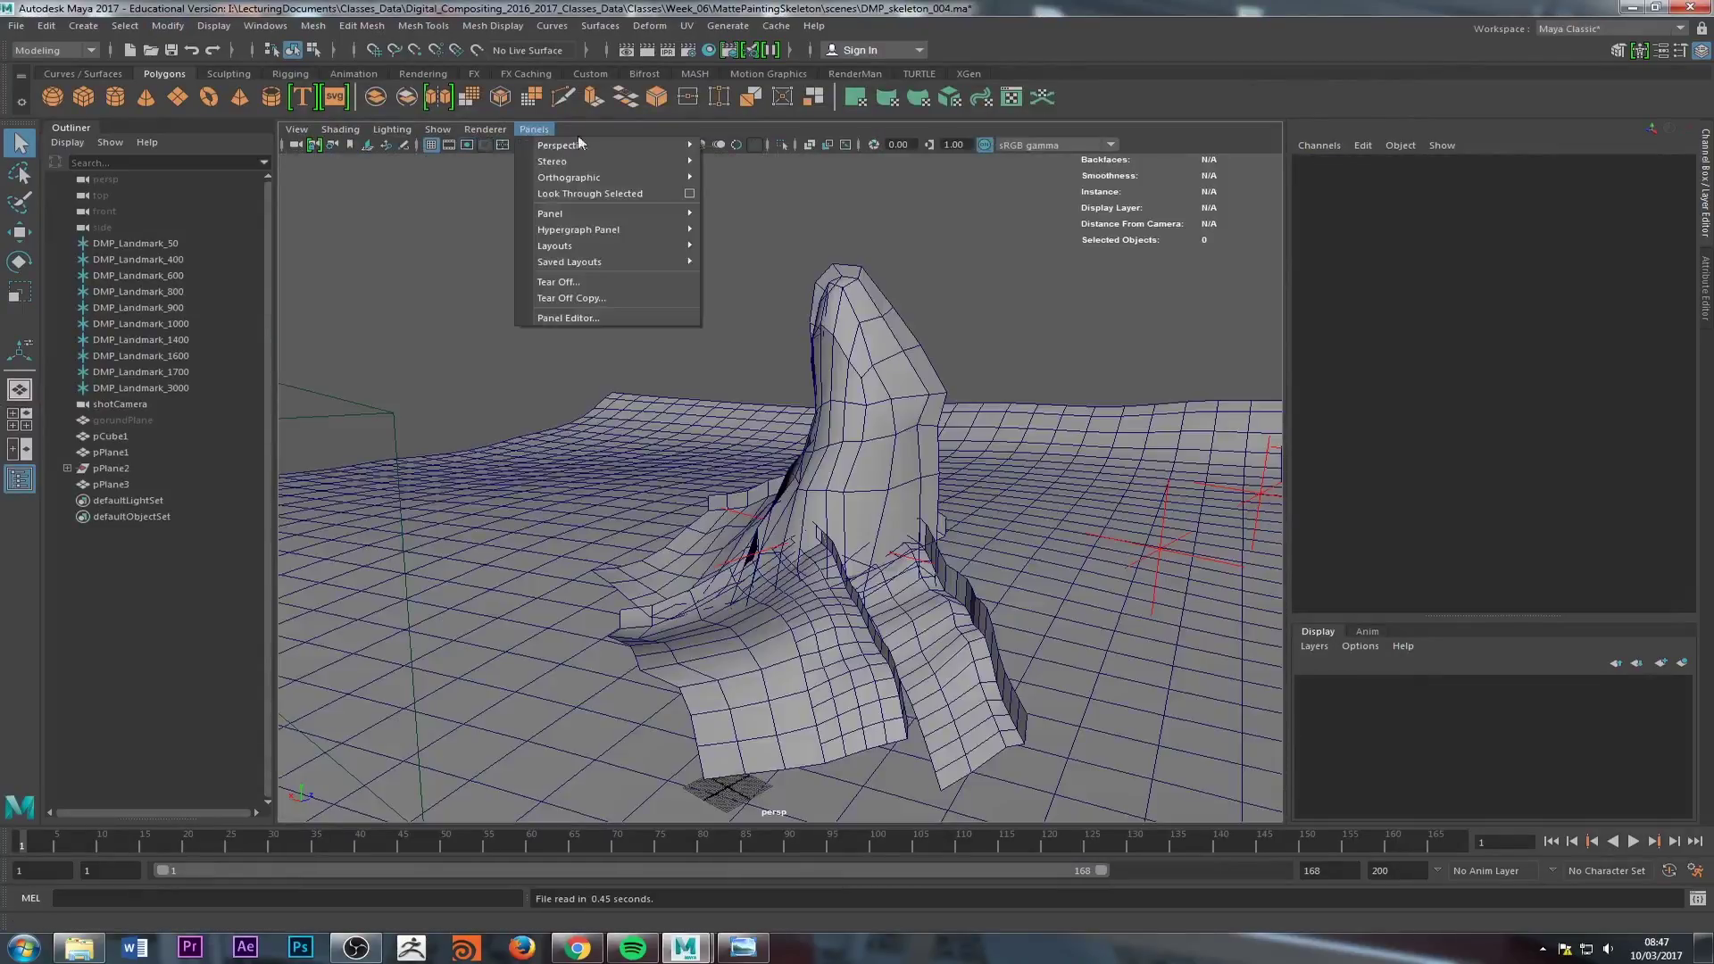
pyautogui.moveTo(580, 143)
pyautogui.click(757, 161)
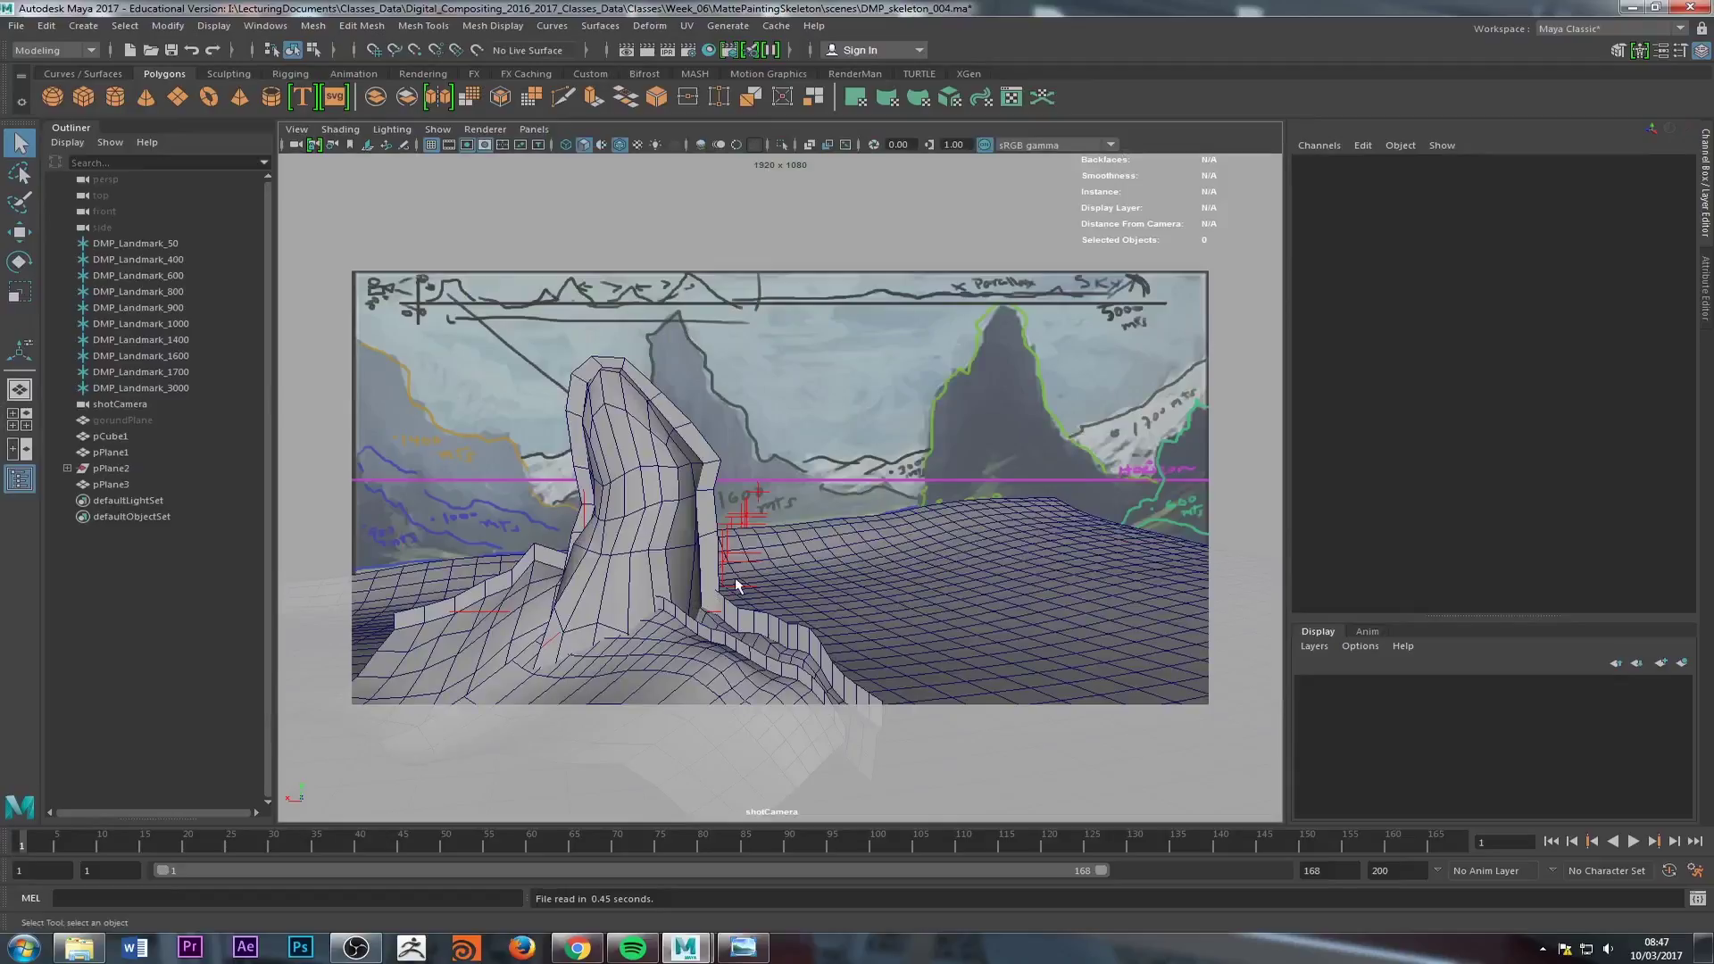
pyautogui.press('4')
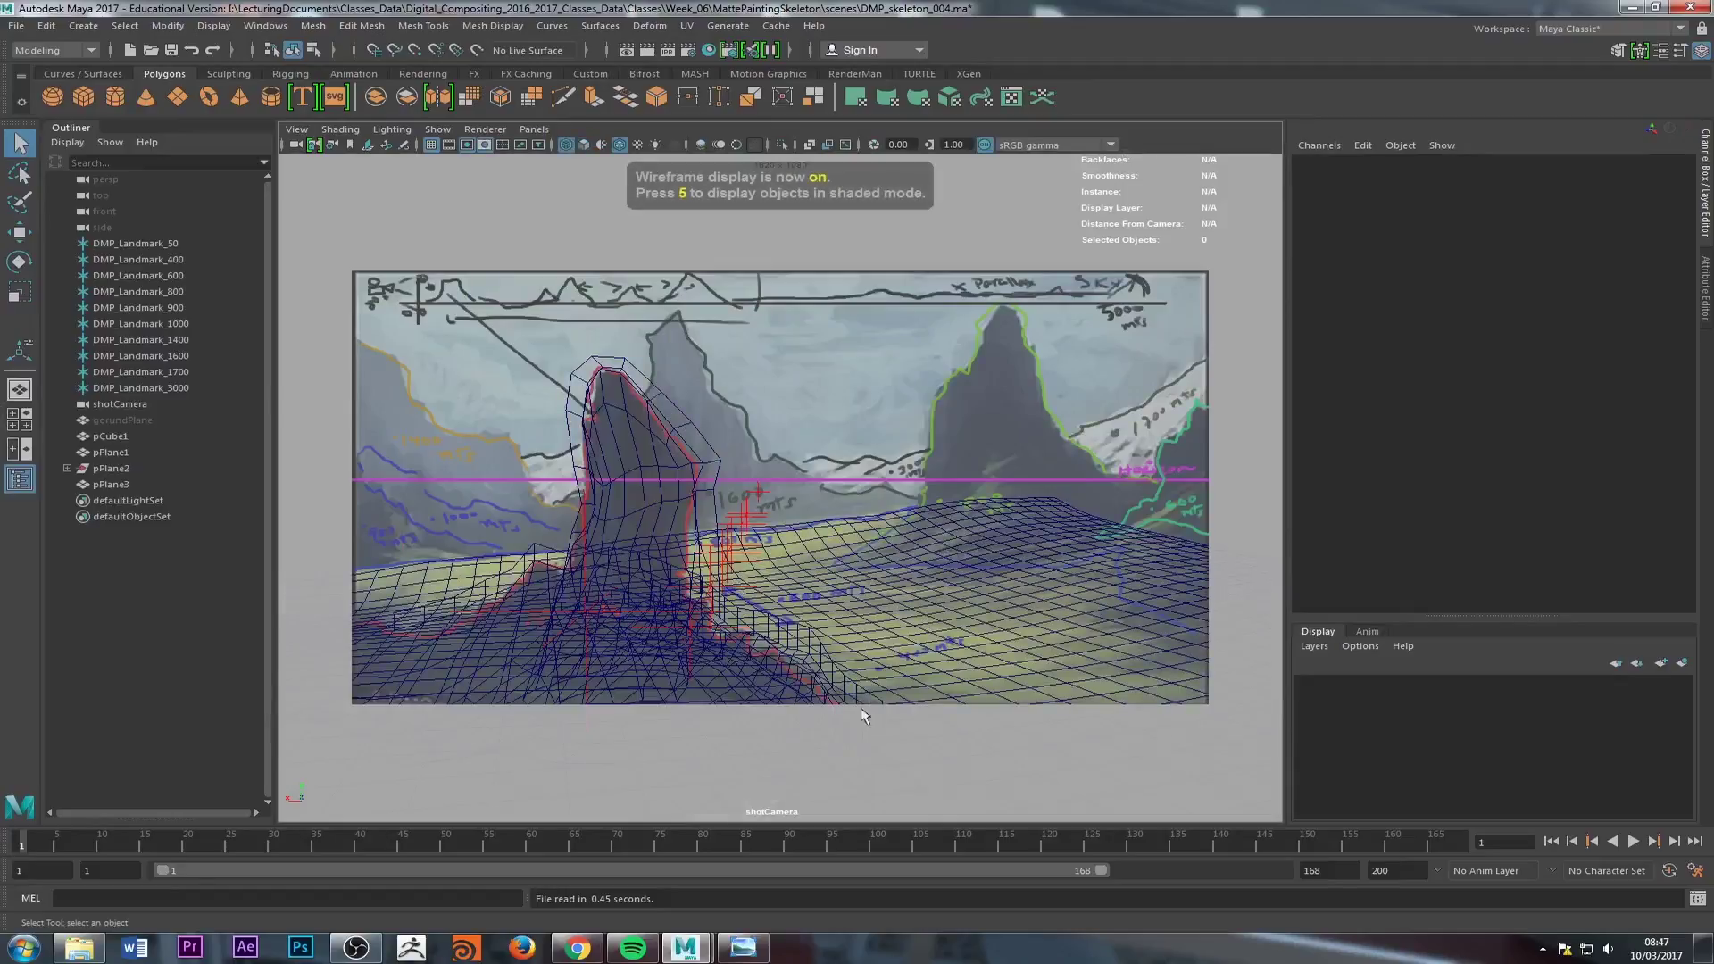
# Step: Play and scrub the shotCamera animation, orbit the camera view, and examine how the geometry shifts against the painting
pyautogui.hotkey('alt', 'v')
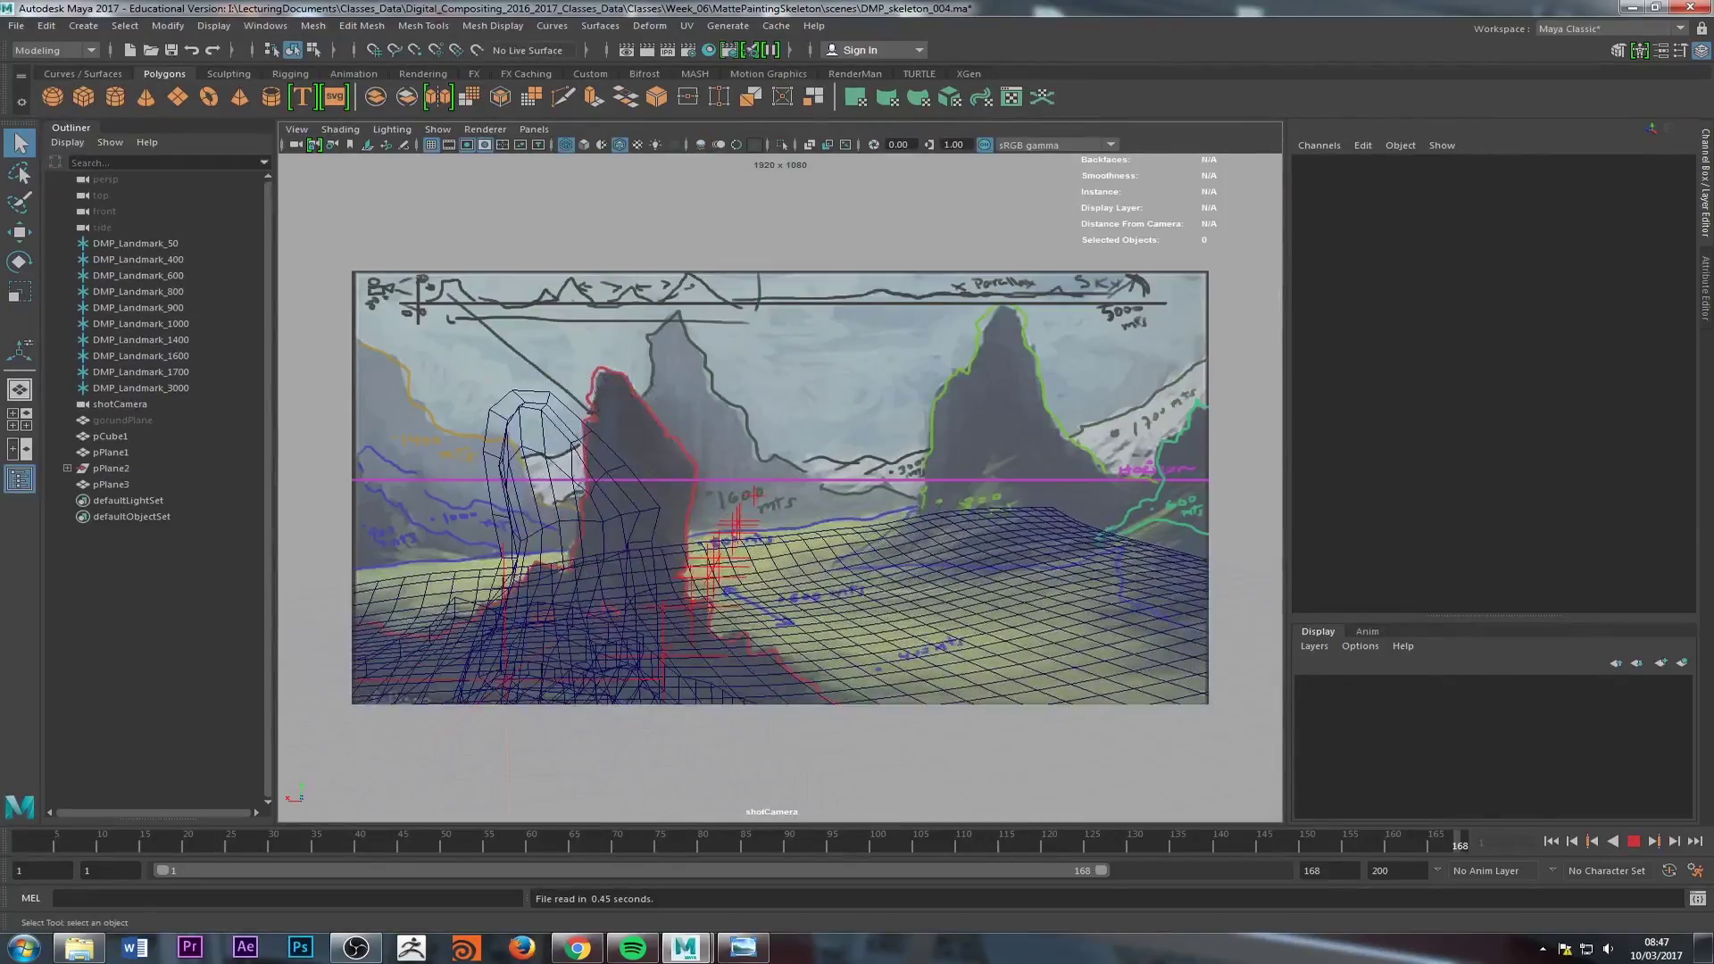
pyautogui.click(25, 842)
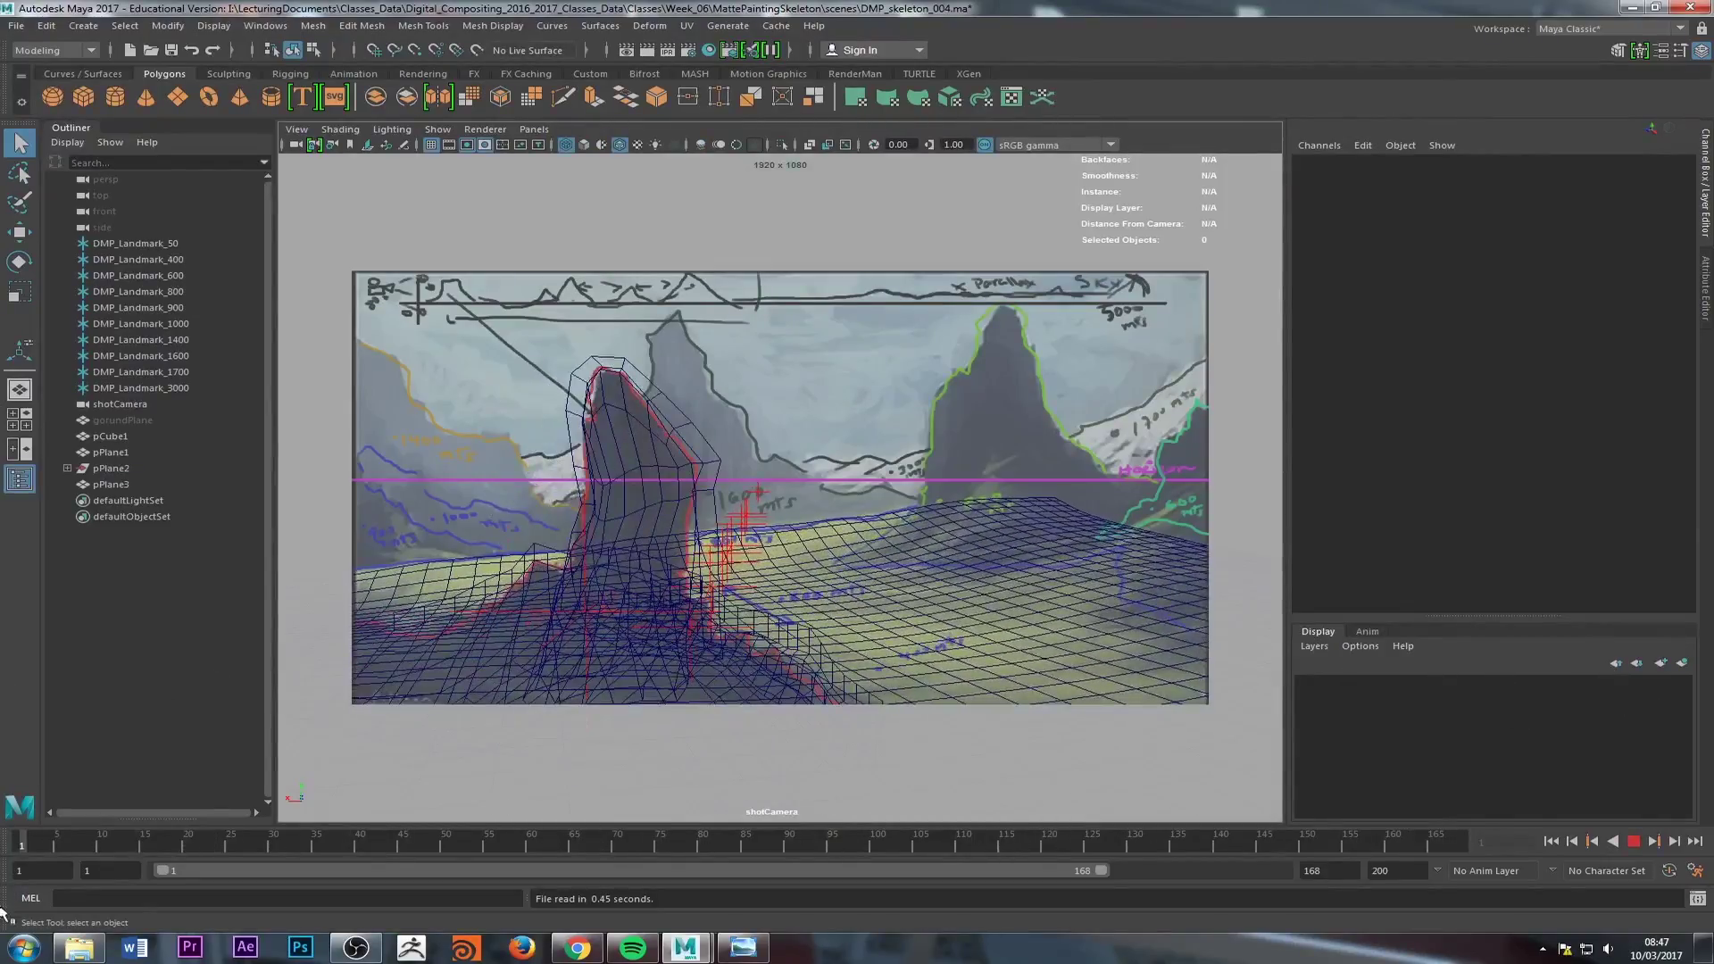
pyautogui.moveTo(1439, 848); pyautogui.dragTo(1485, 850)
pyautogui.hotkey('alt', 'v')
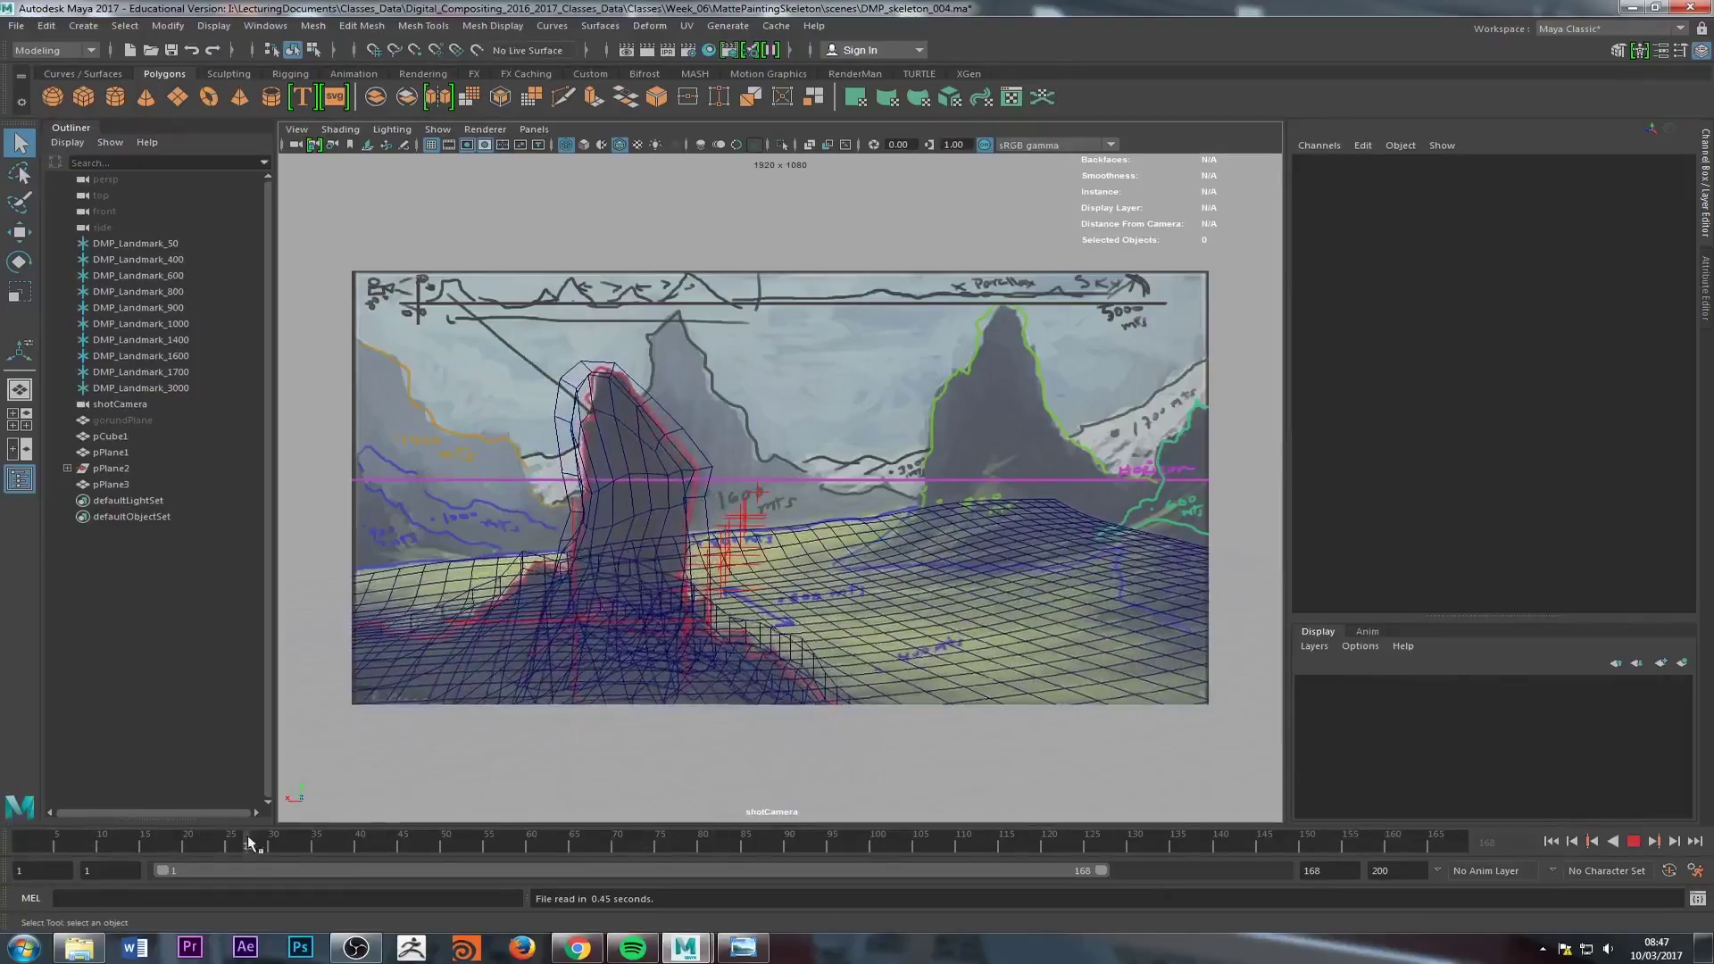
pyautogui.moveTo(600, 812); pyautogui.dragTo(895, 808)
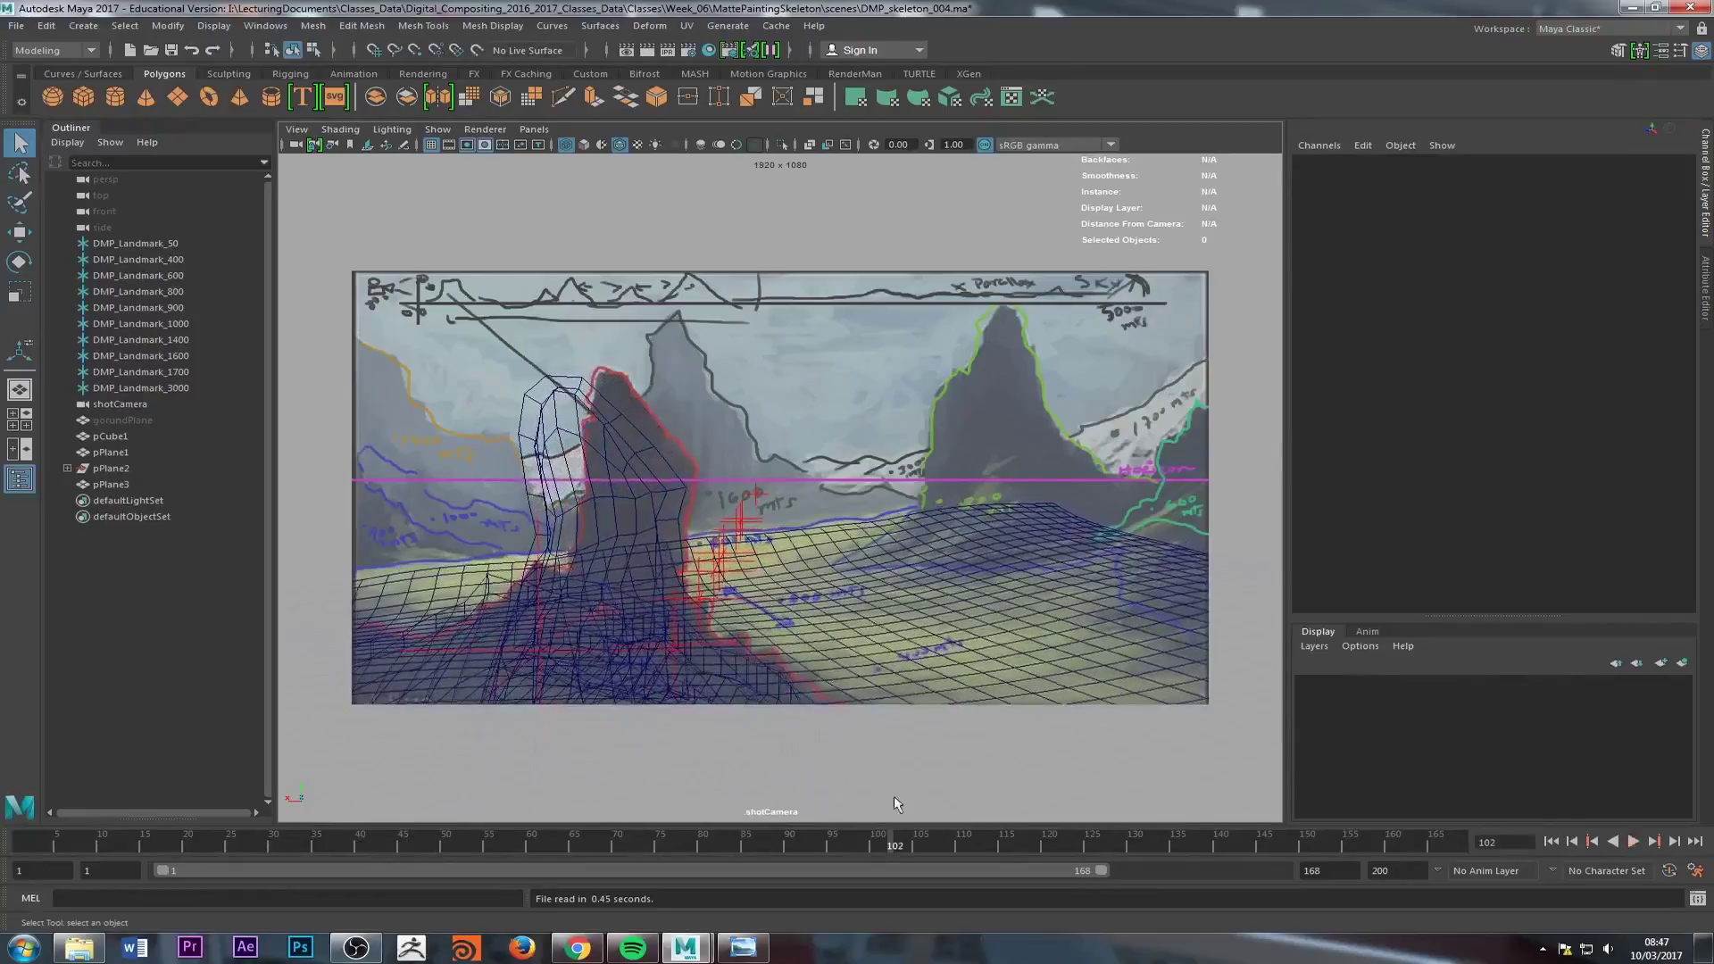
pyautogui.keyDown('alt'); pyautogui.moveTo(930, 667); pyautogui.dragTo(696, 685); pyautogui.keyUp('alt')
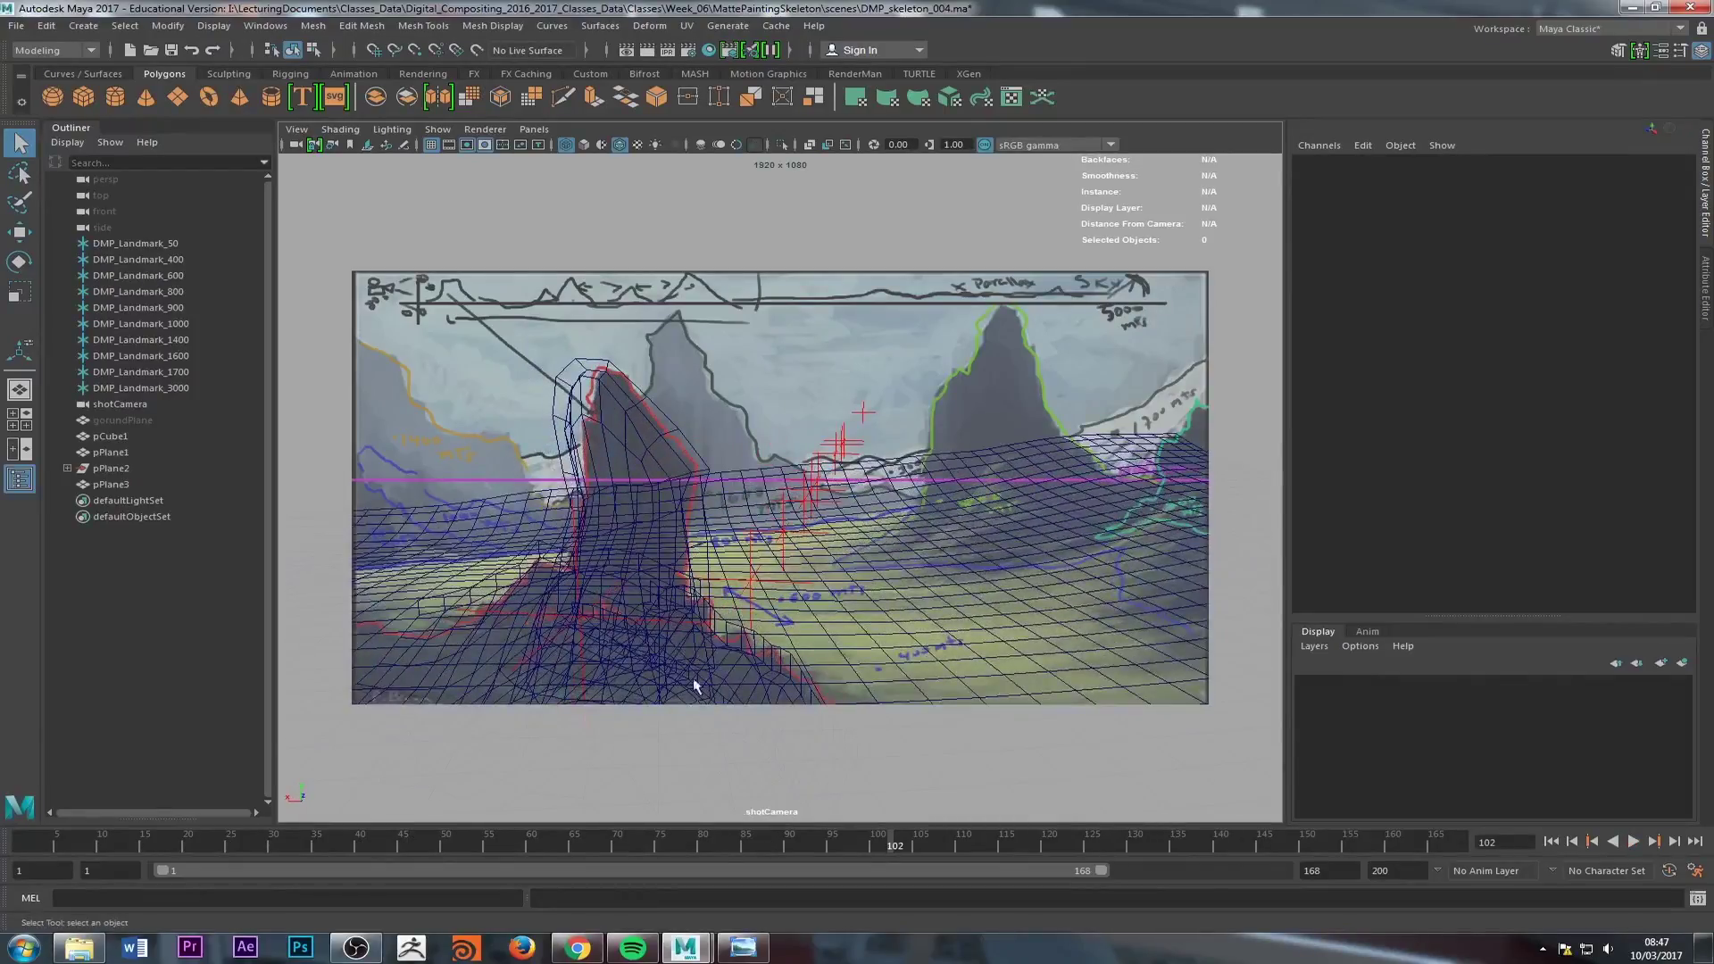
pyautogui.hotkey('alt', 'v')
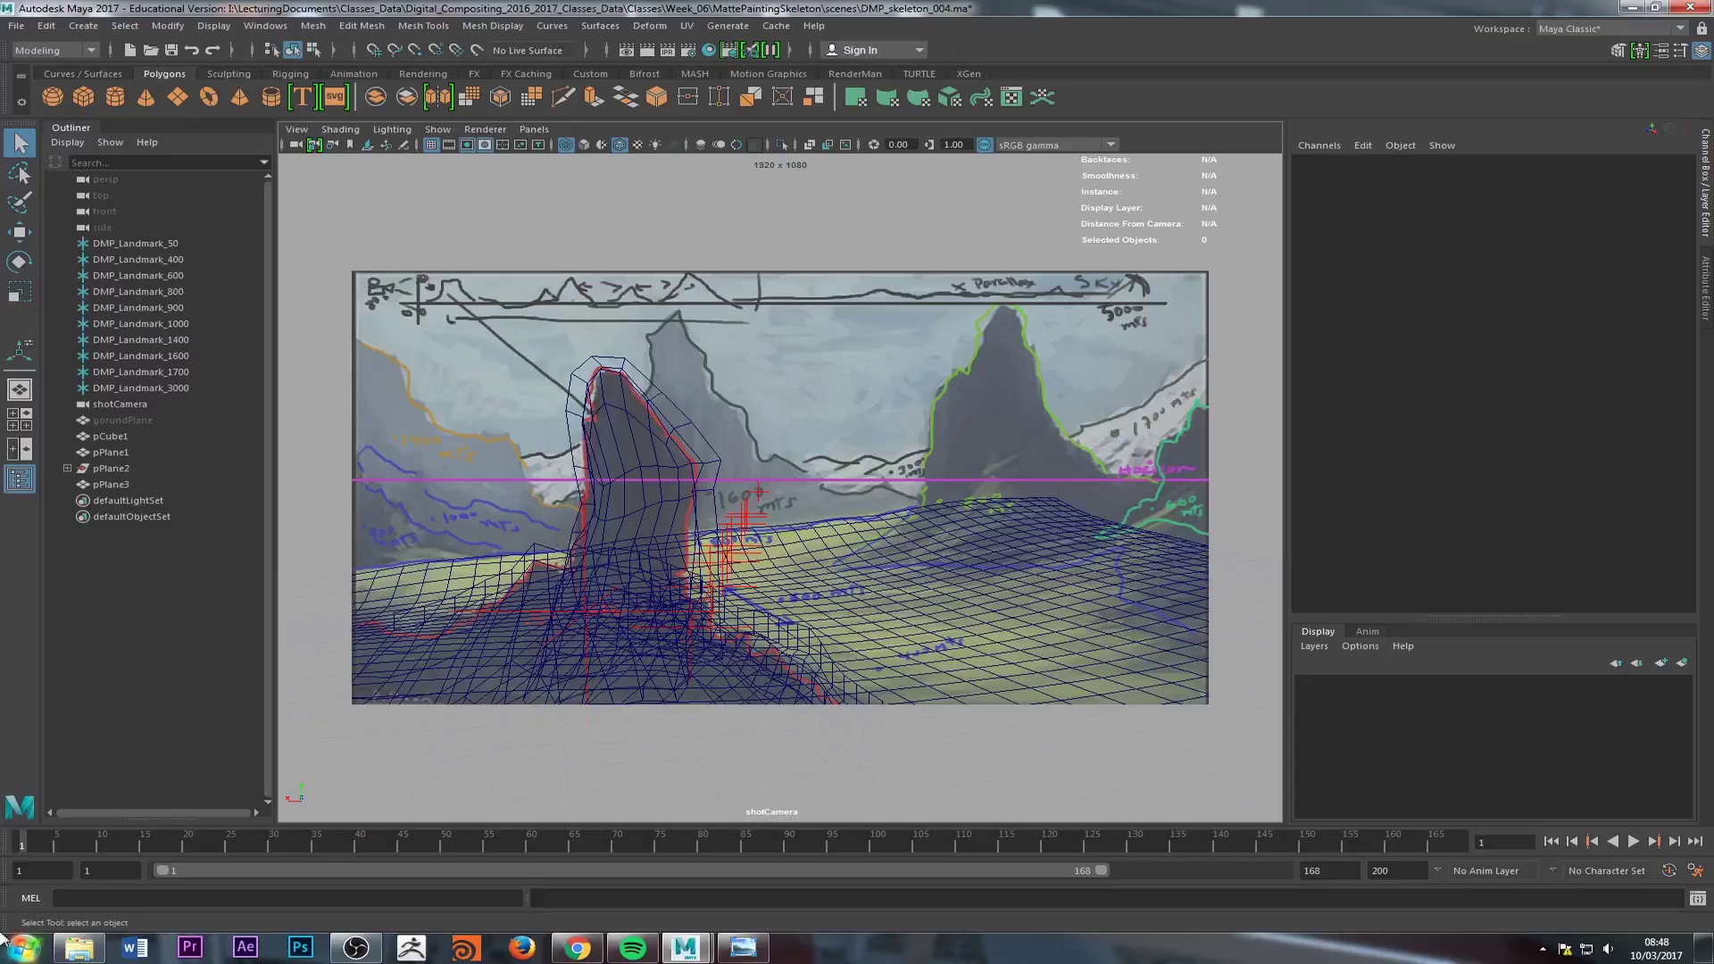
# Step: Select the painting's image plane and the rock tower pCube1, and compare the tower's wireframe with its painted outline
pyautogui.click(774, 539)
pyautogui.click(789, 493)
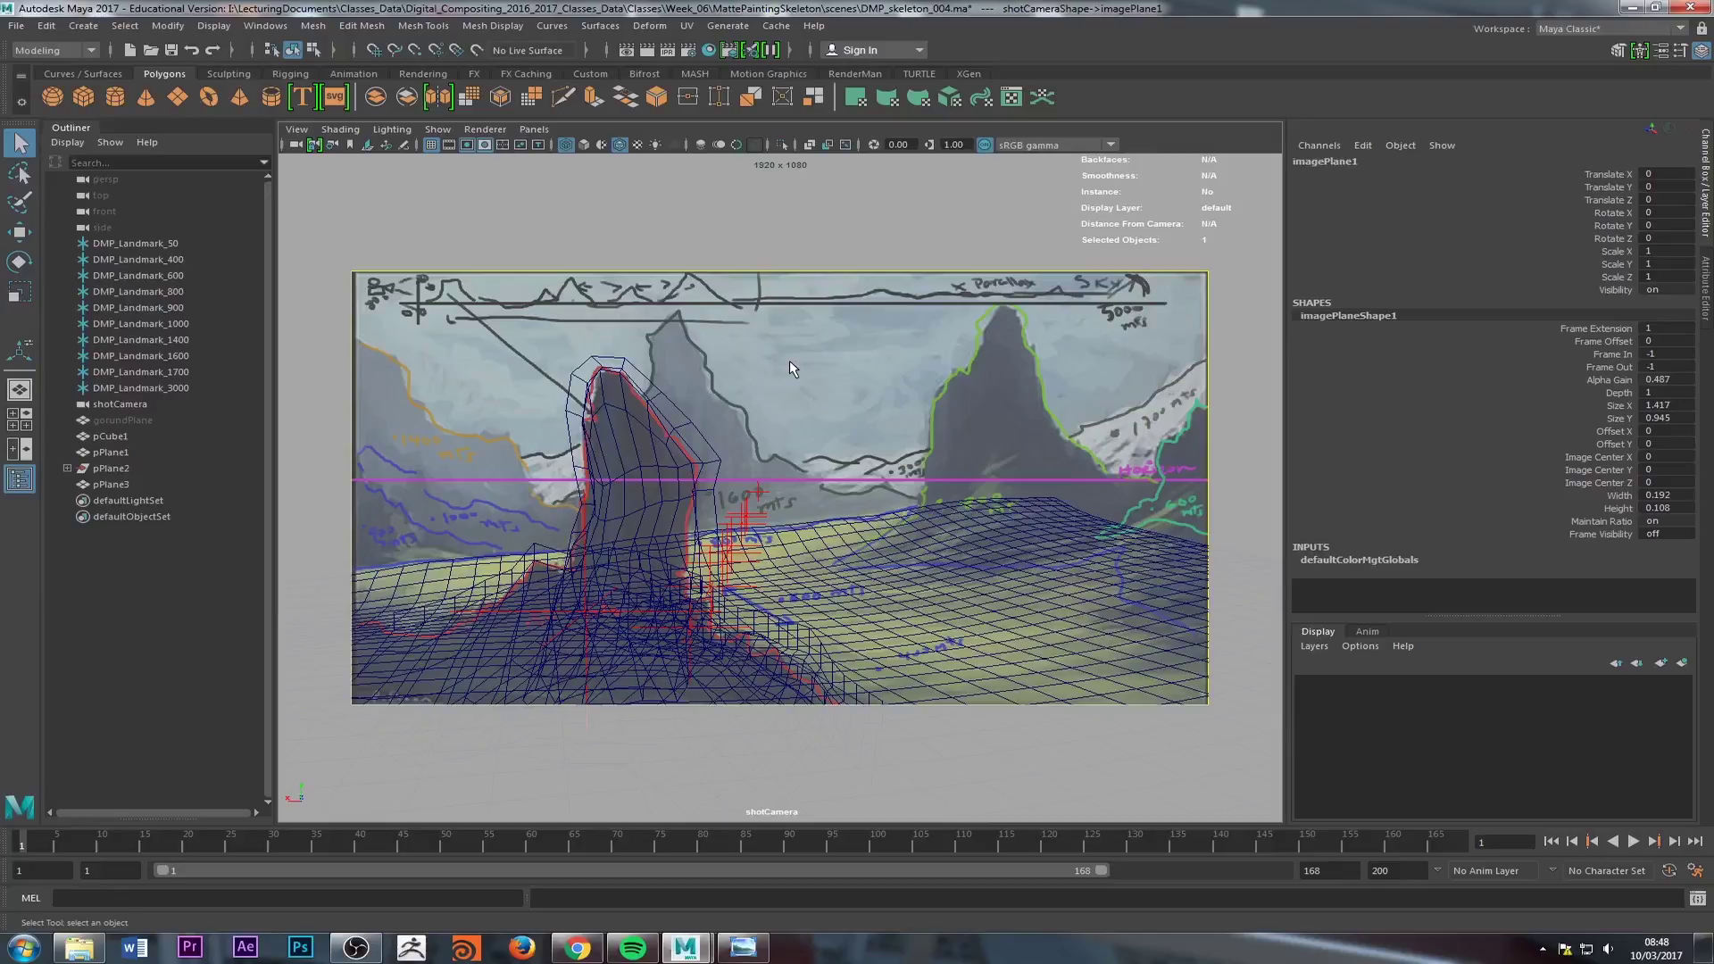
pyautogui.click(623, 399)
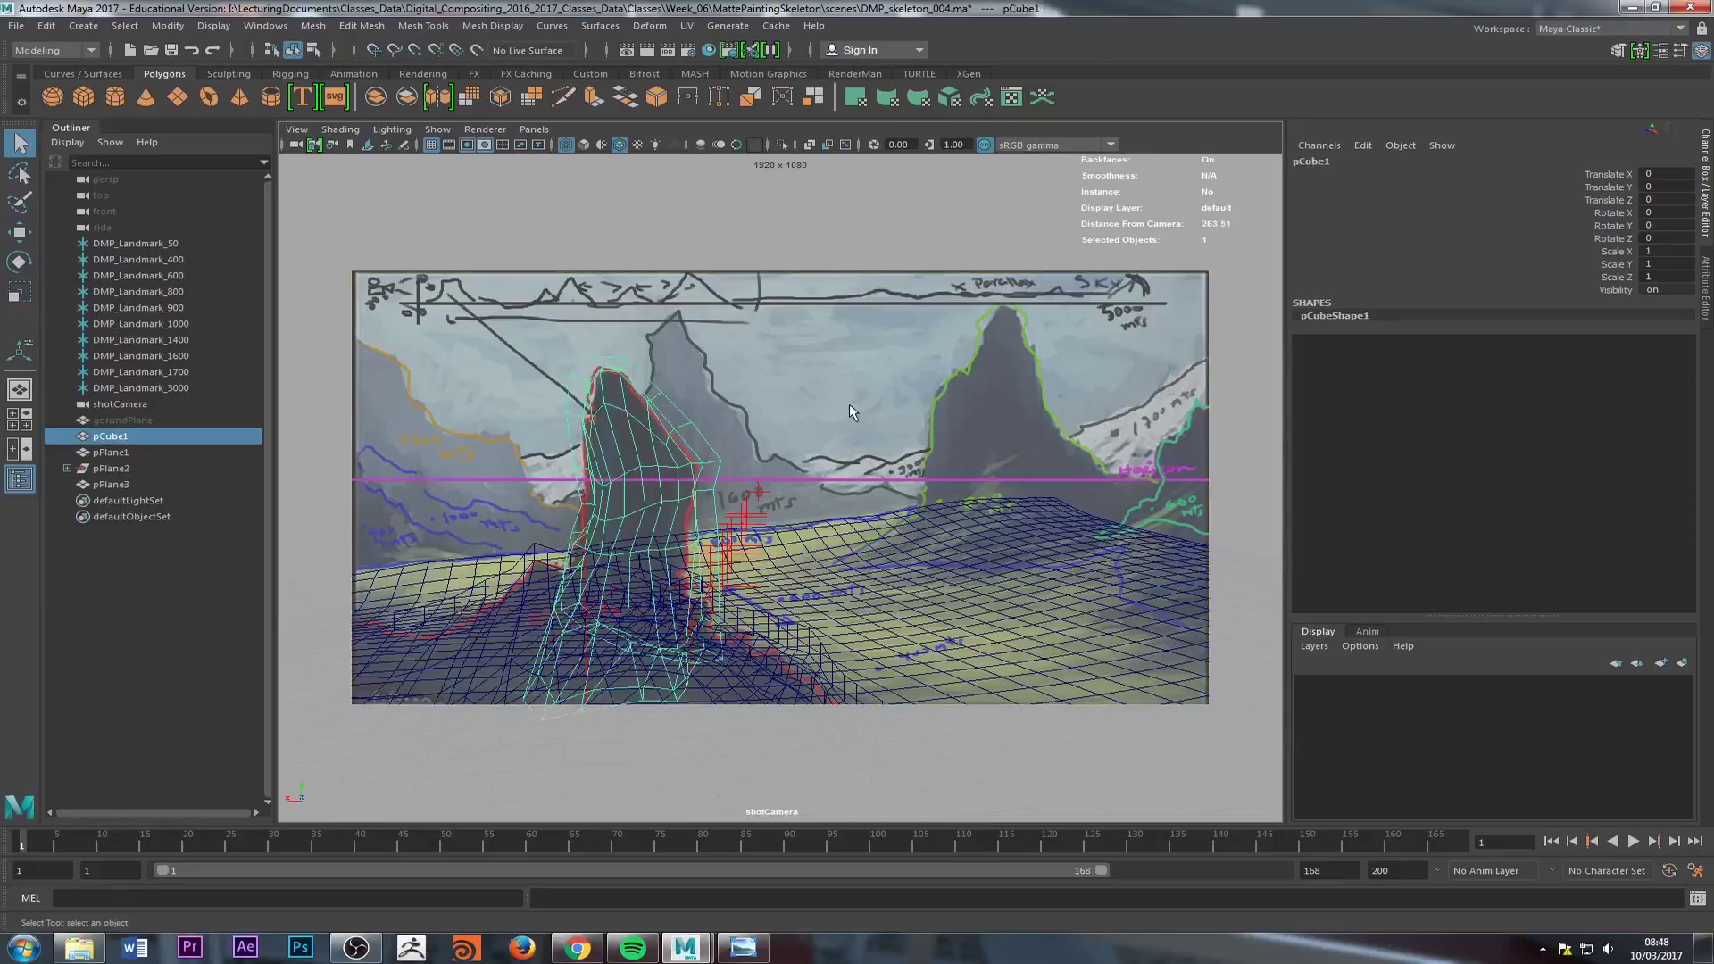